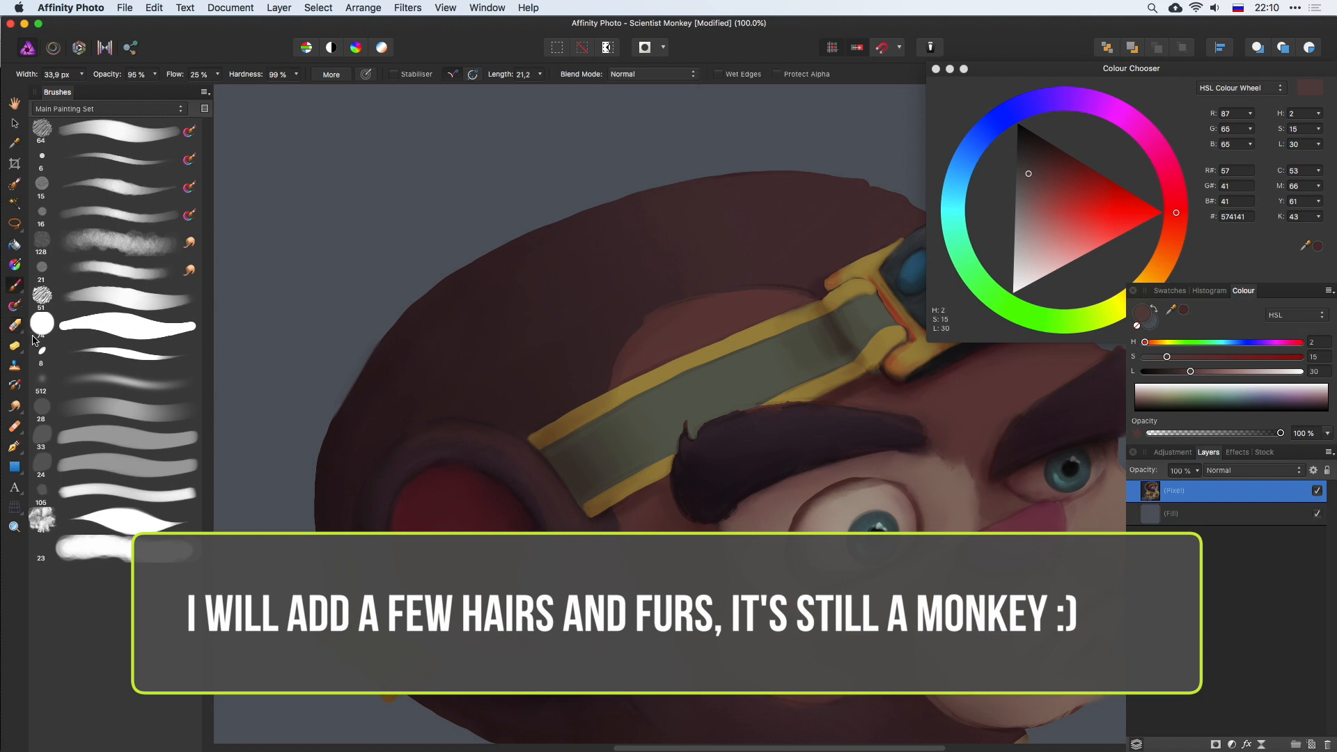
Step: Set up the Smudge brush with the 21 px preset and 72% strength, and work on the head's top edge behind the goggles
{"action": "left_click", "coordinate": [23, 401]}
{"action": "left_click", "coordinate": [153, 282]}
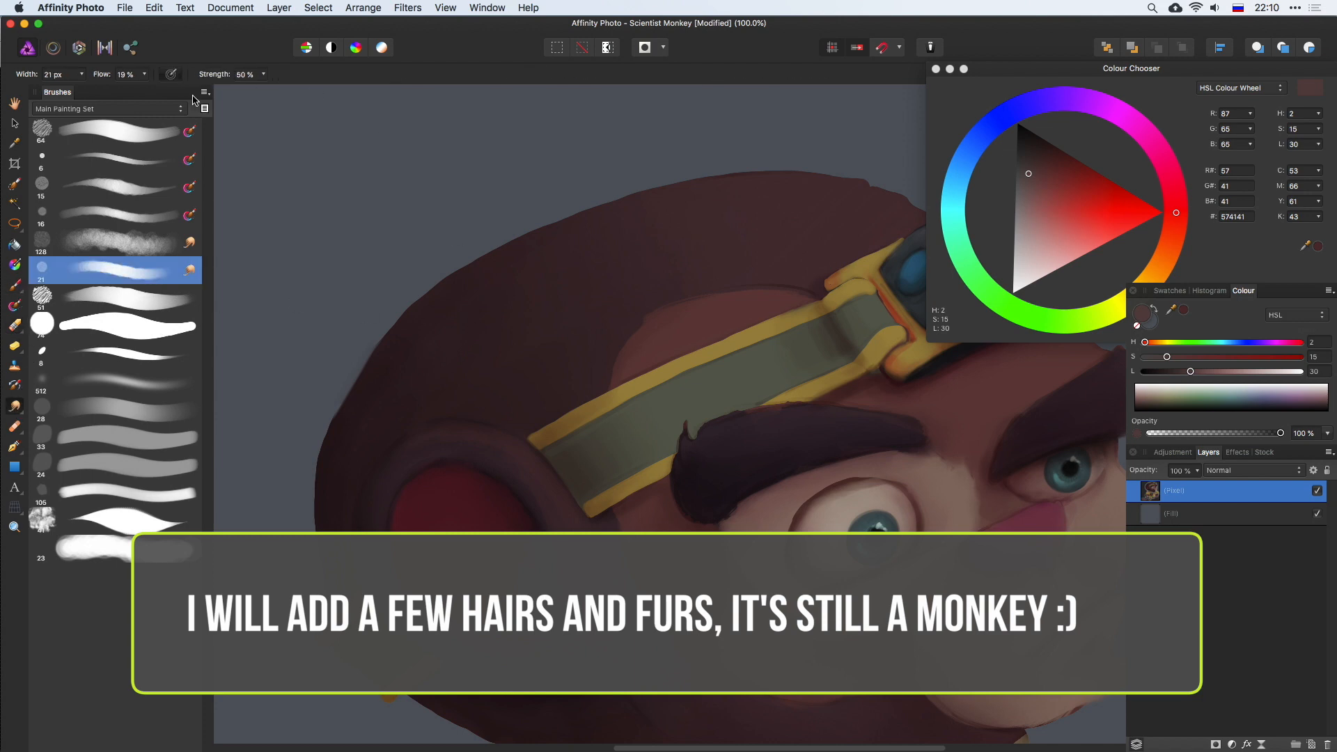
{"action": "left_click", "coordinate": [263, 74]}
{"action": "left_click_drag", "start_coordinate": [310, 98], "coordinate": [308, 98]}
{"action": "left_click_drag", "start_coordinate": [701, 305], "coordinate": [511, 374]}
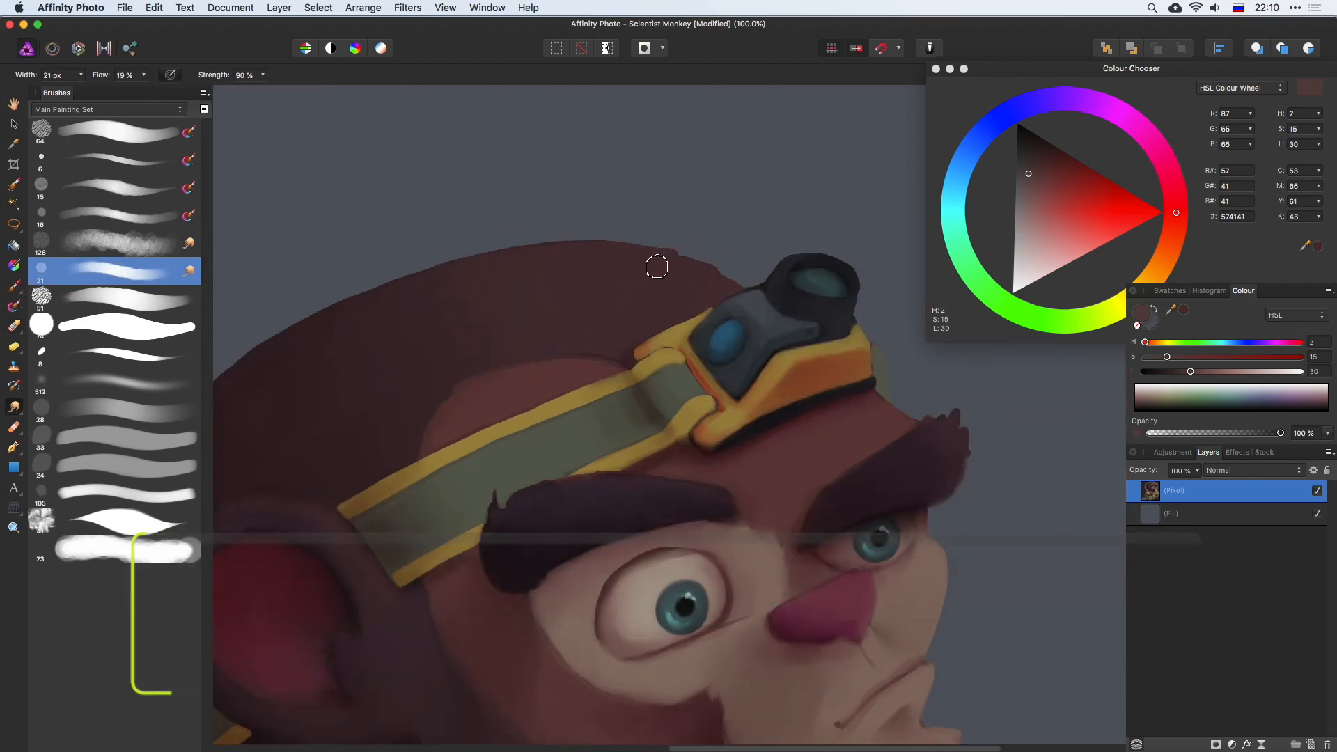
{"action": "left_click_drag", "start_coordinate": [686, 265], "coordinate": [668, 268]}
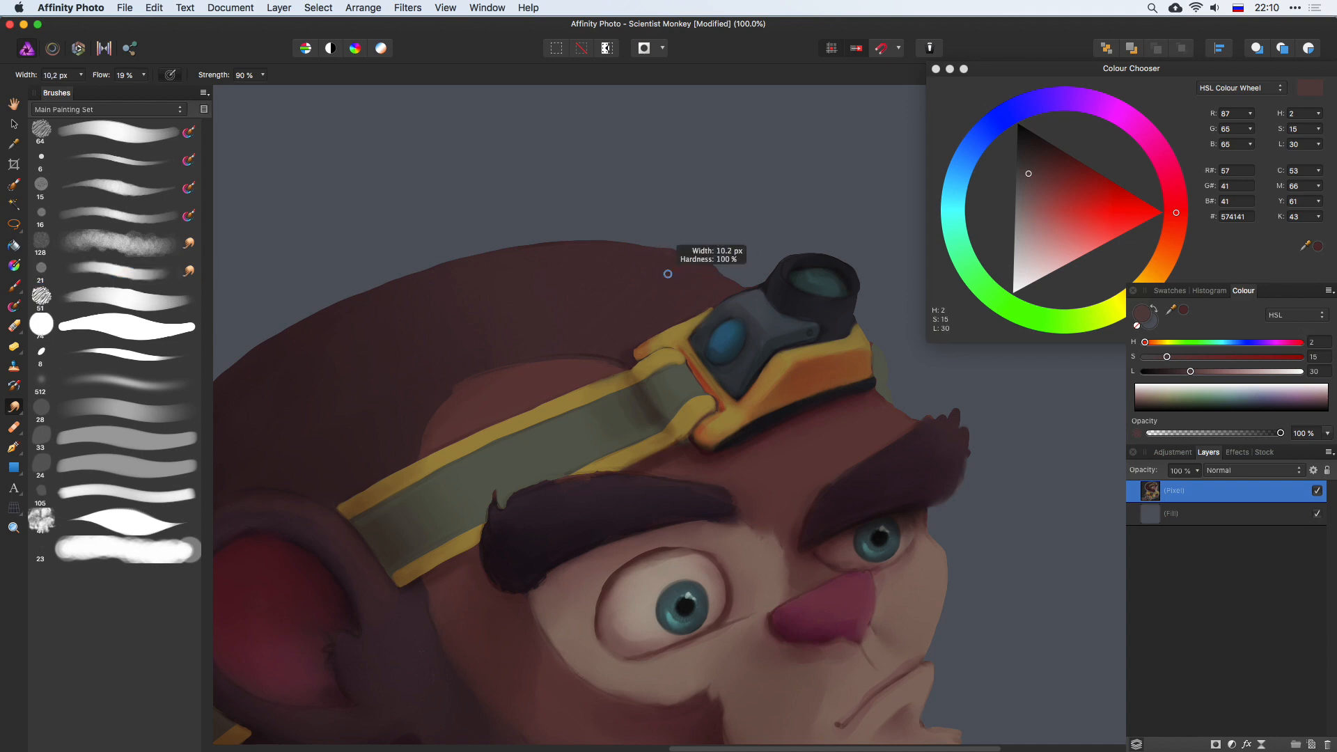
{"action": "left_click", "coordinate": [263, 74]}
{"action": "left_click_drag", "start_coordinate": [246, 98], "coordinate": [240, 98]}
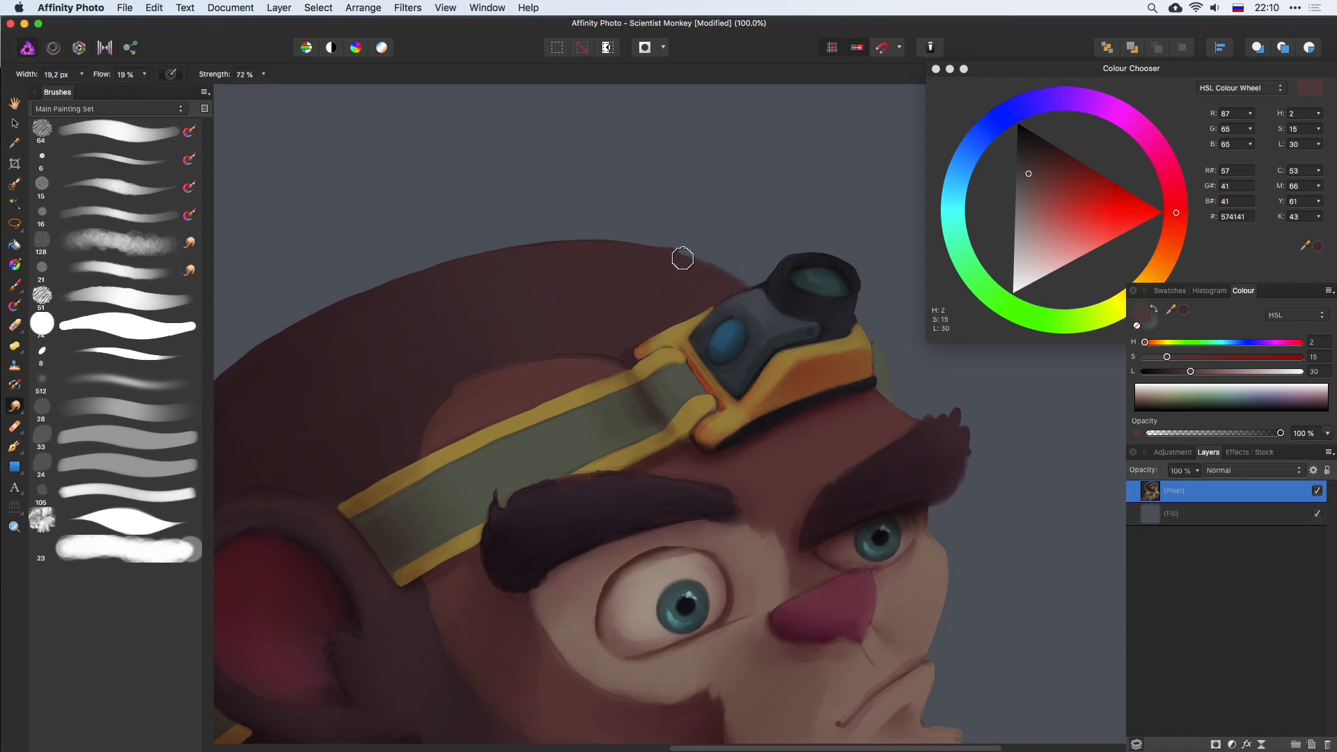
Step: Paint the head's outline behind the goggles in the sampled dark brown 4A2F33, using the Paint Brush at 97% opacity and about 18 px width
{"action": "left_click", "coordinate": [14, 291]}
{"action": "left_click", "coordinate": [154, 74]}
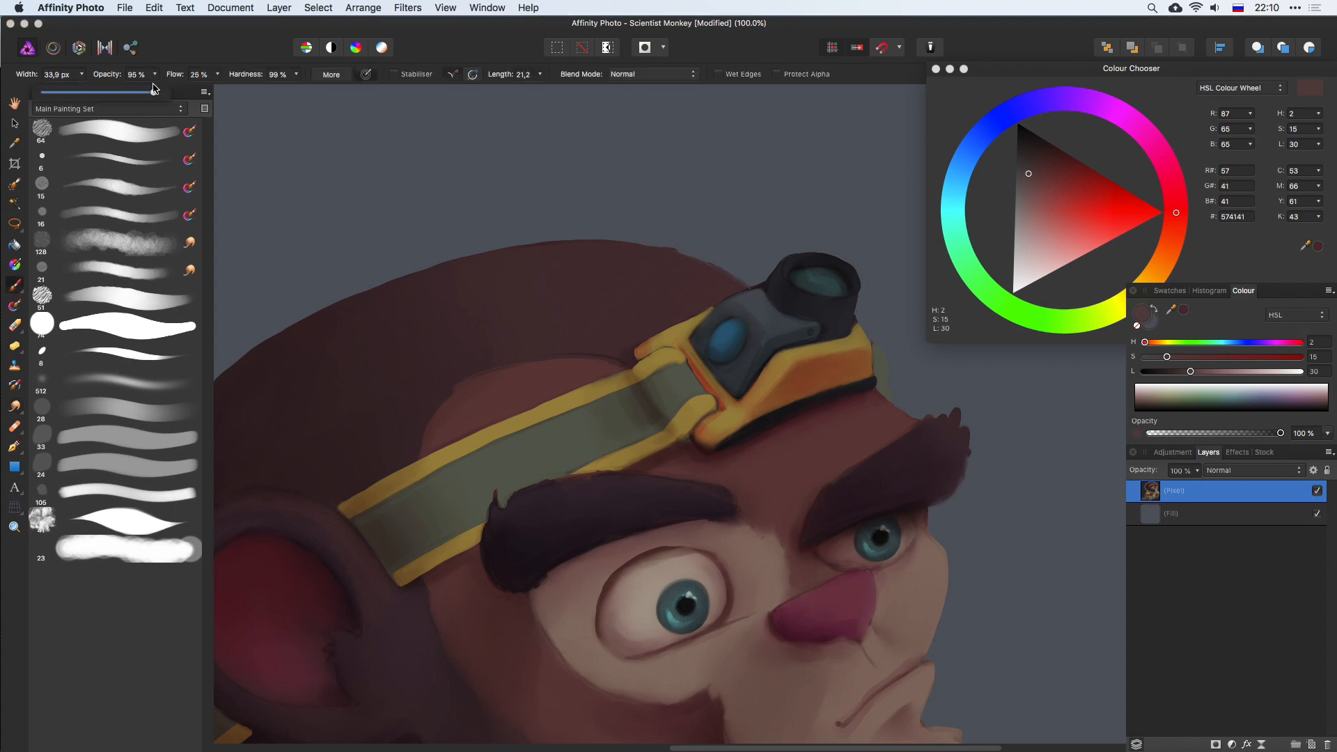
{"action": "left_click_drag", "start_coordinate": [703, 265], "coordinate": [638, 270]}
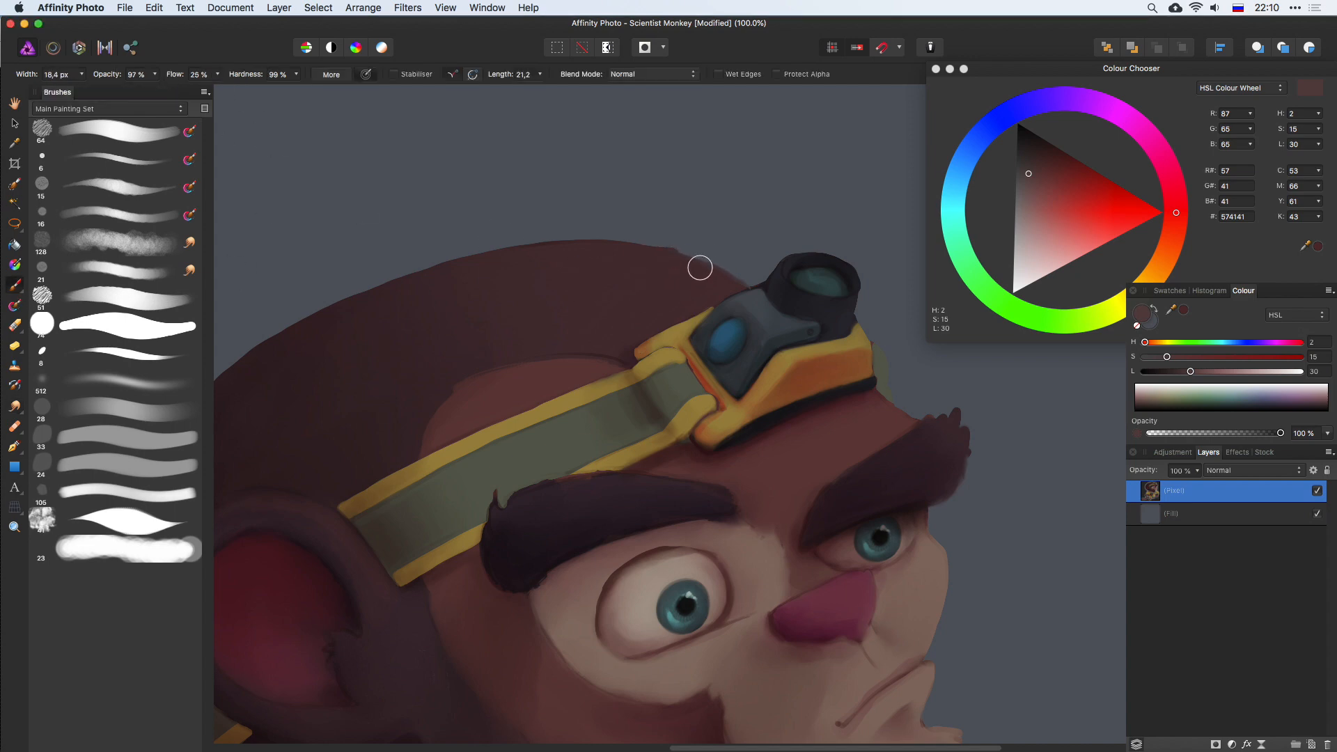
{"action": "left_click", "coordinate": [709, 270], "text": "alt"}
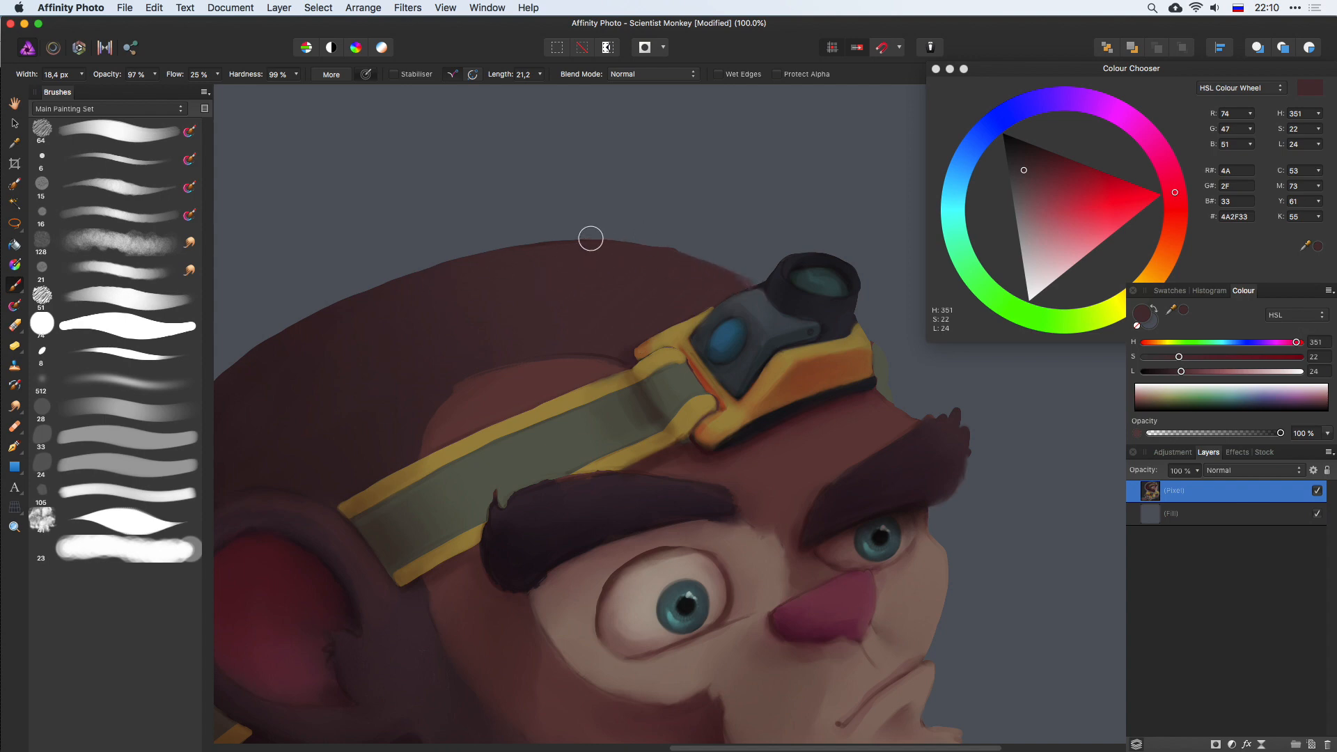
Step: Erase the spiky edge of the far eyebrow to leave a smooth outline, adjusting the Erase brush size as needed
{"action": "scroll", "coordinate": [591, 238], "scroll_direction": "right", "scroll_amount": 3}
{"action": "scroll", "coordinate": [590, 238], "scroll_direction": "down", "scroll_amount": 1}
{"action": "key", "text": "e"}
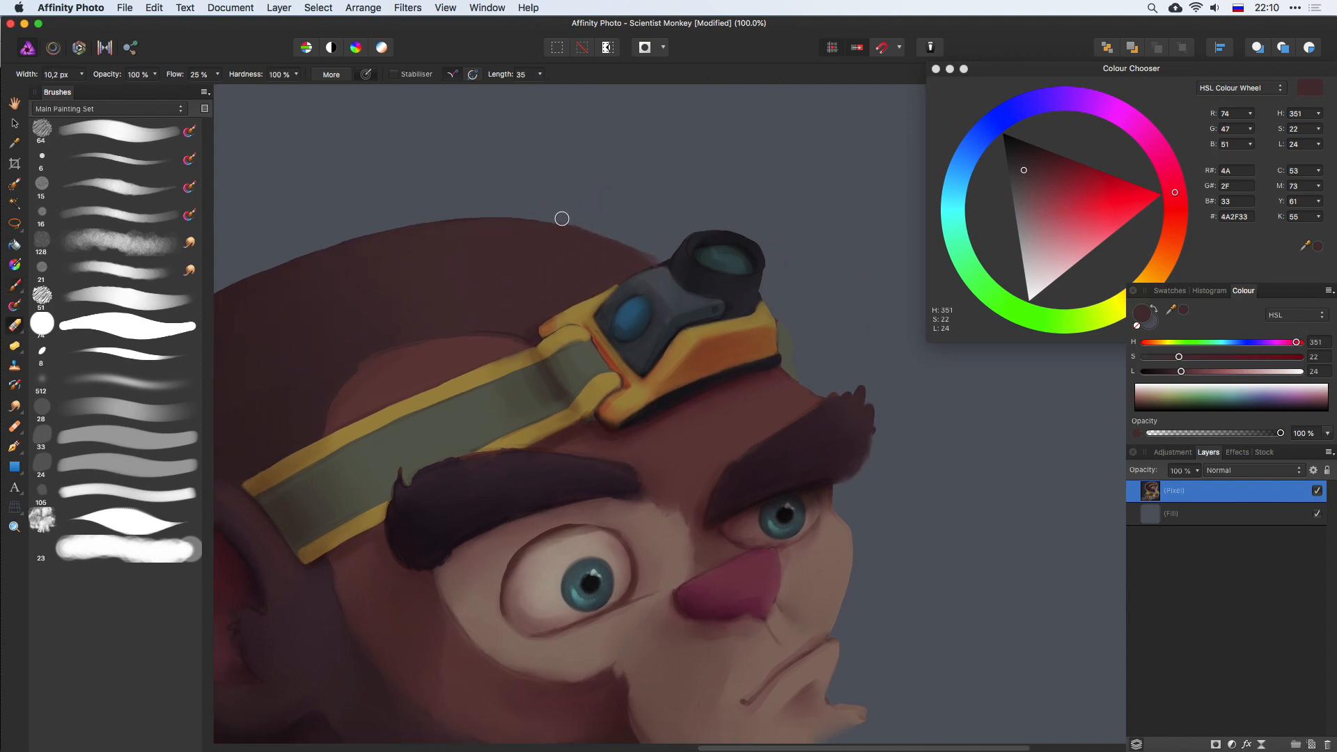
{"action": "scroll", "coordinate": [656, 253], "scroll_direction": "right", "scroll_amount": 5}
{"action": "scroll", "coordinate": [657, 253], "scroll_direction": "down", "scroll_amount": 2}
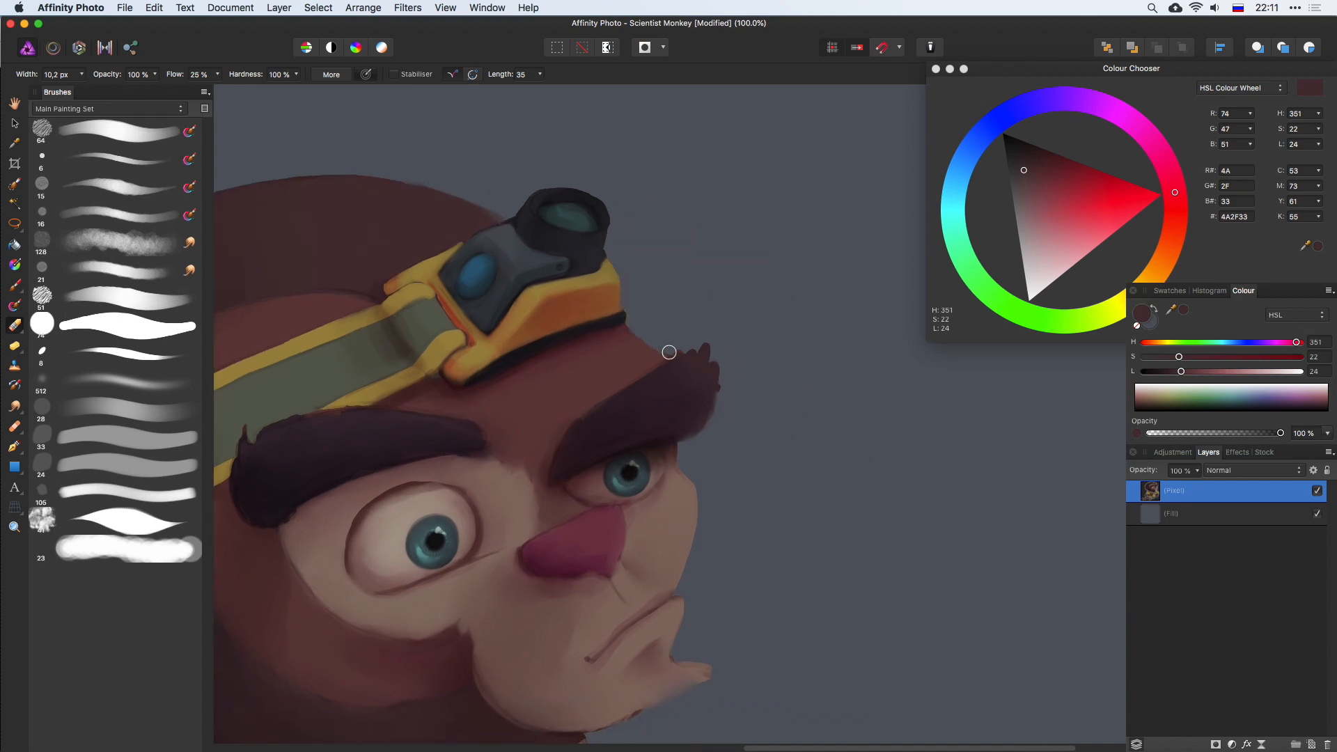
{"action": "key", "text": "bracketright"}
{"action": "key", "text": "bracketright"}
{"action": "key", "text": "bracketright"}
{"action": "key", "text": "bracketright"}
{"action": "key", "text": "bracketright"}
{"action": "mouse_move", "coordinate": [676, 336]}
{"action": "left_mouse_down"}
{"action": "mouse_move", "coordinate": [724, 415]}
{"action": "mouse_move", "coordinate": [693, 321]}
{"action": "mouse_move", "coordinate": [731, 410]}
{"action": "mouse_move", "coordinate": [696, 323]}
{"action": "mouse_move", "coordinate": [715, 359]}
{"action": "left_mouse_up"}
{"action": "key", "text": "bracketleft"}
{"action": "key", "text": "bracketleft"}
{"action": "key", "text": "bracketleft"}
Step: Try to repaint the far cheek's outline with the Paint Brush in the sampled skin tone 856D62
{"action": "scroll", "coordinate": [729, 401], "scroll_direction": "down", "scroll_amount": 5}
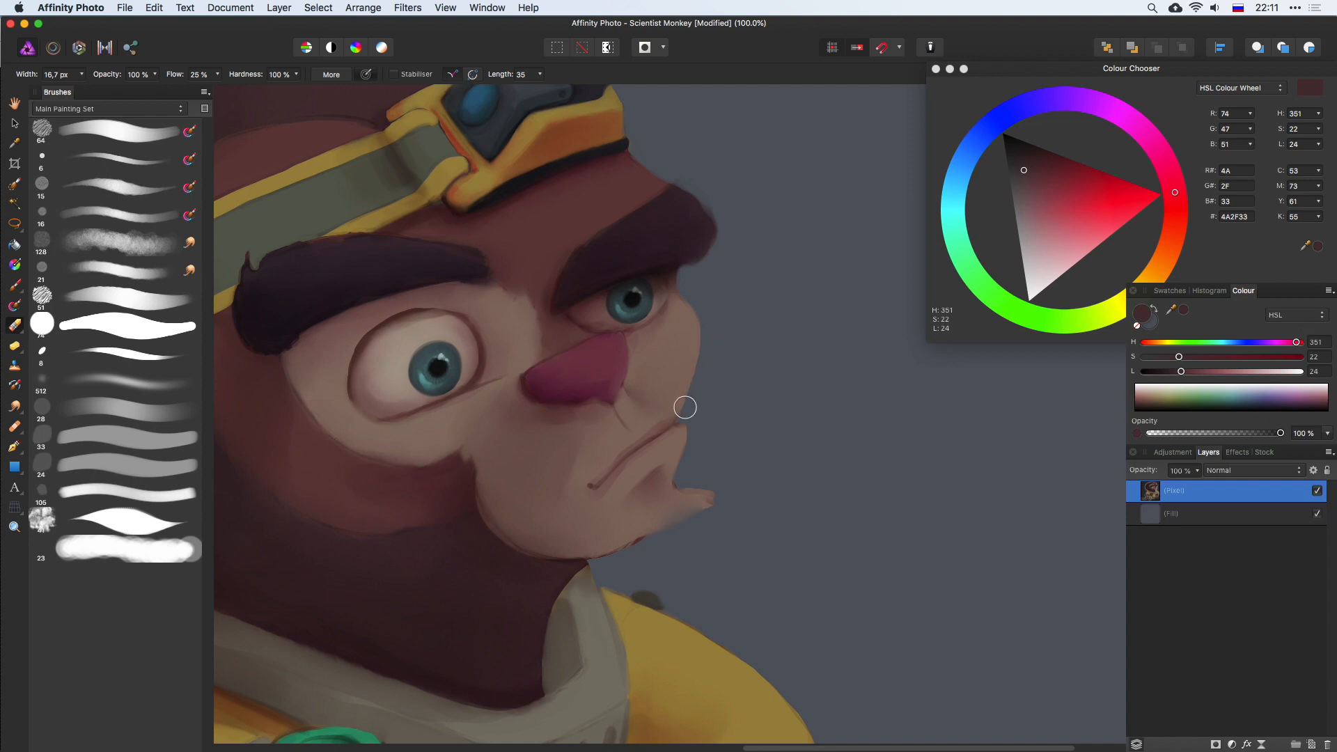
{"action": "left_click", "coordinate": [21, 289]}
{"action": "left_click", "coordinate": [688, 350], "text": "alt"}
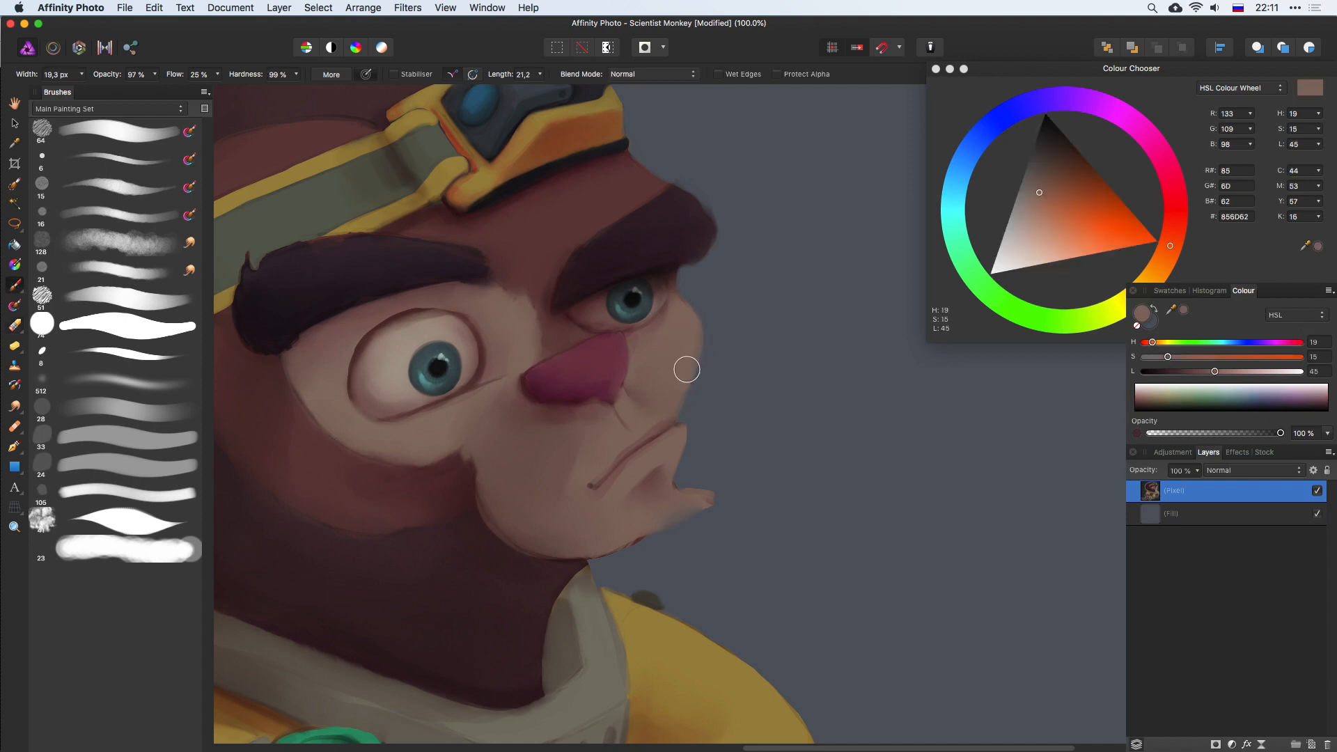
{"action": "left_click_drag", "start_coordinate": [681, 414], "coordinate": [696, 358]}
{"action": "key", "text": "super+z"}
Step: Touch up the outer end of the mouth line with a 6.4 px Paint Brush in the sampled dark red 5D3A37
{"action": "left_click", "coordinate": [14, 327]}
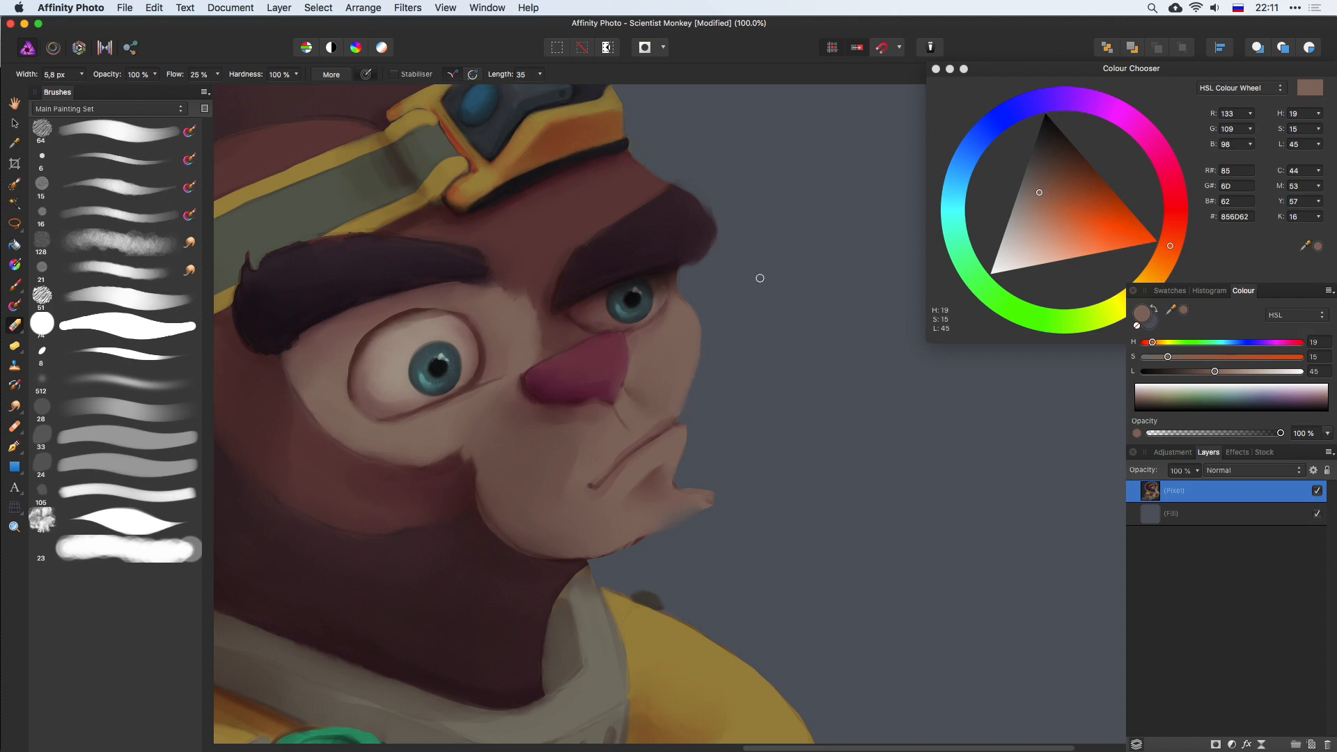
{"action": "scroll", "coordinate": [731, 261], "scroll_direction": "down", "scroll_amount": 5}
{"action": "left_click", "coordinate": [13, 285]}
{"action": "scroll", "coordinate": [557, 314], "scroll_direction": "up", "scroll_amount": 3}
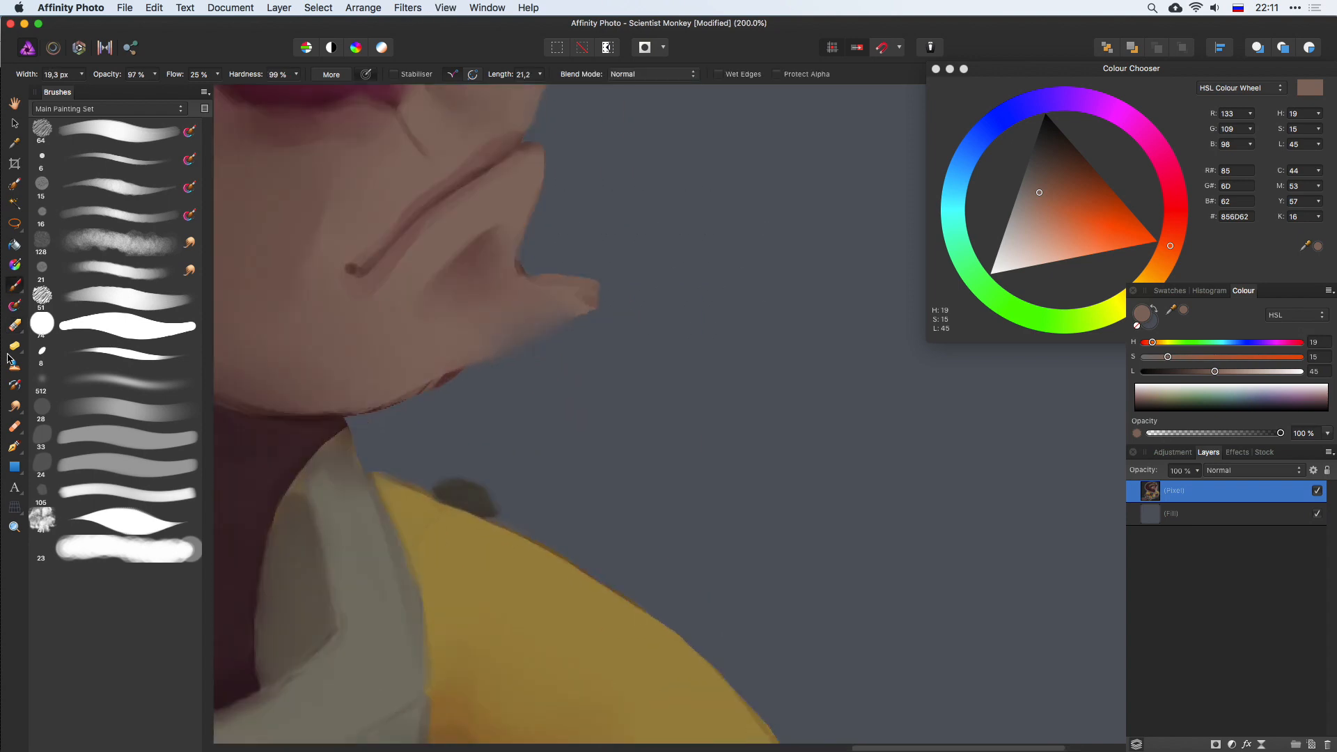
{"action": "scroll", "coordinate": [531, 331], "scroll_direction": "up", "scroll_amount": 4}
{"action": "left_click_drag", "start_coordinate": [575, 368], "coordinate": [547, 362]}
{"action": "left_click", "coordinate": [560, 375], "text": "alt"}
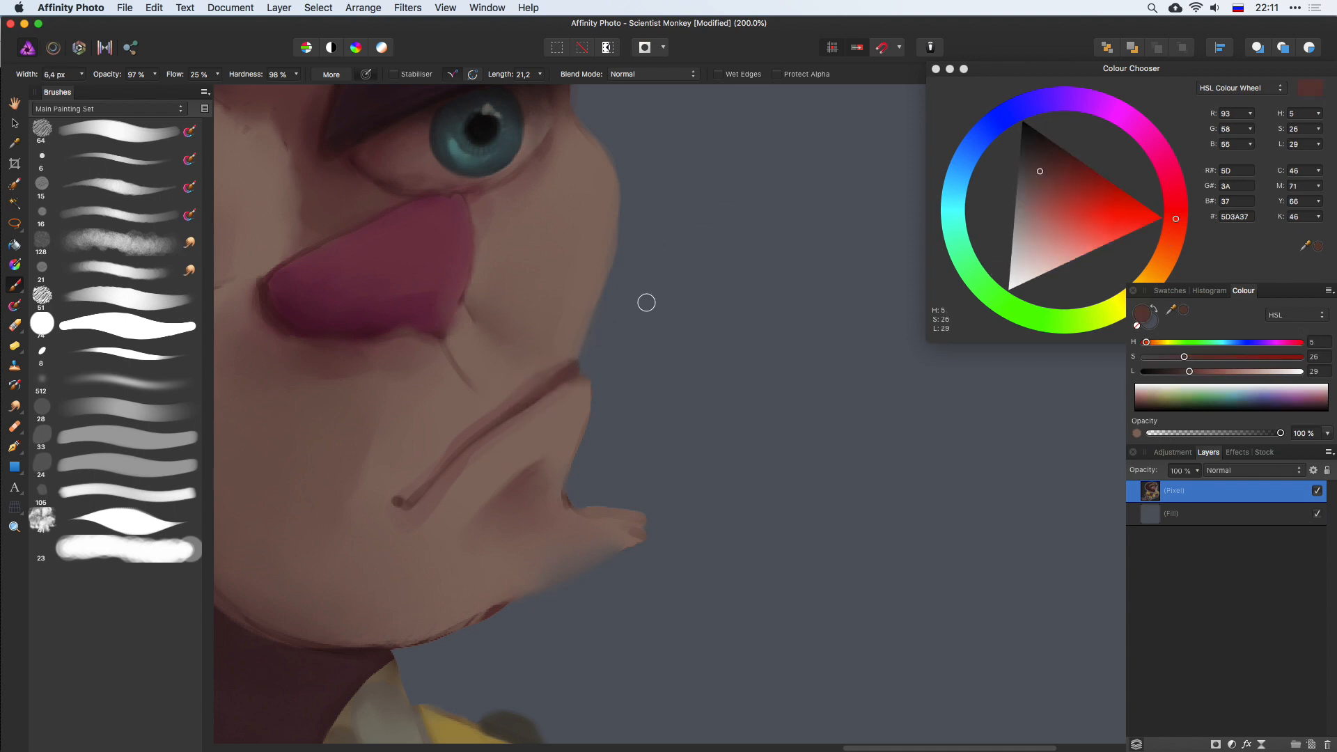
Step: Paint over the dark mark in the notch above the chin with the sampled skin tone 866E63 and clean the chin's edge
{"action": "scroll", "coordinate": [654, 264], "scroll_direction": "down", "scroll_amount": 3}
{"action": "left_click", "coordinate": [573, 341], "text": "alt"}
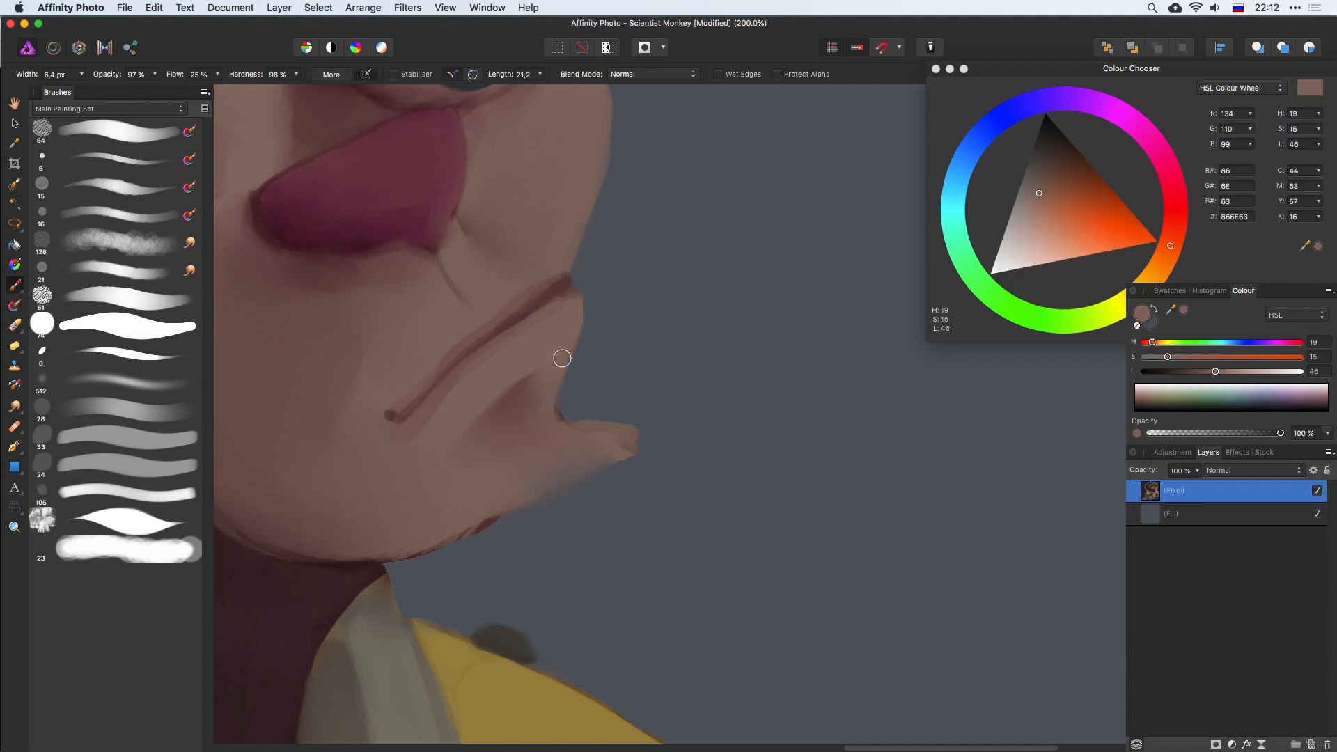
{"action": "key", "text": "e"}
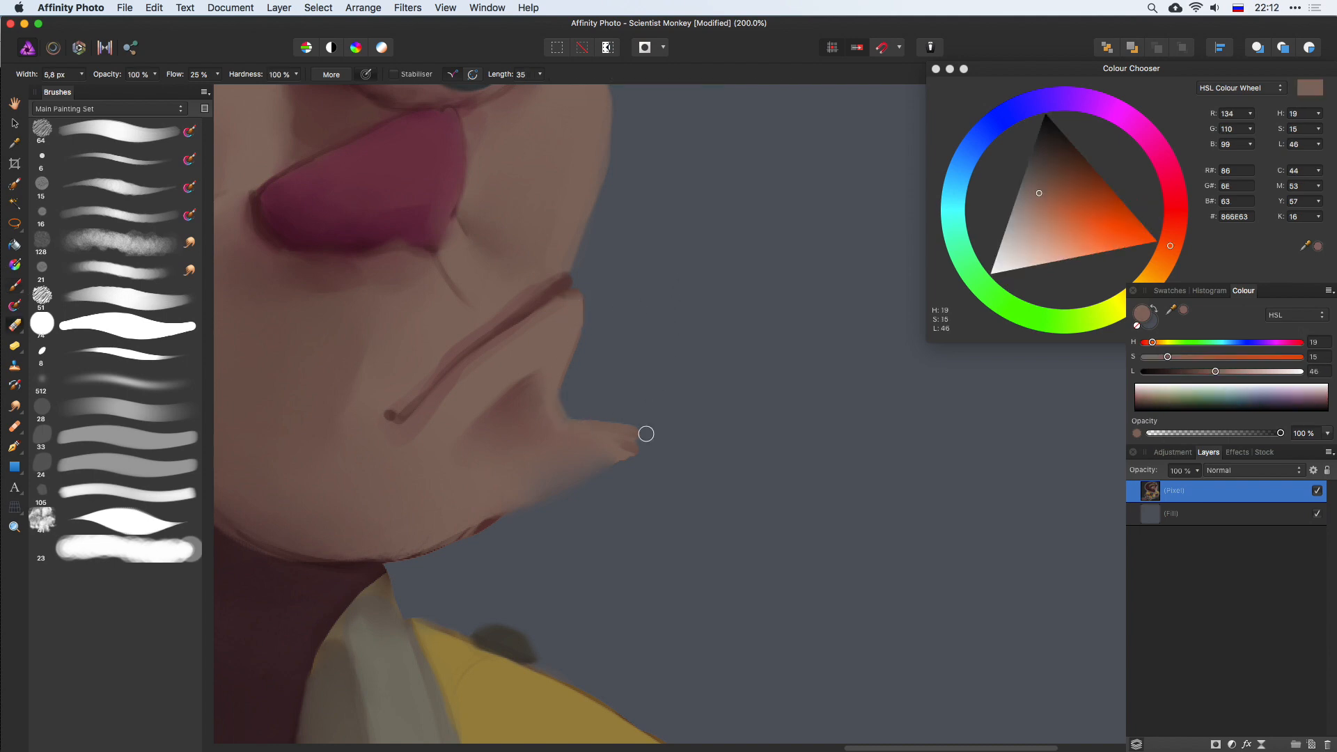
Step: Smudge the chin tip outward and downward into a short furry beard, resizing the Smudge brush to about 28 px
{"action": "left_click", "coordinate": [15, 403]}
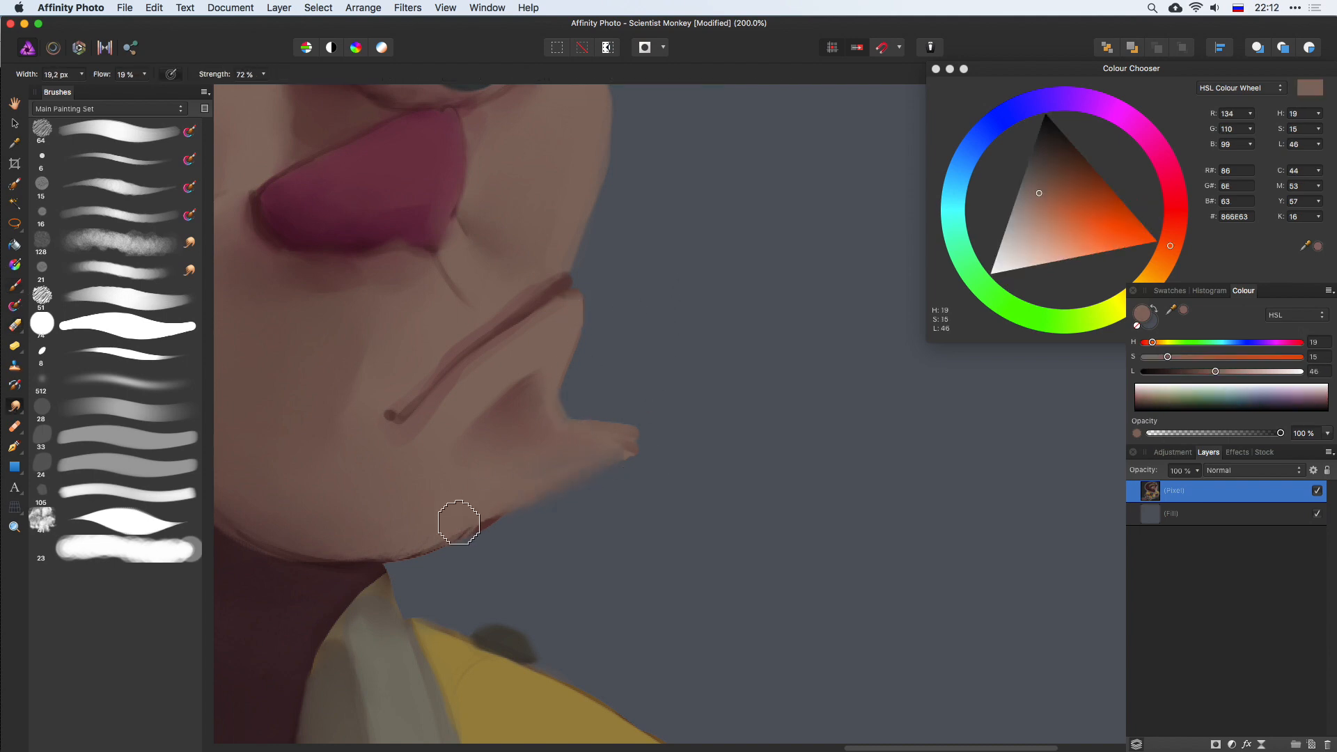
{"action": "scroll", "coordinate": [627, 313], "scroll_direction": "down", "scroll_amount": 3}
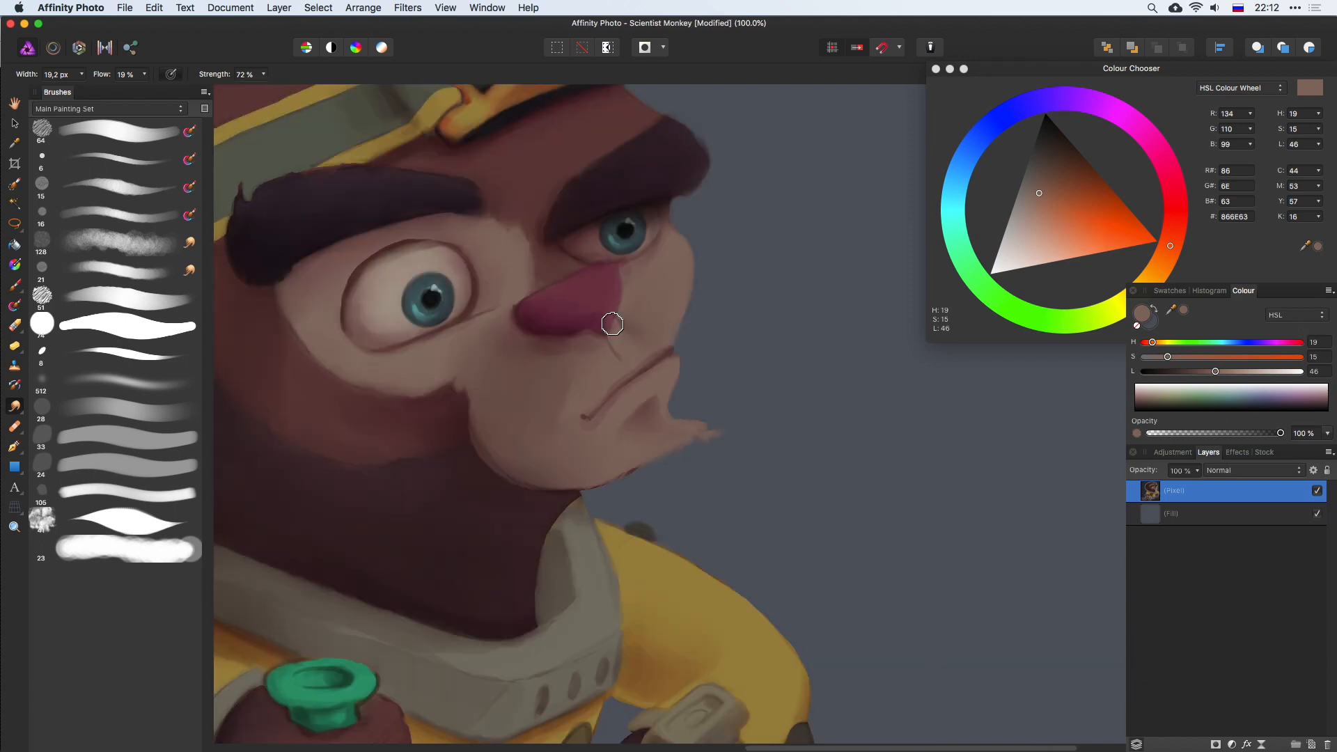
{"action": "key", "text": "bracketright"}
{"action": "key", "text": "bracketright"}
{"action": "key", "text": "bracketright"}
{"action": "mouse_move", "coordinate": [743, 432]}
{"action": "left_mouse_down"}
{"action": "mouse_move", "coordinate": [680, 429]}
{"action": "mouse_move", "coordinate": [661, 459]}
{"action": "mouse_move", "coordinate": [596, 475]}
{"action": "mouse_move", "coordinate": [661, 468]}
{"action": "mouse_move", "coordinate": [667, 418]}
{"action": "mouse_move", "coordinate": [675, 474]}
{"action": "mouse_move", "coordinate": [655, 441]}
{"action": "mouse_move", "coordinate": [639, 451]}
{"action": "mouse_move", "coordinate": [669, 465]}
{"action": "mouse_move", "coordinate": [661, 478]}
{"action": "mouse_move", "coordinate": [697, 442]}
{"action": "mouse_move", "coordinate": [694, 413]}
{"action": "mouse_move", "coordinate": [670, 424]}
{"action": "mouse_move", "coordinate": [690, 424]}
{"action": "mouse_move", "coordinate": [678, 418]}
{"action": "mouse_move", "coordinate": [691, 466]}
{"action": "mouse_move", "coordinate": [668, 439]}
{"action": "mouse_move", "coordinate": [684, 471]}
{"action": "mouse_move", "coordinate": [661, 442]}
{"action": "mouse_move", "coordinate": [648, 466]}
{"action": "mouse_move", "coordinate": [662, 434]}
{"action": "mouse_move", "coordinate": [690, 486]}
{"action": "left_mouse_up"}
{"action": "key", "text": "bracketleft"}
{"action": "key", "text": "bracketleft"}
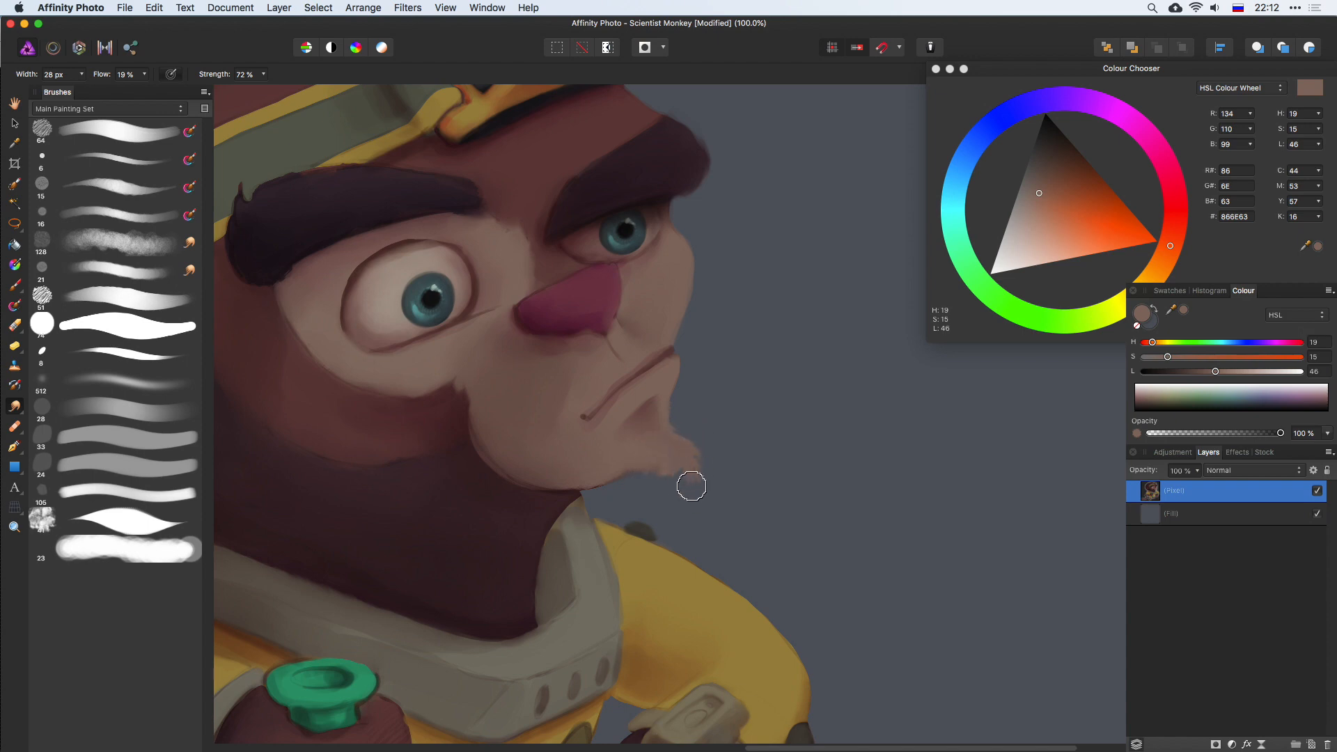
Step: Smudge short fur strands along the underside of the jaw and the muzzle's lower edge, varying the brush size
{"action": "left_click_drag", "start_coordinate": [654, 483], "coordinate": [617, 465]}
{"action": "key", "text": "bracketright"}
{"action": "mouse_move", "coordinate": [687, 456]}
{"action": "left_mouse_down"}
{"action": "mouse_move", "coordinate": [673, 495]}
{"action": "mouse_move", "coordinate": [666, 481]}
{"action": "mouse_move", "coordinate": [655, 499]}
{"action": "mouse_move", "coordinate": [625, 473]}
{"action": "mouse_move", "coordinate": [585, 477]}
{"action": "left_mouse_up"}
{"action": "key", "text": "bracketleft"}
{"action": "left_click_drag", "start_coordinate": [483, 436], "coordinate": [537, 484]}
{"action": "key", "text": "bracketright"}
{"action": "key", "text": "bracketright"}
{"action": "mouse_move", "coordinate": [509, 441]}
{"action": "left_mouse_down"}
{"action": "mouse_move", "coordinate": [514, 470]}
{"action": "mouse_move", "coordinate": [552, 480]}
{"action": "left_mouse_up"}
Step: Smudge fur strands along the lower edge of the light patch around the near eye
{"action": "scroll", "coordinate": [515, 358], "scroll_direction": "left", "scroll_amount": 5}
{"action": "mouse_move", "coordinate": [695, 403]}
{"action": "left_mouse_down"}
{"action": "mouse_move", "coordinate": [708, 424]}
{"action": "mouse_move", "coordinate": [703, 403]}
{"action": "mouse_move", "coordinate": [680, 409]}
{"action": "left_mouse_up"}
{"action": "mouse_move", "coordinate": [542, 346]}
{"action": "left_mouse_down"}
{"action": "mouse_move", "coordinate": [569, 409]}
{"action": "mouse_move", "coordinate": [647, 395]}
{"action": "mouse_move", "coordinate": [566, 392]}
{"action": "mouse_move", "coordinate": [650, 419]}
{"action": "mouse_move", "coordinate": [625, 378]}
{"action": "mouse_move", "coordinate": [614, 413]}
{"action": "mouse_move", "coordinate": [660, 417]}
{"action": "mouse_move", "coordinate": [602, 414]}
{"action": "mouse_move", "coordinate": [564, 390]}
{"action": "left_mouse_up"}
Step: Smudge fur along the edge of the reddish-brown face patch beside the ear, with the Smudge strength set to 68%
{"action": "key", "text": "bracketleft"}
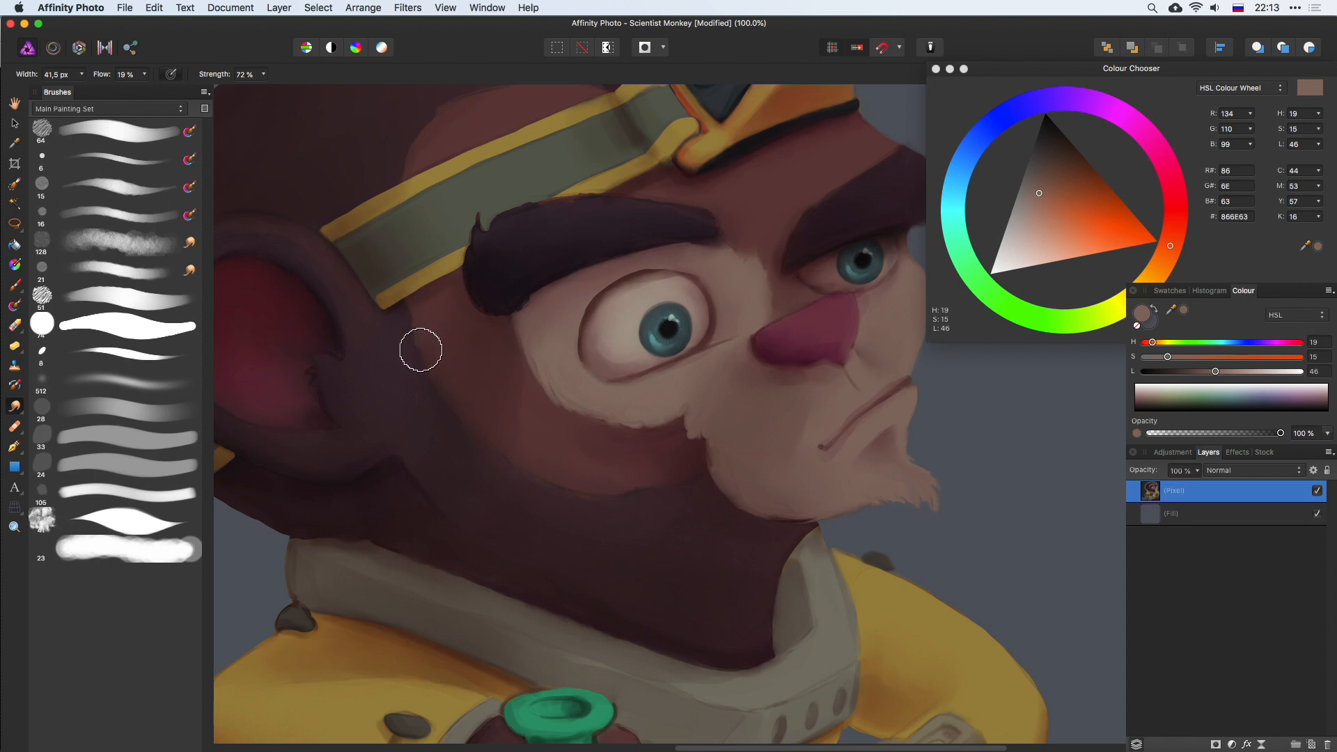
{"action": "mouse_move", "coordinate": [418, 349]}
{"action": "left_mouse_down"}
{"action": "mouse_move", "coordinate": [462, 406]}
{"action": "mouse_move", "coordinate": [503, 360]}
{"action": "mouse_move", "coordinate": [476, 441]}
{"action": "mouse_move", "coordinate": [472, 356]}
{"action": "left_mouse_up"}
{"action": "left_click", "coordinate": [262, 75]}
{"action": "left_click_drag", "start_coordinate": [263, 88], "coordinate": [258, 90]}
{"action": "left_click_drag", "start_coordinate": [498, 313], "coordinate": [414, 326]}
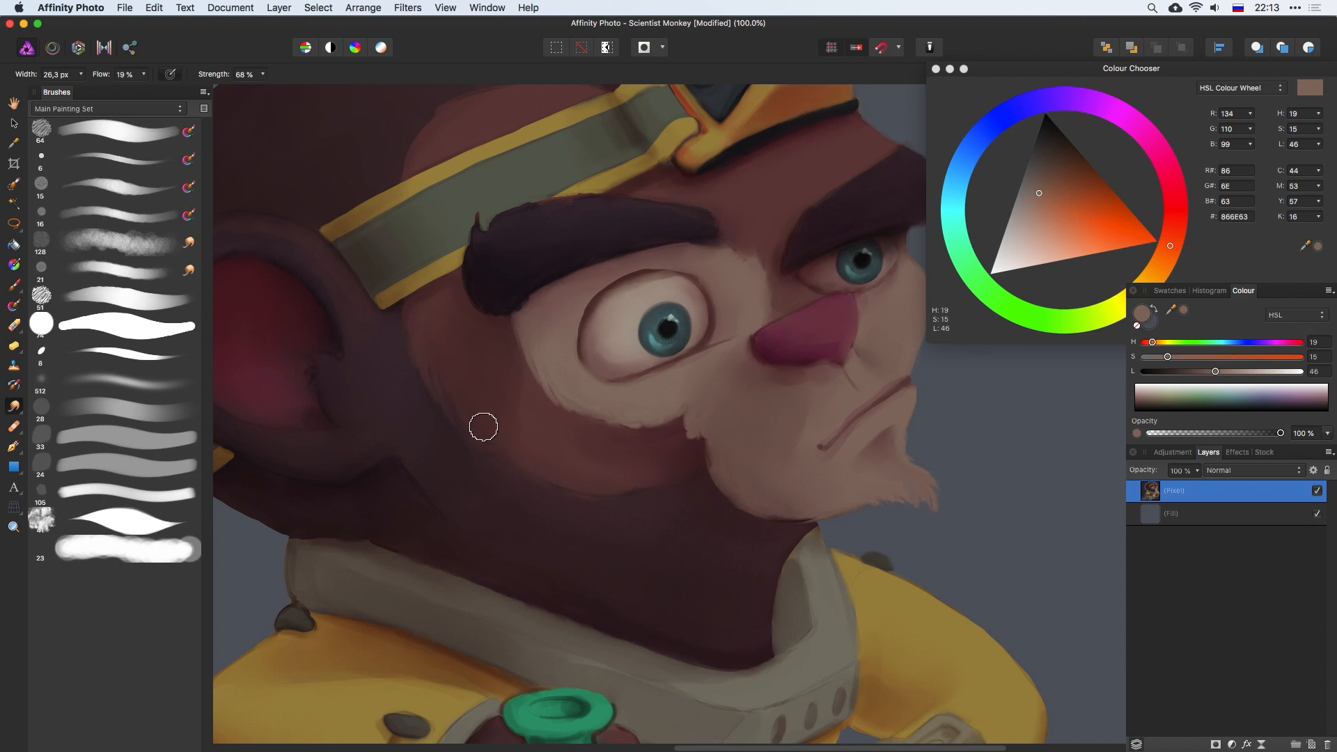
Step: Smudge the edges of the reddish-brown patch above the headband and along the lower cheek into fur, enlarging the brush to about 76 px
{"action": "left_click_drag", "start_coordinate": [601, 346], "coordinate": [776, 446]}
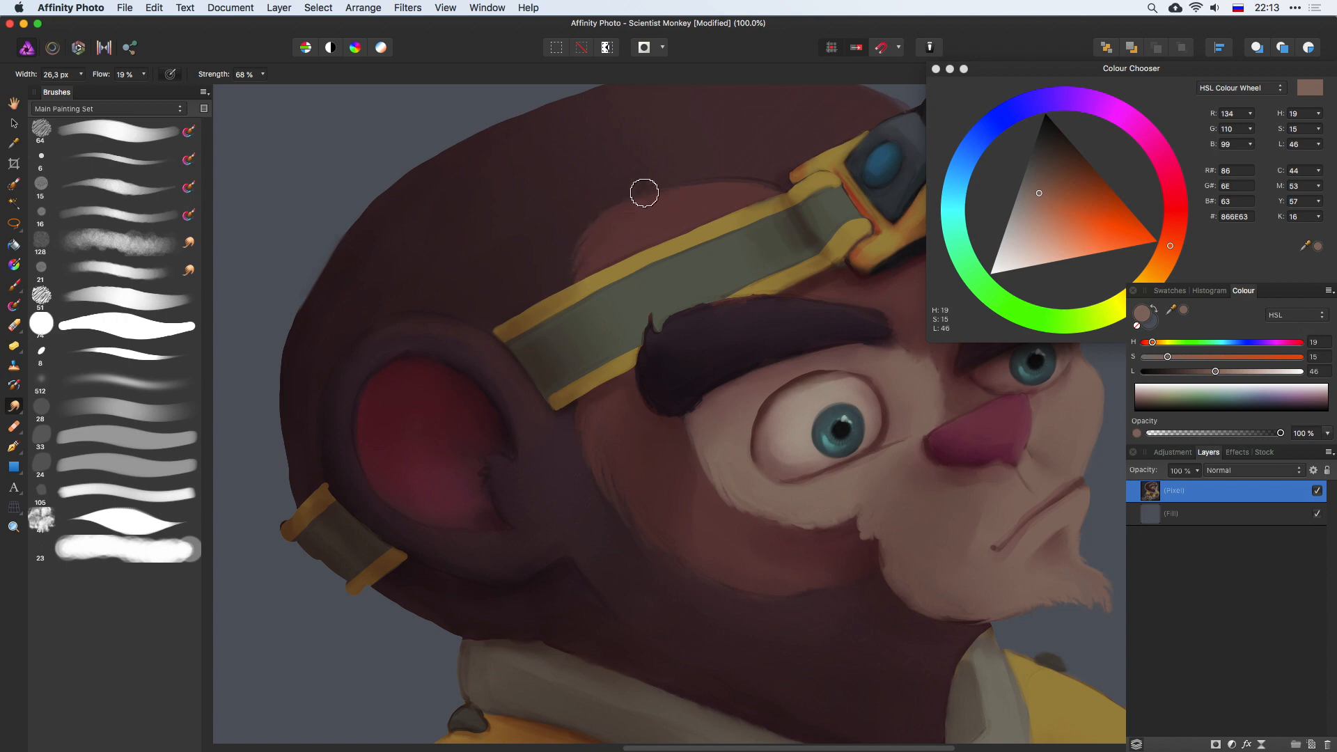
{"action": "left_click_drag", "start_coordinate": [776, 464], "coordinate": [627, 334]}
{"action": "key", "text": "bracketright"}
{"action": "key", "text": "bracketright"}
{"action": "mouse_move", "coordinate": [588, 441]}
{"action": "left_mouse_down"}
{"action": "mouse_move", "coordinate": [678, 458]}
{"action": "mouse_move", "coordinate": [775, 399]}
{"action": "mouse_move", "coordinate": [745, 443]}
{"action": "mouse_move", "coordinate": [741, 421]}
{"action": "mouse_move", "coordinate": [788, 479]}
{"action": "mouse_move", "coordinate": [858, 474]}
{"action": "mouse_move", "coordinate": [771, 480]}
{"action": "mouse_move", "coordinate": [846, 462]}
{"action": "mouse_move", "coordinate": [782, 478]}
{"action": "mouse_move", "coordinate": [838, 480]}
{"action": "left_mouse_up"}
{"action": "mouse_move", "coordinate": [823, 398]}
{"action": "left_mouse_down"}
{"action": "mouse_move", "coordinate": [867, 385]}
{"action": "mouse_move", "coordinate": [852, 407]}
{"action": "mouse_move", "coordinate": [875, 408]}
{"action": "mouse_move", "coordinate": [841, 431]}
{"action": "left_mouse_up"}
{"action": "mouse_move", "coordinate": [914, 365]}
{"action": "left_mouse_down"}
{"action": "mouse_move", "coordinate": [790, 450]}
{"action": "mouse_move", "coordinate": [886, 416]}
{"action": "mouse_move", "coordinate": [870, 445]}
{"action": "mouse_move", "coordinate": [839, 445]}
{"action": "left_mouse_up"}
{"action": "key", "text": "bracketright"}
{"action": "key", "text": "bracketright"}
{"action": "key", "text": "bracketright"}
{"action": "key", "text": "bracketright"}
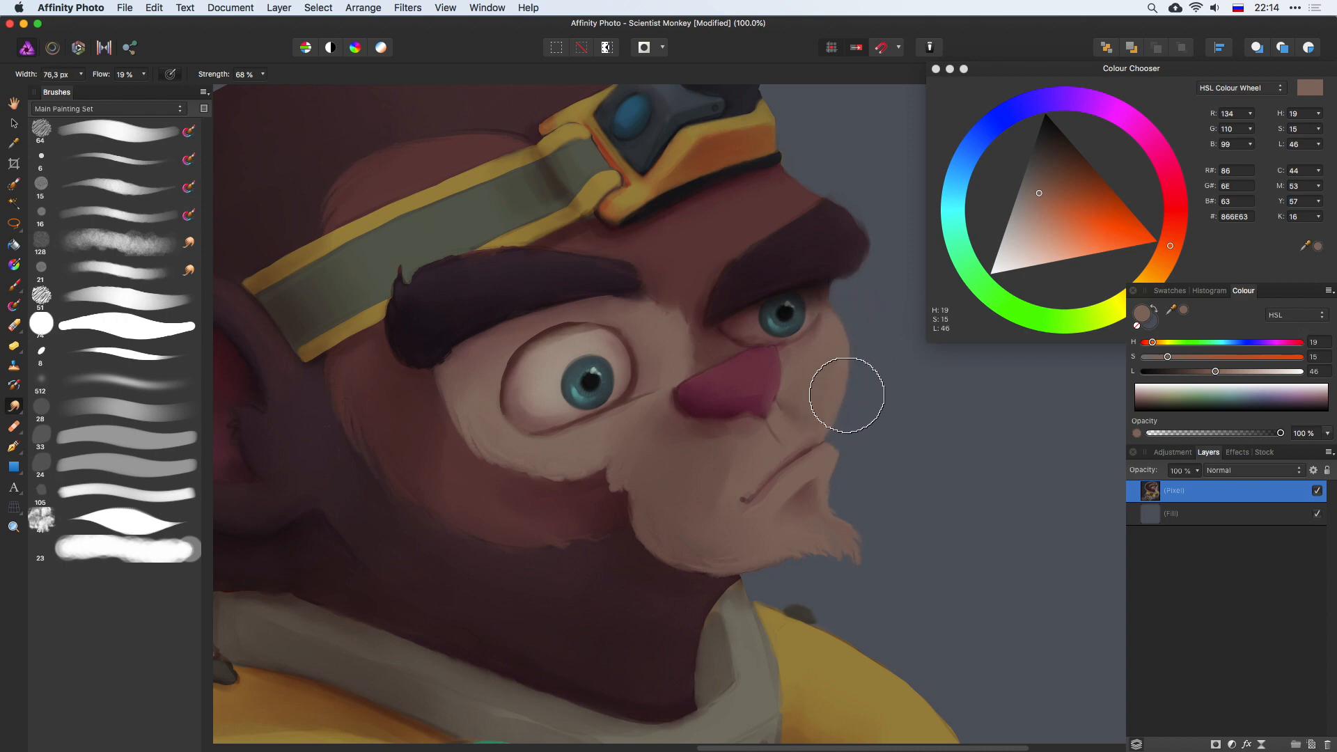
Step: Smudge dark fur tufts outward from the back of the head above the ear, using a brush of about 32 px
{"action": "mouse_move", "coordinate": [567, 504]}
{"action": "left_mouse_down"}
{"action": "mouse_move", "coordinate": [764, 525]}
{"action": "mouse_move", "coordinate": [764, 413]}
{"action": "left_mouse_up"}
{"action": "key", "text": "bracketleft"}
{"action": "key", "text": "bracketleft"}
{"action": "key", "text": "bracketleft"}
{"action": "key", "text": "bracketleft"}
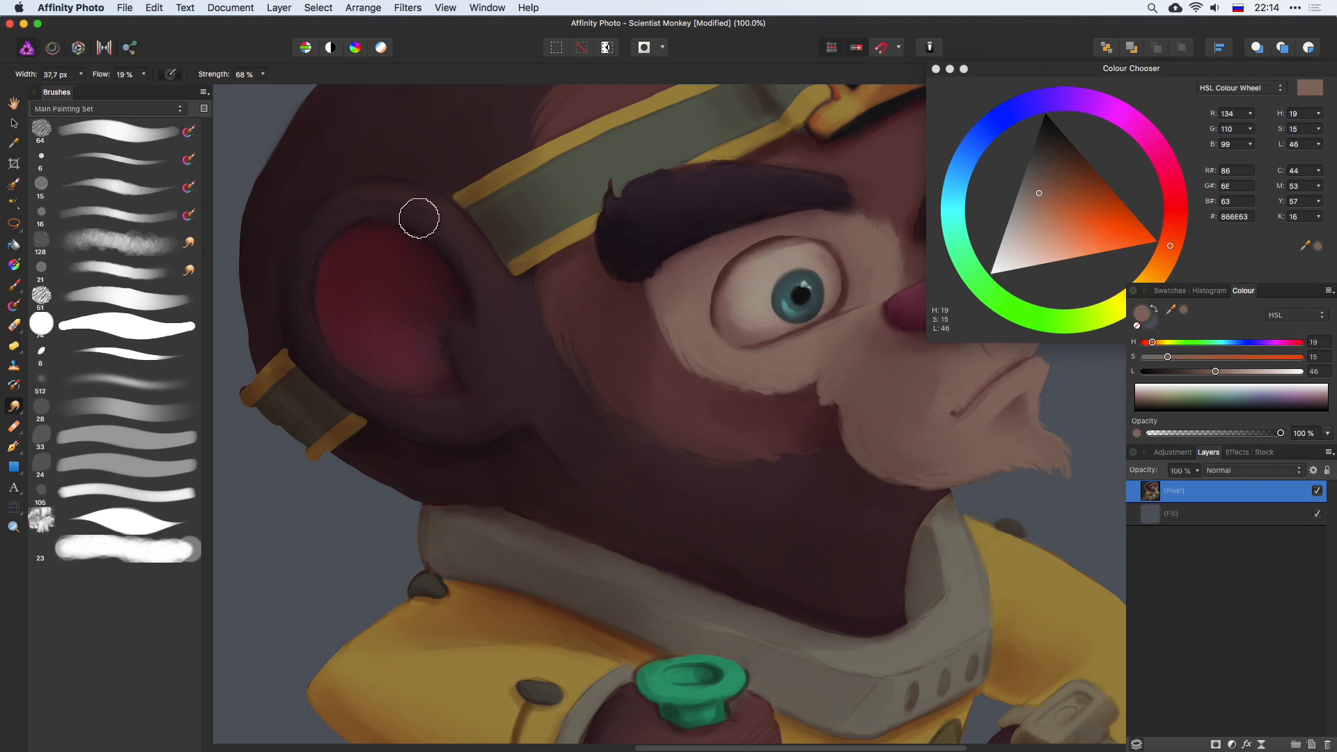
{"action": "left_click_drag", "start_coordinate": [420, 219], "coordinate": [647, 383]}
{"action": "mouse_move", "coordinate": [510, 310]}
{"action": "left_mouse_down"}
{"action": "mouse_move", "coordinate": [492, 287]}
{"action": "mouse_move", "coordinate": [499, 308]}
{"action": "mouse_move", "coordinate": [453, 335]}
{"action": "mouse_move", "coordinate": [452, 350]}
{"action": "mouse_move", "coordinate": [483, 324]}
{"action": "mouse_move", "coordinate": [467, 372]}
{"action": "left_mouse_up"}
{"action": "left_click_drag", "start_coordinate": [462, 278], "coordinate": [483, 277]}
{"action": "mouse_move", "coordinate": [444, 334]}
{"action": "left_mouse_down"}
{"action": "mouse_move", "coordinate": [460, 288]}
{"action": "mouse_move", "coordinate": [491, 282]}
{"action": "mouse_move", "coordinate": [489, 268]}
{"action": "mouse_move", "coordinate": [450, 303]}
{"action": "mouse_move", "coordinate": [494, 325]}
{"action": "mouse_move", "coordinate": [482, 338]}
{"action": "mouse_move", "coordinate": [440, 331]}
{"action": "mouse_move", "coordinate": [448, 317]}
{"action": "mouse_move", "coordinate": [480, 322]}
{"action": "mouse_move", "coordinate": [443, 298]}
{"action": "mouse_move", "coordinate": [469, 251]}
{"action": "mouse_move", "coordinate": [429, 274]}
{"action": "mouse_move", "coordinate": [397, 332]}
{"action": "mouse_move", "coordinate": [484, 243]}
{"action": "mouse_move", "coordinate": [454, 330]}
{"action": "mouse_move", "coordinate": [506, 267]}
{"action": "left_mouse_up"}
{"action": "mouse_move", "coordinate": [489, 299]}
{"action": "left_mouse_down"}
{"action": "mouse_move", "coordinate": [452, 299]}
{"action": "mouse_move", "coordinate": [439, 367]}
{"action": "mouse_move", "coordinate": [469, 349]}
{"action": "left_mouse_up"}
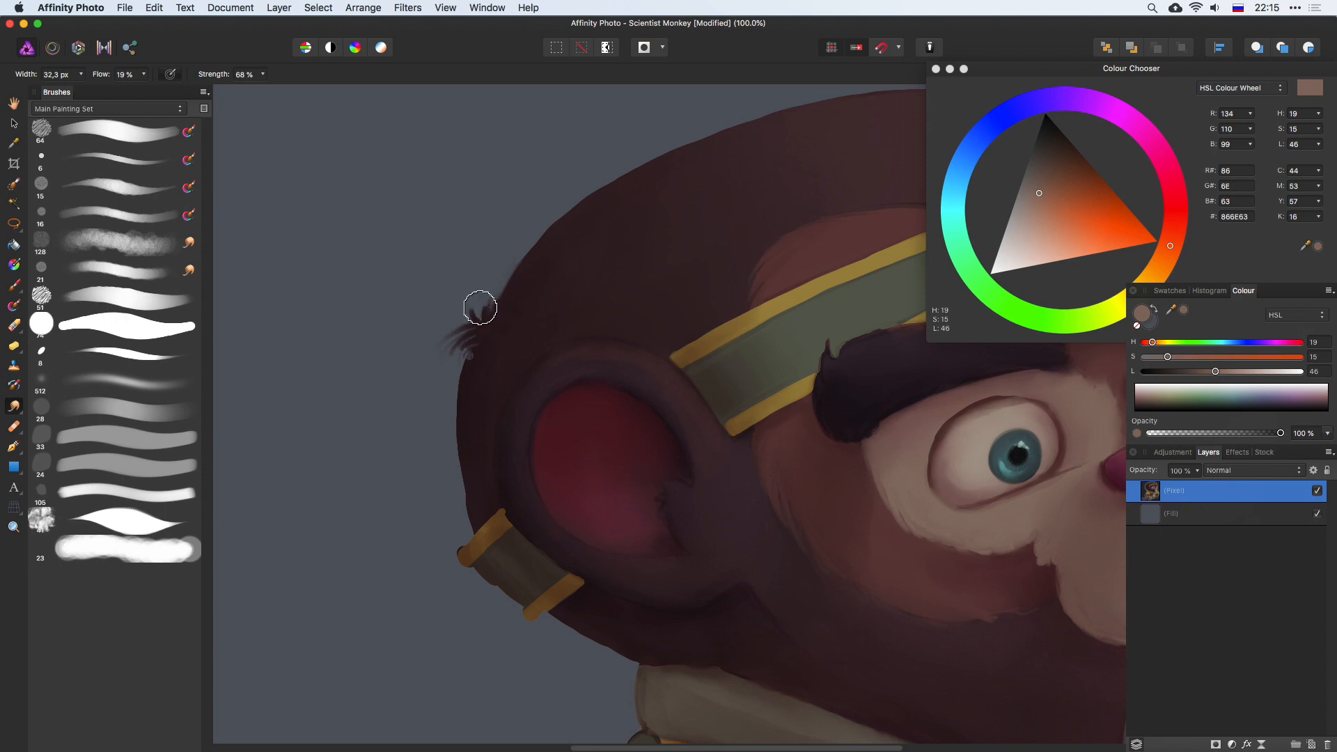
{"action": "mouse_move", "coordinate": [476, 352]}
{"action": "left_mouse_down"}
{"action": "mouse_move", "coordinate": [439, 363]}
{"action": "mouse_move", "coordinate": [471, 346]}
{"action": "mouse_move", "coordinate": [479, 299]}
{"action": "left_mouse_up"}
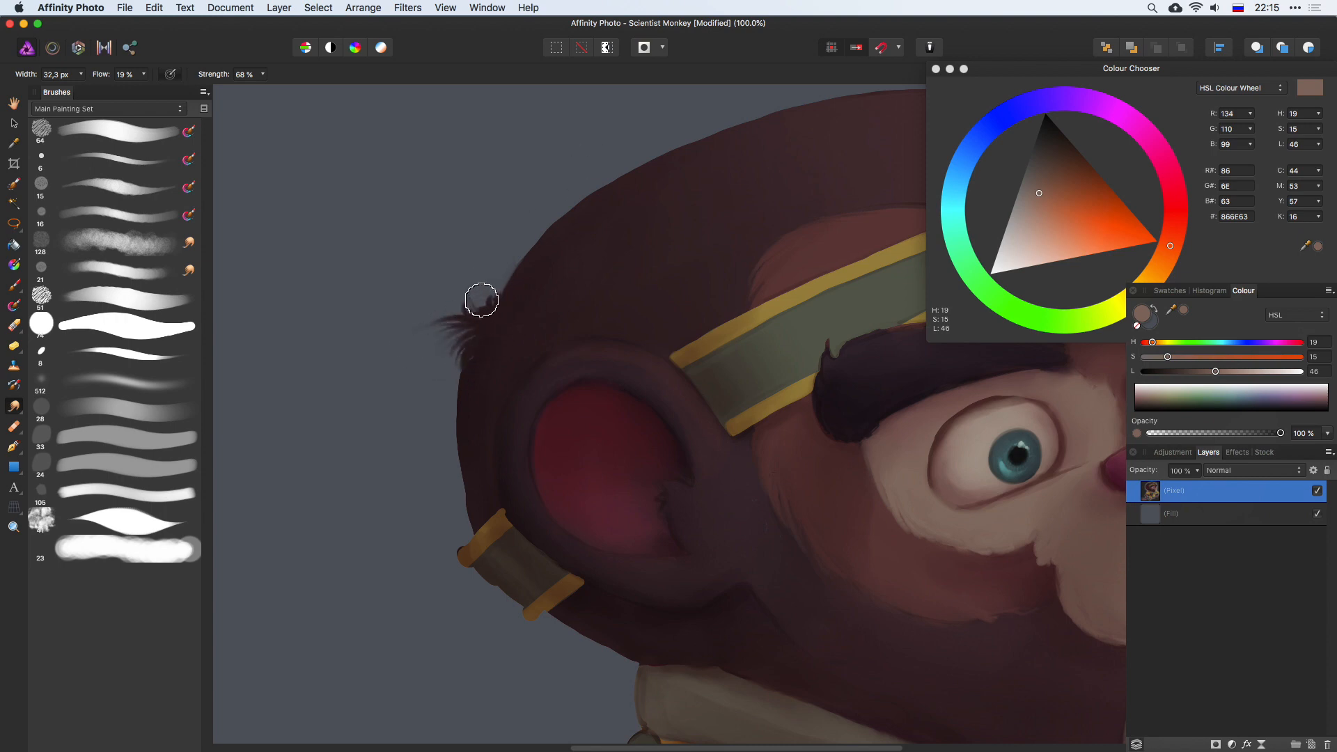
Step: Soften the lower edge of the reddish-brown cheek patch below the near eye with the Smudge brush, enlarging it to about 66 px
{"action": "scroll", "coordinate": [470, 356], "scroll_direction": "down", "scroll_amount": 5}
{"action": "scroll", "coordinate": [471, 356], "scroll_direction": "right", "scroll_amount": 8}
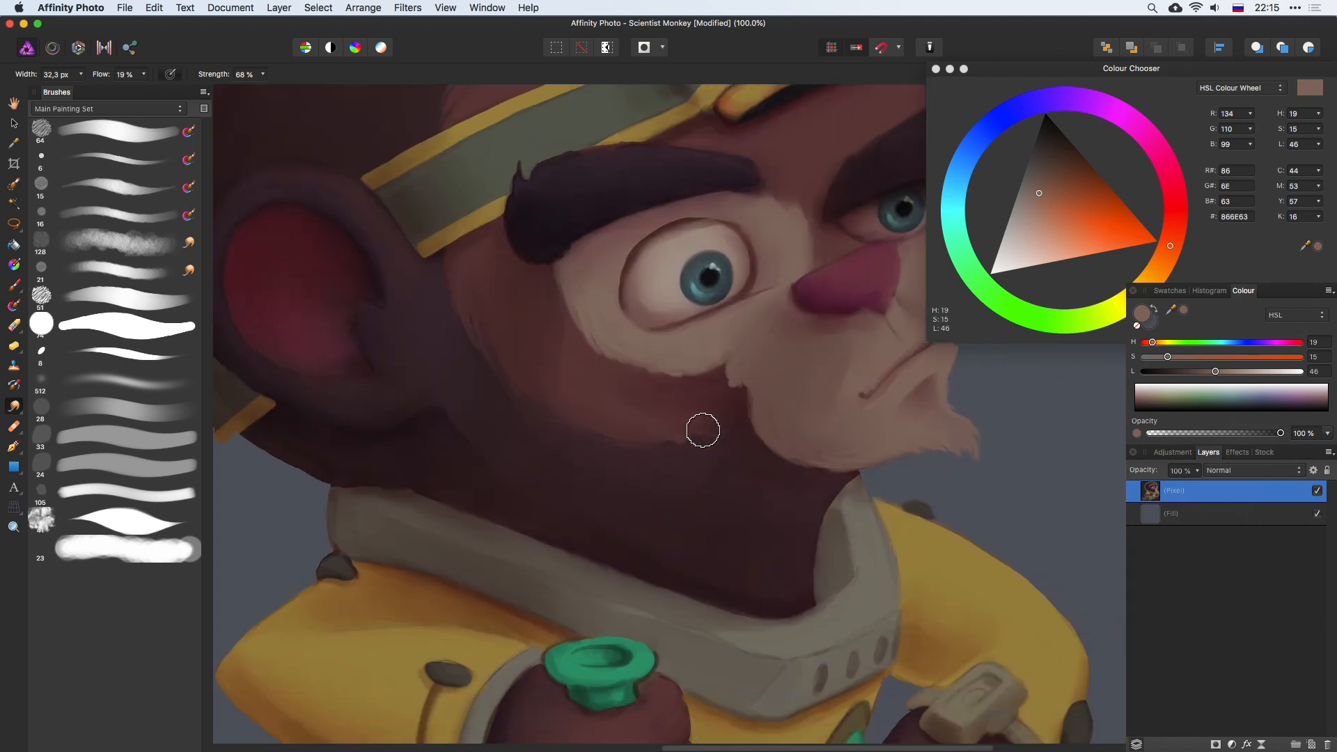
{"action": "mouse_move", "coordinate": [724, 440]}
{"action": "left_mouse_down"}
{"action": "mouse_move", "coordinate": [664, 437]}
{"action": "mouse_move", "coordinate": [722, 397]}
{"action": "mouse_move", "coordinate": [669, 460]}
{"action": "mouse_move", "coordinate": [714, 449]}
{"action": "left_mouse_up"}
{"action": "key", "text": "]"}
{"action": "key", "text": "]"}
{"action": "key", "text": "]"}
{"action": "key", "text": "]"}
Step: Pull fur tufts out of the muzzle's corner where it meets the light eye patch, using a Smudge brush of about 35 px
{"action": "scroll", "coordinate": [698, 378], "scroll_direction": "up", "scroll_amount": 2}
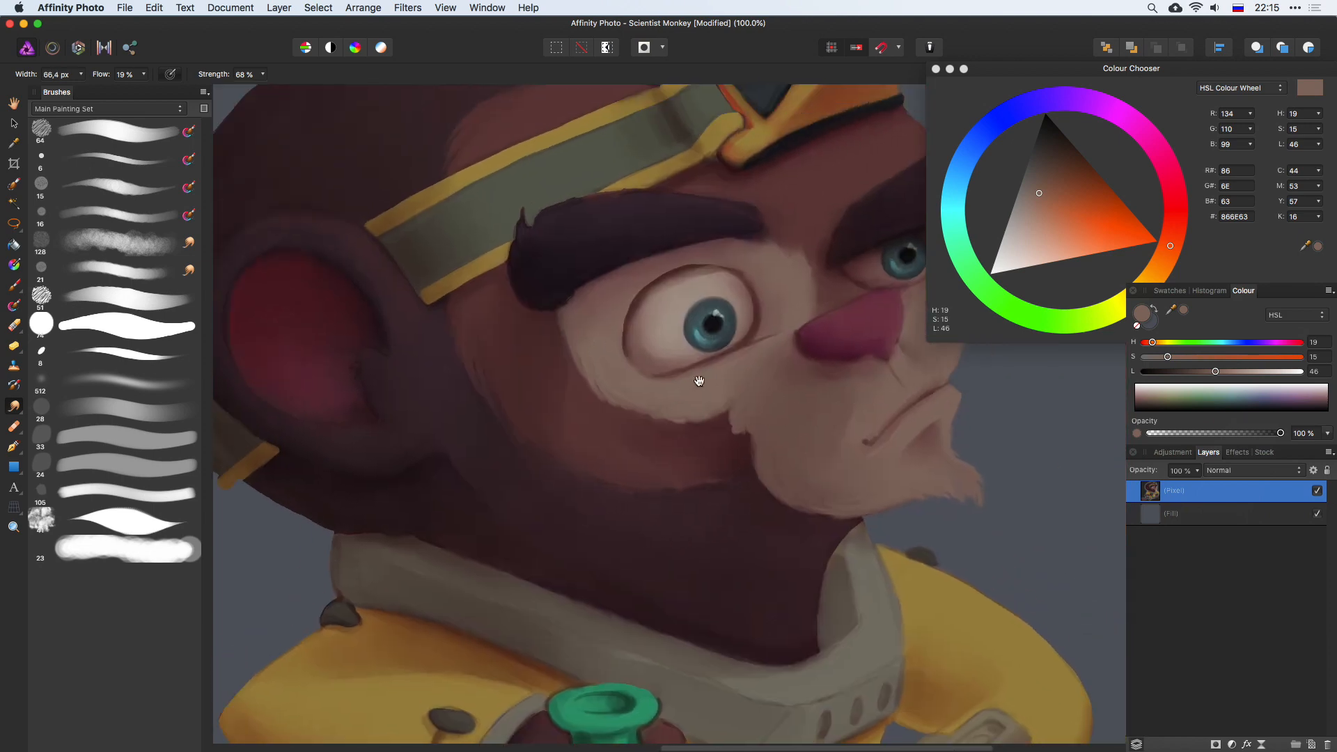
{"action": "key", "text": "["}
{"action": "key", "text": "["}
{"action": "key", "text": "["}
{"action": "mouse_move", "coordinate": [732, 404]}
{"action": "left_mouse_down"}
{"action": "mouse_move", "coordinate": [741, 448]}
{"action": "mouse_move", "coordinate": [725, 424]}
{"action": "left_mouse_up"}
Step: Smudge the far cheek's outline and pull fur strands from the top of the light patch between the eyebrows
{"action": "scroll", "coordinate": [819, 336], "scroll_direction": "right", "scroll_amount": 9}
{"action": "scroll", "coordinate": [819, 336], "scroll_direction": "up", "scroll_amount": 3}
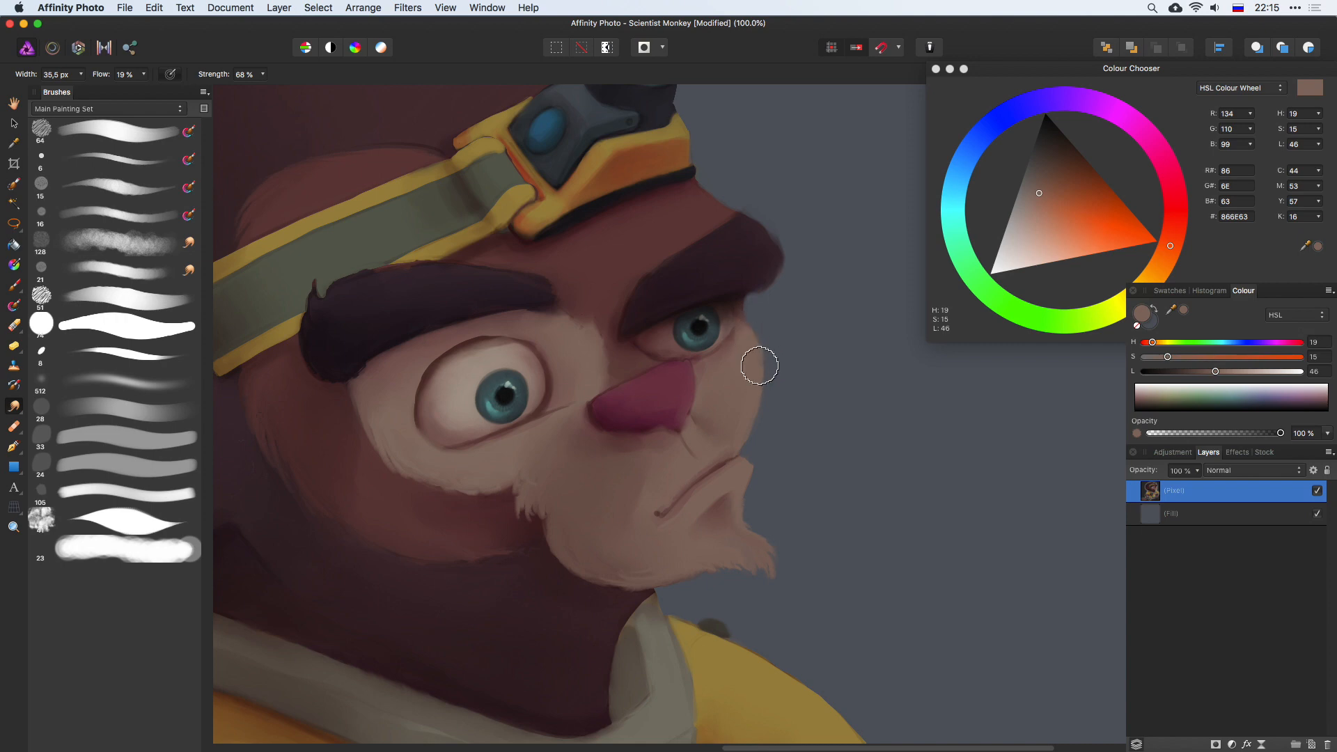
{"action": "left_click_drag", "start_coordinate": [746, 388], "coordinate": [884, 334]}
{"action": "mouse_move", "coordinate": [809, 406]}
{"action": "left_mouse_down"}
{"action": "mouse_move", "coordinate": [695, 426]}
{"action": "mouse_move", "coordinate": [729, 547]}
{"action": "left_mouse_up"}
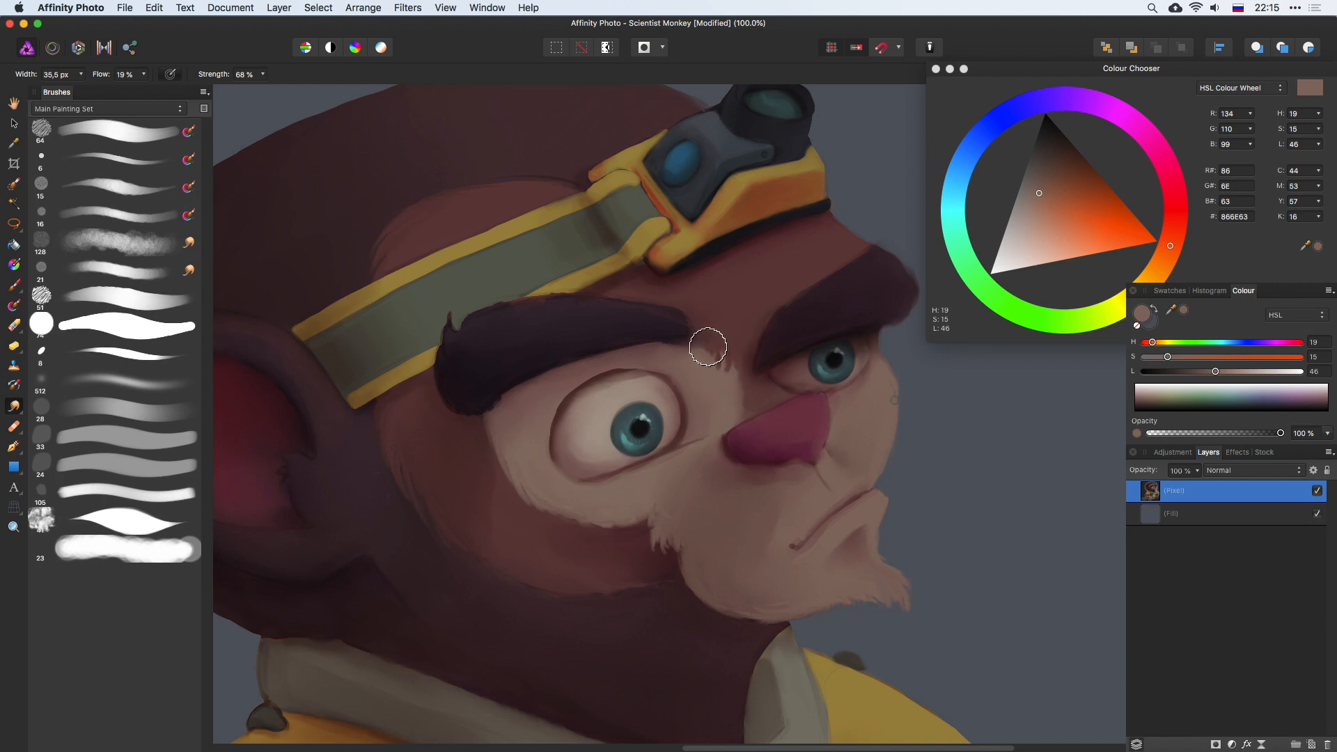
{"action": "mouse_move", "coordinate": [717, 341]}
{"action": "left_mouse_down"}
{"action": "mouse_move", "coordinate": [716, 370]}
{"action": "mouse_move", "coordinate": [703, 349]}
{"action": "mouse_move", "coordinate": [740, 370]}
{"action": "mouse_move", "coordinate": [710, 364]}
{"action": "mouse_move", "coordinate": [722, 364]}
{"action": "left_mouse_up"}
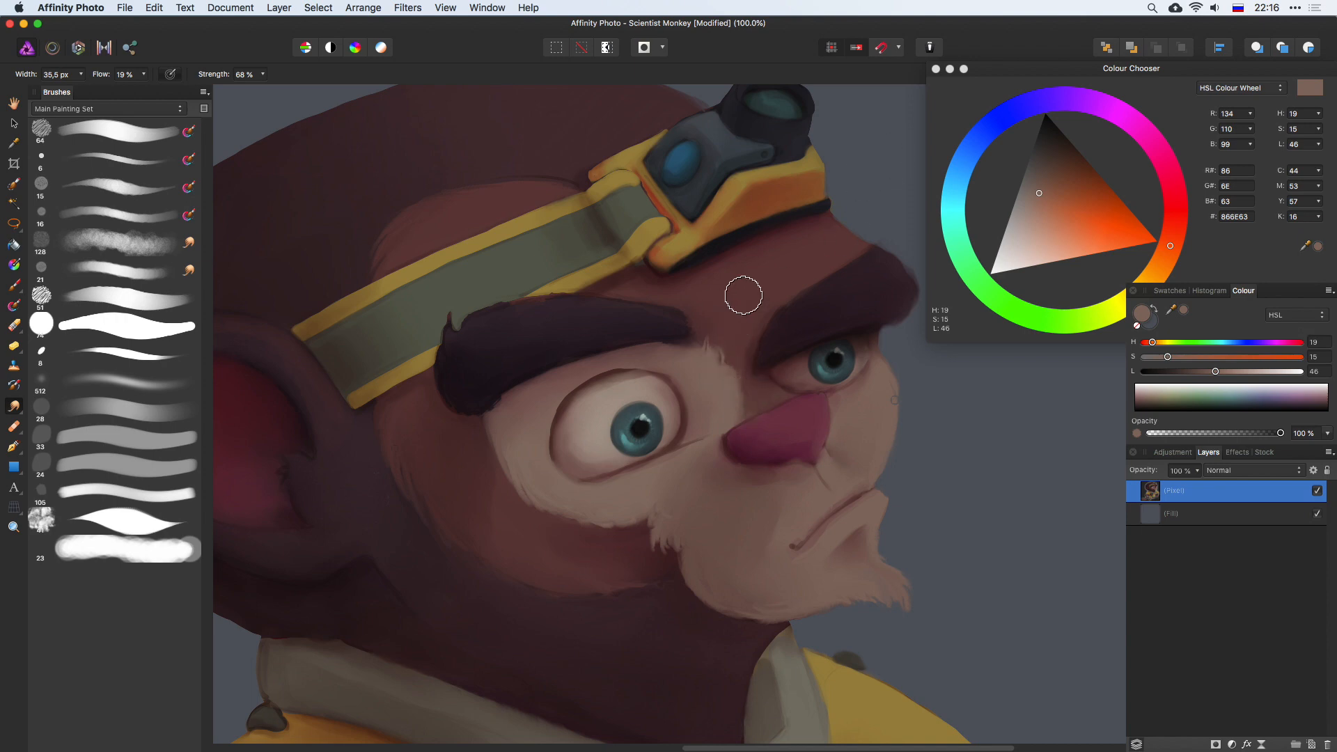
Step: Smudge the outer end of the near eyebrow into a fuller, rounder shape with a brush of about 61 px
{"action": "scroll", "coordinate": [618, 339], "scroll_direction": "left", "scroll_amount": 5}
{"action": "left_click_drag", "start_coordinate": [618, 339], "coordinate": [582, 323]}
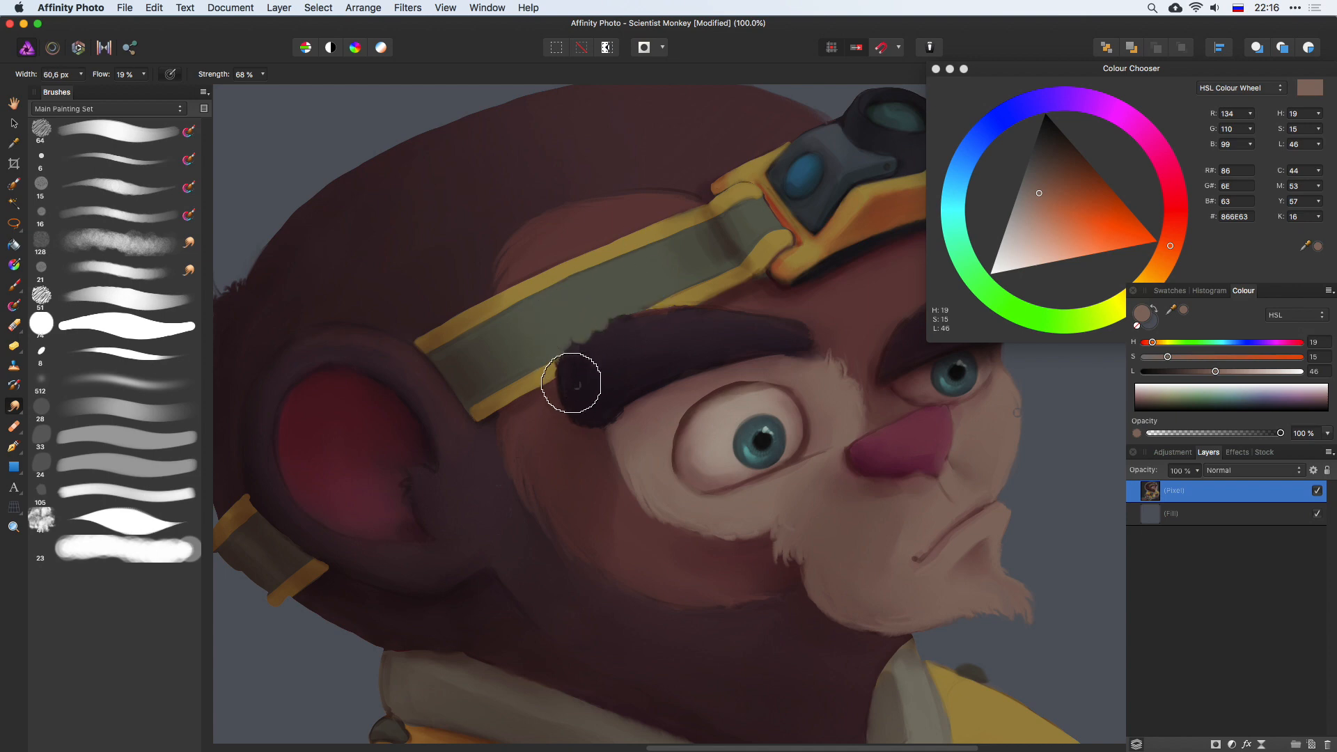
{"action": "mouse_move", "coordinate": [571, 383]}
{"action": "left_mouse_down"}
{"action": "mouse_move", "coordinate": [665, 298]}
{"action": "mouse_move", "coordinate": [623, 326]}
{"action": "left_mouse_up"}
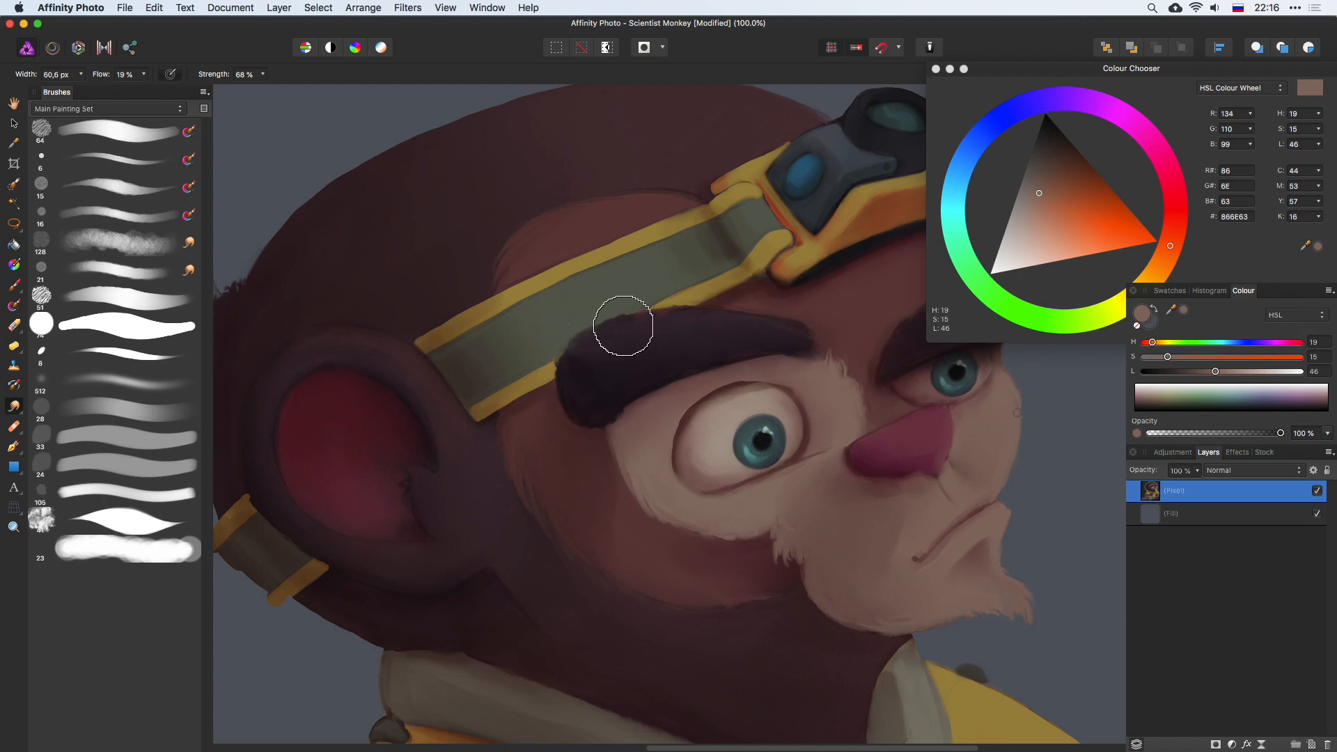
Step: Rework the near eyebrow's outer upper edge with the Paint Brush, painting the goggle strap back over it in sampled green and yellow
{"action": "key", "text": "b"}
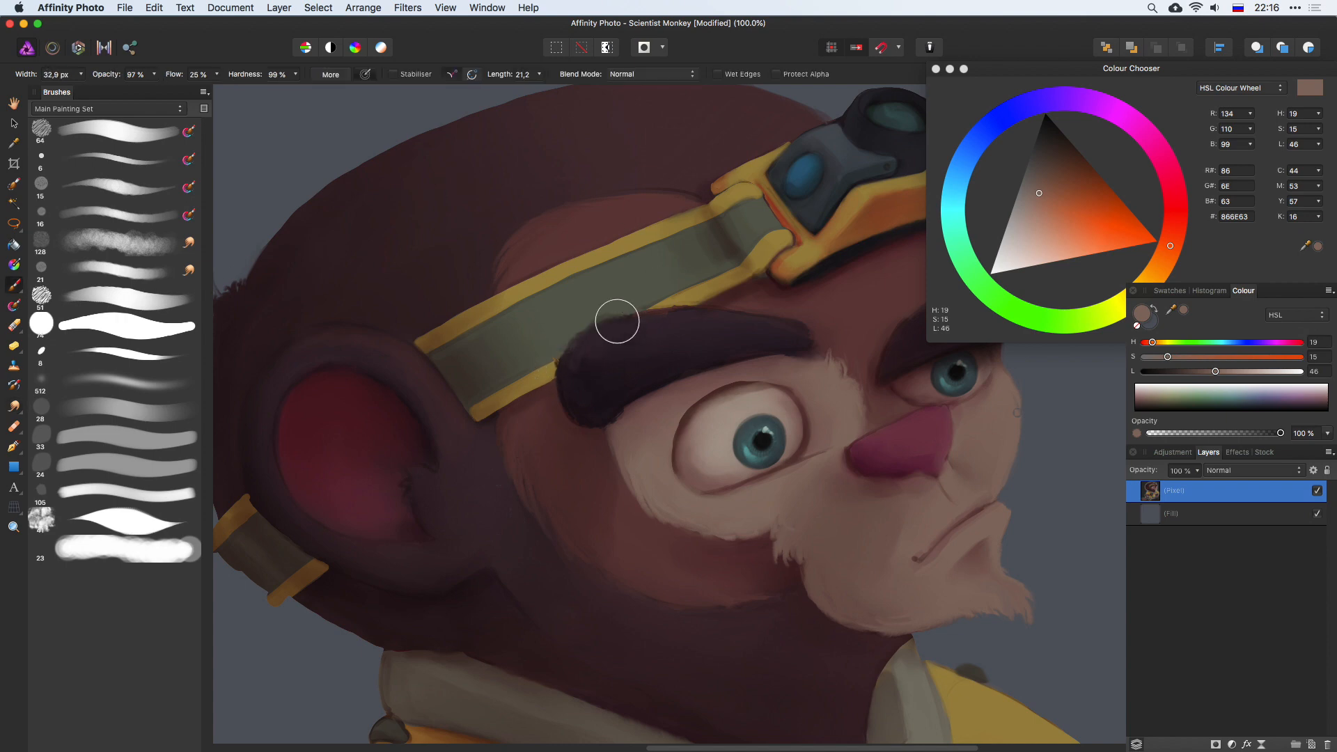
{"action": "left_click", "coordinate": [571, 342], "text": "alt"}
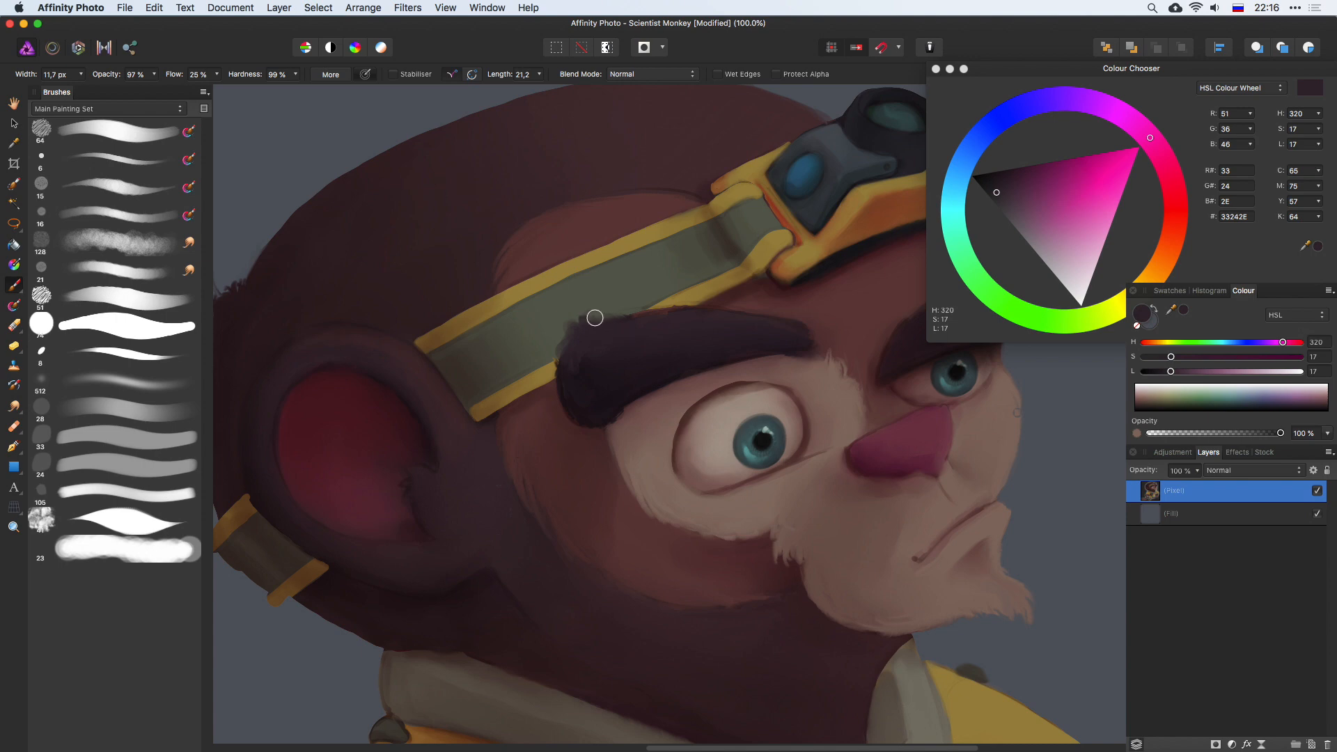
{"action": "key", "text": "bracketright"}
{"action": "key", "text": "bracketright"}
{"action": "key", "text": "bracketright"}
{"action": "left_click", "coordinate": [520, 359], "text": "alt"}
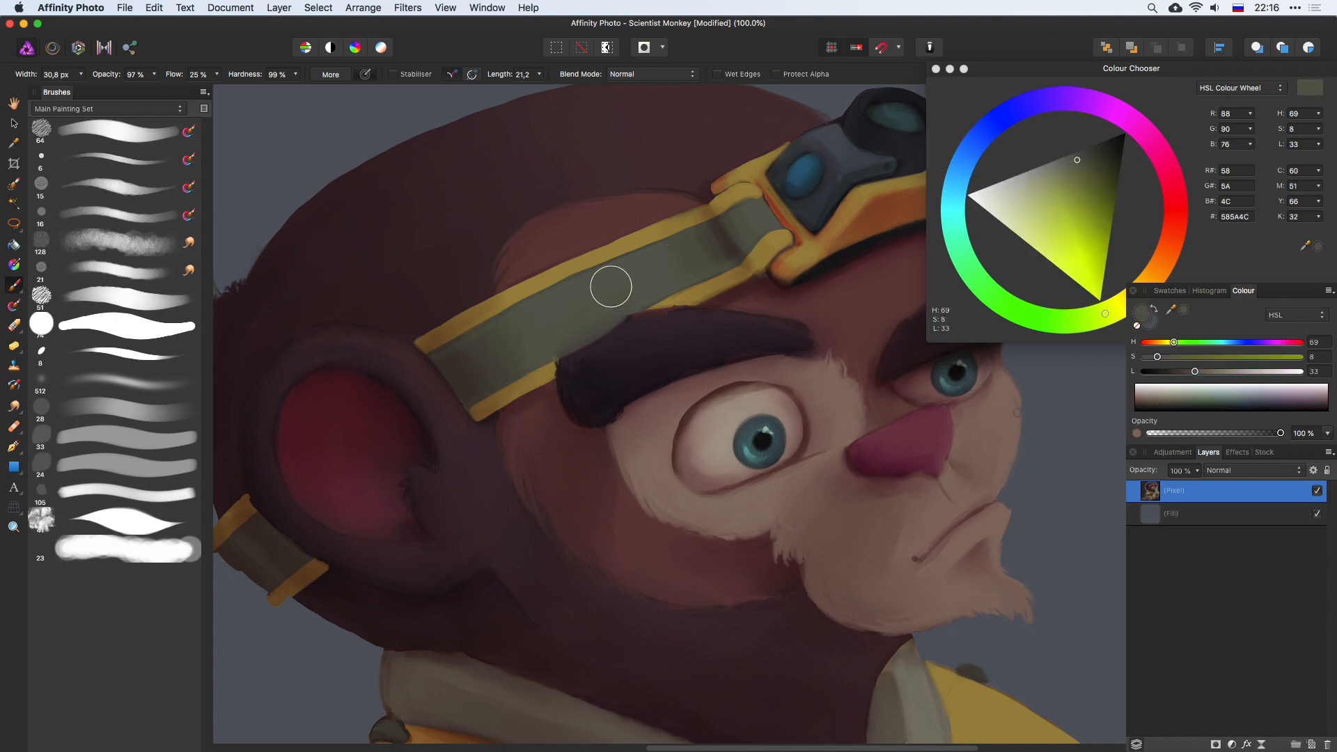
{"action": "left_click", "coordinate": [606, 331], "text": "alt"}
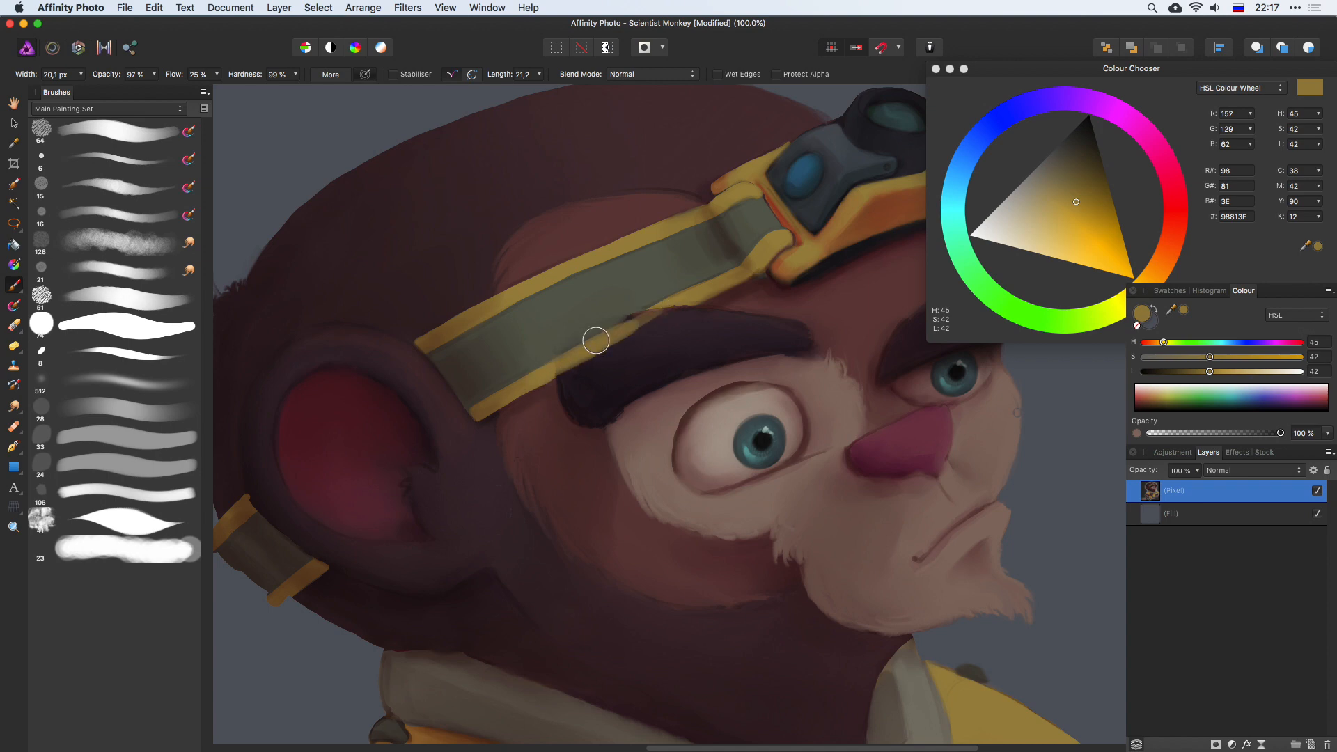
{"action": "left_click", "coordinate": [526, 351], "text": "alt"}
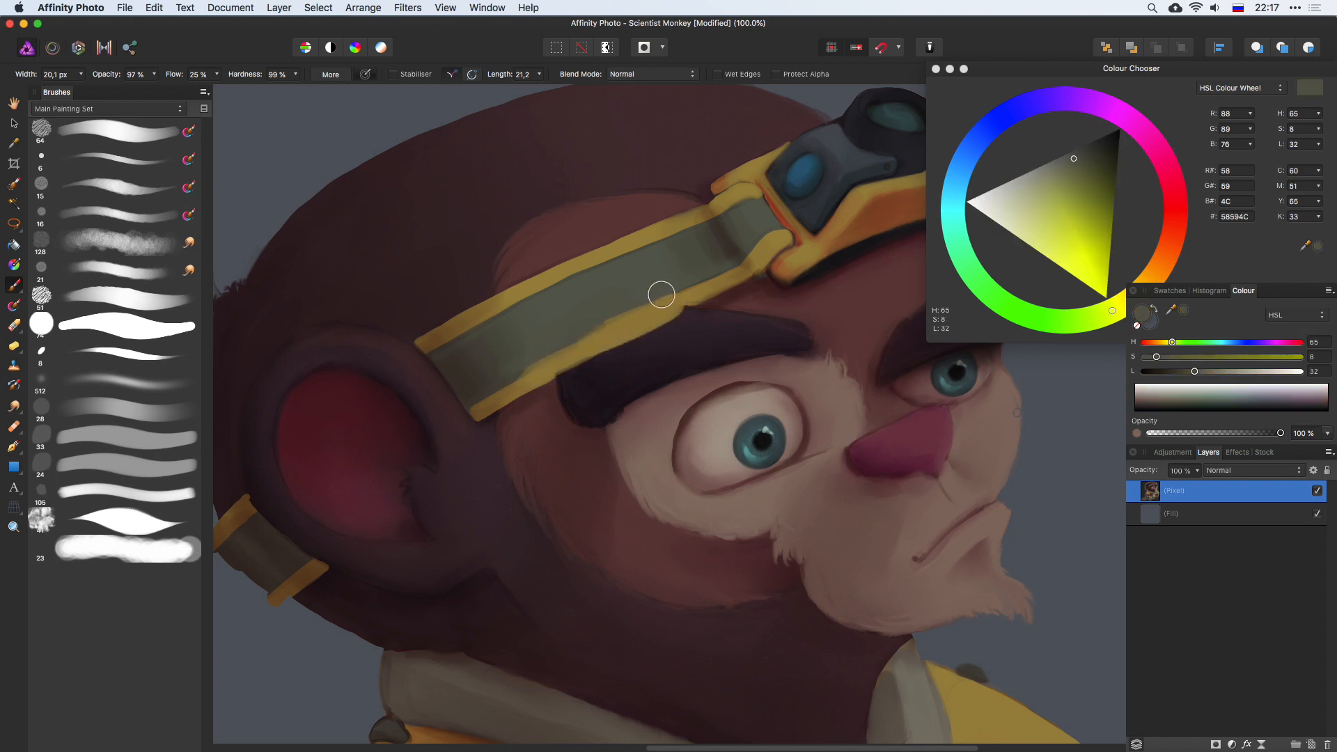
Step: Touch up the strap's green band and yellow lower border above the near eyebrow, undoing the last strokes before repainting
{"action": "left_click_drag", "start_coordinate": [661, 295], "coordinate": [571, 348]}
{"action": "key", "text": "super+z"}
{"action": "key", "text": "super+z"}
{"action": "mouse_move", "coordinate": [648, 313]}
{"action": "left_mouse_down"}
{"action": "mouse_move", "coordinate": [684, 298]}
{"action": "mouse_move", "coordinate": [644, 318]}
{"action": "left_mouse_up"}
{"action": "left_click", "coordinate": [673, 305], "text": "alt"}
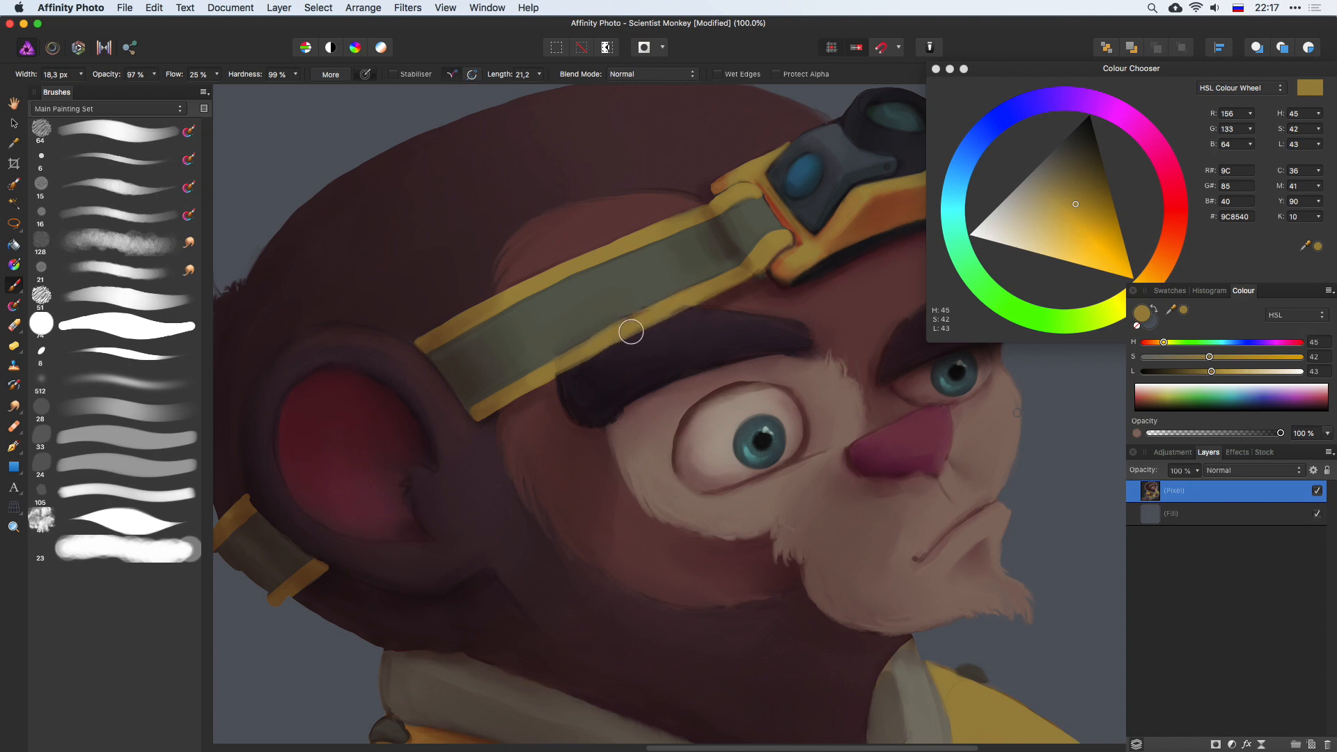
Step: Paint dark hair strokes from the near eyebrow over the strap with a brush of about 18 px, trimming them with strap green
{"action": "left_click", "coordinate": [636, 357], "text": "alt"}
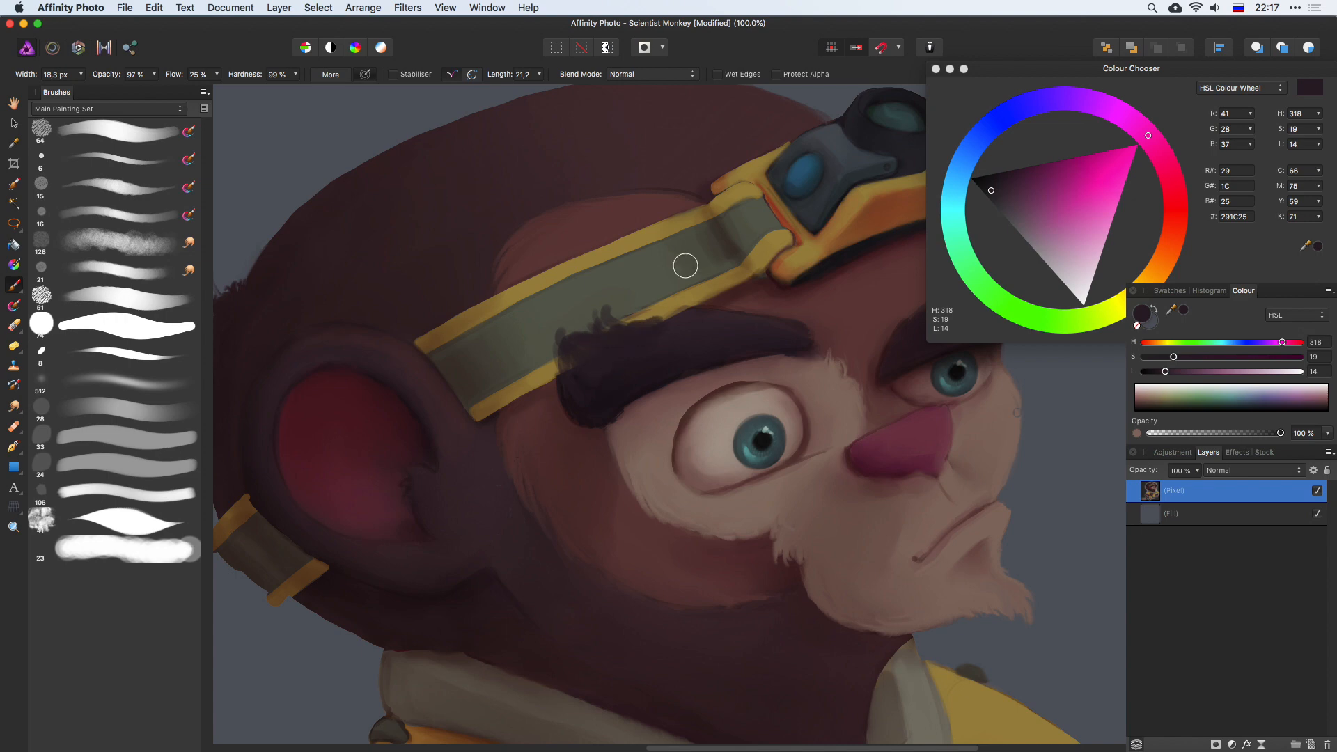
{"action": "left_click", "coordinate": [661, 327], "text": "alt"}
{"action": "left_click_drag", "start_coordinate": [651, 324], "coordinate": [611, 321]}
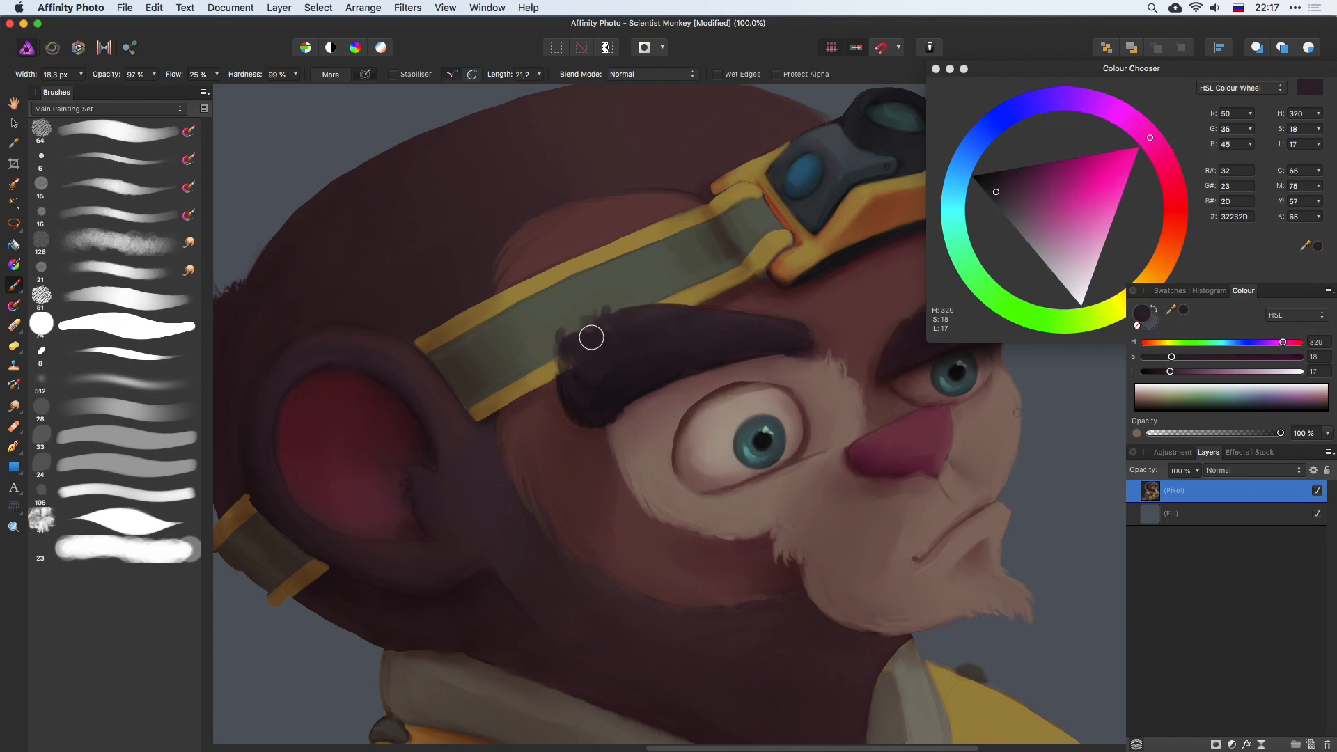
{"action": "left_click", "coordinate": [562, 338], "text": "alt"}
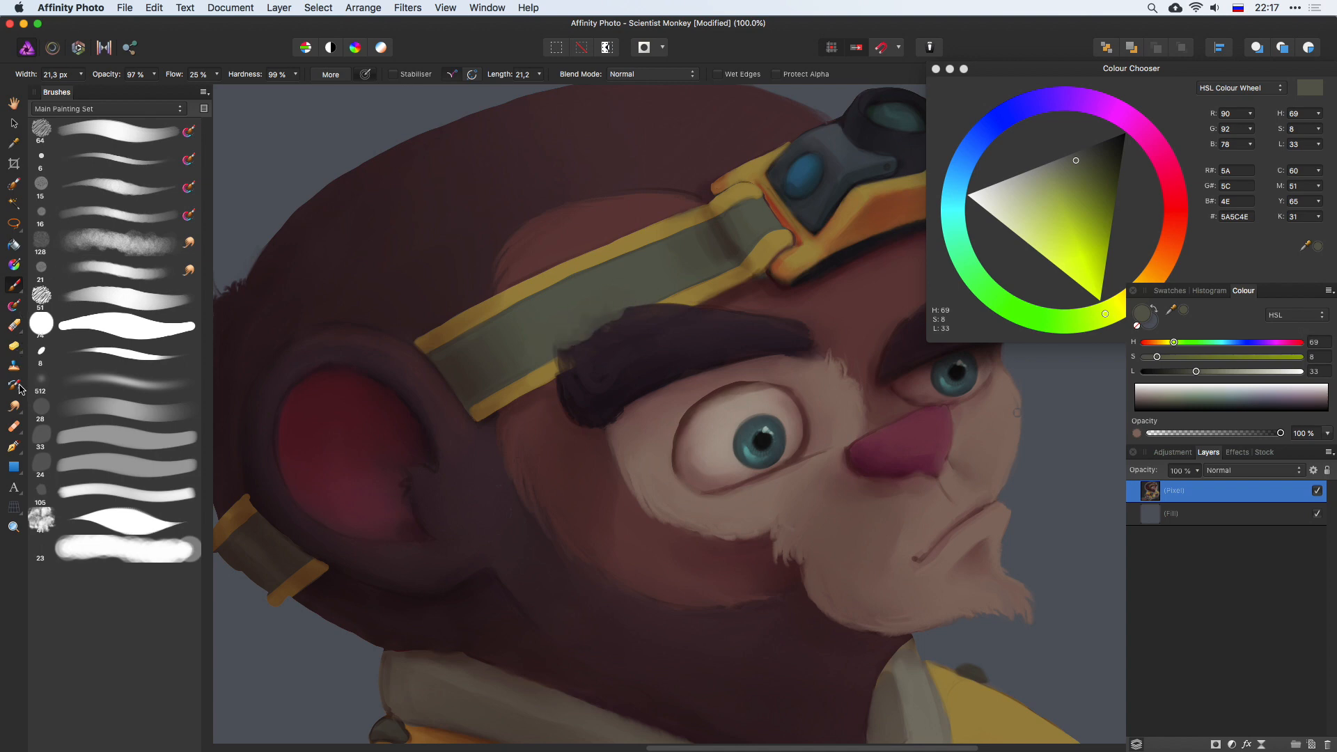
Step: Smudge the near eyebrow's outer end and edges into fur tufts, working with brush widths from about 61 down to 25 px
{"action": "left_click", "coordinate": [14, 405]}
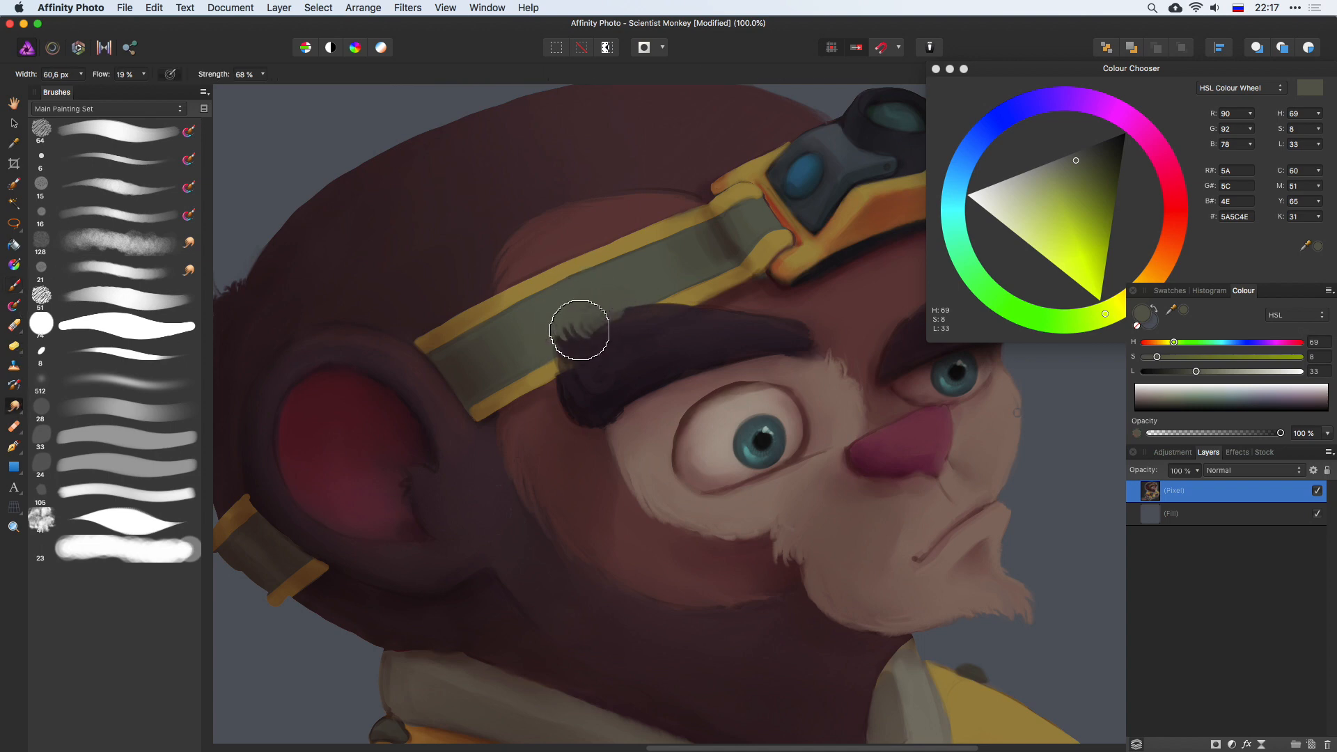
{"action": "mouse_move", "coordinate": [582, 318]}
{"action": "left_mouse_down"}
{"action": "mouse_move", "coordinate": [631, 312]}
{"action": "mouse_move", "coordinate": [587, 317]}
{"action": "mouse_move", "coordinate": [567, 339]}
{"action": "mouse_move", "coordinate": [600, 343]}
{"action": "mouse_move", "coordinate": [568, 363]}
{"action": "mouse_move", "coordinate": [551, 343]}
{"action": "mouse_move", "coordinate": [570, 325]}
{"action": "mouse_move", "coordinate": [591, 342]}
{"action": "mouse_move", "coordinate": [598, 318]}
{"action": "mouse_move", "coordinate": [623, 314]}
{"action": "mouse_move", "coordinate": [586, 326]}
{"action": "mouse_move", "coordinate": [632, 320]}
{"action": "mouse_move", "coordinate": [638, 366]}
{"action": "mouse_move", "coordinate": [598, 377]}
{"action": "mouse_move", "coordinate": [588, 452]}
{"action": "mouse_move", "coordinate": [556, 419]}
{"action": "mouse_move", "coordinate": [598, 421]}
{"action": "mouse_move", "coordinate": [585, 424]}
{"action": "mouse_move", "coordinate": [613, 382]}
{"action": "mouse_move", "coordinate": [580, 406]}
{"action": "mouse_move", "coordinate": [555, 344]}
{"action": "mouse_move", "coordinate": [573, 374]}
{"action": "mouse_move", "coordinate": [633, 377]}
{"action": "mouse_move", "coordinate": [575, 364]}
{"action": "mouse_move", "coordinate": [661, 333]}
{"action": "mouse_move", "coordinate": [639, 354]}
{"action": "mouse_move", "coordinate": [583, 351]}
{"action": "mouse_move", "coordinate": [596, 303]}
{"action": "mouse_move", "coordinate": [571, 307]}
{"action": "mouse_move", "coordinate": [606, 324]}
{"action": "mouse_move", "coordinate": [555, 328]}
{"action": "mouse_move", "coordinate": [575, 333]}
{"action": "mouse_move", "coordinate": [575, 304]}
{"action": "mouse_move", "coordinate": [594, 329]}
{"action": "left_mouse_up"}
{"action": "left_click_drag", "start_coordinate": [564, 345], "coordinate": [541, 342]}
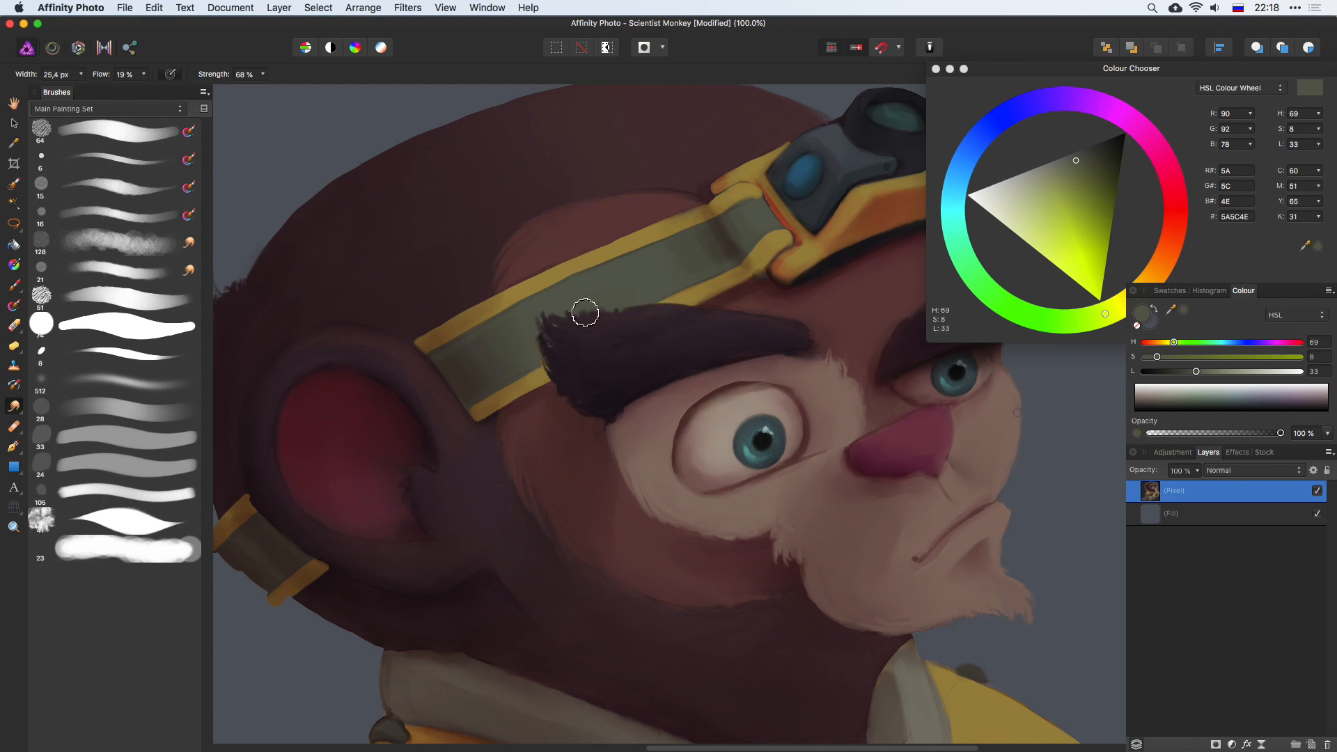
{"action": "mouse_move", "coordinate": [649, 335]}
{"action": "left_mouse_down"}
{"action": "mouse_move", "coordinate": [662, 335]}
{"action": "mouse_move", "coordinate": [650, 343]}
{"action": "left_mouse_up"}
{"action": "mouse_move", "coordinate": [779, 325]}
{"action": "left_mouse_down"}
{"action": "mouse_move", "coordinate": [824, 316]}
{"action": "mouse_move", "coordinate": [804, 315]}
{"action": "mouse_move", "coordinate": [831, 326]}
{"action": "mouse_move", "coordinate": [816, 335]}
{"action": "mouse_move", "coordinate": [741, 309]}
{"action": "mouse_move", "coordinate": [821, 332]}
{"action": "mouse_move", "coordinate": [764, 324]}
{"action": "mouse_move", "coordinate": [806, 332]}
{"action": "mouse_move", "coordinate": [817, 349]}
{"action": "mouse_move", "coordinate": [828, 341]}
{"action": "mouse_move", "coordinate": [814, 328]}
{"action": "mouse_move", "coordinate": [792, 341]}
{"action": "mouse_move", "coordinate": [822, 336]}
{"action": "left_mouse_up"}
{"action": "left_click_drag", "start_coordinate": [867, 291], "coordinate": [801, 306]}
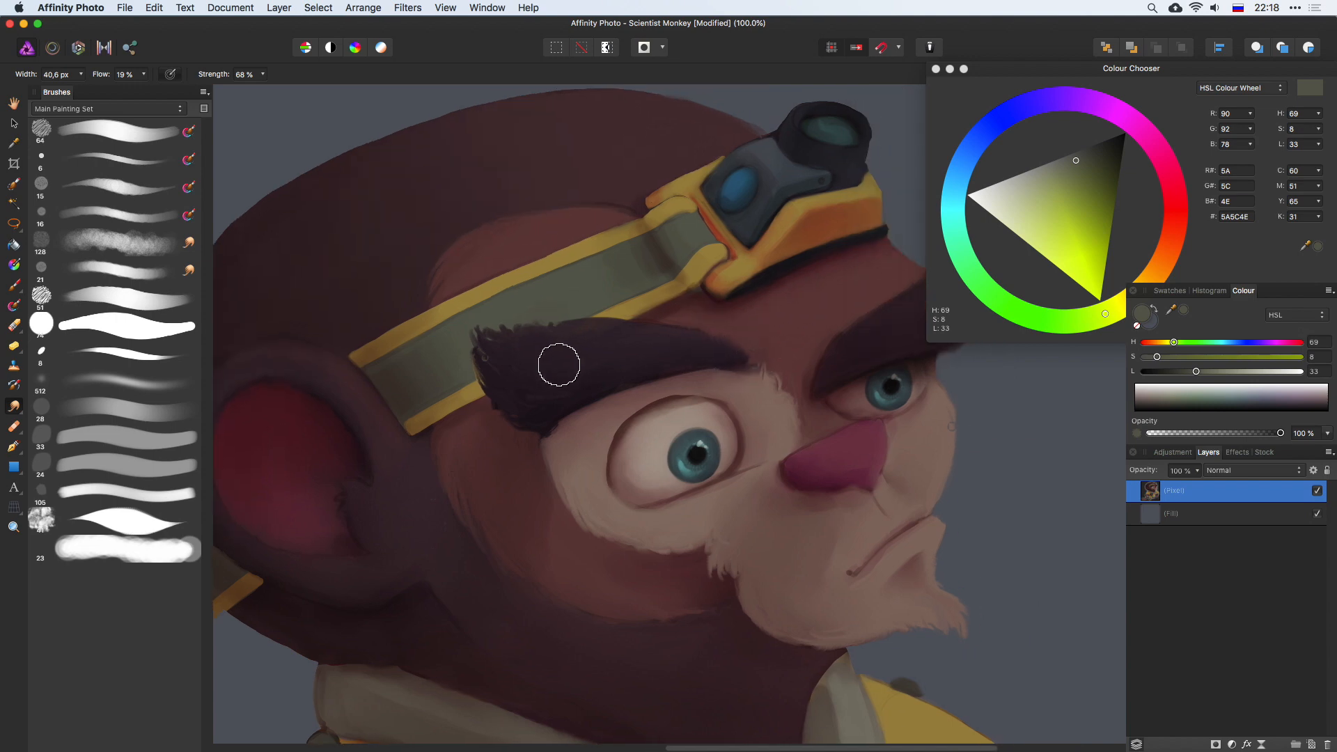
{"action": "mouse_move", "coordinate": [482, 353]}
{"action": "left_mouse_down"}
{"action": "mouse_move", "coordinate": [487, 322]}
{"action": "mouse_move", "coordinate": [533, 328]}
{"action": "left_mouse_up"}
Step: Pull fur tufts out of the far eyebrow's outer end and soften its inner end, using a Smudge brush of about 41 px
{"action": "left_click_drag", "start_coordinate": [775, 297], "coordinate": [512, 336]}
{"action": "mouse_move", "coordinate": [665, 322]}
{"action": "left_mouse_down"}
{"action": "mouse_move", "coordinate": [675, 298]}
{"action": "mouse_move", "coordinate": [680, 322]}
{"action": "left_mouse_up"}
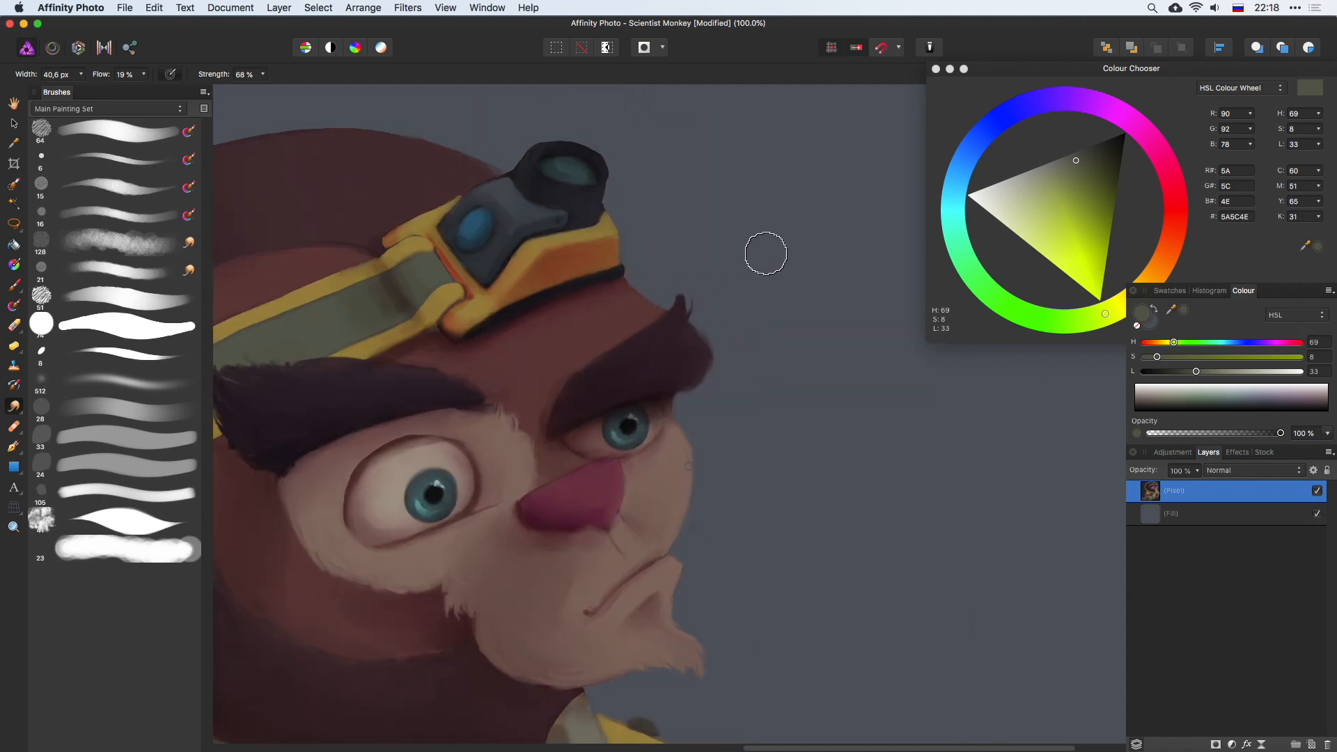
{"action": "key", "text": "super+z"}
{"action": "mouse_move", "coordinate": [708, 367]}
{"action": "left_mouse_down"}
{"action": "mouse_move", "coordinate": [707, 323]}
{"action": "mouse_move", "coordinate": [689, 345]}
{"action": "mouse_move", "coordinate": [689, 313]}
{"action": "mouse_move", "coordinate": [670, 320]}
{"action": "mouse_move", "coordinate": [696, 350]}
{"action": "mouse_move", "coordinate": [683, 329]}
{"action": "mouse_move", "coordinate": [706, 338]}
{"action": "mouse_move", "coordinate": [697, 382]}
{"action": "mouse_move", "coordinate": [730, 343]}
{"action": "mouse_move", "coordinate": [726, 367]}
{"action": "mouse_move", "coordinate": [693, 386]}
{"action": "mouse_move", "coordinate": [705, 388]}
{"action": "mouse_move", "coordinate": [728, 345]}
{"action": "mouse_move", "coordinate": [705, 326]}
{"action": "mouse_move", "coordinate": [714, 302]}
{"action": "mouse_move", "coordinate": [702, 312]}
{"action": "mouse_move", "coordinate": [696, 291]}
{"action": "mouse_move", "coordinate": [686, 309]}
{"action": "mouse_move", "coordinate": [693, 290]}
{"action": "mouse_move", "coordinate": [715, 338]}
{"action": "mouse_move", "coordinate": [701, 370]}
{"action": "mouse_move", "coordinate": [716, 347]}
{"action": "mouse_move", "coordinate": [705, 321]}
{"action": "mouse_move", "coordinate": [690, 343]}
{"action": "mouse_move", "coordinate": [693, 325]}
{"action": "mouse_move", "coordinate": [686, 372]}
{"action": "mouse_move", "coordinate": [702, 346]}
{"action": "mouse_move", "coordinate": [700, 364]}
{"action": "mouse_move", "coordinate": [712, 363]}
{"action": "mouse_move", "coordinate": [694, 377]}
{"action": "mouse_move", "coordinate": [710, 335]}
{"action": "left_mouse_up"}
{"action": "mouse_move", "coordinate": [591, 387]}
{"action": "left_mouse_down"}
{"action": "mouse_move", "coordinate": [573, 378]}
{"action": "mouse_move", "coordinate": [599, 349]}
{"action": "mouse_move", "coordinate": [648, 329]}
{"action": "mouse_move", "coordinate": [576, 378]}
{"action": "mouse_move", "coordinate": [549, 432]}
{"action": "mouse_move", "coordinate": [552, 406]}
{"action": "mouse_move", "coordinate": [600, 397]}
{"action": "mouse_move", "coordinate": [549, 444]}
{"action": "mouse_move", "coordinate": [543, 425]}
{"action": "left_mouse_up"}
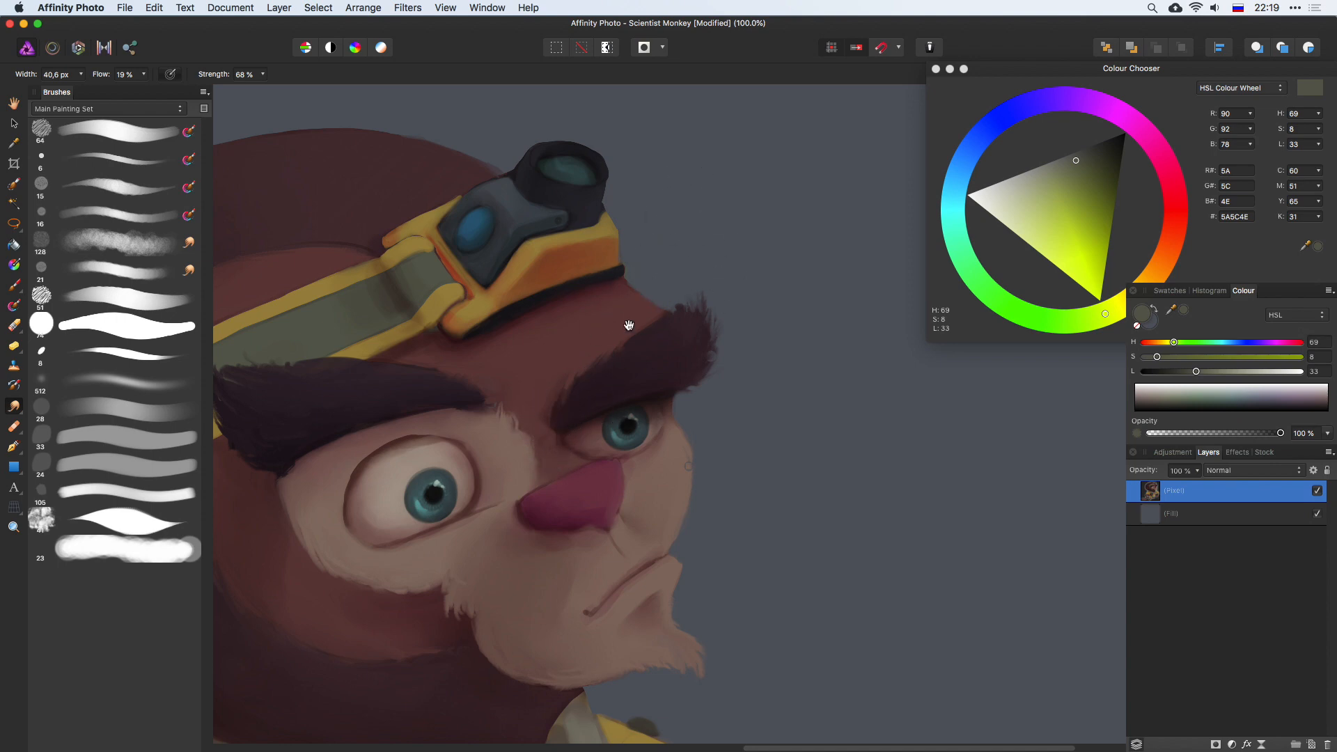
Step: Smudge the near eyebrow's fur with the textured 128 px smudge brush, reducing its width to about 15 px
{"action": "left_click_drag", "start_coordinate": [628, 326], "coordinate": [807, 277]}
{"action": "mouse_move", "coordinate": [412, 332]}
{"action": "left_mouse_down"}
{"action": "mouse_move", "coordinate": [448, 317]}
{"action": "mouse_move", "coordinate": [427, 298]}
{"action": "mouse_move", "coordinate": [454, 314]}
{"action": "mouse_move", "coordinate": [405, 331]}
{"action": "mouse_move", "coordinate": [394, 314]}
{"action": "mouse_move", "coordinate": [382, 321]}
{"action": "mouse_move", "coordinate": [394, 356]}
{"action": "mouse_move", "coordinate": [429, 298]}
{"action": "mouse_move", "coordinate": [386, 344]}
{"action": "mouse_move", "coordinate": [387, 367]}
{"action": "mouse_move", "coordinate": [423, 362]}
{"action": "mouse_move", "coordinate": [386, 359]}
{"action": "mouse_move", "coordinate": [387, 346]}
{"action": "mouse_move", "coordinate": [410, 364]}
{"action": "mouse_move", "coordinate": [403, 327]}
{"action": "mouse_move", "coordinate": [477, 316]}
{"action": "mouse_move", "coordinate": [437, 311]}
{"action": "mouse_move", "coordinate": [450, 327]}
{"action": "mouse_move", "coordinate": [392, 345]}
{"action": "mouse_move", "coordinate": [387, 312]}
{"action": "mouse_move", "coordinate": [474, 303]}
{"action": "mouse_move", "coordinate": [425, 296]}
{"action": "mouse_move", "coordinate": [496, 319]}
{"action": "mouse_move", "coordinate": [406, 346]}
{"action": "left_mouse_up"}
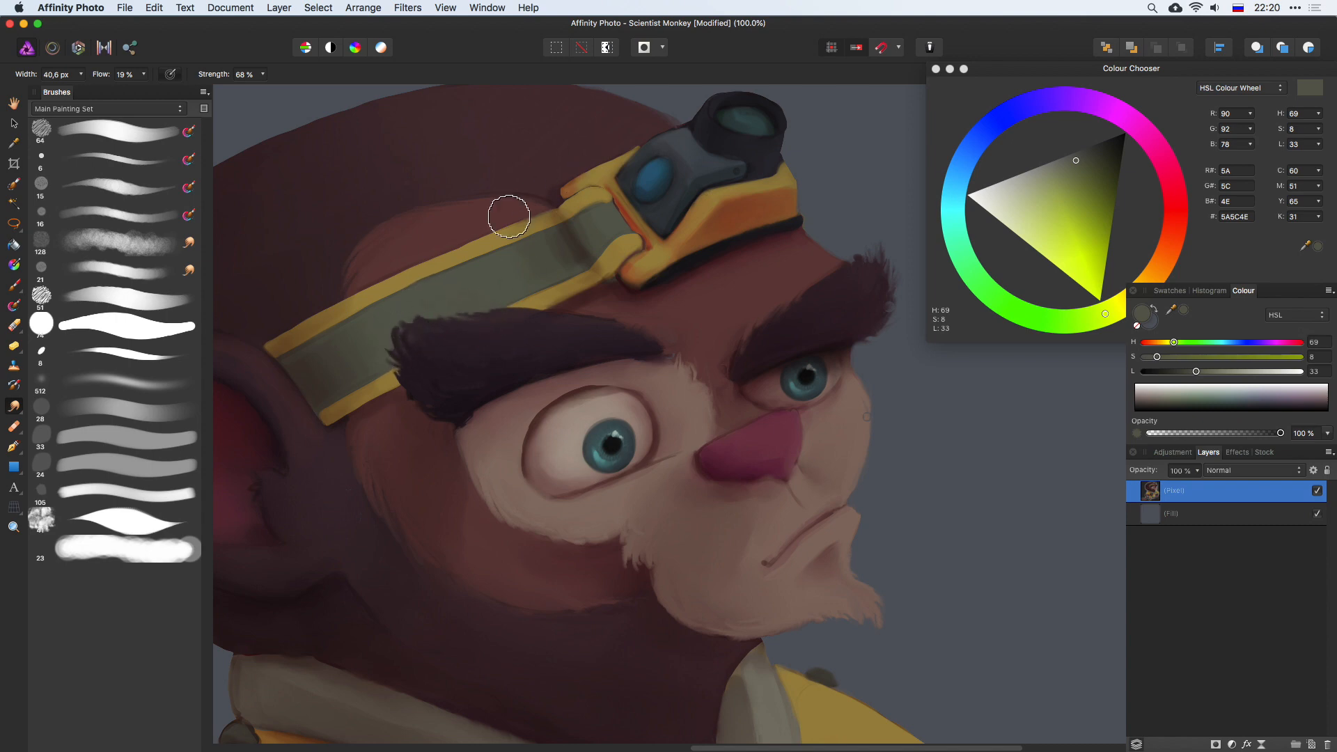
{"action": "left_click", "coordinate": [154, 249]}
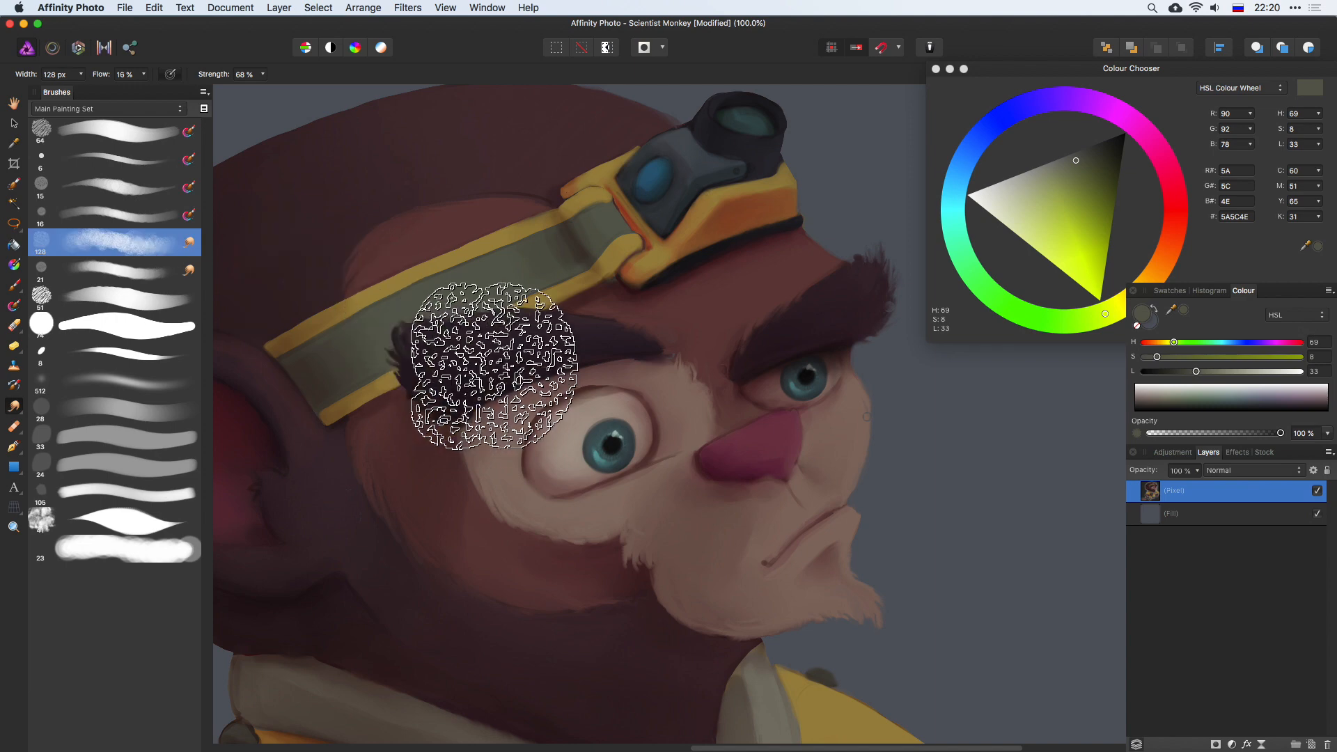
{"action": "mouse_move", "coordinate": [498, 356]}
{"action": "left_mouse_down"}
{"action": "mouse_move", "coordinate": [474, 359]}
{"action": "mouse_move", "coordinate": [491, 358]}
{"action": "left_mouse_up"}
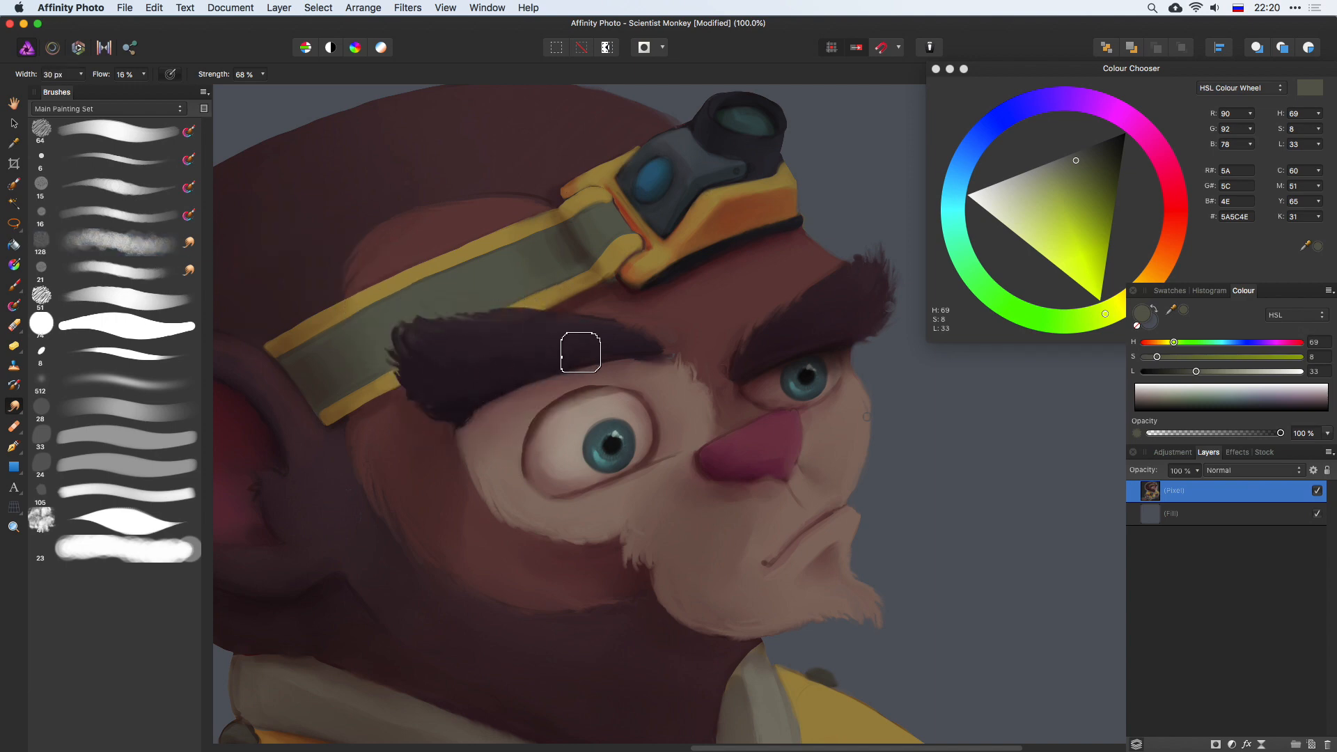
{"action": "left_click_drag", "start_coordinate": [495, 313], "coordinate": [473, 282]}
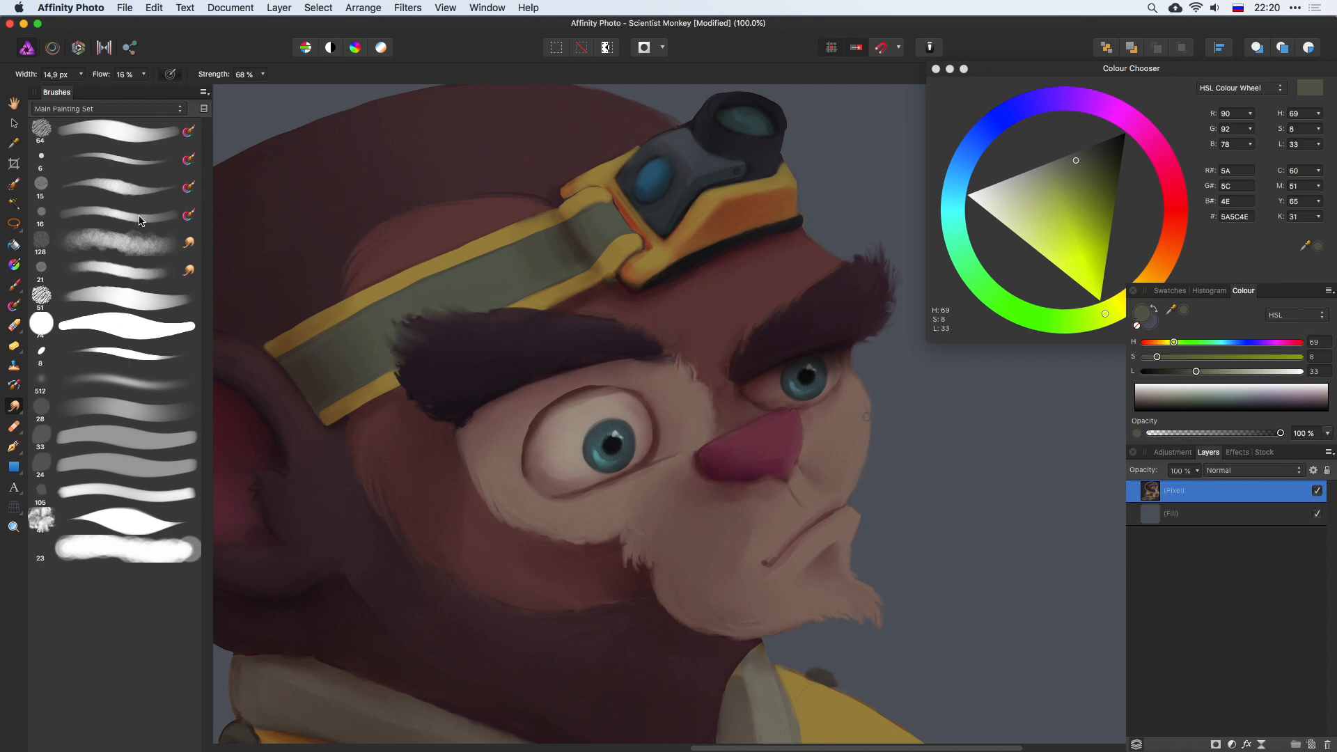
Step: Refine the fur along the near eyebrow's outer end with the 21 px smudge brush resized to about 34 px
{"action": "left_click", "coordinate": [148, 281]}
{"action": "key", "text": "bracketleft"}
{"action": "mouse_move", "coordinate": [483, 411]}
{"action": "left_mouse_down"}
{"action": "mouse_move", "coordinate": [410, 395]}
{"action": "mouse_move", "coordinate": [406, 380]}
{"action": "mouse_move", "coordinate": [441, 356]}
{"action": "mouse_move", "coordinate": [388, 354]}
{"action": "mouse_move", "coordinate": [394, 364]}
{"action": "mouse_move", "coordinate": [392, 322]}
{"action": "mouse_move", "coordinate": [421, 316]}
{"action": "left_mouse_up"}
{"action": "mouse_move", "coordinate": [424, 385]}
{"action": "left_mouse_down"}
{"action": "mouse_move", "coordinate": [395, 371]}
{"action": "mouse_move", "coordinate": [399, 353]}
{"action": "mouse_move", "coordinate": [429, 341]}
{"action": "mouse_move", "coordinate": [411, 328]}
{"action": "mouse_move", "coordinate": [456, 301]}
{"action": "left_mouse_up"}
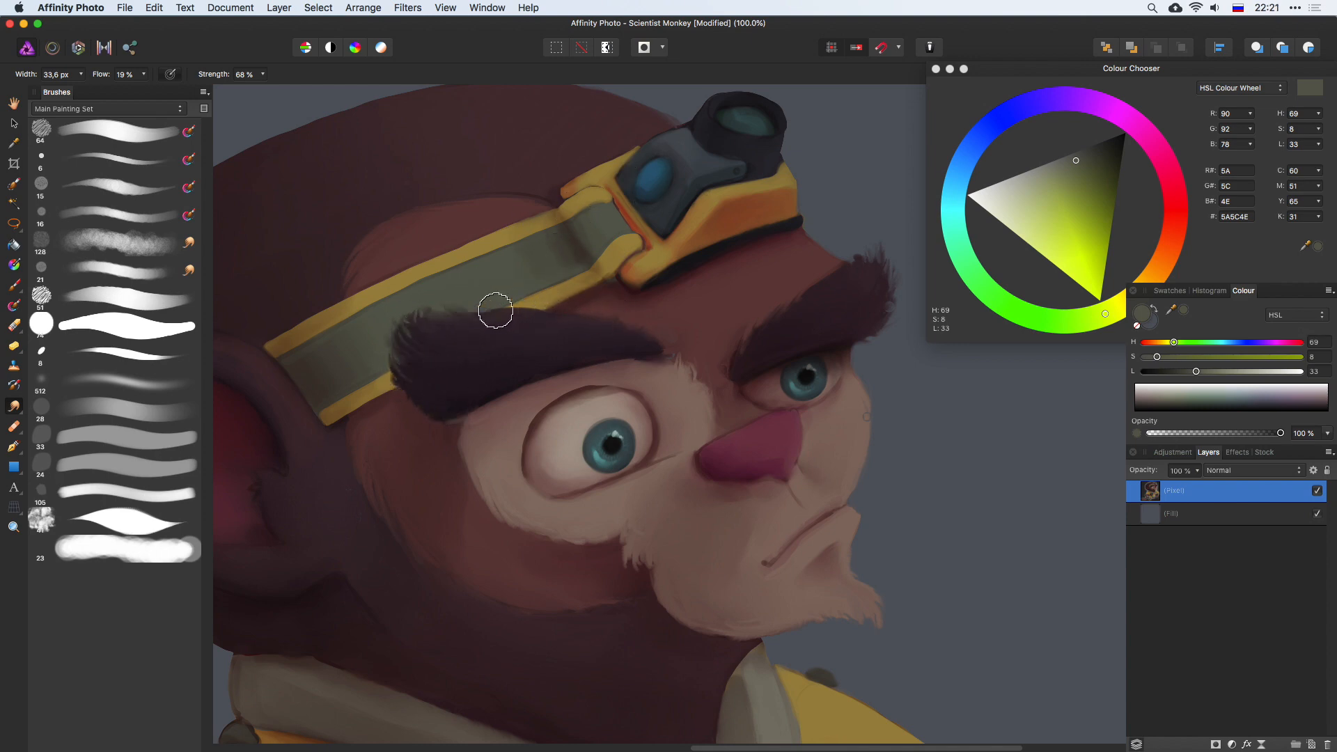
Step: Smudge the dark fur along the inner edge of the ear's red area with a brush down to 24 px, undoing a stroke
{"action": "scroll", "coordinate": [687, 275], "scroll_direction": "right", "scroll_amount": 5}
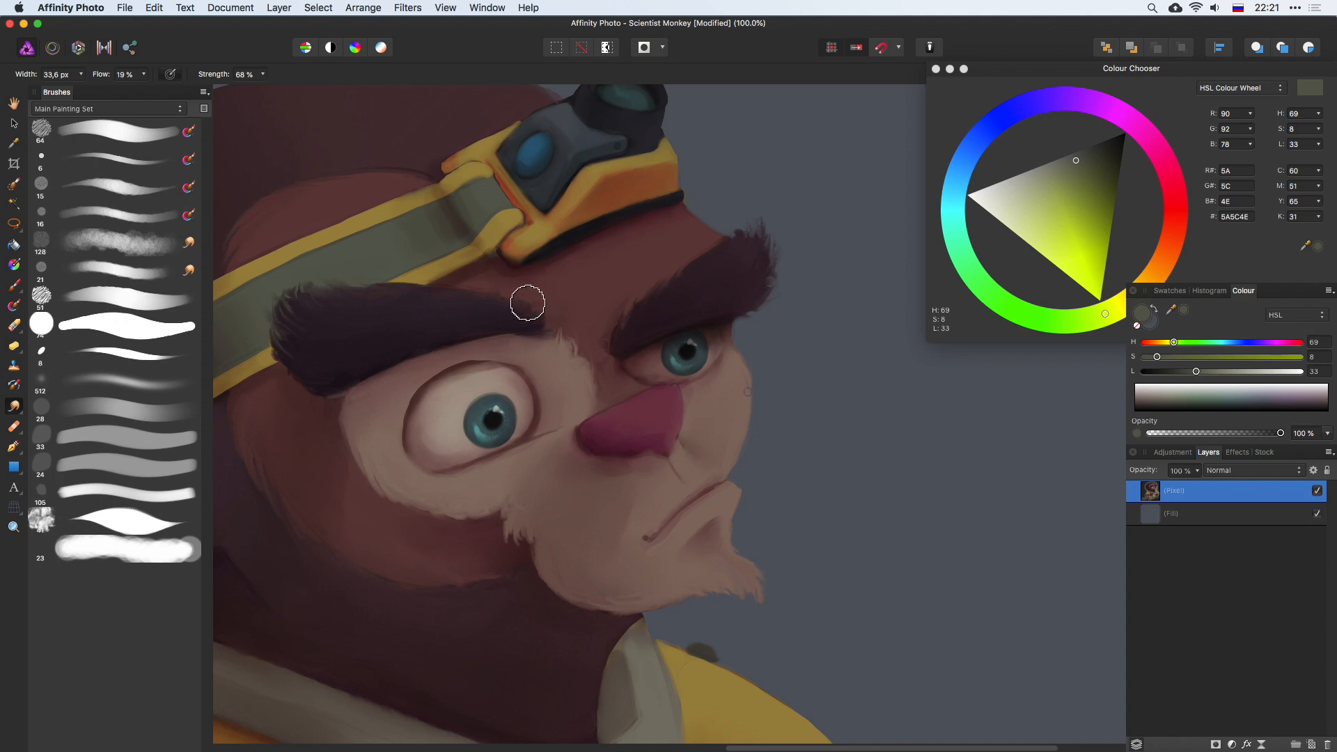
{"action": "scroll", "coordinate": [582, 245], "scroll_direction": "left", "scroll_amount": 10}
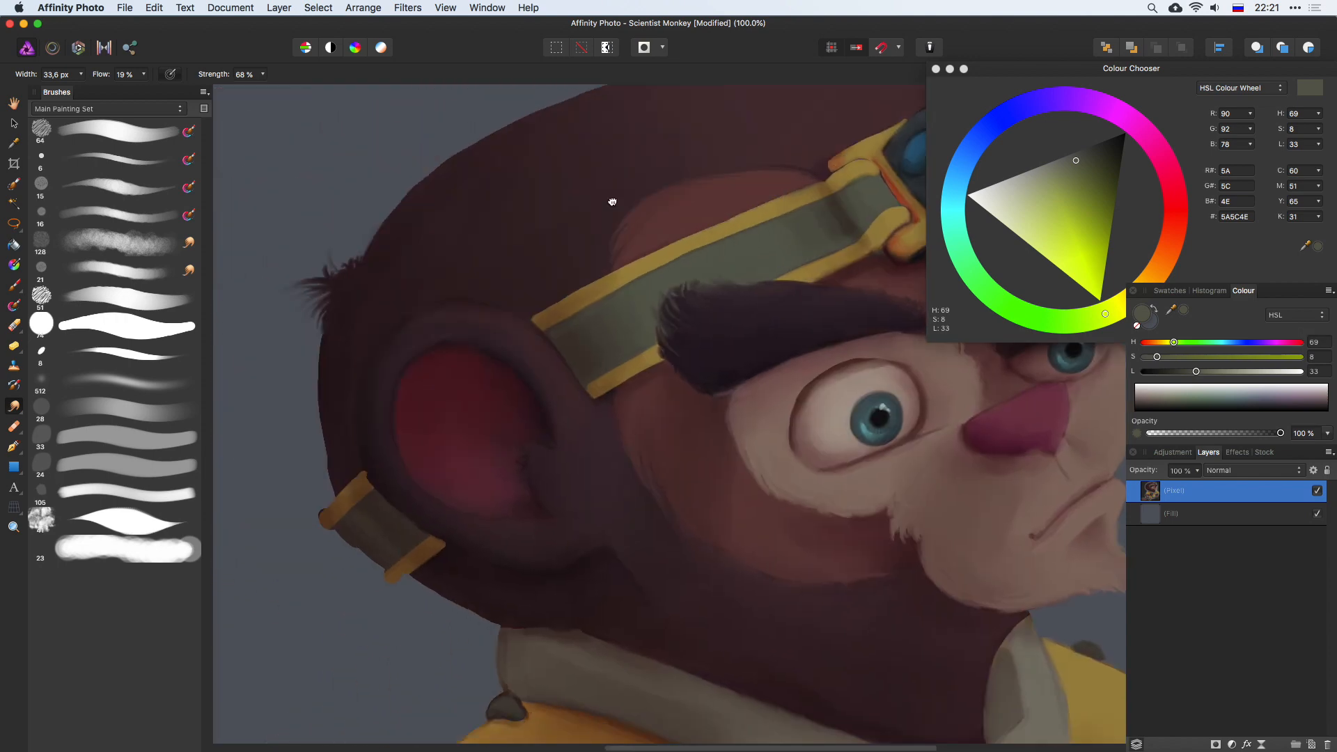
{"action": "scroll", "coordinate": [611, 202], "scroll_direction": "down", "scroll_amount": 6}
{"action": "scroll", "coordinate": [611, 202], "scroll_direction": "right", "scroll_amount": 4}
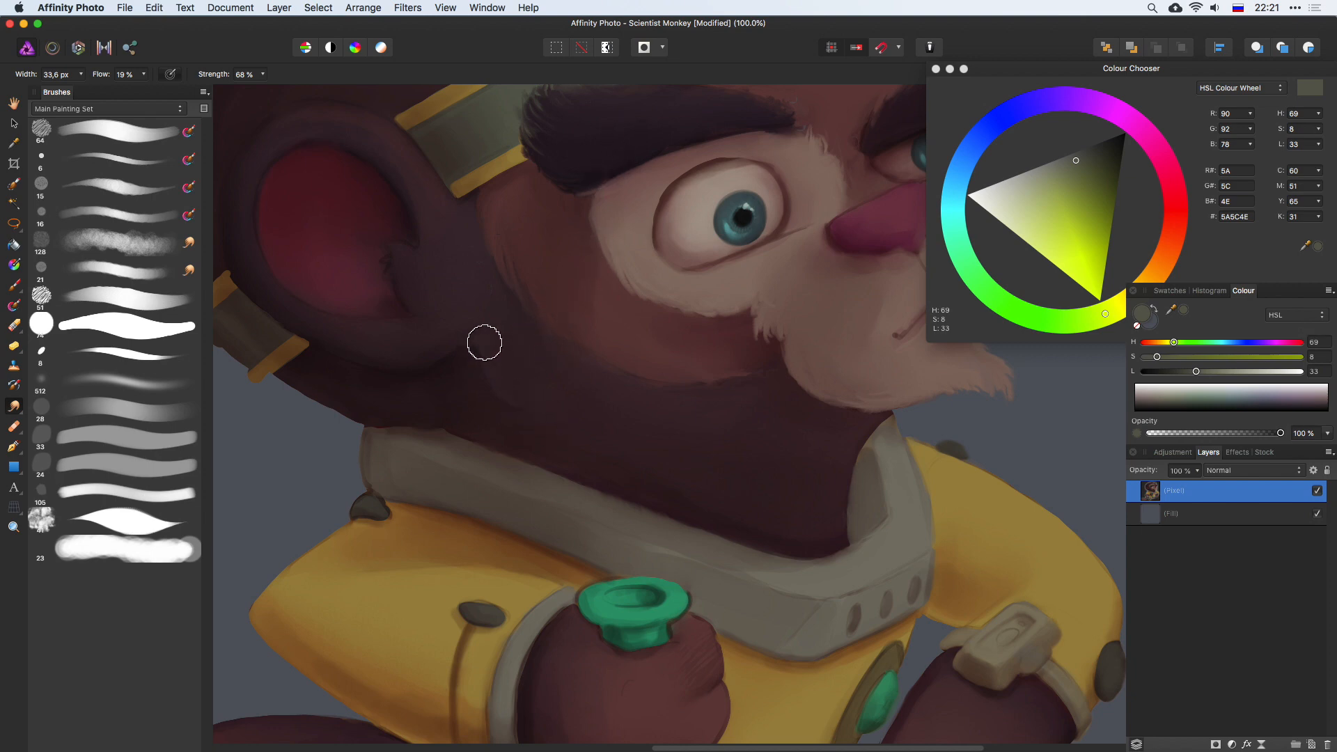
{"action": "mouse_move", "coordinate": [402, 271]}
{"action": "left_mouse_down"}
{"action": "mouse_move", "coordinate": [378, 235]}
{"action": "mouse_move", "coordinate": [399, 263]}
{"action": "mouse_move", "coordinate": [399, 241]}
{"action": "mouse_move", "coordinate": [438, 263]}
{"action": "mouse_move", "coordinate": [387, 297]}
{"action": "mouse_move", "coordinate": [405, 294]}
{"action": "mouse_move", "coordinate": [359, 260]}
{"action": "mouse_move", "coordinate": [381, 277]}
{"action": "mouse_move", "coordinate": [361, 290]}
{"action": "mouse_move", "coordinate": [399, 299]}
{"action": "mouse_move", "coordinate": [371, 259]}
{"action": "mouse_move", "coordinate": [384, 276]}
{"action": "mouse_move", "coordinate": [399, 261]}
{"action": "mouse_move", "coordinate": [374, 238]}
{"action": "left_mouse_up"}
{"action": "key", "text": "super+z"}
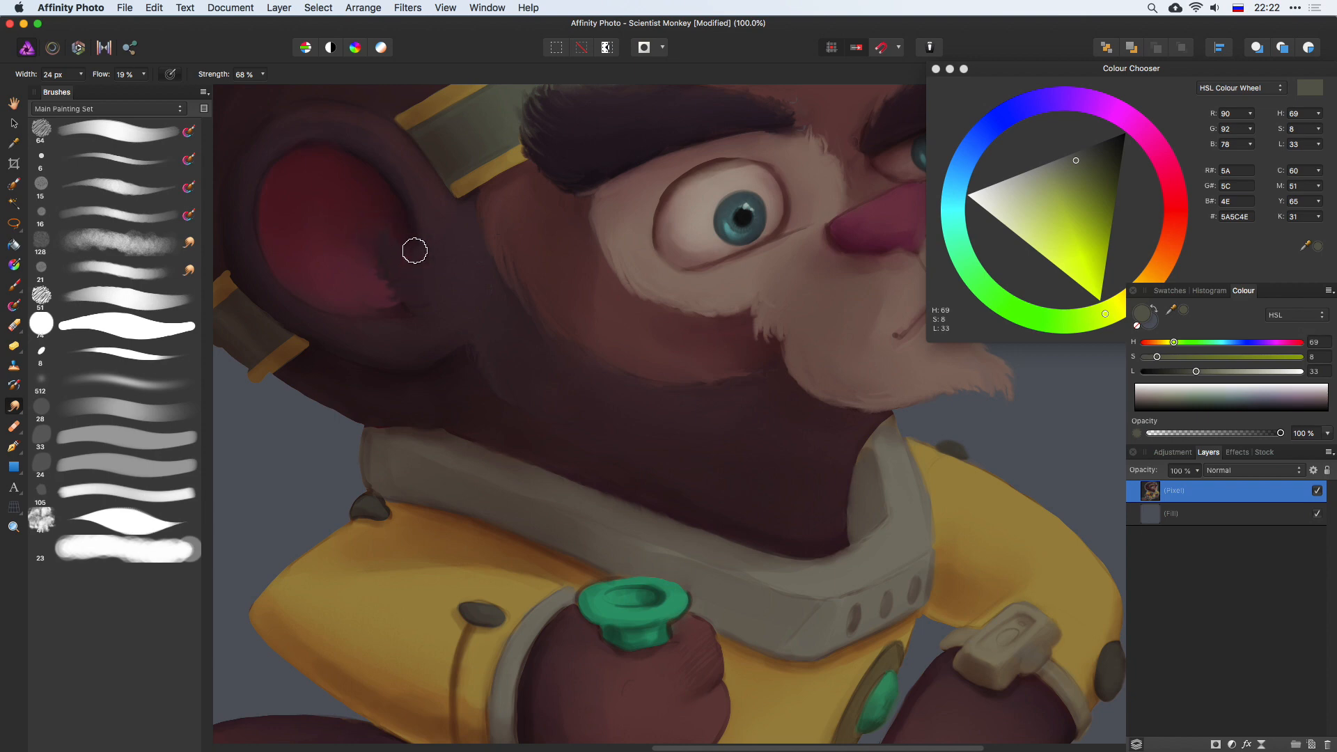
Step: Repaint the rim and opening of the green handle above the near fist in sampled greens, using an 11 px Paint Brush
{"action": "scroll", "coordinate": [681, 304], "scroll_direction": "down", "scroll_amount": 5}
{"action": "scroll", "coordinate": [681, 304], "scroll_direction": "right", "scroll_amount": 3}
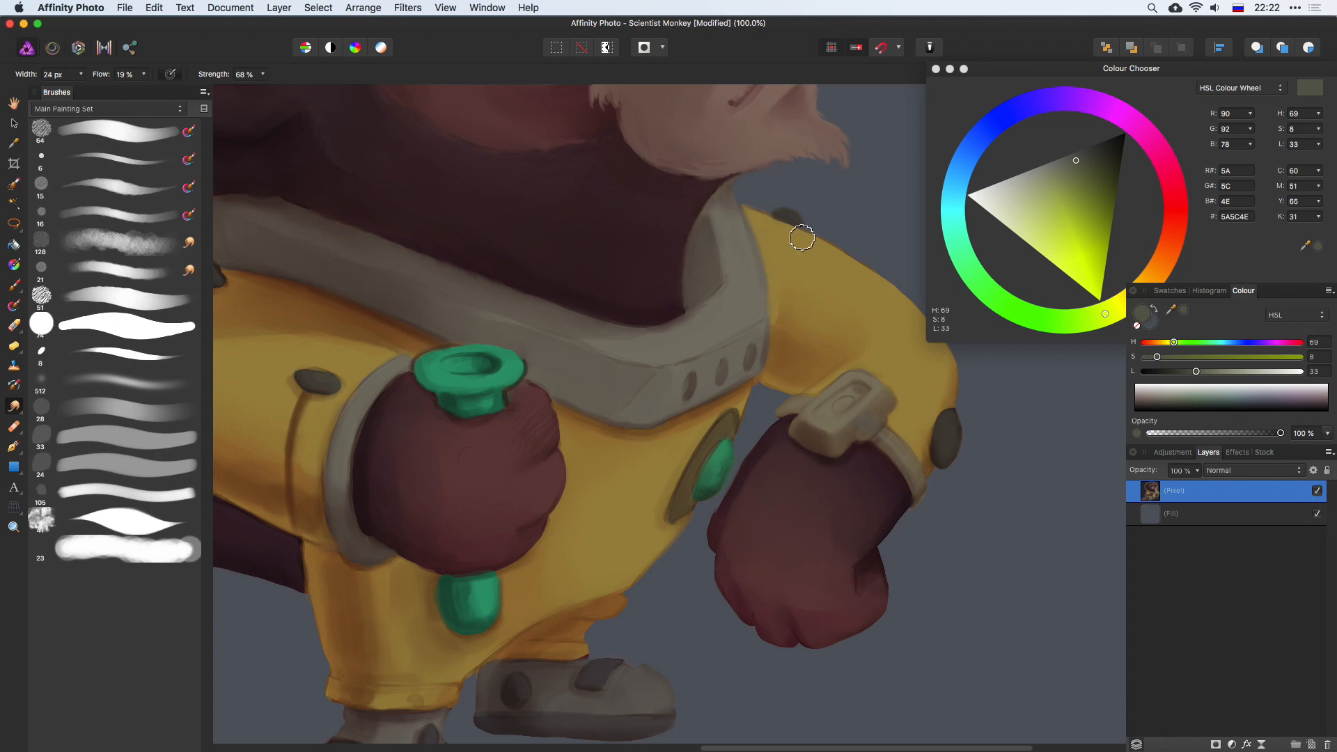
{"action": "scroll", "coordinate": [632, 304], "scroll_direction": "left", "scroll_amount": 5}
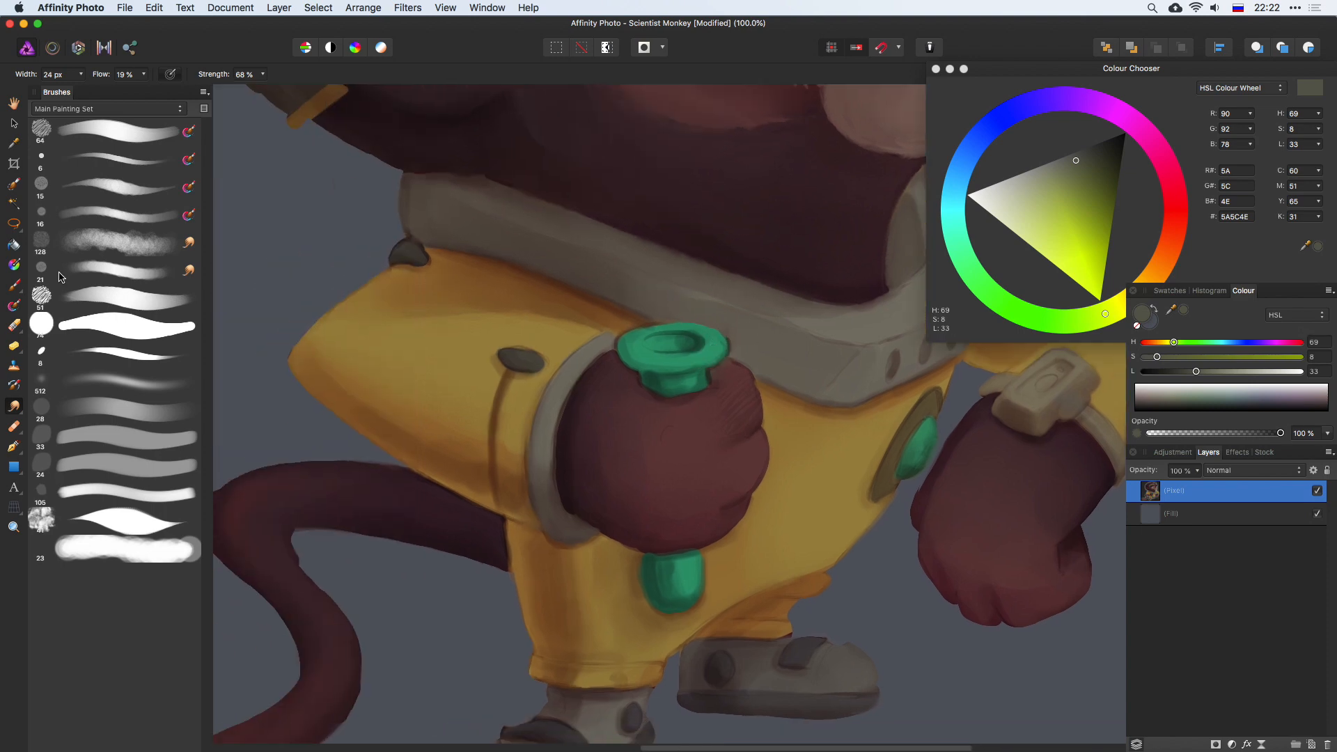
{"action": "left_click", "coordinate": [14, 286]}
{"action": "key", "text": "super+plus"}
{"action": "left_click_drag", "start_coordinate": [576, 322], "coordinate": [553, 304]}
{"action": "left_click", "coordinate": [487, 259], "text": "alt"}
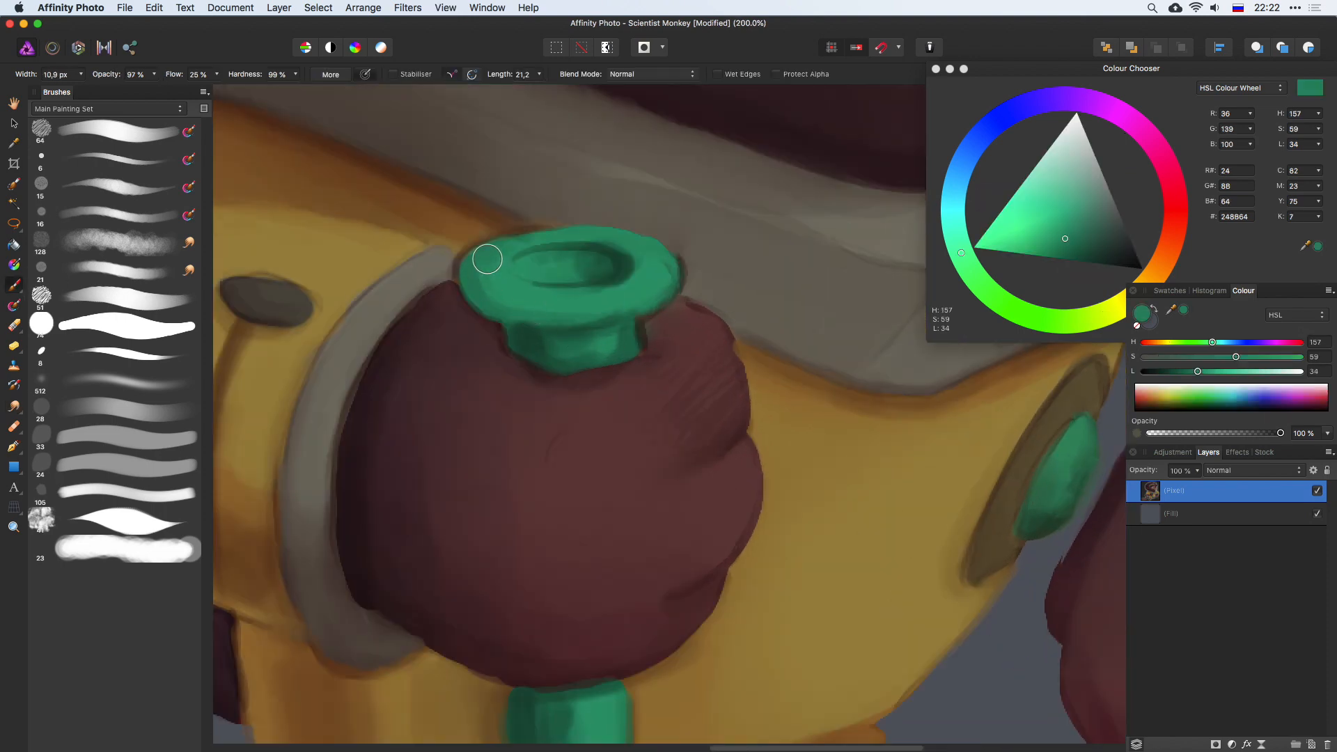
{"action": "left_click", "coordinate": [561, 298], "text": "alt"}
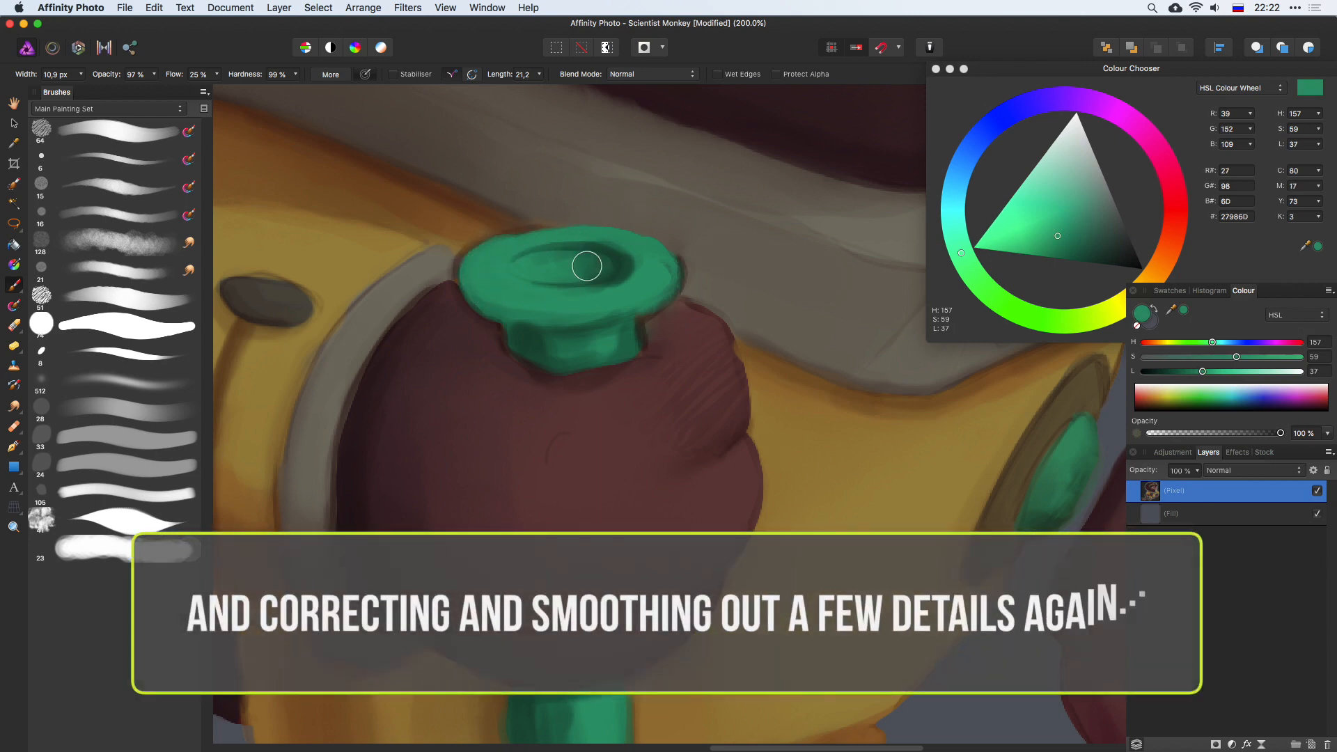
{"action": "left_click", "coordinate": [619, 266], "text": "alt"}
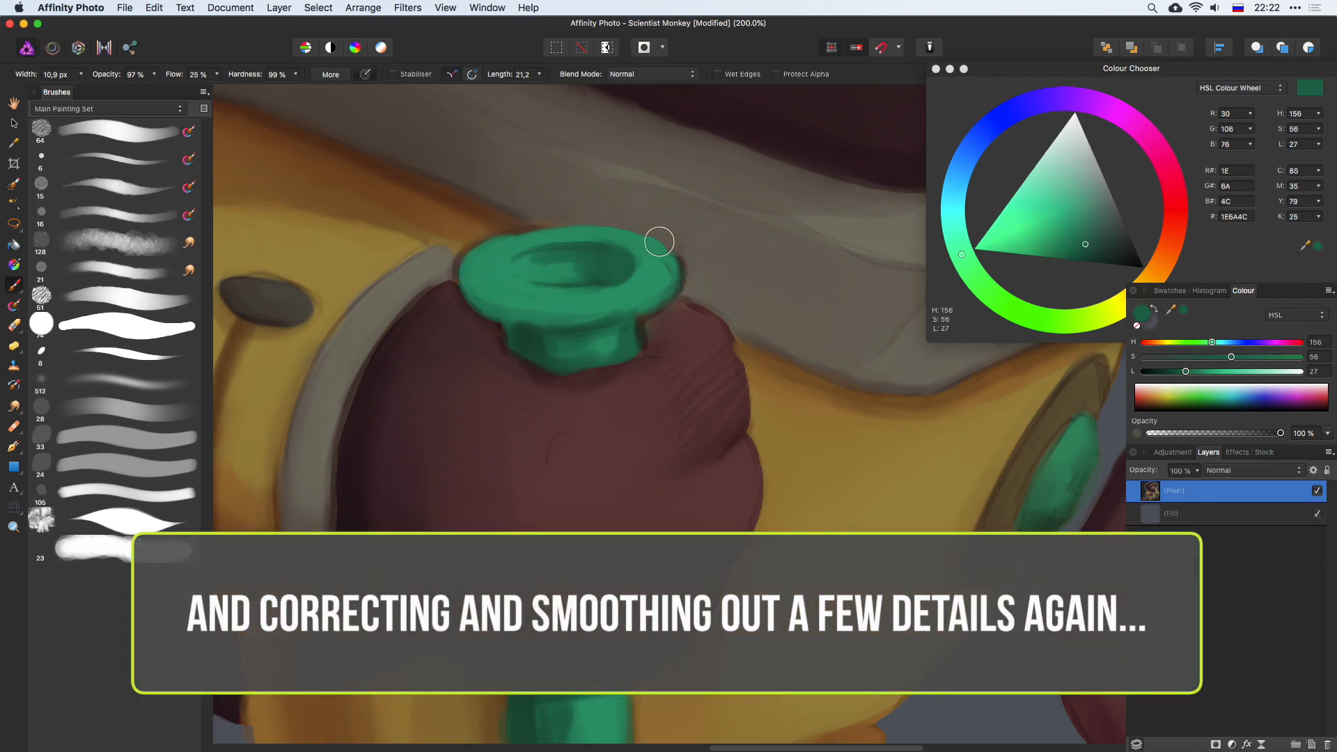
{"action": "left_click", "coordinate": [639, 278], "text": "alt"}
Step: Smooth the green handle's rim, opening and neck with the Smudge brush at 37% strength and about 14 px width
{"action": "left_click", "coordinate": [14, 405]}
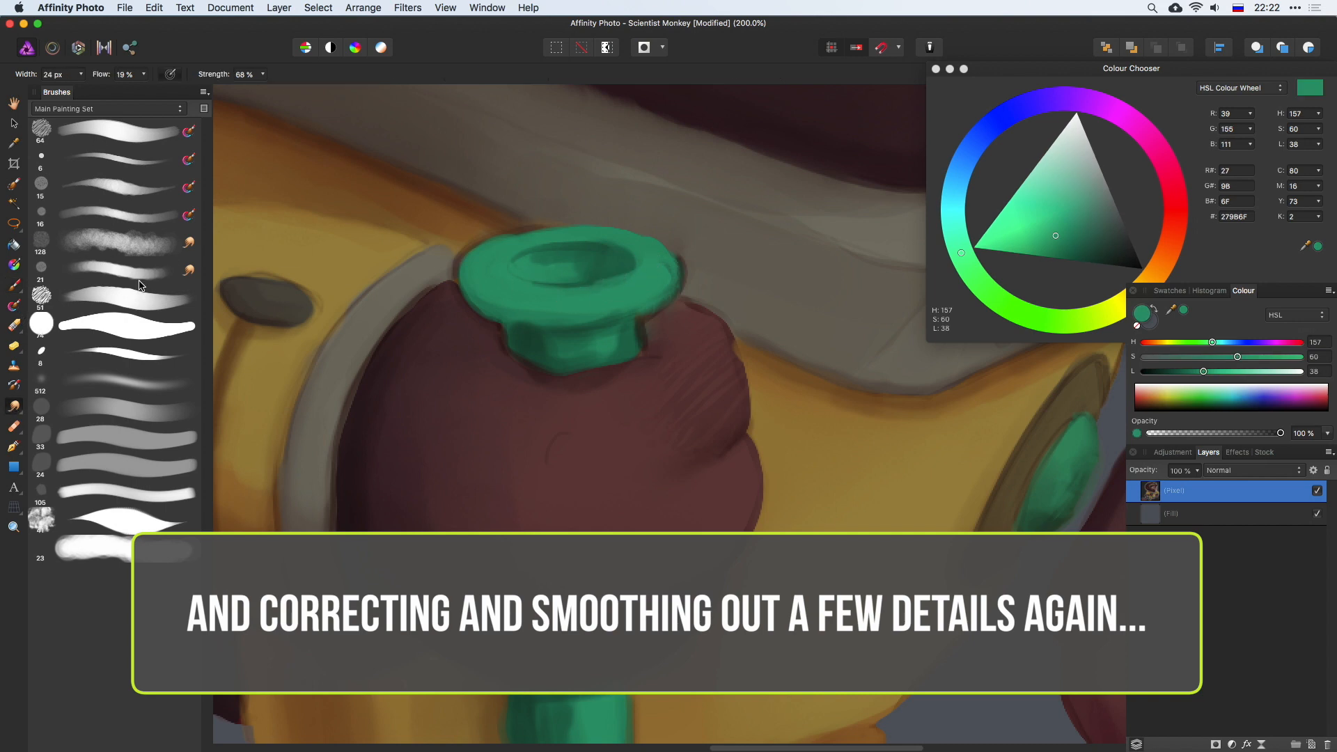
{"action": "left_click", "coordinate": [258, 74]}
{"action": "left_click_drag", "start_coordinate": [230, 94], "coordinate": [226, 94]}
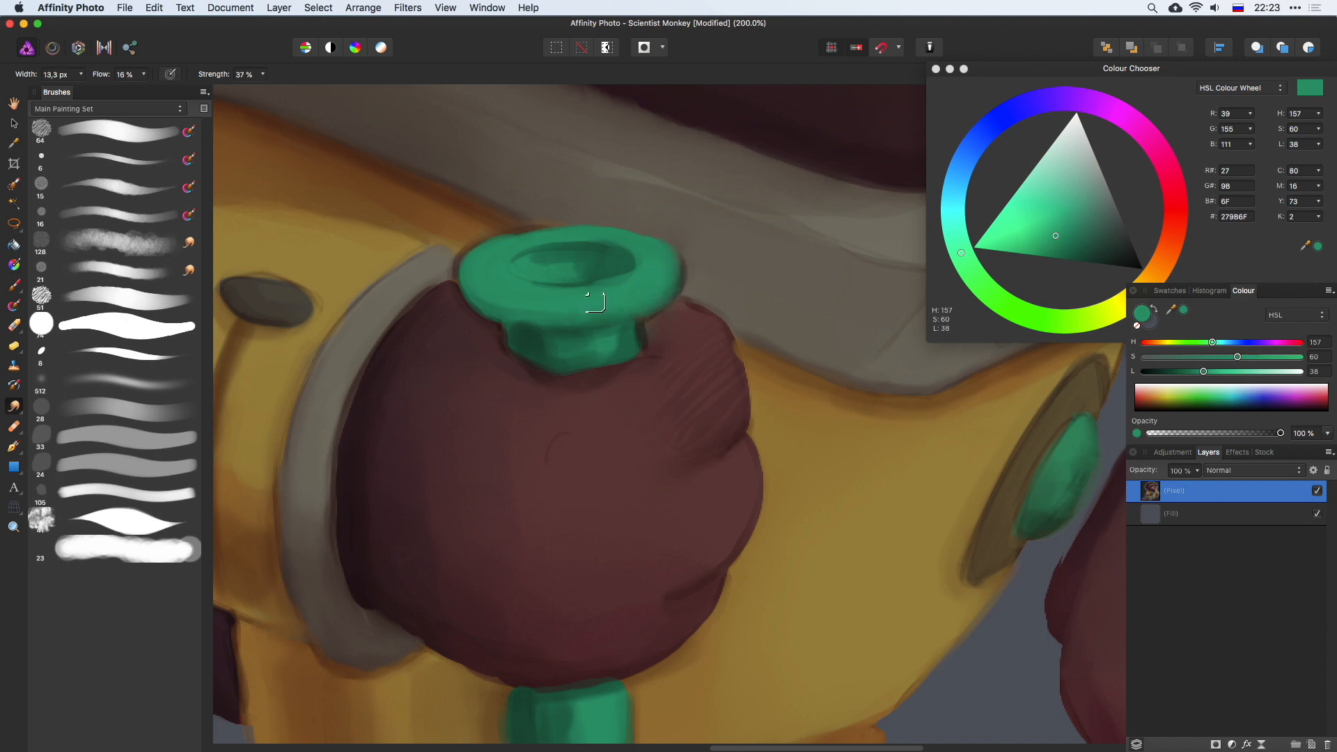
{"action": "left_click", "coordinate": [138, 274]}
{"action": "key", "text": "bracketleft"}
{"action": "key", "text": "bracketleft"}
{"action": "key", "text": "bracketleft"}
{"action": "key", "text": "bracketleft"}
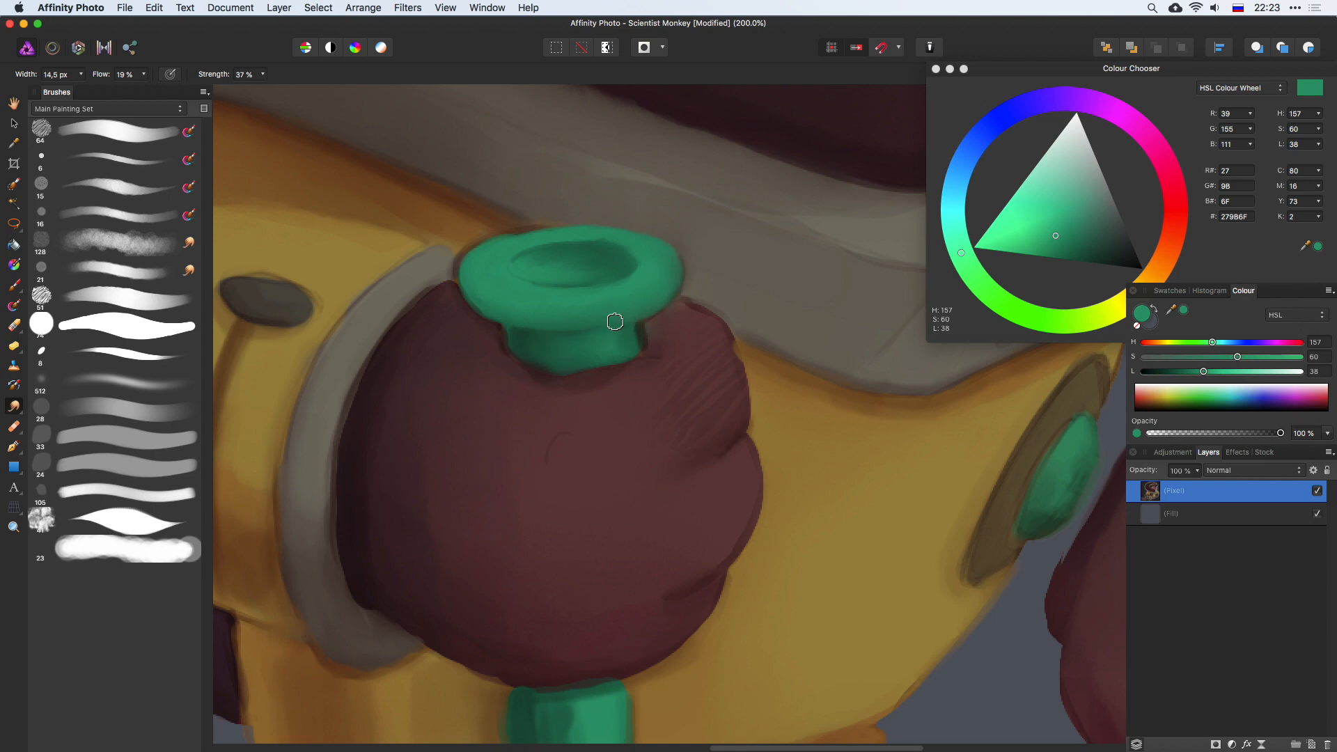
Step: Soften the edges between the green handle, the fist and the collar with the Smudge brush enlarged to about 20 px
{"action": "scroll", "coordinate": [557, 253], "scroll_direction": "left", "scroll_amount": 3}
{"action": "scroll", "coordinate": [557, 252], "scroll_direction": "down", "scroll_amount": 1}
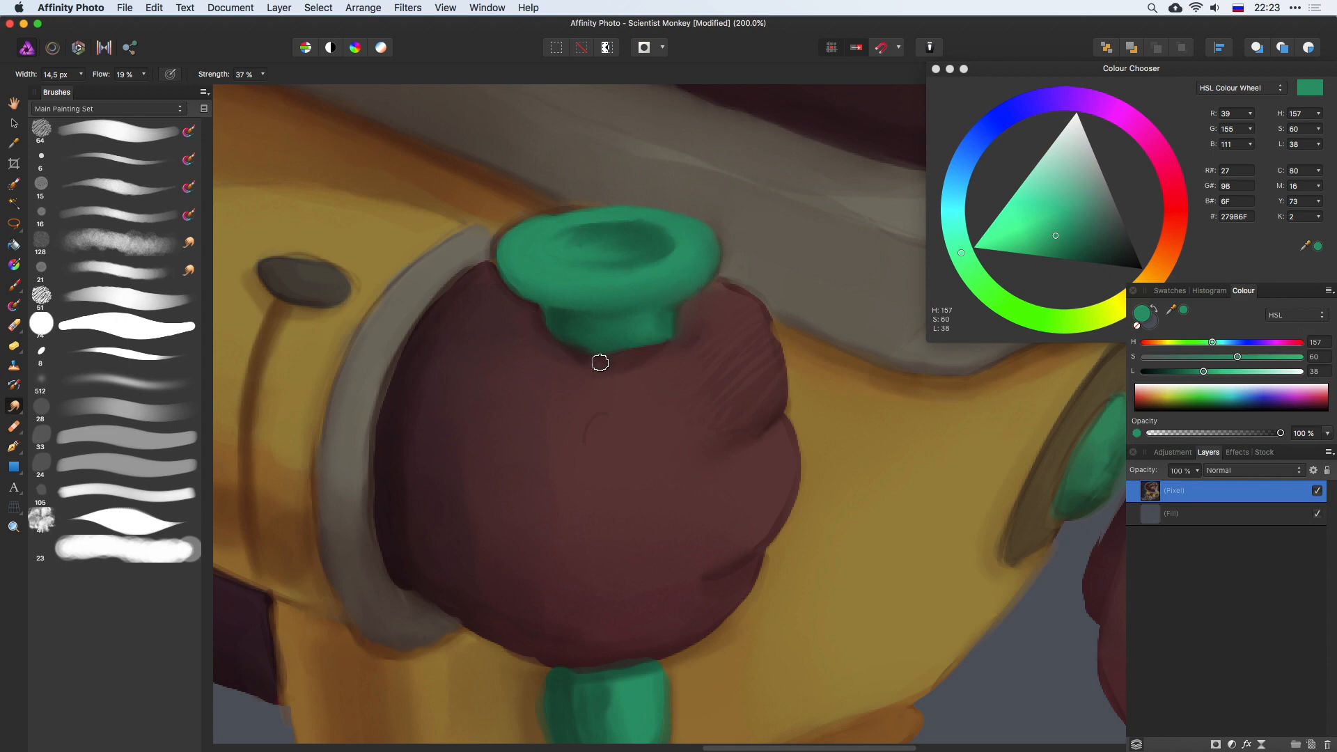
{"action": "key", "text": "bracketright"}
{"action": "key", "text": "bracketright"}
{"action": "scroll", "coordinate": [650, 183], "scroll_direction": "up", "scroll_amount": 3}
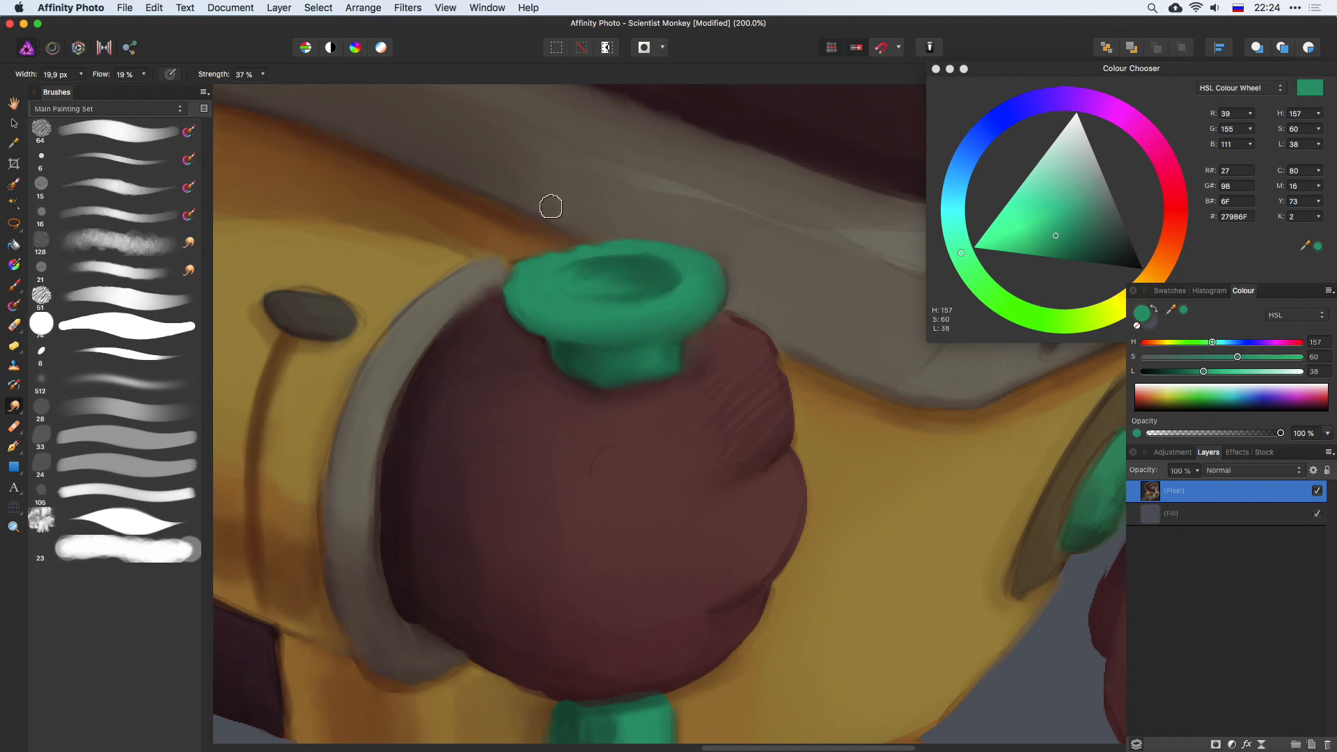
Step: Clean up the edge between the green handle's rim and the grey cuff with sampled grey and green, using about a 9–13 px Paint Brush
{"action": "key", "text": "b"}
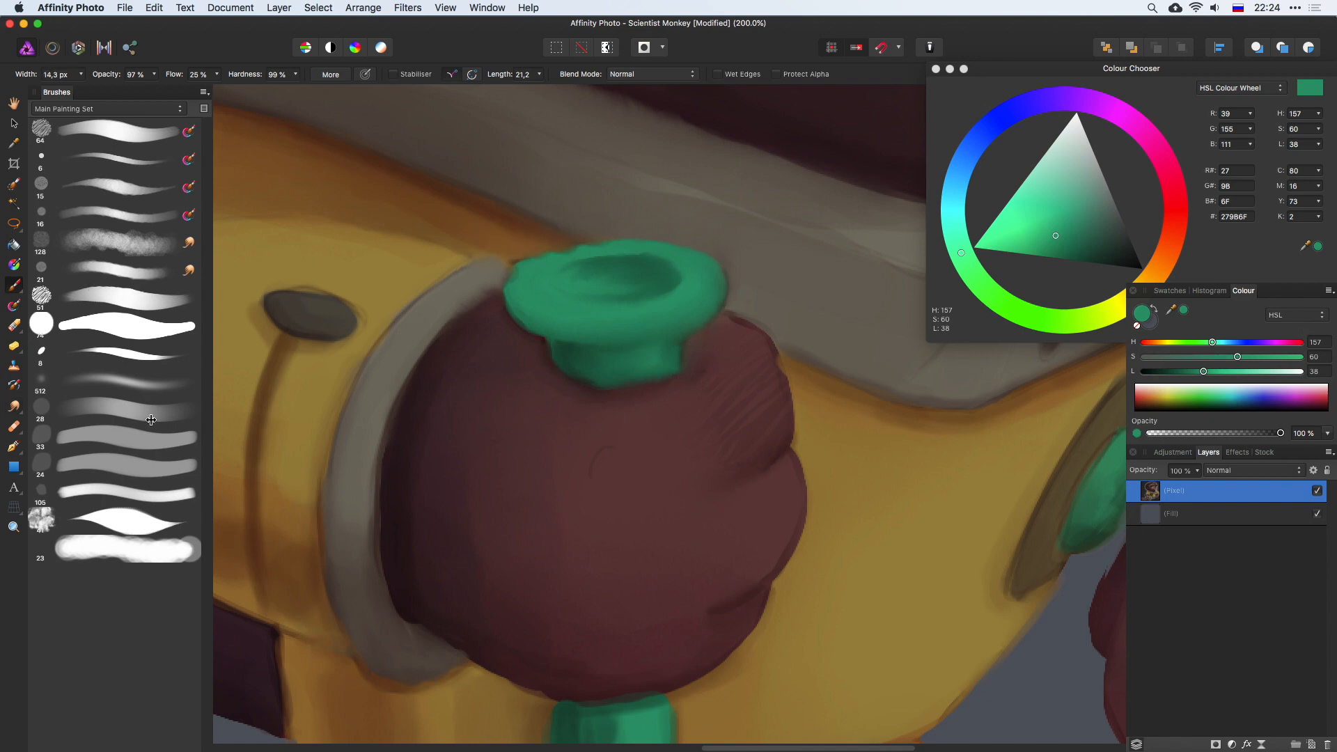
{"action": "left_click", "coordinate": [151, 419]}
{"action": "left_click", "coordinate": [487, 281], "text": "alt"}
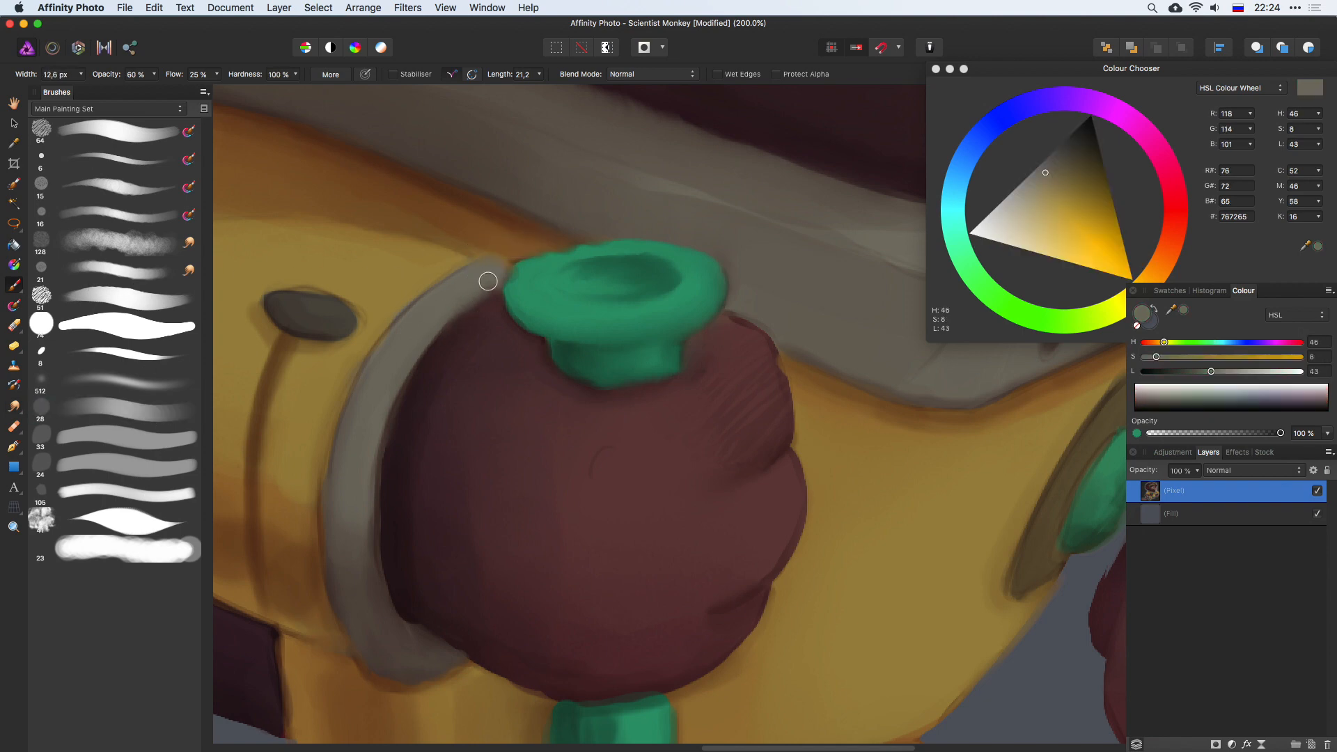
{"action": "left_click", "coordinate": [526, 270], "text": "alt"}
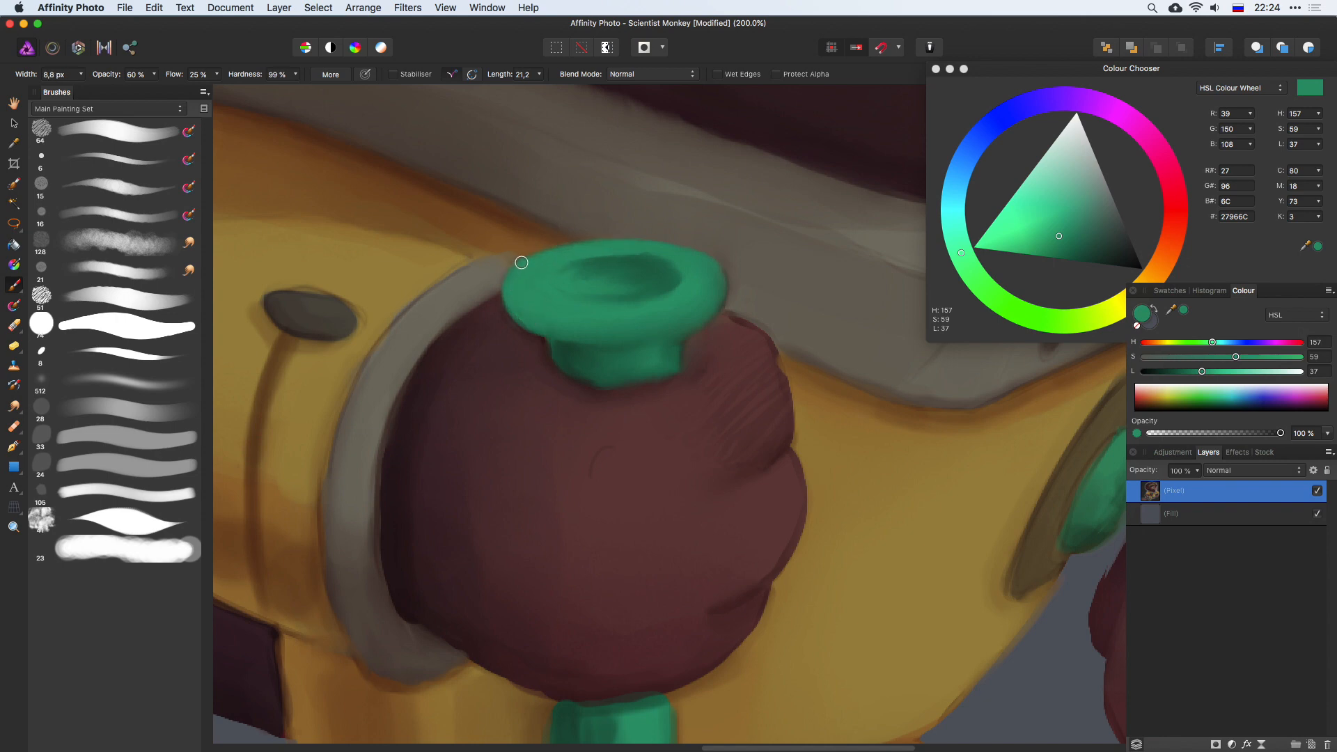
Step: Try a lighter green, 34A868, on the inner rim of the handle and undo the stroke
{"action": "left_click", "coordinate": [1052, 229]}
{"action": "left_click", "coordinate": [967, 268]}
{"action": "left_click_drag", "start_coordinate": [579, 283], "coordinate": [569, 272]}
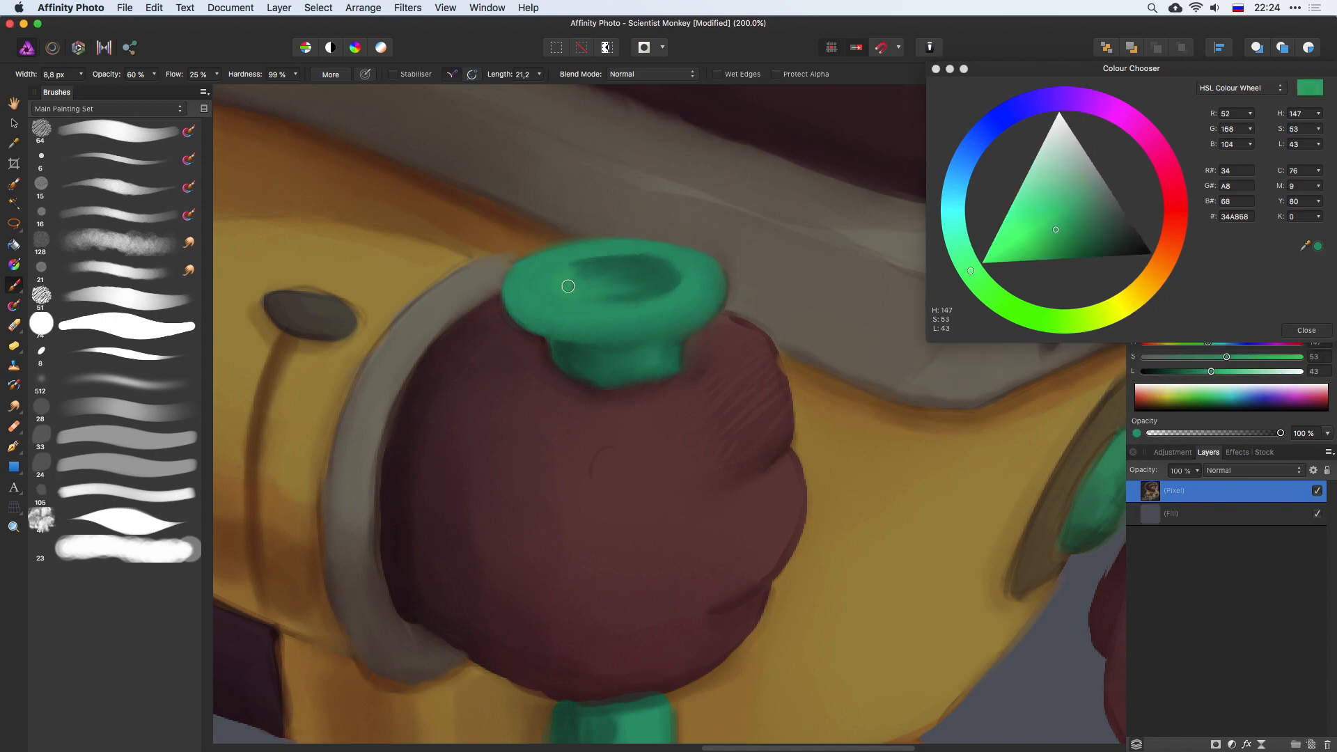
{"action": "key", "text": "super+z"}
Step: Repaint the handle's dark opening, rim and neck with sampled greens, reducing the brush from 15 px to about 8 px
{"action": "key", "text": "]"}
{"action": "left_click", "coordinate": [657, 271], "text": "alt"}
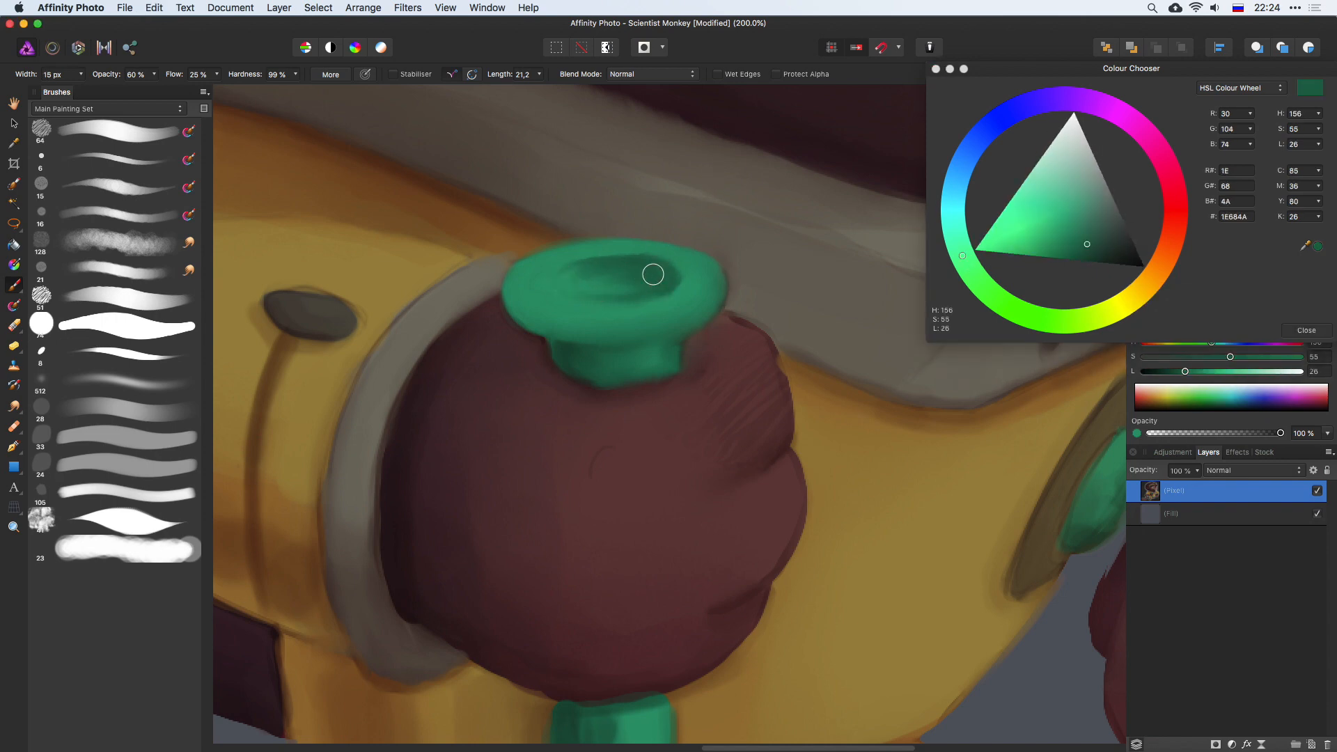
{"action": "left_click", "coordinate": [632, 249], "text": "alt"}
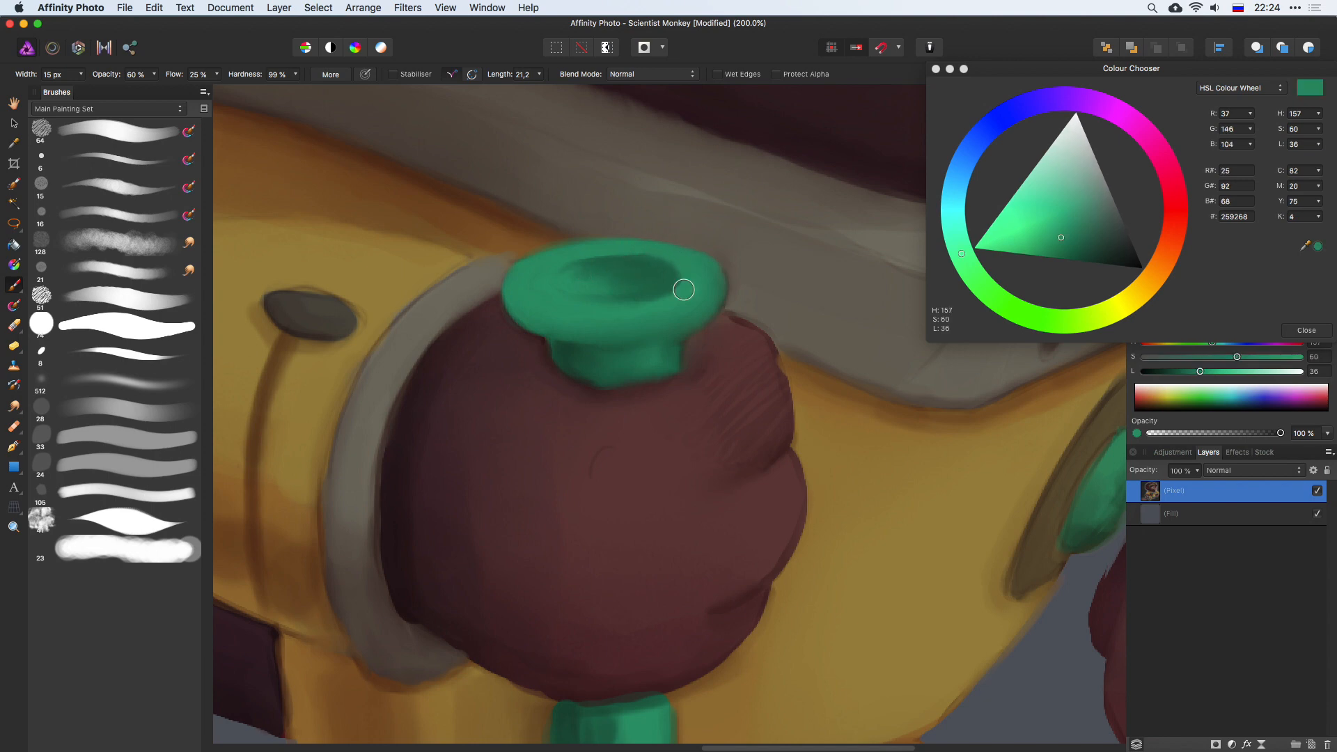
{"action": "left_click_drag", "start_coordinate": [709, 282], "coordinate": [747, 206]}
{"action": "left_click_drag", "start_coordinate": [653, 258], "coordinate": [644, 257]}
{"action": "left_click", "coordinate": [615, 280], "text": "alt"}
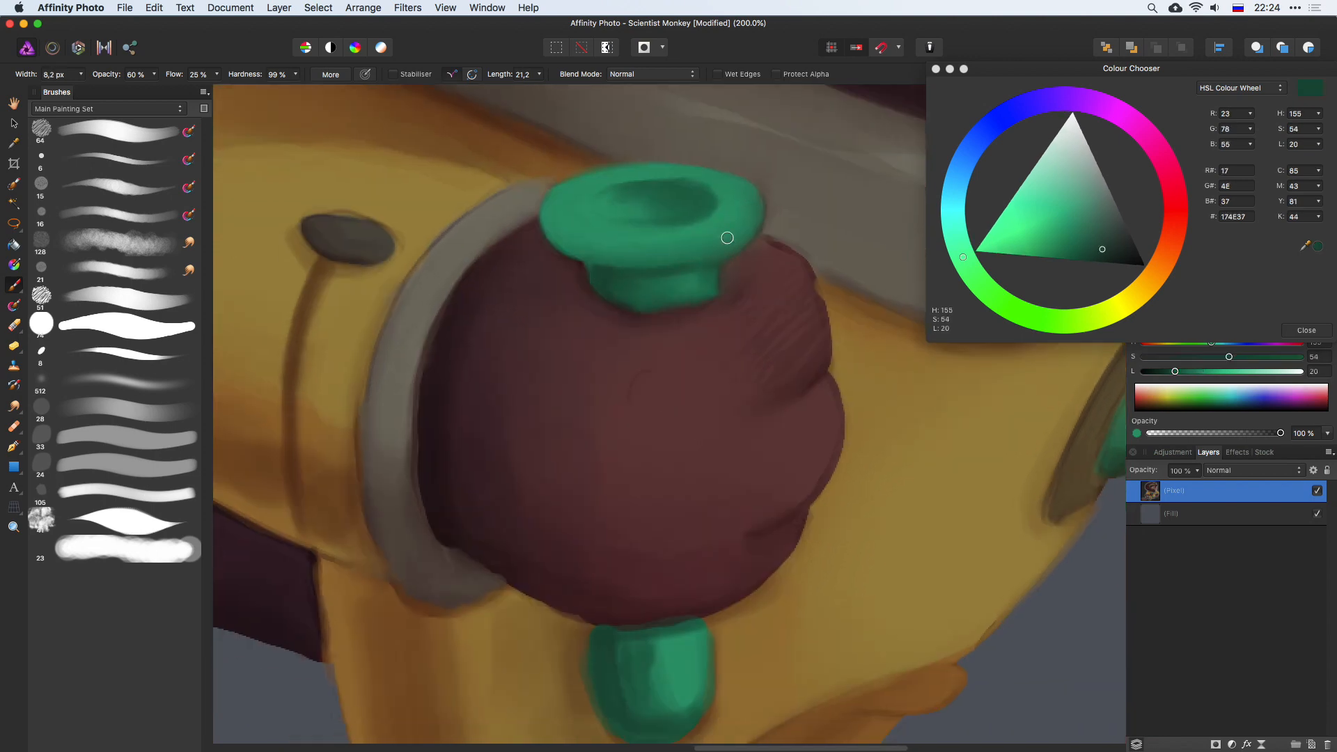
{"action": "left_click", "coordinate": [653, 256], "text": "alt"}
{"action": "left_click", "coordinate": [632, 277], "text": "alt"}
Step: Smudge the green handle's lower end below the fist at 37% strength and about 14 px width
{"action": "mouse_move", "coordinate": [646, 662]}
{"action": "left_mouse_down"}
{"action": "mouse_move", "coordinate": [665, 433]}
{"action": "mouse_move", "coordinate": [716, 408]}
{"action": "mouse_move", "coordinate": [673, 408]}
{"action": "mouse_move", "coordinate": [710, 422]}
{"action": "mouse_move", "coordinate": [721, 402]}
{"action": "mouse_move", "coordinate": [677, 386]}
{"action": "mouse_move", "coordinate": [632, 414]}
{"action": "mouse_move", "coordinate": [675, 468]}
{"action": "mouse_move", "coordinate": [632, 453]}
{"action": "left_mouse_up"}
{"action": "left_click", "coordinate": [16, 404]}
{"action": "left_click_drag", "start_coordinate": [620, 432], "coordinate": [610, 430]}
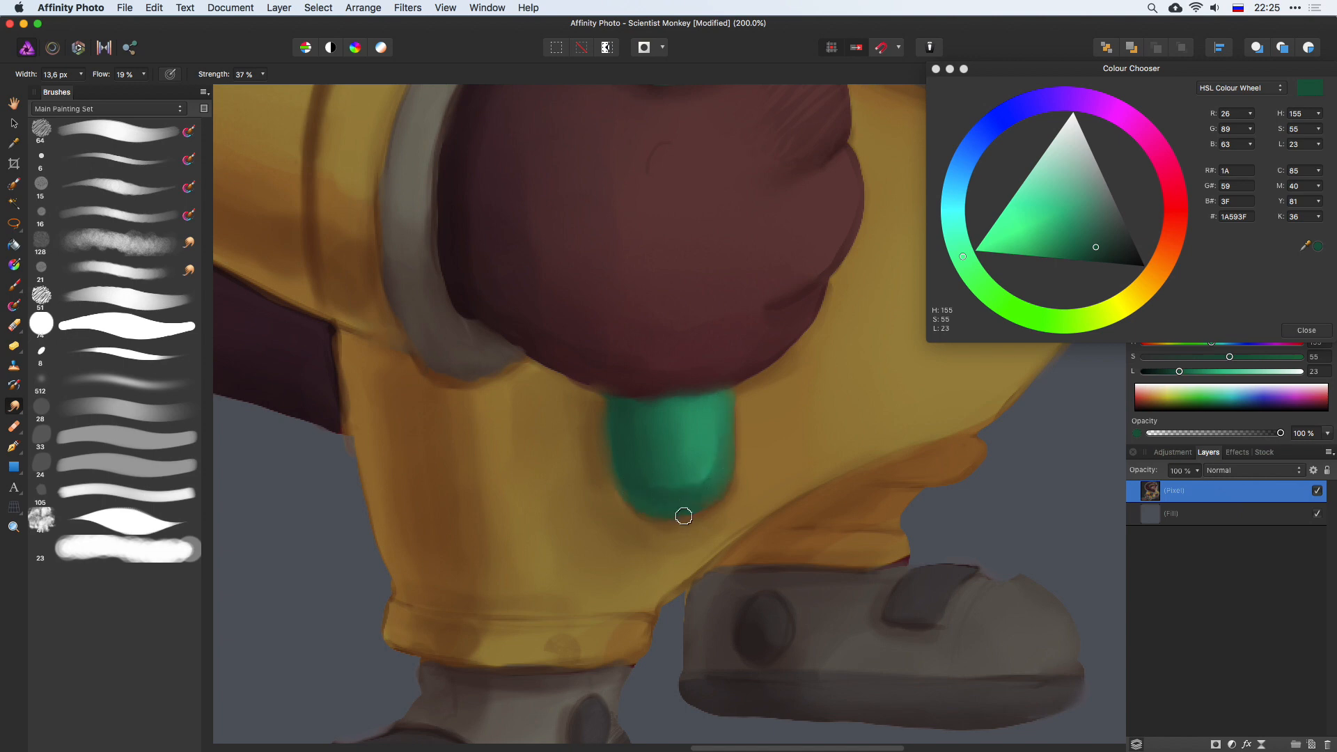
Step: Blend the yellow and orange shading of the near trouser leg with the Smudge brush enlarged to about 39 px, and save the document
{"action": "left_click_drag", "start_coordinate": [582, 531], "coordinate": [600, 531]}
{"action": "mouse_move", "coordinate": [574, 406]}
{"action": "left_mouse_down"}
{"action": "mouse_move", "coordinate": [589, 468]}
{"action": "mouse_move", "coordinate": [565, 468]}
{"action": "mouse_move", "coordinate": [640, 499]}
{"action": "left_mouse_up"}
{"action": "key", "text": "super+s"}
{"action": "left_click_drag", "start_coordinate": [498, 499], "coordinate": [521, 500]}
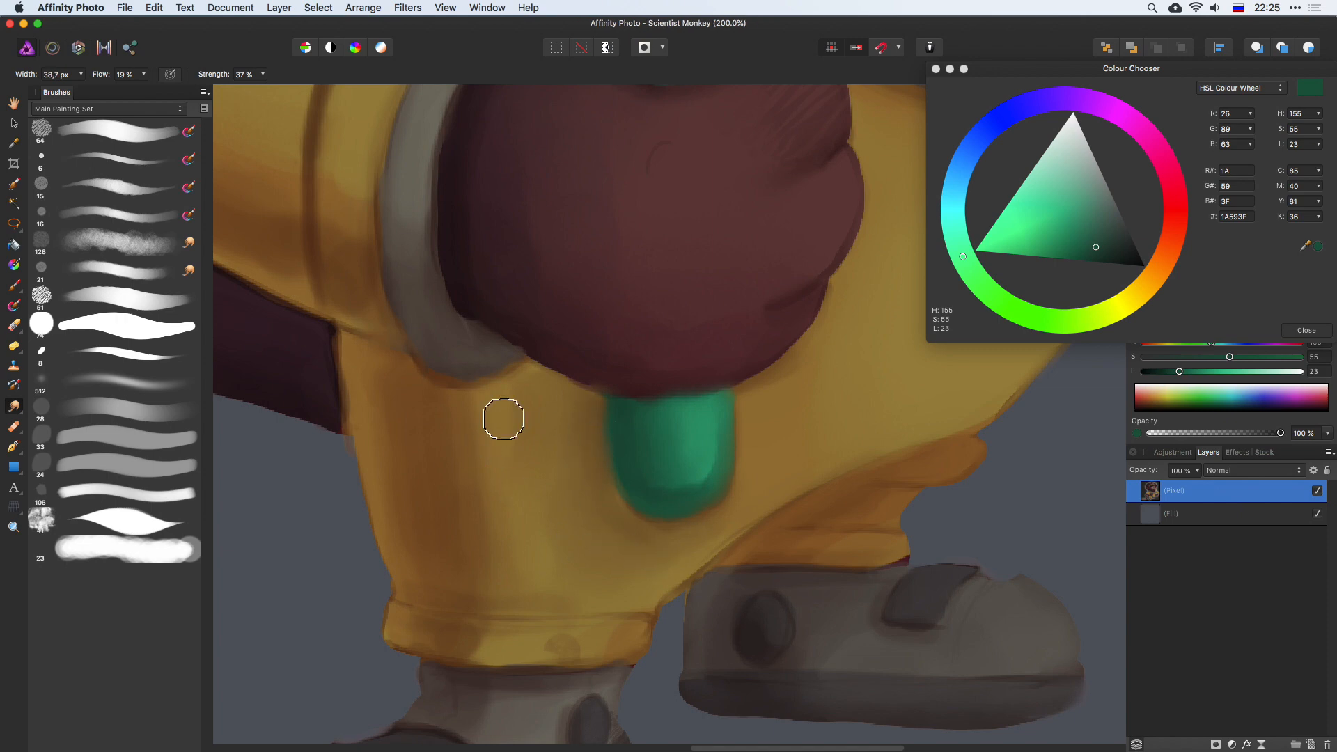
{"action": "mouse_move", "coordinate": [504, 420]}
{"action": "left_mouse_down"}
{"action": "mouse_move", "coordinate": [537, 473]}
{"action": "mouse_move", "coordinate": [510, 464]}
{"action": "left_mouse_up"}
{"action": "mouse_move", "coordinate": [499, 545]}
{"action": "left_mouse_down"}
{"action": "mouse_move", "coordinate": [464, 535]}
{"action": "mouse_move", "coordinate": [443, 548]}
{"action": "left_mouse_up"}
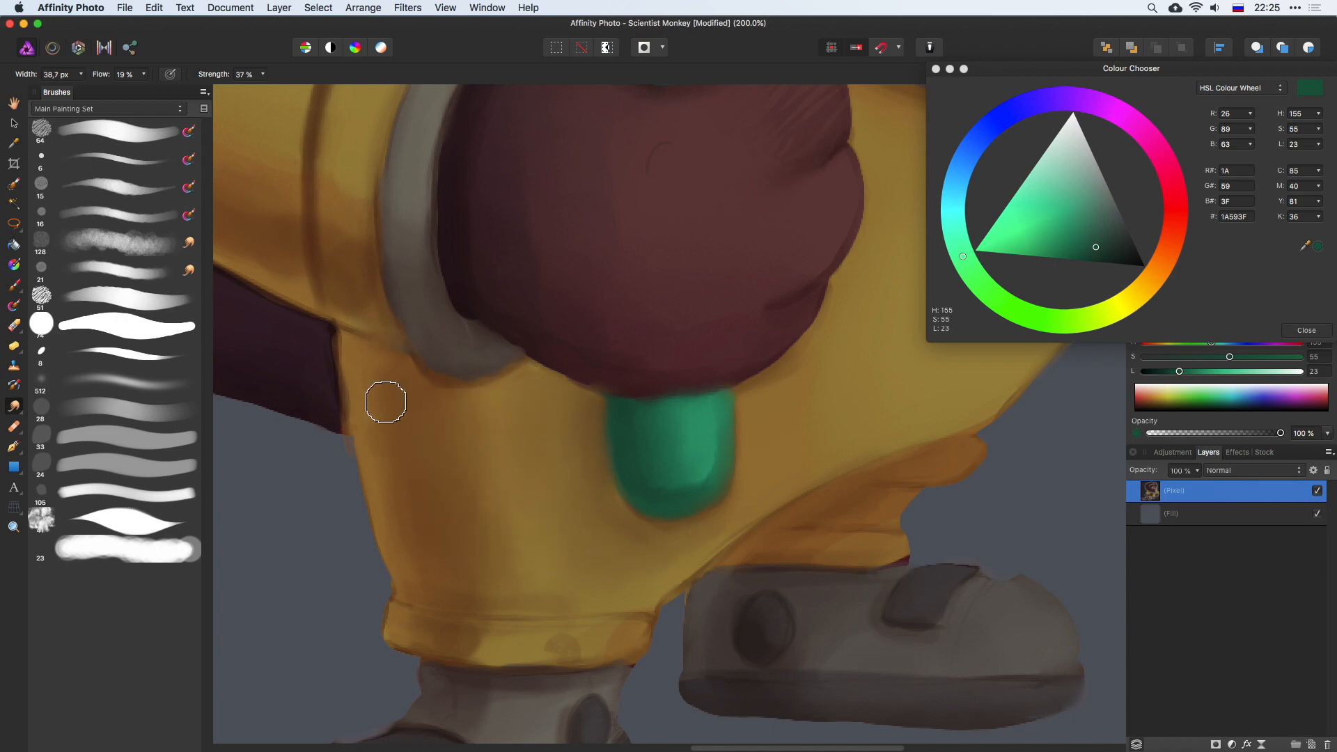
{"action": "mouse_move", "coordinate": [386, 402]}
{"action": "left_mouse_down"}
{"action": "mouse_move", "coordinate": [463, 335]}
{"action": "mouse_move", "coordinate": [433, 338]}
{"action": "mouse_move", "coordinate": [495, 348]}
{"action": "mouse_move", "coordinate": [417, 377]}
{"action": "mouse_move", "coordinate": [513, 388]}
{"action": "left_mouse_up"}
Step: Smudge the near trouser cuff and the lower edges of the far trouser leg with a brush of about 20 px
{"action": "mouse_move", "coordinate": [481, 651]}
{"action": "left_mouse_down"}
{"action": "mouse_move", "coordinate": [582, 646]}
{"action": "mouse_move", "coordinate": [633, 596]}
{"action": "mouse_move", "coordinate": [618, 604]}
{"action": "mouse_move", "coordinate": [430, 560]}
{"action": "mouse_move", "coordinate": [444, 583]}
{"action": "mouse_move", "coordinate": [487, 555]}
{"action": "left_mouse_up"}
{"action": "mouse_move", "coordinate": [446, 635]}
{"action": "left_mouse_down"}
{"action": "mouse_move", "coordinate": [433, 635]}
{"action": "mouse_move", "coordinate": [445, 635]}
{"action": "left_mouse_up"}
{"action": "mouse_move", "coordinate": [403, 634]}
{"action": "left_mouse_down"}
{"action": "mouse_move", "coordinate": [505, 657]}
{"action": "mouse_move", "coordinate": [591, 619]}
{"action": "mouse_move", "coordinate": [538, 656]}
{"action": "mouse_move", "coordinate": [624, 645]}
{"action": "left_mouse_up"}
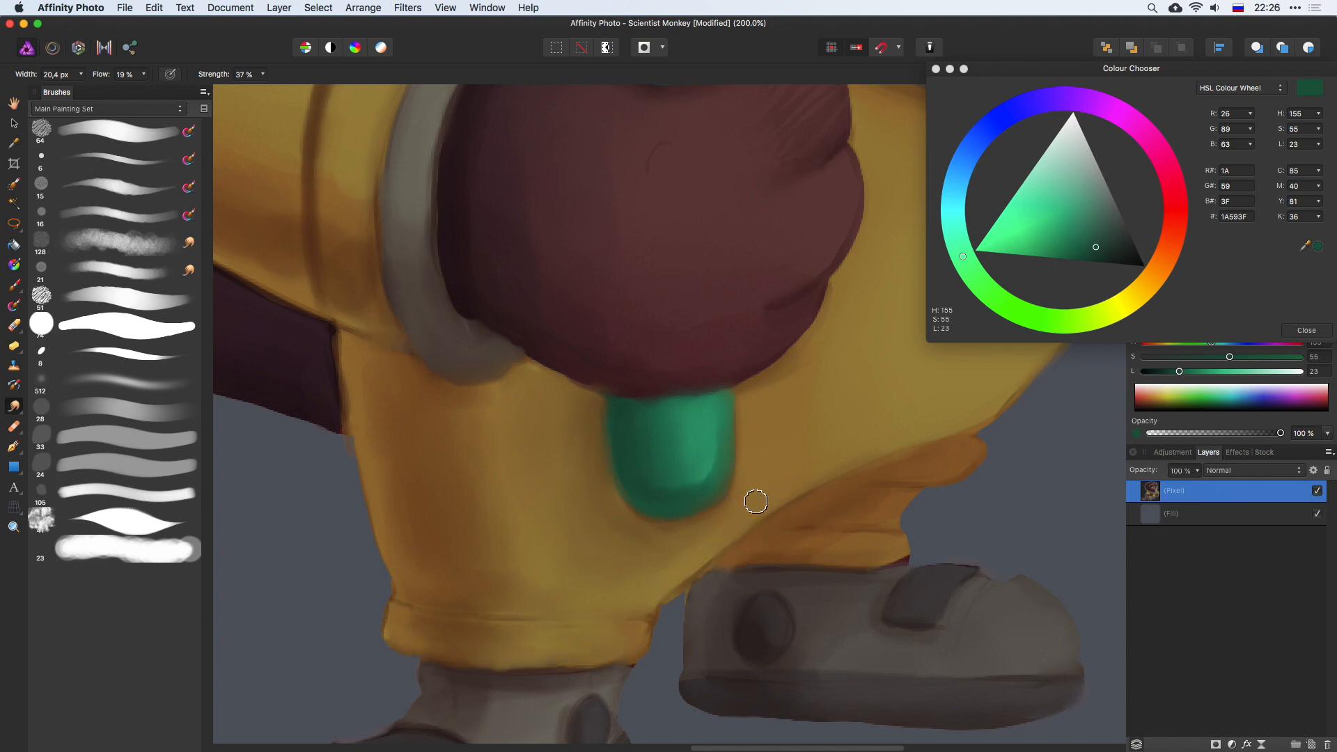
{"action": "mouse_move", "coordinate": [721, 582]}
{"action": "left_mouse_down"}
{"action": "mouse_move", "coordinate": [740, 576]}
{"action": "mouse_move", "coordinate": [713, 585]}
{"action": "left_mouse_up"}
{"action": "mouse_move", "coordinate": [858, 552]}
{"action": "left_mouse_down"}
{"action": "mouse_move", "coordinate": [898, 552]}
{"action": "mouse_move", "coordinate": [883, 560]}
{"action": "left_mouse_up"}
Step: Repaint the folds of the far trouser leg with sampled orange-browns, using a 15 px Paint Brush at 60% opacity
{"action": "key", "text": "b"}
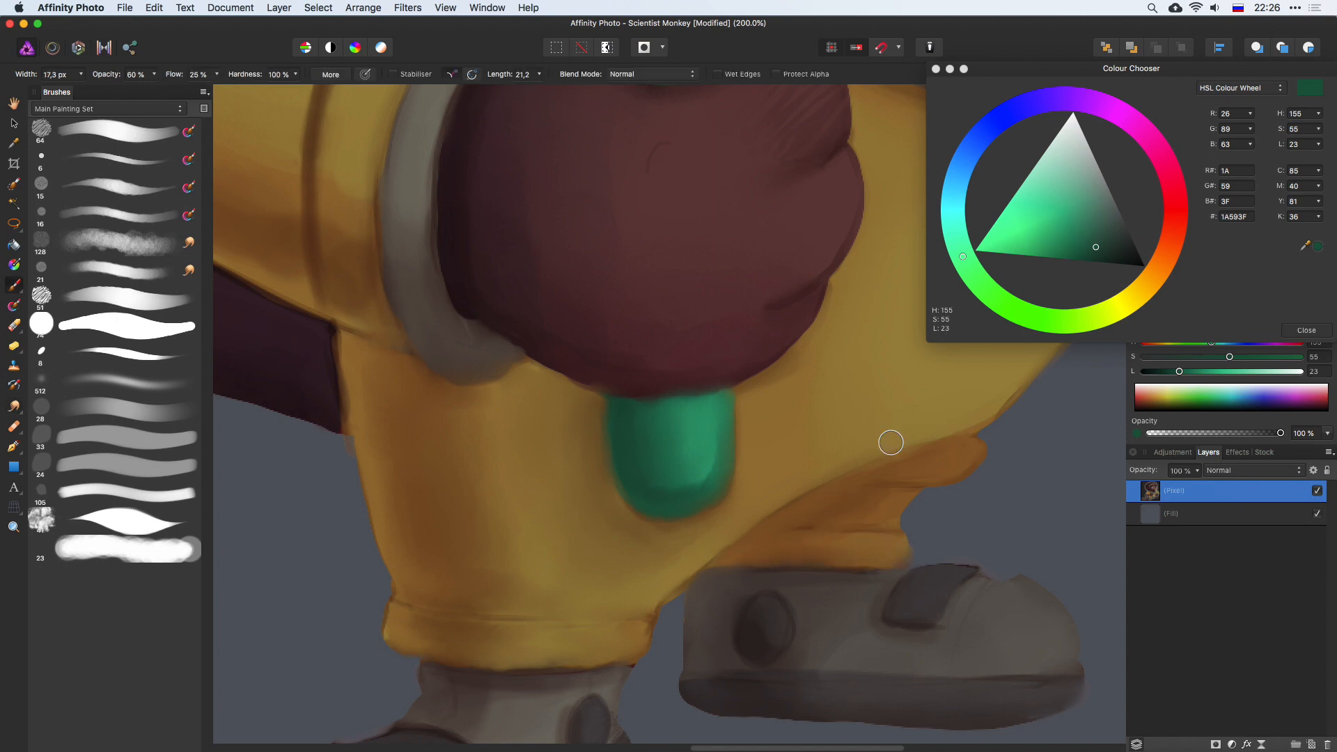
{"action": "left_click", "coordinate": [970, 453], "text": "alt"}
{"action": "left_click_drag", "start_coordinate": [889, 492], "coordinate": [885, 492]}
{"action": "left_click", "coordinate": [891, 515], "text": "alt"}
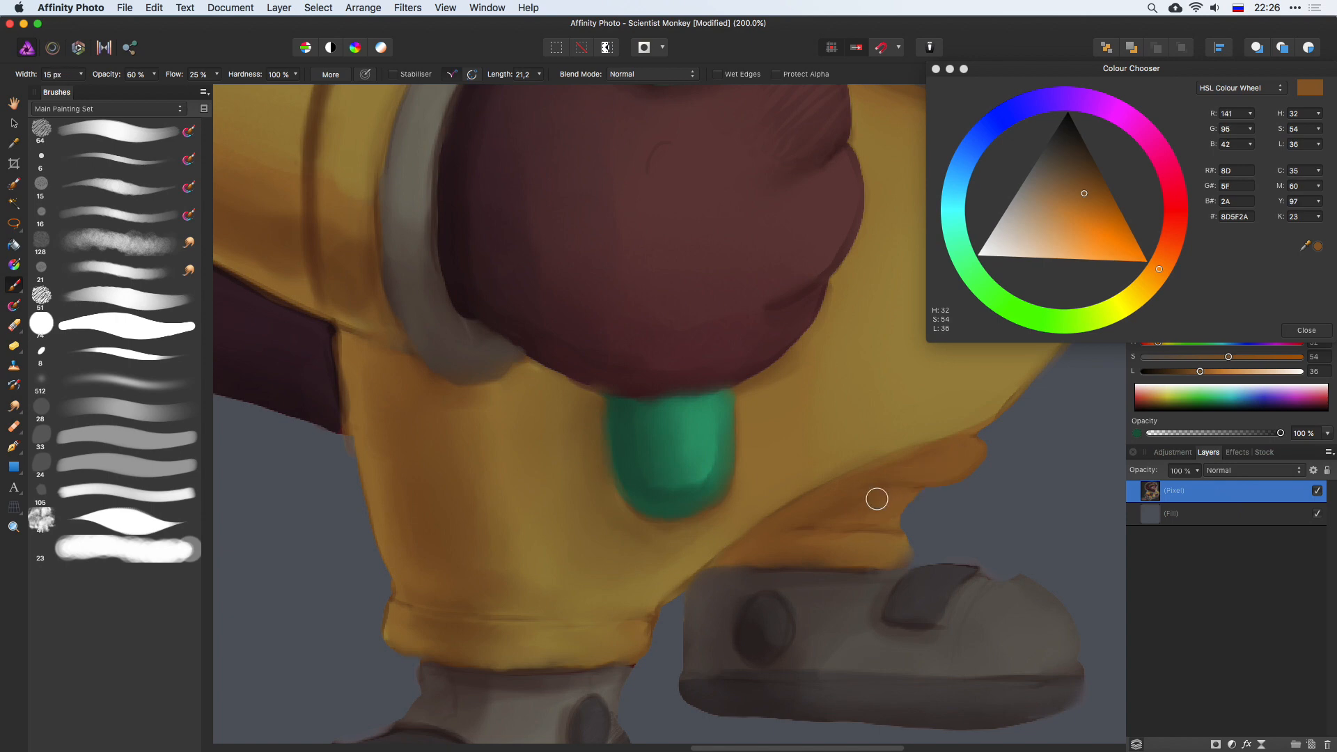
Step: Paint sampled yellow 9D8741 along the far trouser leg's folds, cuff and the trousers' lower edge with about a 14 px brush
{"action": "scroll", "coordinate": [905, 432], "scroll_direction": "right", "scroll_amount": 5}
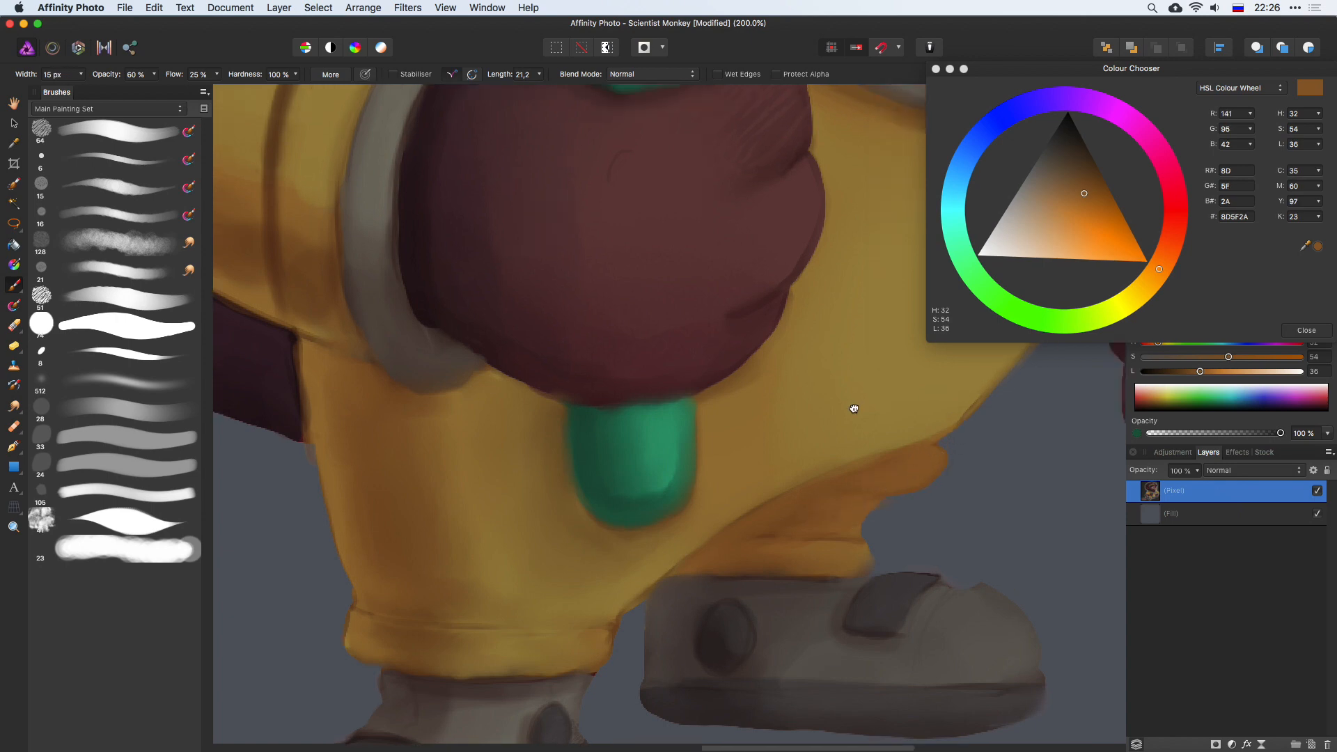
{"action": "left_click_drag", "start_coordinate": [829, 415], "coordinate": [823, 415]}
{"action": "left_click", "coordinate": [824, 418], "text": "alt"}
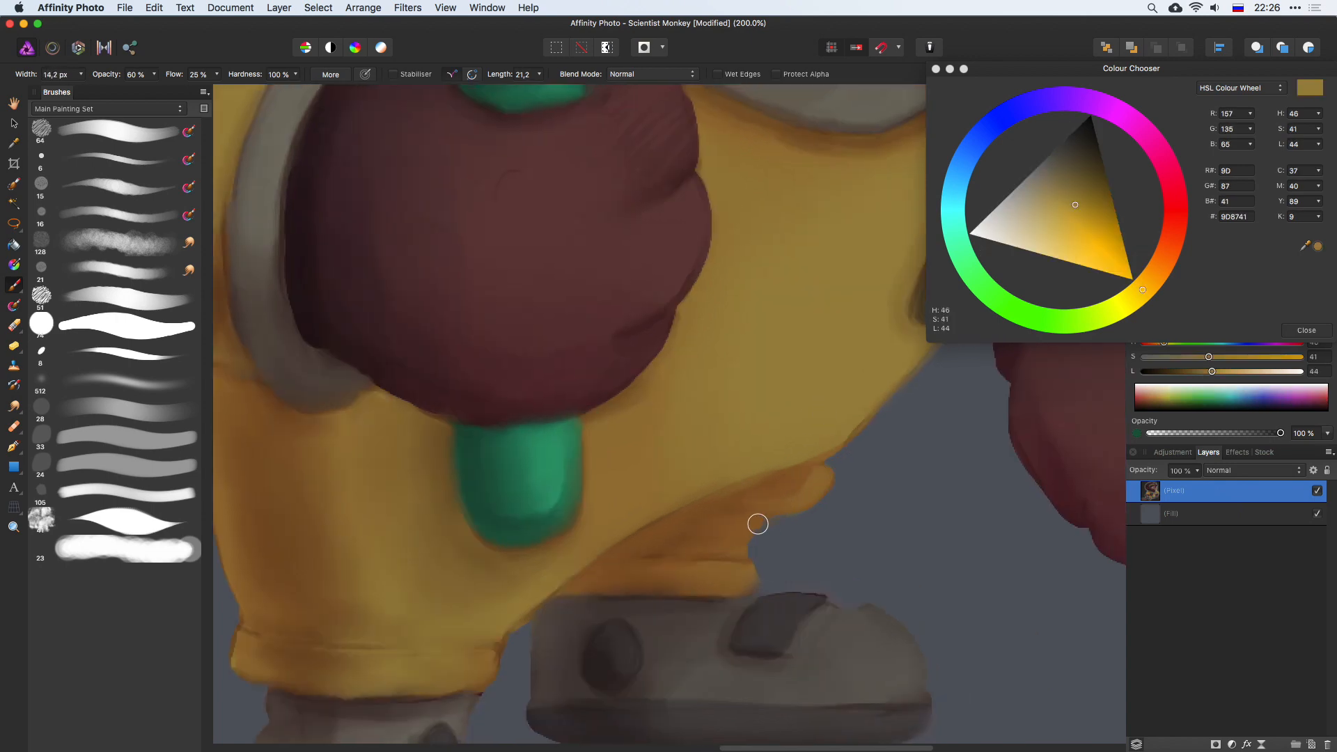
{"action": "left_click_drag", "start_coordinate": [742, 542], "coordinate": [755, 523]}
{"action": "left_click_drag", "start_coordinate": [743, 582], "coordinate": [662, 572]}
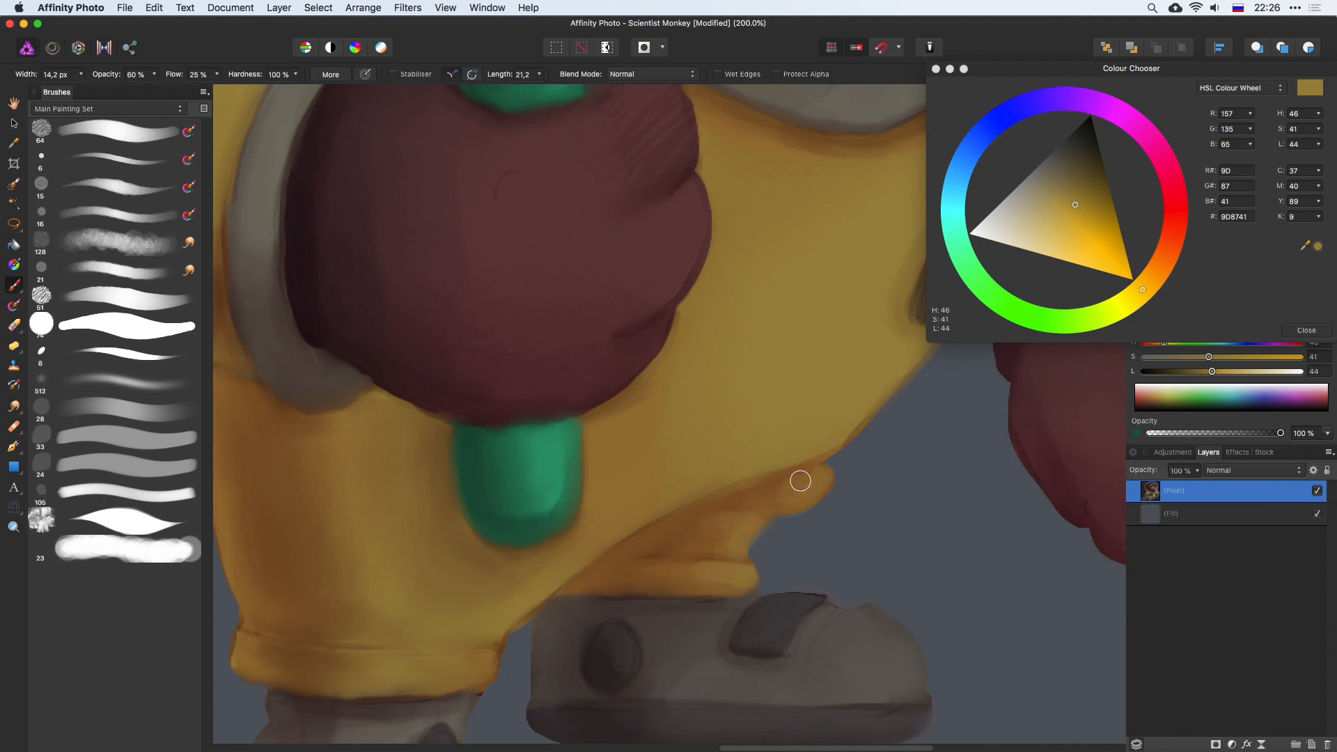
{"action": "left_click_drag", "start_coordinate": [870, 400], "coordinate": [789, 466]}
Step: Touch up the near trouser leg, its cuff and the shoe top with sampled yellow-browns and dark brown, using about a 22–26 px brush
{"action": "scroll", "coordinate": [822, 319], "scroll_direction": "down", "scroll_amount": 3}
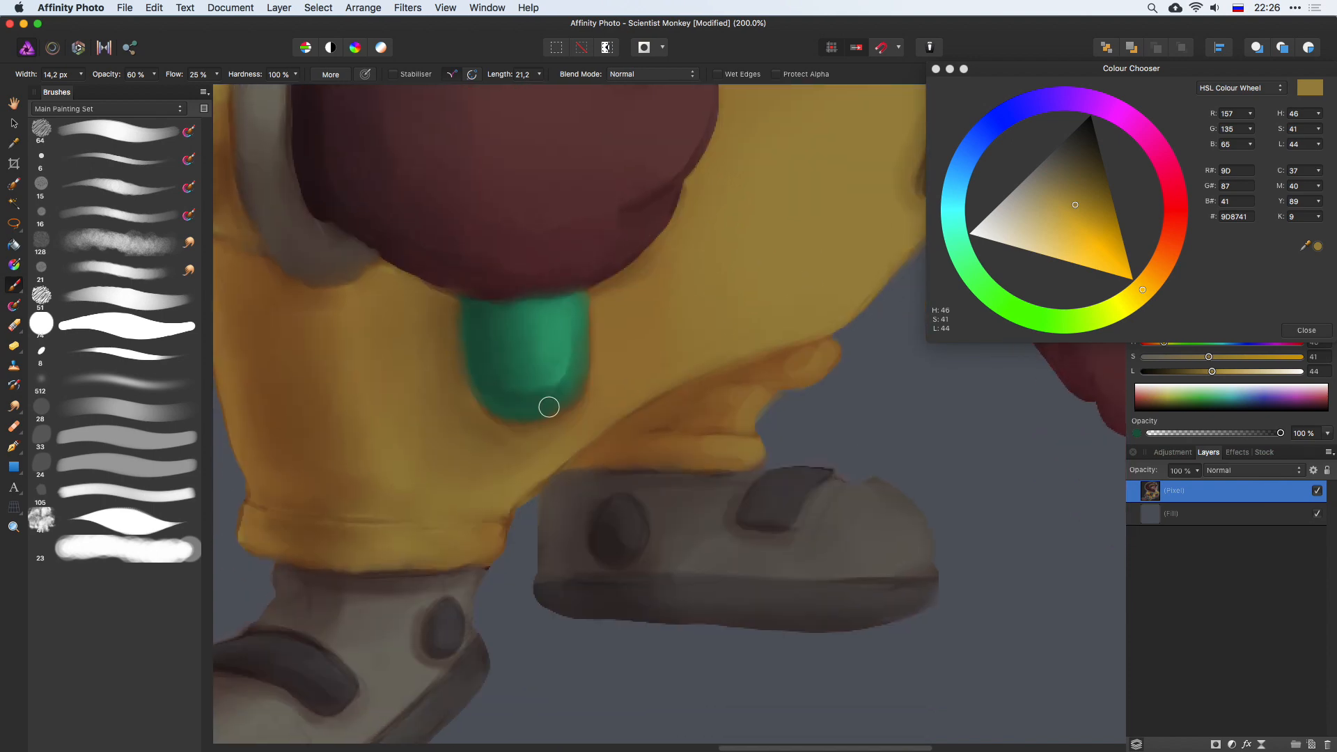
{"action": "key", "text": "bracketright"}
{"action": "key", "text": "bracketright"}
{"action": "left_click", "coordinate": [397, 388], "text": "alt"}
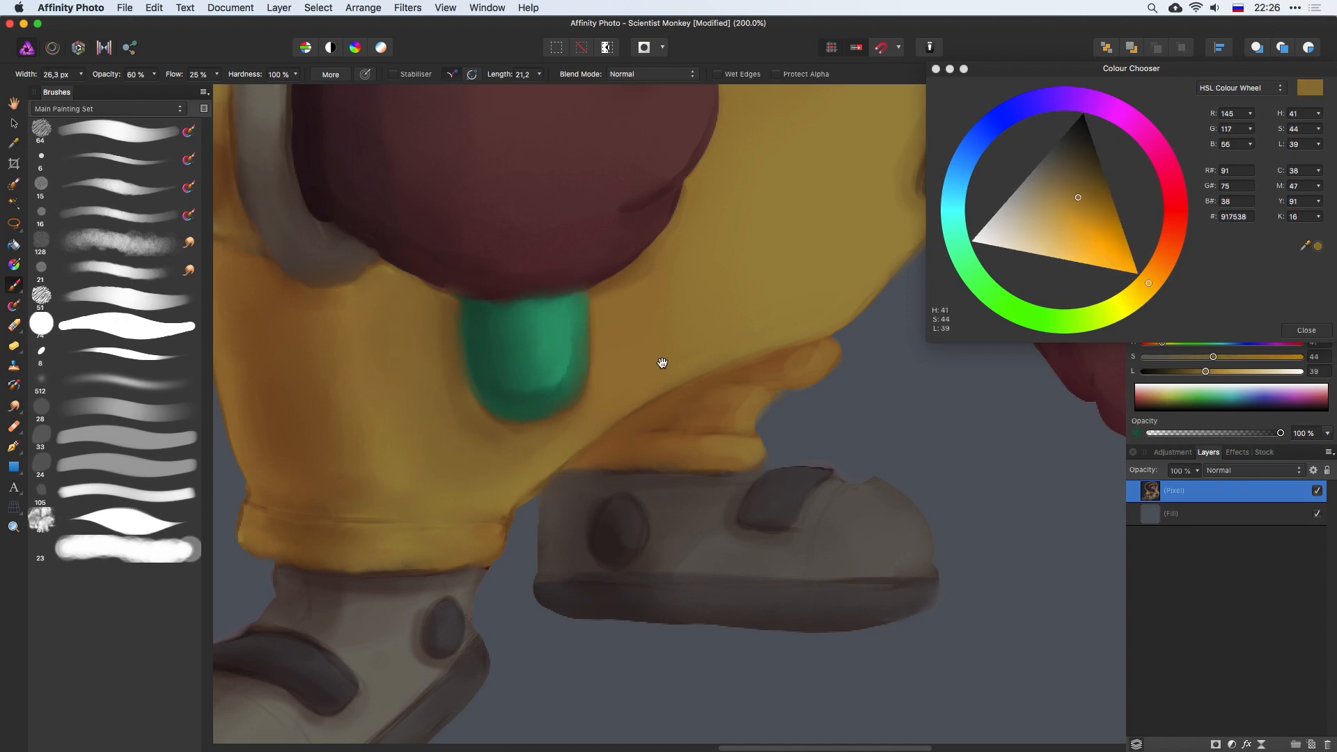
{"action": "scroll", "coordinate": [662, 364], "scroll_direction": "down", "scroll_amount": 3}
{"action": "scroll", "coordinate": [662, 364], "scroll_direction": "left", "scroll_amount": 3}
{"action": "key", "text": "bracketleft"}
{"action": "left_click", "coordinate": [456, 456], "text": "alt"}
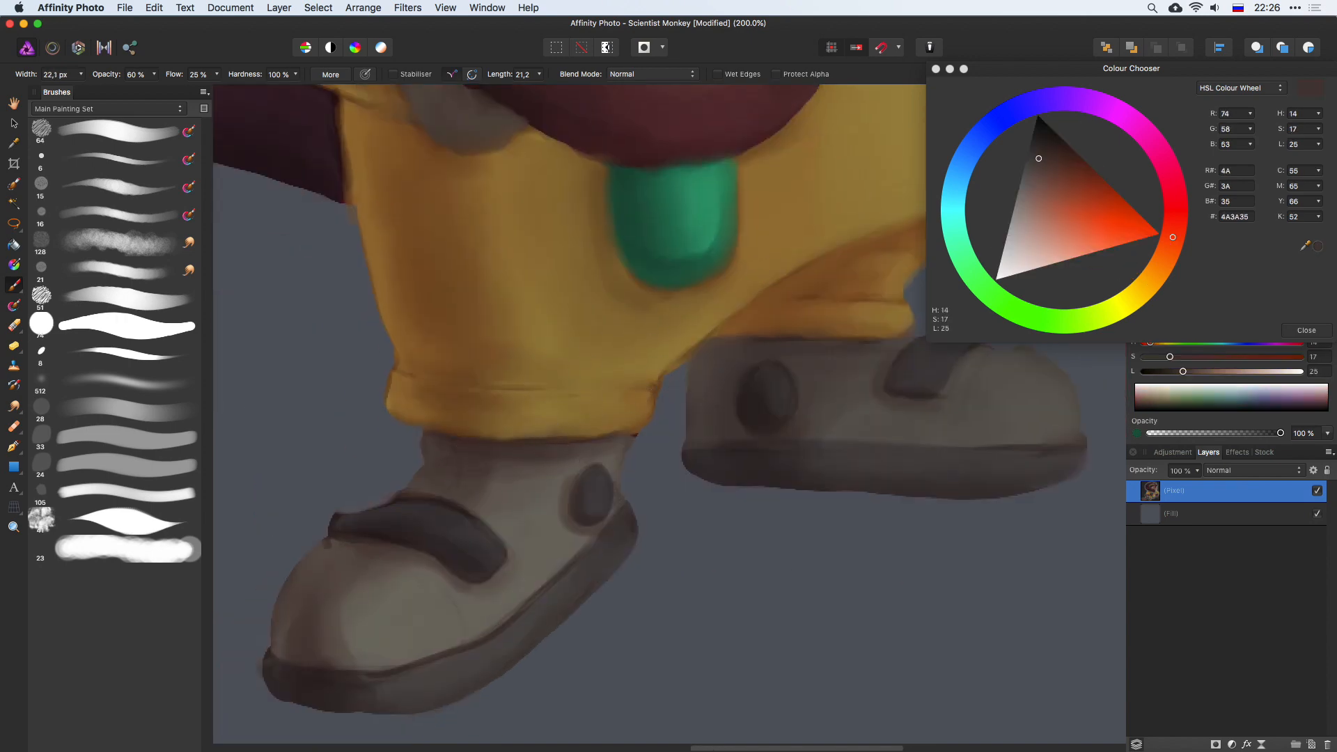
{"action": "left_click", "coordinate": [578, 401], "text": "alt"}
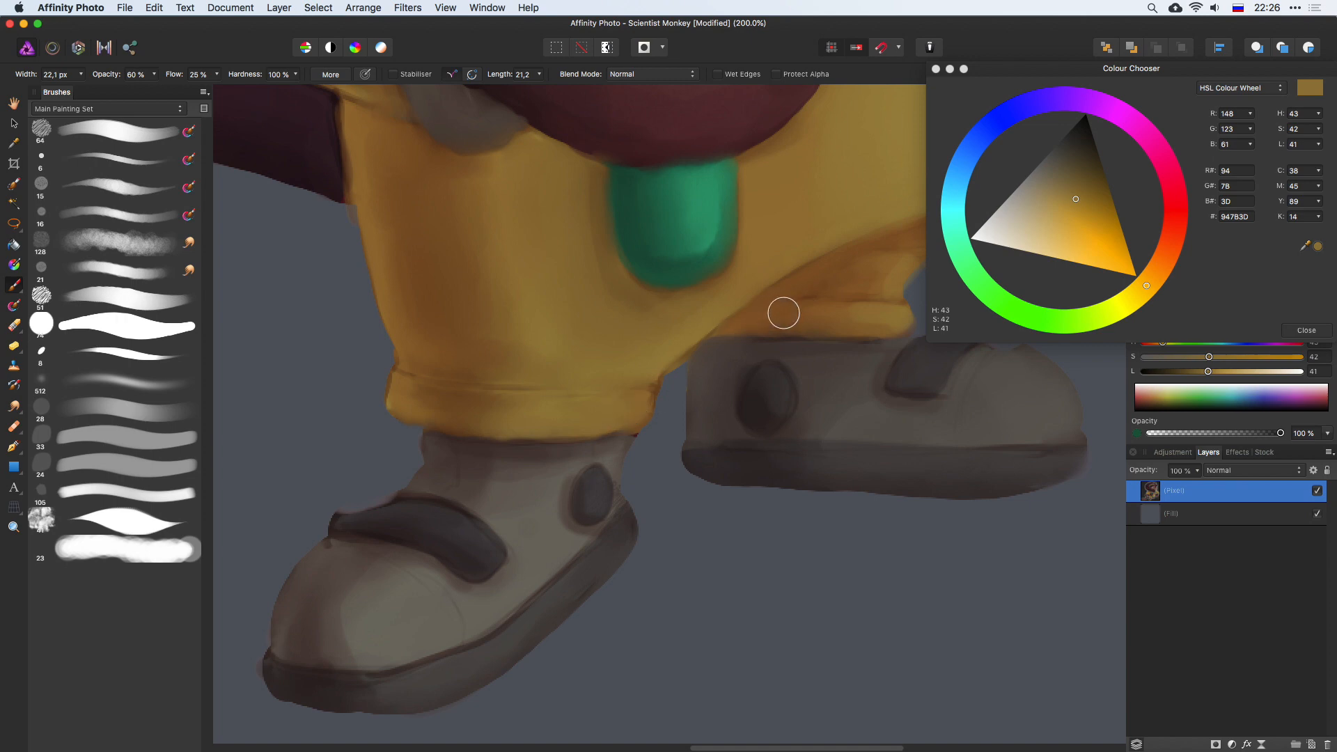
Step: Paint a brown shadow on the trousers around the green handle's lower end, using sampled browns and the redder 834D21
{"action": "left_click", "coordinate": [782, 311], "text": "alt"}
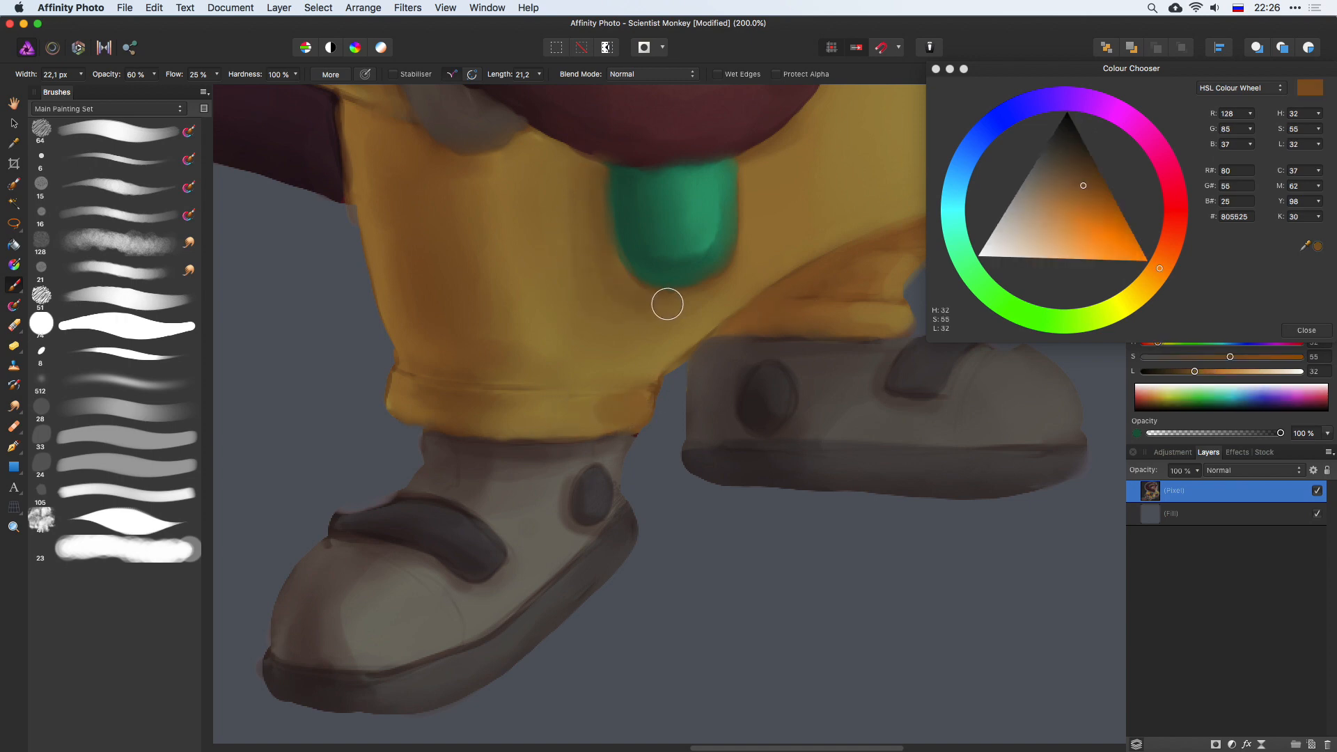
{"action": "left_click", "coordinate": [605, 234], "text": "alt"}
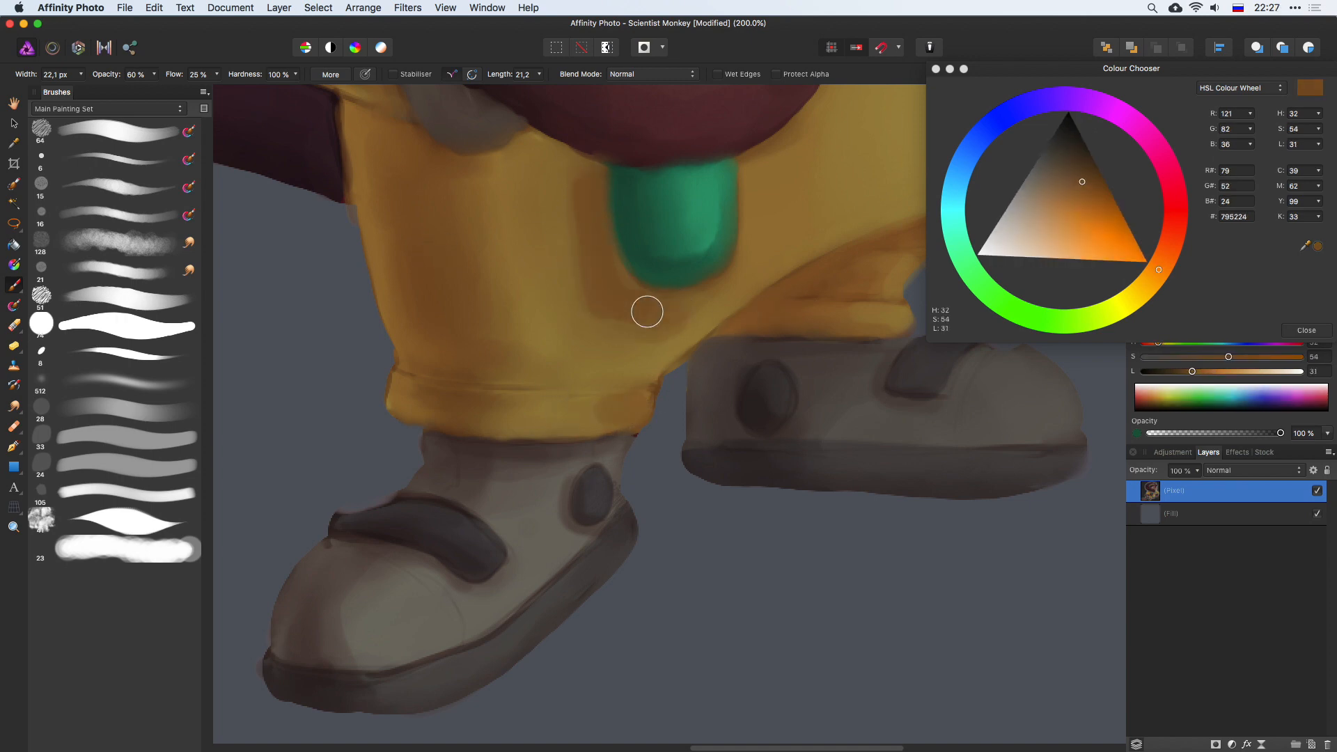
{"action": "left_click_drag", "start_coordinate": [1155, 266], "coordinate": [1163, 260]}
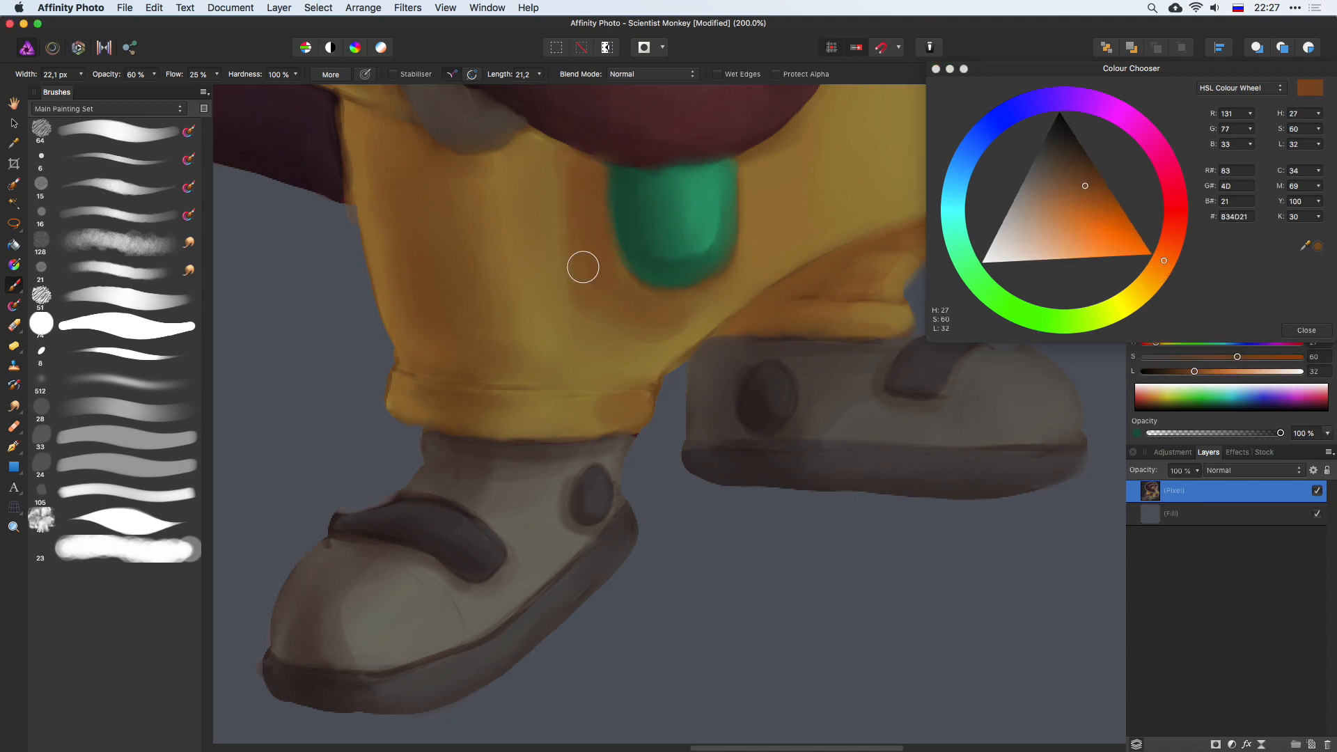
Step: Blend the brown shadow and the near trouser leg's cuff with the Smudge brush at 27 px
{"action": "key", "text": "r"}
{"action": "key", "text": "bracketright"}
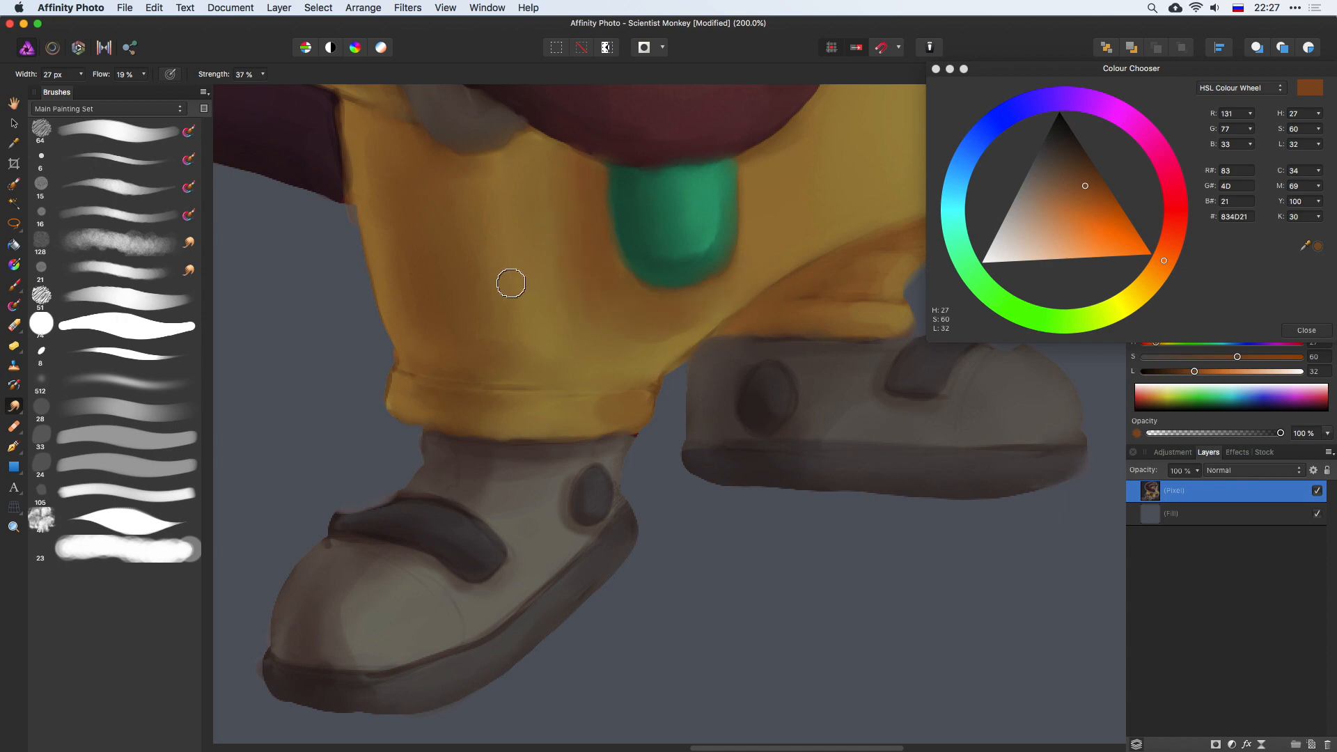
{"action": "left_click_drag", "start_coordinate": [603, 408], "coordinate": [623, 418]}
Step: Smudge the edges of the near shoe's dark strap with the brush reduced to about 12 px
{"action": "left_click_drag", "start_coordinate": [599, 272], "coordinate": [681, 131]}
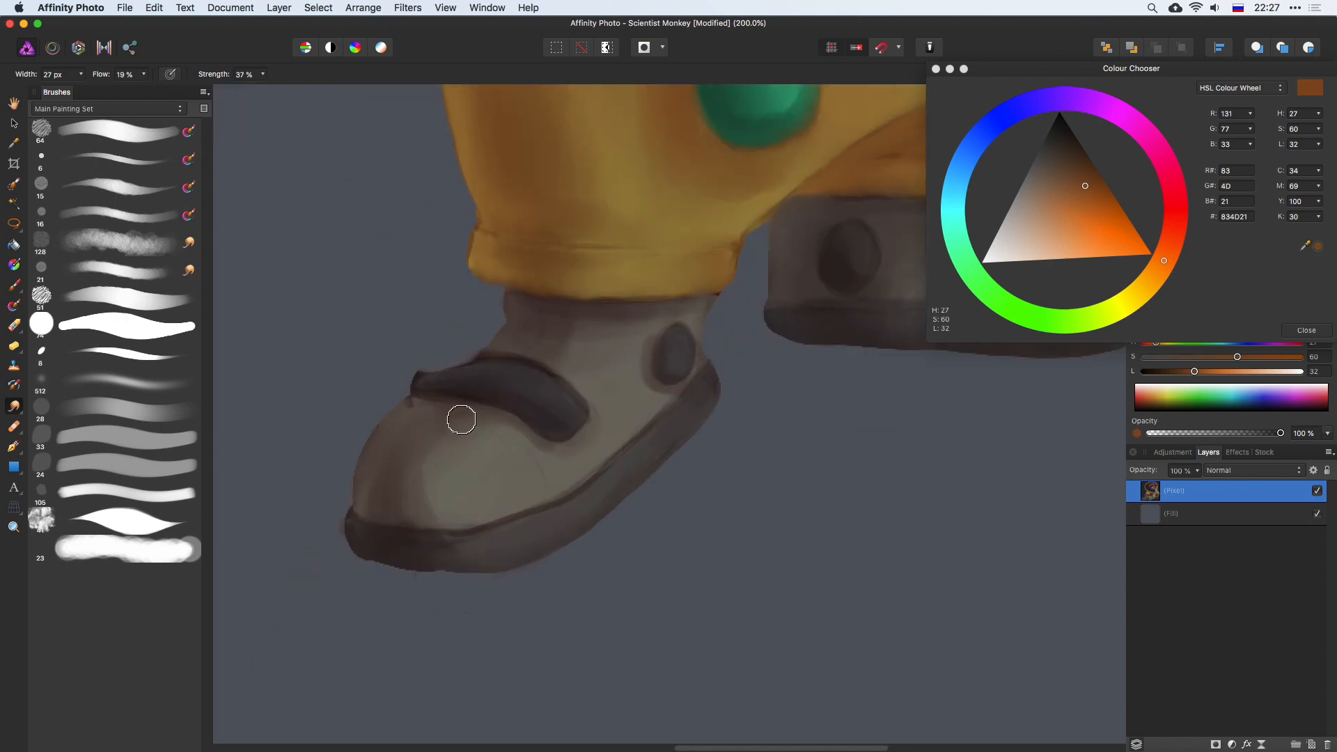
{"action": "key", "text": "bracketleft"}
{"action": "key", "text": "bracketleft"}
{"action": "key", "text": "bracketleft"}
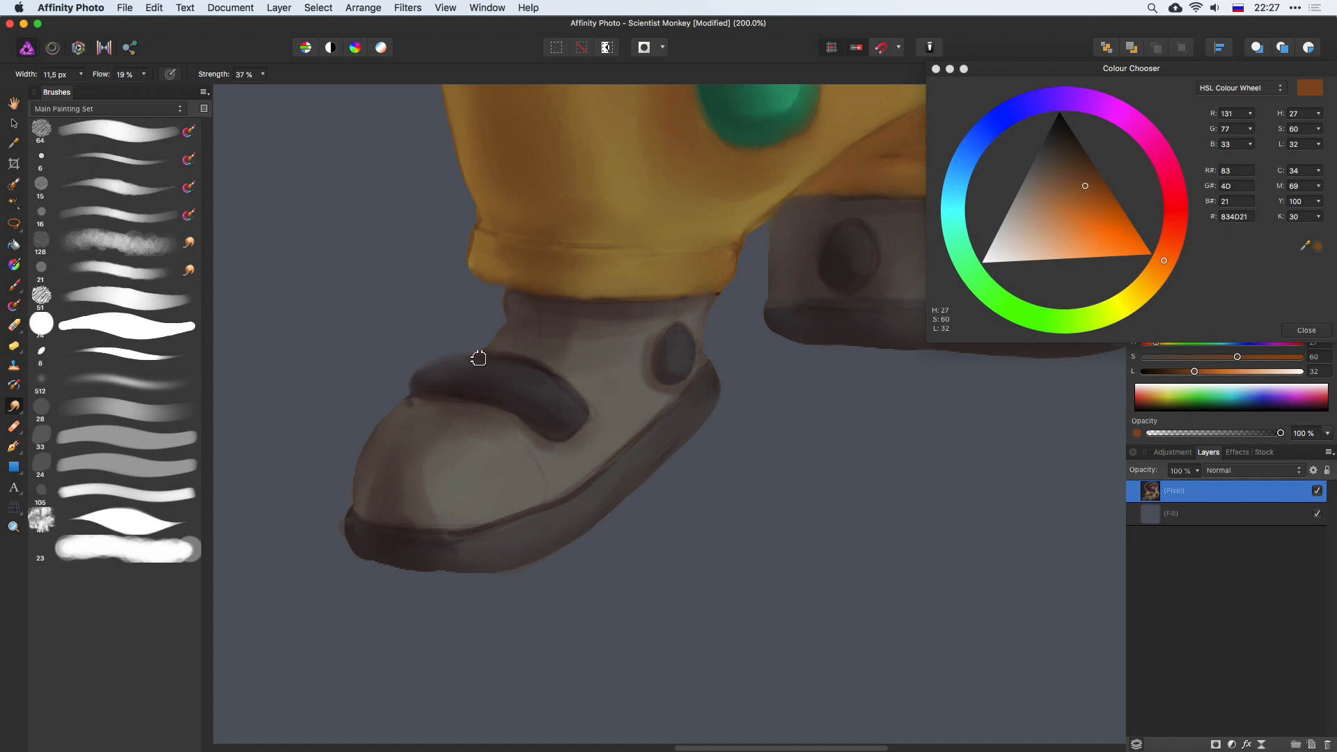
Step: Repaint the near shoe's strap and the surrounding leather with sampled dark and grey-brown tones, using about a 14 px Paint Brush
{"action": "left_click", "coordinate": [14, 285]}
{"action": "left_click", "coordinate": [487, 364], "text": "alt"}
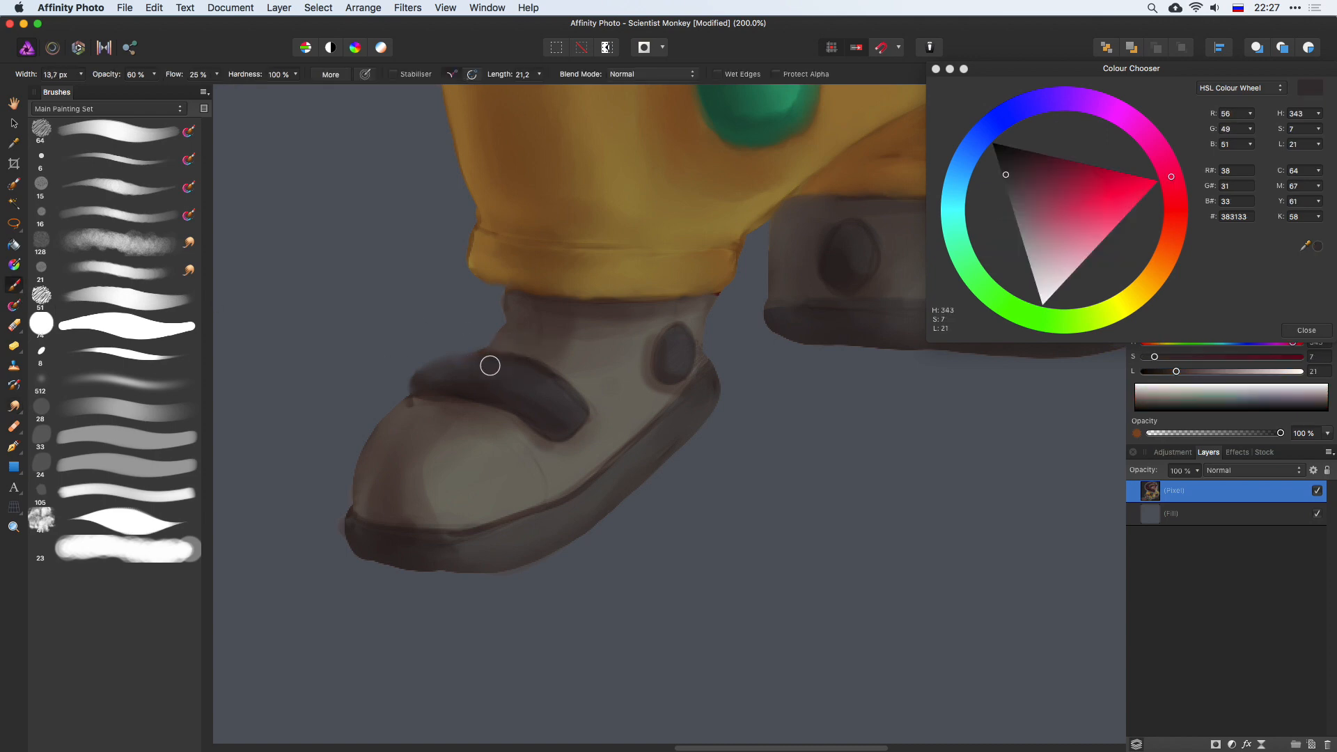
{"action": "left_click", "coordinate": [541, 340], "text": "alt"}
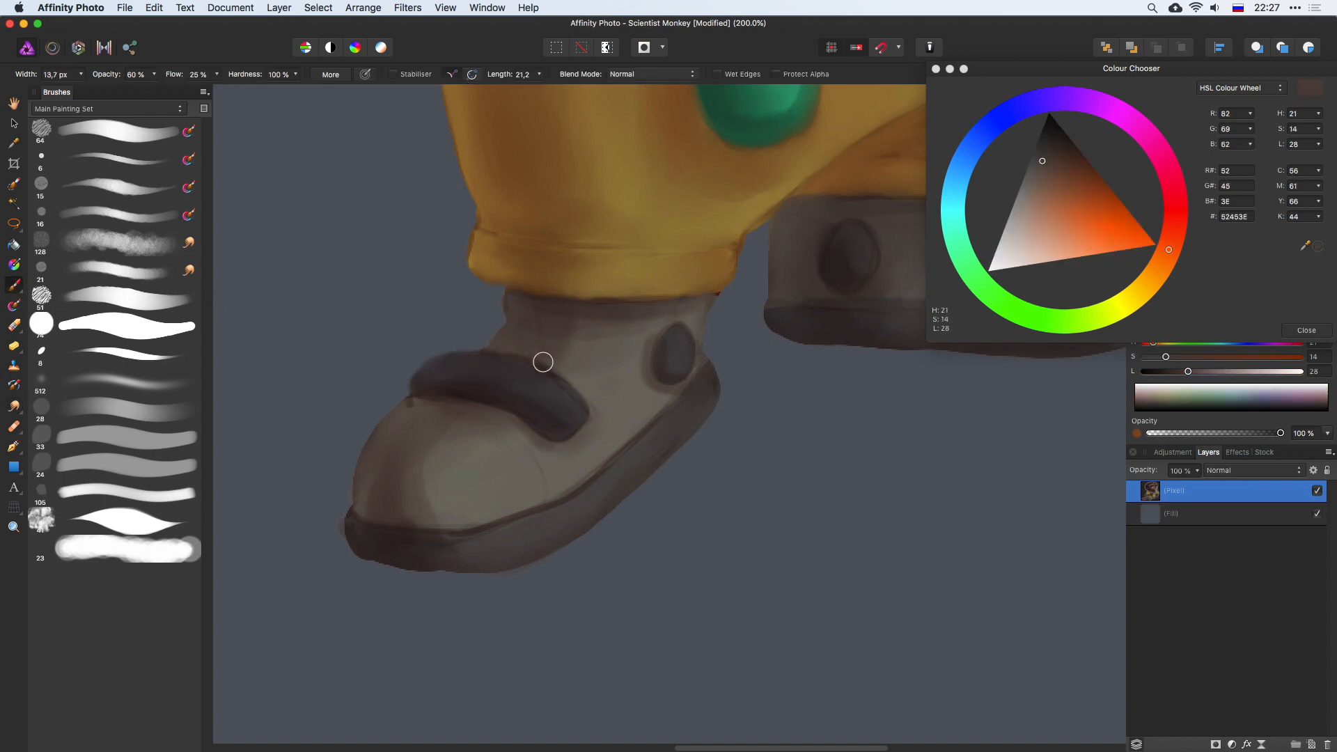
{"action": "left_click", "coordinate": [506, 370], "text": "alt"}
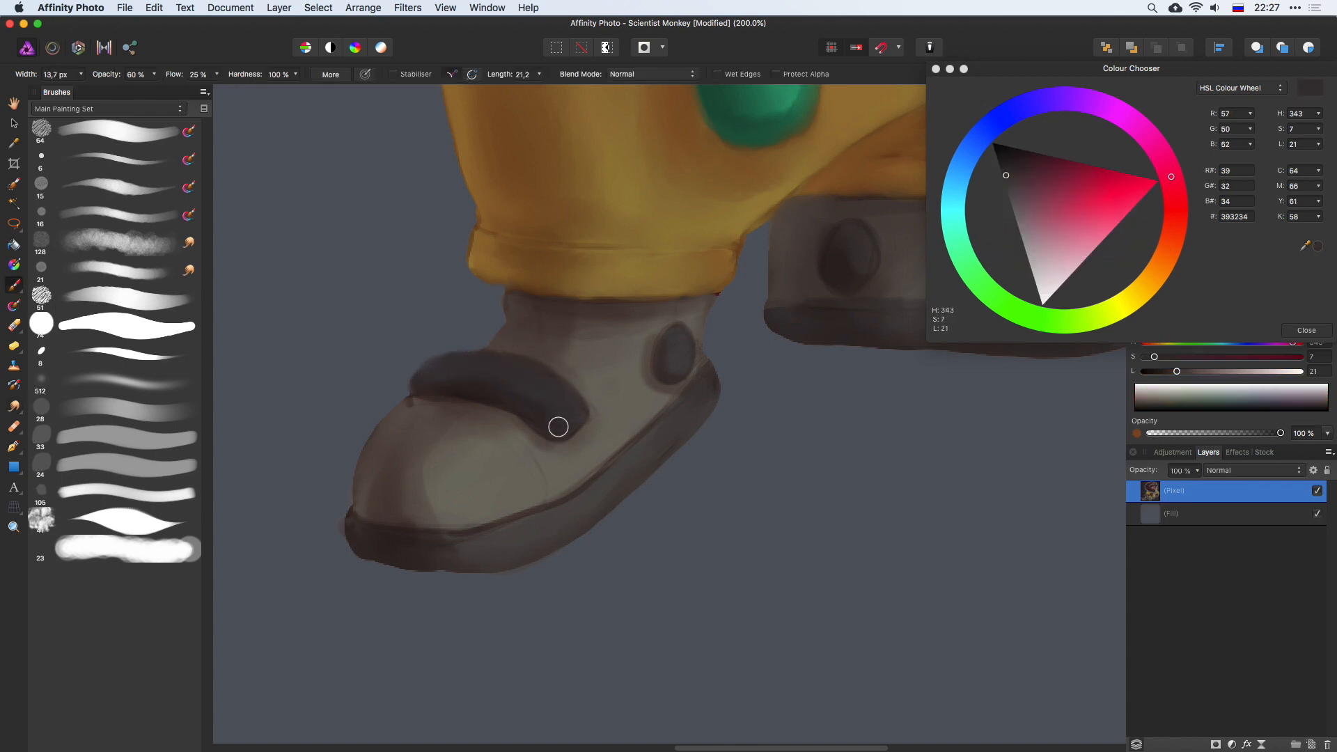
{"action": "left_click", "coordinate": [582, 373], "text": "alt"}
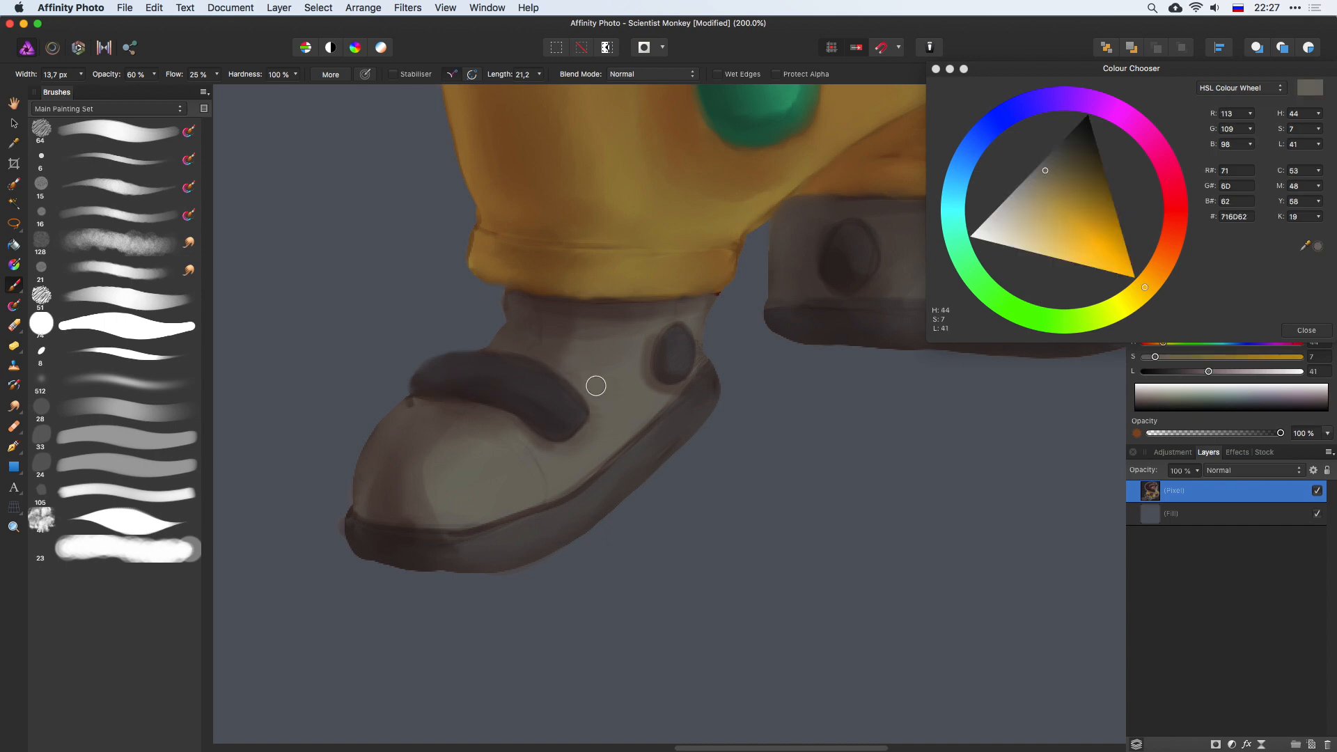
Step: Refine the near shoe's toe, side and sole with sampled greys and browns, using about a 16–20 px brush
{"action": "mouse_move", "coordinate": [415, 433]}
{"action": "left_mouse_down"}
{"action": "mouse_move", "coordinate": [431, 433]}
{"action": "mouse_move", "coordinate": [402, 427]}
{"action": "mouse_move", "coordinate": [426, 414]}
{"action": "left_mouse_up"}
{"action": "left_click", "coordinate": [473, 423], "text": "alt"}
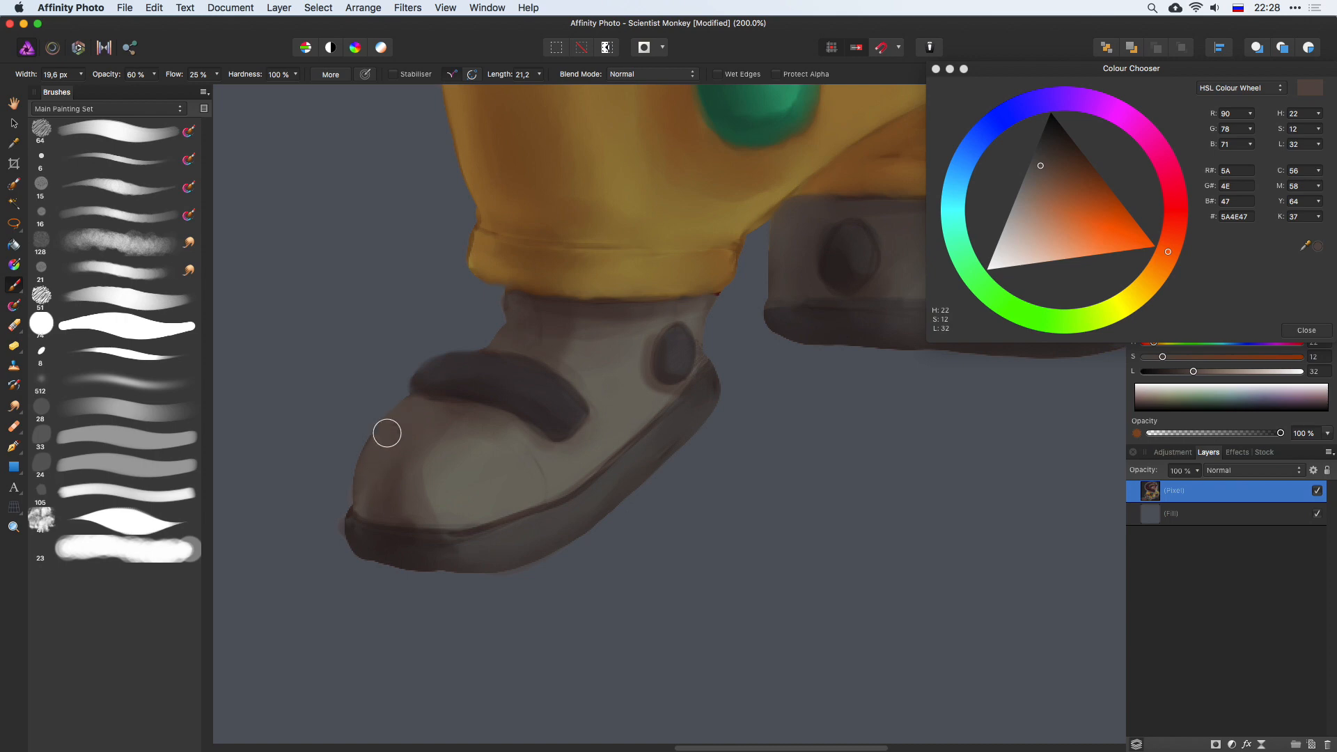
{"action": "left_click", "coordinate": [438, 555], "text": "alt"}
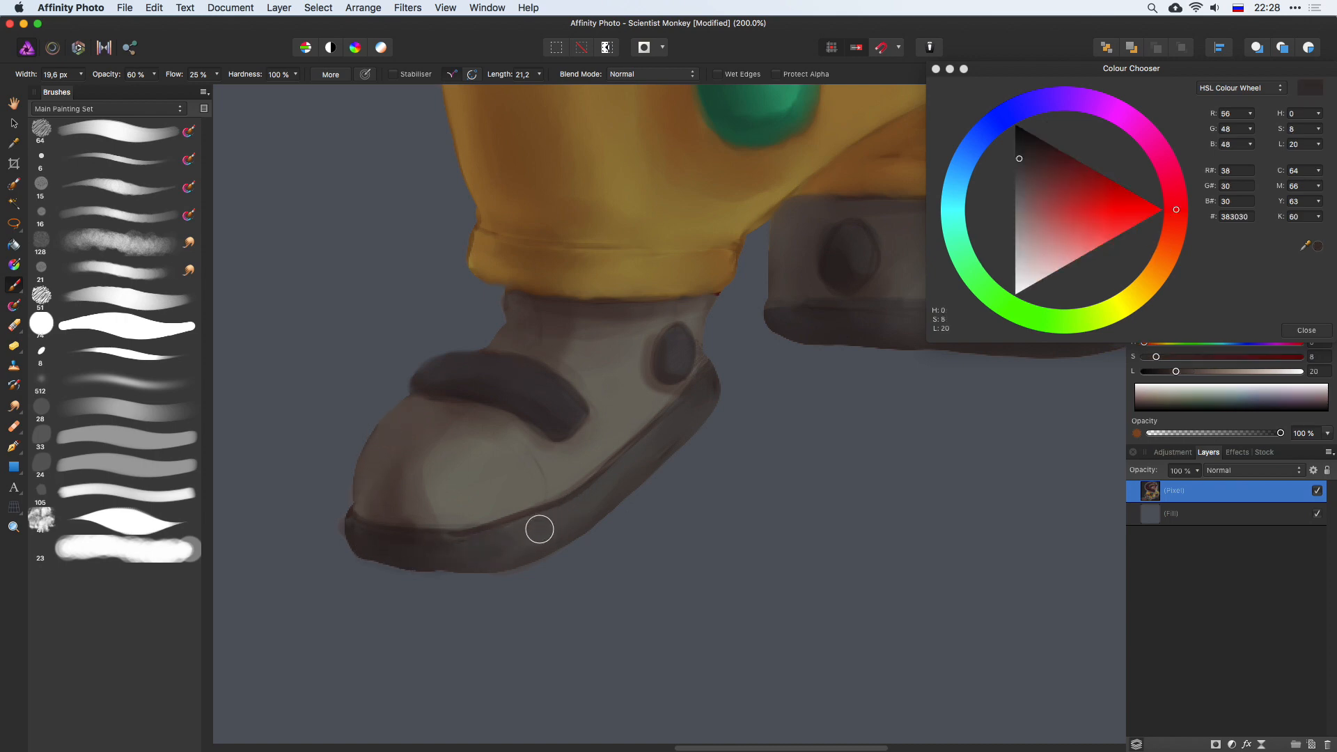
{"action": "left_click", "coordinate": [537, 528], "text": "alt"}
{"action": "key", "text": "["}
{"action": "left_click", "coordinate": [589, 435], "text": "alt"}
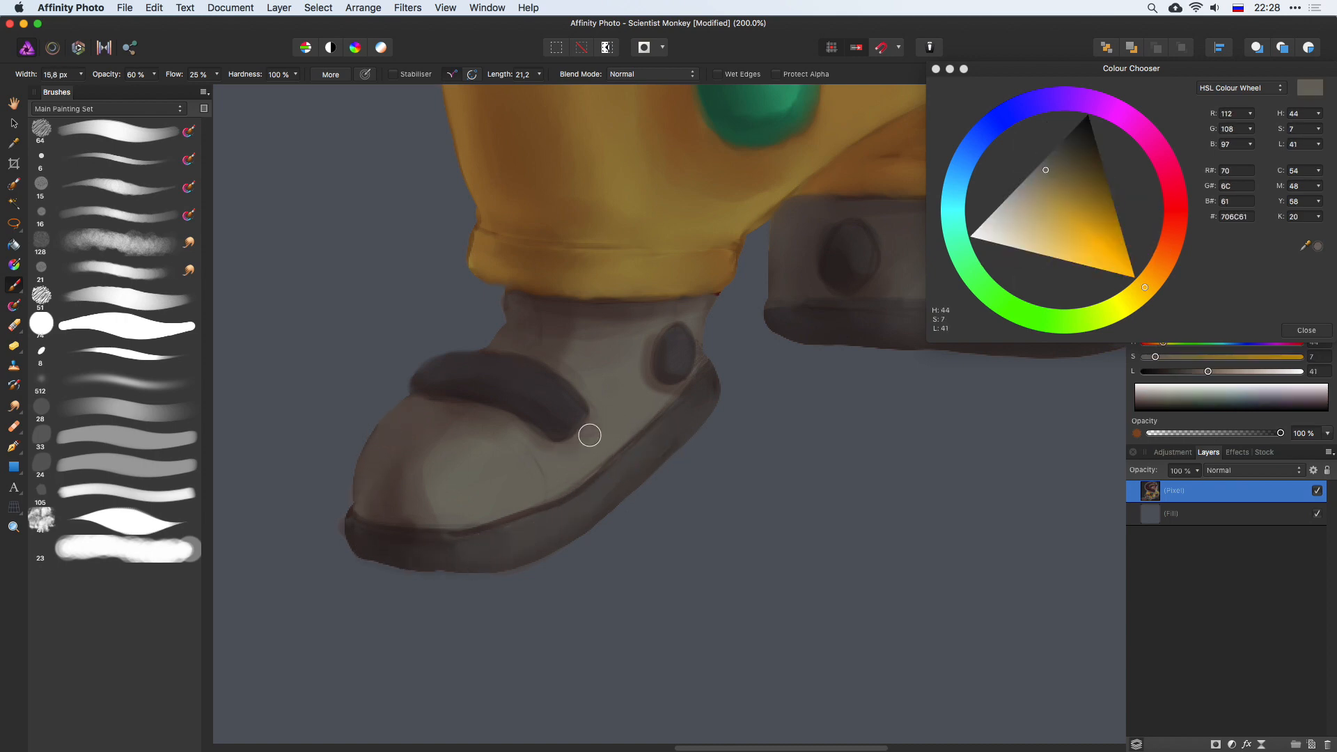
{"action": "left_click", "coordinate": [628, 471], "text": "alt"}
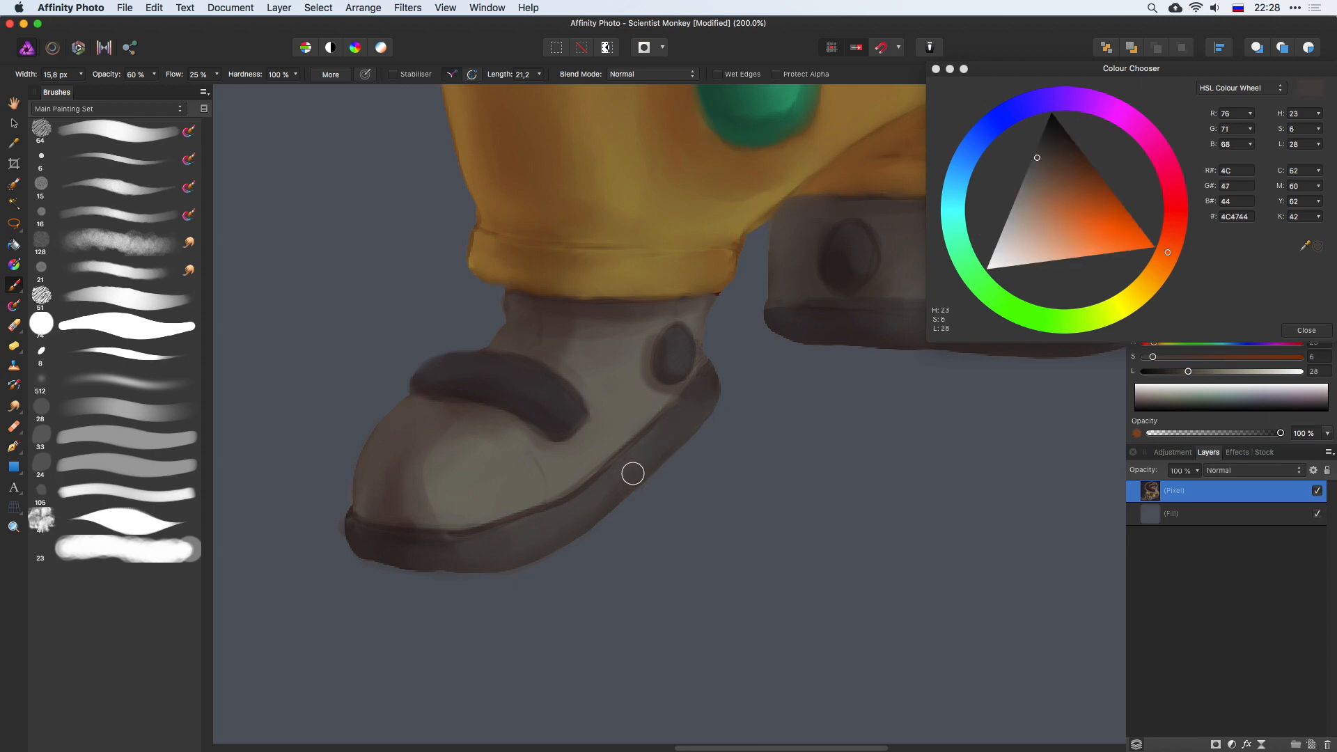
Step: Repaint the far shoe's dark strap and its upper edge with sampled greys, using about a 6.5 px Paint Brush
{"action": "left_click_drag", "start_coordinate": [745, 338], "coordinate": [400, 478]}
{"action": "left_click", "coordinate": [759, 422], "text": "alt"}
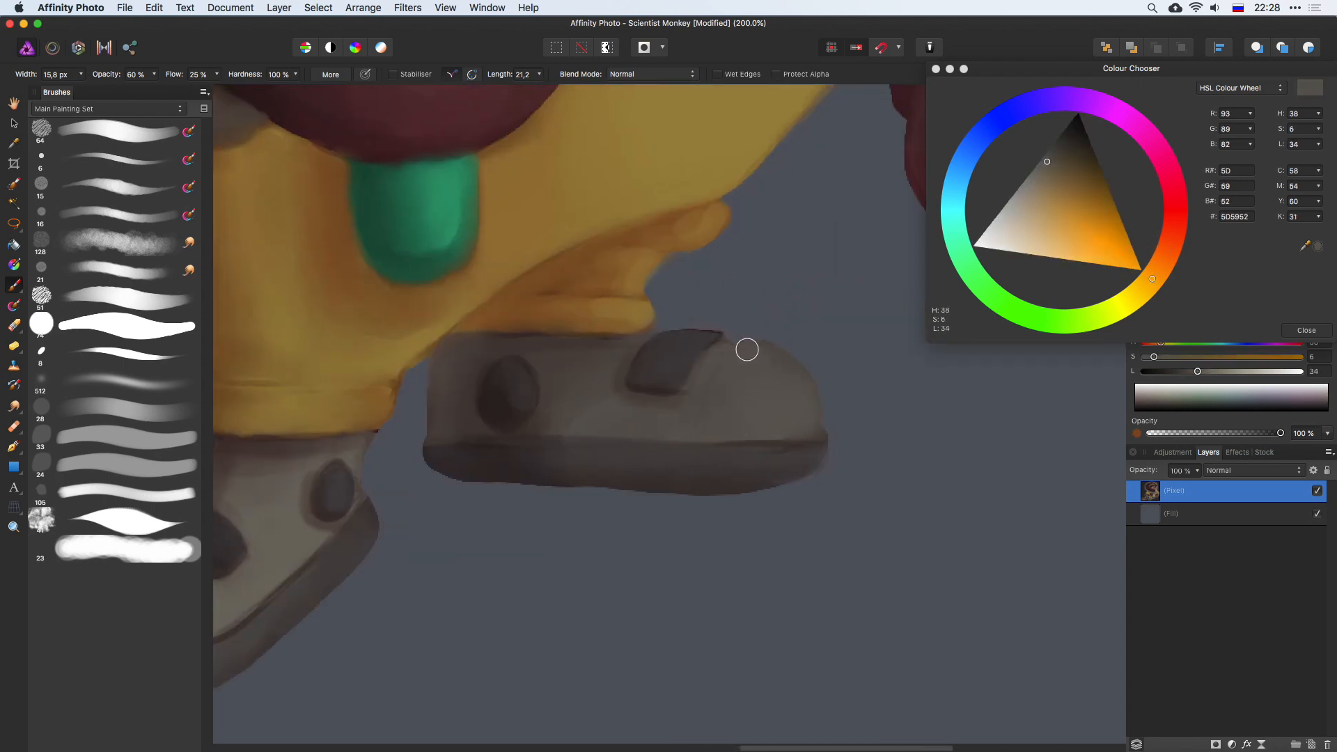
{"action": "left_click", "coordinate": [686, 343], "text": "alt"}
{"action": "key", "text": "["}
{"action": "key", "text": "["}
{"action": "key", "text": "["}
{"action": "key", "text": "["}
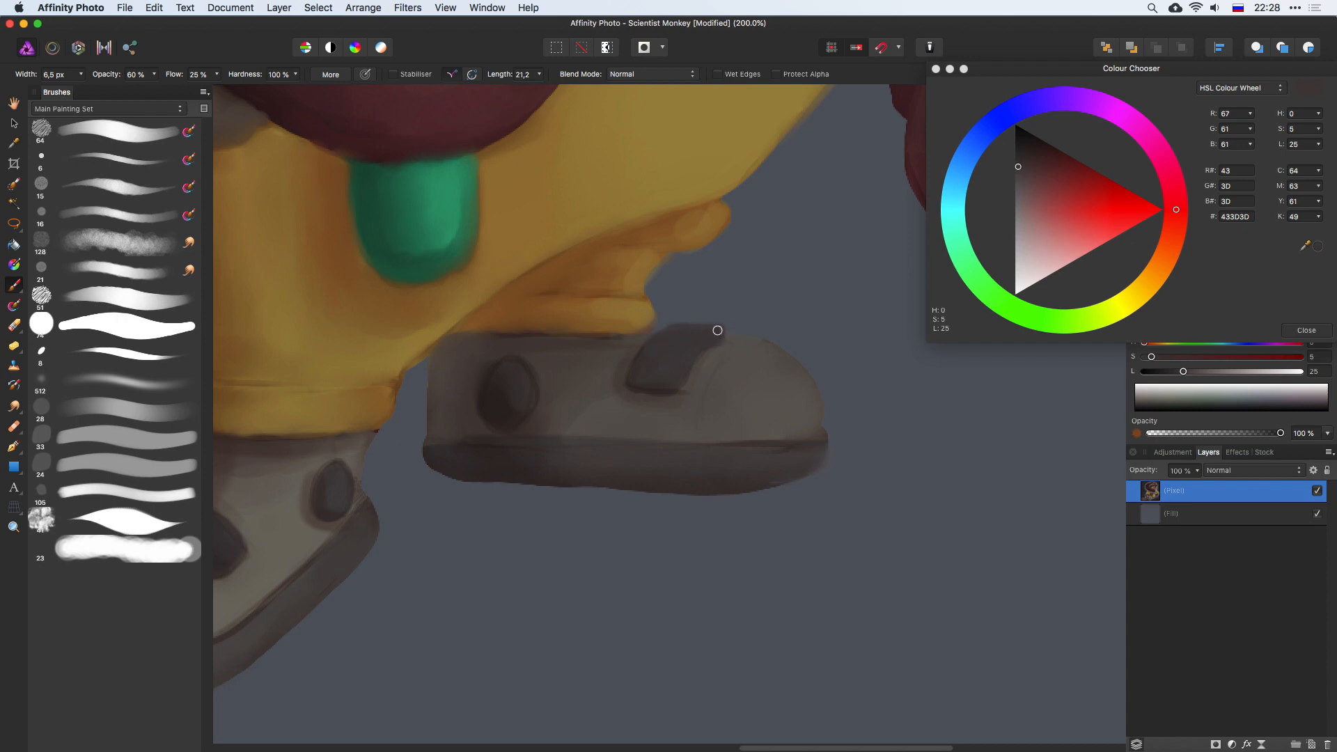
Step: Refine the far shoe's toe and sole edges with sampled greys and dark browns, using about a 10–16 px brush
{"action": "key", "text": "]"}
{"action": "left_click", "coordinate": [769, 354], "text": "alt"}
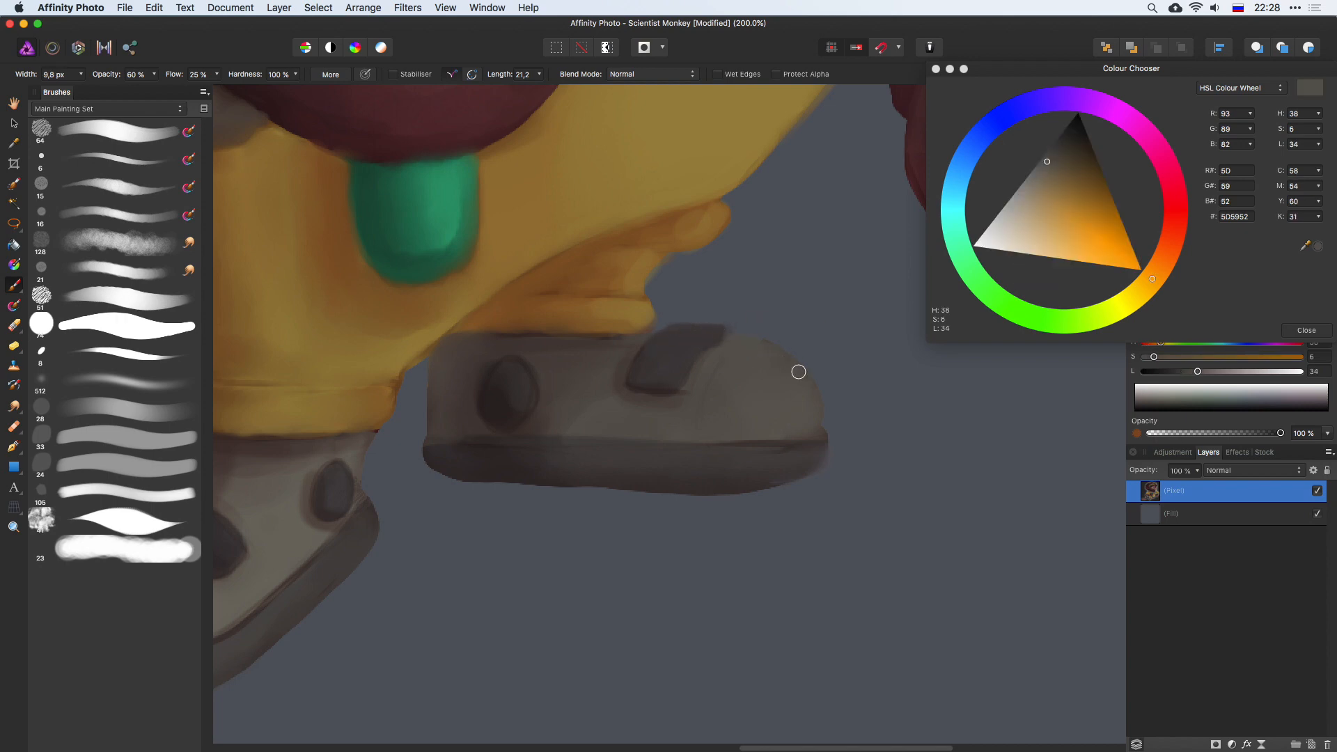
{"action": "left_click", "coordinate": [823, 434], "text": "alt"}
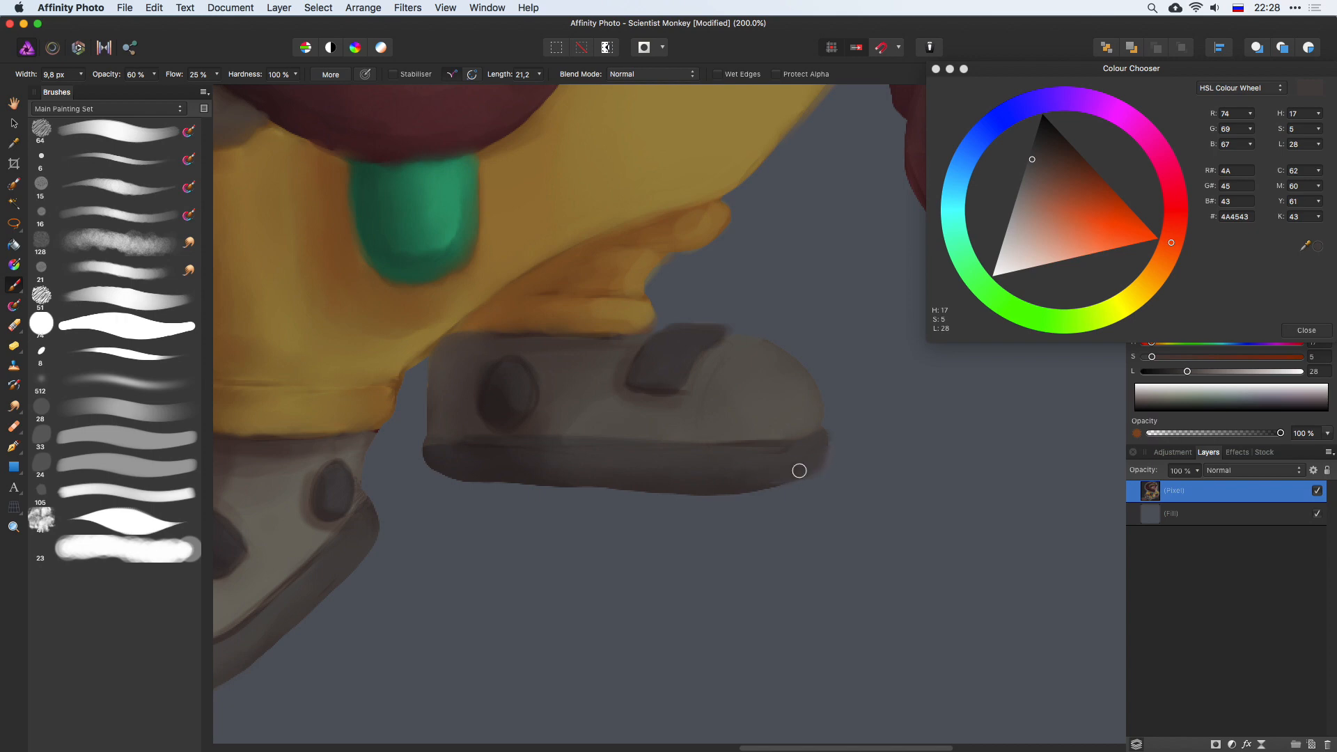
{"action": "key", "text": "]"}
{"action": "key", "text": "]"}
{"action": "left_click", "coordinate": [446, 459], "text": "alt"}
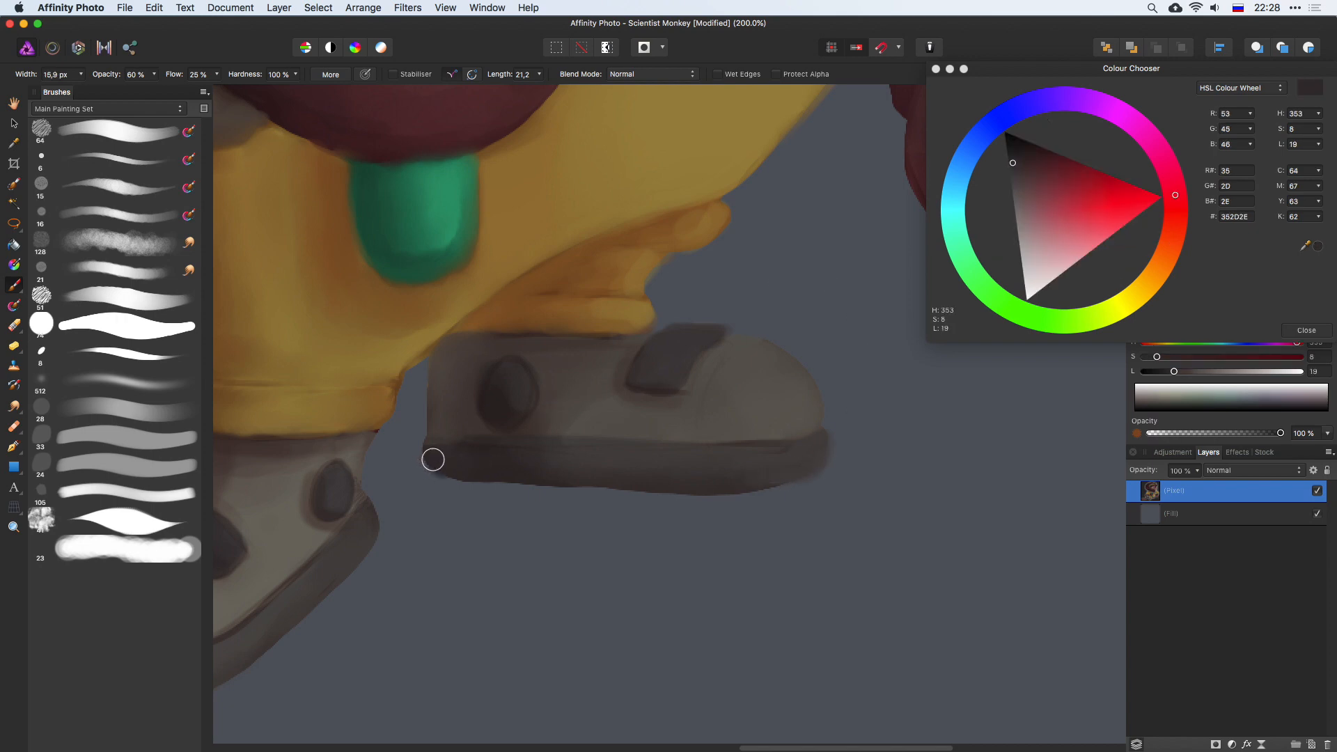
{"action": "left_click_drag", "start_coordinate": [439, 463], "coordinate": [536, 475]}
Step: Erase the rough outer edge of the tail's upper bend with the Erase Brush at about 19 px
{"action": "scroll", "coordinate": [615, 290], "scroll_direction": "up", "scroll_amount": 5}
{"action": "key", "text": "super+minus"}
{"action": "key", "text": "super+minus"}
{"action": "key", "text": "super+equal"}
{"action": "scroll", "coordinate": [614, 290], "scroll_direction": "left", "scroll_amount": 10}
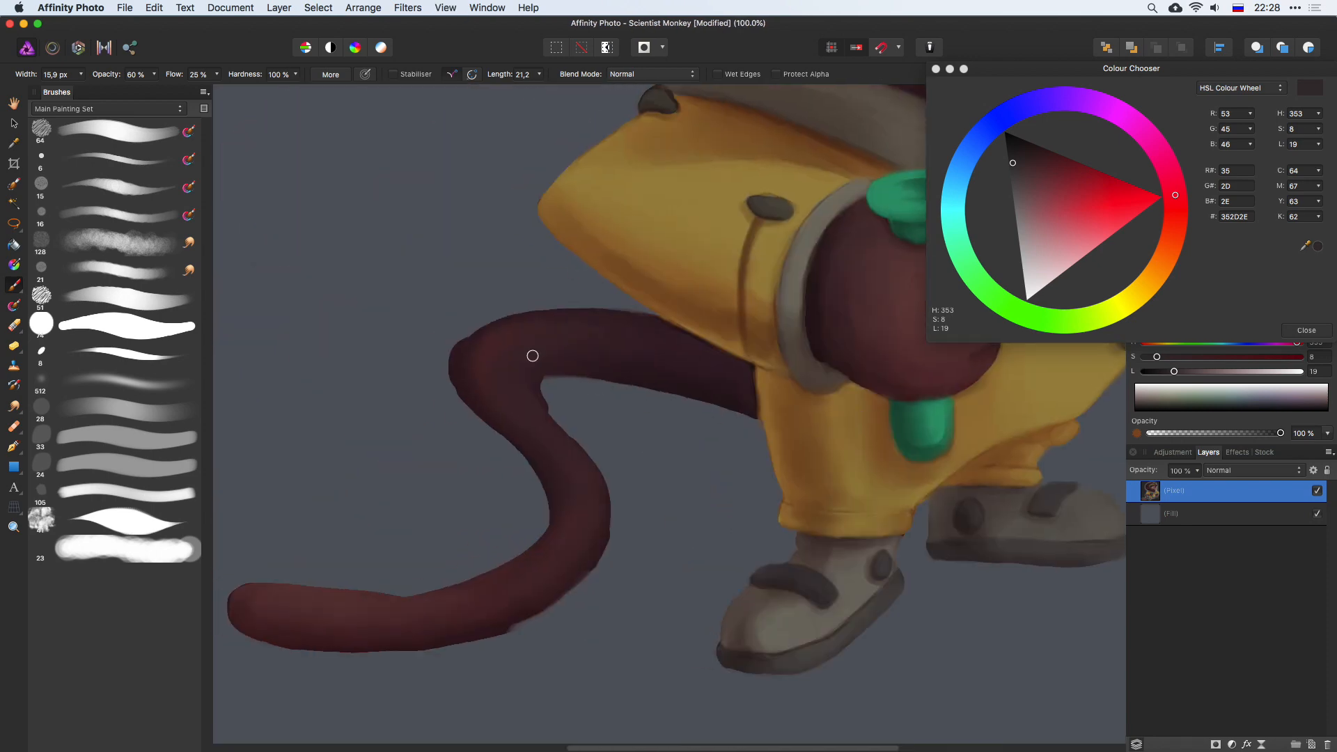
{"action": "key", "text": "super+equal"}
{"action": "scroll", "coordinate": [532, 355], "scroll_direction": "left", "scroll_amount": 5}
{"action": "key", "text": "e"}
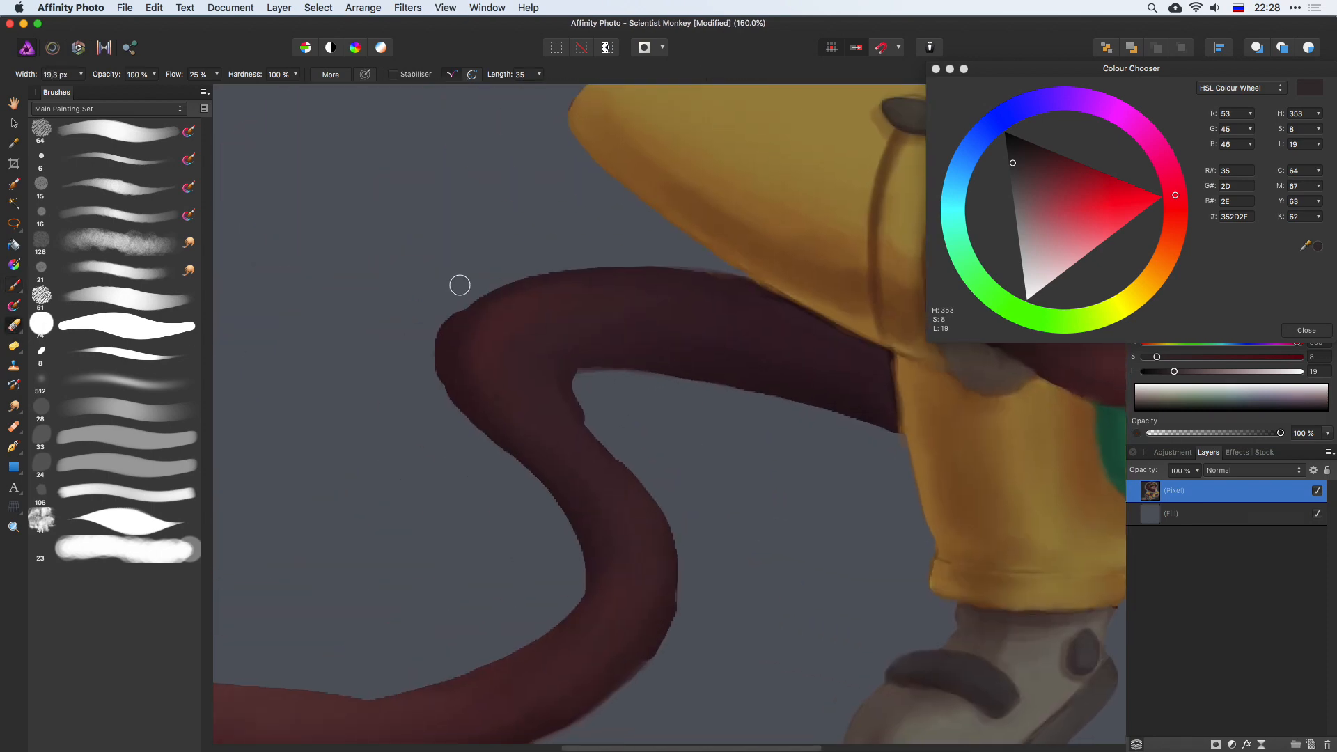
{"action": "mouse_move", "coordinate": [460, 285]}
{"action": "left_mouse_down"}
{"action": "mouse_move", "coordinate": [431, 357]}
{"action": "mouse_move", "coordinate": [451, 297]}
{"action": "mouse_move", "coordinate": [439, 389]}
{"action": "mouse_move", "coordinate": [456, 424]}
{"action": "left_mouse_up"}
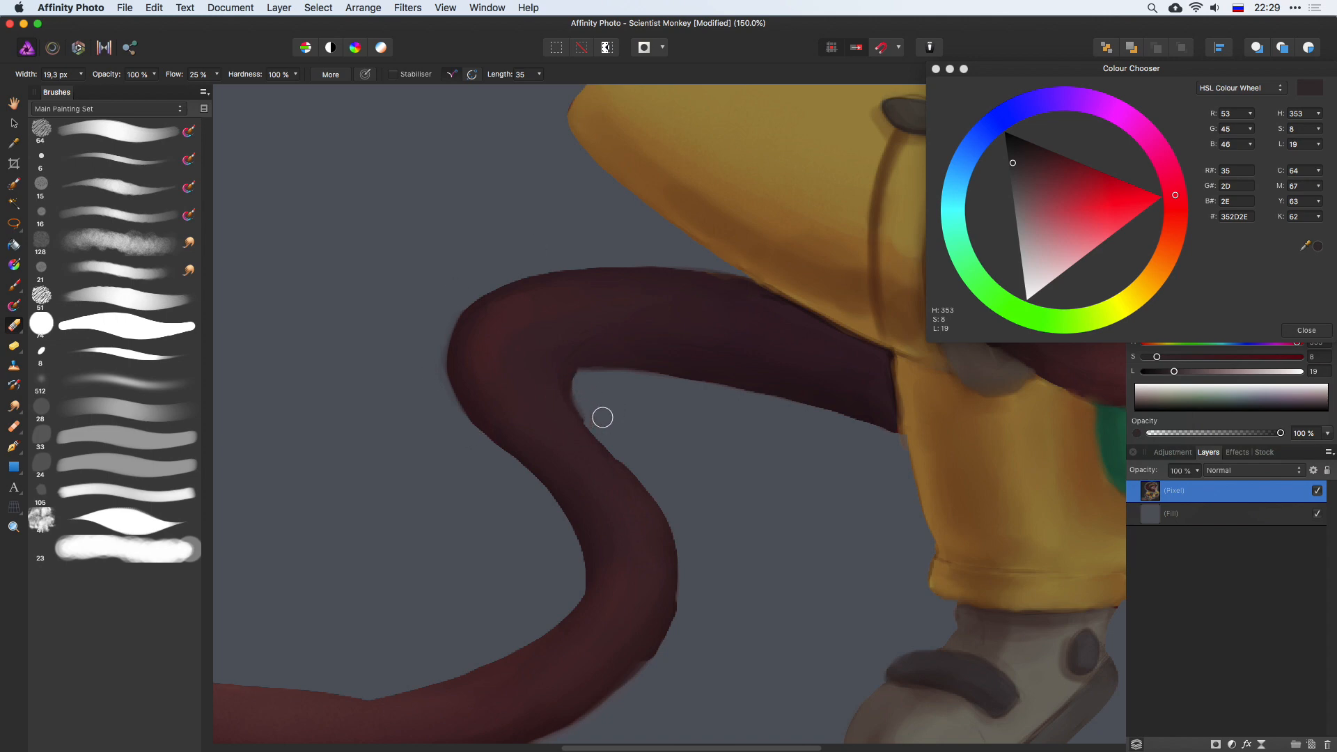
Step: Fill the notch inside the tail's upper bend with sampled dark maroons, raising the Paint Brush opacity to 92%
{"action": "key", "text": "b"}
{"action": "left_click", "coordinate": [561, 382], "text": "alt"}
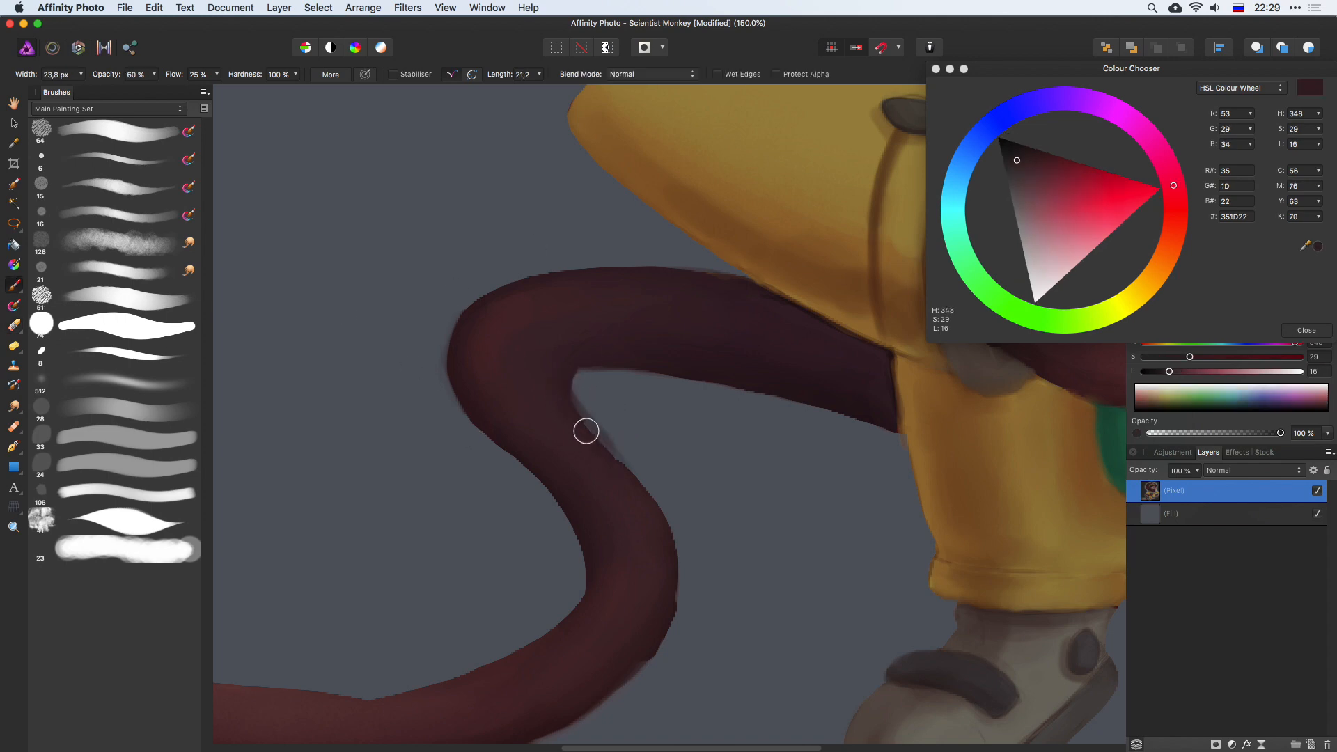
{"action": "left_click_drag", "start_coordinate": [558, 392], "coordinate": [575, 381]}
{"action": "left_click_drag", "start_coordinate": [153, 76], "coordinate": [195, 76]}
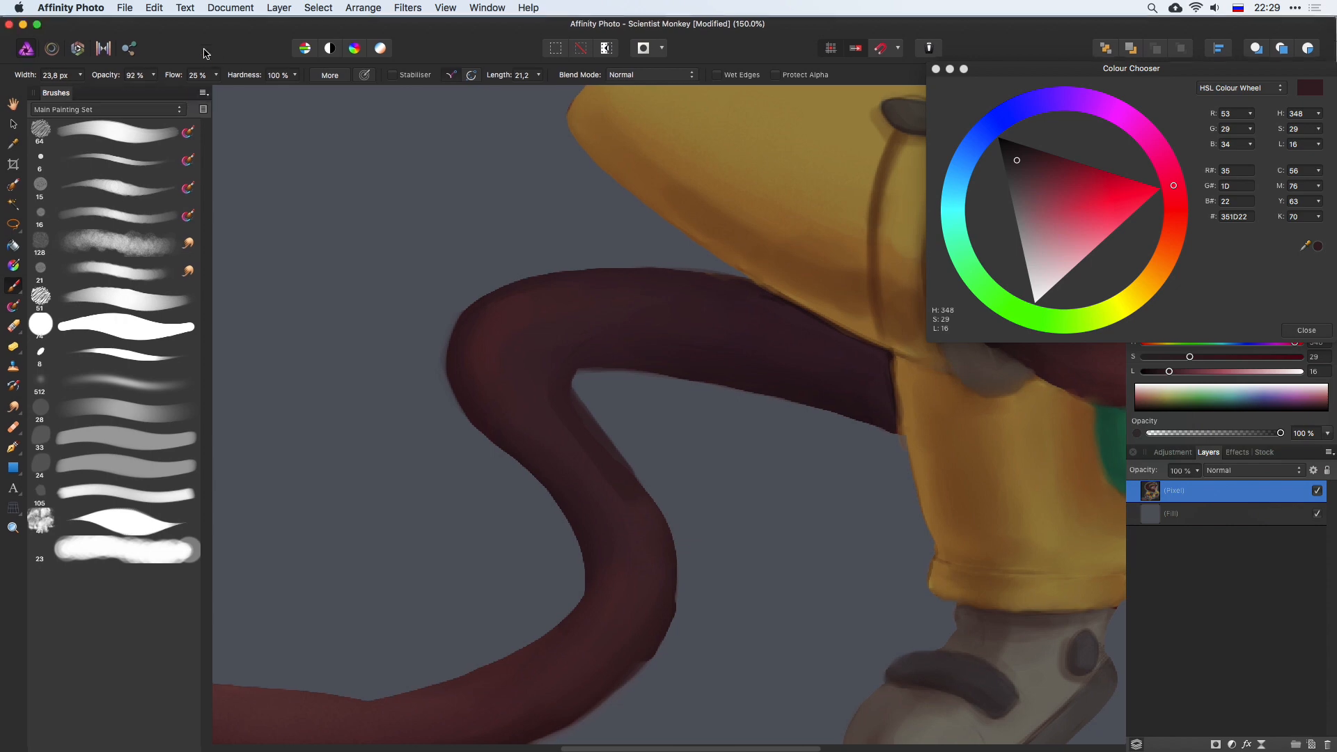
{"action": "left_click_drag", "start_coordinate": [590, 417], "coordinate": [569, 416]}
{"action": "left_click", "coordinate": [549, 407], "text": "alt"}
{"action": "mouse_move", "coordinate": [625, 504]}
{"action": "left_mouse_down"}
{"action": "mouse_move", "coordinate": [576, 451]}
{"action": "mouse_move", "coordinate": [602, 483]}
{"action": "left_mouse_up"}
Step: Smooth the upper tail beside the yellow trousers with sampled dark maroons, using a 27.6 px brush at 98% hardness
{"action": "left_click_drag", "start_coordinate": [581, 343], "coordinate": [572, 343]}
{"action": "left_click", "coordinate": [592, 348], "text": "alt"}
{"action": "left_click", "coordinate": [755, 316], "text": "alt"}
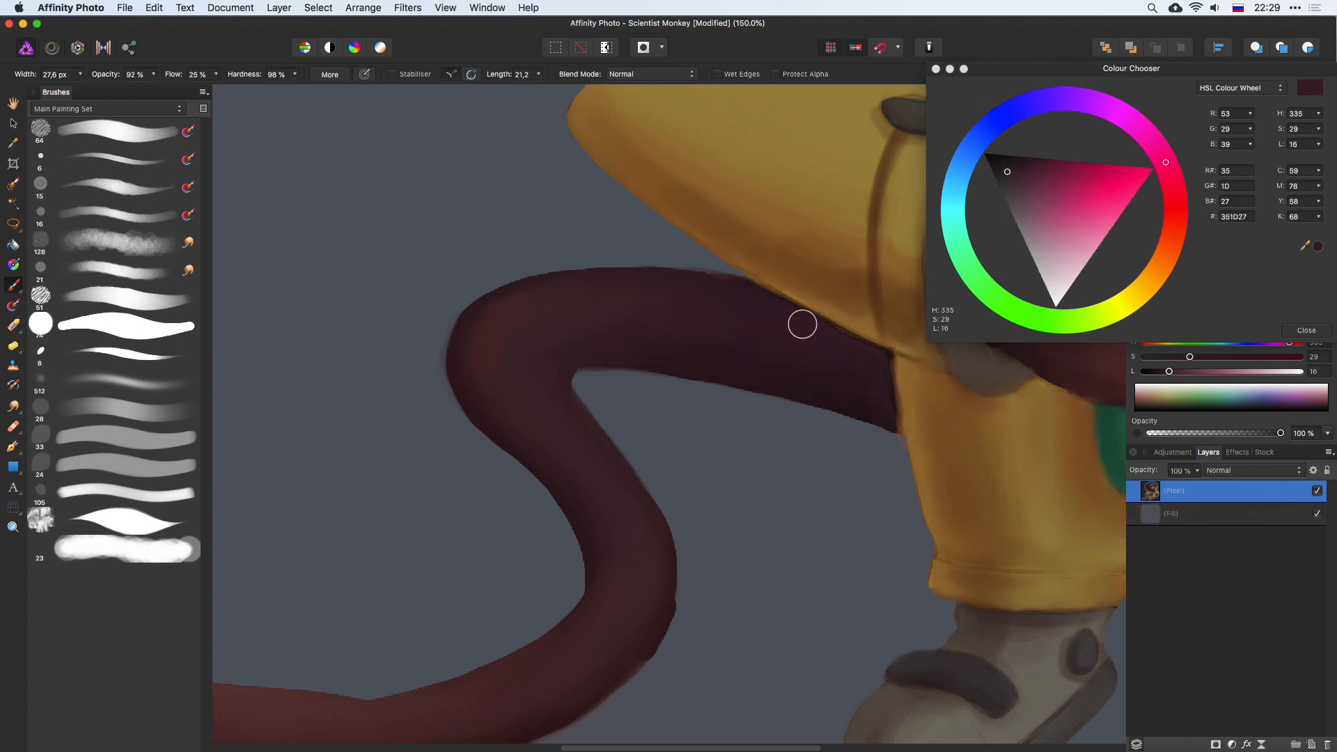
Step: Smooth the shading and edges of the tail's middle curve with sampled maroon tones at a 27.6 px brush width
{"action": "left_click_drag", "start_coordinate": [621, 444], "coordinate": [686, 261]}
{"action": "left_click", "coordinate": [656, 348], "text": "alt"}
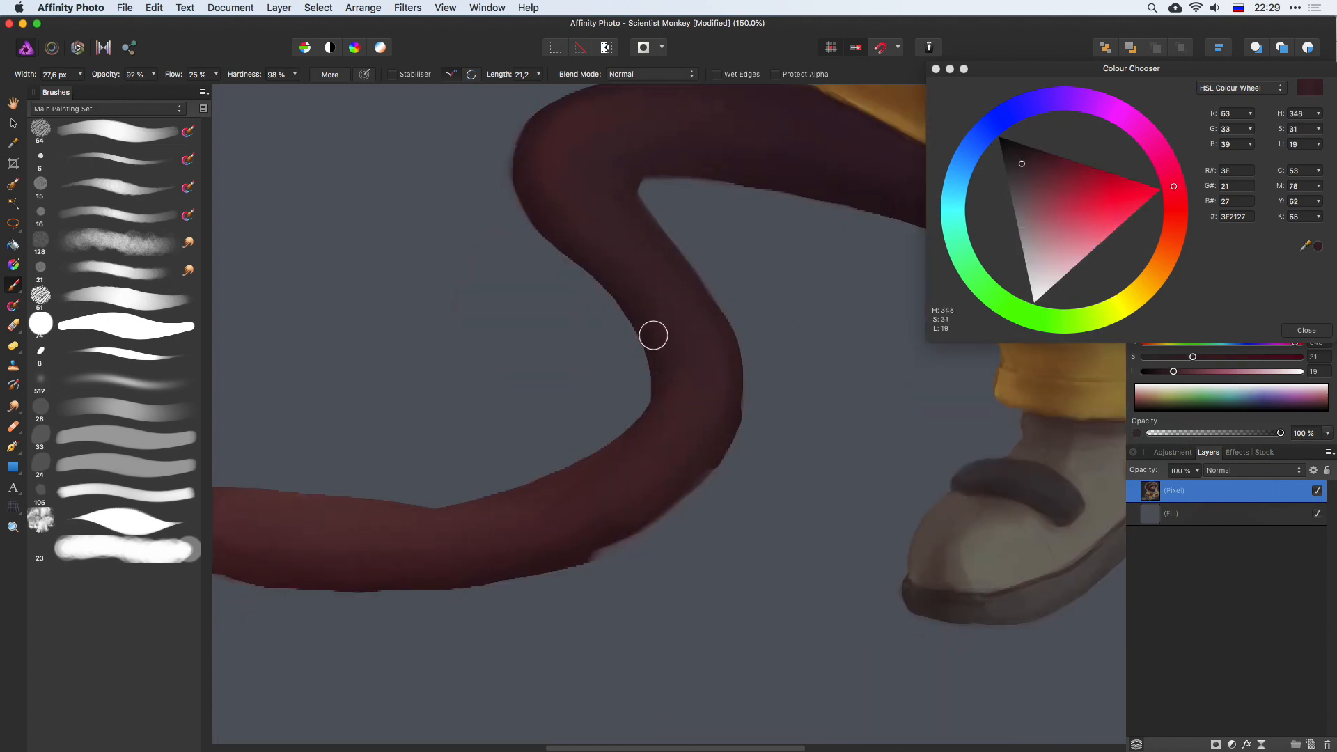
{"action": "left_click", "coordinate": [663, 410], "text": "alt"}
{"action": "mouse_move", "coordinate": [663, 410]}
{"action": "left_mouse_down"}
{"action": "mouse_move", "coordinate": [669, 316]}
{"action": "mouse_move", "coordinate": [681, 328]}
{"action": "left_mouse_up"}
{"action": "left_click", "coordinate": [667, 412], "text": "alt"}
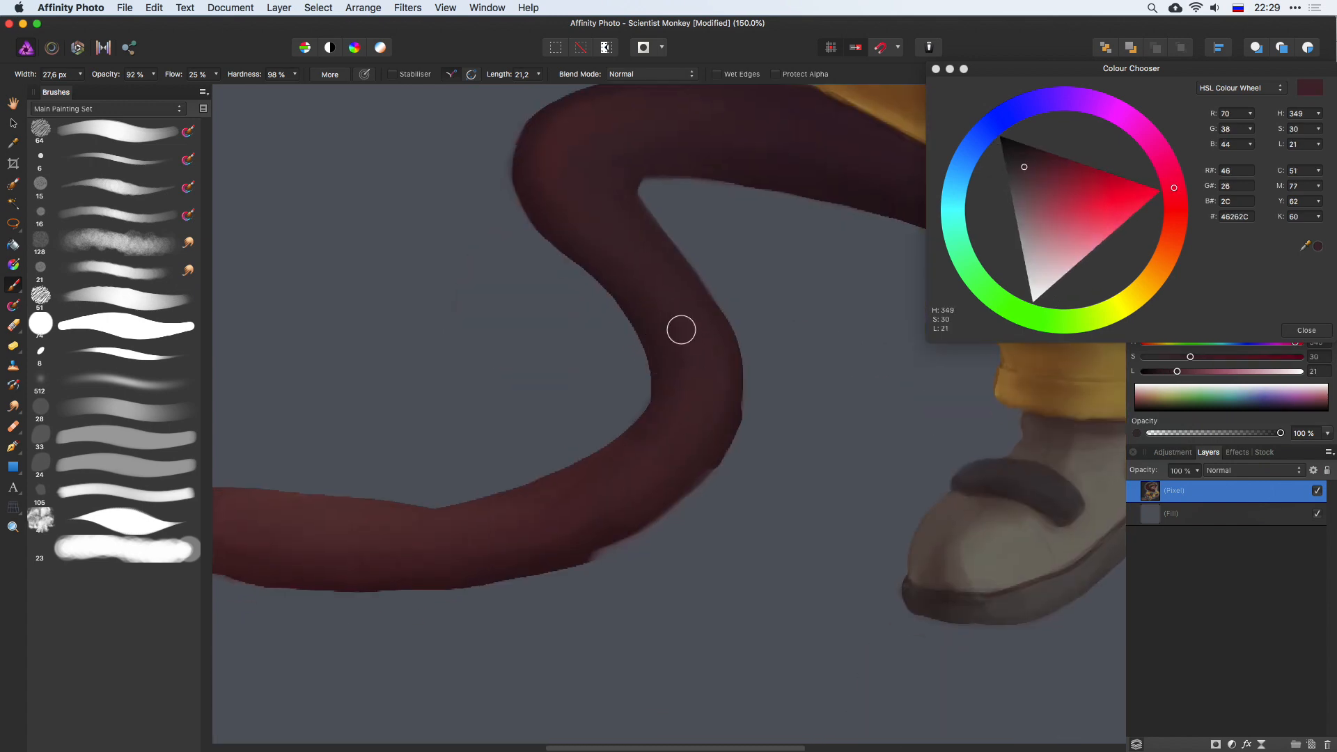
{"action": "left_click", "coordinate": [723, 390], "text": "alt"}
{"action": "mouse_move", "coordinate": [669, 487]}
{"action": "left_mouse_down"}
{"action": "mouse_move", "coordinate": [701, 467]}
{"action": "mouse_move", "coordinate": [733, 391]}
{"action": "mouse_move", "coordinate": [728, 350]}
{"action": "left_mouse_up"}
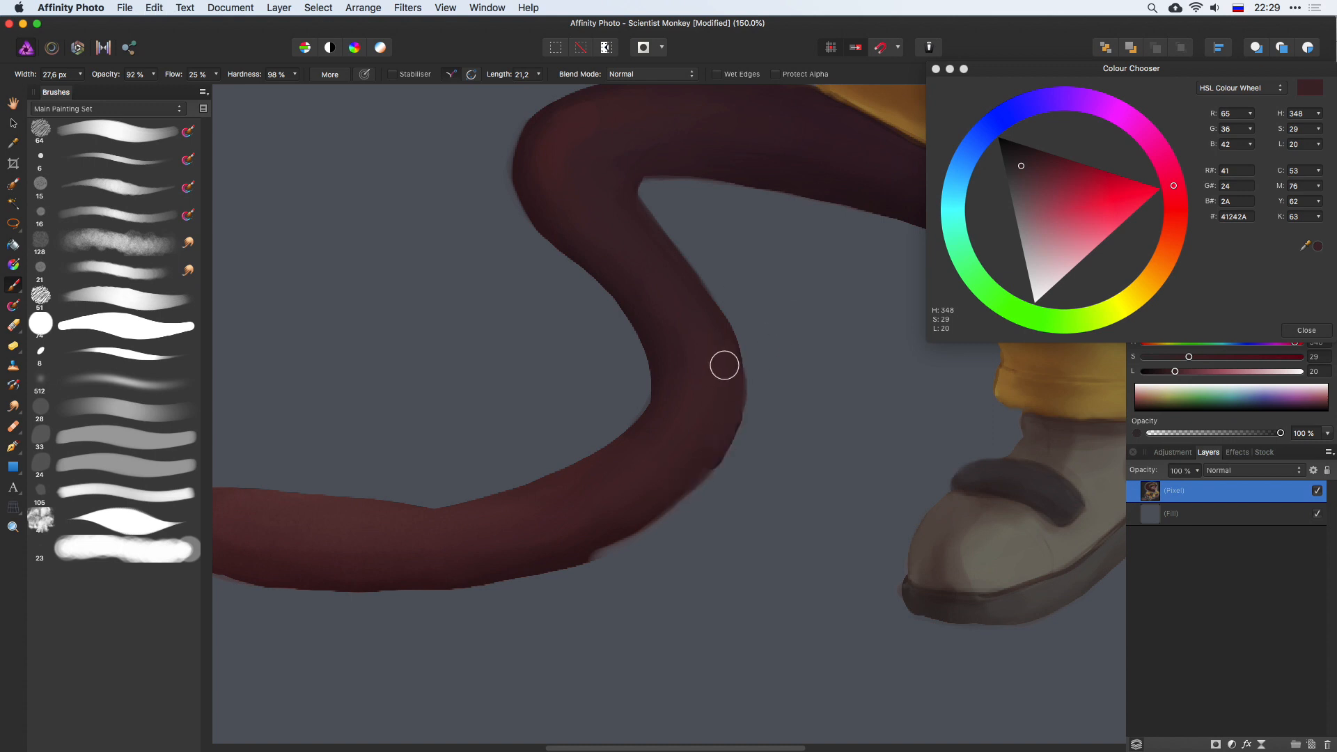
Step: Repaint the outer underside of the tail's lower curve with sampled maroons to even out its contour
{"action": "left_click", "coordinate": [593, 546], "text": "alt"}
{"action": "left_click_drag", "start_coordinate": [558, 554], "coordinate": [709, 437]}
{"action": "left_click", "coordinate": [638, 482], "text": "alt"}
{"action": "left_click_drag", "start_coordinate": [638, 483], "coordinate": [560, 540]}
{"action": "mouse_move", "coordinate": [723, 408]}
{"action": "left_mouse_down"}
{"action": "mouse_move", "coordinate": [671, 484]}
{"action": "mouse_move", "coordinate": [596, 538]}
{"action": "left_mouse_up"}
Step: Fill the dip in the upper edge of the tail's end section with sampled red-brown, using an 11.9 px brush
{"action": "left_click_drag", "start_coordinate": [696, 383], "coordinate": [872, 333]}
{"action": "key", "text": "["}
{"action": "key", "text": "["}
{"action": "key", "text": "["}
{"action": "key", "text": "["}
{"action": "key", "text": "["}
{"action": "key", "text": "["}
{"action": "key", "text": "["}
{"action": "key", "text": "["}
{"action": "left_click", "coordinate": [911, 328], "text": "alt"}
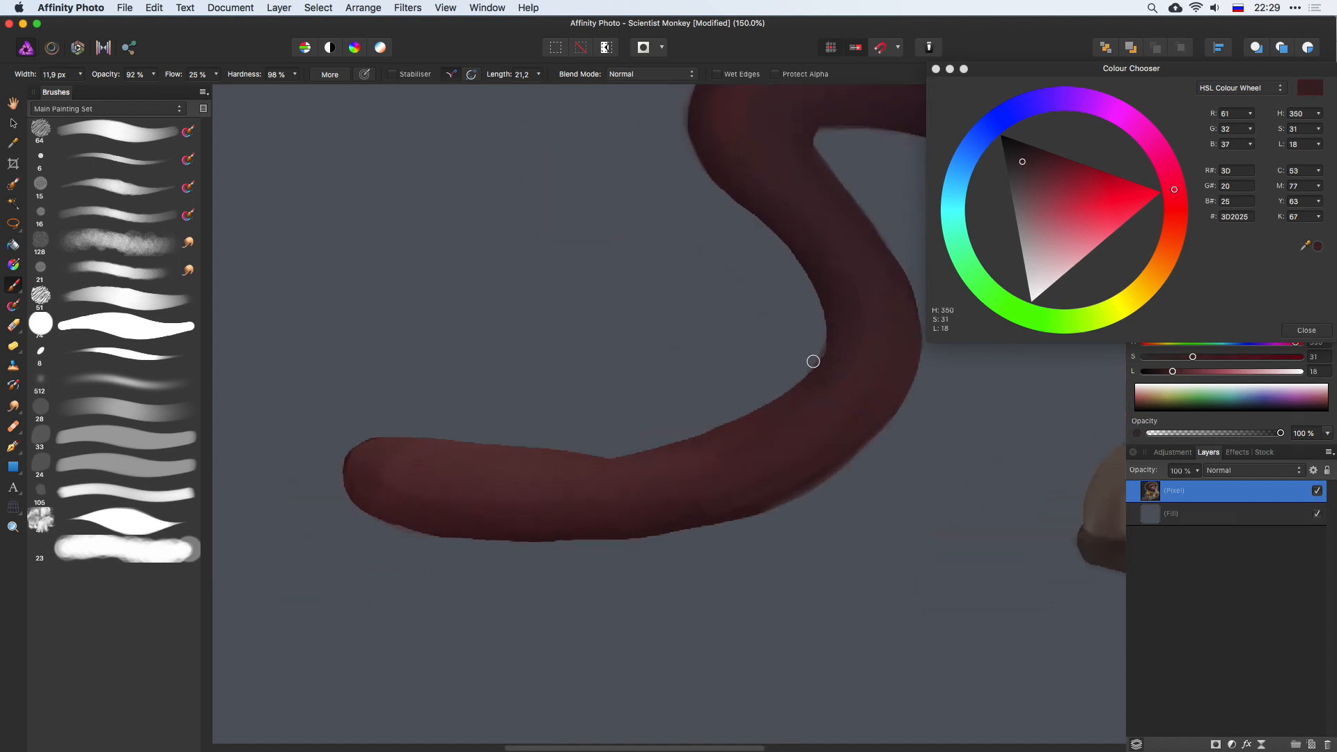
{"action": "left_click", "coordinate": [596, 467], "text": "alt"}
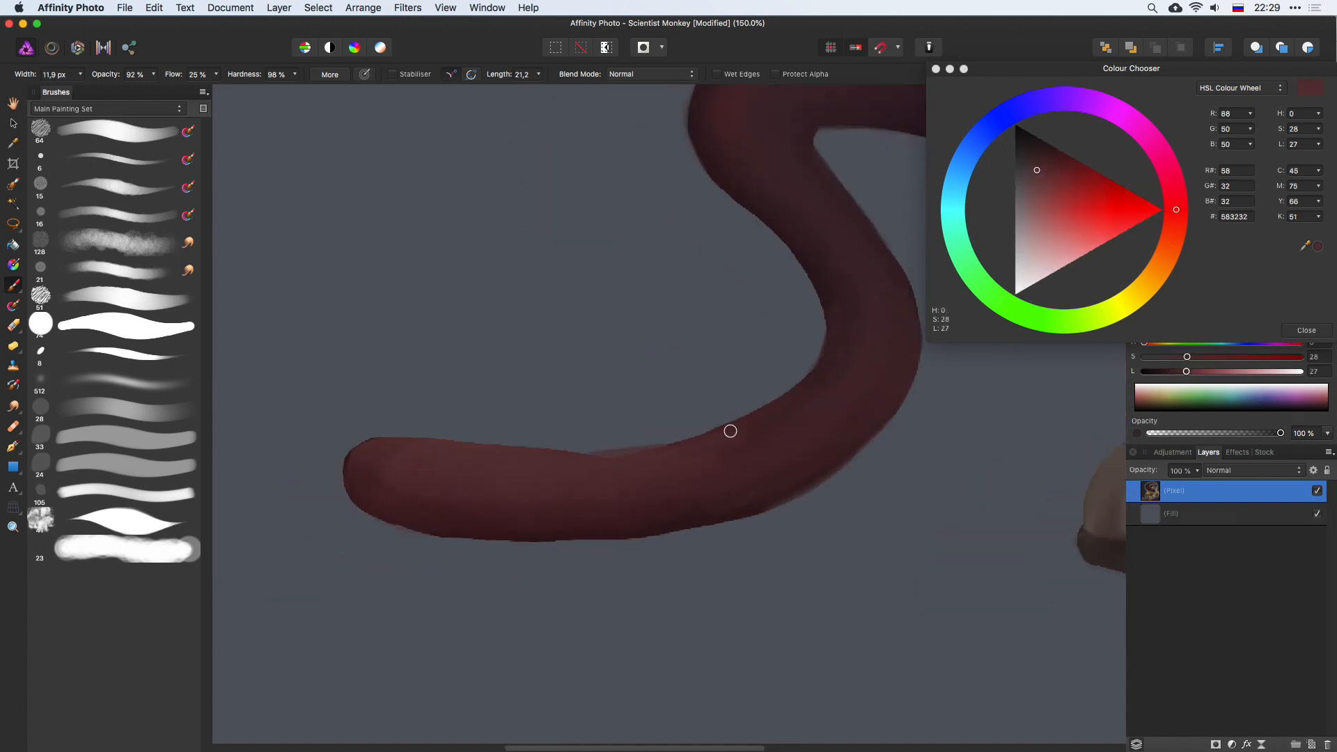
Step: Round the tail tip and darken the tail's underside with sampled maroons, using a 19 px brush
{"action": "key", "text": "]"}
{"action": "key", "text": "]"}
{"action": "key", "text": "]"}
{"action": "key", "text": "]"}
{"action": "key", "text": "]"}
{"action": "left_click", "coordinate": [365, 454], "text": "alt"}
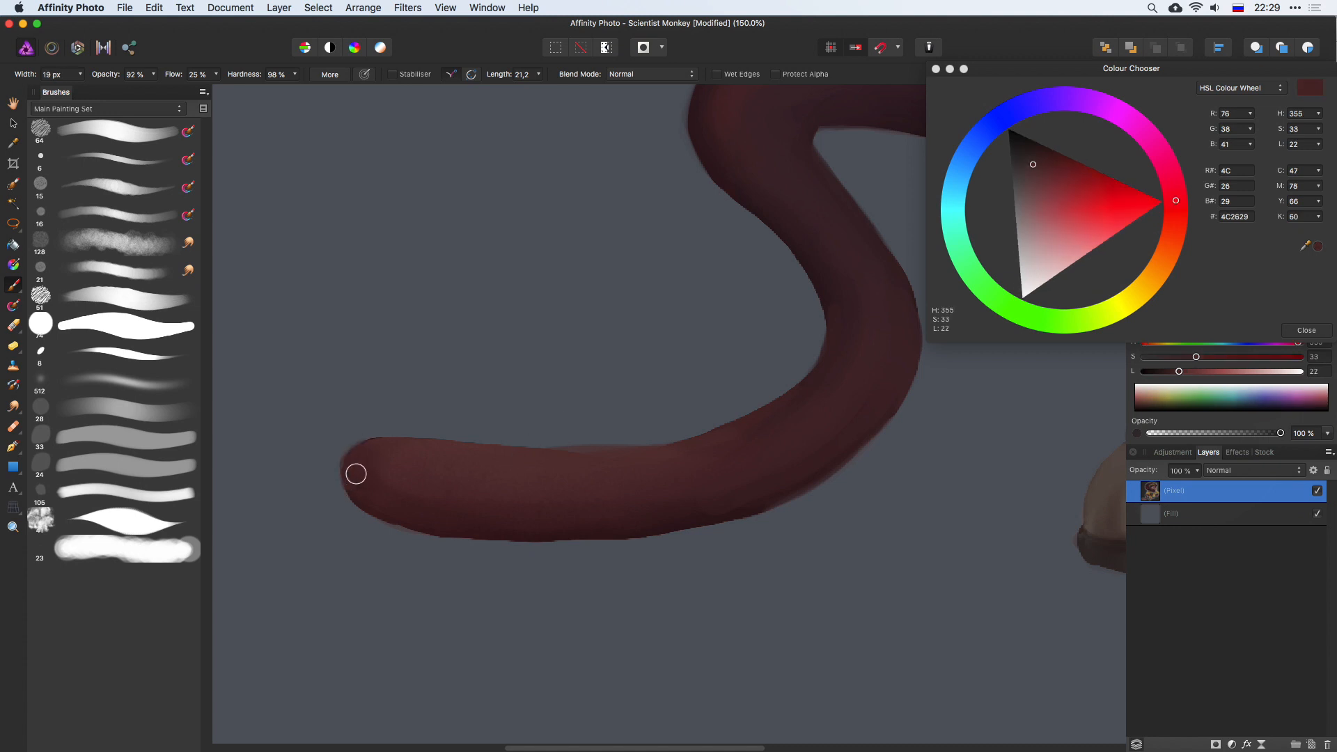
{"action": "left_click", "coordinate": [465, 525], "text": "alt"}
{"action": "mouse_move", "coordinate": [466, 525]}
{"action": "left_mouse_down"}
{"action": "mouse_move", "coordinate": [682, 527]}
{"action": "mouse_move", "coordinate": [749, 503]}
{"action": "left_mouse_up"}
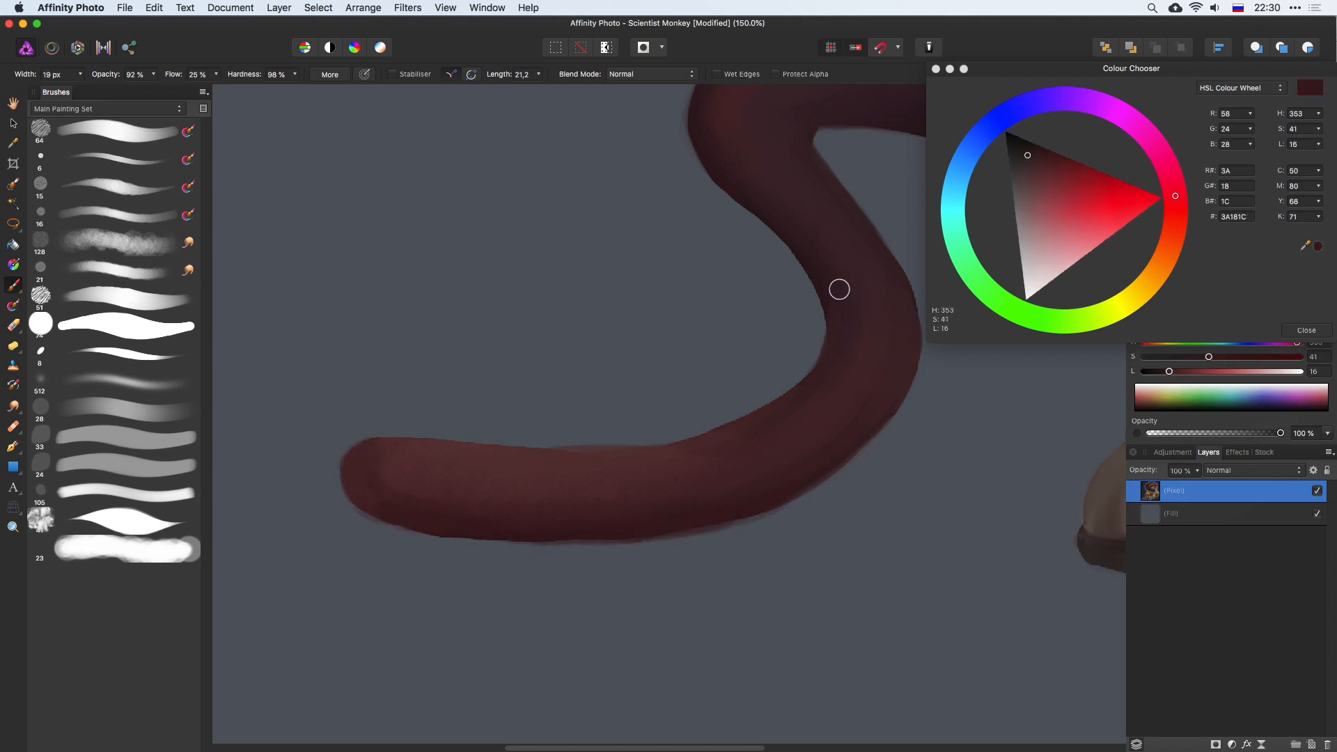
Step: Darken and smooth the inner edge of the tail's lower curve with sampled maroon tones
{"action": "left_click", "coordinate": [730, 177], "text": "alt"}
{"action": "mouse_move", "coordinate": [730, 177]}
{"action": "left_mouse_down"}
{"action": "mouse_move", "coordinate": [788, 241]}
{"action": "mouse_move", "coordinate": [784, 225]}
{"action": "mouse_move", "coordinate": [829, 325]}
{"action": "mouse_move", "coordinate": [815, 376]}
{"action": "mouse_move", "coordinate": [807, 250]}
{"action": "mouse_move", "coordinate": [824, 376]}
{"action": "mouse_move", "coordinate": [696, 447]}
{"action": "left_mouse_up"}
{"action": "left_click", "coordinate": [823, 377], "text": "alt"}
{"action": "left_click", "coordinate": [727, 456], "text": "alt"}
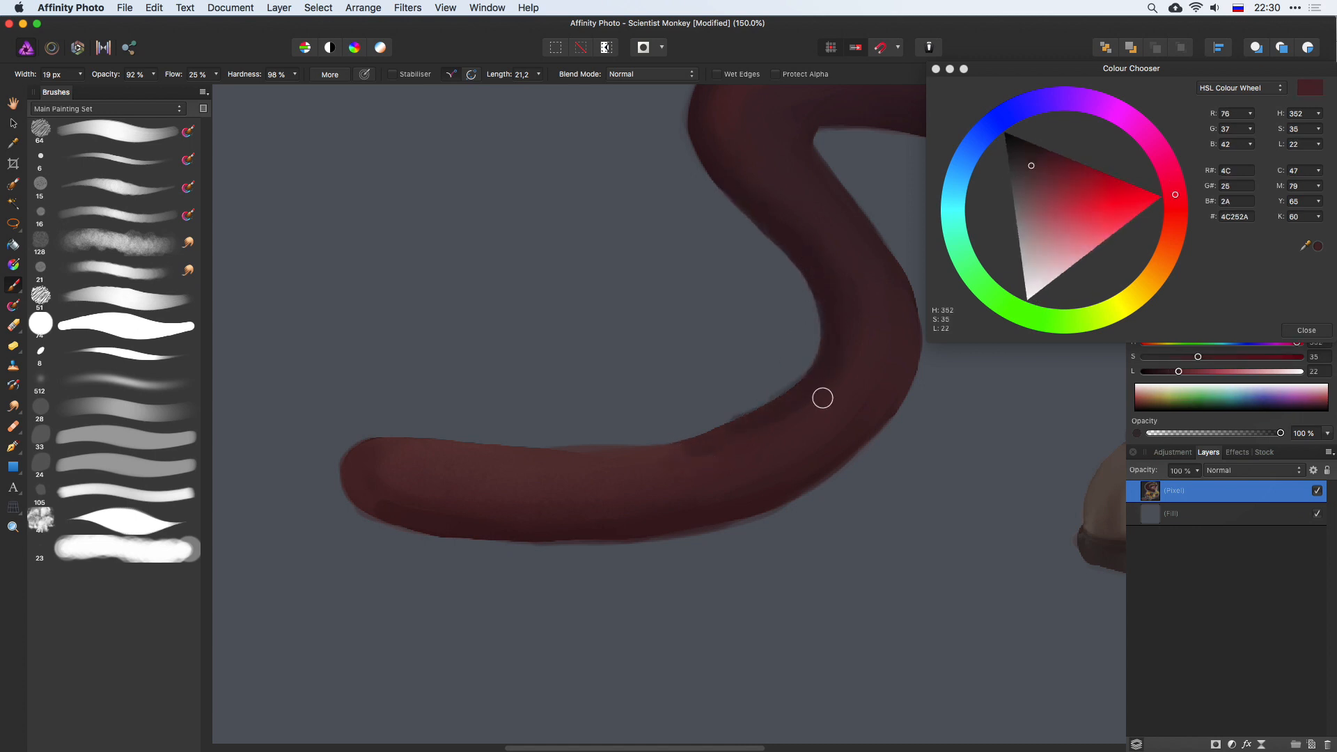
Step: Clean up the grey suit collar's upper edge below the monkey's head with sampled grey-browns at 19 px
{"action": "key", "text": "super+minus"}
{"action": "key", "text": "super+minus"}
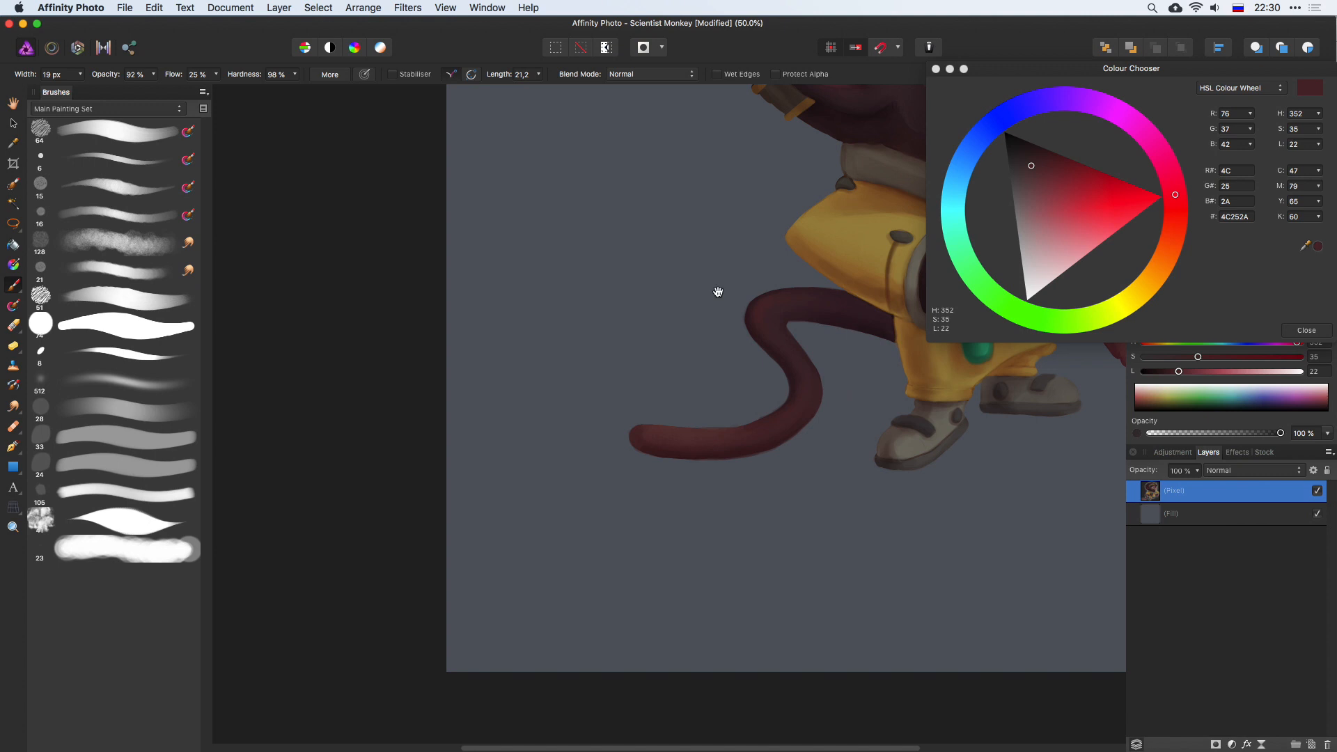
{"action": "left_click_drag", "start_coordinate": [717, 292], "coordinate": [526, 413]}
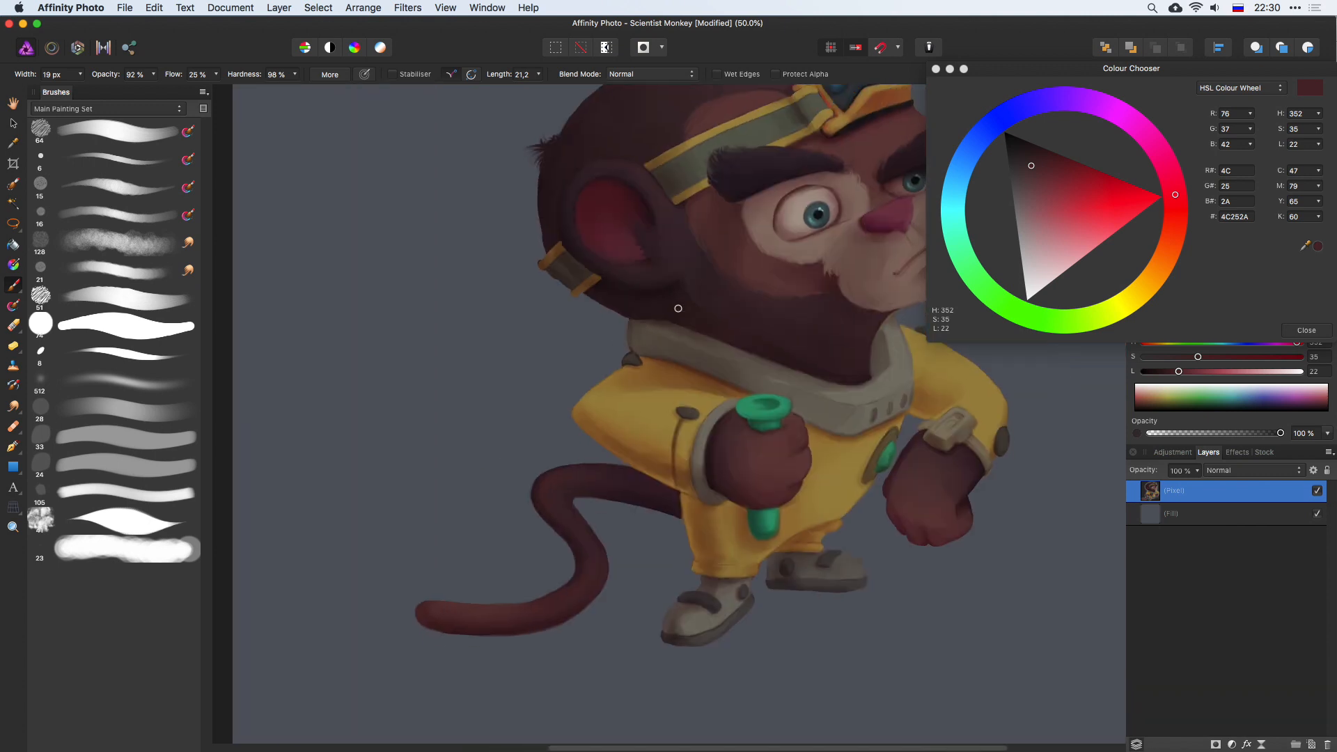
{"action": "key", "text": "super+plus"}
{"action": "key", "text": "super+plus"}
{"action": "key", "text": "super+plus"}
{"action": "left_click_drag", "start_coordinate": [520, 197], "coordinate": [519, 363]}
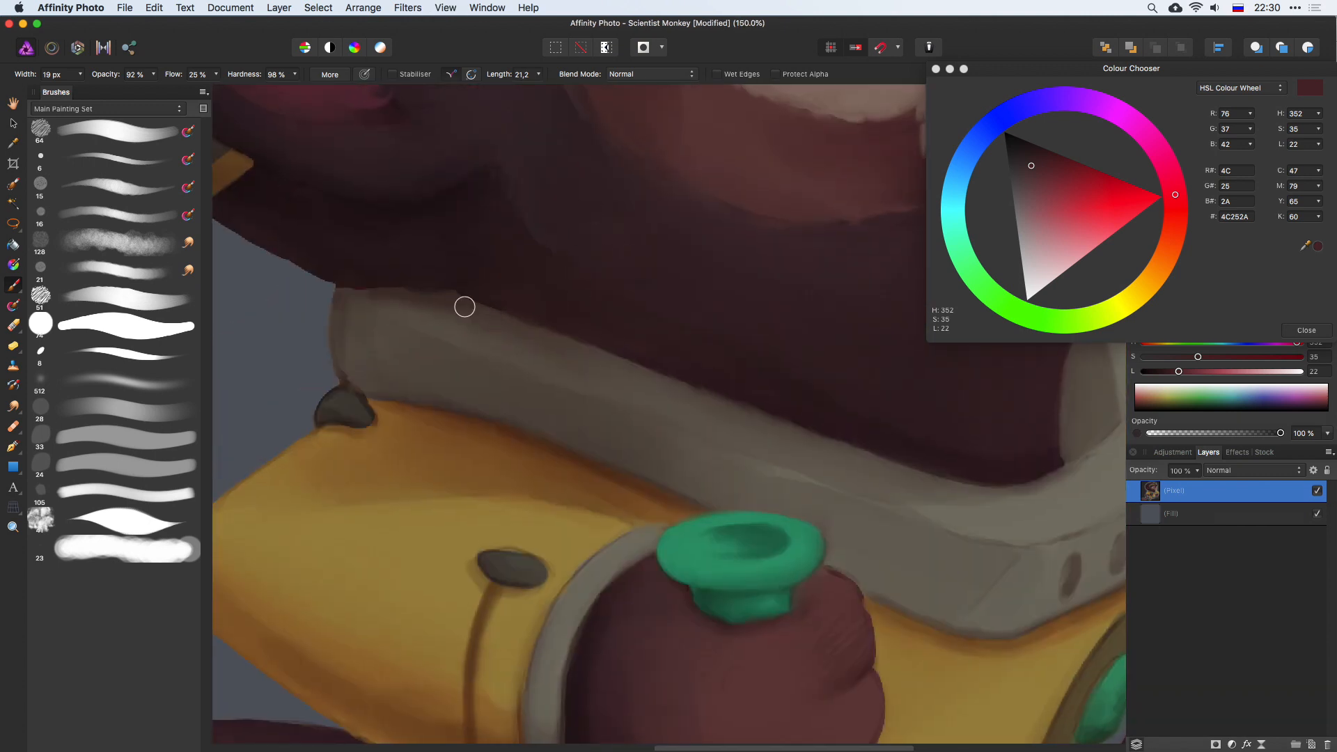
{"action": "left_click", "coordinate": [543, 350], "text": "alt"}
{"action": "left_click_drag", "start_coordinate": [476, 307], "coordinate": [533, 335]}
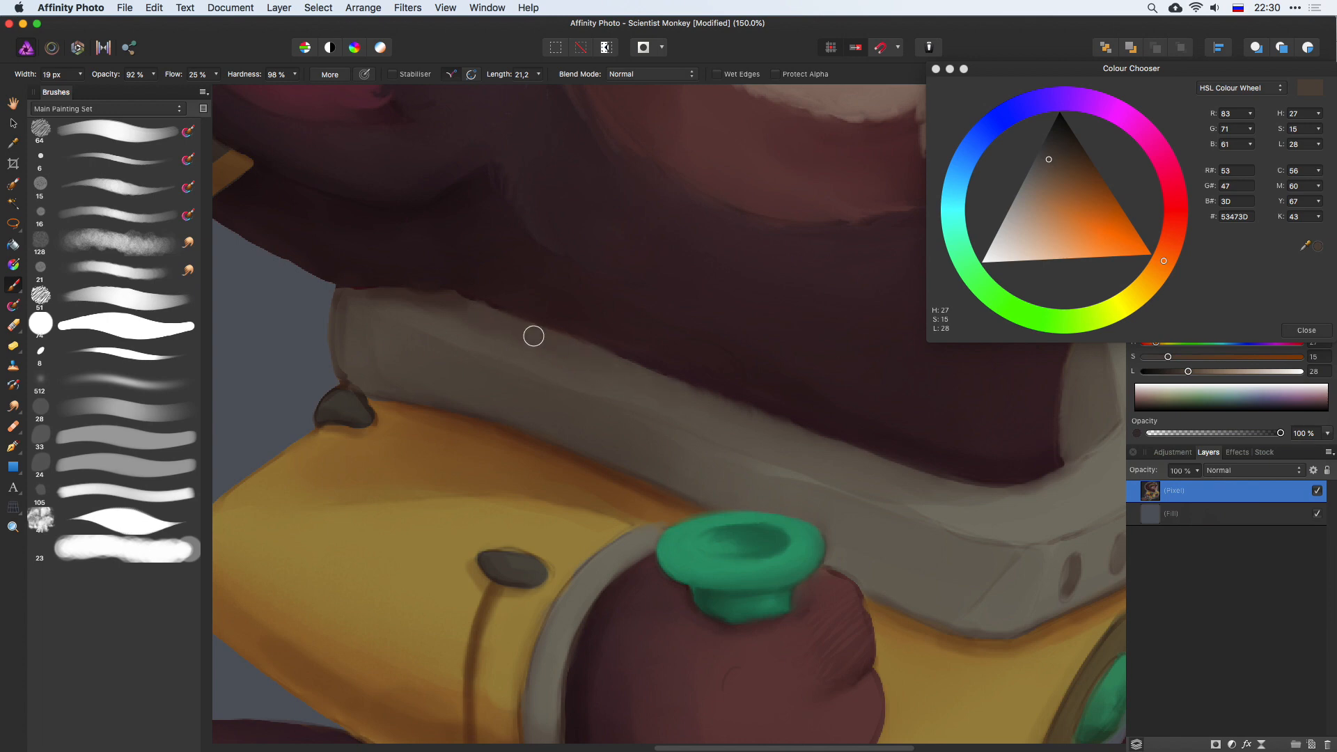
{"action": "left_click", "coordinate": [735, 420], "text": "alt"}
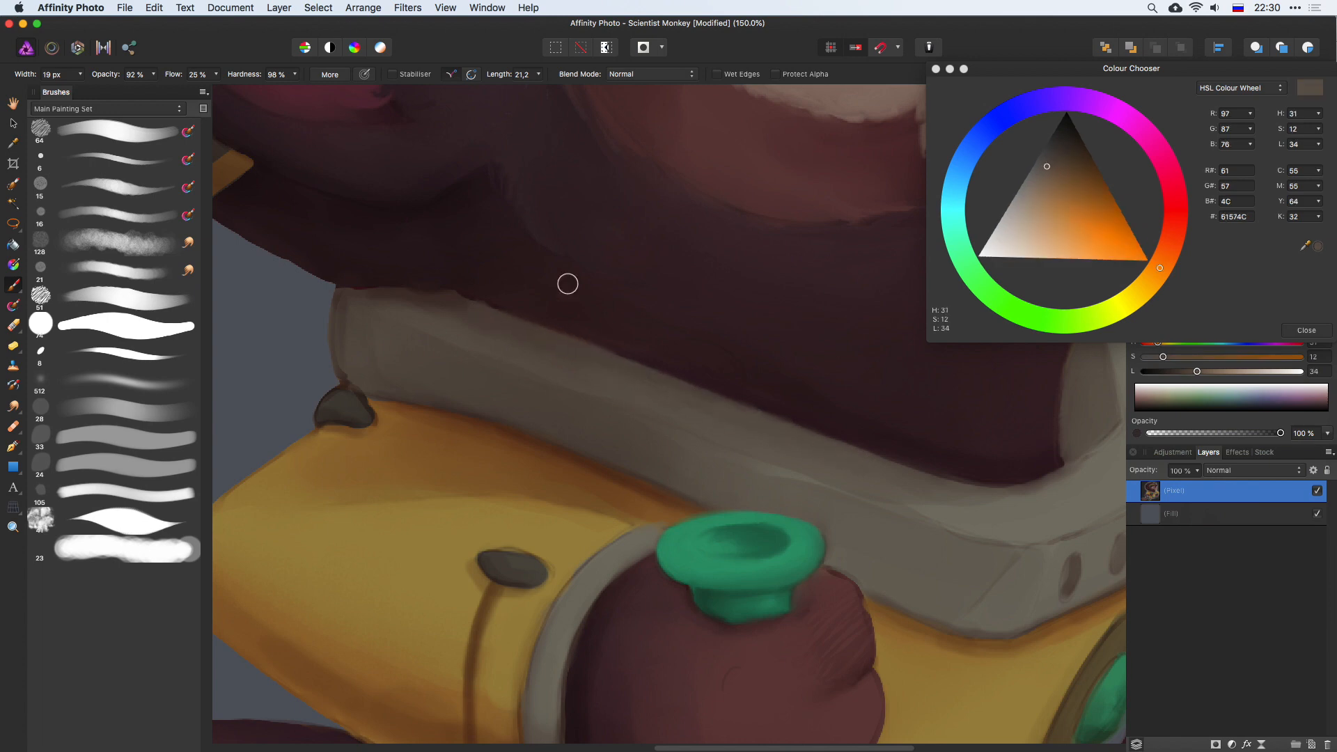
Step: Refine the dark fur edge at the back of the neck above the collar with sampled dark maroons
{"action": "scroll", "coordinate": [567, 283], "scroll_direction": "up", "scroll_amount": 5}
{"action": "scroll", "coordinate": [567, 283], "scroll_direction": "left", "scroll_amount": 5}
{"action": "left_click", "coordinate": [480, 388], "text": "alt"}
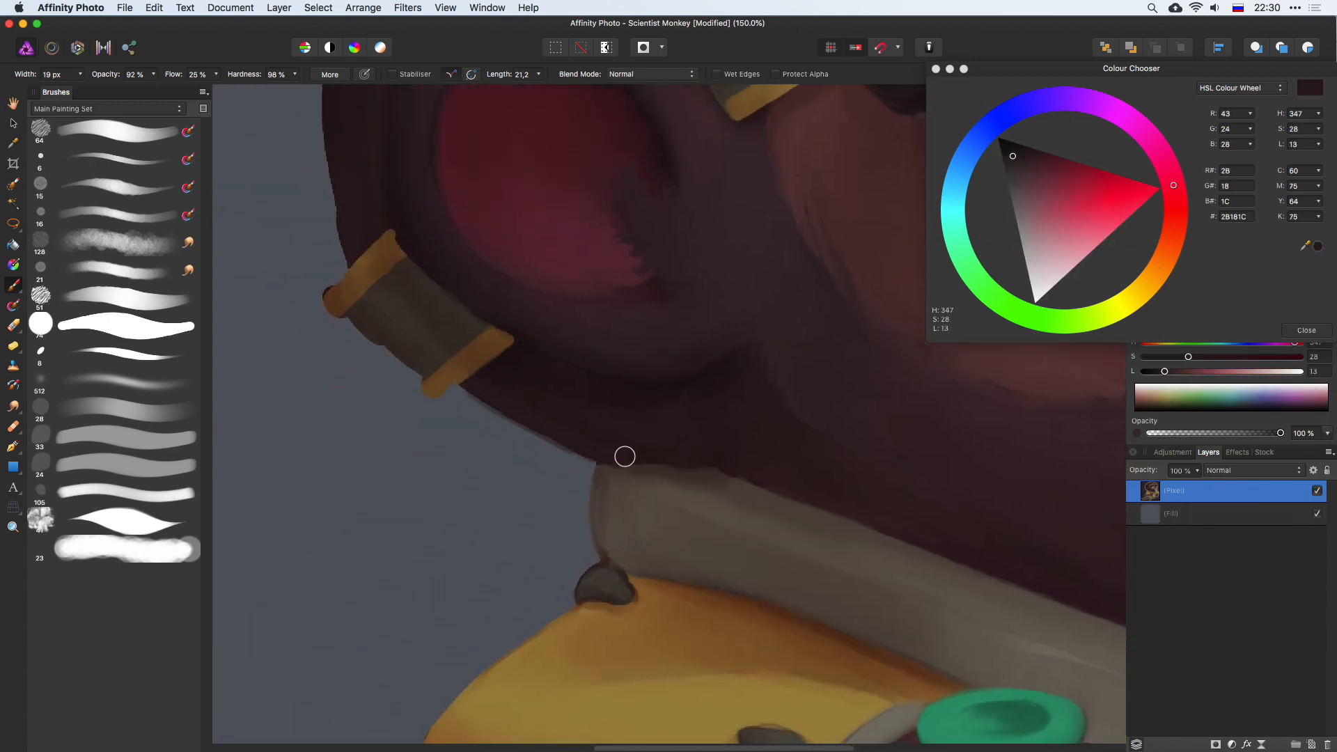
{"action": "left_click", "coordinate": [601, 440], "text": "alt"}
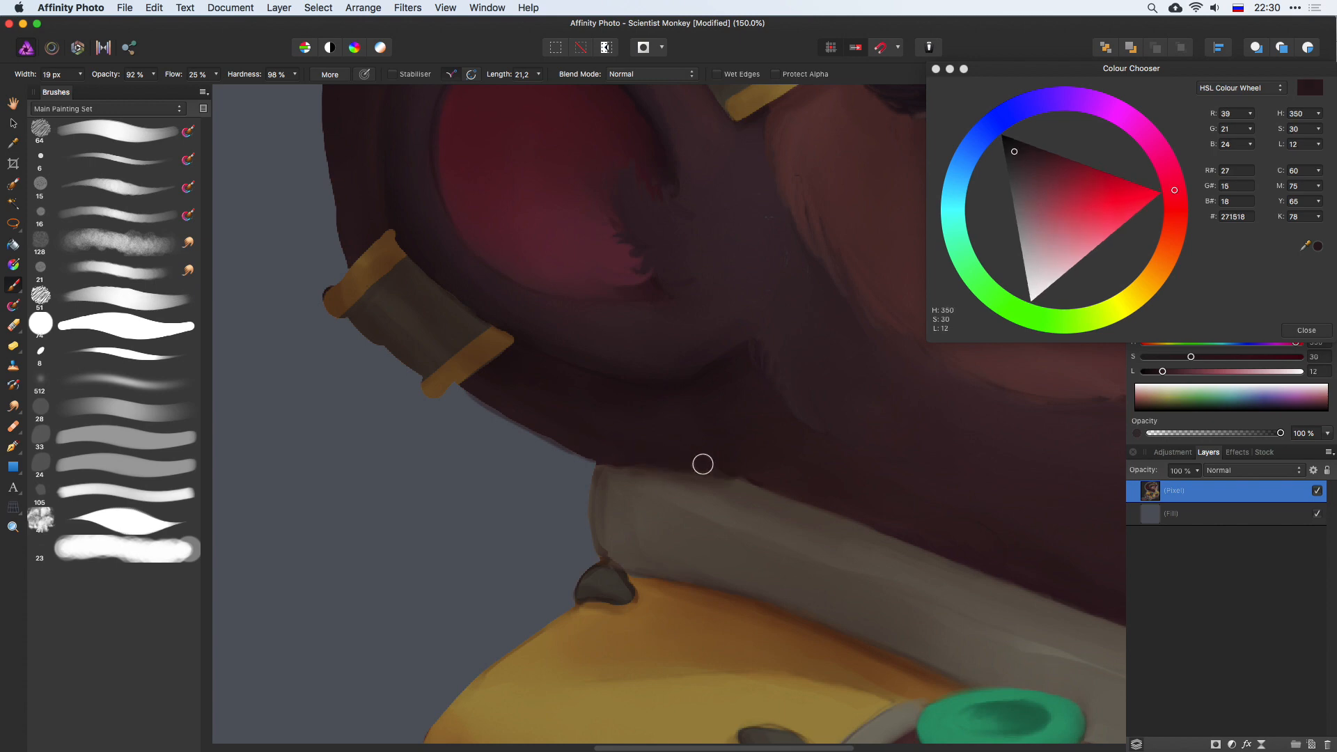
Step: Repaint the lower edge of the strap behind the ear and its gold trims with sampled browns and golds
{"action": "left_click", "coordinate": [378, 311], "text": "alt"}
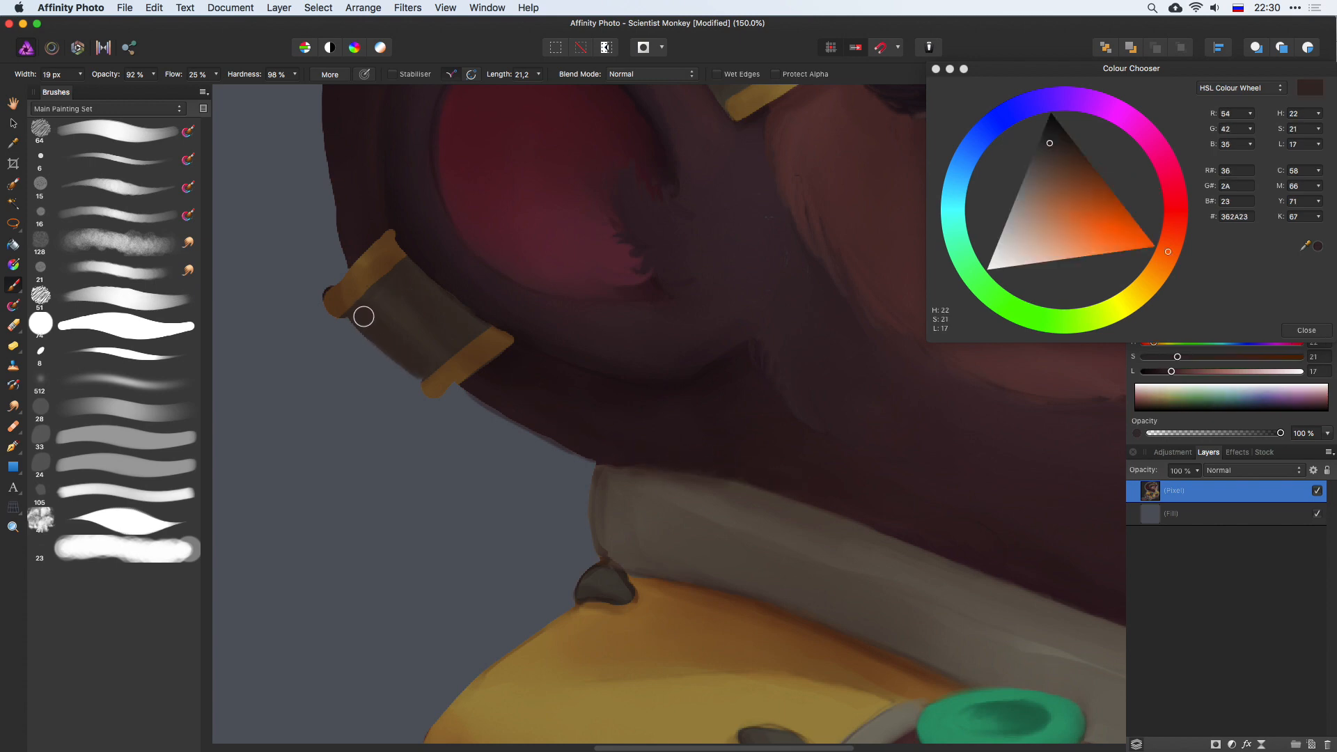
{"action": "left_click_drag", "start_coordinate": [348, 308], "coordinate": [353, 314]}
{"action": "left_click", "coordinate": [457, 364], "text": "alt"}
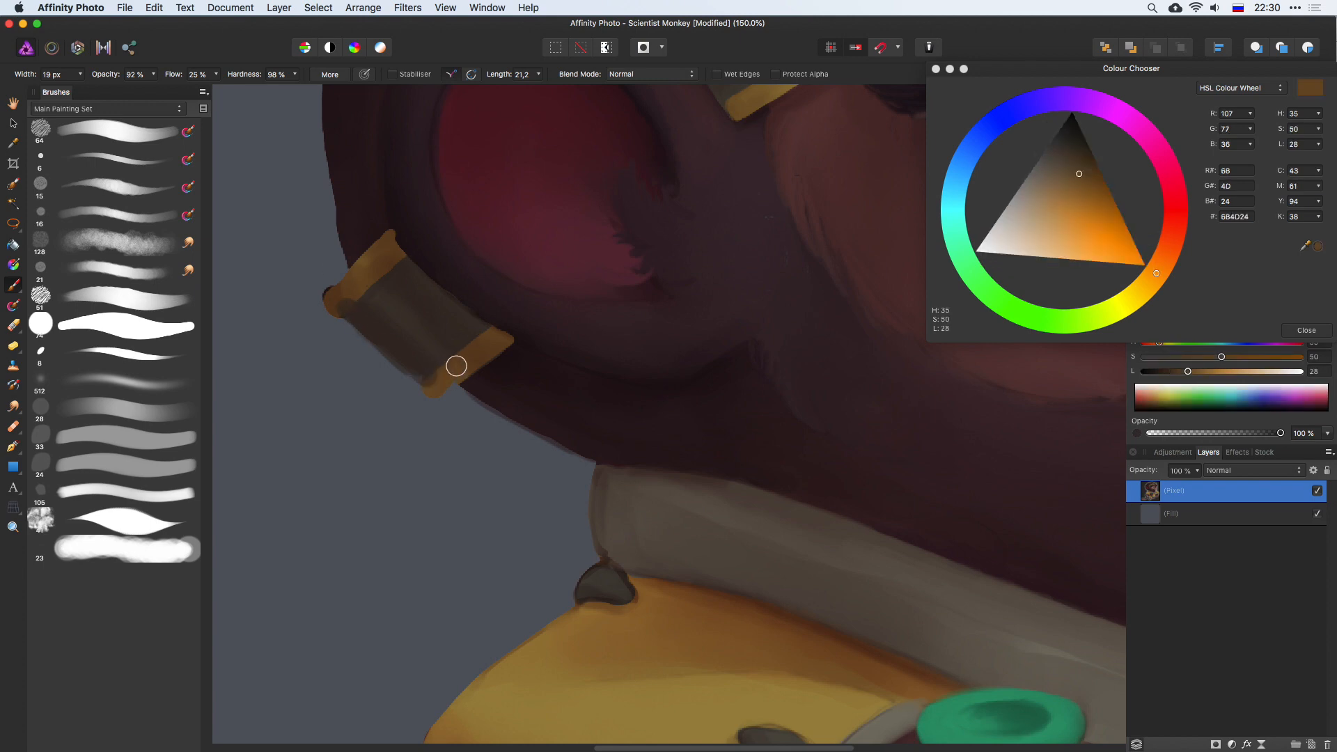
{"action": "left_click", "coordinate": [361, 297], "text": "alt"}
{"action": "left_click", "coordinate": [355, 284], "text": "alt"}
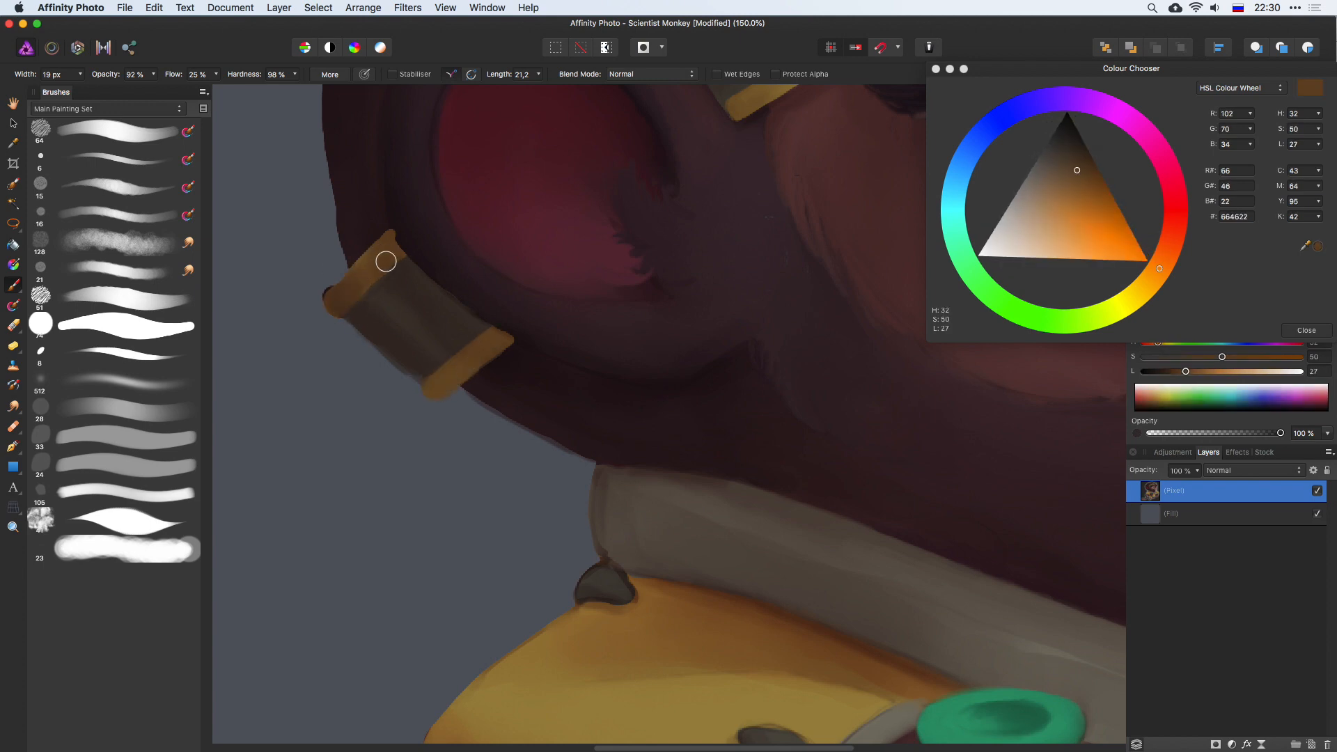
Step: Erase the dark spot beside the rear strap's upper gold trim and touch up the trim ends with sampled brown
{"action": "key", "text": "e"}
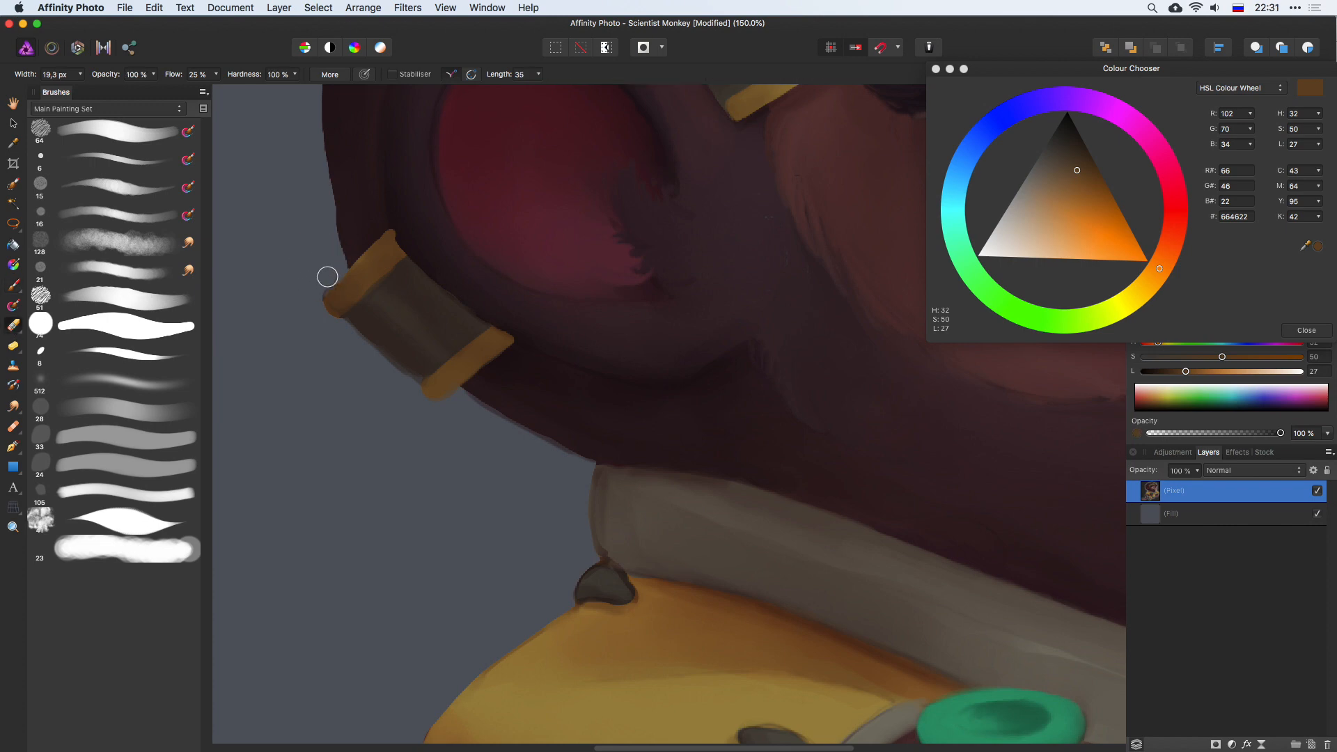
{"action": "left_click", "coordinate": [13, 286]}
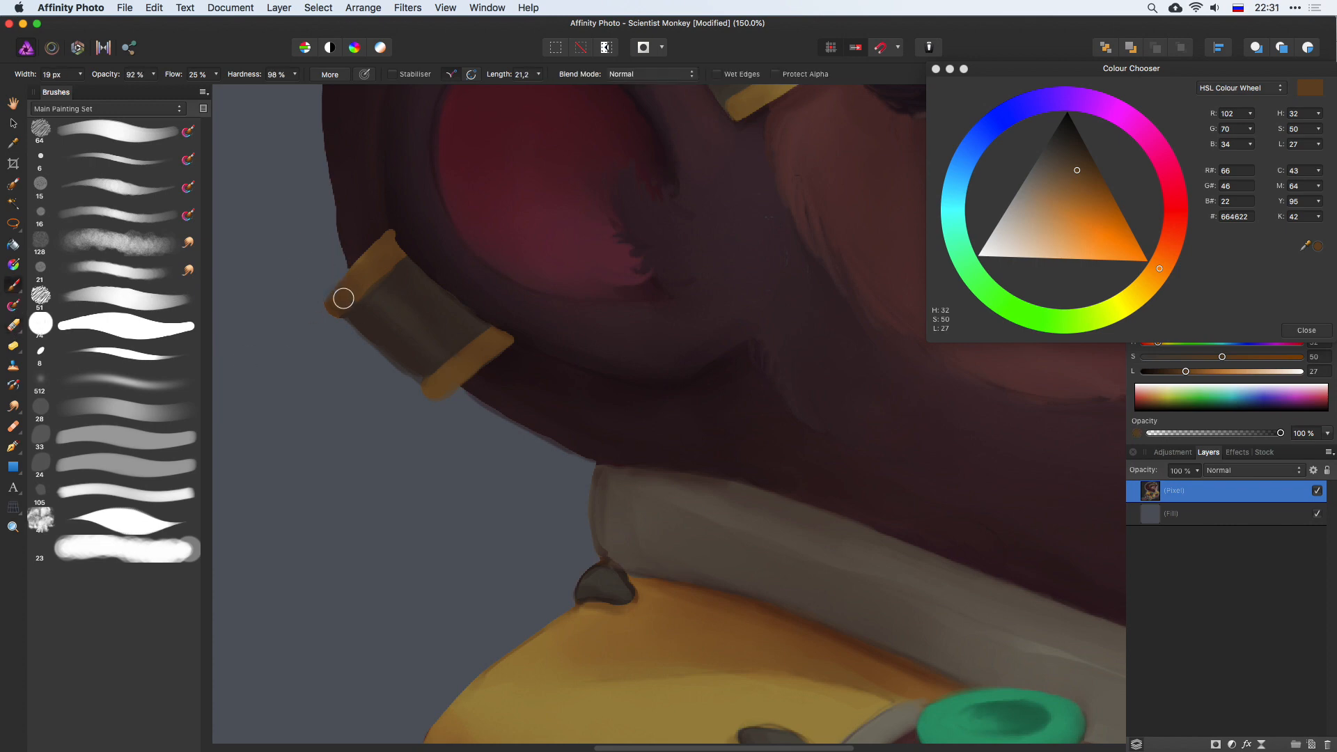
{"action": "left_click", "coordinate": [343, 298], "text": "alt"}
{"action": "left_click_drag", "start_coordinate": [433, 391], "coordinate": [465, 365]}
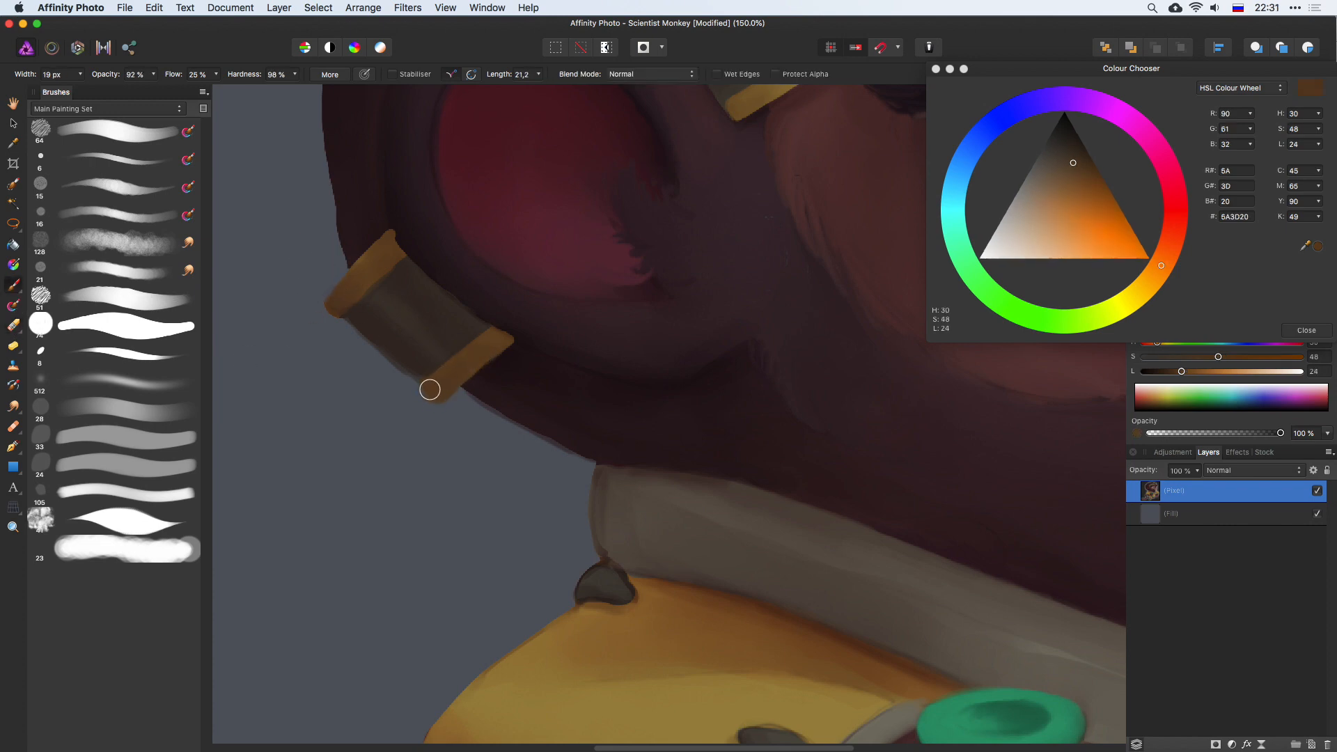
Step: Touch up the dark fur between the rear strap and the ear with sampled dark maroons at 19 px
{"action": "left_click_drag", "start_coordinate": [499, 182], "coordinate": [508, 374]}
{"action": "left_click", "coordinate": [422, 425], "text": "alt"}
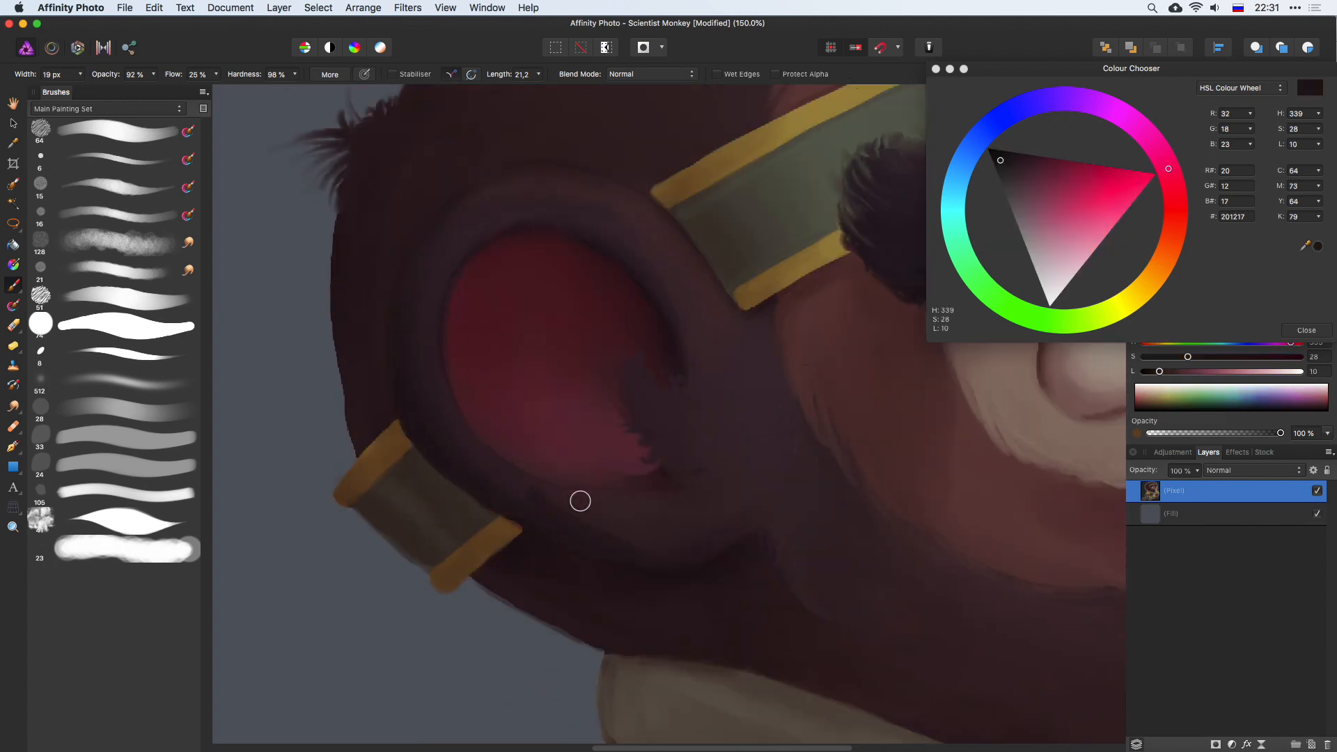
{"action": "left_click", "coordinate": [533, 495], "text": "alt"}
{"action": "scroll", "coordinate": [611, 378], "scroll_direction": "up", "scroll_amount": 5}
{"action": "scroll", "coordinate": [611, 379], "scroll_direction": "left", "scroll_amount": 5}
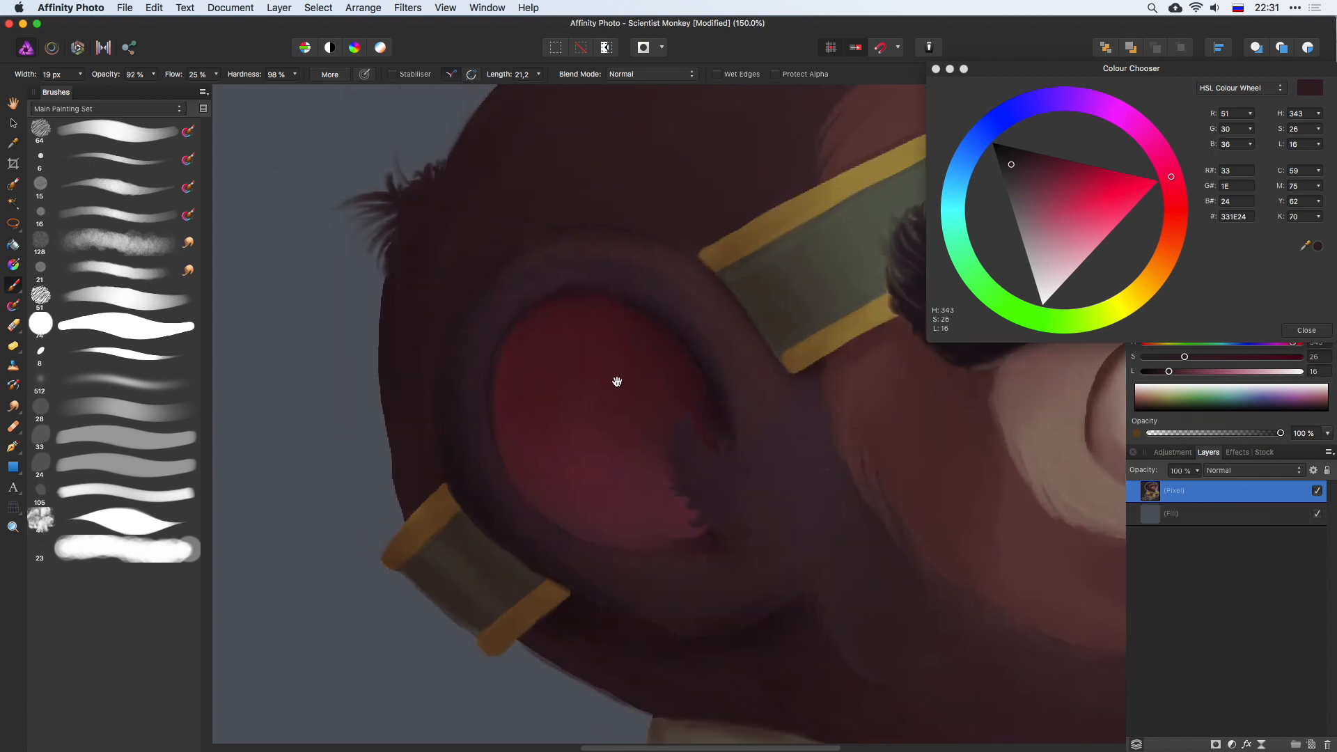
Step: Refine the fur outline at the back and top of the head with sampled dark maroons, and save the document
{"action": "left_click", "coordinate": [498, 429], "text": "alt"}
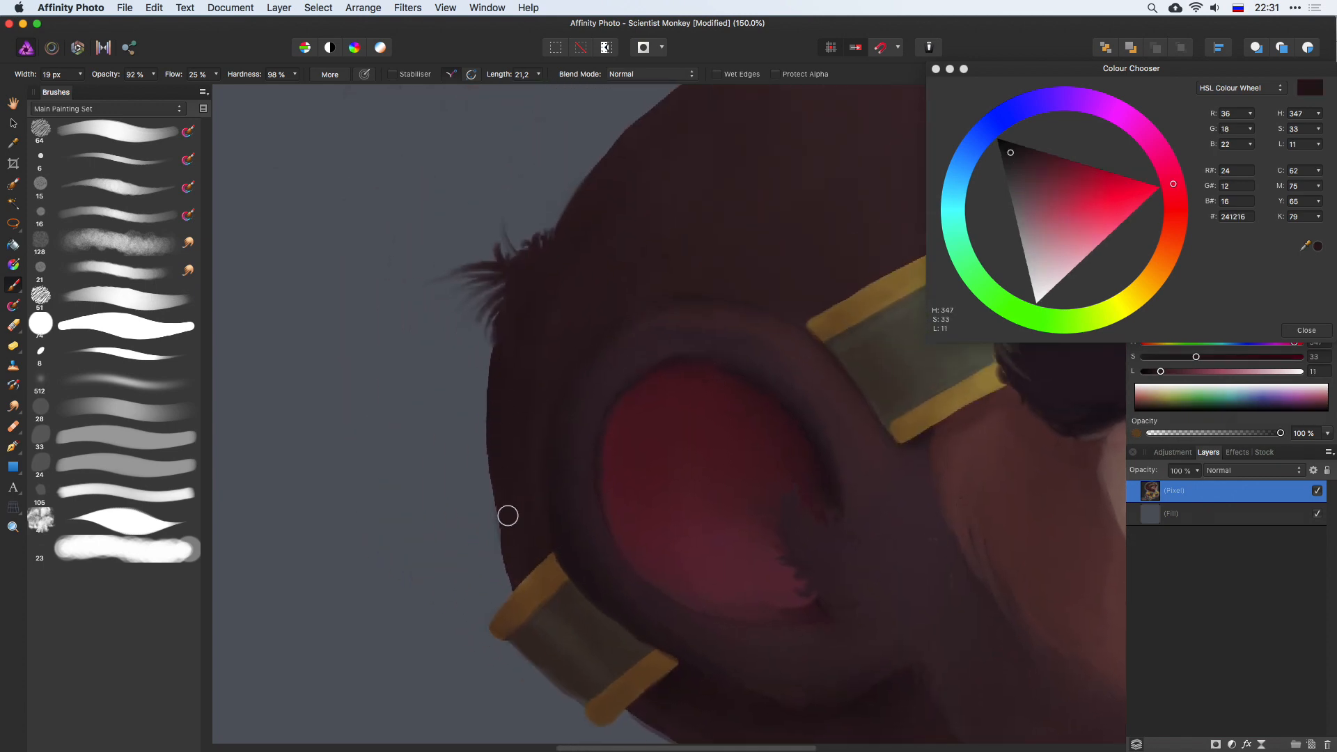
{"action": "mouse_move", "coordinate": [513, 570]}
{"action": "left_mouse_down"}
{"action": "mouse_move", "coordinate": [495, 432]}
{"action": "mouse_move", "coordinate": [502, 352]}
{"action": "left_mouse_up"}
{"action": "scroll", "coordinate": [602, 203], "scroll_direction": "up", "scroll_amount": 5}
{"action": "scroll", "coordinate": [602, 203], "scroll_direction": "right", "scroll_amount": 2}
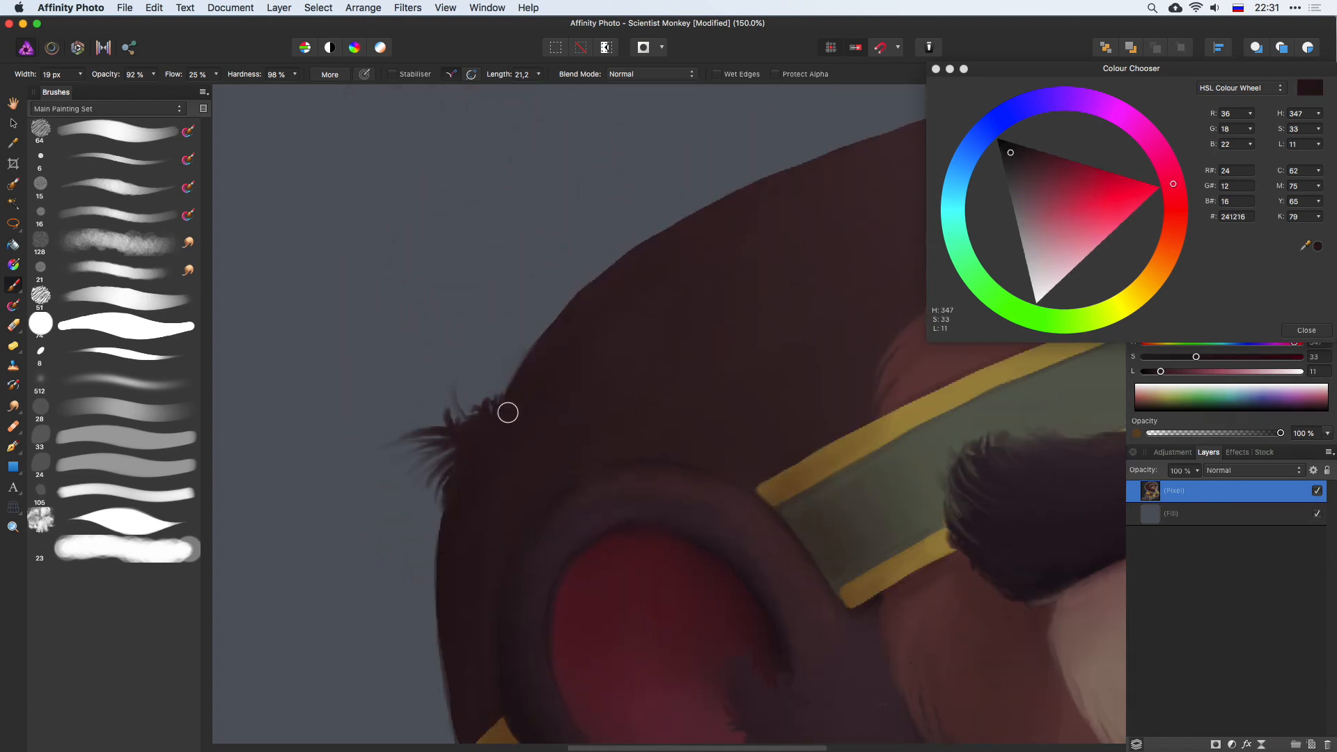
{"action": "left_click", "coordinate": [613, 275], "text": "alt"}
{"action": "key", "text": "super+minus"}
{"action": "key", "text": "super+minus"}
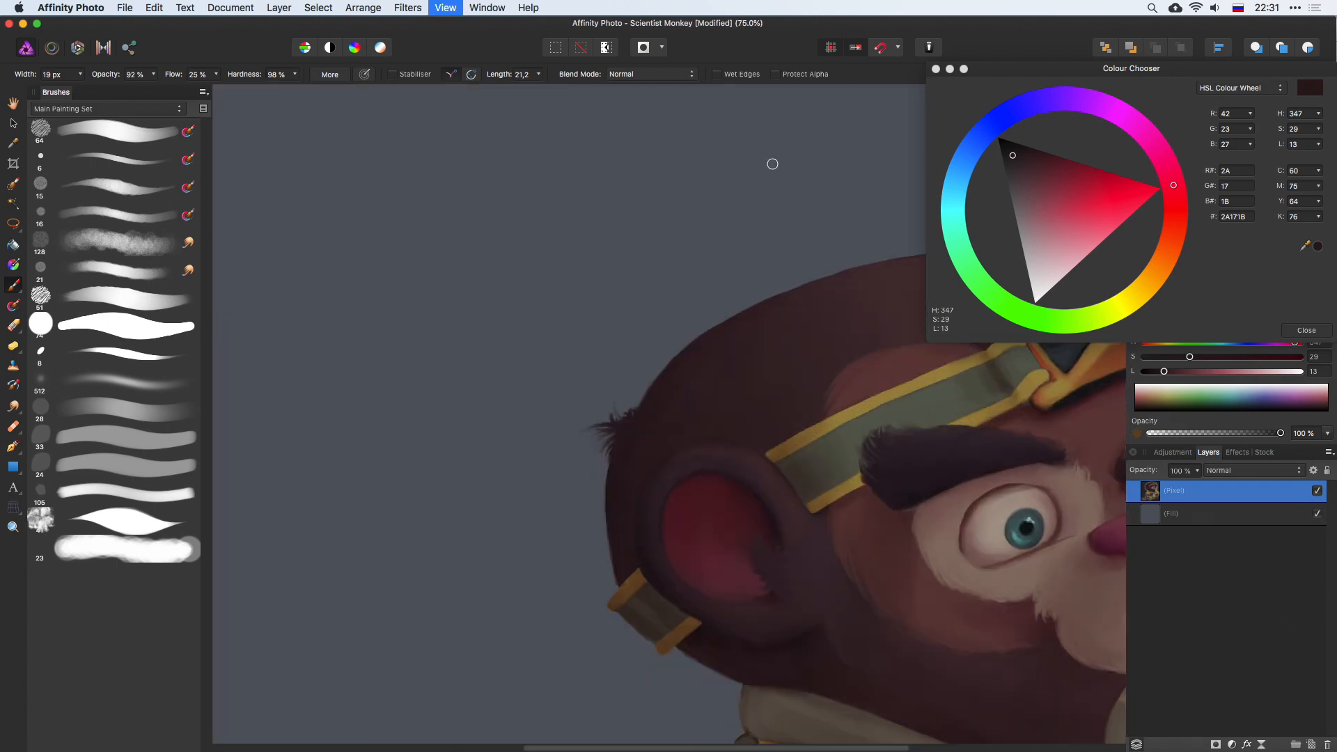
{"action": "left_click_drag", "start_coordinate": [686, 379], "coordinate": [494, 242]}
{"action": "left_click_drag", "start_coordinate": [904, 453], "coordinate": [750, 235]}
{"action": "key", "text": "super+s"}
Step: Repaint the seam below the near sleeve's button with sampled browns at 8.8 px, undoing the unwanted strokes
{"action": "left_click_drag", "start_coordinate": [752, 345], "coordinate": [895, 214]}
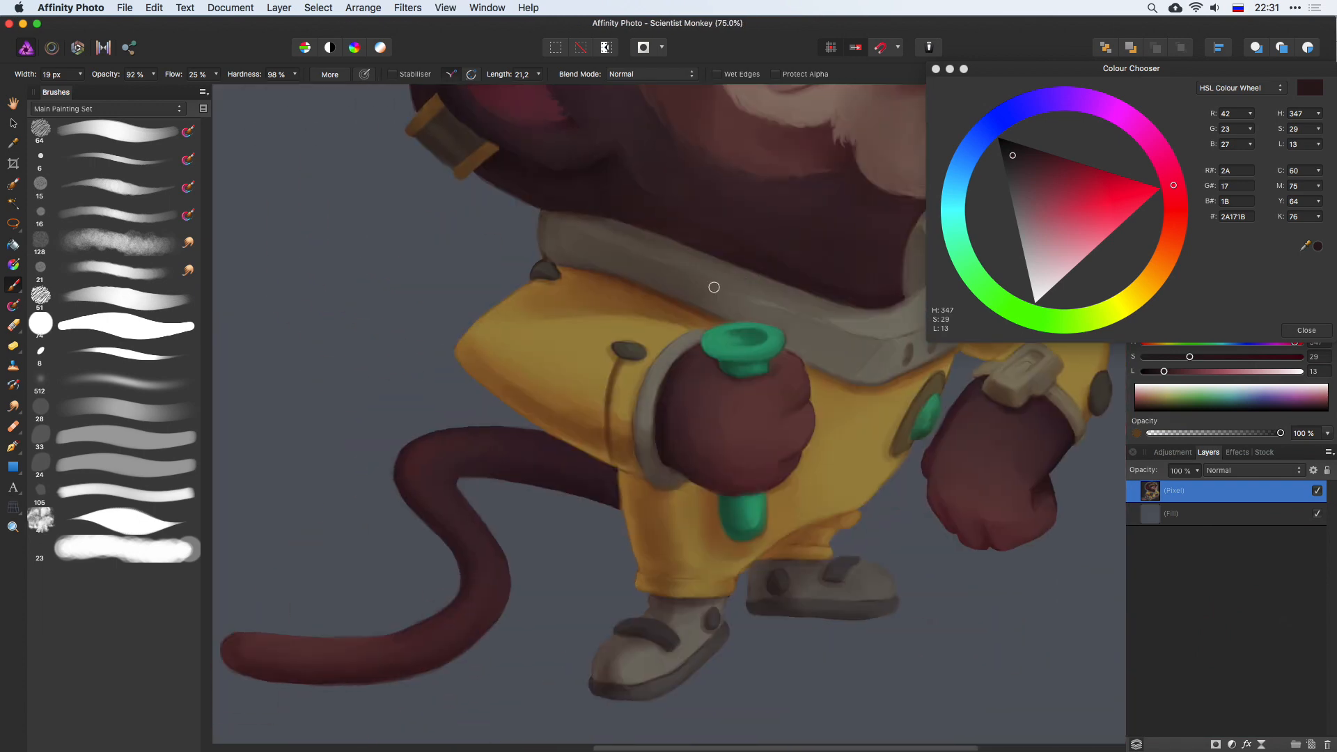
{"action": "key", "text": "super+plus"}
{"action": "key", "text": "super+plus"}
{"action": "mouse_move", "coordinate": [448, 296]}
{"action": "left_mouse_down"}
{"action": "mouse_move", "coordinate": [434, 295]}
{"action": "mouse_move", "coordinate": [451, 295]}
{"action": "mouse_move", "coordinate": [438, 479]}
{"action": "left_mouse_up"}
{"action": "left_click", "coordinate": [444, 305], "text": "alt"}
{"action": "left_click", "coordinate": [469, 304], "text": "alt"}
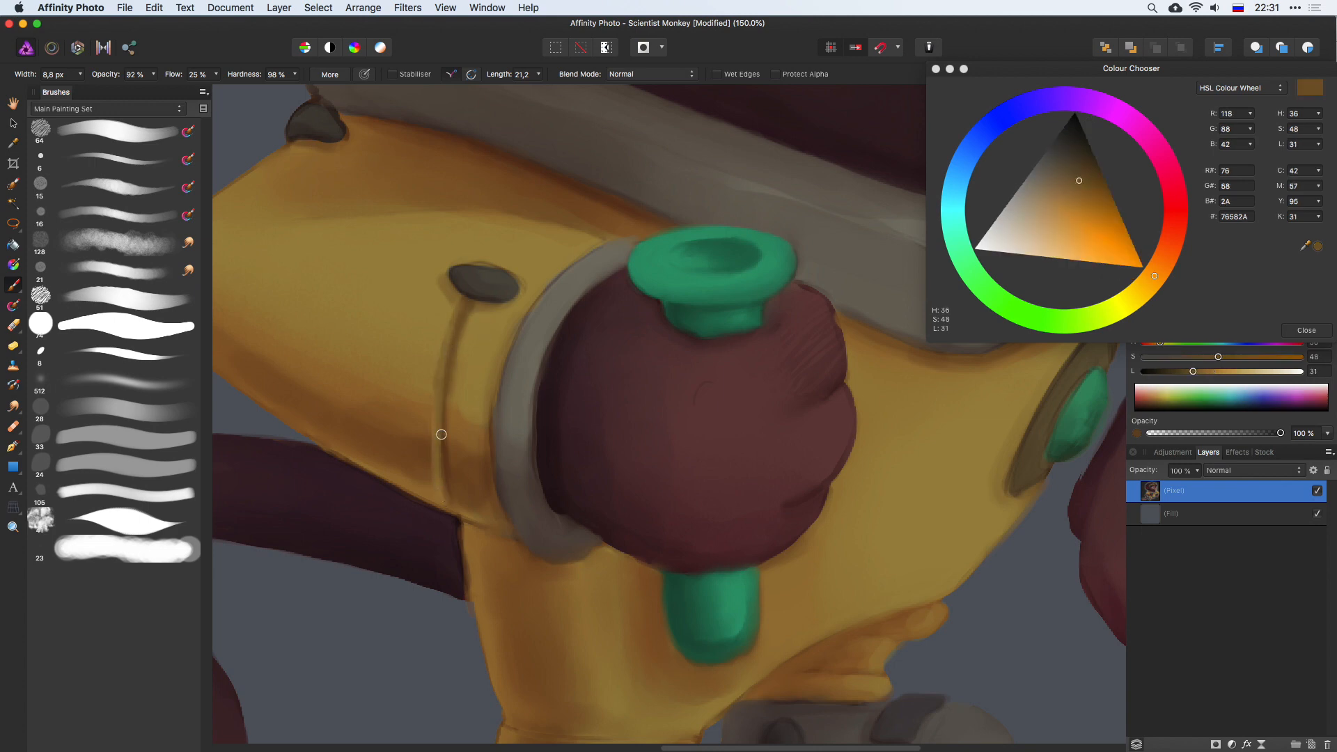
{"action": "key", "text": "super+z"}
{"action": "key", "text": "super+z"}
{"action": "key", "text": "super+z"}
{"action": "left_click", "coordinate": [443, 353], "text": "alt"}
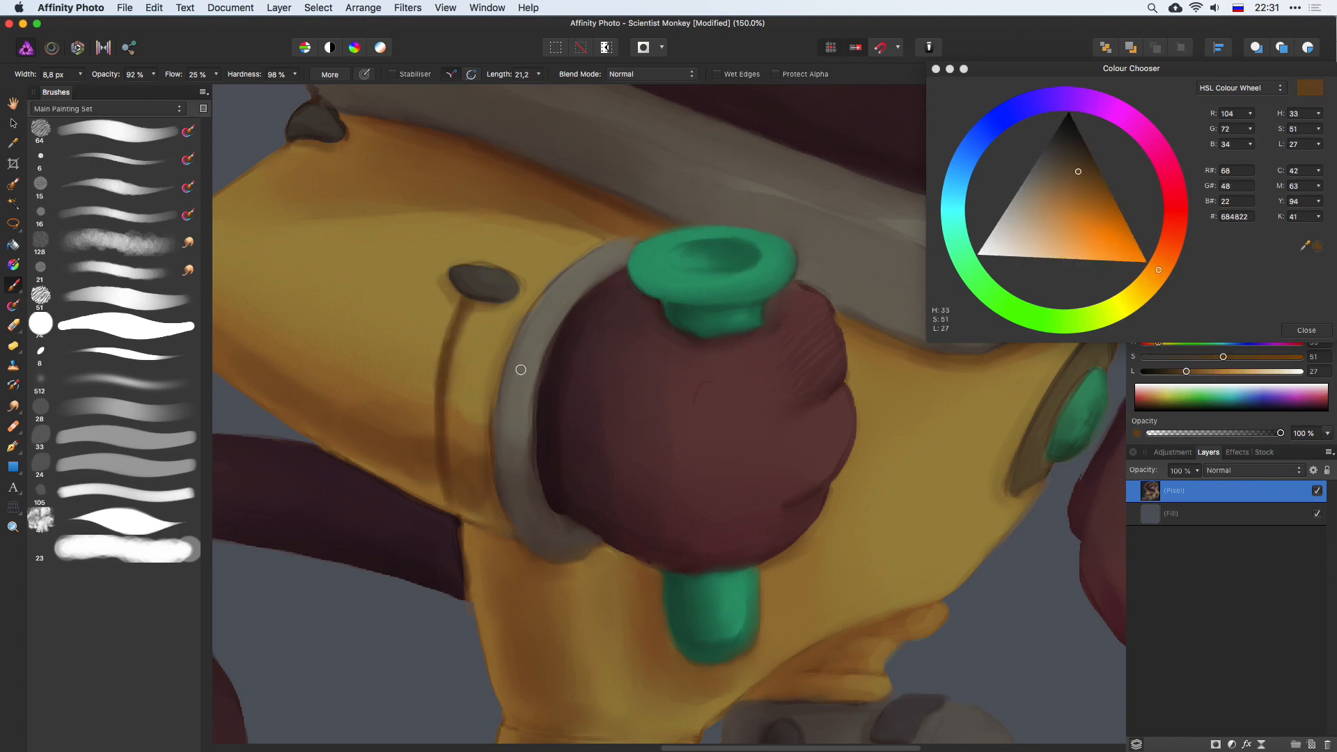
Step: Deepen the near sleeve's seam with sampled dark maroon and tidy its edge with sampled yellow at 11 px
{"action": "left_click", "coordinate": [542, 384], "text": "alt"}
{"action": "left_click_drag", "start_coordinate": [463, 321], "coordinate": [458, 321]}
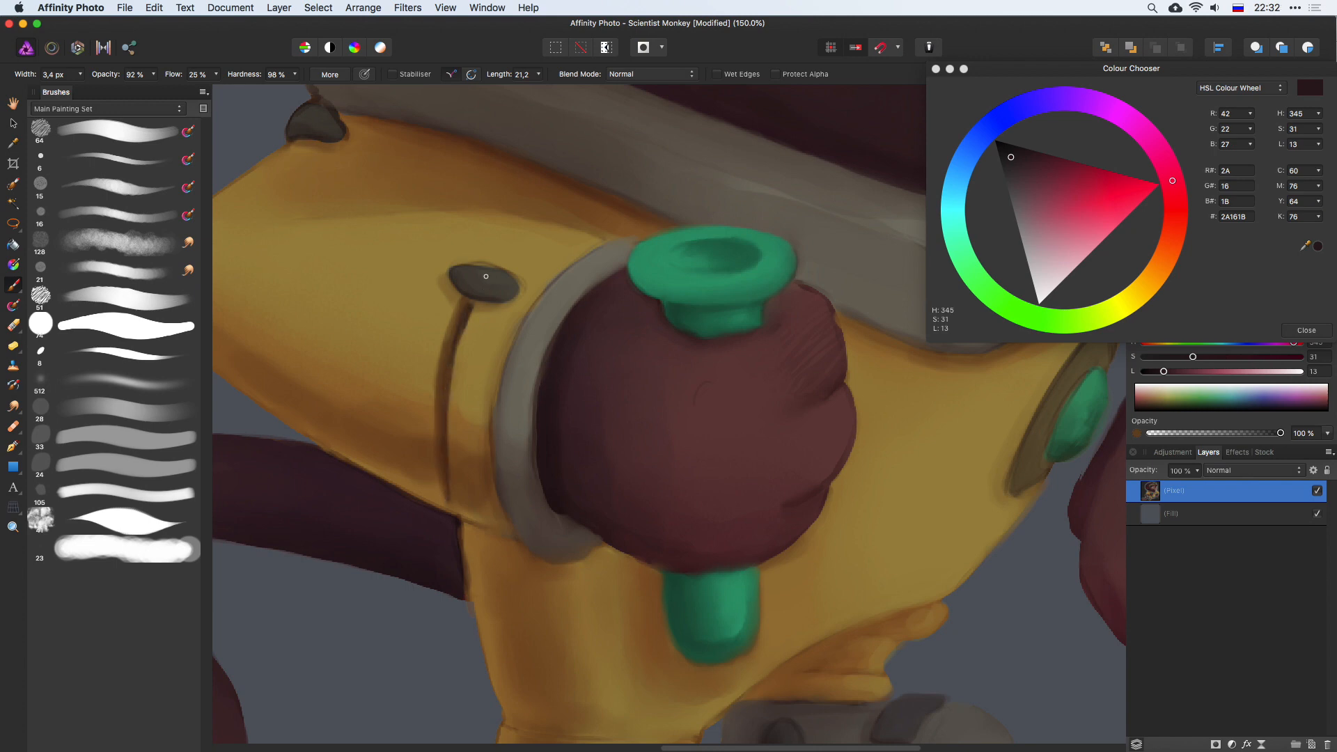
{"action": "left_click_drag", "start_coordinate": [468, 305], "coordinate": [451, 367]}
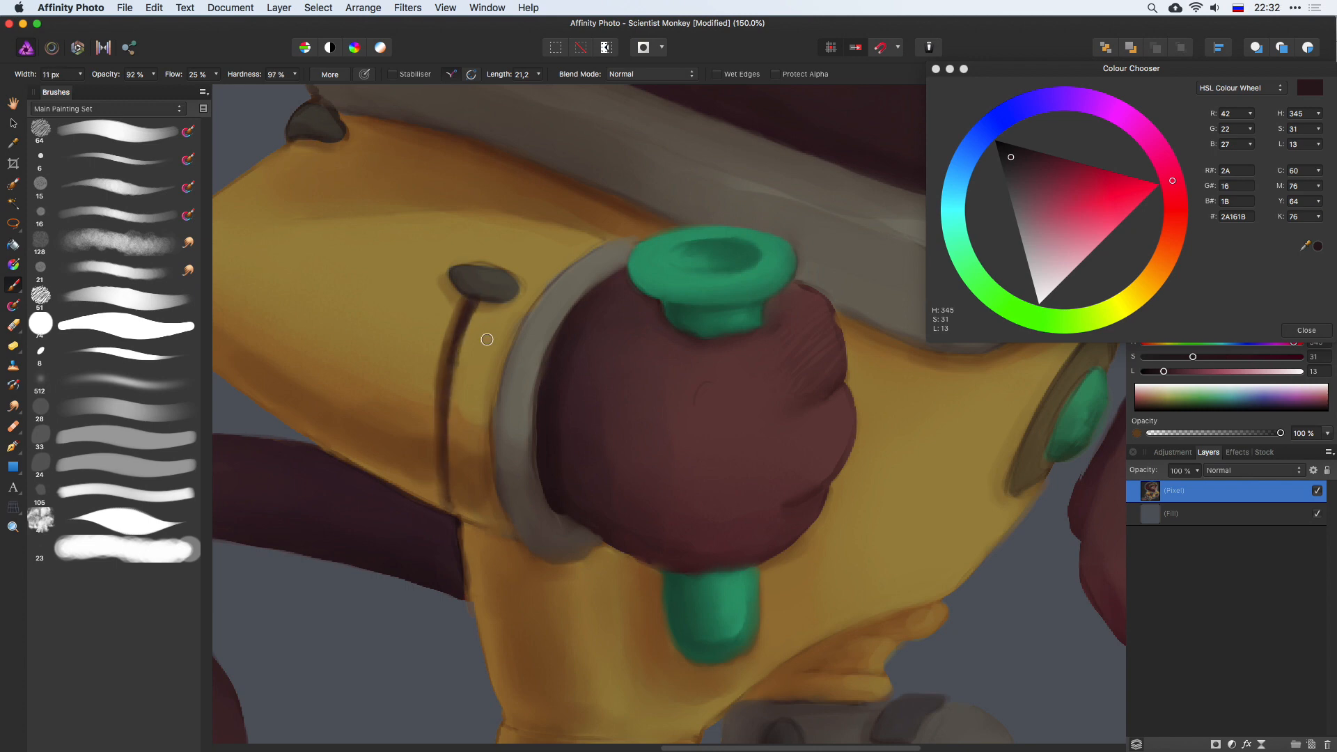
{"action": "left_click", "coordinate": [474, 327], "text": "alt"}
{"action": "mouse_move", "coordinate": [474, 310]}
{"action": "left_mouse_down"}
{"action": "mouse_move", "coordinate": [455, 374]}
{"action": "mouse_move", "coordinate": [451, 487]}
{"action": "left_mouse_up"}
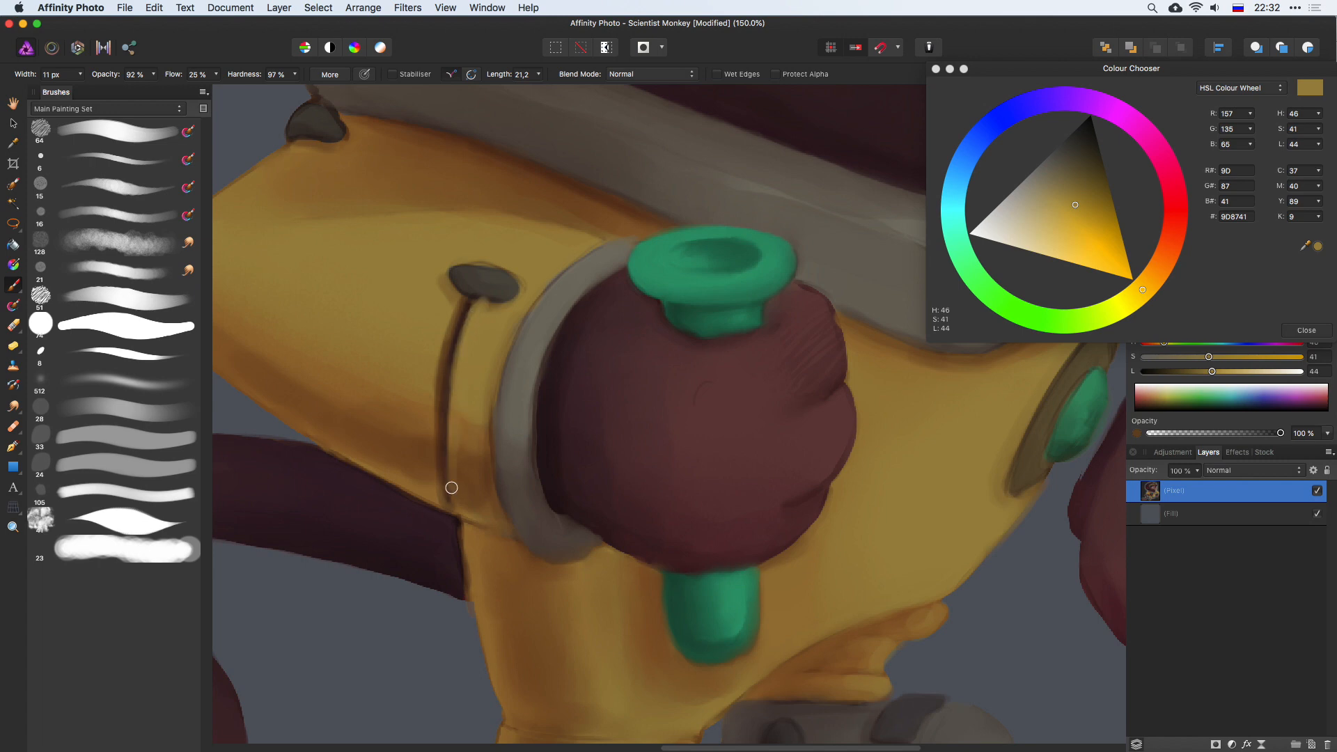
{"action": "left_click", "coordinate": [487, 294], "text": "alt"}
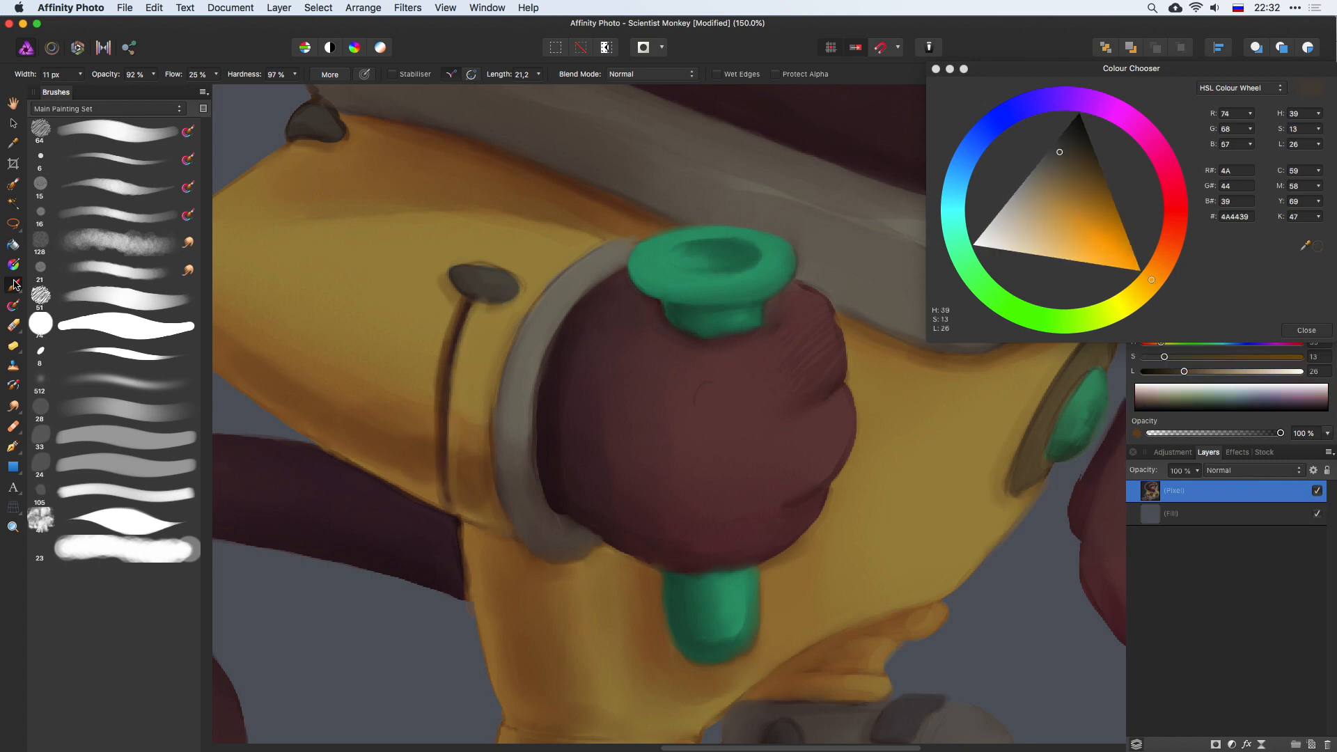
Step: Blend the yellow and brown shading around the near sleeve's seam and forearm with the Smudge brush at 37% strength
{"action": "left_click", "coordinate": [17, 411]}
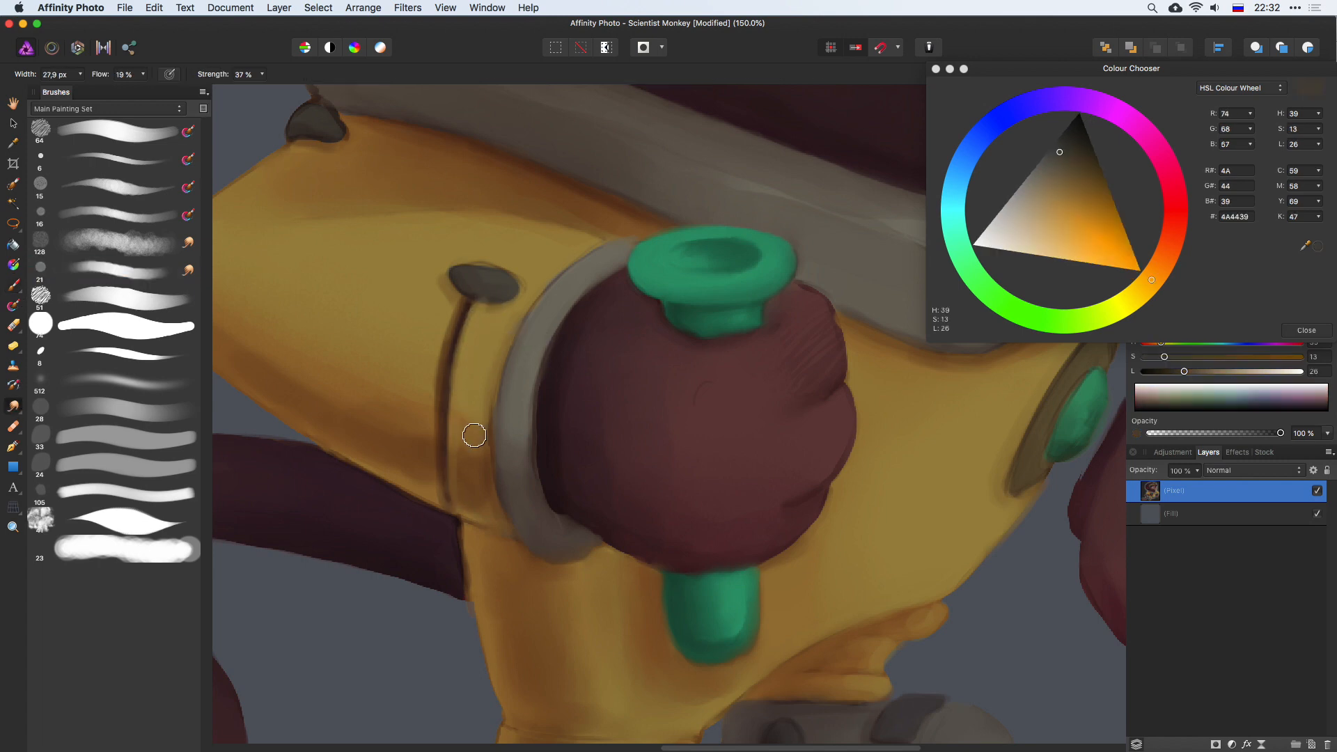
{"action": "left_click_drag", "start_coordinate": [470, 343], "coordinate": [475, 318]}
{"action": "left_click_drag", "start_coordinate": [477, 453], "coordinate": [470, 424]}
{"action": "left_click_drag", "start_coordinate": [401, 335], "coordinate": [533, 358]}
{"action": "key", "text": "bracketright"}
{"action": "key", "text": "bracketright"}
{"action": "key", "text": "bracketright"}
{"action": "key", "text": "bracketright"}
{"action": "key", "text": "bracketright"}
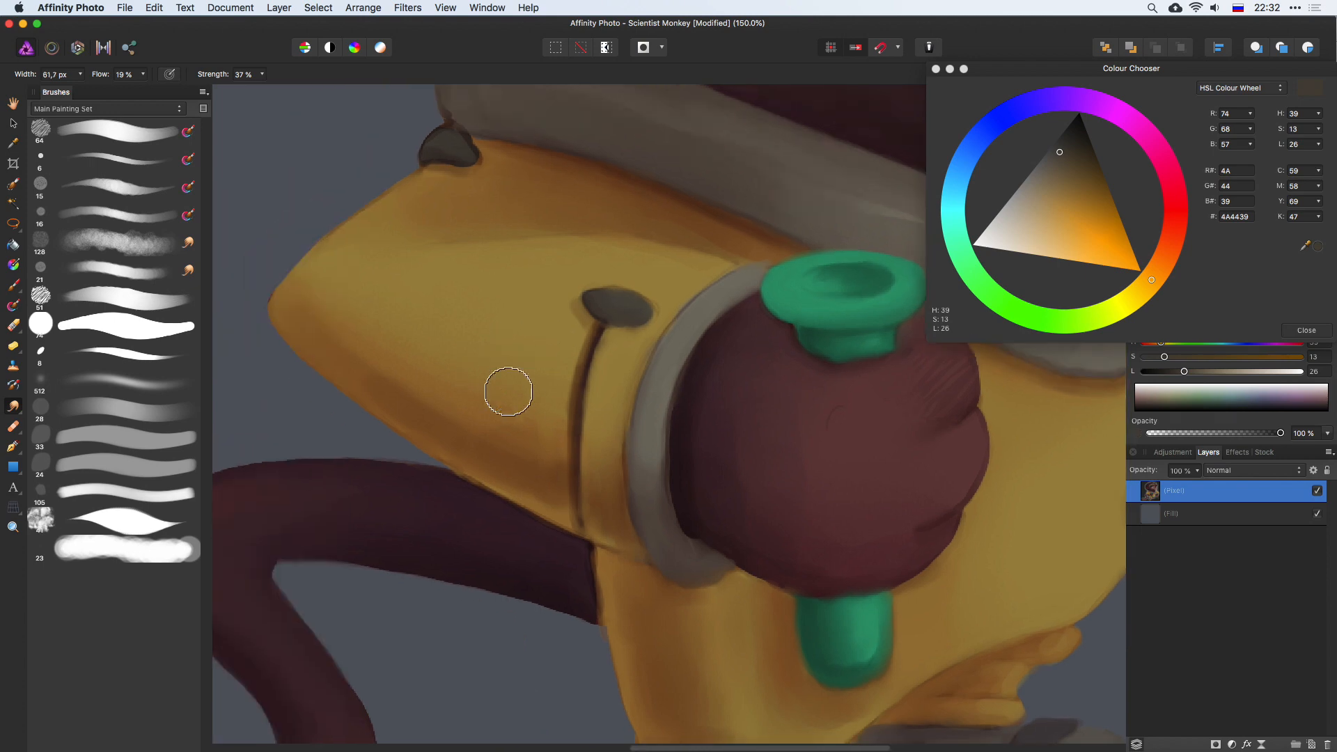
{"action": "left_click_drag", "start_coordinate": [491, 411], "coordinate": [547, 400]}
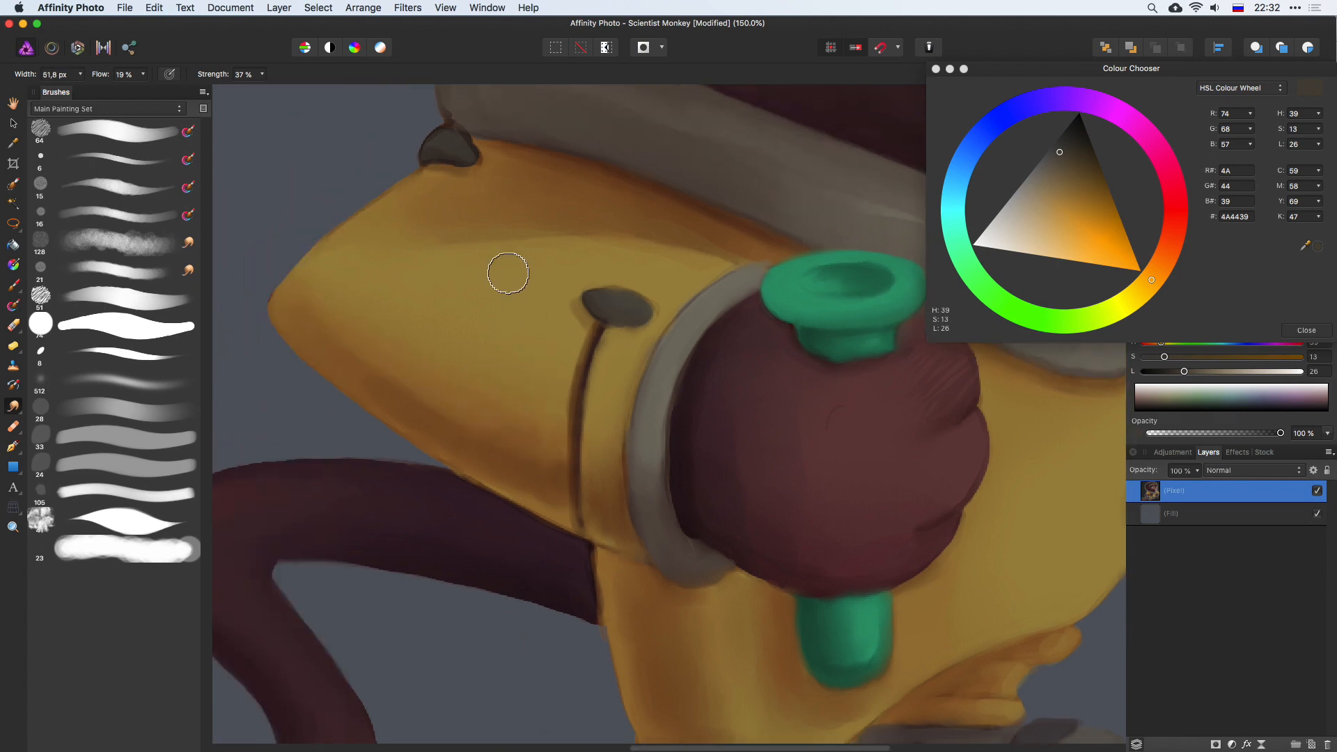
Step: Set the smudge strength to 28% and soften the near sleeve's shading below the collar with a smaller brush
{"action": "left_click", "coordinate": [262, 75]}
{"action": "left_click_drag", "start_coordinate": [261, 93], "coordinate": [253, 94]}
{"action": "left_click", "coordinate": [264, 56]}
{"action": "key", "text": "bracketleft"}
{"action": "key", "text": "bracketleft"}
{"action": "key", "text": "bracketleft"}
{"action": "key", "text": "bracketleft"}
{"action": "key", "text": "super+plus"}
{"action": "key", "text": "super+minus"}
{"action": "left_click_drag", "start_coordinate": [540, 107], "coordinate": [533, 257]}
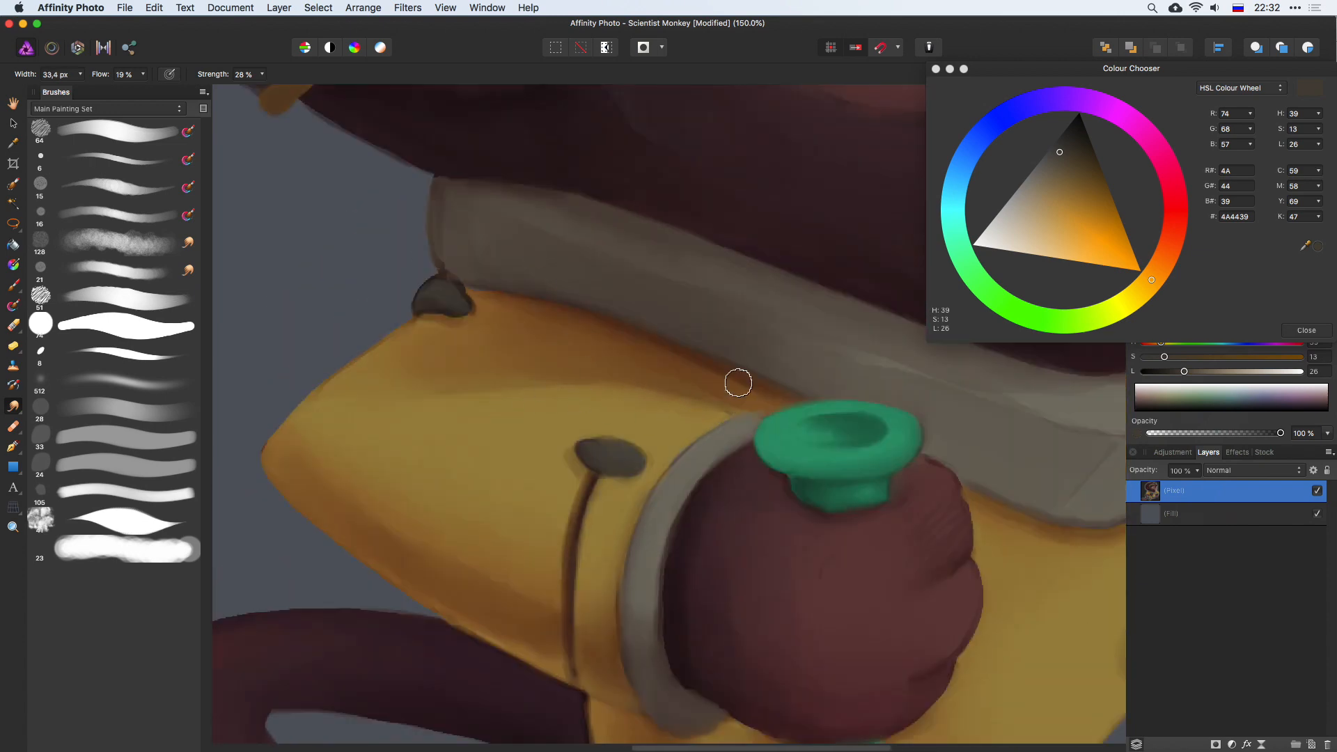
Step: Smudge the collar's rear corner, the dark button beneath it and the rear strap's edges
{"action": "left_click_drag", "start_coordinate": [586, 205], "coordinate": [569, 339]}
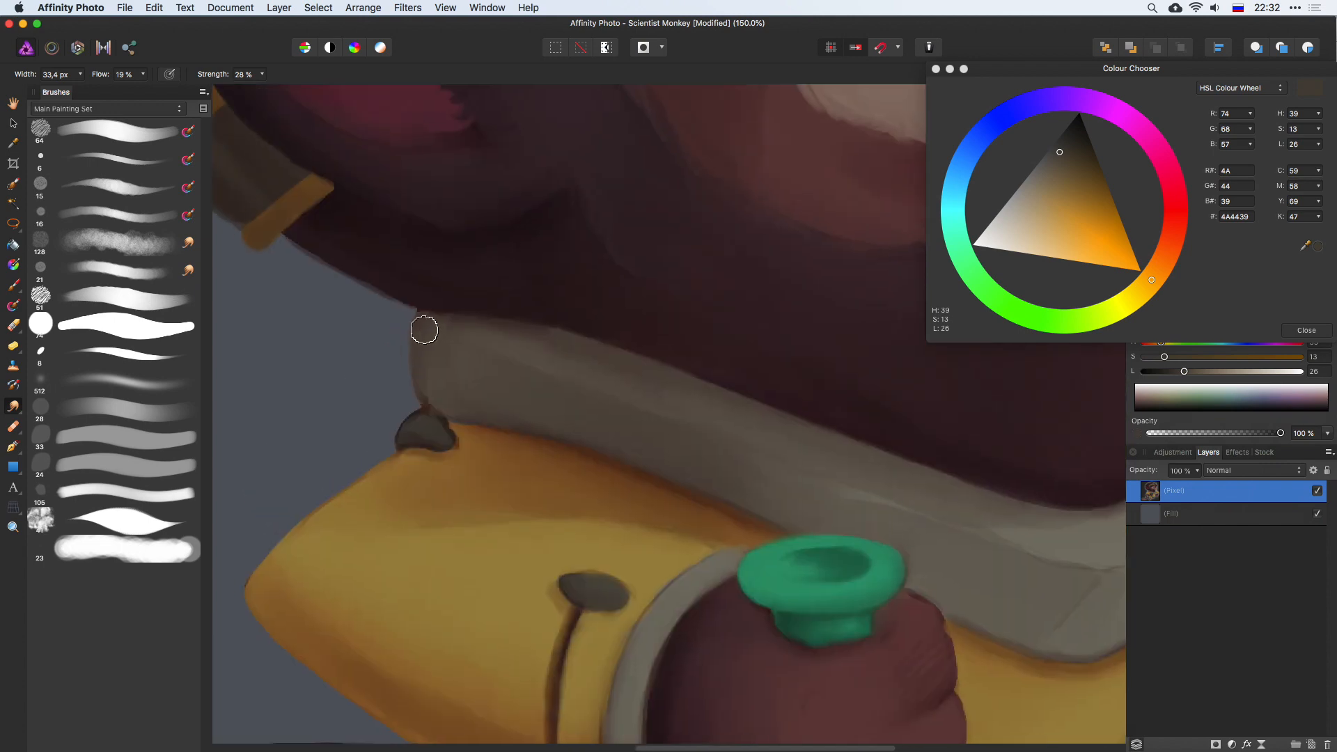
{"action": "left_click_drag", "start_coordinate": [430, 419], "coordinate": [418, 422]}
{"action": "scroll", "coordinate": [444, 443], "scroll_direction": "up", "scroll_amount": 5}
{"action": "scroll", "coordinate": [443, 443], "scroll_direction": "left", "scroll_amount": 3}
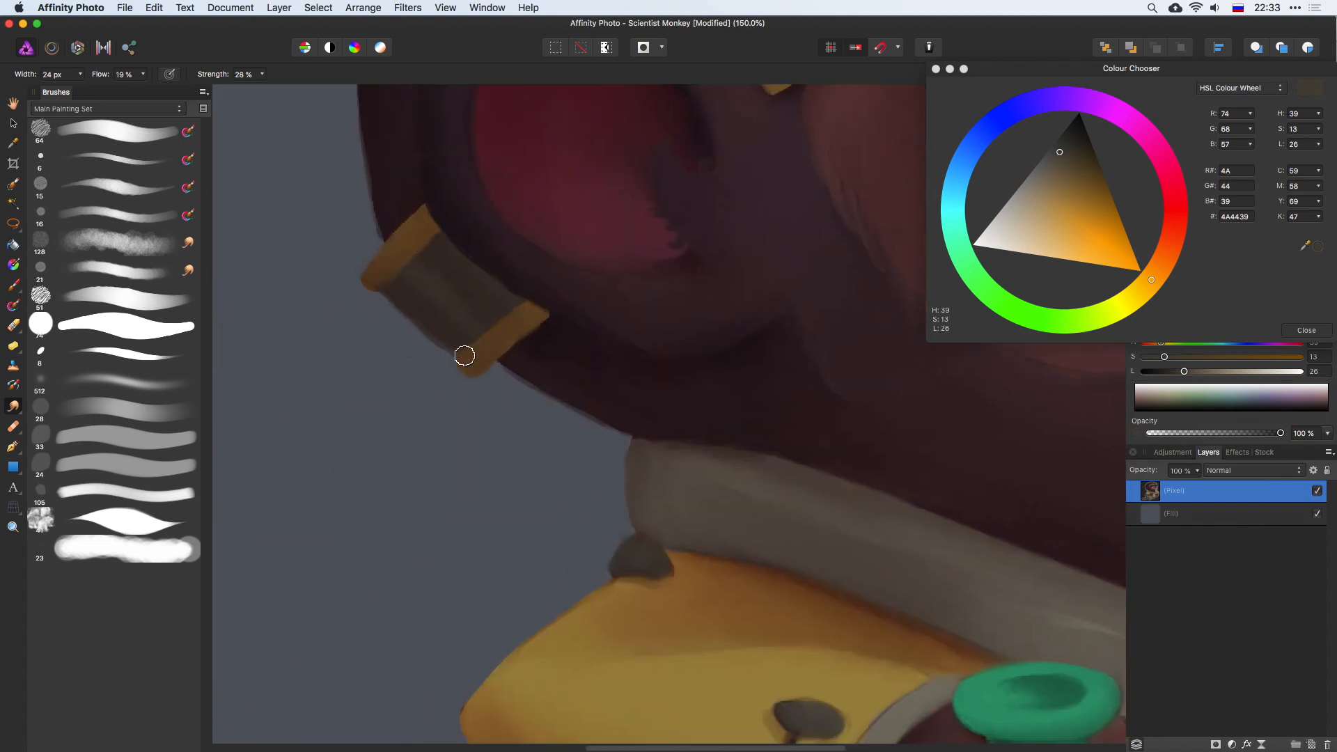
Step: Examine the face, headband, ear, collar and fists for areas that still need smoothing
{"action": "key", "text": "super+0"}
{"action": "key", "text": "super+1"}
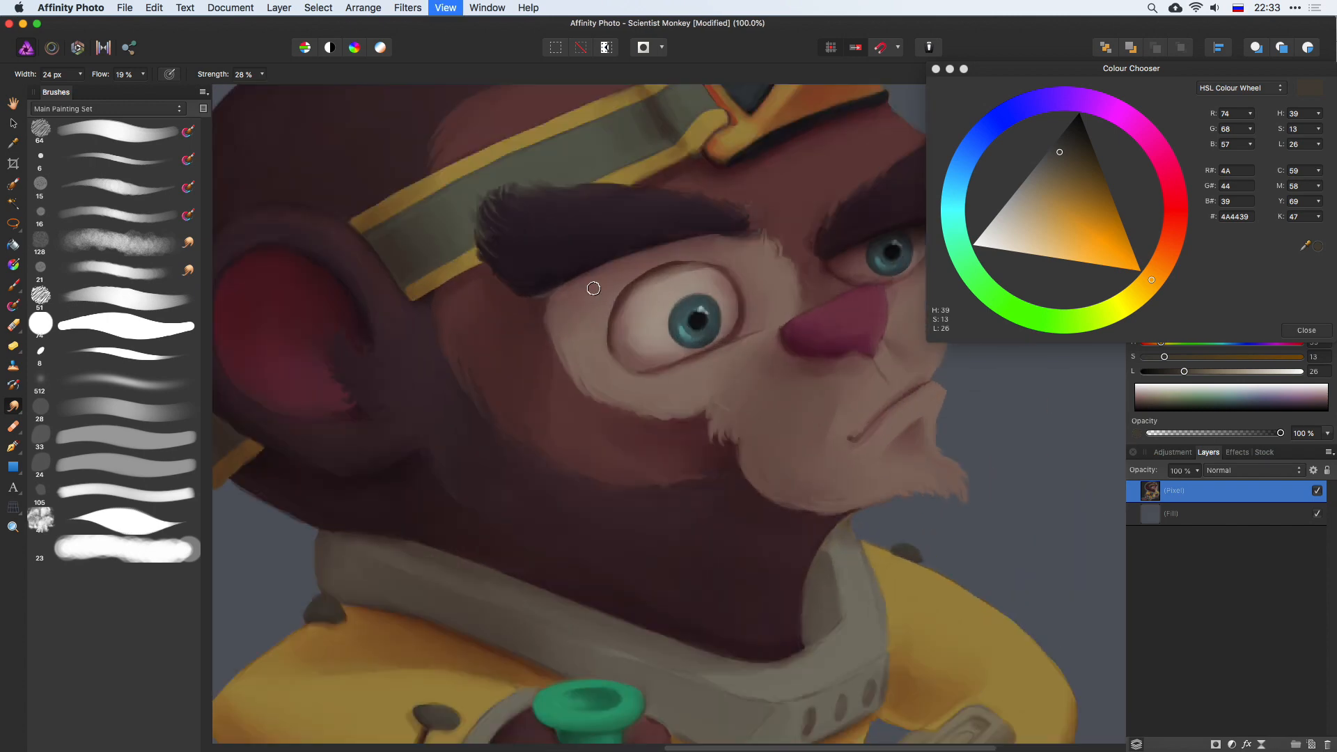
{"action": "scroll", "coordinate": [528, 280], "scroll_direction": "up", "scroll_amount": 5}
{"action": "scroll", "coordinate": [527, 280], "scroll_direction": "left", "scroll_amount": 4}
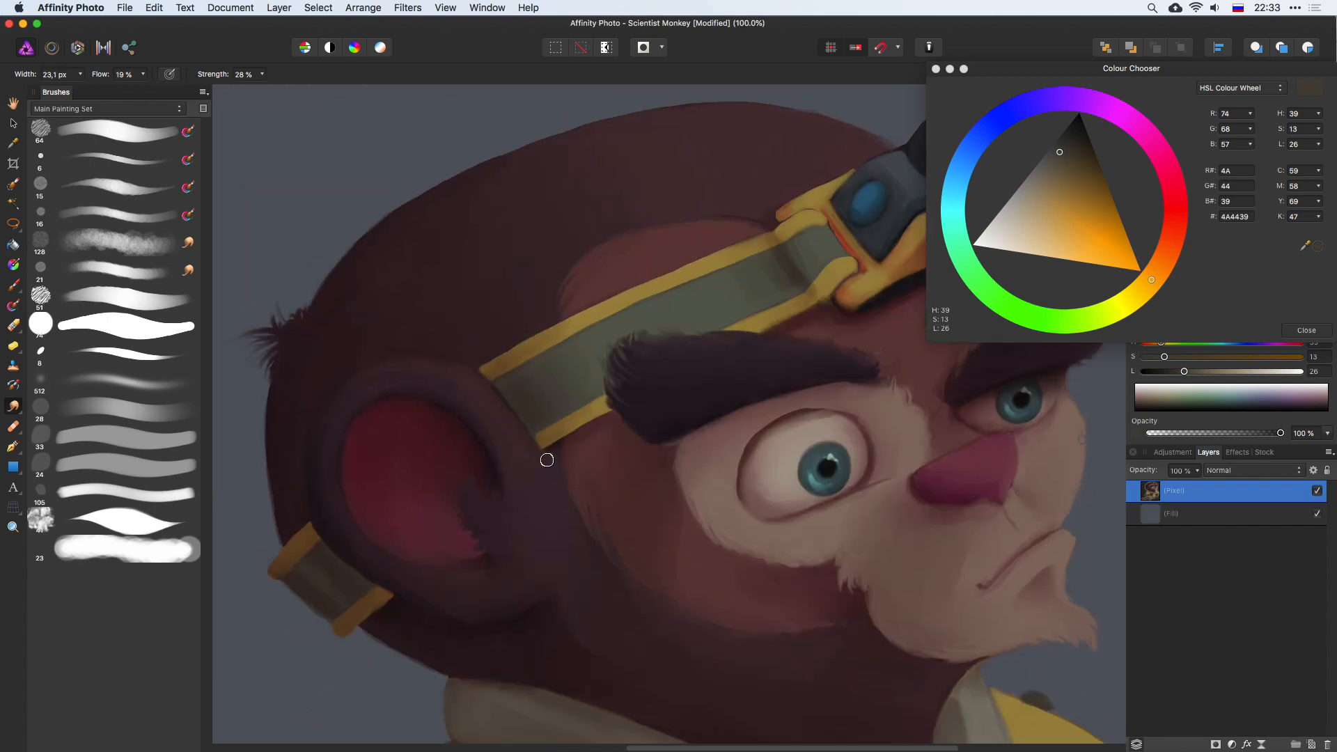
{"action": "scroll", "coordinate": [568, 360], "scroll_direction": "down", "scroll_amount": 5}
{"action": "scroll", "coordinate": [696, 299], "scroll_direction": "down", "scroll_amount": 3}
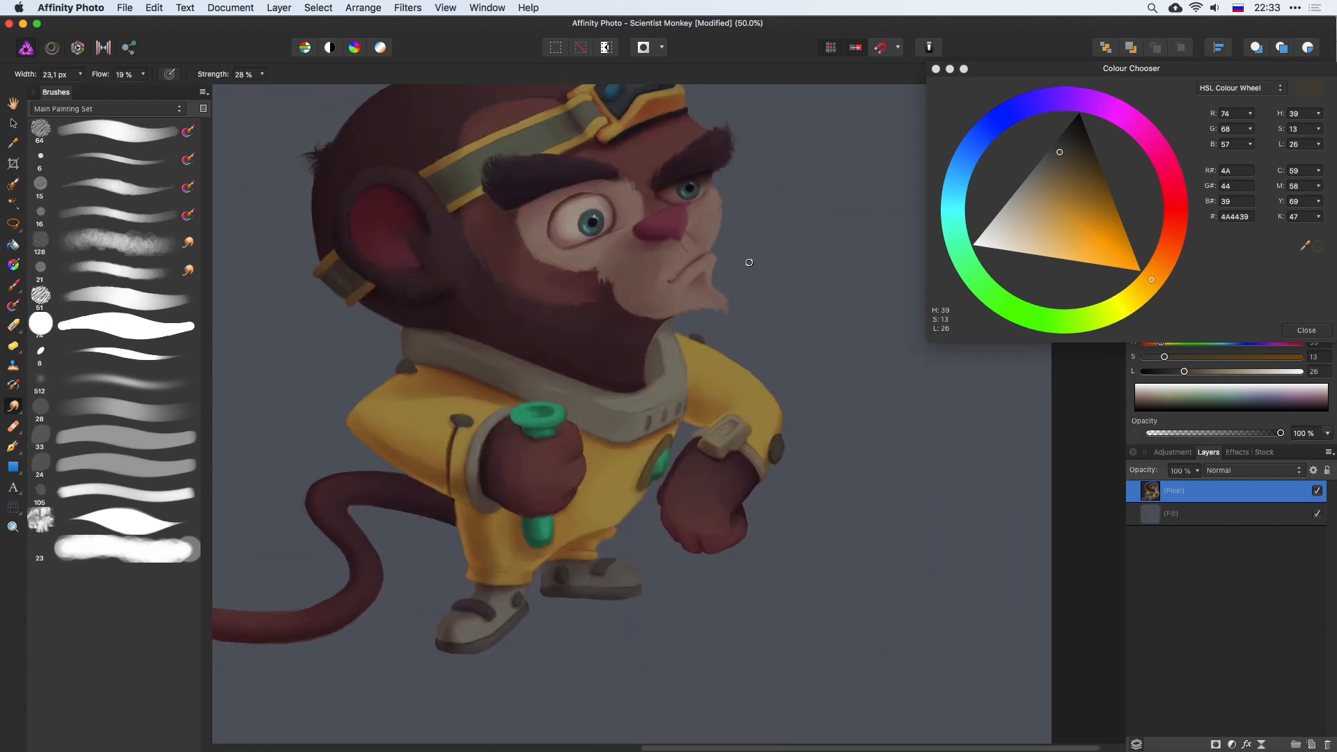
{"action": "scroll", "coordinate": [382, 358], "scroll_direction": "up", "scroll_amount": 5}
{"action": "scroll", "coordinate": [472, 406], "scroll_direction": "left", "scroll_amount": 3}
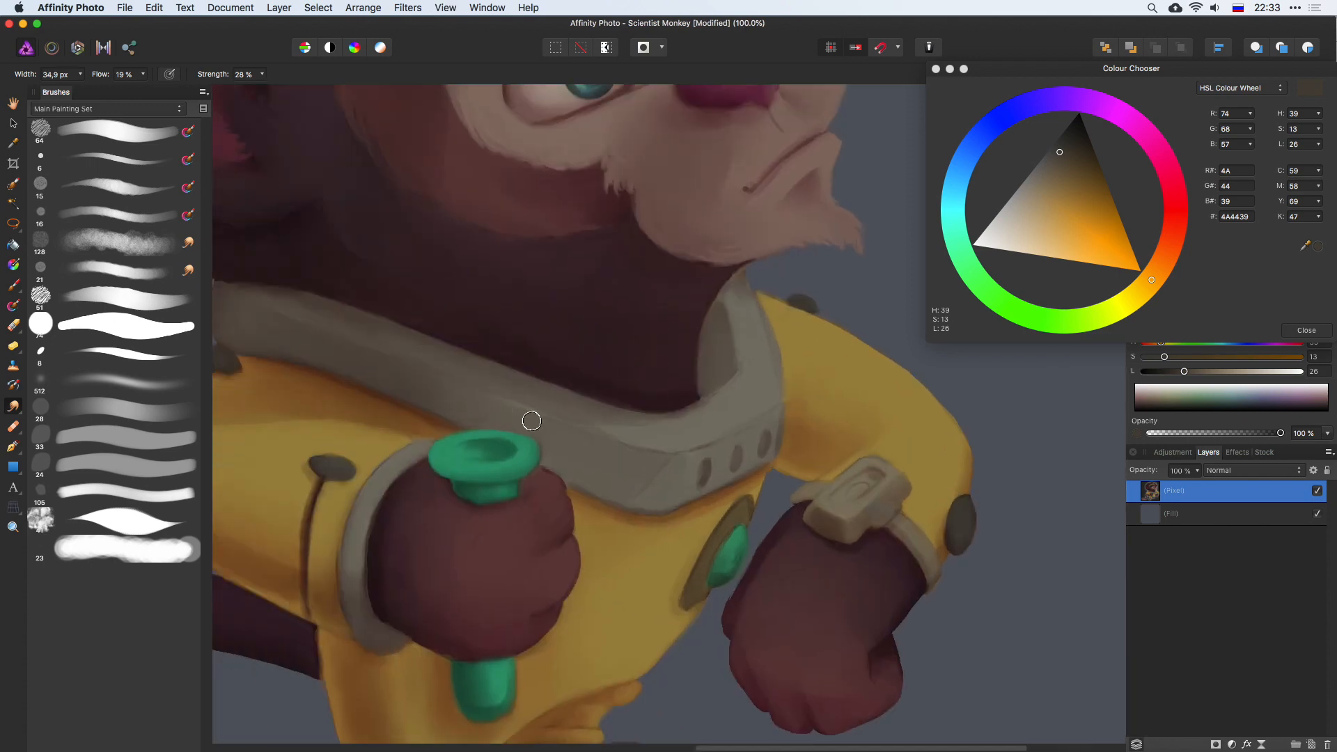
{"action": "scroll", "coordinate": [804, 297], "scroll_direction": "right", "scroll_amount": 2}
{"action": "scroll", "coordinate": [766, 327], "scroll_direction": "up", "scroll_amount": 1}
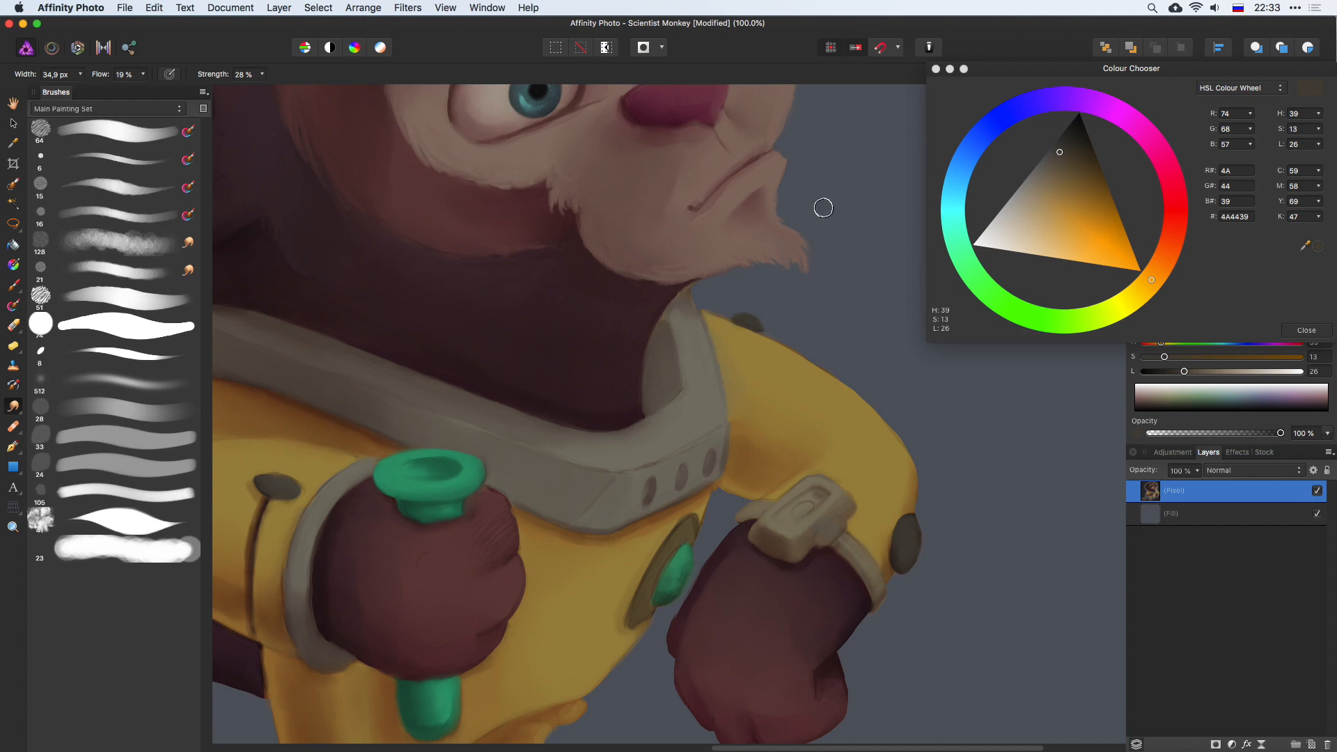
Step: Touch up the front of the grey collar with sampled grey 736F62 using the Paint Brush at 22.9 px
{"action": "key", "text": "bracketleft"}
{"action": "key", "text": "bracketleft"}
{"action": "key", "text": "b"}
{"action": "left_click", "coordinate": [626, 510], "text": "alt"}
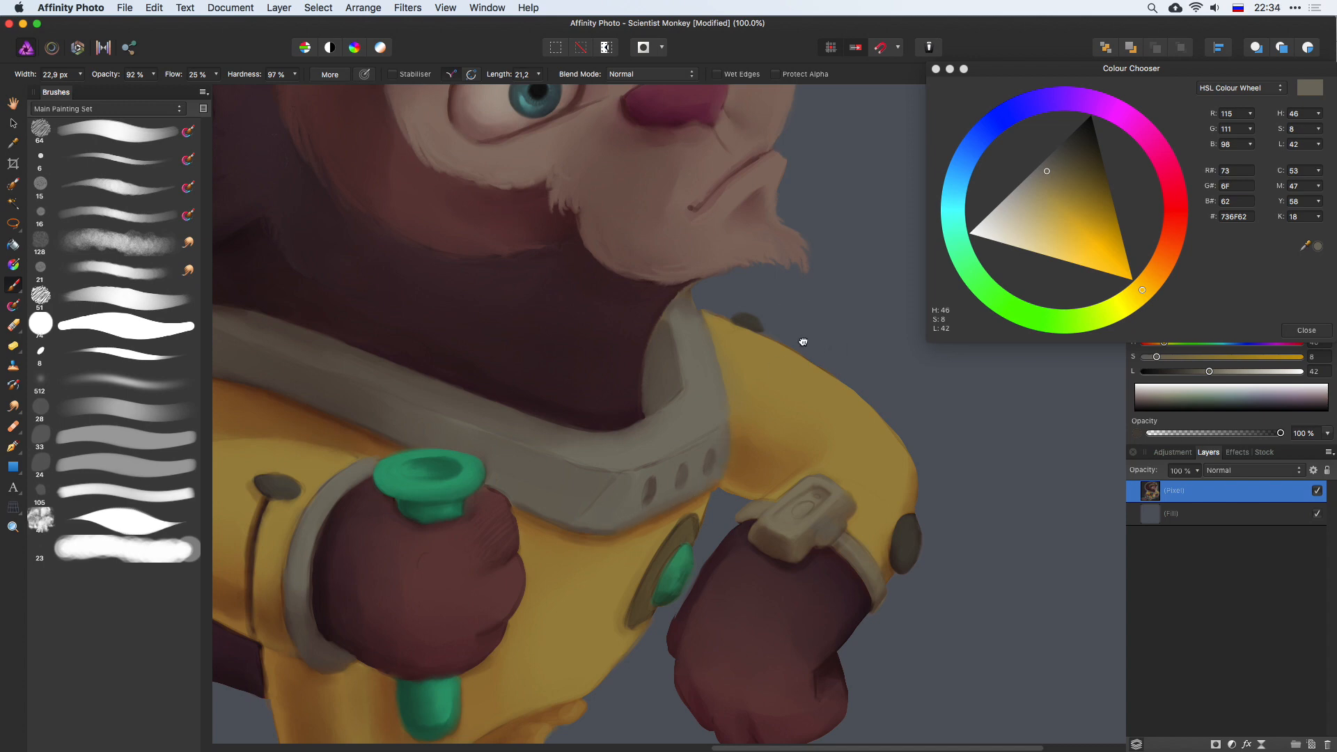
{"action": "scroll", "coordinate": [803, 342], "scroll_direction": "down", "scroll_amount": 5}
{"action": "scroll", "coordinate": [775, 286], "scroll_direction": "down", "scroll_amount": 3}
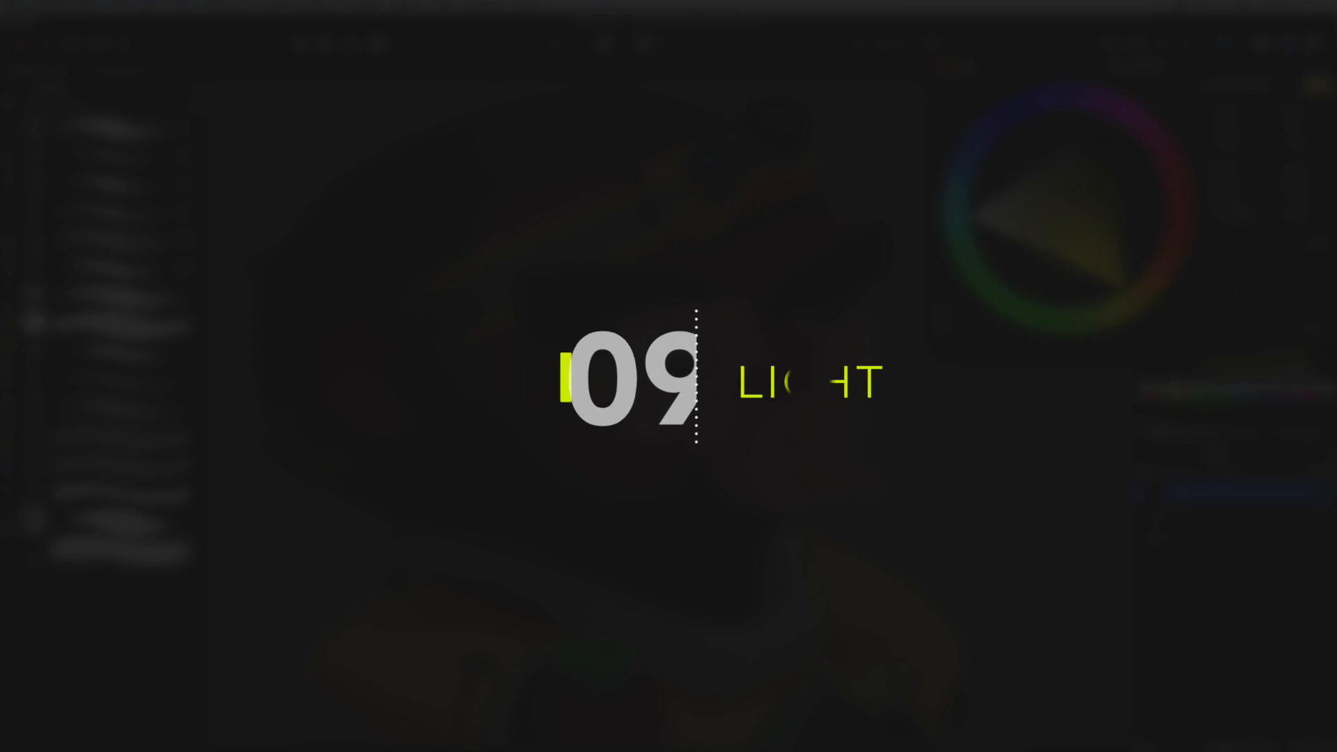
Step: Flood fill the new empty layer with light tan C3A47B and set its blending mode to Overlay
{"action": "mouse_move", "coordinate": [1031, 237]}
{"action": "left_mouse_down"}
{"action": "mouse_move", "coordinate": [1019, 232]}
{"action": "mouse_move", "coordinate": [1046, 212]}
{"action": "mouse_move", "coordinate": [1049, 227]}
{"action": "left_mouse_up"}
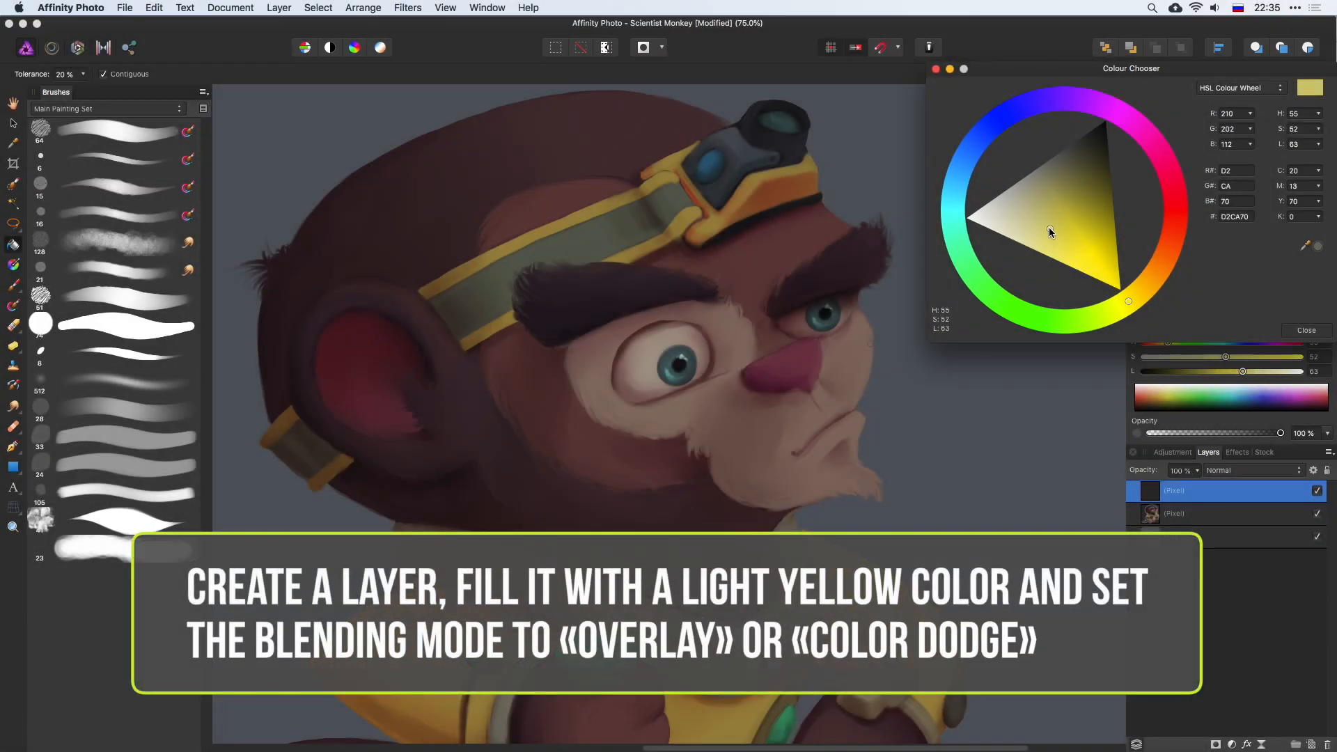
{"action": "left_click_drag", "start_coordinate": [1127, 299], "coordinate": [1156, 273]}
{"action": "left_click", "coordinate": [1046, 223]}
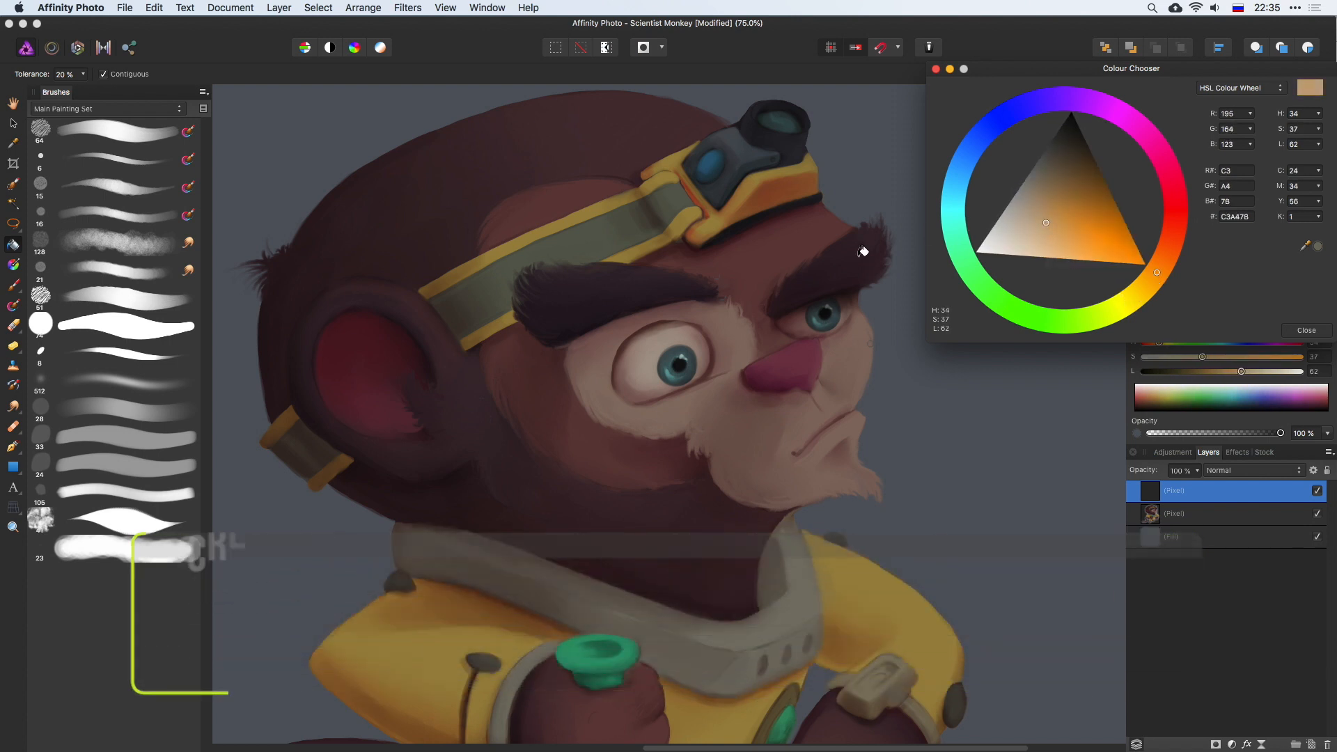
{"action": "left_click", "coordinate": [821, 250]}
{"action": "left_click", "coordinate": [1231, 474]}
{"action": "left_click", "coordinate": [1244, 573]}
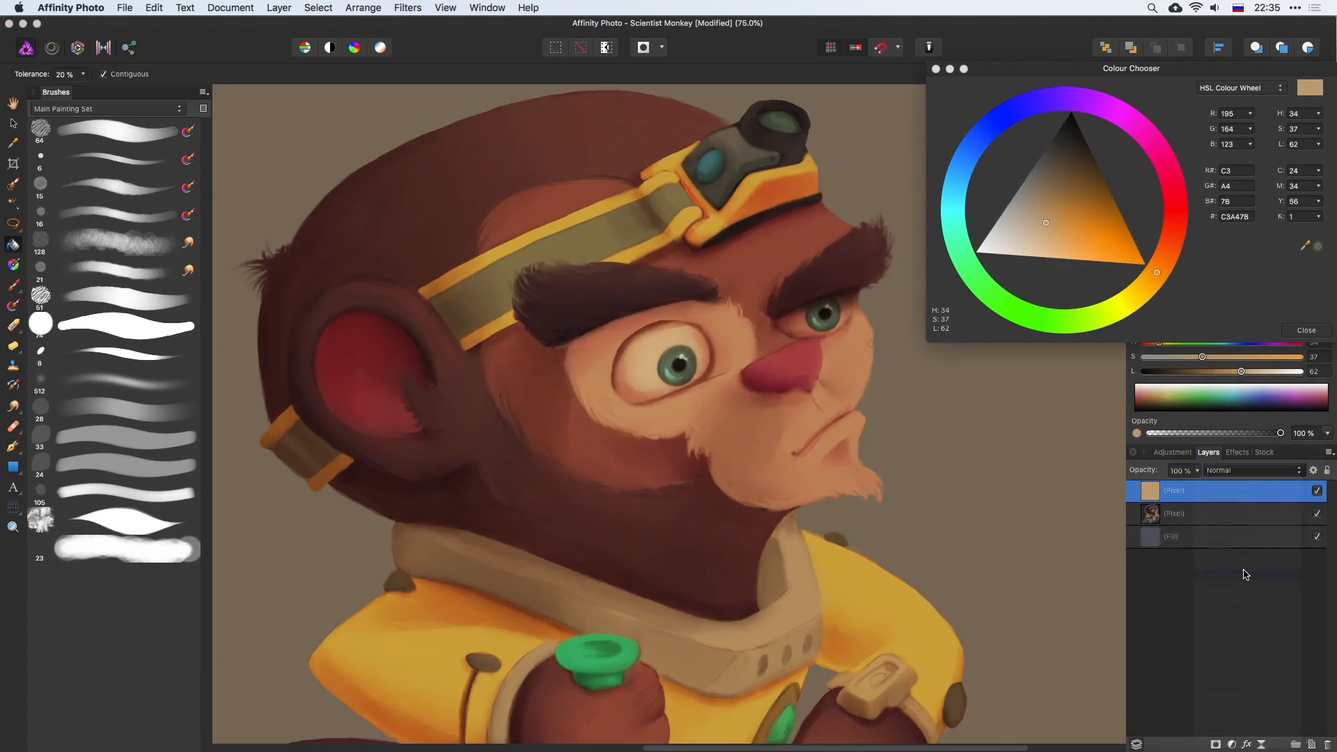
Step: Nest the tan Overlay layer inside the monkey's pixel layer and toggle its visibility to compare the lighting
{"action": "key", "text": "super+minus"}
{"action": "key", "text": "super+minus"}
{"action": "key", "text": "super+minus"}
{"action": "key", "text": "super+minus"}
{"action": "key", "text": "super+plus"}
{"action": "left_click_drag", "start_coordinate": [1240, 494], "coordinate": [1242, 516]}
{"action": "left_click", "coordinate": [1318, 514]}
{"action": "left_click", "coordinate": [1317, 514]}
{"action": "left_click", "coordinate": [1318, 514]}
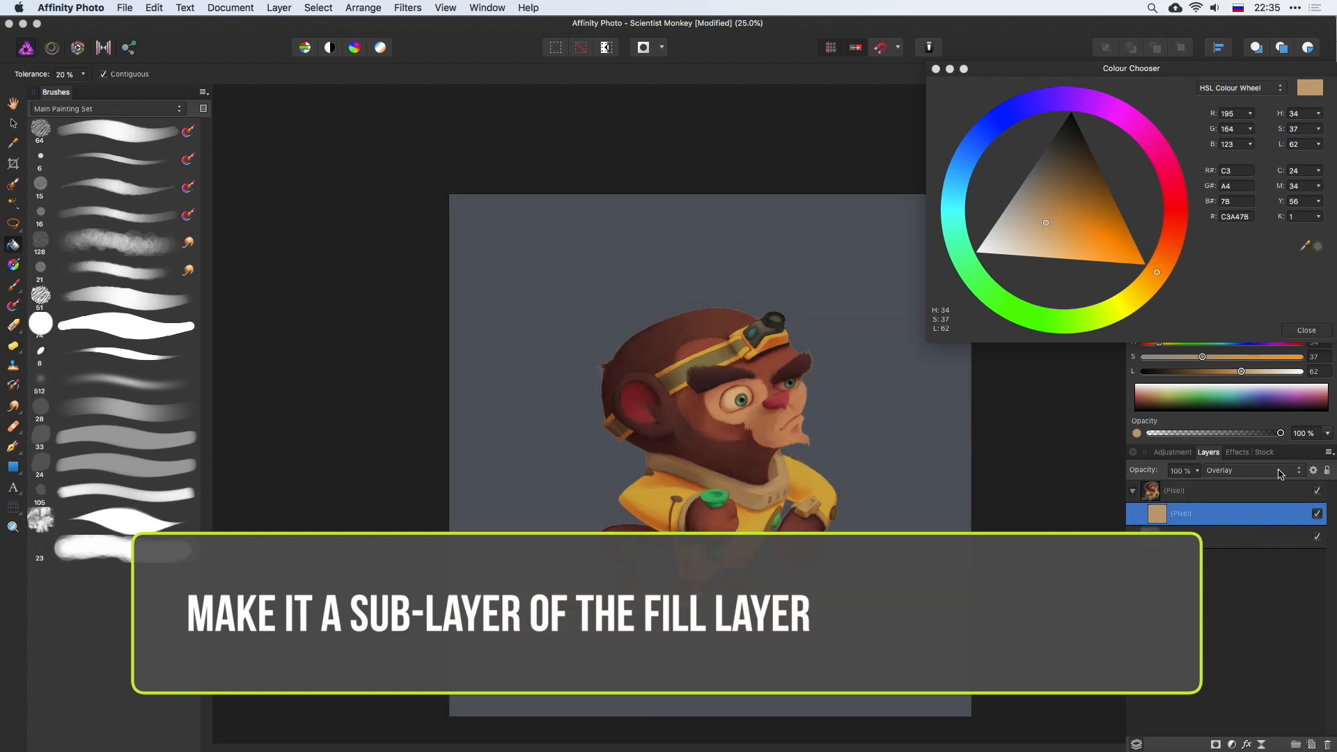
Step: Add a mask to the nested tan layer and invert it
{"action": "key", "text": "super+plus"}
{"action": "key", "text": "super+plus"}
{"action": "left_click_drag", "start_coordinate": [857, 445], "coordinate": [823, 421]}
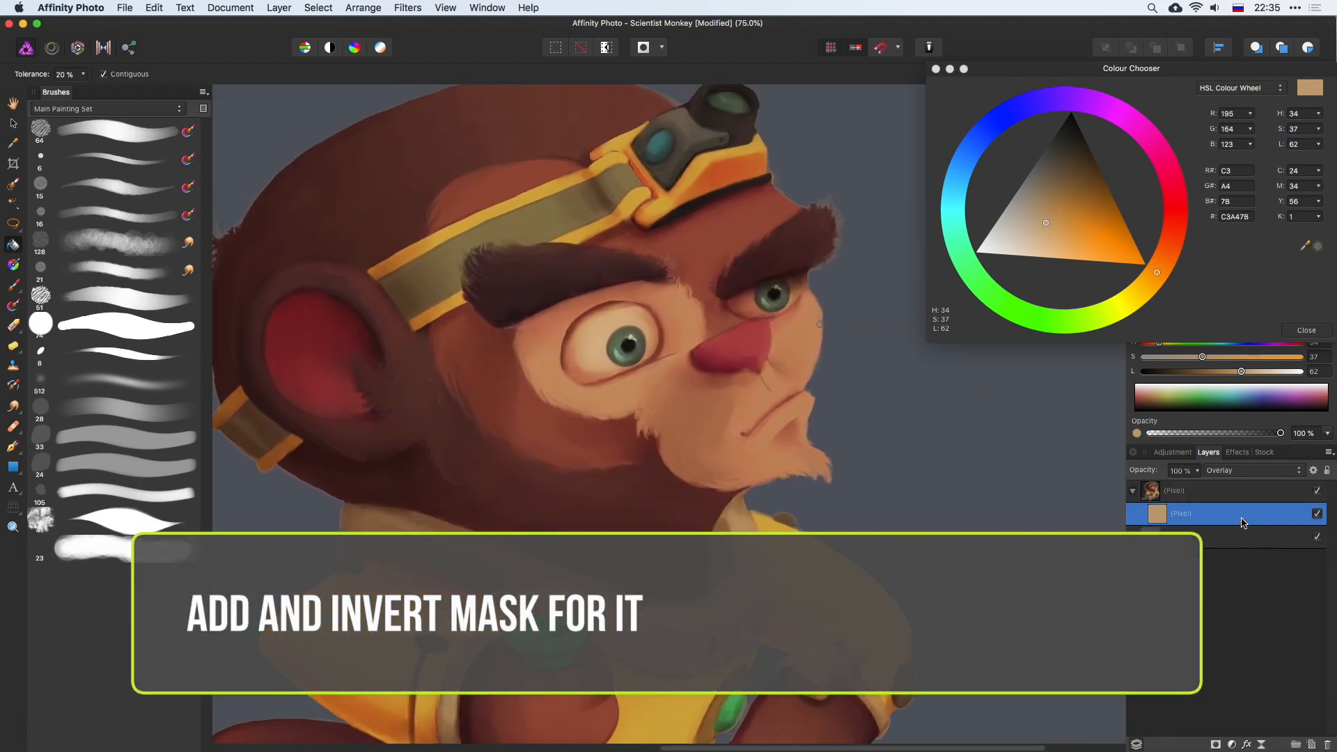
{"action": "left_click", "coordinate": [1215, 744]}
{"action": "key", "text": "super+i"}
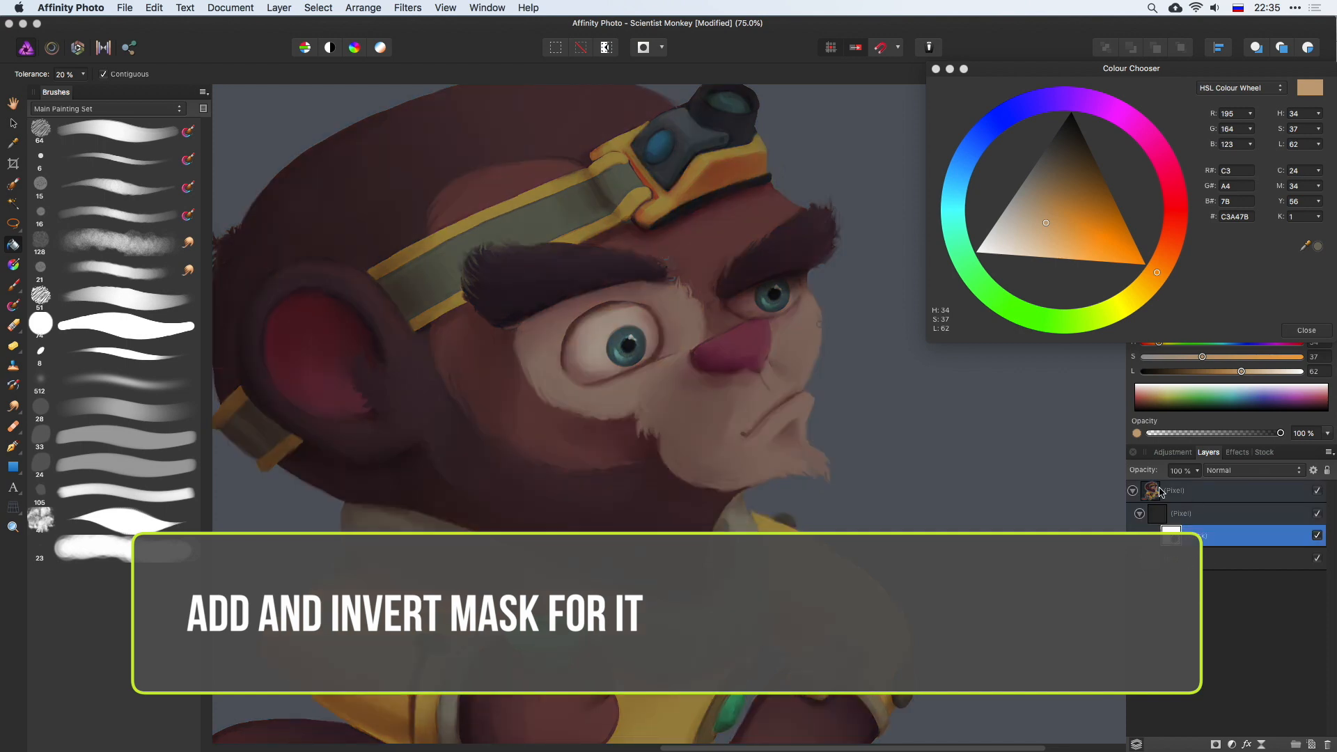
Step: Paint light onto the front of the collar through the mask with a 42 px brush at 60% opacity
{"action": "left_click", "coordinate": [12, 287]}
{"action": "left_click_drag", "start_coordinate": [859, 525], "coordinate": [805, 358]}
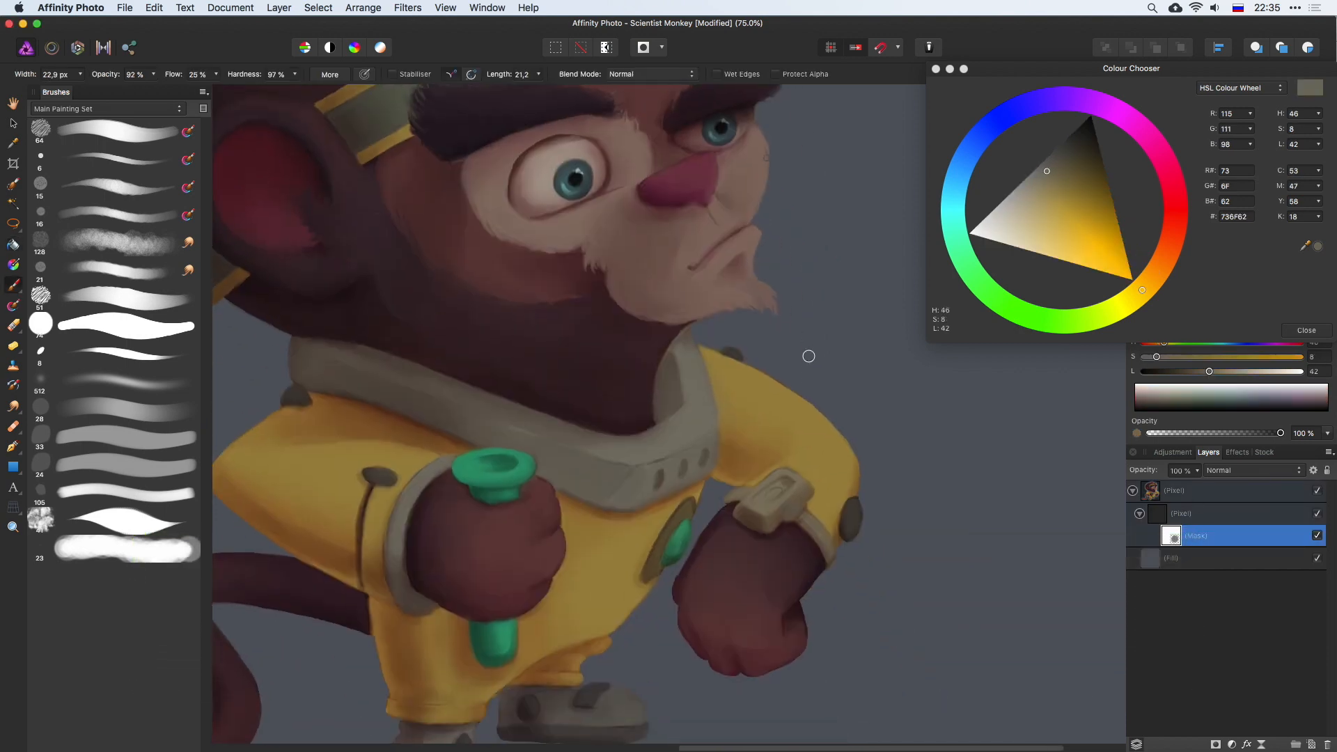
{"action": "left_click", "coordinate": [171, 412]}
{"action": "key", "text": "bracketright"}
{"action": "key", "text": "bracketright"}
{"action": "key", "text": "bracketright"}
{"action": "key", "text": "bracketleft"}
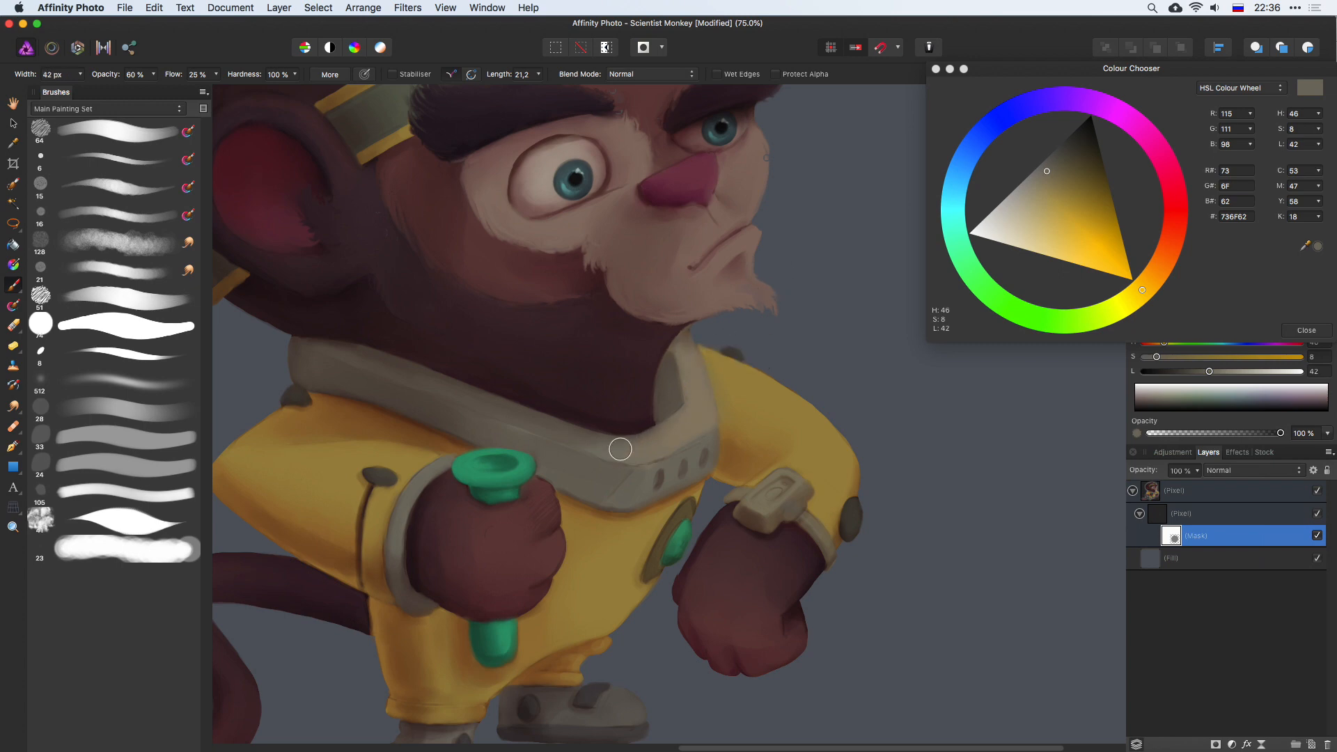
{"action": "left_click_drag", "start_coordinate": [820, 320], "coordinate": [847, 494]}
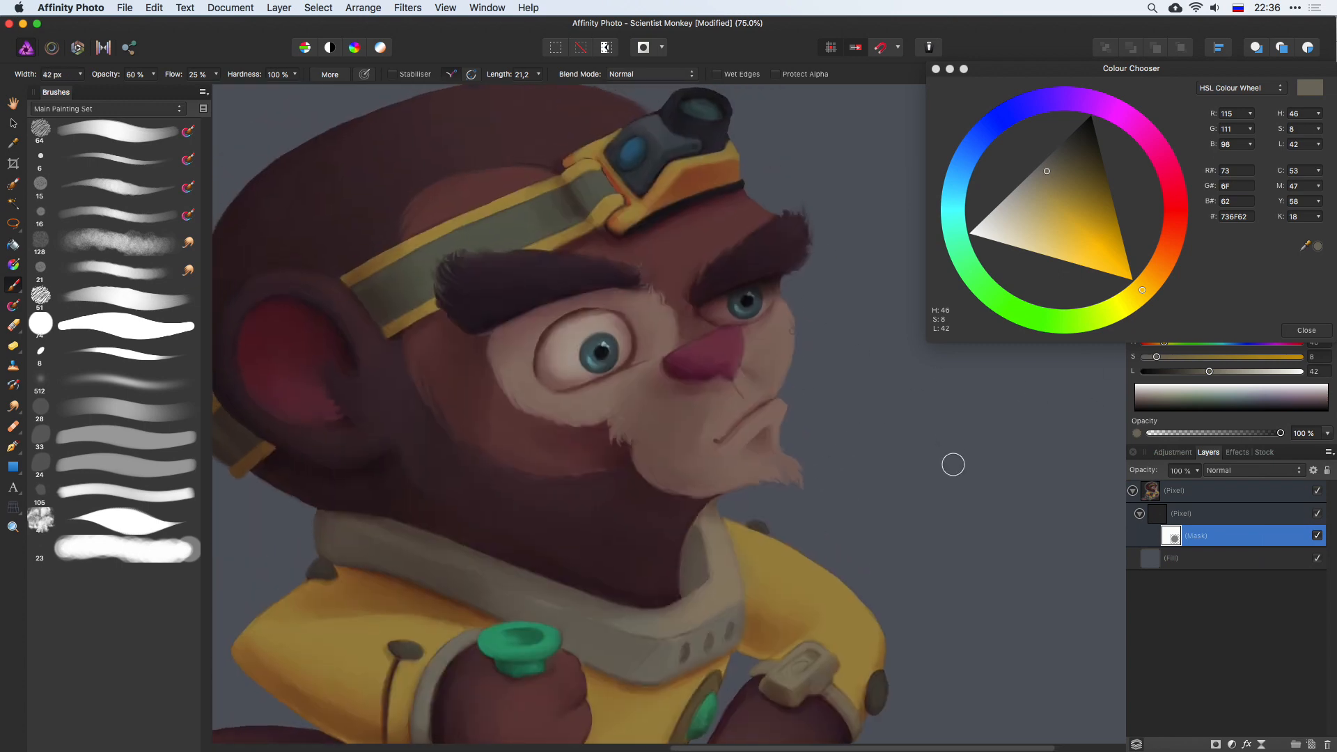
Step: Set the nested tan layer's blending mode to Colour Dodge and reselect its mask for painting
{"action": "left_click", "coordinate": [1253, 470]}
{"action": "left_click", "coordinate": [1249, 470]}
{"action": "left_click", "coordinate": [1246, 513]}
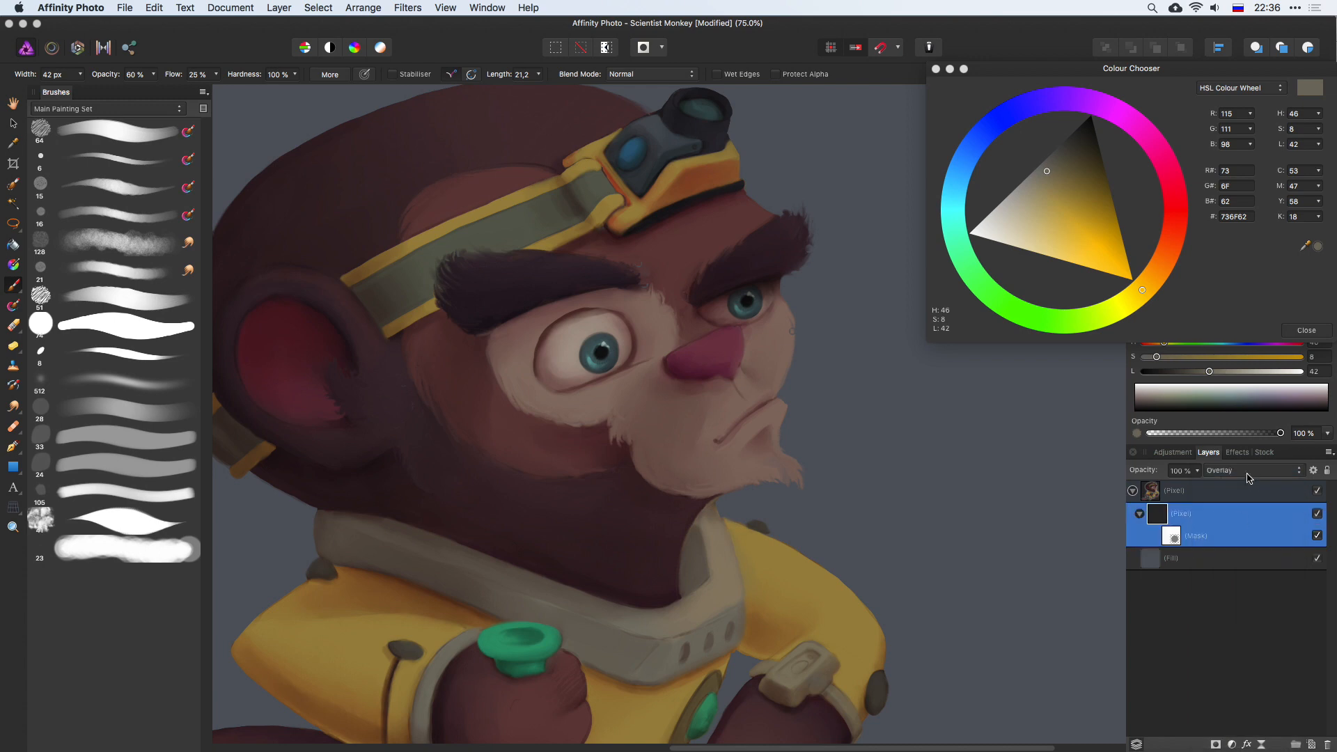
{"action": "left_click", "coordinate": [1250, 476]}
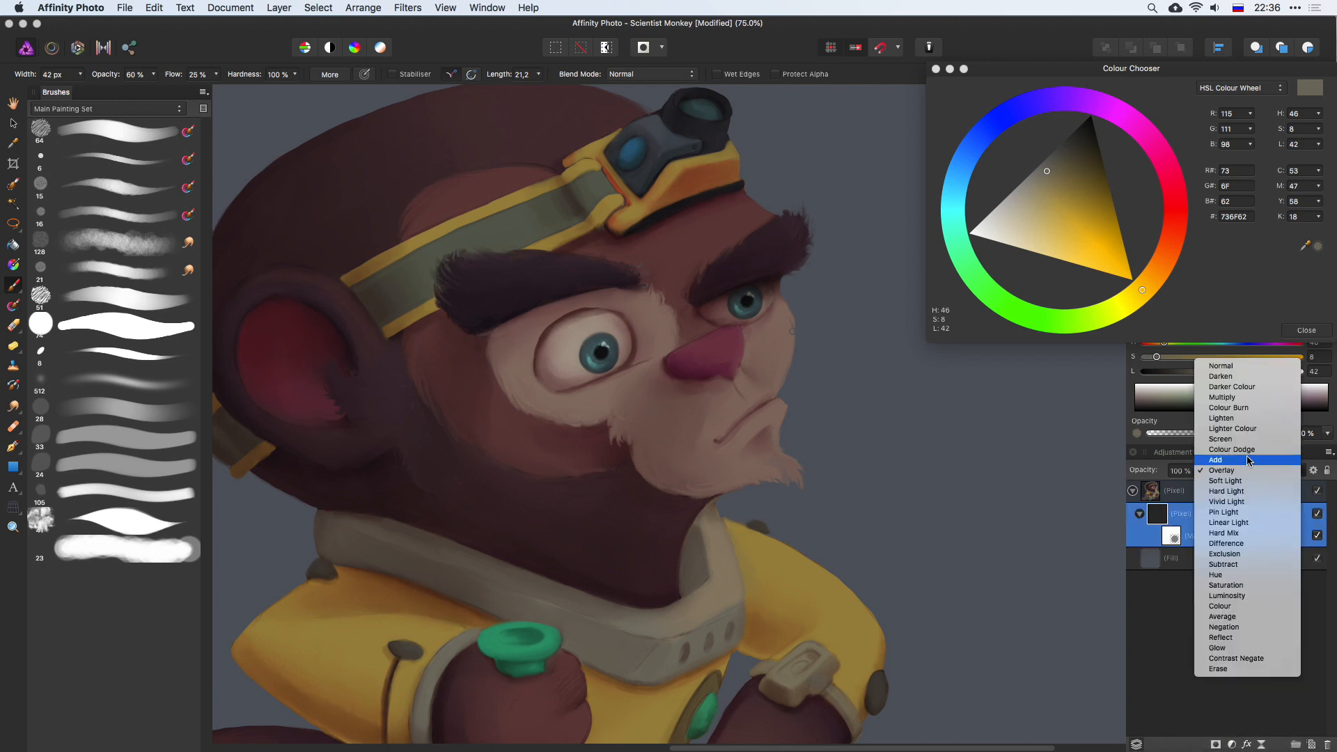
{"action": "left_click", "coordinate": [1247, 451]}
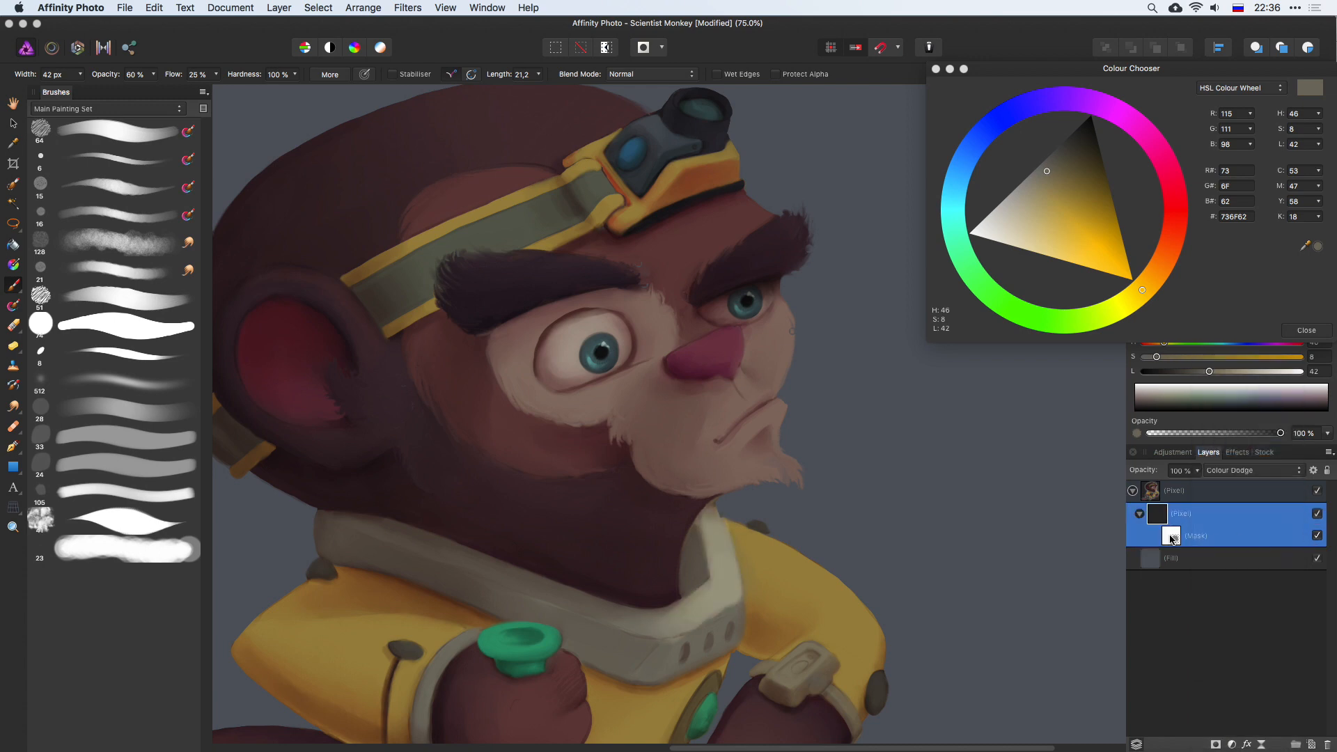
{"action": "left_click", "coordinate": [1173, 540]}
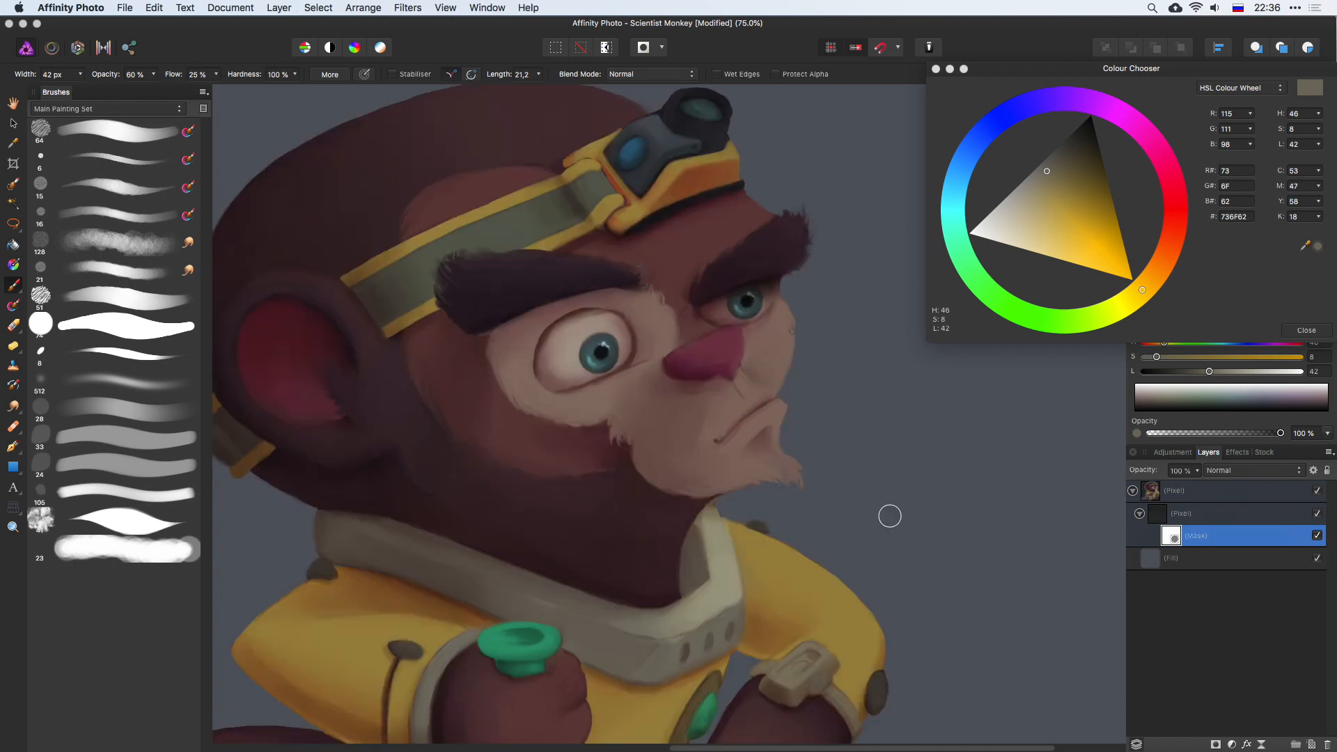
{"action": "mouse_move", "coordinate": [825, 553]}
{"action": "left_mouse_down"}
{"action": "mouse_move", "coordinate": [875, 545]}
{"action": "mouse_move", "coordinate": [848, 660]}
{"action": "mouse_move", "coordinate": [835, 599]}
{"action": "mouse_move", "coordinate": [856, 643]}
{"action": "left_mouse_up"}
{"action": "key", "text": "bracketleft"}
{"action": "key", "text": "super+minus"}
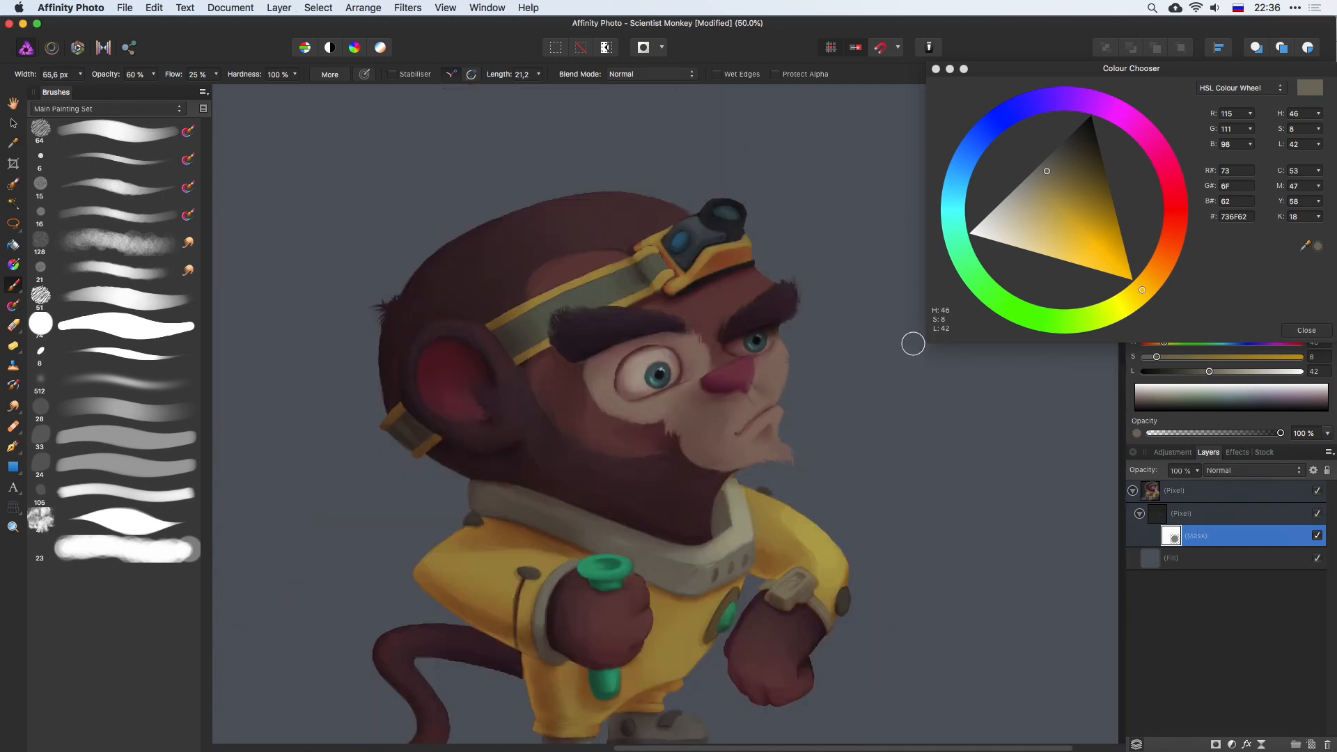
{"action": "key", "text": "super+z"}
{"action": "key", "text": "super+z"}
Step: Paint light onto the monkey's nose through the mask with a brush about 32 px wide at 72% hardness
{"action": "mouse_move", "coordinate": [823, 516]}
{"action": "left_mouse_down"}
{"action": "mouse_move", "coordinate": [858, 497]}
{"action": "mouse_move", "coordinate": [853, 474]}
{"action": "left_mouse_up"}
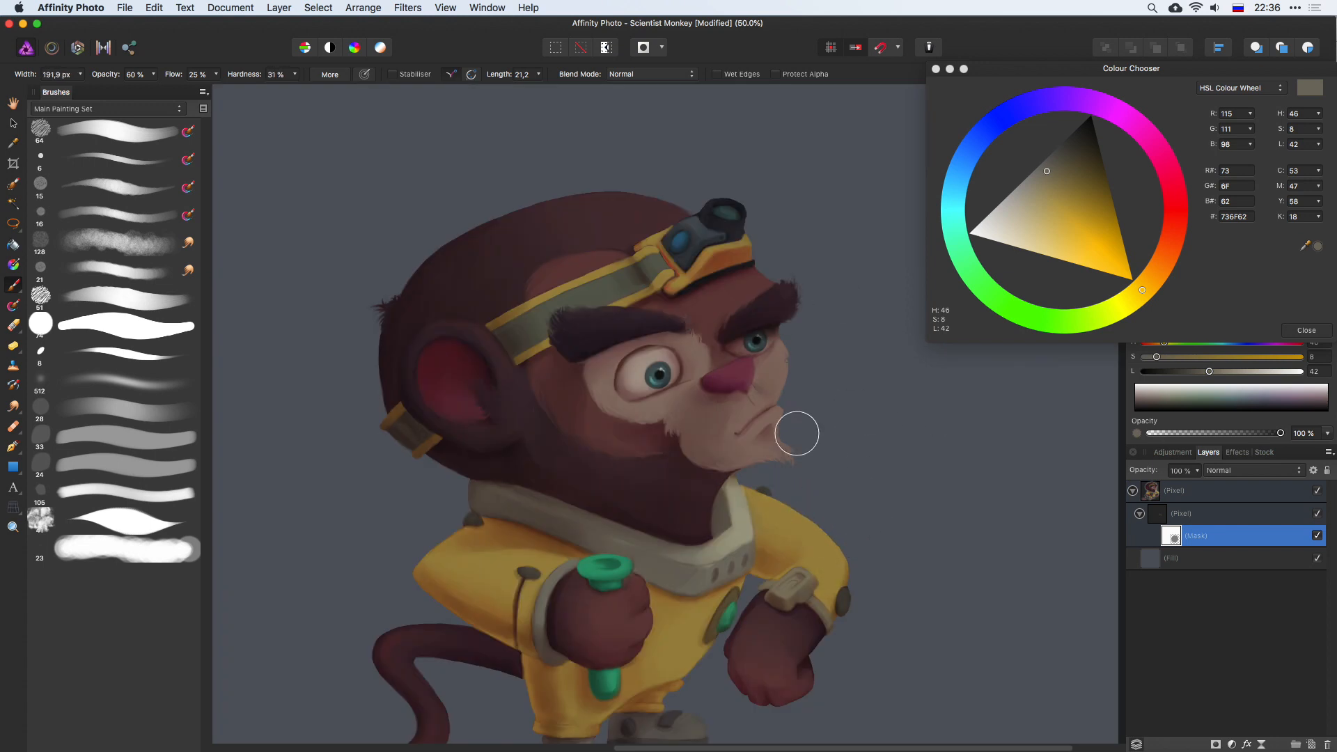
{"action": "left_click_drag", "start_coordinate": [796, 433], "coordinate": [776, 355]}
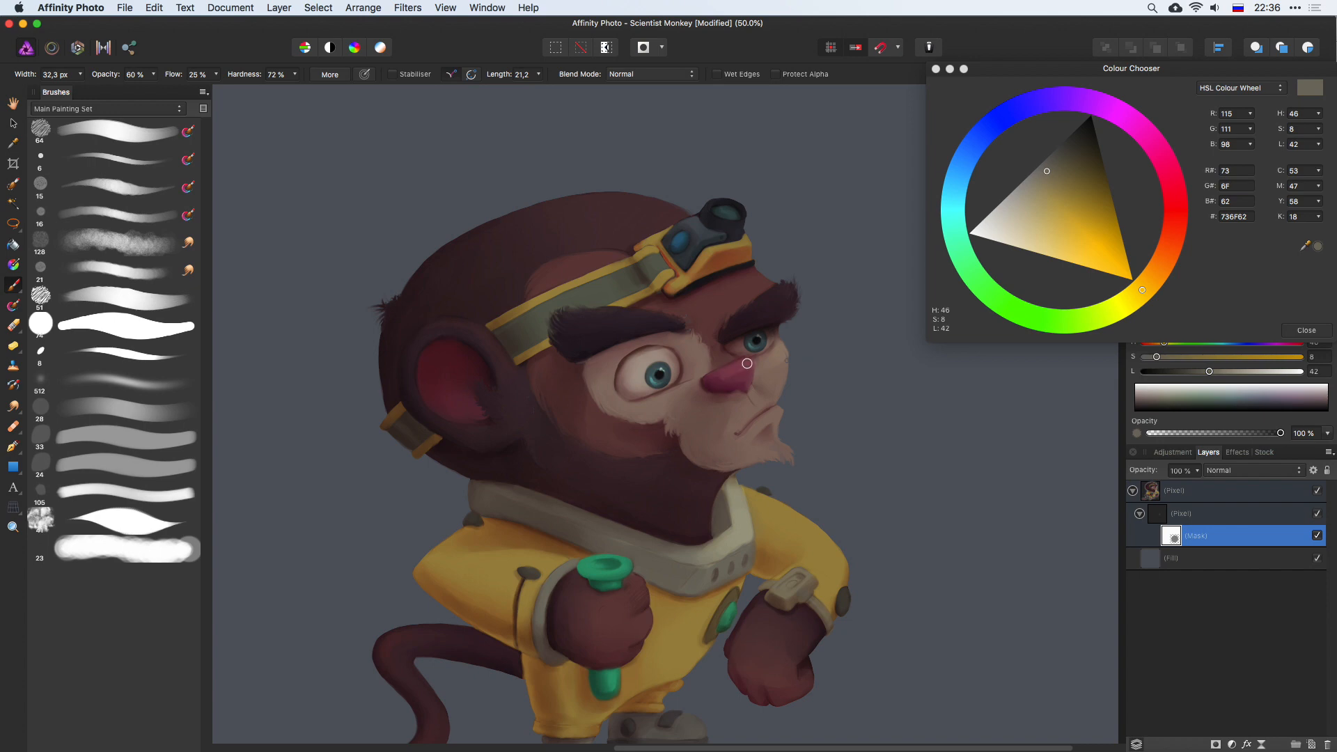
{"action": "key", "text": "super+1"}
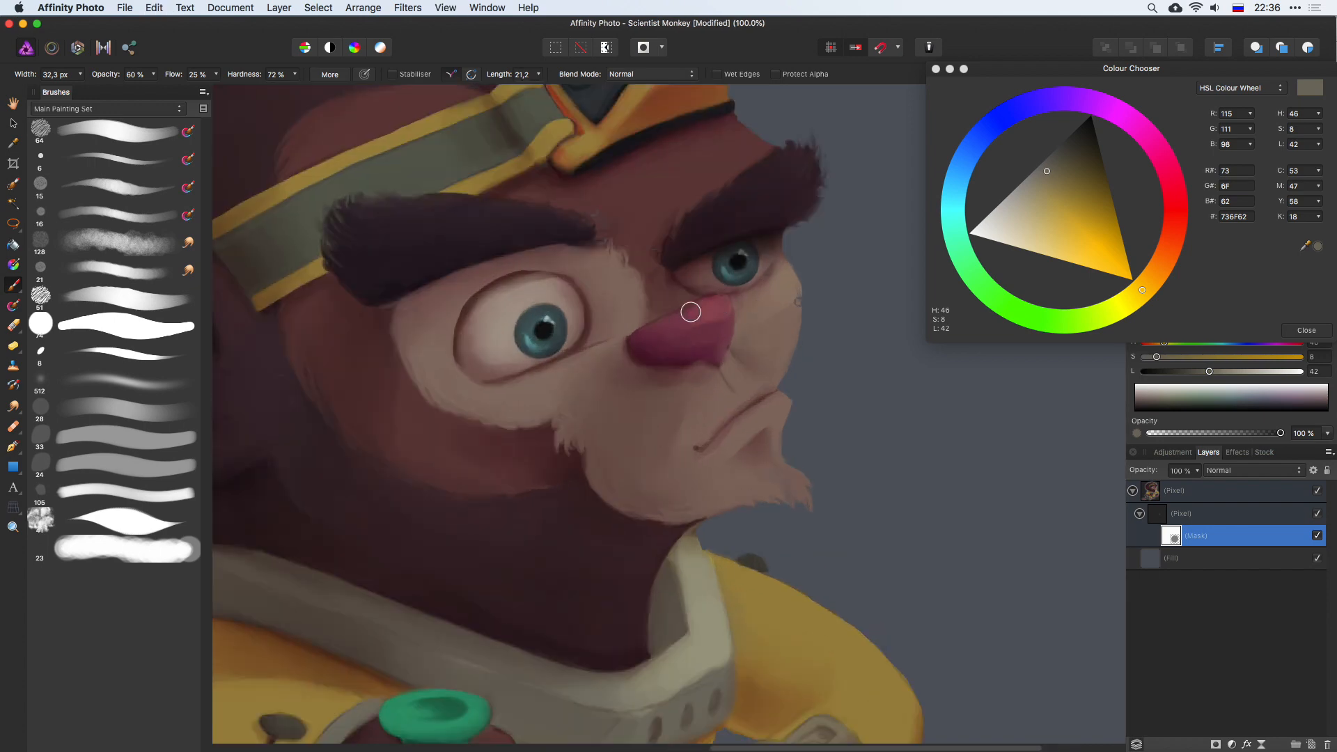
{"action": "left_click_drag", "start_coordinate": [631, 226], "coordinate": [788, 313]}
{"action": "left_click_drag", "start_coordinate": [690, 379], "coordinate": [697, 378]}
{"action": "mouse_move", "coordinate": [713, 389]}
{"action": "left_mouse_down"}
{"action": "mouse_move", "coordinate": [691, 389]}
{"action": "mouse_move", "coordinate": [704, 395]}
{"action": "left_mouse_up"}
{"action": "left_click_drag", "start_coordinate": [893, 352], "coordinate": [793, 363]}
Step: Paint light onto the forehead below the goggles through the mask, using a brush up to about 78 px wide
{"action": "key", "text": "bracketleft"}
{"action": "key", "text": "bracketleft"}
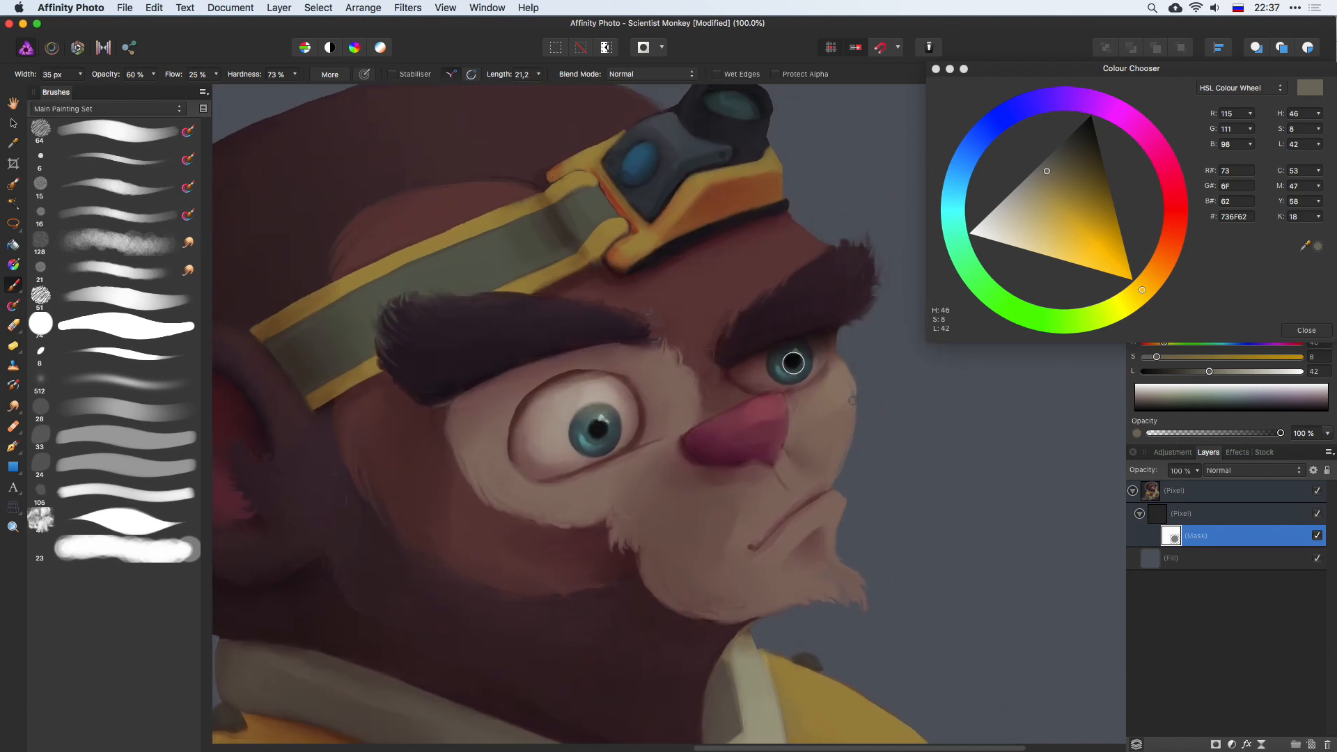
{"action": "key", "text": "bracketright"}
{"action": "key", "text": "bracketright"}
{"action": "left_click_drag", "start_coordinate": [833, 275], "coordinate": [814, 293]}
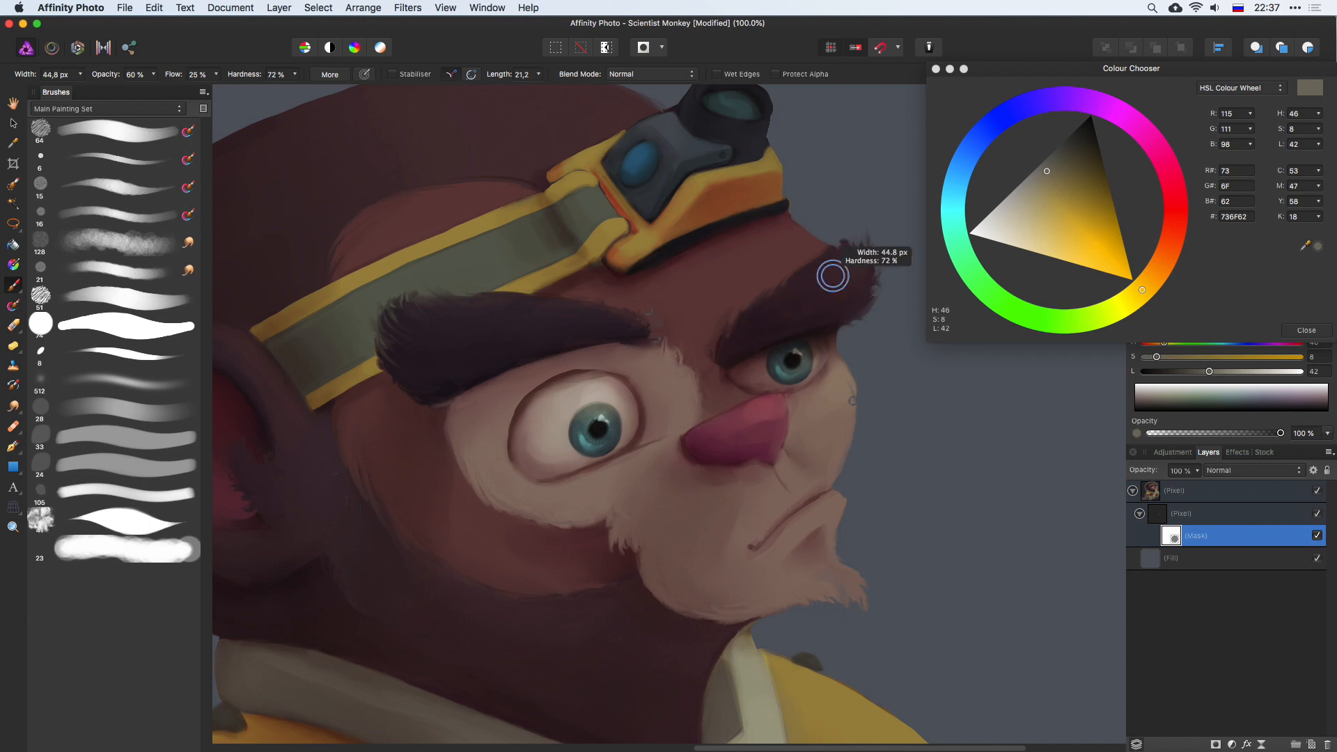
{"action": "left_click_drag", "start_coordinate": [474, 330], "coordinate": [580, 322]}
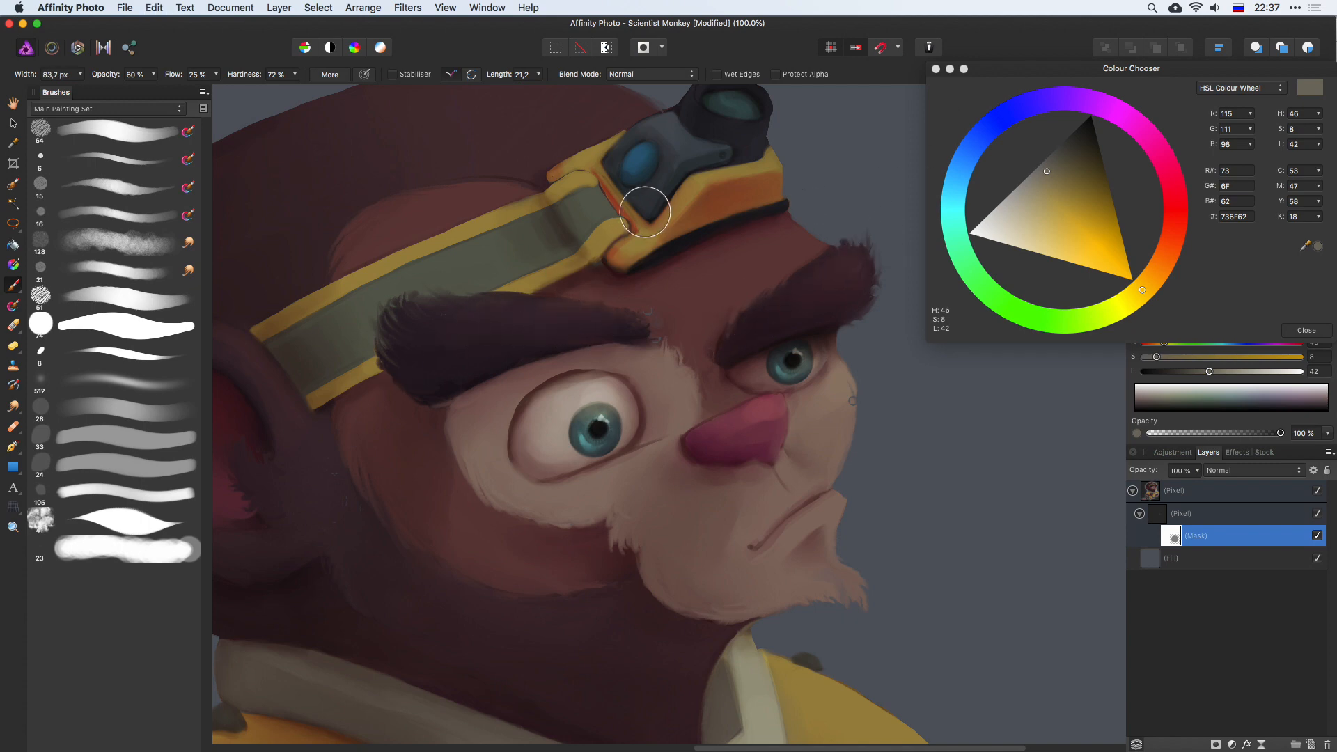
{"action": "left_click_drag", "start_coordinate": [729, 241], "coordinate": [717, 239]}
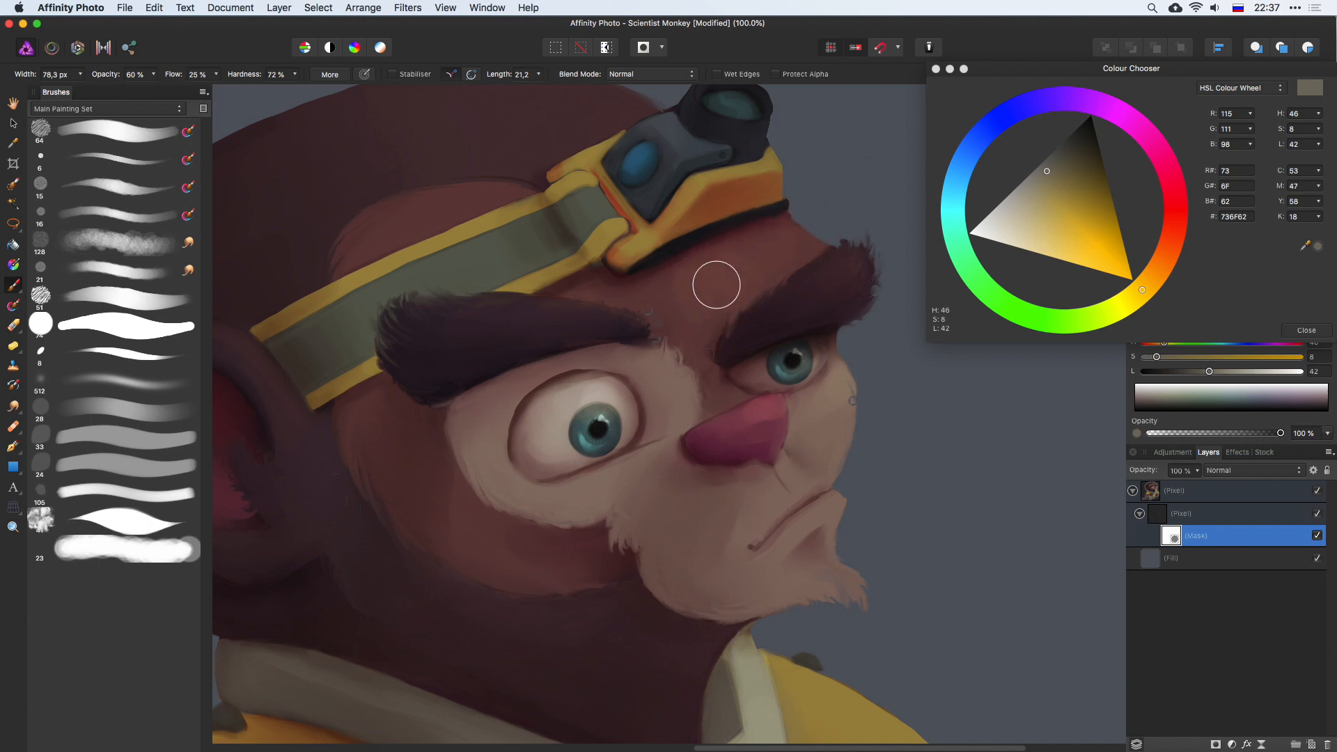
{"action": "scroll", "coordinate": [778, 312], "scroll_direction": "up", "scroll_amount": 3}
{"action": "left_click_drag", "start_coordinate": [778, 313], "coordinate": [777, 321]}
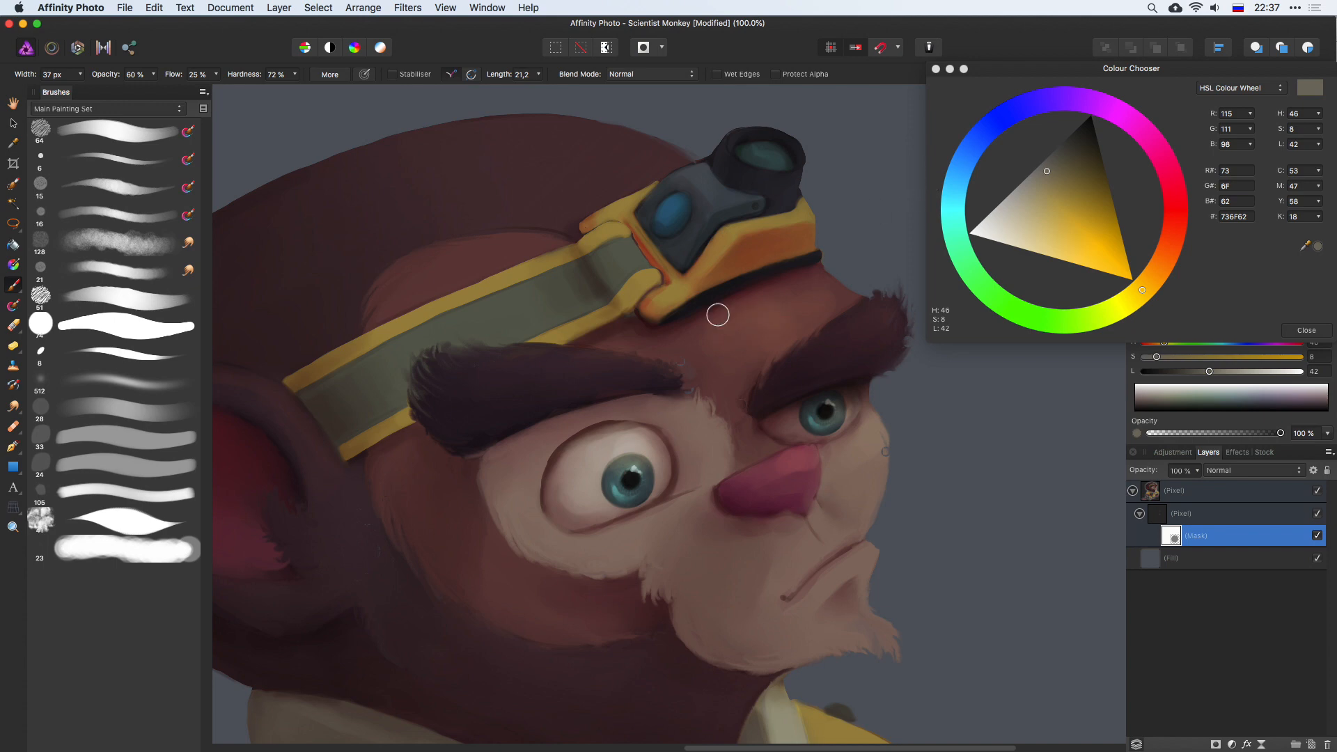
Step: Paint light onto the goggles' lenses with a brush about 24 px wide and onto the strap's front end at about 37 px
{"action": "left_click_drag", "start_coordinate": [770, 192], "coordinate": [762, 213]}
{"action": "left_click_drag", "start_coordinate": [766, 154], "coordinate": [781, 156]}
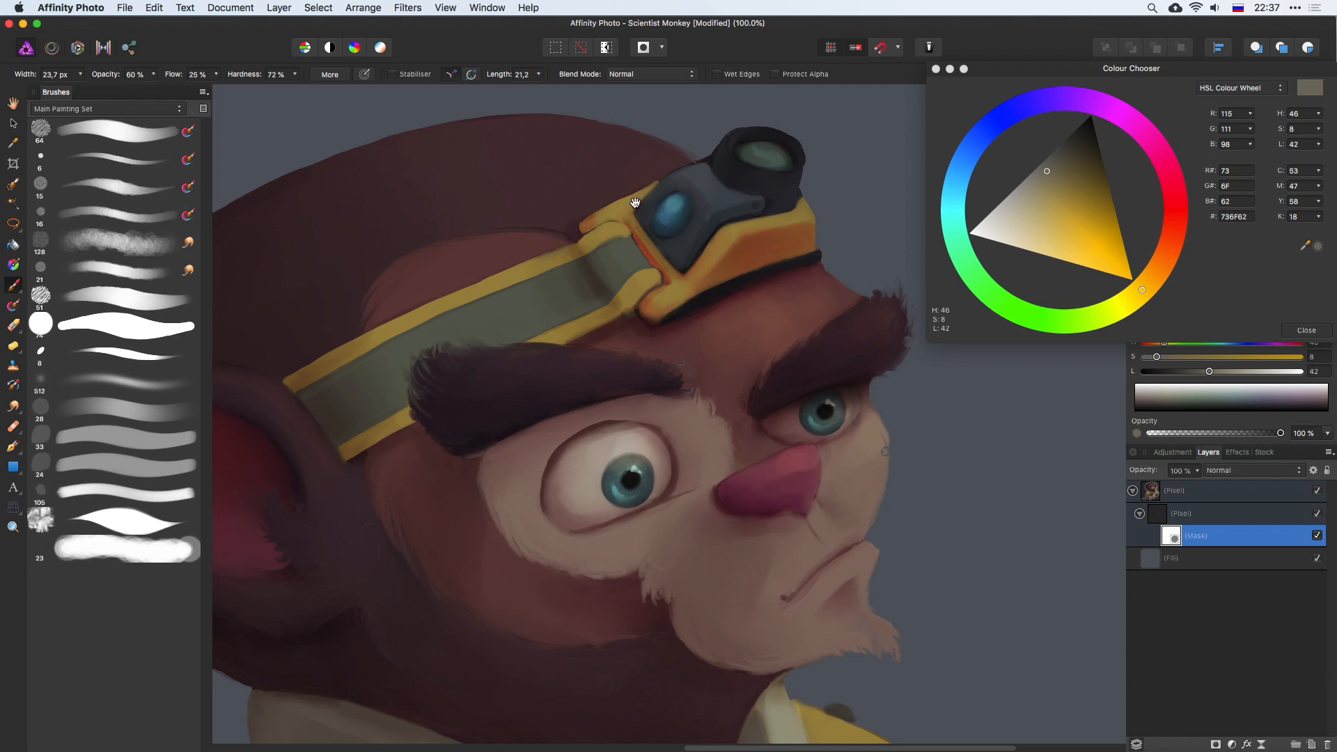
{"action": "left_click_drag", "start_coordinate": [635, 203], "coordinate": [801, 174]}
{"action": "mouse_move", "coordinate": [722, 236]}
{"action": "left_mouse_down"}
{"action": "mouse_move", "coordinate": [692, 281]}
{"action": "mouse_move", "coordinate": [624, 327]}
{"action": "left_mouse_up"}
{"action": "key", "text": "super+minus"}
{"action": "left_click_drag", "start_coordinate": [644, 306], "coordinate": [670, 353]}
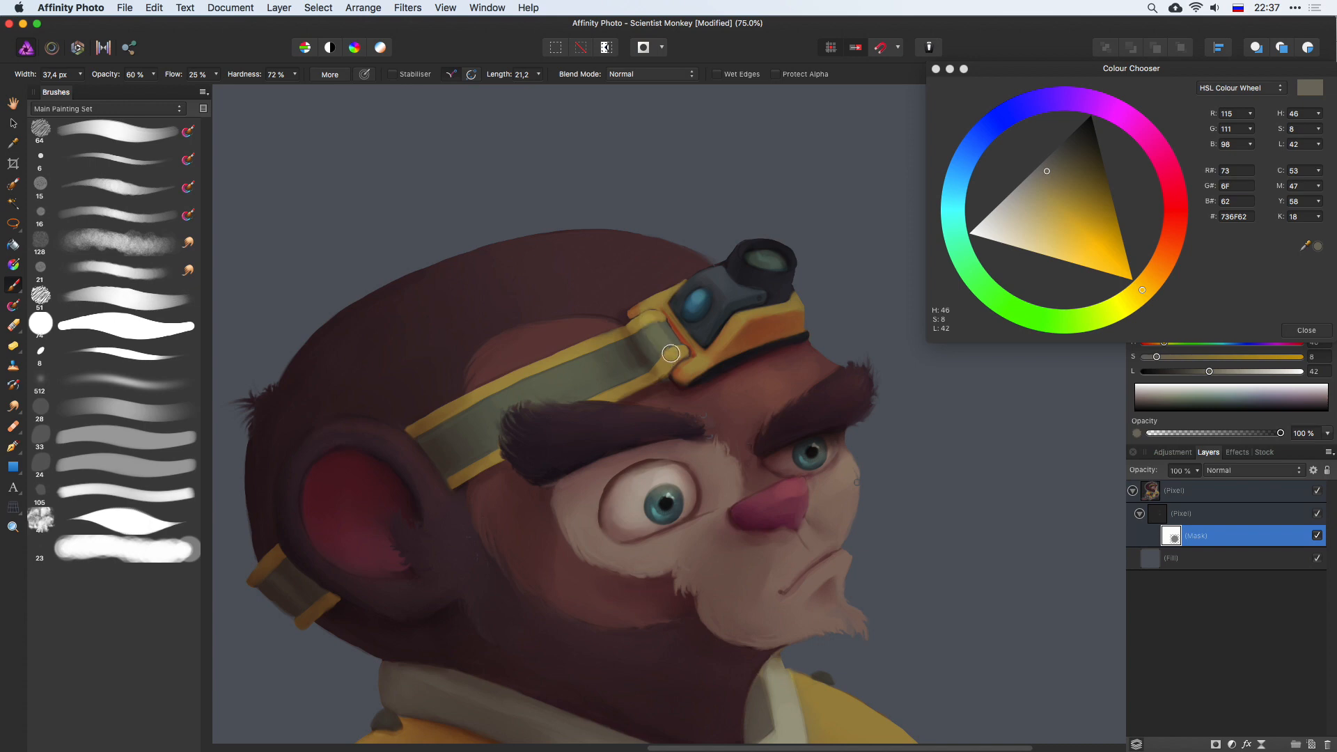
{"action": "left_click_drag", "start_coordinate": [641, 286], "coordinate": [635, 296]}
Step: Paint light onto the red inside of the ear with a brush about 103 px wide at 40% hardness
{"action": "left_click_drag", "start_coordinate": [466, 447], "coordinate": [561, 319]}
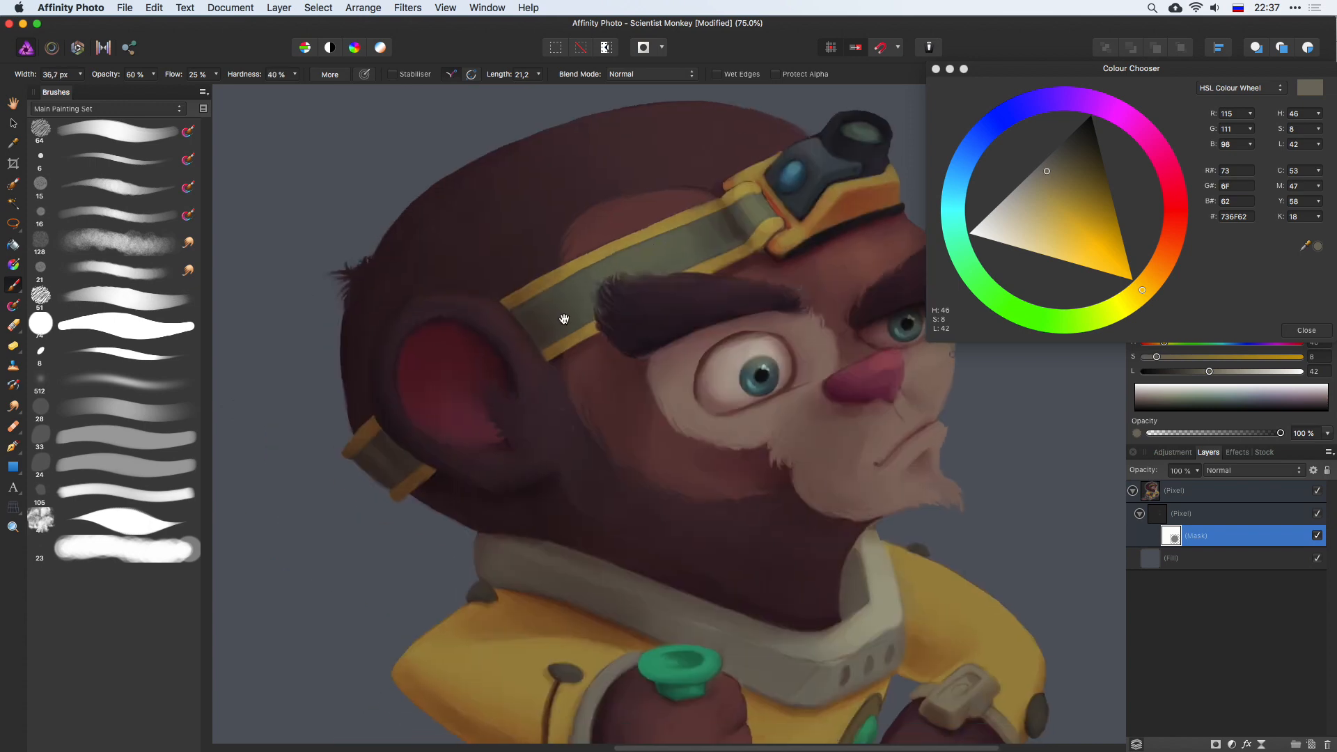
{"action": "left_click_drag", "start_coordinate": [433, 379], "coordinate": [456, 381]}
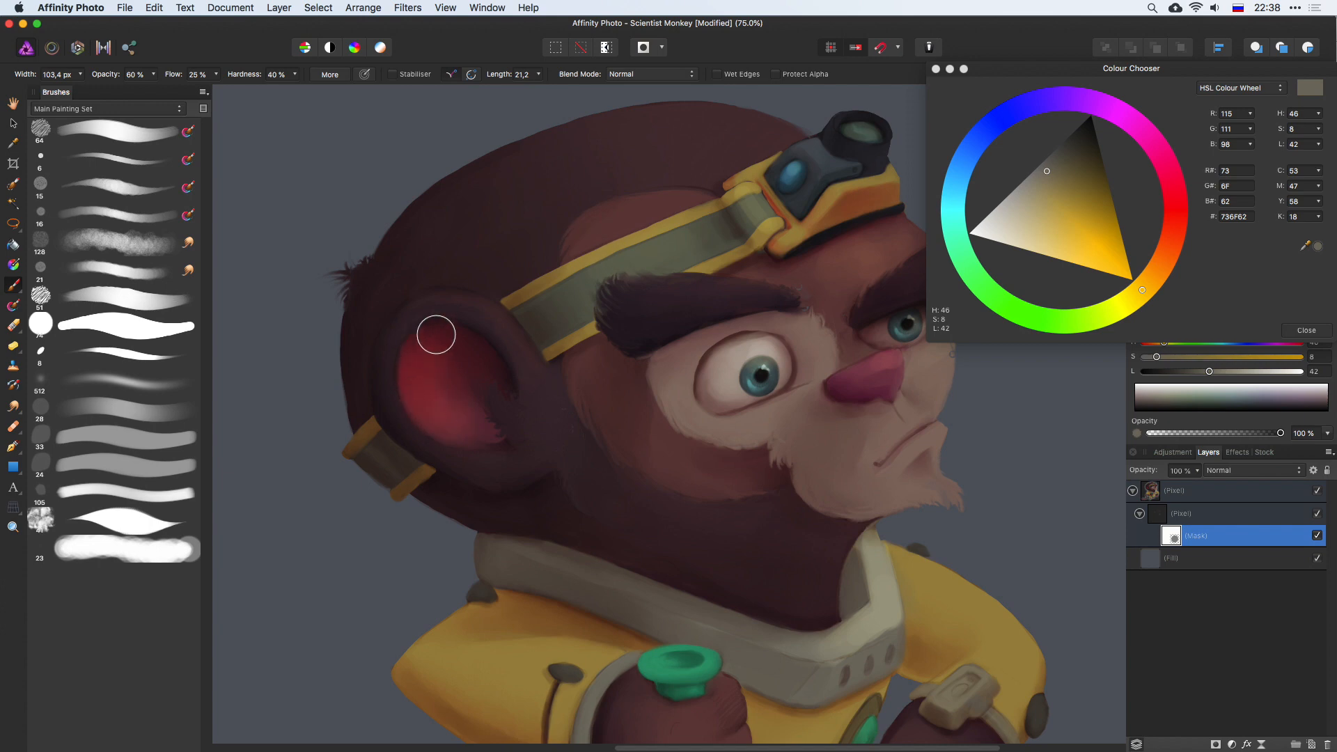
{"action": "mouse_move", "coordinate": [739, 308]}
{"action": "left_mouse_down"}
{"action": "mouse_move", "coordinate": [547, 322]}
{"action": "mouse_move", "coordinate": [547, 305]}
{"action": "left_mouse_up"}
{"action": "mouse_move", "coordinate": [566, 300]}
{"action": "left_mouse_down"}
{"action": "mouse_move", "coordinate": [606, 299]}
{"action": "mouse_move", "coordinate": [509, 305]}
{"action": "left_mouse_up"}
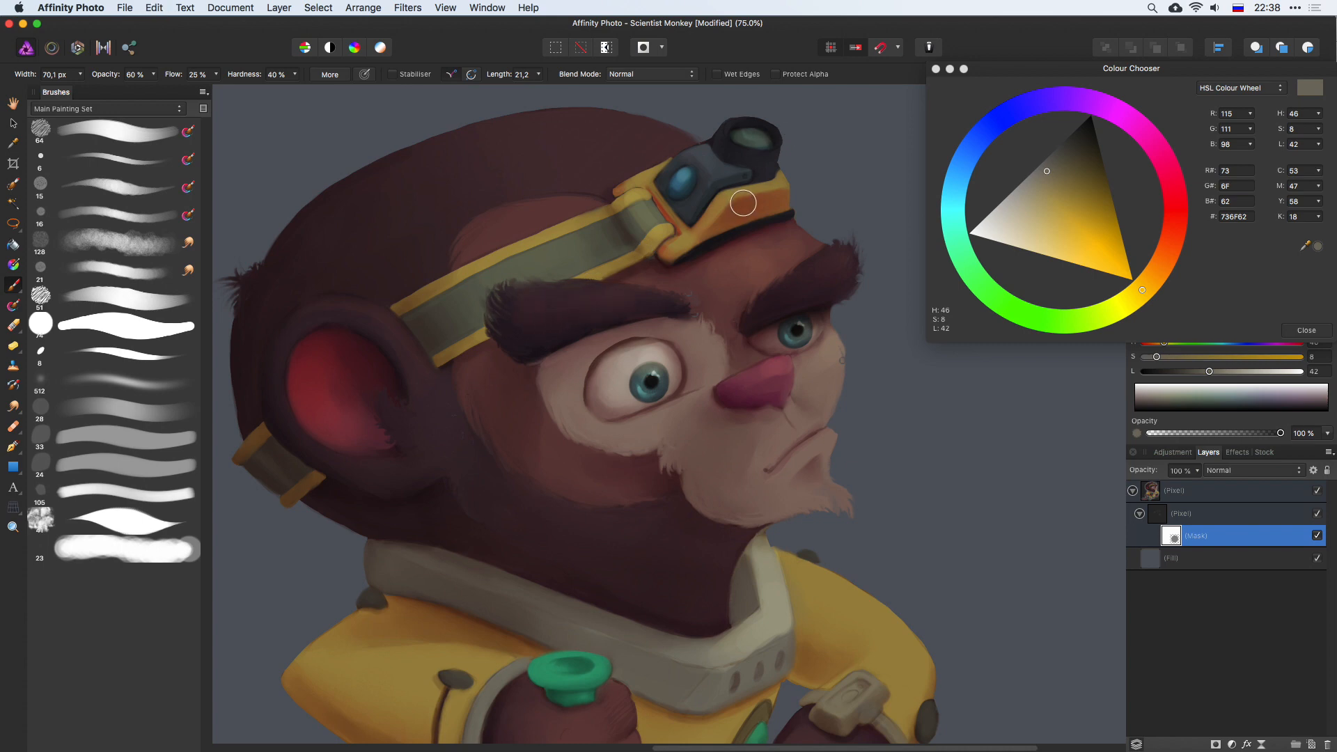
Step: Paint light onto the near eye's surrounding patch and the cheek with brushes about 79 to 121 px wide
{"action": "left_click_drag", "start_coordinate": [691, 464], "coordinate": [731, 381]}
{"action": "left_click_drag", "start_coordinate": [596, 376], "coordinate": [613, 390]}
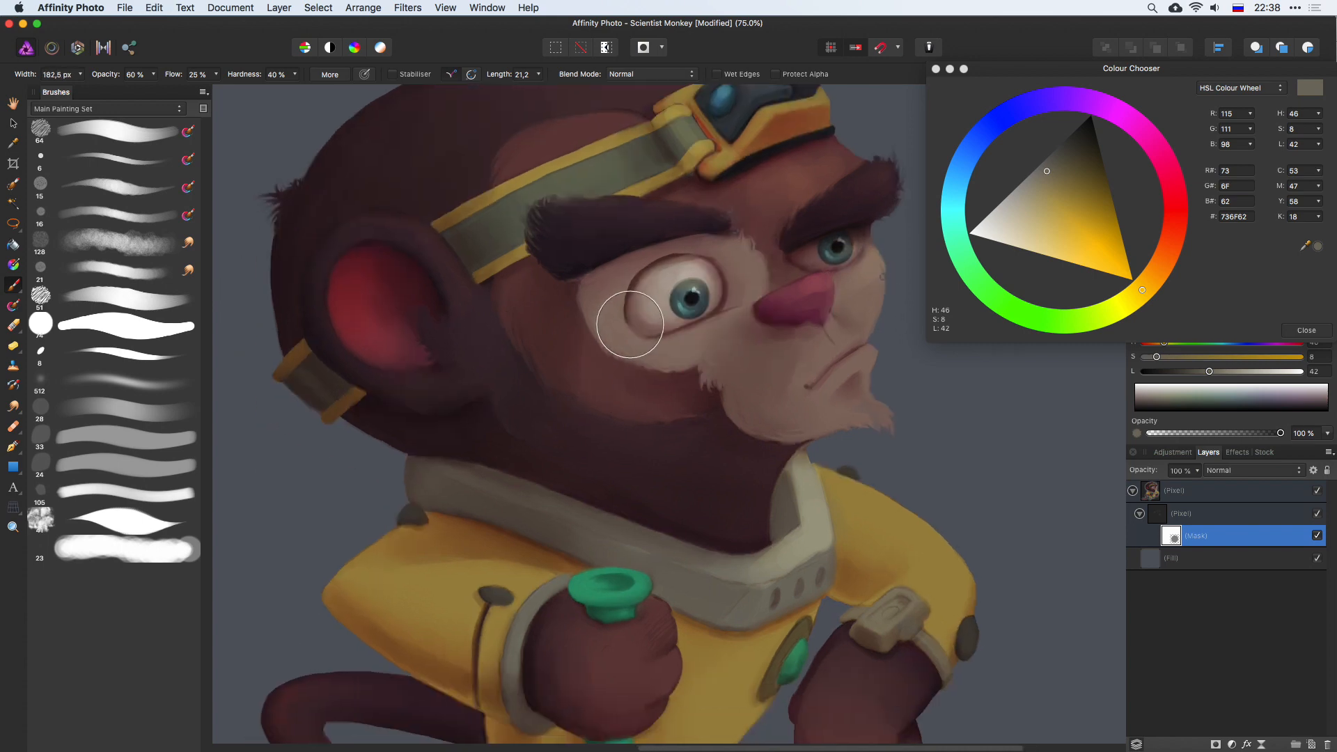
{"action": "left_click_drag", "start_coordinate": [681, 306], "coordinate": [665, 306]}
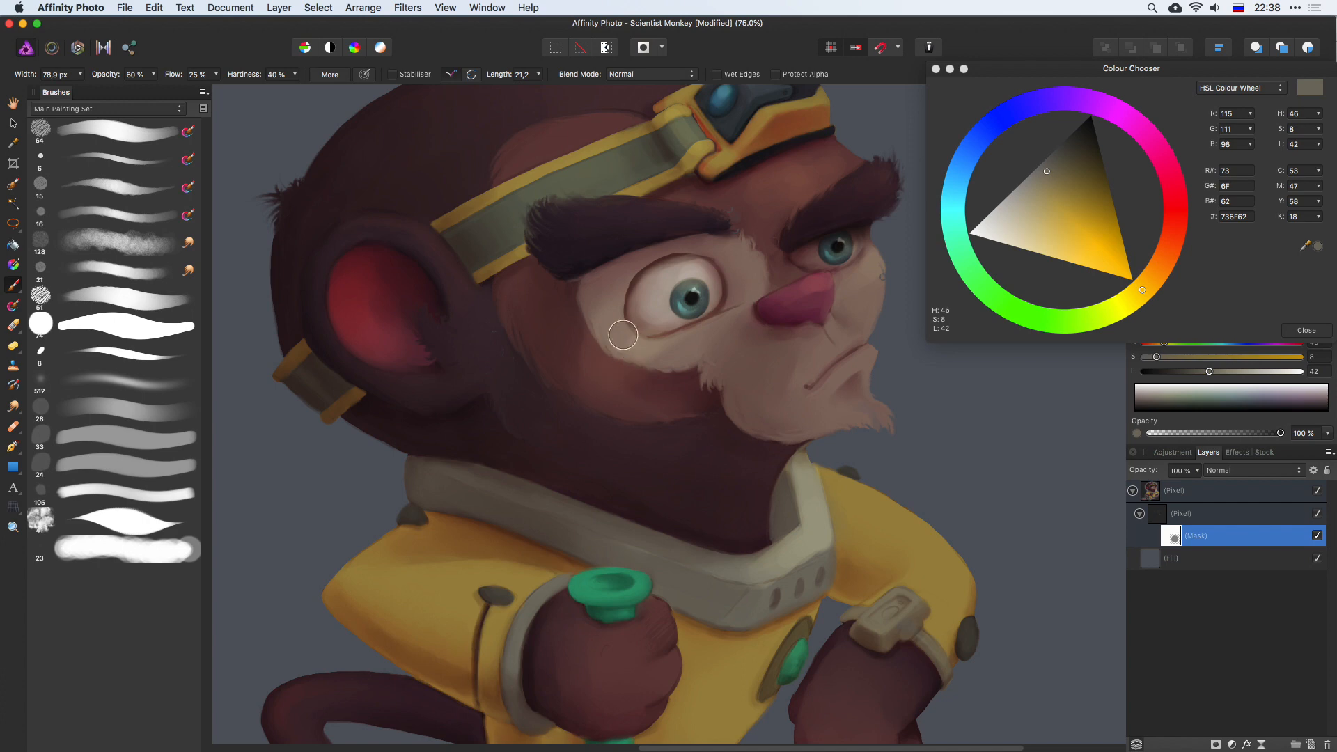
{"action": "key", "text": "]"}
{"action": "key", "text": "]"}
{"action": "key", "text": "]"}
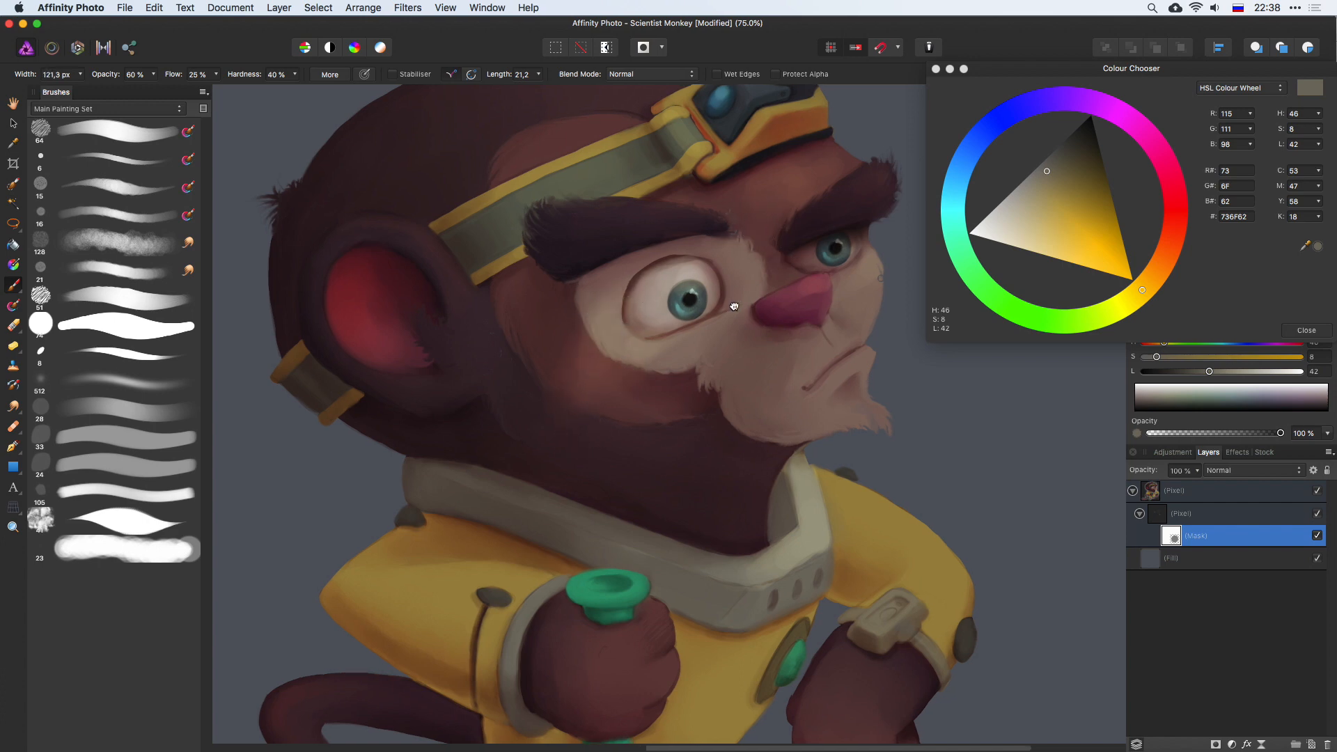
Step: Paint light onto the chin and the tip of the beard through the mask, starting with a brush about 35 px wide
{"action": "left_click_drag", "start_coordinate": [734, 304], "coordinate": [659, 392]}
{"action": "left_click_drag", "start_coordinate": [683, 334], "coordinate": [666, 334]}
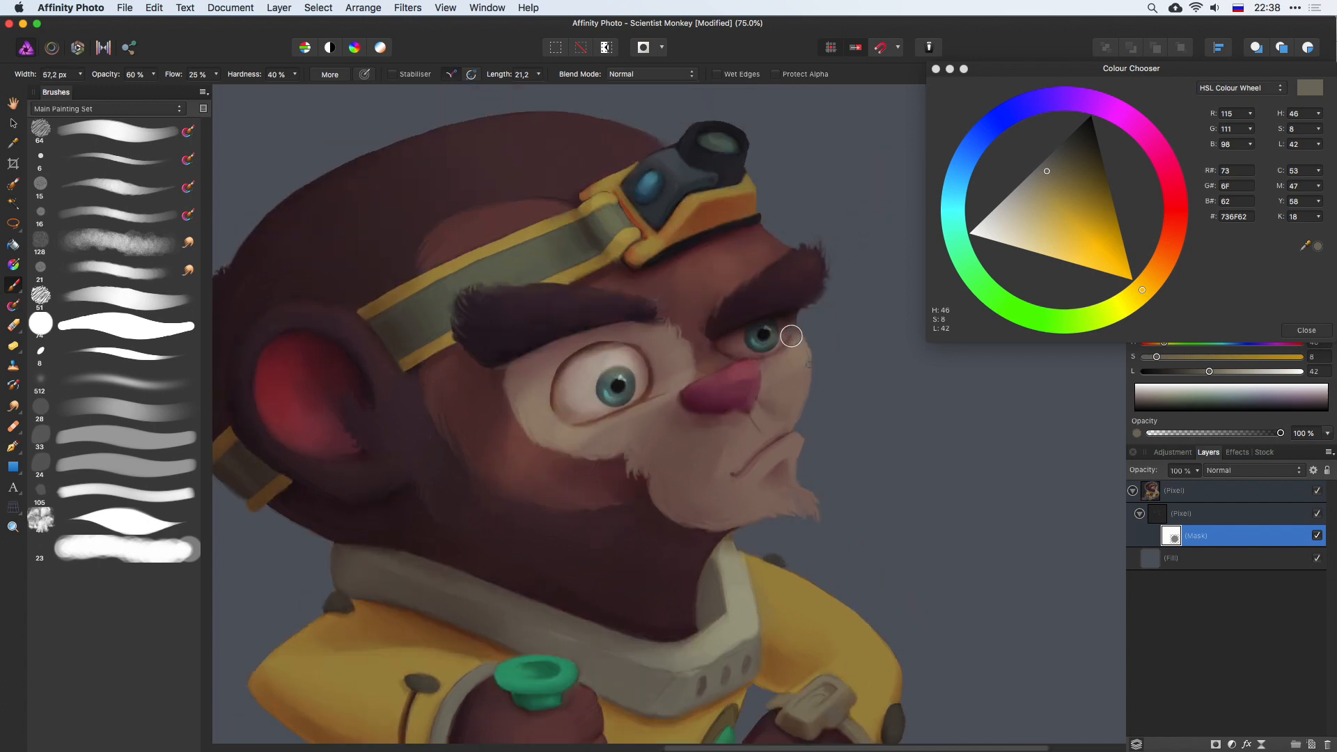
{"action": "left_click_drag", "start_coordinate": [783, 383], "coordinate": [802, 301]}
{"action": "left_click_drag", "start_coordinate": [827, 355], "coordinate": [822, 354]}
{"action": "key", "text": "super+z"}
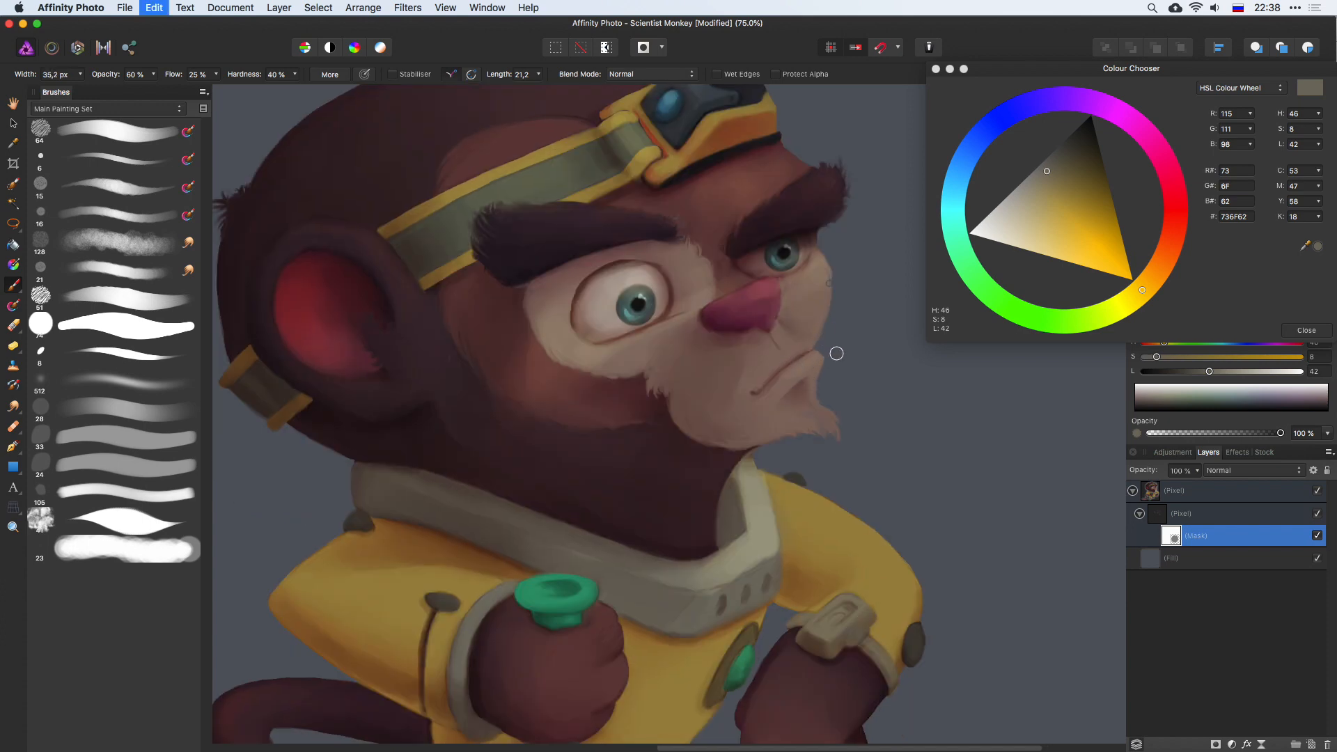
{"action": "left_click_drag", "start_coordinate": [821, 418], "coordinate": [840, 419]}
{"action": "mouse_move", "coordinate": [853, 424]}
{"action": "left_mouse_down"}
{"action": "mouse_move", "coordinate": [754, 453]}
{"action": "mouse_move", "coordinate": [842, 433]}
{"action": "mouse_move", "coordinate": [817, 414]}
{"action": "left_mouse_up"}
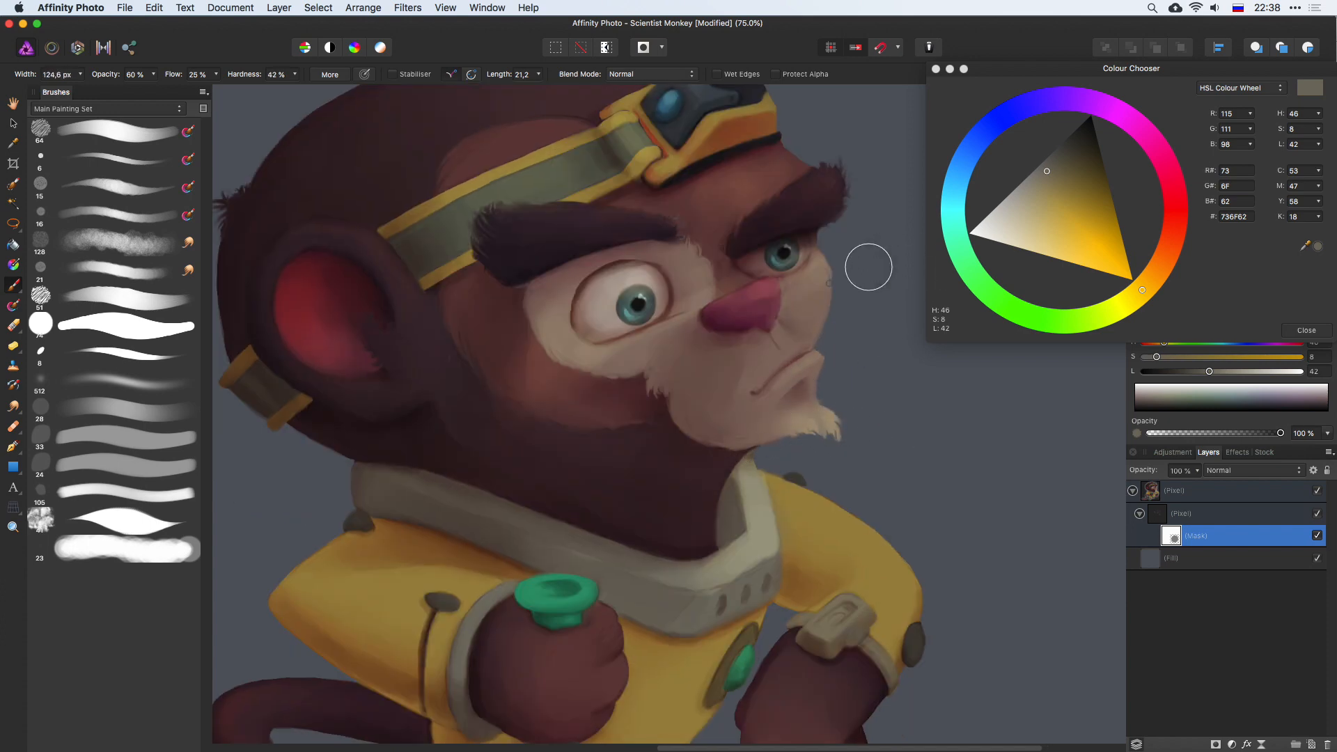
Step: Paint light onto the muzzle around the nose and mouth with brushes about 76 and 55 px wide
{"action": "left_click_drag", "start_coordinate": [848, 297], "coordinate": [810, 293]}
{"action": "mouse_move", "coordinate": [758, 364]}
{"action": "left_mouse_down"}
{"action": "mouse_move", "coordinate": [752, 335]}
{"action": "mouse_move", "coordinate": [791, 363]}
{"action": "left_mouse_up"}
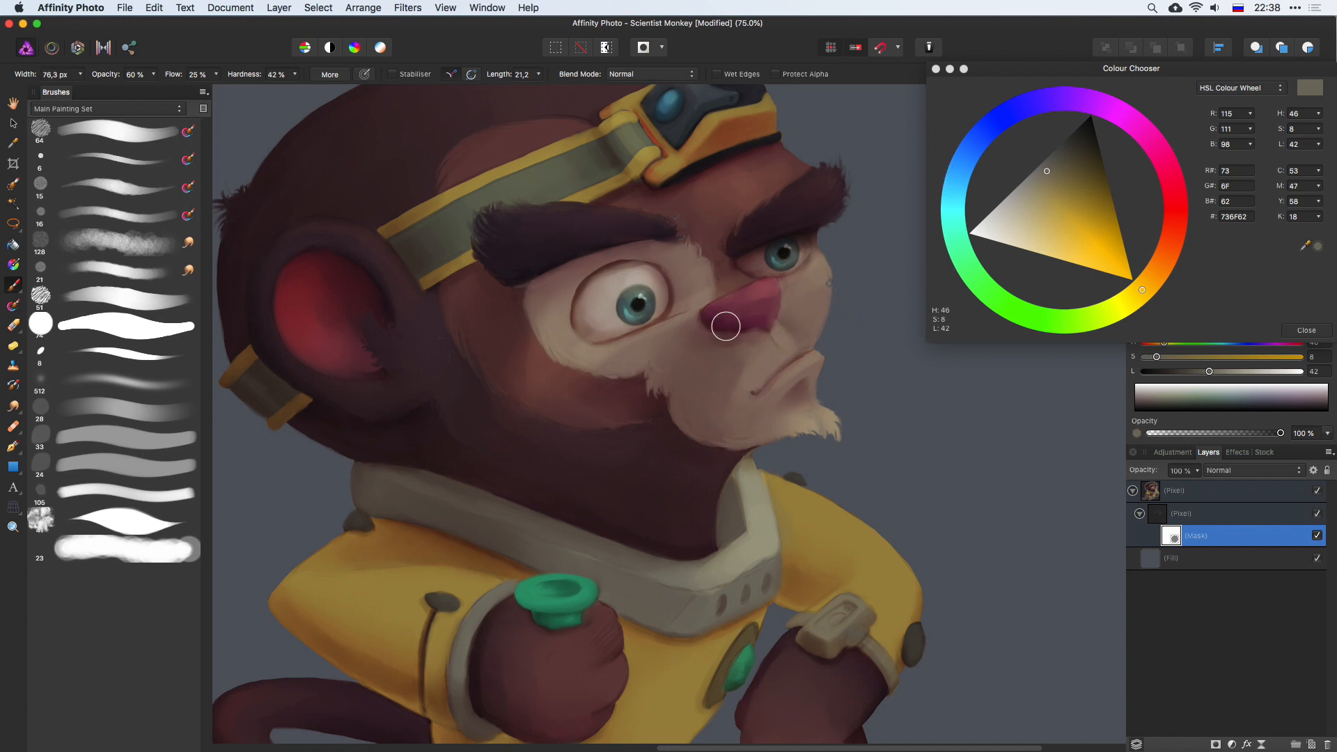
{"action": "left_click_drag", "start_coordinate": [725, 326], "coordinate": [755, 327]}
{"action": "left_click_drag", "start_coordinate": [815, 297], "coordinate": [800, 298], "text": "ctrl+alt"}
{"action": "left_click_drag", "start_coordinate": [701, 112], "coordinate": [742, 262]}
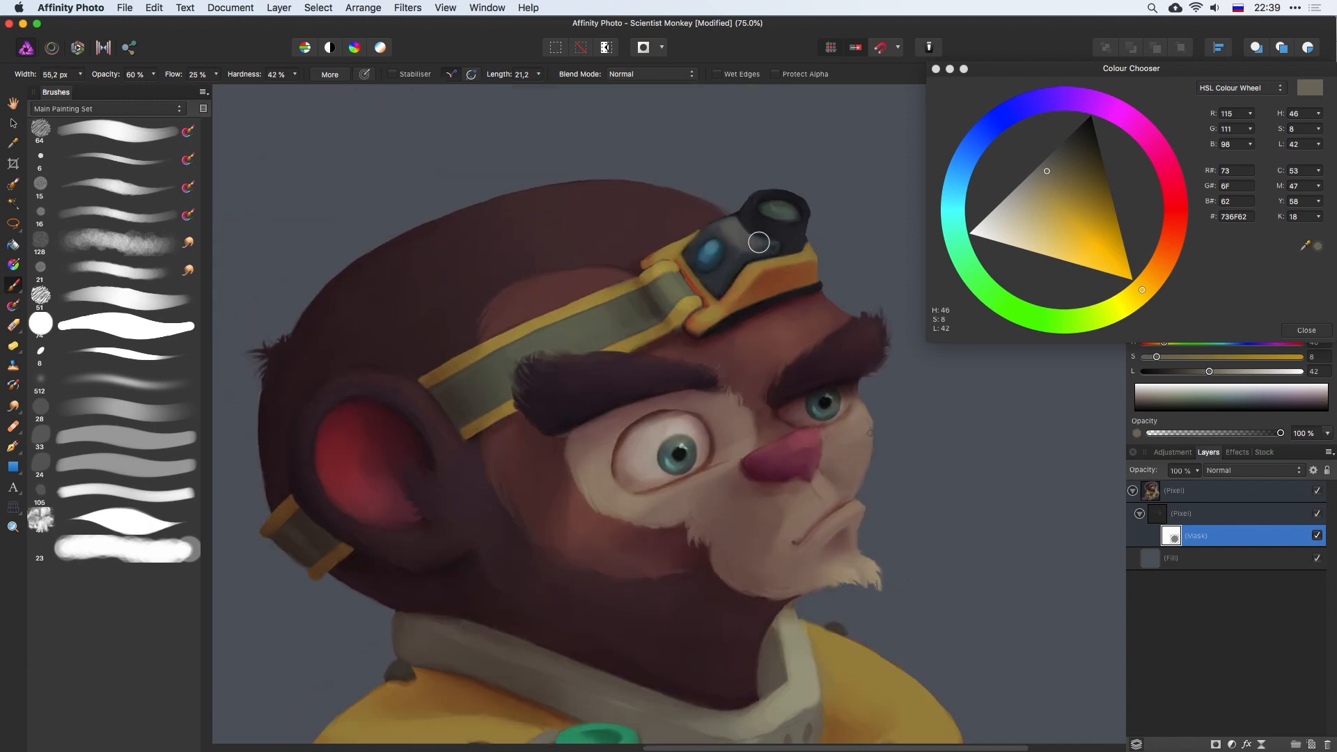
Step: Set the nested tan layer's blending mode back to Overlay and reselect its mask
{"action": "left_click", "coordinate": [1228, 519]}
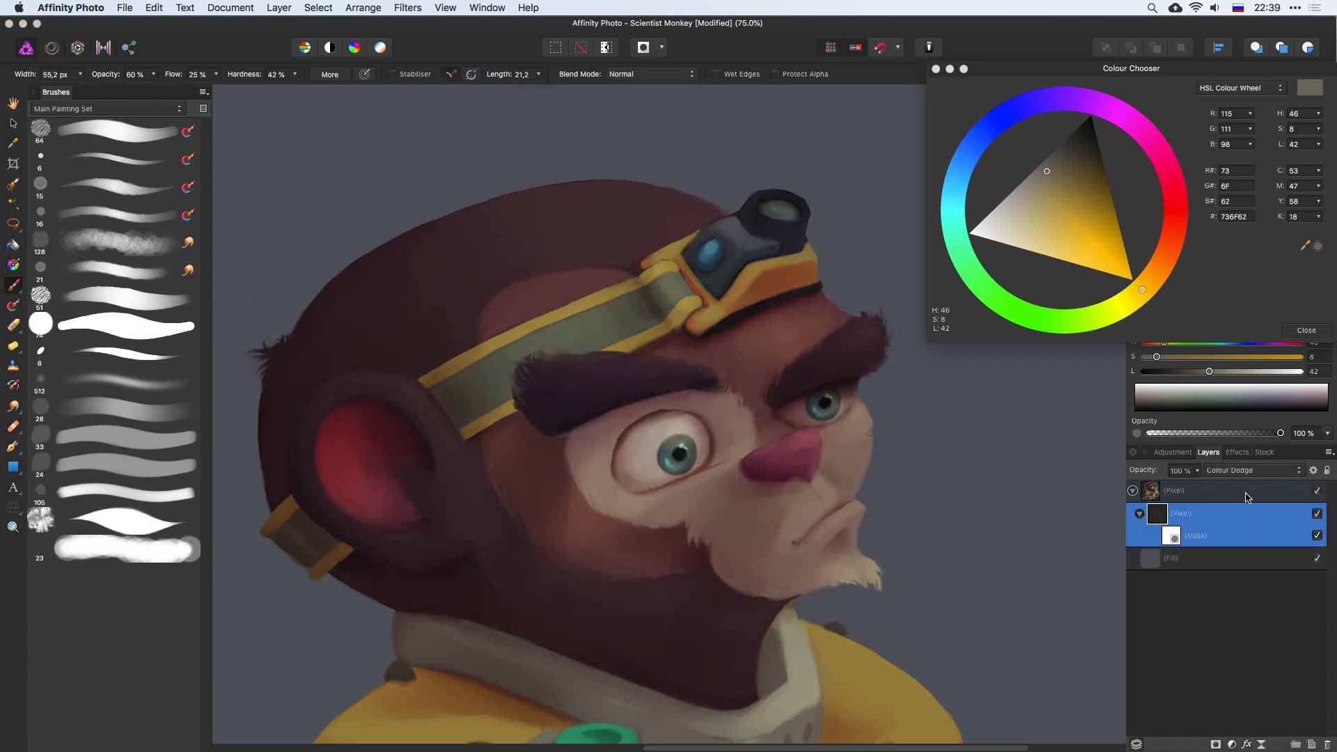
{"action": "left_click", "coordinate": [1249, 470]}
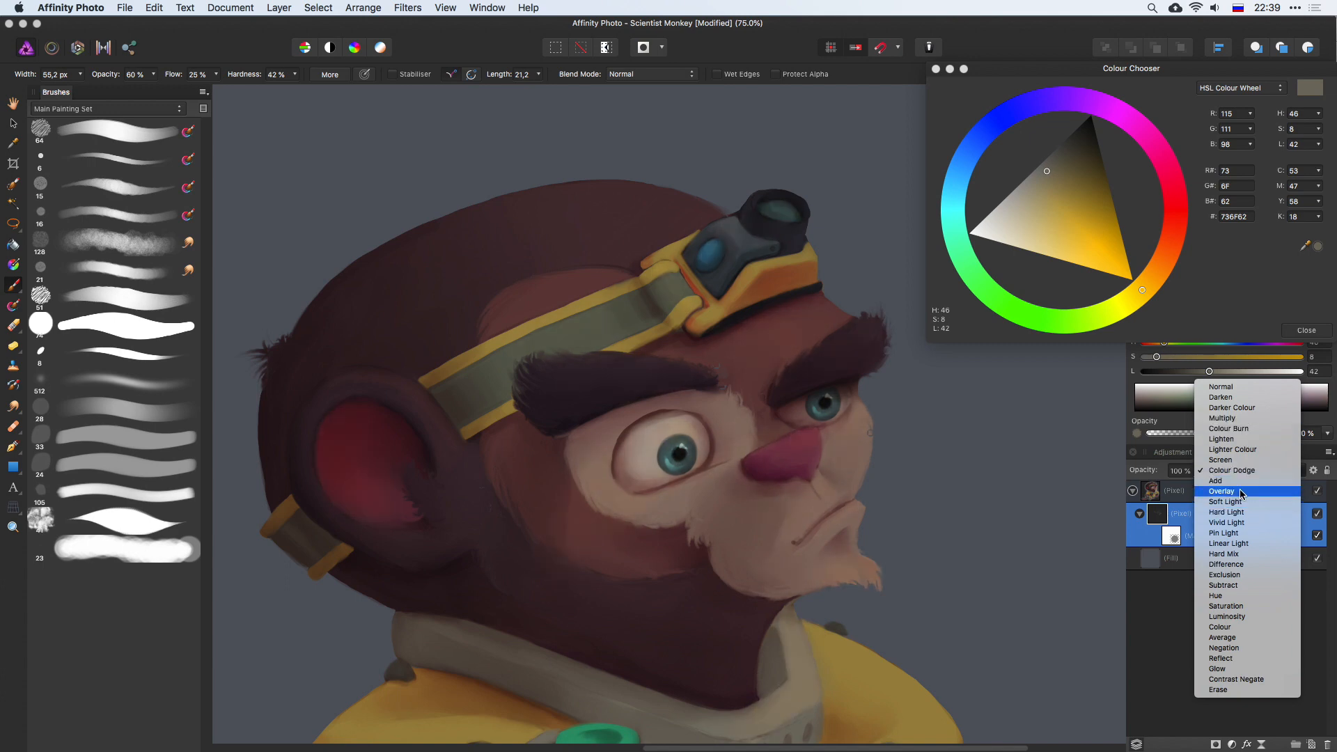
{"action": "left_click", "coordinate": [1242, 491]}
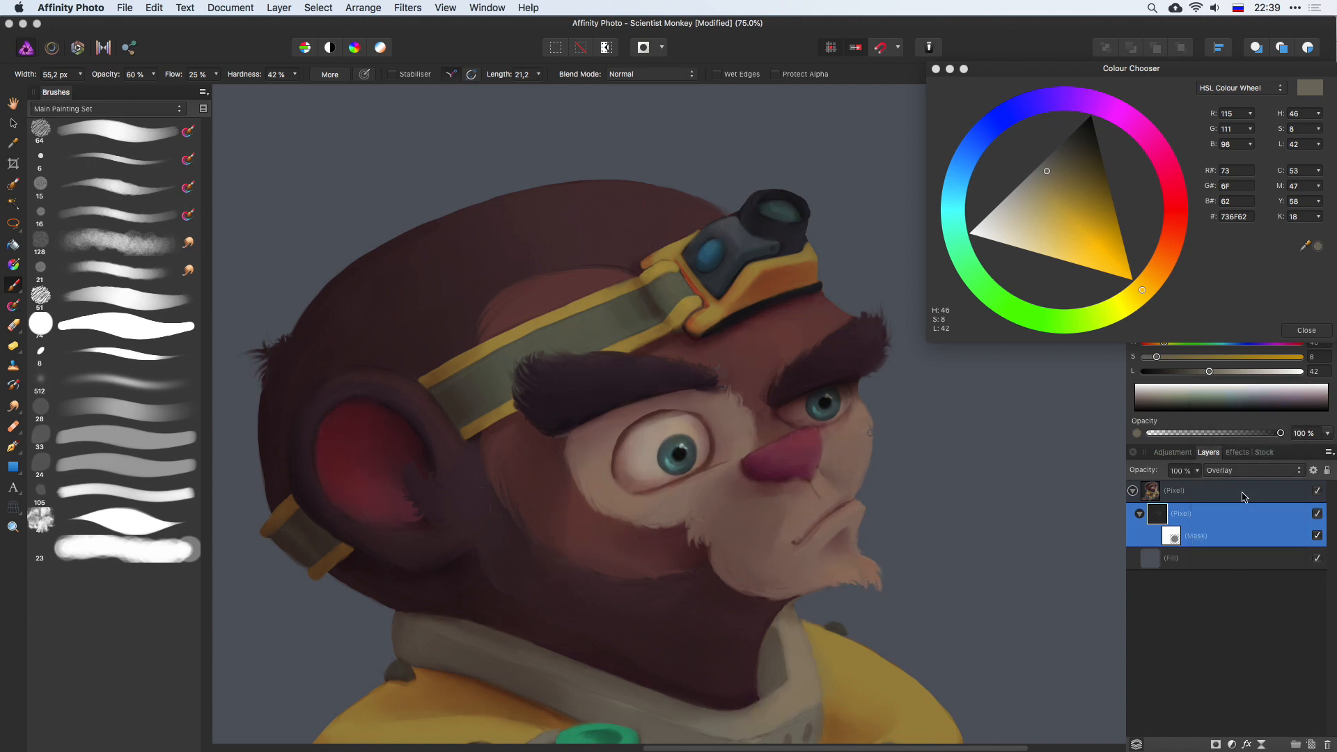
{"action": "left_click", "coordinate": [1174, 542]}
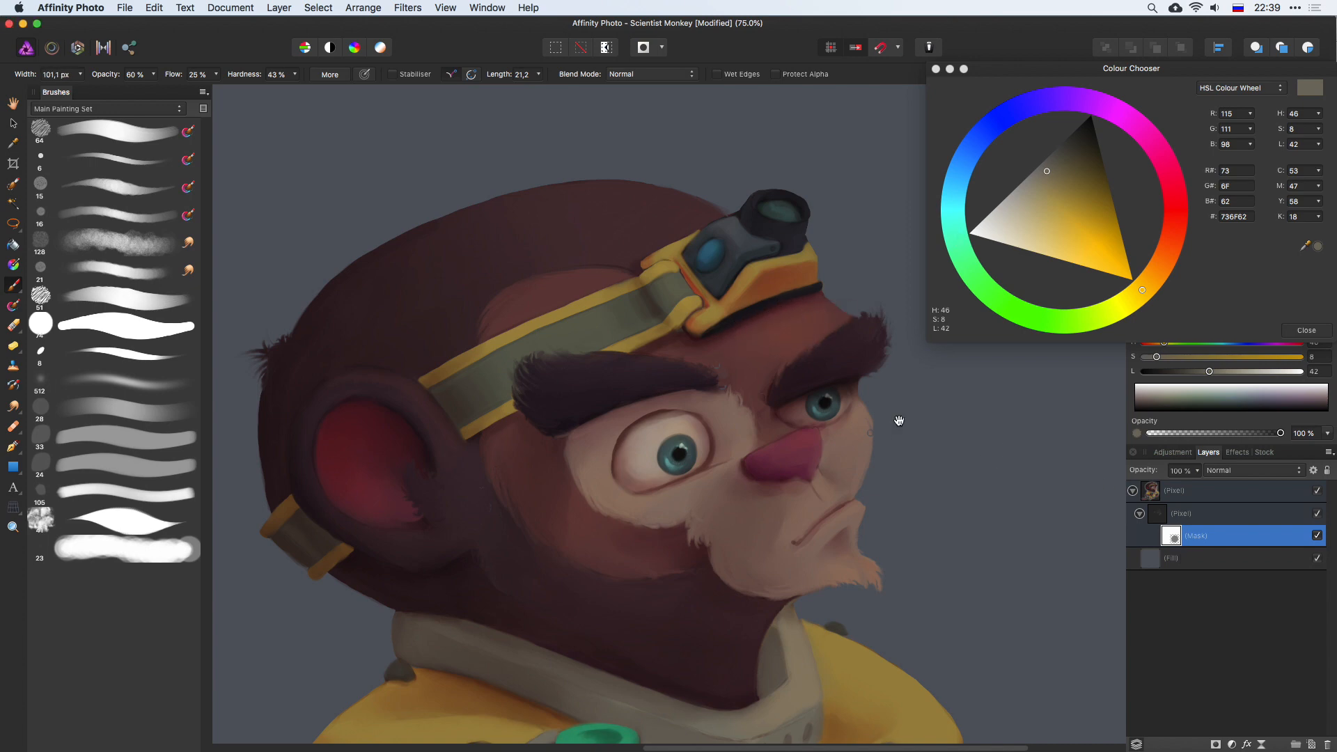
Step: Build up light on the muzzle, far cheek and beard through the mask, reducing the brush from about 101 to 48.5 px
{"action": "scroll", "coordinate": [898, 420], "scroll_direction": "down", "scroll_amount": 4}
{"action": "scroll", "coordinate": [898, 420], "scroll_direction": "right", "scroll_amount": 2}
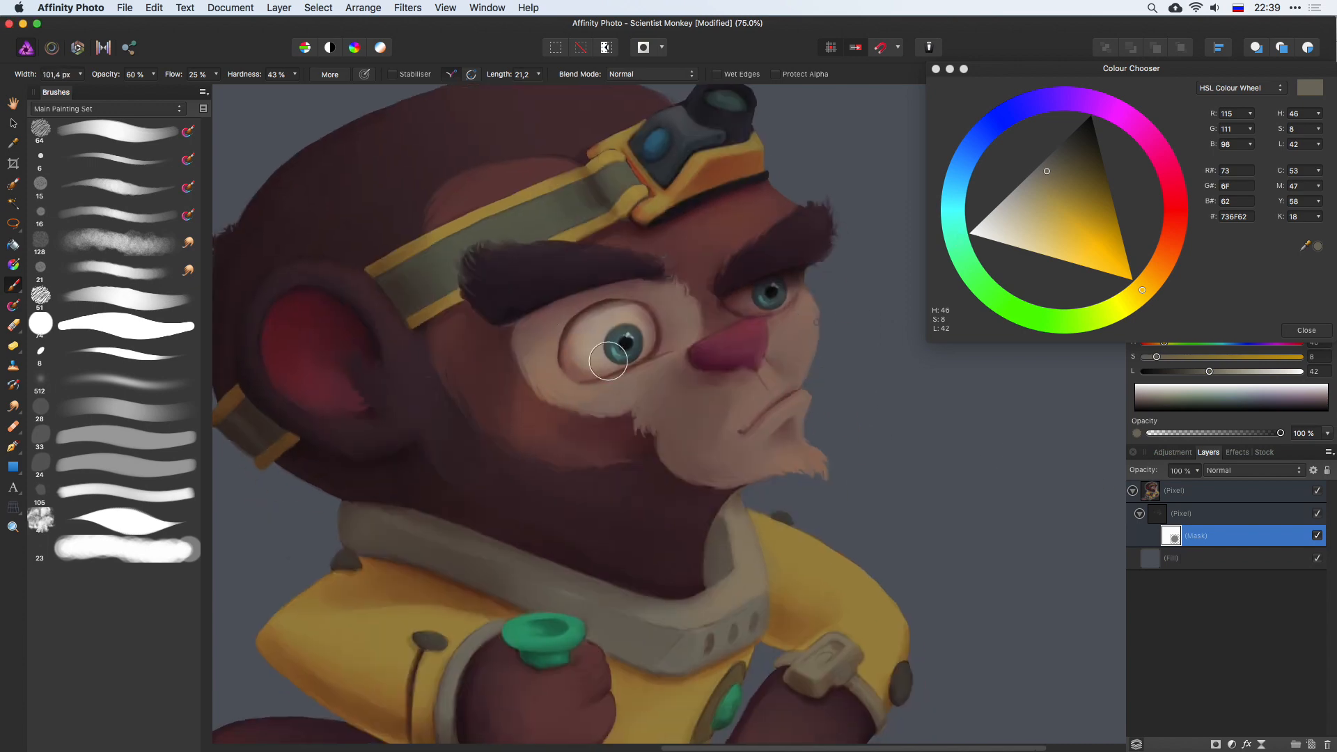
{"action": "left_click_drag", "start_coordinate": [757, 397], "coordinate": [751, 398]}
{"action": "left_click_drag", "start_coordinate": [837, 313], "coordinate": [825, 315]}
{"action": "left_click_drag", "start_coordinate": [782, 408], "coordinate": [836, 451]}
{"action": "left_click_drag", "start_coordinate": [831, 296], "coordinate": [808, 308]}
Step: Disable the nested tan layer's mask and set the layer's blending mode to Normal
{"action": "key", "text": "super+Tab"}
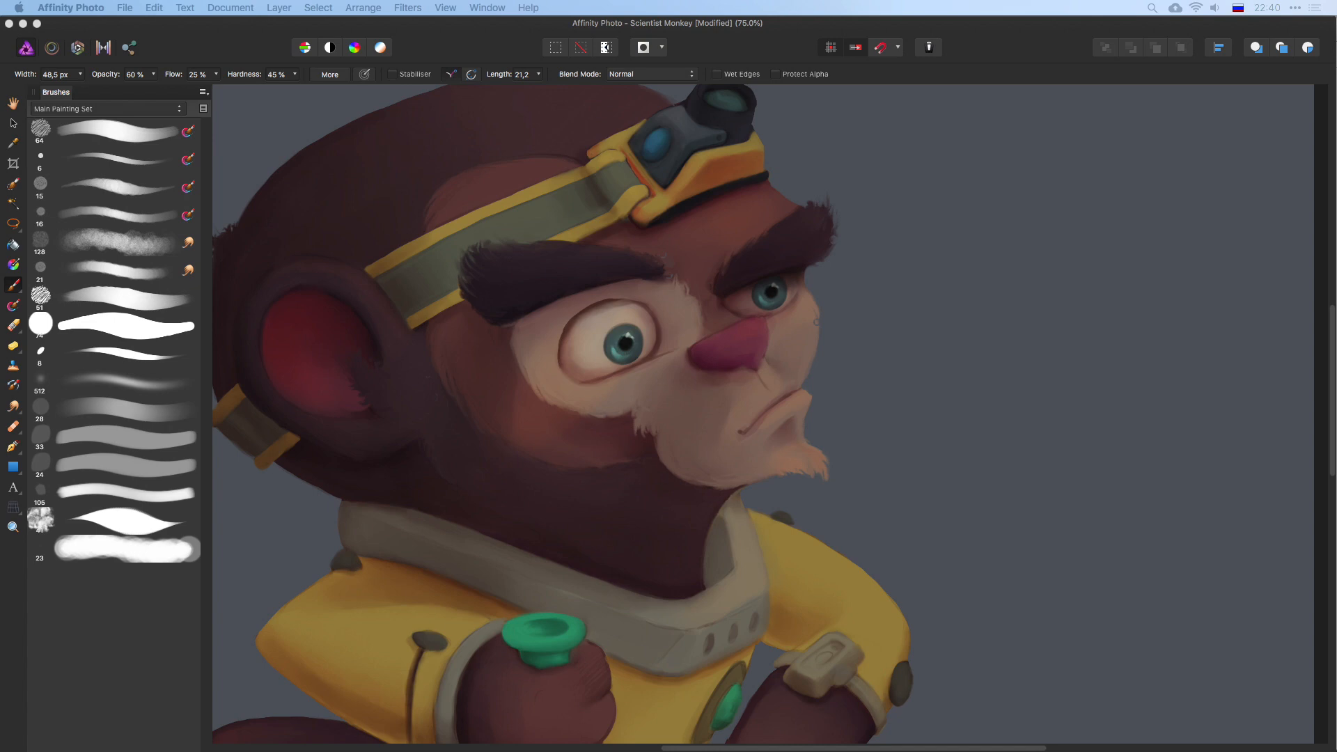
{"action": "left_click", "coordinate": [735, 50]}
{"action": "left_click", "coordinate": [1242, 512]}
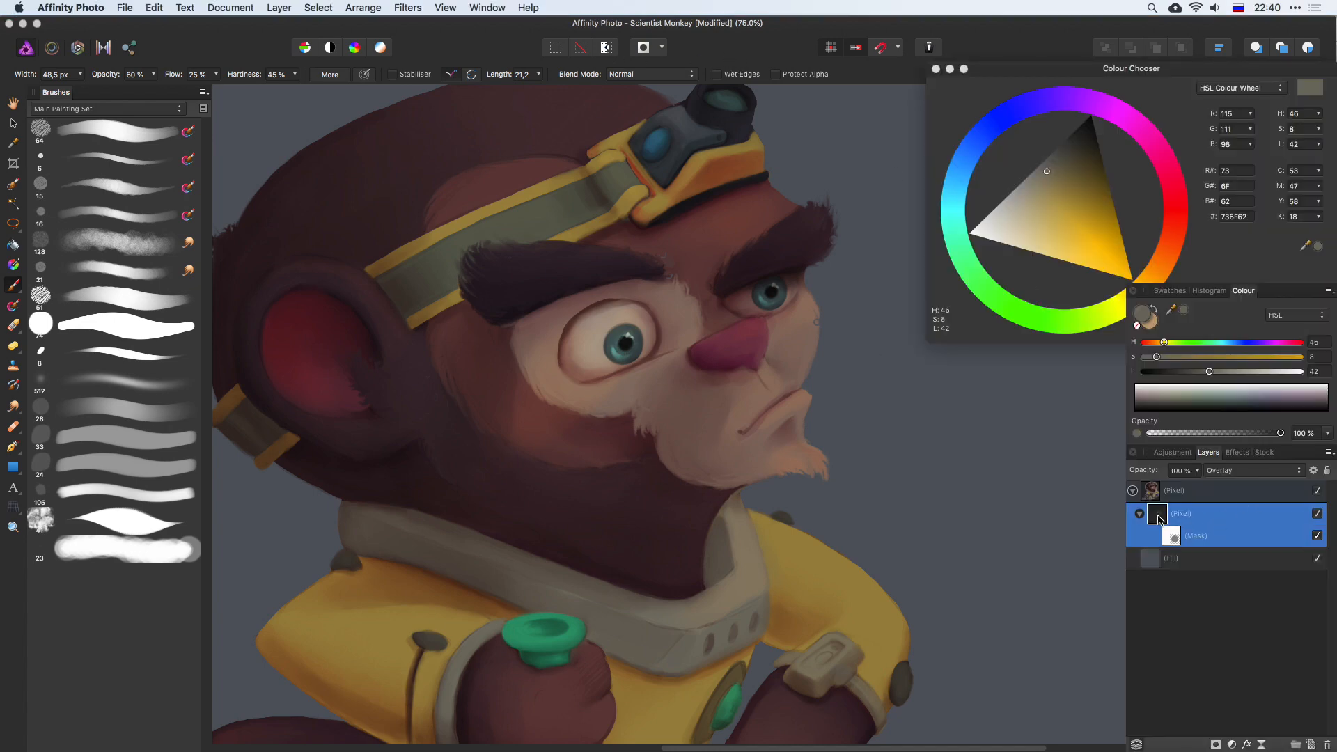
{"action": "left_click", "coordinate": [1316, 535]}
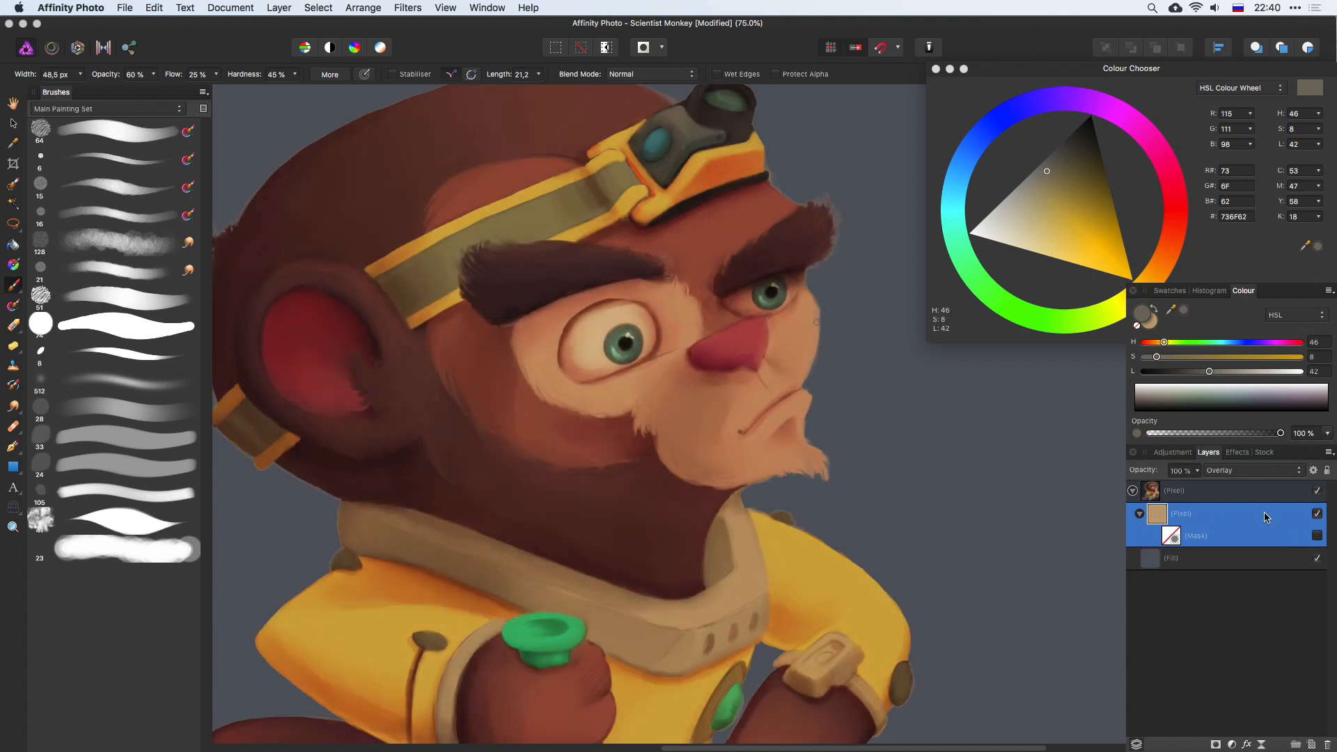
{"action": "left_click", "coordinate": [1253, 470]}
{"action": "left_click", "coordinate": [1246, 376]}
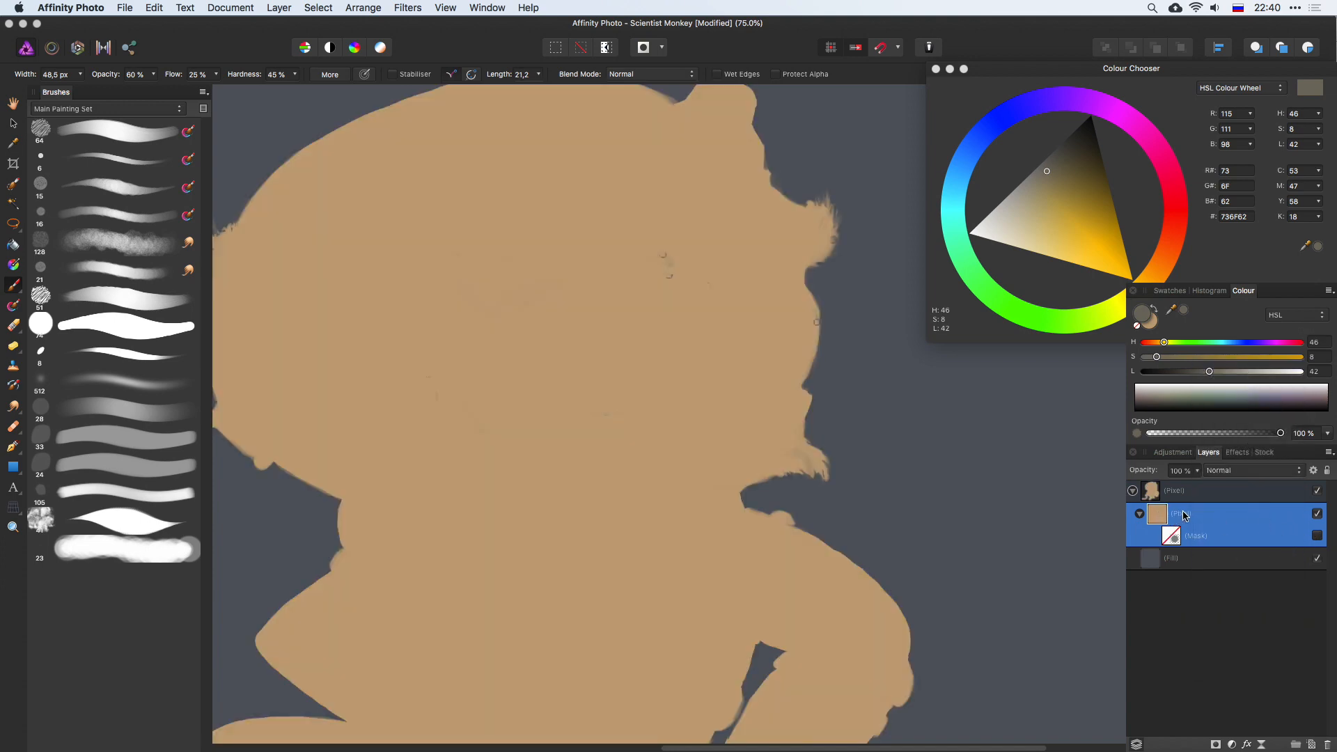
Step: Add an HSL Shift adjustment, reduce the tan colour's saturation with it, and nest the adjustment inside the tan layer
{"action": "key", "text": "super+u"}
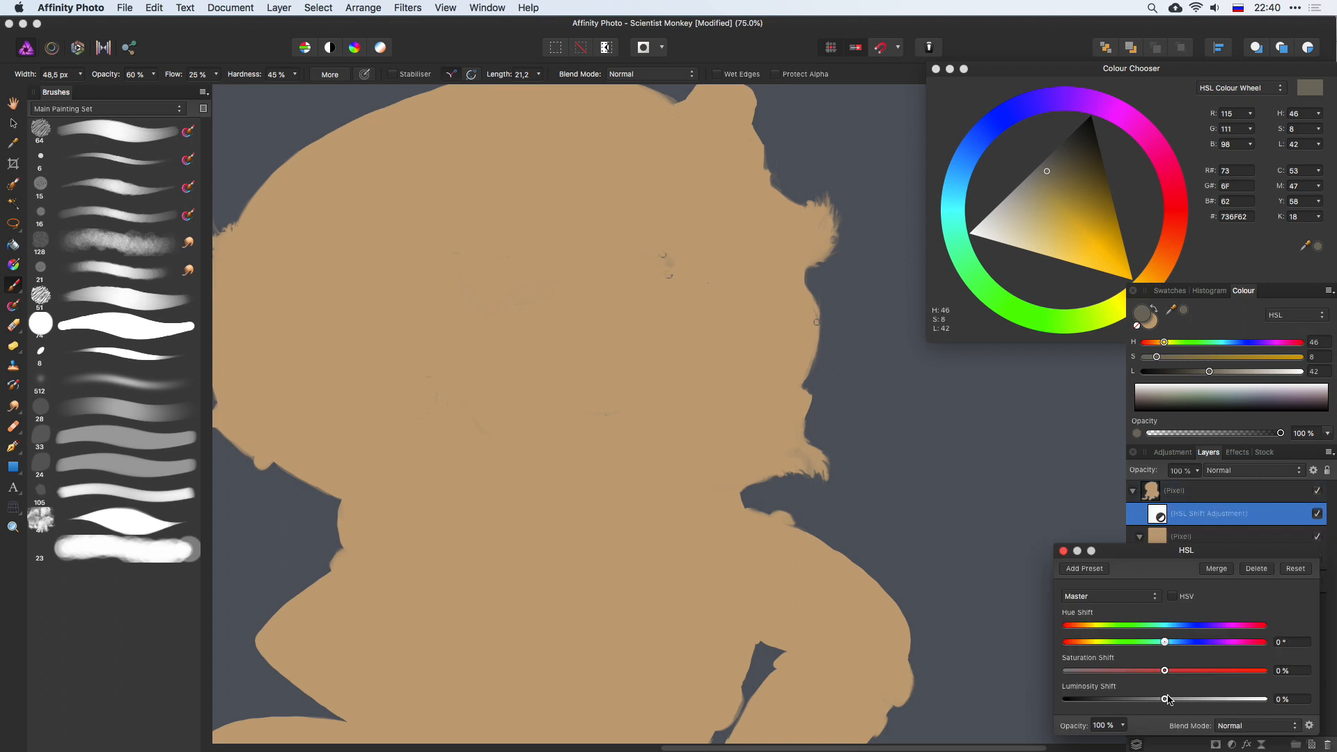
{"action": "left_click", "coordinate": [1292, 527]}
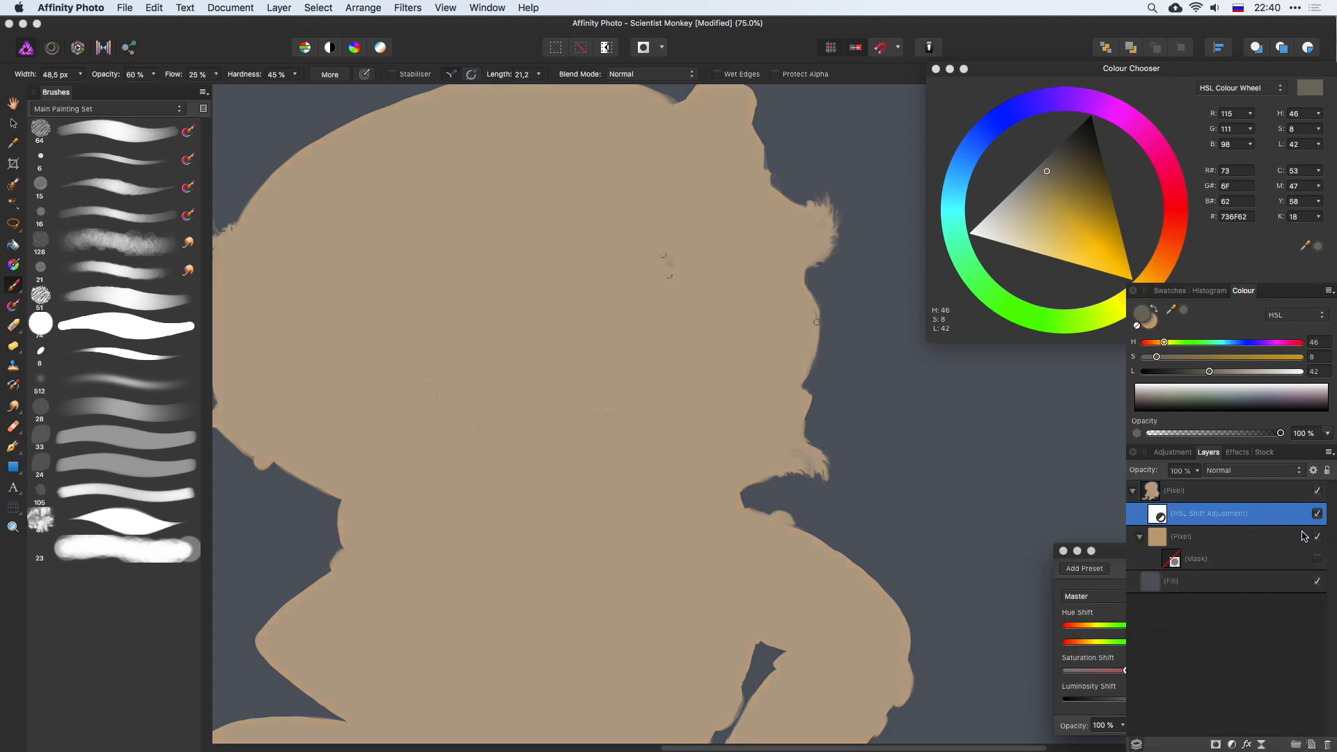
{"action": "left_click", "coordinate": [1282, 499]}
{"action": "left_click", "coordinate": [1253, 539]}
{"action": "left_click_drag", "start_coordinate": [1248, 518], "coordinate": [1245, 557]}
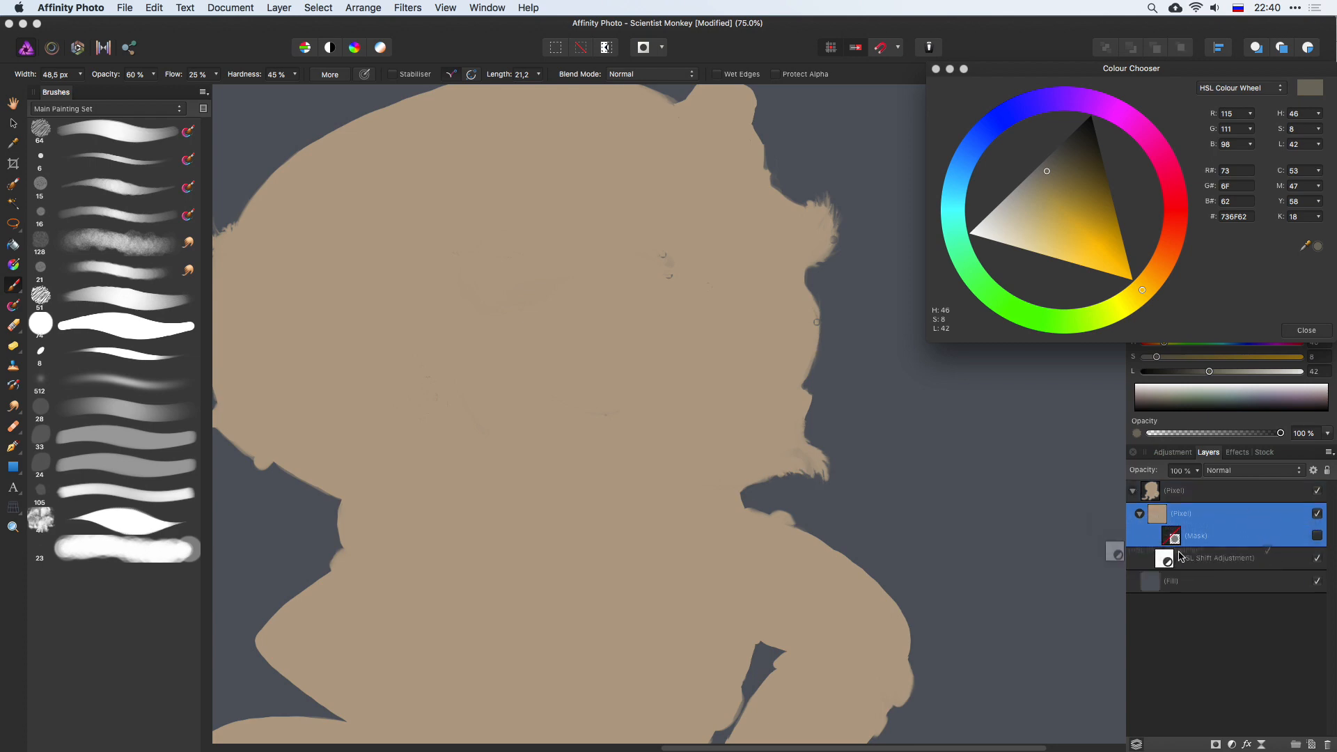
Step: Set the nested tan layer's blending mode to Overlay, enable its mask, check the HSL adjustment, and reselect the mask
{"action": "left_click", "coordinate": [1256, 470]}
{"action": "left_click", "coordinate": [1261, 578]}
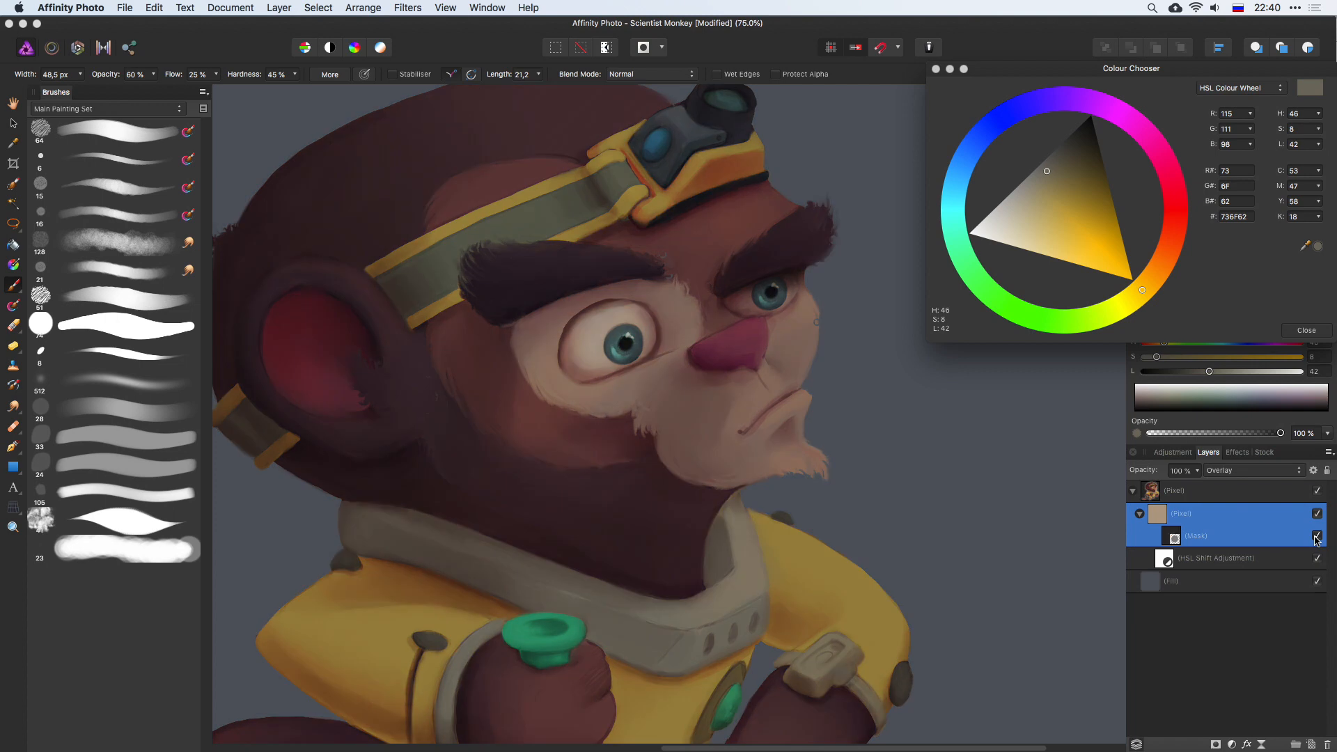
{"action": "left_click", "coordinate": [1246, 559]}
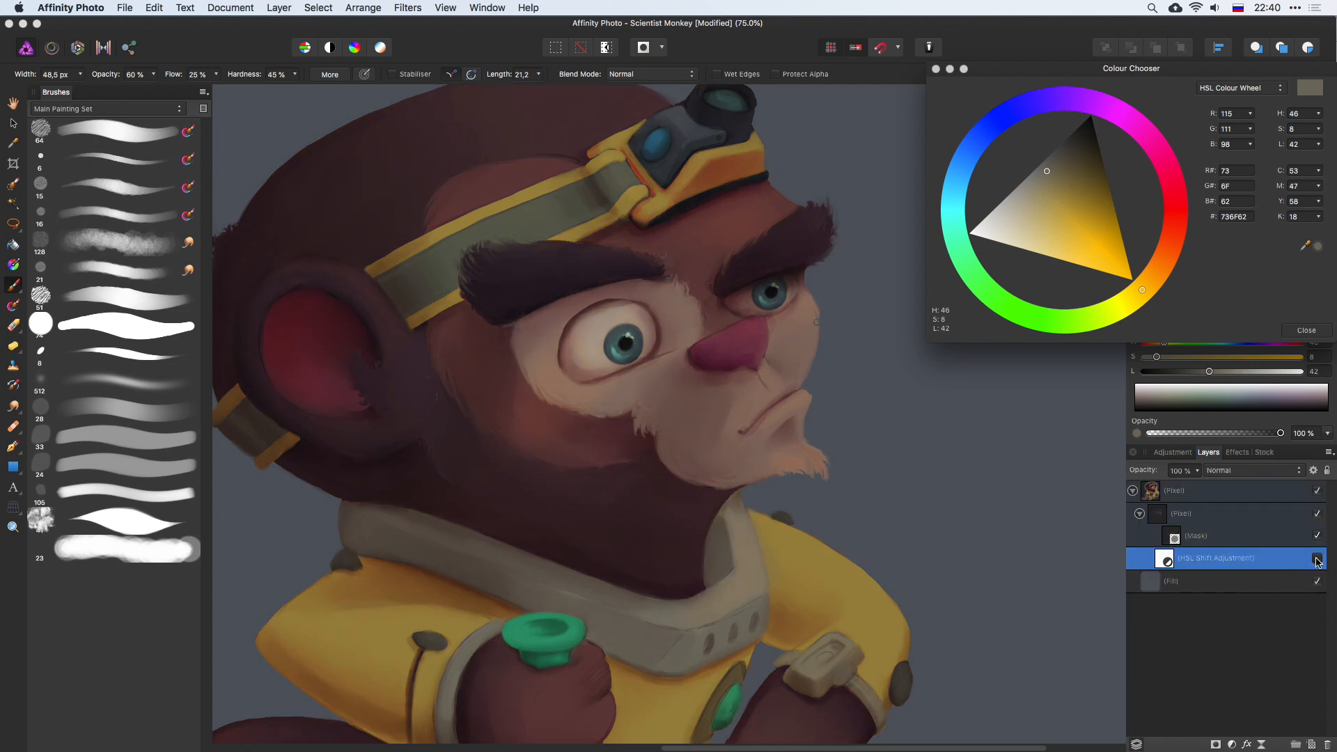
{"action": "left_click", "coordinate": [1280, 541]}
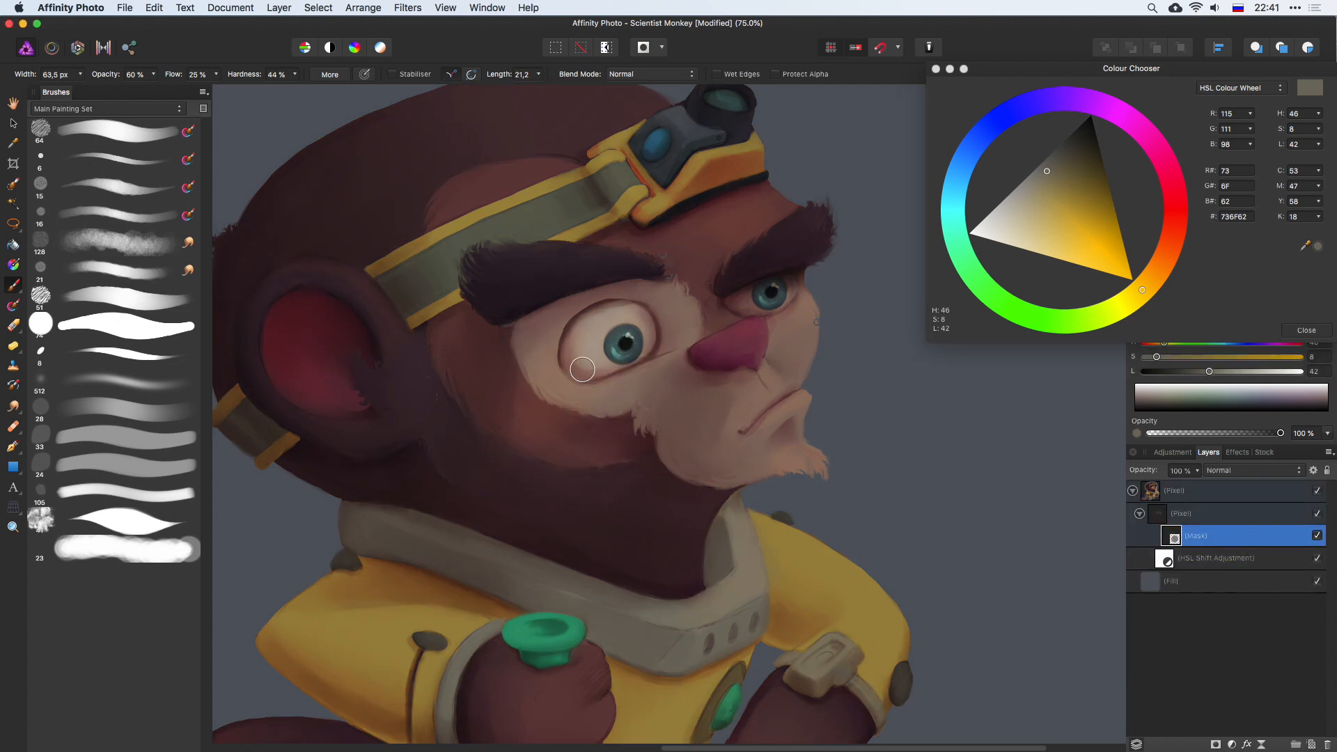
Step: Preview other blending modes for the nested tan layer, keep Overlay, and reselect its mask
{"action": "mouse_move", "coordinate": [589, 351]}
{"action": "left_mouse_down"}
{"action": "mouse_move", "coordinate": [619, 345]}
{"action": "mouse_move", "coordinate": [589, 351]}
{"action": "left_mouse_up"}
{"action": "left_click_drag", "start_coordinate": [839, 299], "coordinate": [806, 309]}
{"action": "left_click", "coordinate": [1225, 513]}
{"action": "left_click", "coordinate": [1245, 471]}
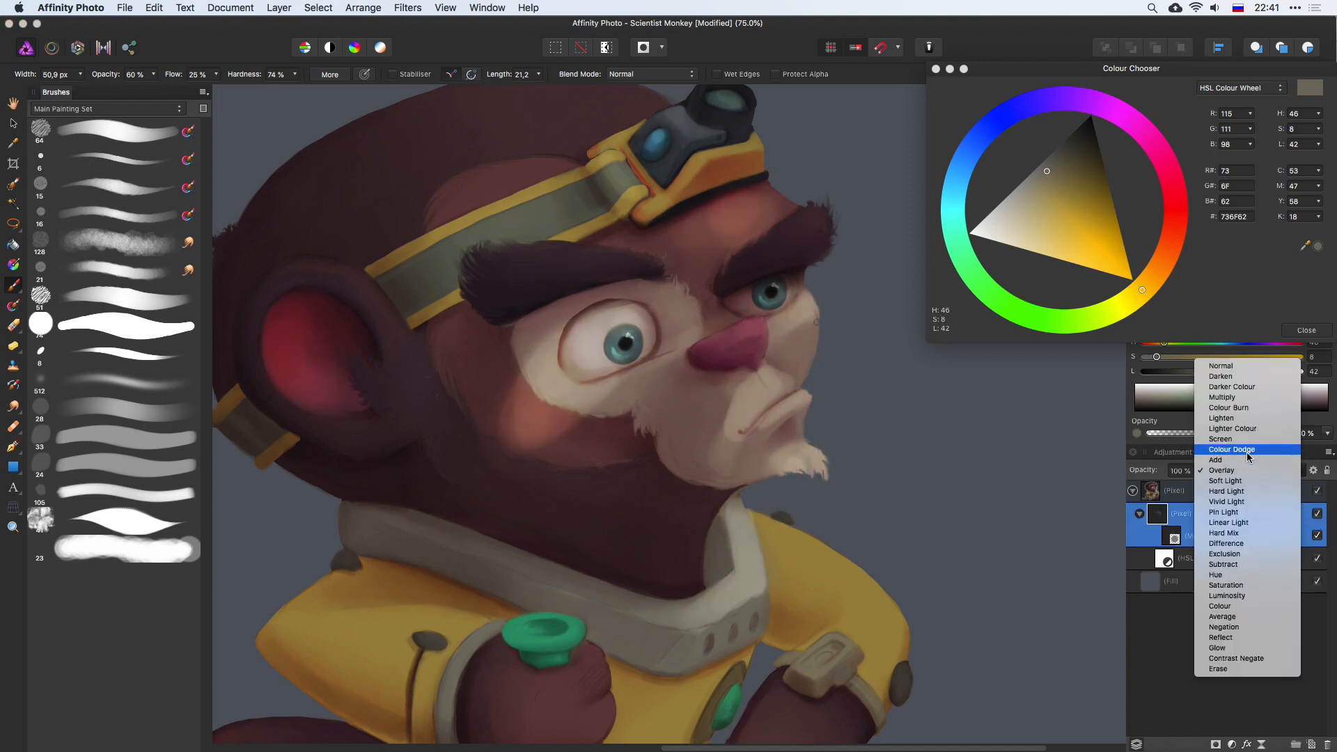
{"action": "left_click", "coordinate": [1245, 470]}
{"action": "key", "text": "bracketleft"}
{"action": "key", "text": "bracketleft"}
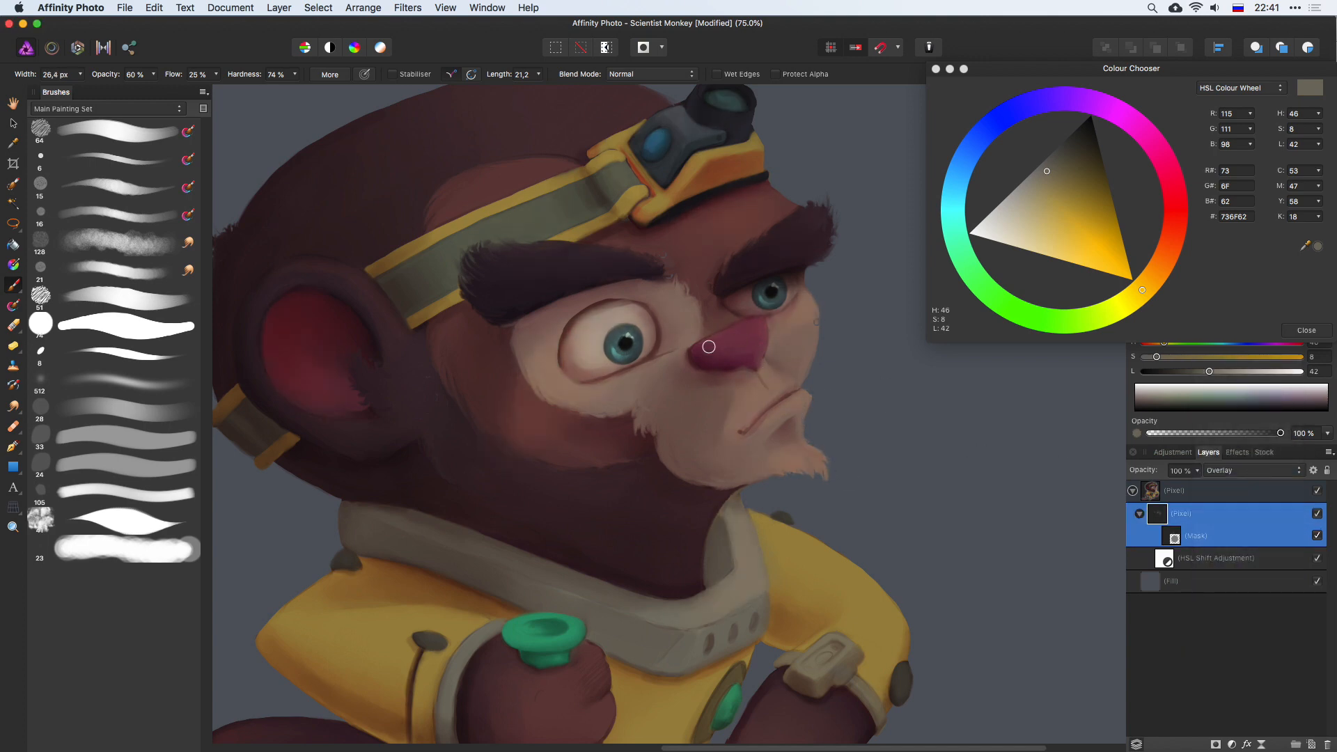
{"action": "left_click", "coordinate": [1194, 537]}
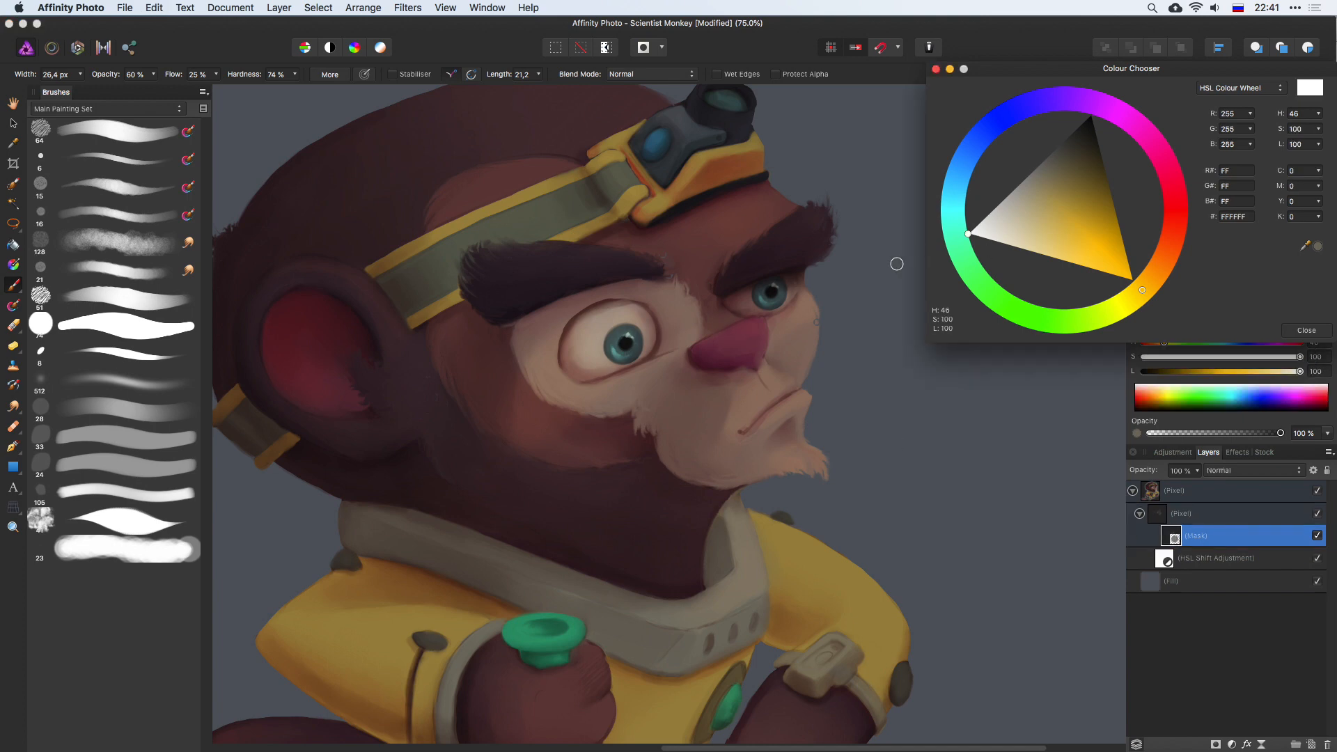
Step: Paint white on the mask around the near eye and cheek, reducing the brush from about 40 to 27 px and undoing unwanted strokes
{"action": "key", "text": "bracketright"}
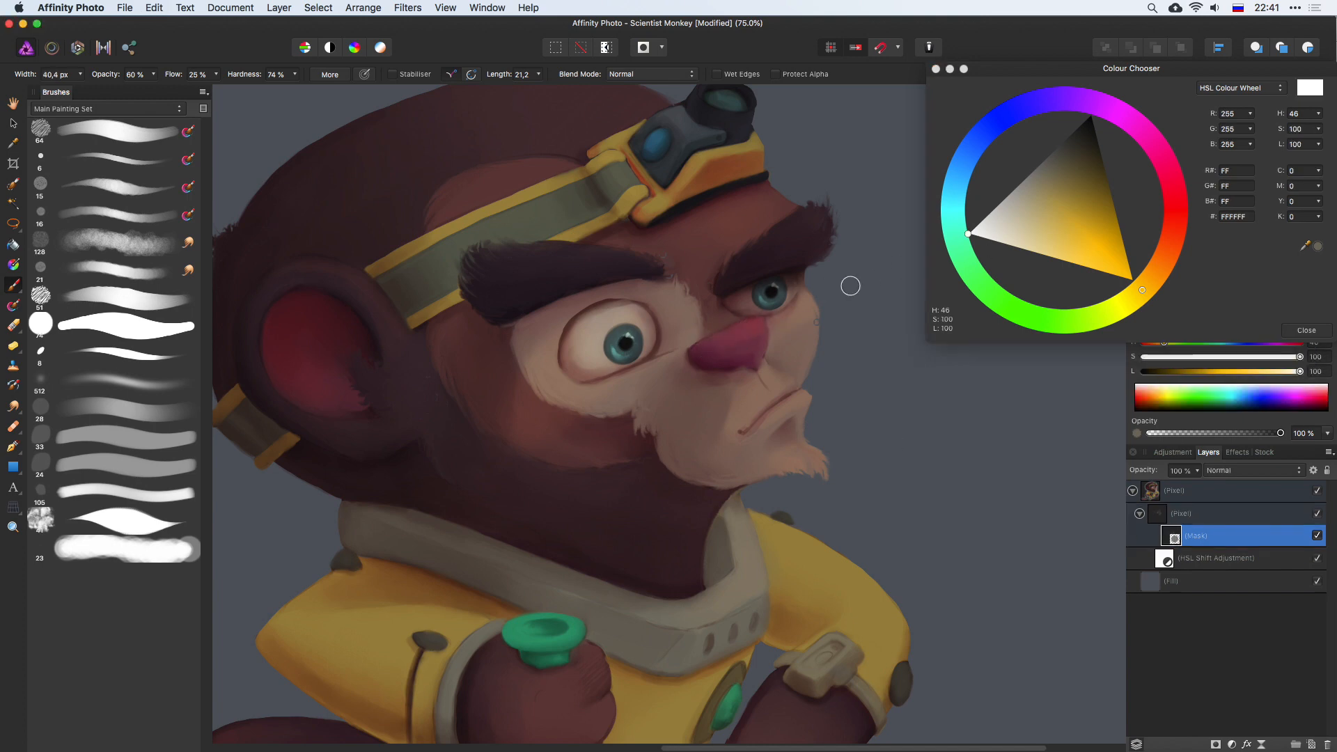
{"action": "left_click_drag", "start_coordinate": [622, 383], "coordinate": [550, 381], "text": "ctrl+alt"}
{"action": "key", "text": "super+z"}
{"action": "left_click_drag", "start_coordinate": [579, 368], "coordinate": [545, 377], "text": "ctrl+alt"}
{"action": "left_click_drag", "start_coordinate": [629, 352], "coordinate": [564, 409], "text": "ctrl+alt"}
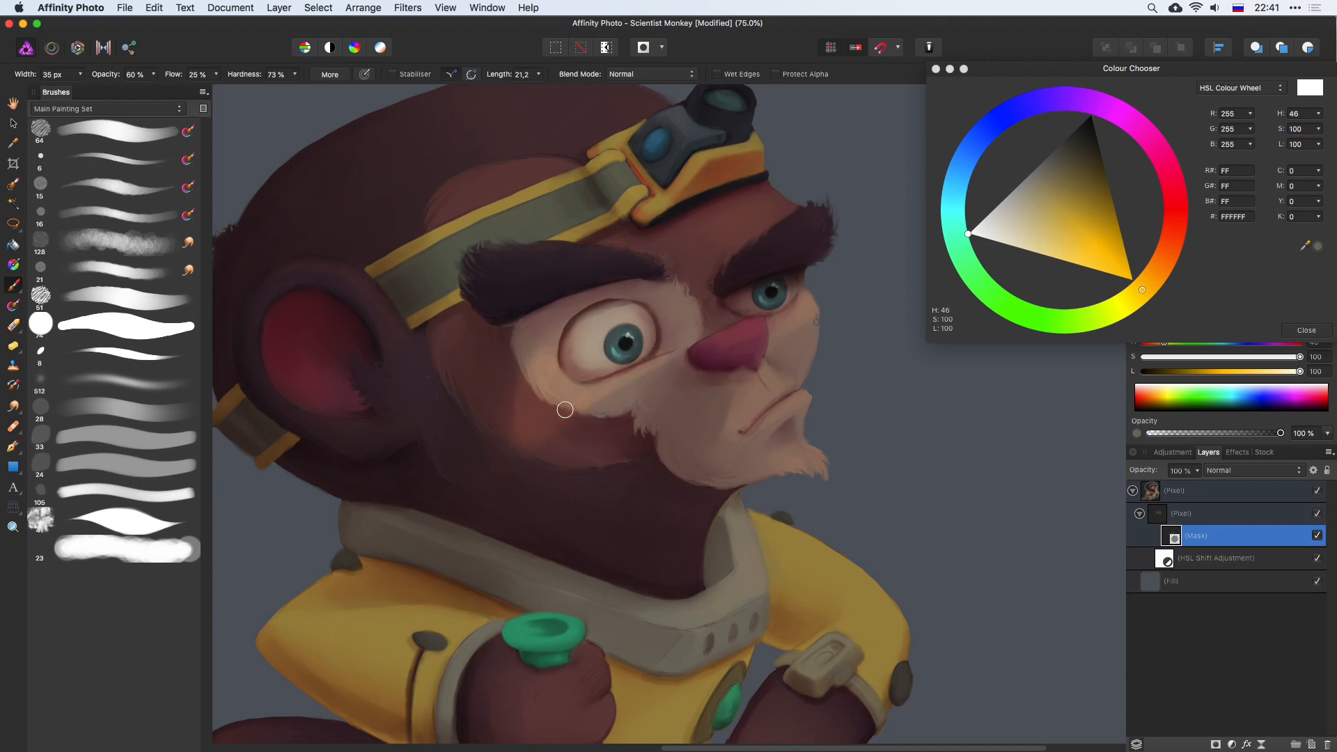
{"action": "key", "text": "super+z"}
{"action": "key", "text": "super+z"}
{"action": "left_click_drag", "start_coordinate": [686, 353], "coordinate": [648, 363], "text": "ctrl+alt"}
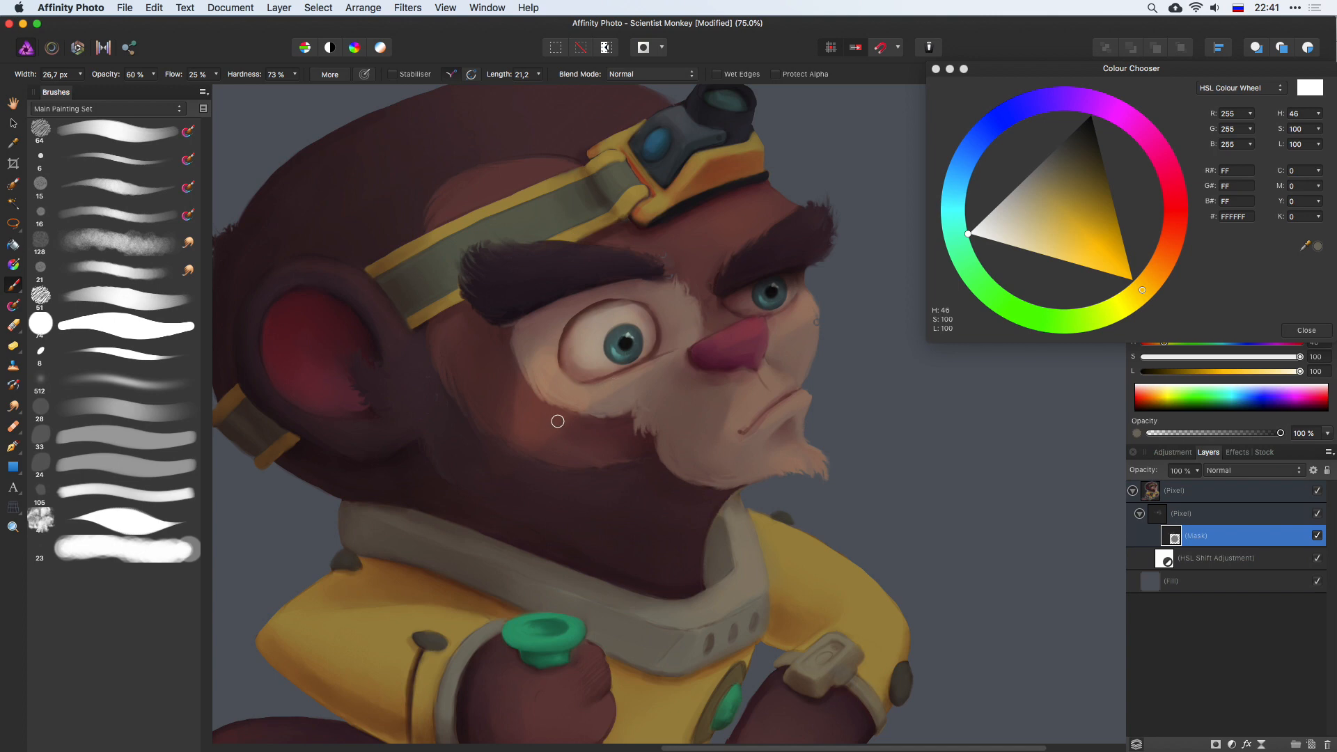
Step: Smudge the light on the near cheek in the mask with the 21 px smudge brush, enlarged to about 57 px
{"action": "left_click", "coordinate": [14, 412]}
{"action": "left_click", "coordinate": [139, 268]}
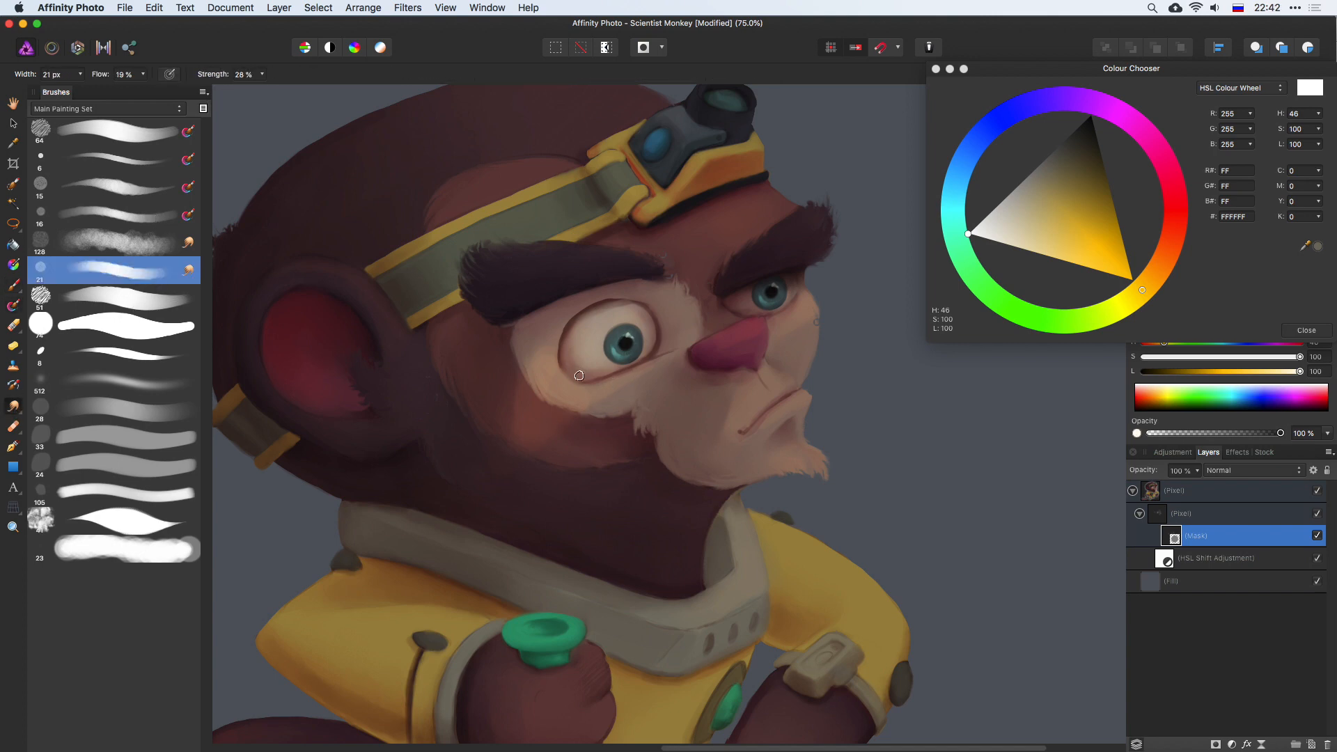
{"action": "left_click_drag", "start_coordinate": [578, 375], "coordinate": [589, 395], "text": "ctrl+alt"}
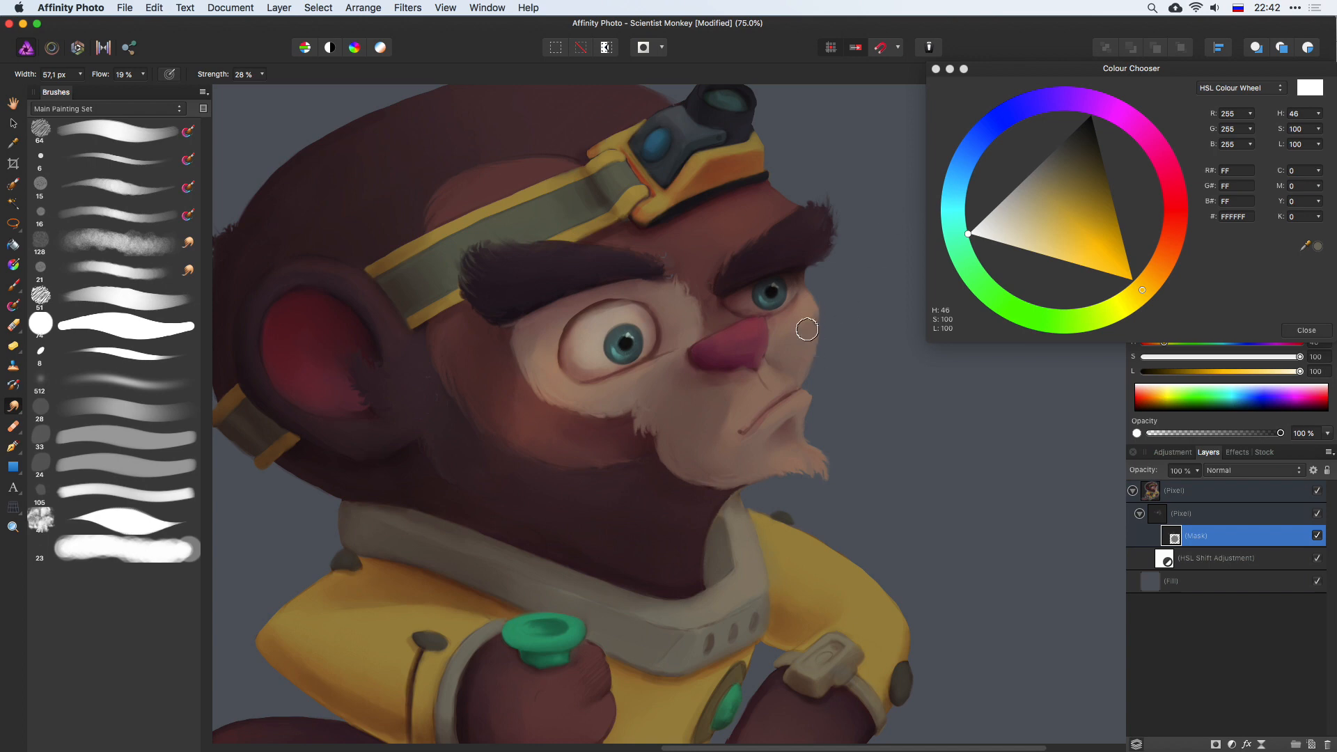
Step: Paint light on the top of the head through the mask with a brush about 132 px wide
{"action": "left_click", "coordinate": [14, 284]}
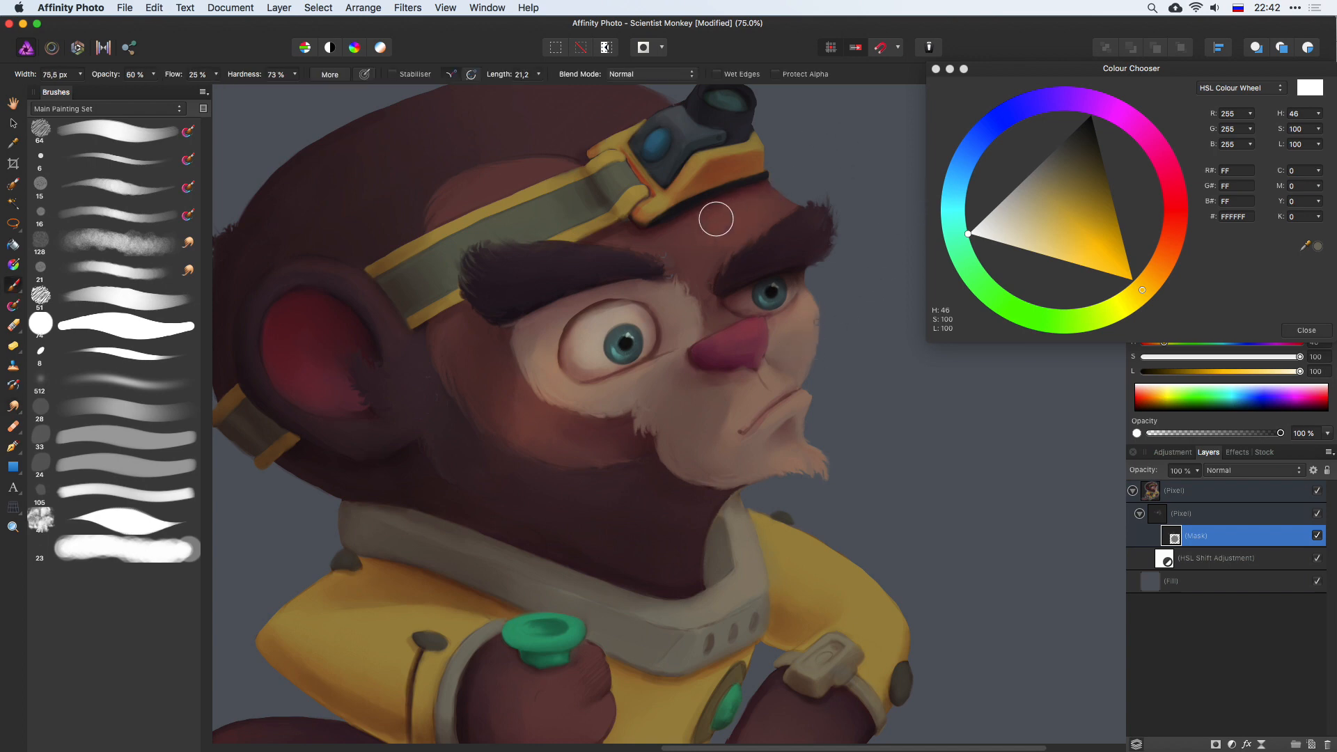
{"action": "left_click_drag", "start_coordinate": [810, 120], "coordinate": [782, 238]}
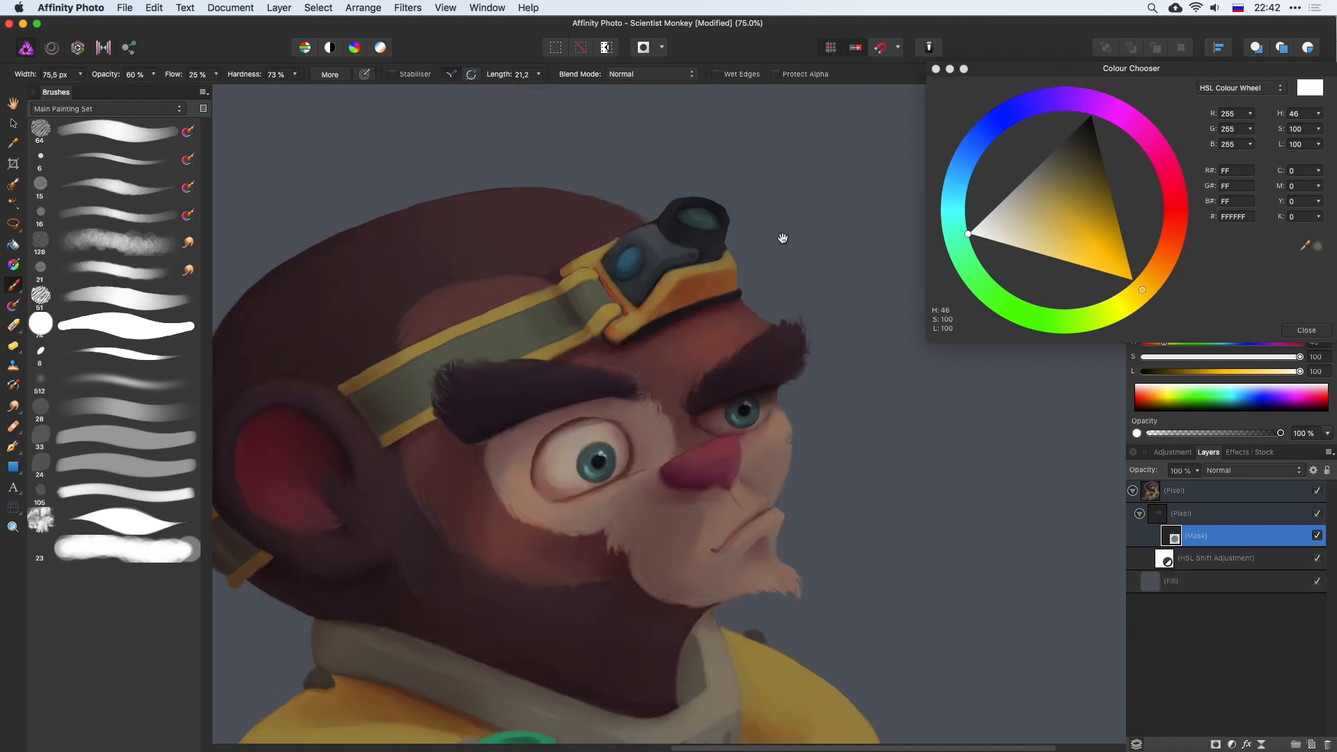
{"action": "key", "text": "bracketright"}
{"action": "left_click_drag", "start_coordinate": [489, 236], "coordinate": [532, 236]}
{"action": "mouse_move", "coordinate": [443, 270]}
{"action": "left_mouse_down"}
{"action": "mouse_move", "coordinate": [408, 278]}
{"action": "mouse_move", "coordinate": [515, 248]}
{"action": "mouse_move", "coordinate": [518, 229]}
{"action": "mouse_move", "coordinate": [484, 235]}
{"action": "left_mouse_up"}
{"action": "mouse_move", "coordinate": [484, 237]}
{"action": "left_mouse_down"}
{"action": "mouse_move", "coordinate": [528, 246]}
{"action": "mouse_move", "coordinate": [459, 252]}
{"action": "mouse_move", "coordinate": [510, 227]}
{"action": "mouse_move", "coordinate": [534, 246]}
{"action": "mouse_move", "coordinate": [576, 233]}
{"action": "mouse_move", "coordinate": [490, 249]}
{"action": "mouse_move", "coordinate": [529, 266]}
{"action": "left_mouse_up"}
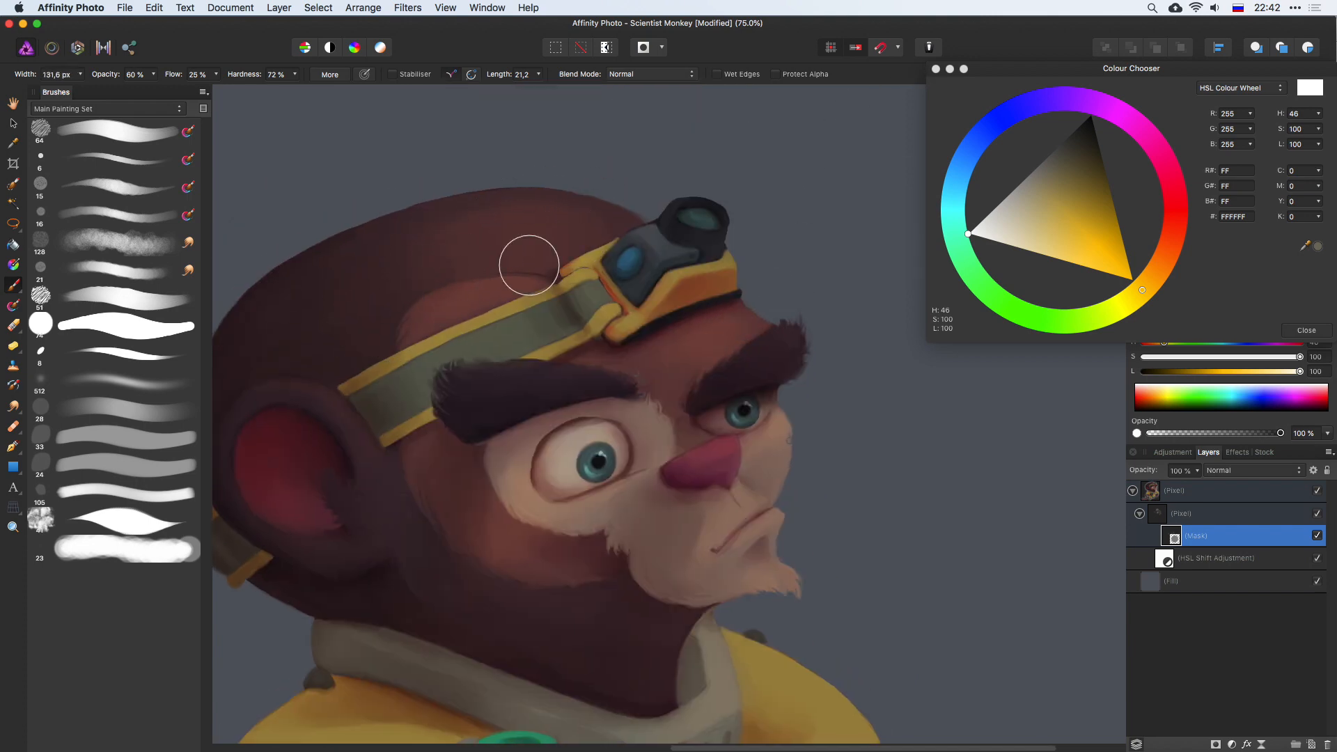
Step: Add light along the headband and the fur beside it with brushes about 39 and 75 px wide
{"action": "left_click_drag", "start_coordinate": [668, 205], "coordinate": [585, 205]}
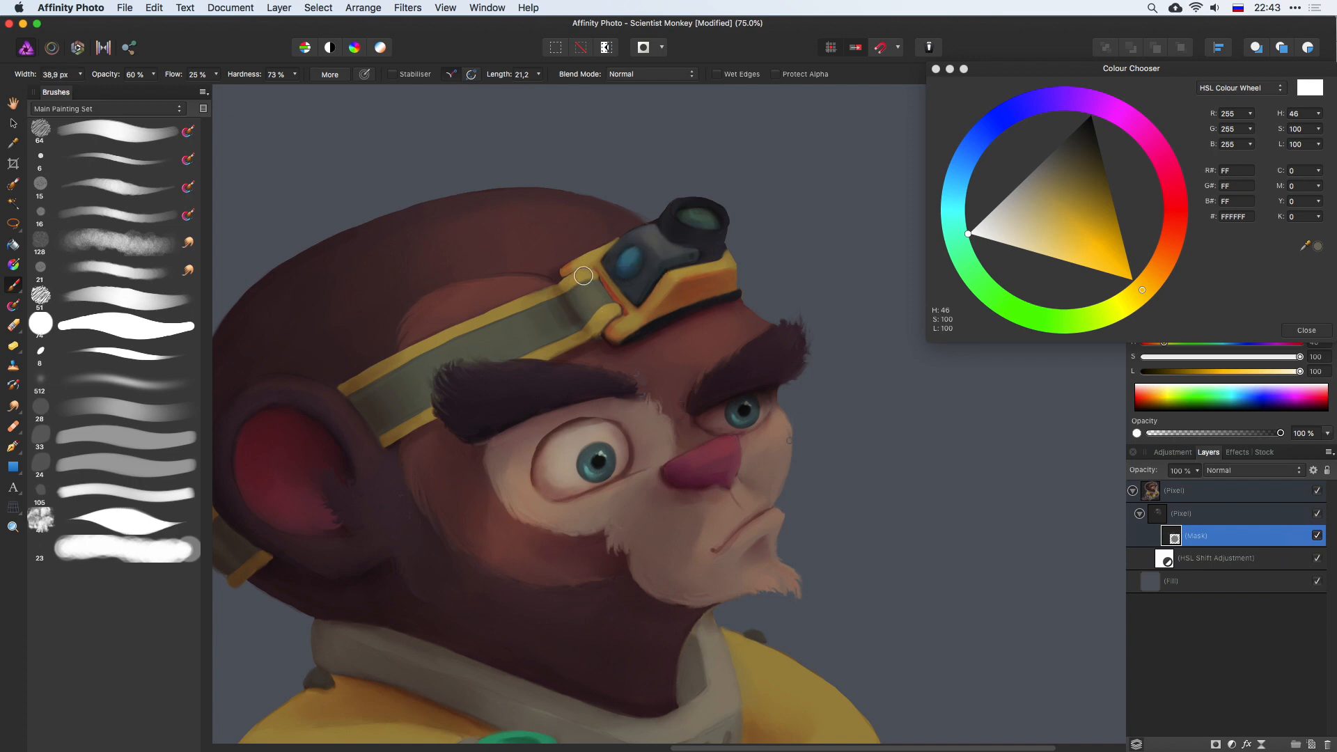
{"action": "left_click_drag", "start_coordinate": [492, 343], "coordinate": [517, 343]}
{"action": "mouse_move", "coordinate": [440, 355]}
{"action": "left_mouse_down"}
{"action": "mouse_move", "coordinate": [537, 340]}
{"action": "mouse_move", "coordinate": [404, 385]}
{"action": "left_mouse_up"}
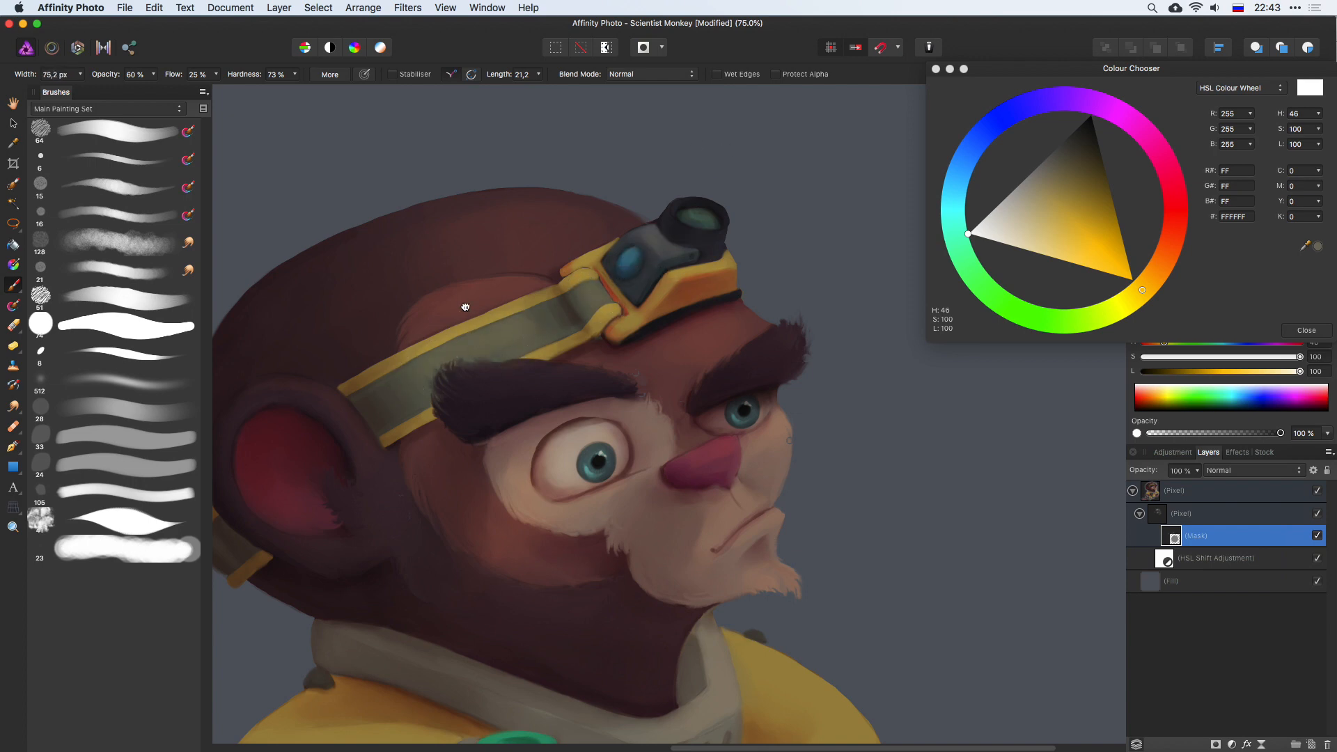
Step: Paint light on the near ear through the mask with a brush about 88 px wide
{"action": "left_click_drag", "start_coordinate": [465, 307], "coordinate": [643, 258]}
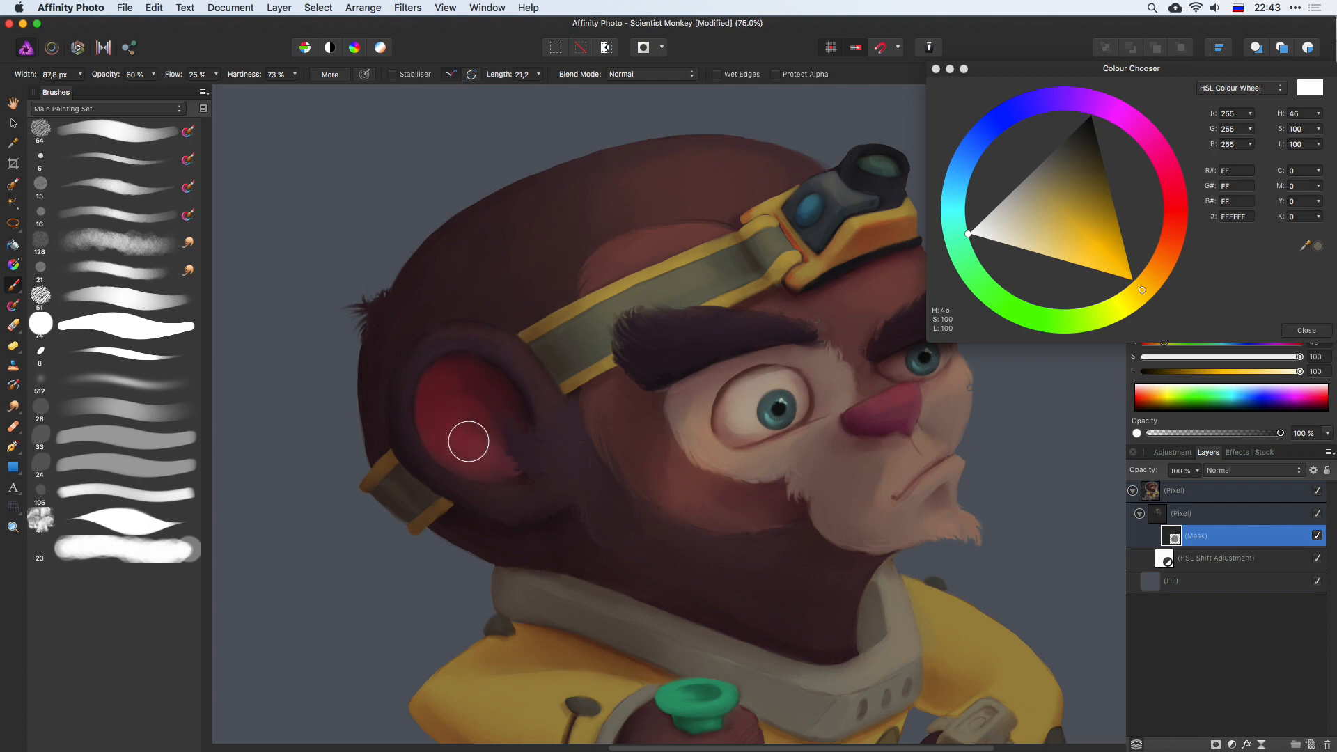
{"action": "left_click_drag", "start_coordinate": [506, 451], "coordinate": [504, 450]}
{"action": "left_click_drag", "start_coordinate": [565, 479], "coordinate": [535, 387]}
Step: Paint light on the far shoulder of the yellow suit, undoing one stroke and reducing the brush to about 102 px
{"action": "left_click_drag", "start_coordinate": [807, 451], "coordinate": [706, 340]}
{"action": "left_click_drag", "start_coordinate": [677, 458], "coordinate": [698, 459]}
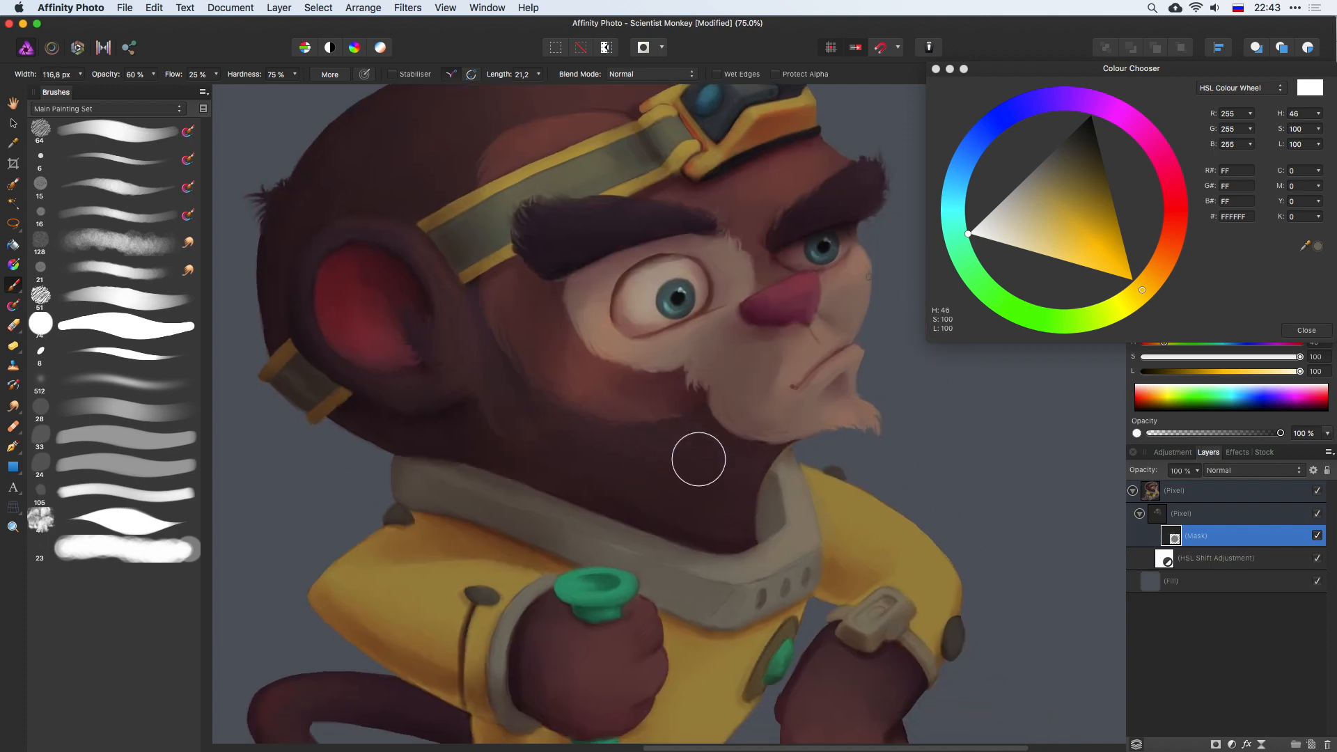
{"action": "mouse_move", "coordinate": [789, 476]}
{"action": "left_mouse_down"}
{"action": "mouse_move", "coordinate": [764, 477]}
{"action": "mouse_move", "coordinate": [792, 475]}
{"action": "mouse_move", "coordinate": [783, 490]}
{"action": "left_mouse_up"}
{"action": "key", "text": "super+z"}
{"action": "left_click_drag", "start_coordinate": [869, 532], "coordinate": [905, 532]}
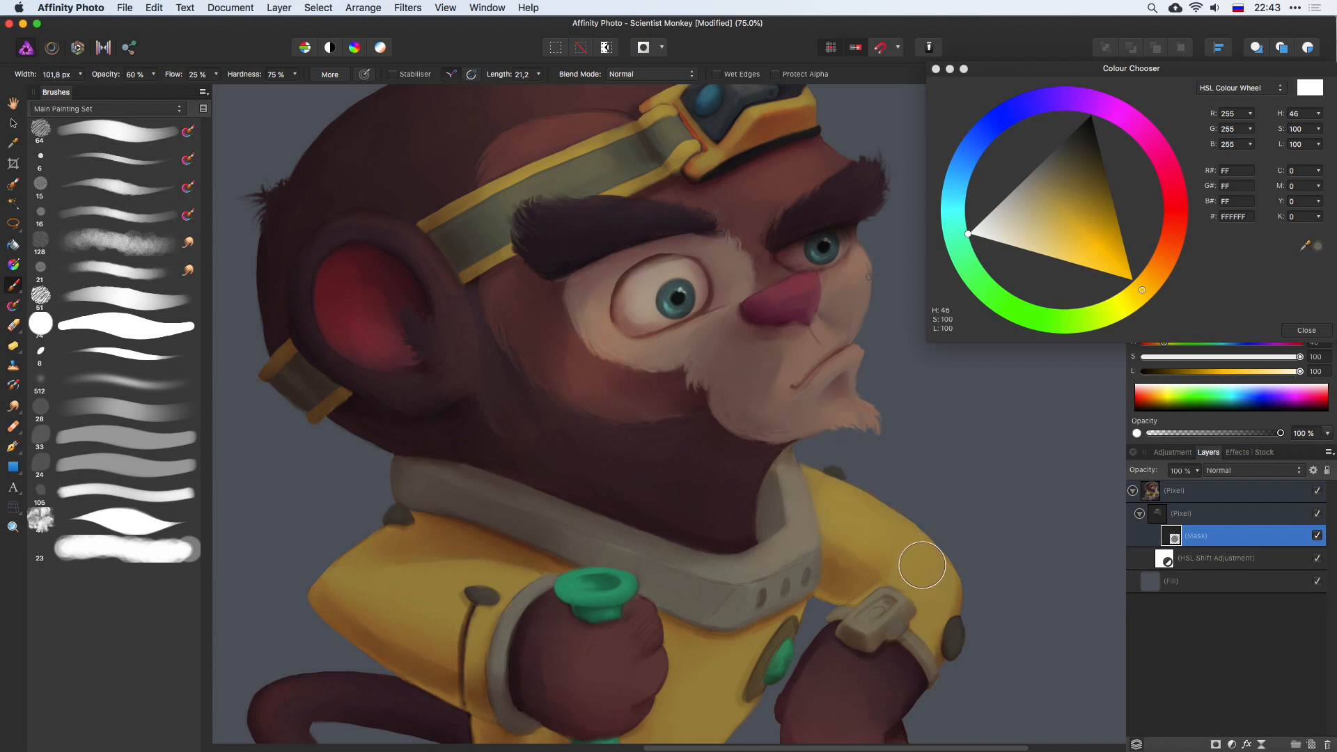
Step: Smudge the light on the suit's far sleeve in the mask with a smudge brush about 78 px wide
{"action": "left_click_drag", "start_coordinate": [997, 364], "coordinate": [883, 253]}
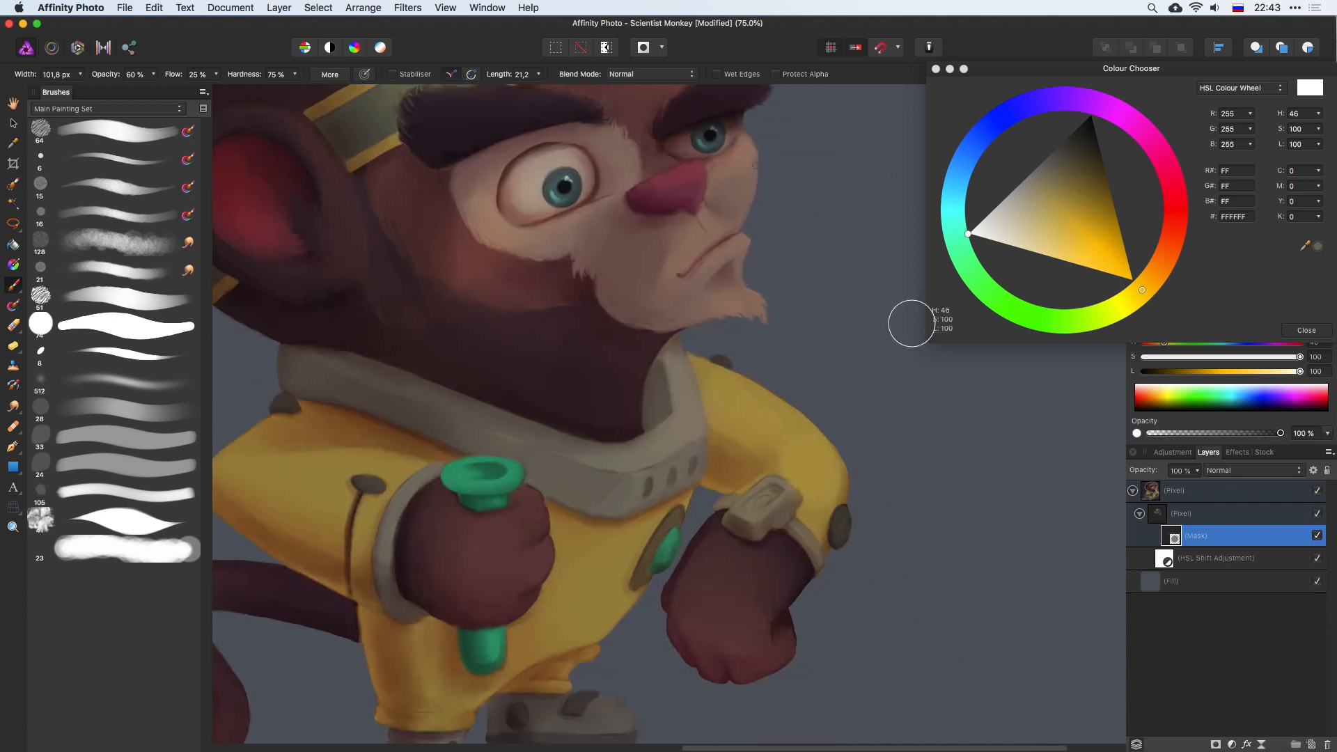
{"action": "left_click_drag", "start_coordinate": [816, 424], "coordinate": [788, 425]}
{"action": "left_click", "coordinate": [14, 411]}
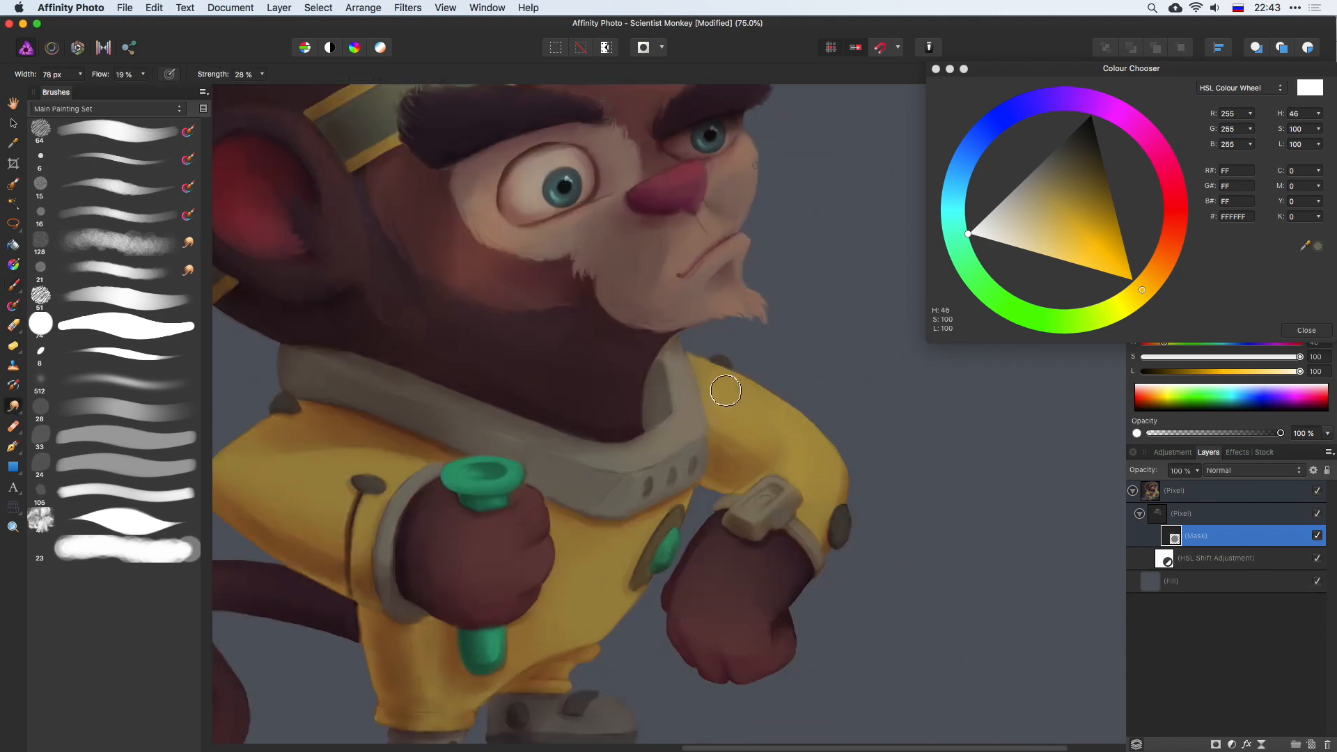
{"action": "left_click_drag", "start_coordinate": [725, 391], "coordinate": [751, 438]}
Step: Paint light on the monkey's far hand through the mask, reducing the brush to about 37.5 px
{"action": "key", "text": "b"}
{"action": "left_click_drag", "start_coordinate": [745, 506], "coordinate": [770, 395]}
{"action": "mouse_move", "coordinate": [725, 467]}
{"action": "left_mouse_down"}
{"action": "mouse_move", "coordinate": [751, 451]}
{"action": "mouse_move", "coordinate": [764, 477]}
{"action": "mouse_move", "coordinate": [737, 467]}
{"action": "mouse_move", "coordinate": [733, 503]}
{"action": "mouse_move", "coordinate": [818, 500]}
{"action": "mouse_move", "coordinate": [804, 533]}
{"action": "left_mouse_up"}
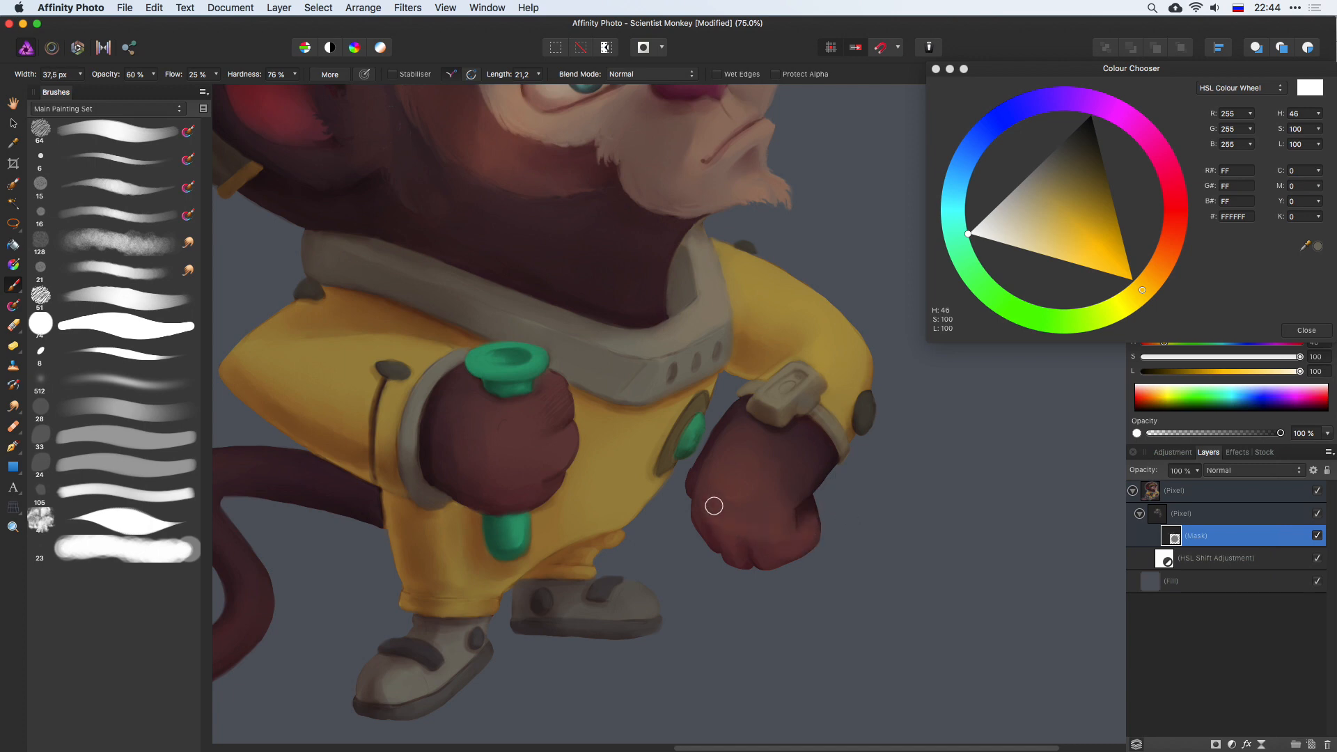
Step: Add light to the green tube and the near sleeve with brushes from about 30 to 99 px, and switch to smudging
{"action": "left_click_drag", "start_coordinate": [649, 355], "coordinate": [803, 348]}
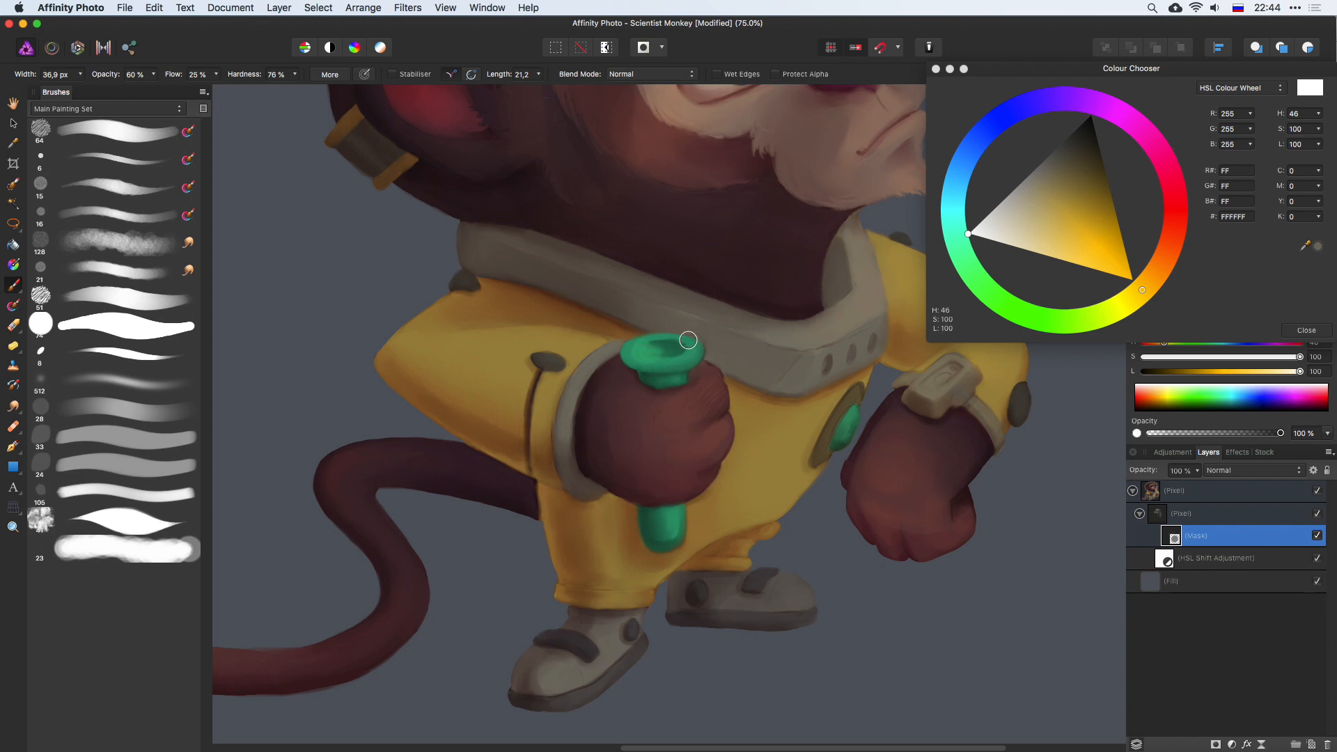
{"action": "left_click_drag", "start_coordinate": [688, 340], "coordinate": [630, 346]}
{"action": "left_click_drag", "start_coordinate": [654, 519], "coordinate": [671, 531]}
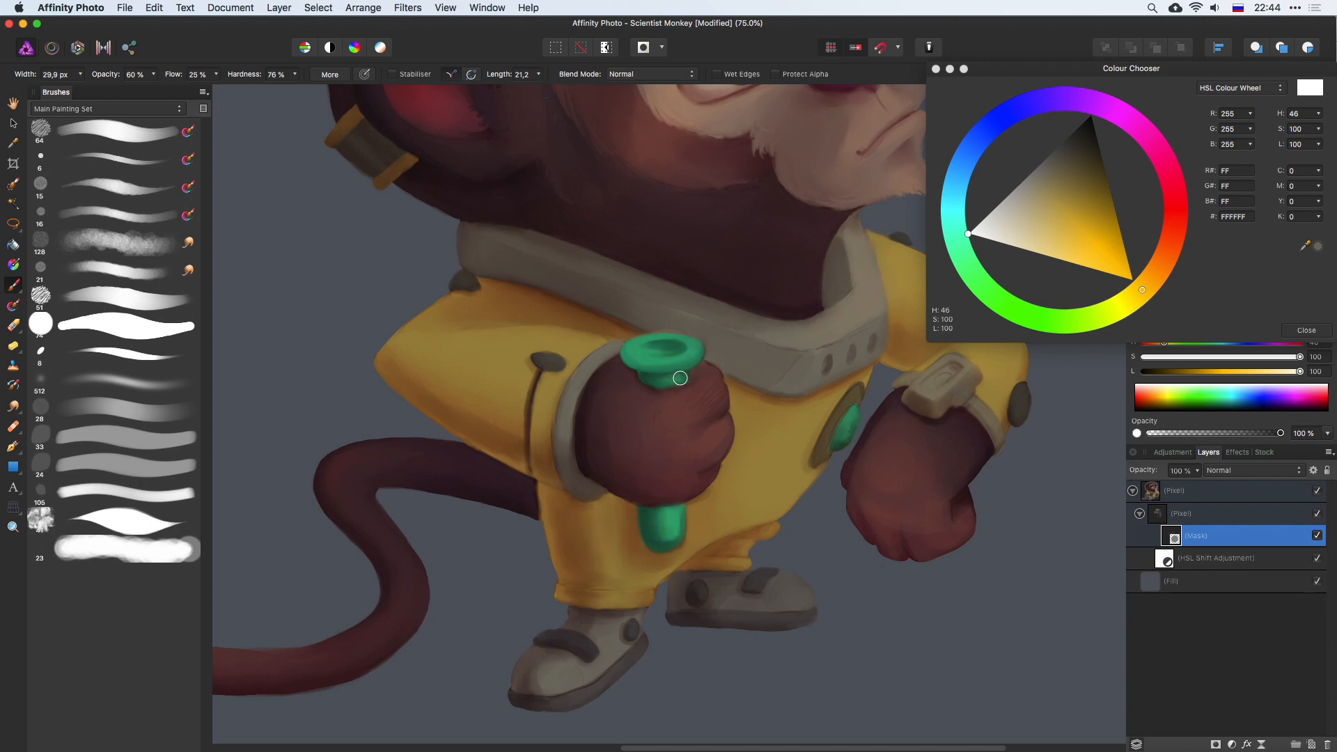
{"action": "left_click_drag", "start_coordinate": [481, 363], "coordinate": [501, 364]}
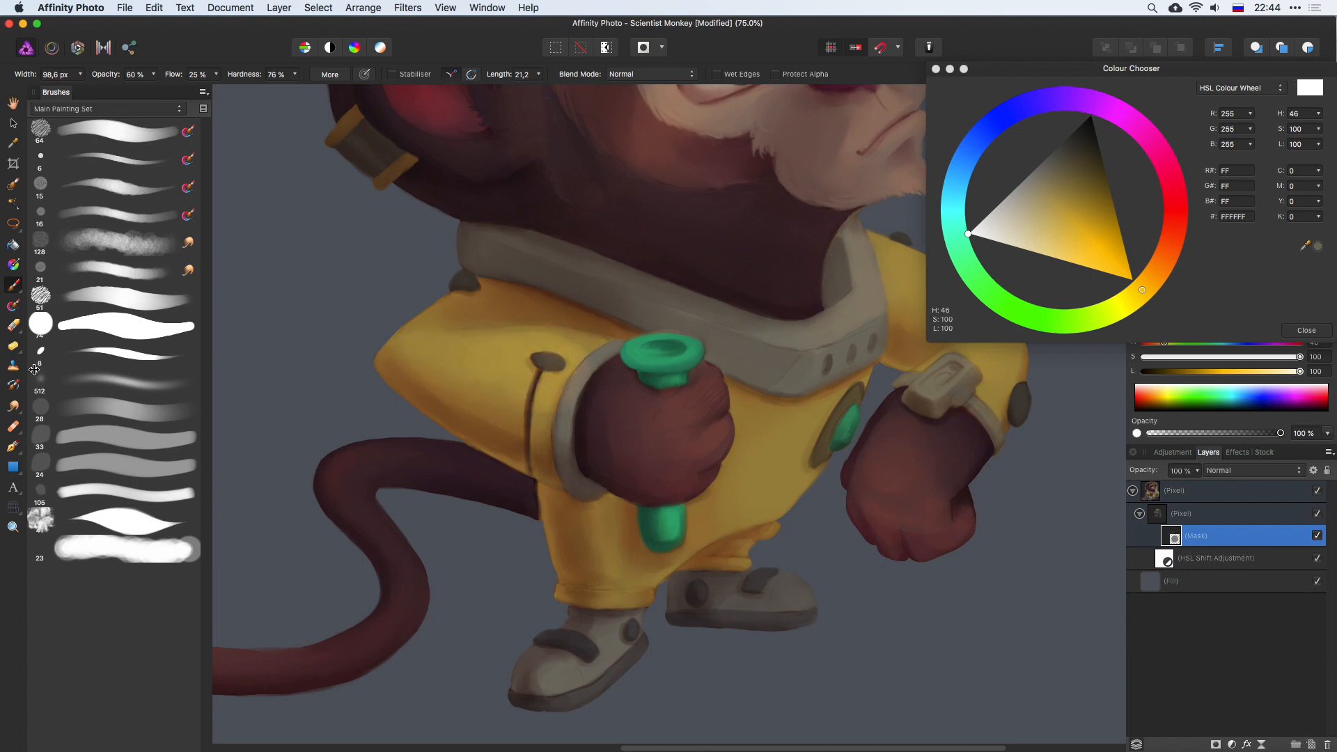
{"action": "left_click", "coordinate": [13, 405]}
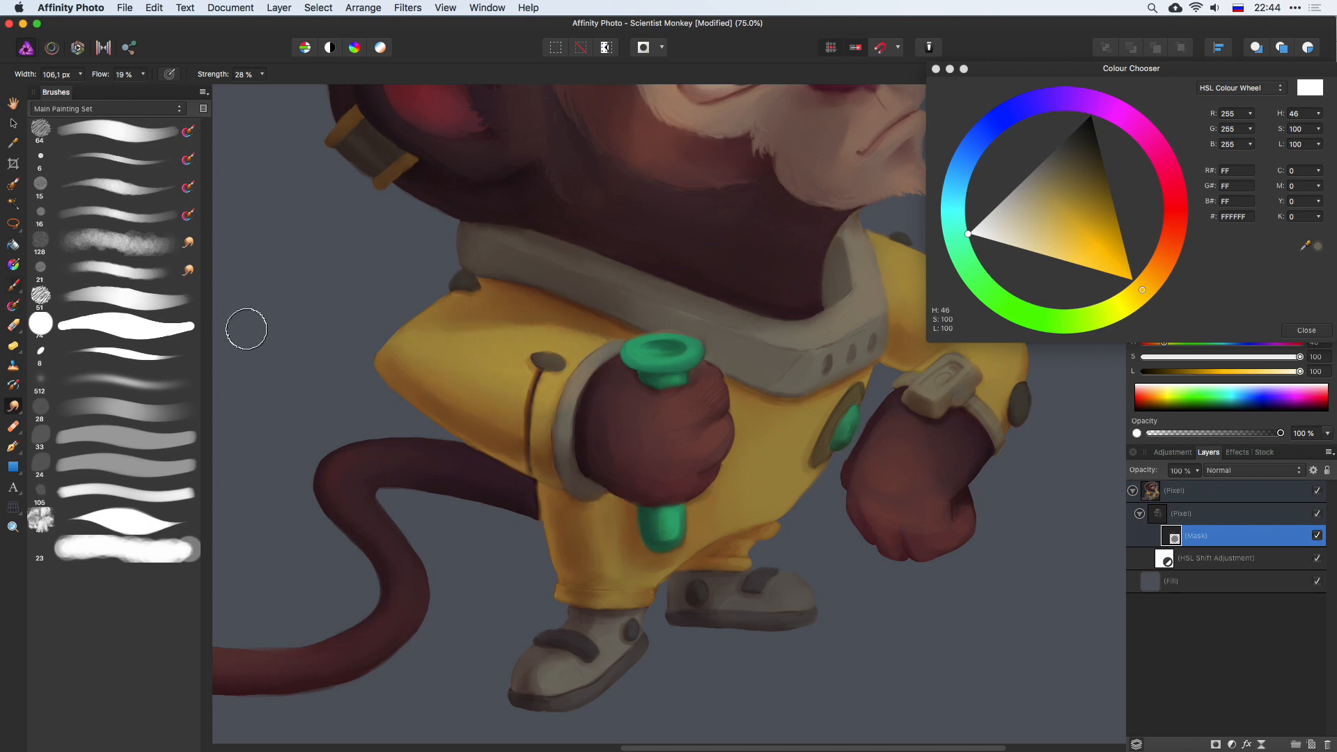
Step: Paint light along the tail through the mask with a brush about 71 px wide, and smudge it at about 106 px
{"action": "key", "text": "b"}
{"action": "scroll", "coordinate": [403, 379], "scroll_direction": "left", "scroll_amount": 5}
{"action": "scroll", "coordinate": [403, 379], "scroll_direction": "down", "scroll_amount": 2}
{"action": "key", "text": "bracketleft"}
{"action": "key", "text": "bracketleft"}
{"action": "left_click_drag", "start_coordinate": [328, 580], "coordinate": [518, 550]}
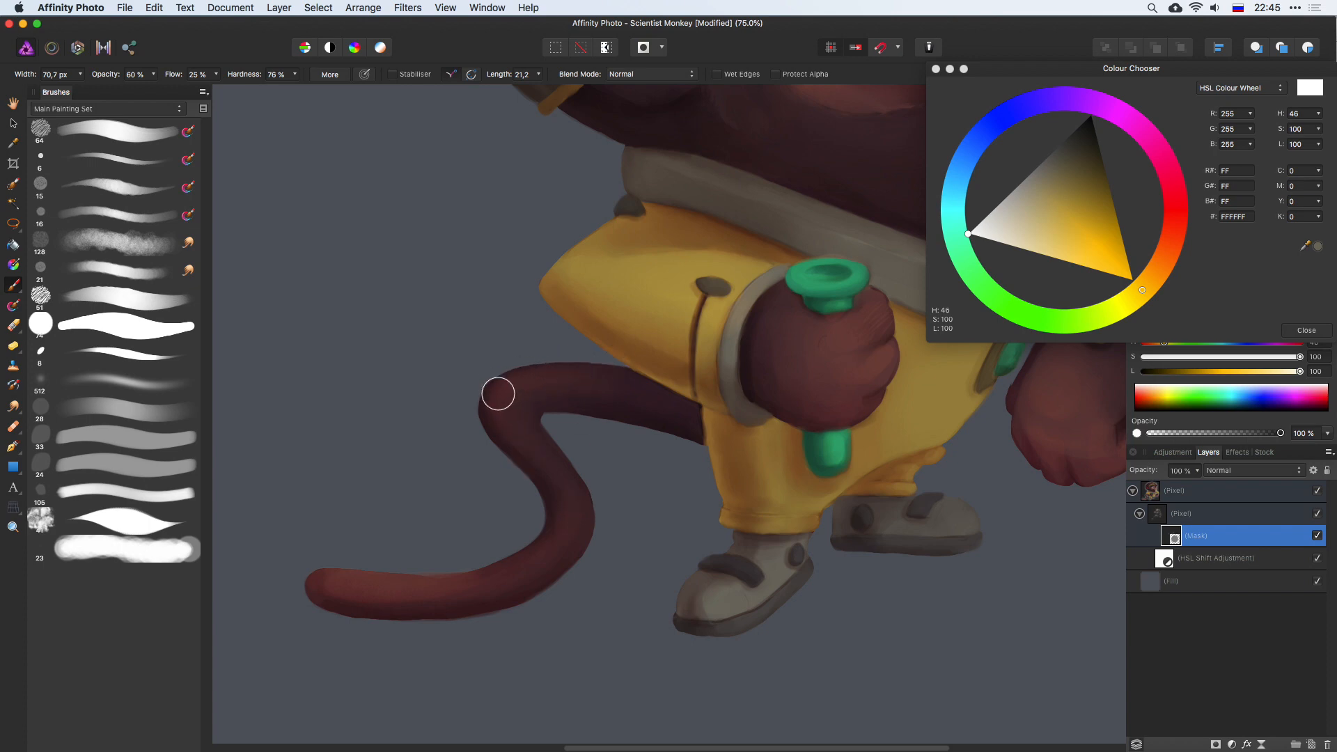
{"action": "left_click", "coordinate": [15, 405]}
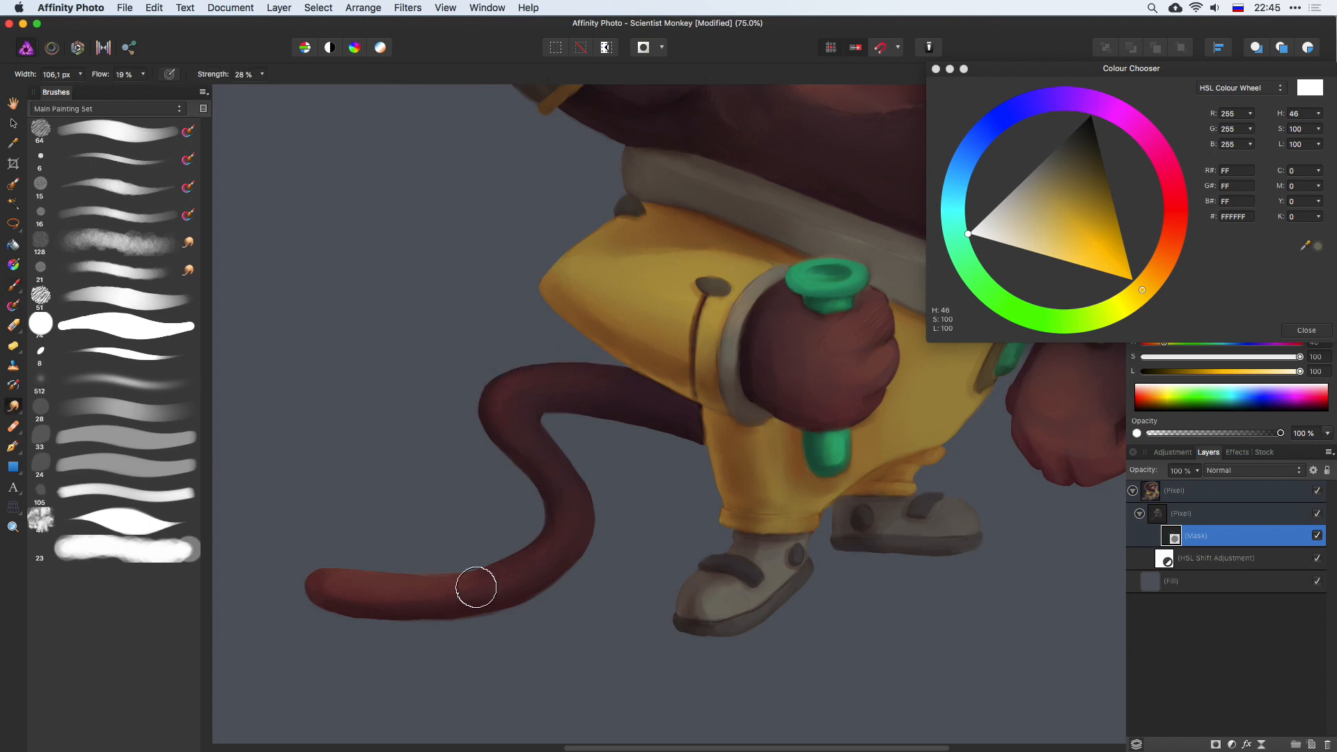
Step: Paint light on the toe of the far shoe through the mask with a brush about 71 px wide
{"action": "key", "text": "b"}
{"action": "scroll", "coordinate": [612, 362], "scroll_direction": "right", "scroll_amount": 5}
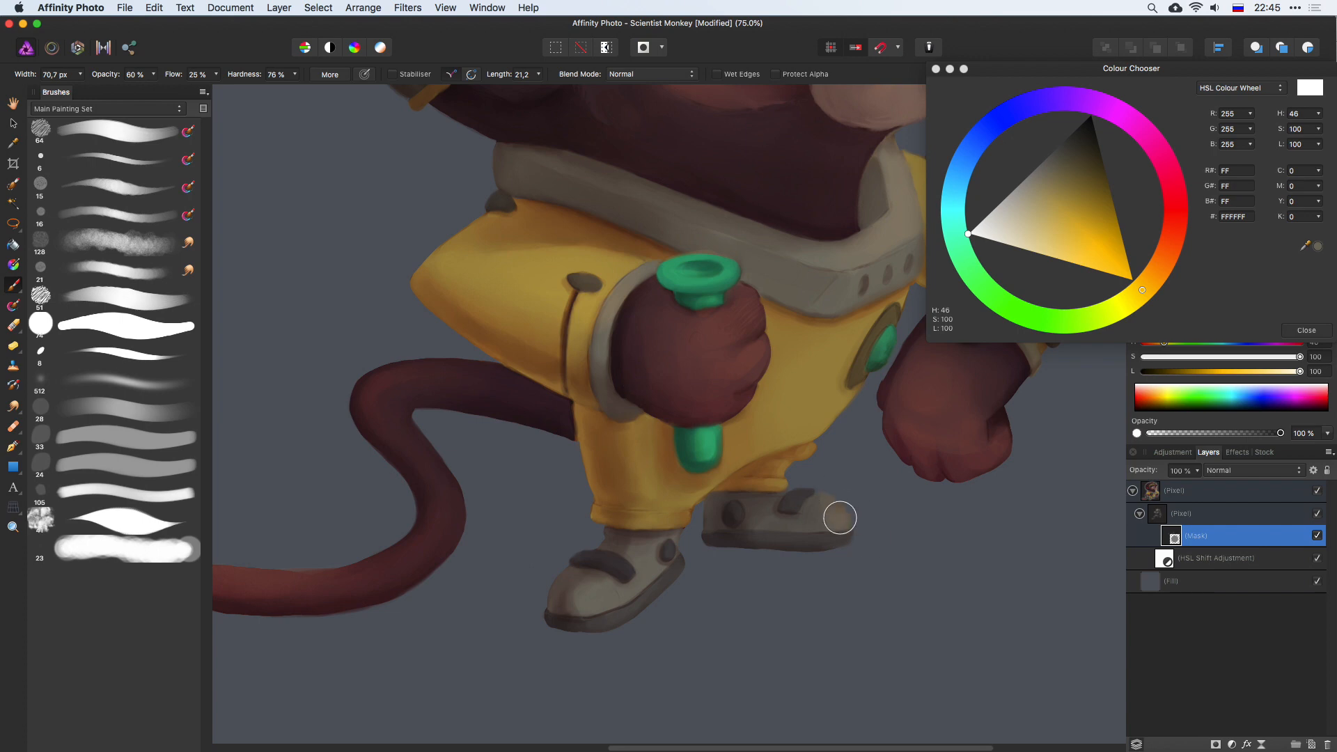
{"action": "left_click_drag", "start_coordinate": [804, 507], "coordinate": [855, 523]}
{"action": "mouse_move", "coordinate": [849, 453]}
{"action": "left_mouse_down"}
{"action": "mouse_move", "coordinate": [847, 481]}
{"action": "mouse_move", "coordinate": [832, 481]}
{"action": "mouse_move", "coordinate": [842, 491]}
{"action": "left_mouse_up"}
Step: Paint light on the front of the yellow suit with a brush about 78 px wide, and switch to the Smudge Brush
{"action": "left_click_drag", "start_coordinate": [800, 408], "coordinate": [858, 350]}
{"action": "left_click_drag", "start_coordinate": [785, 432], "coordinate": [856, 348]}
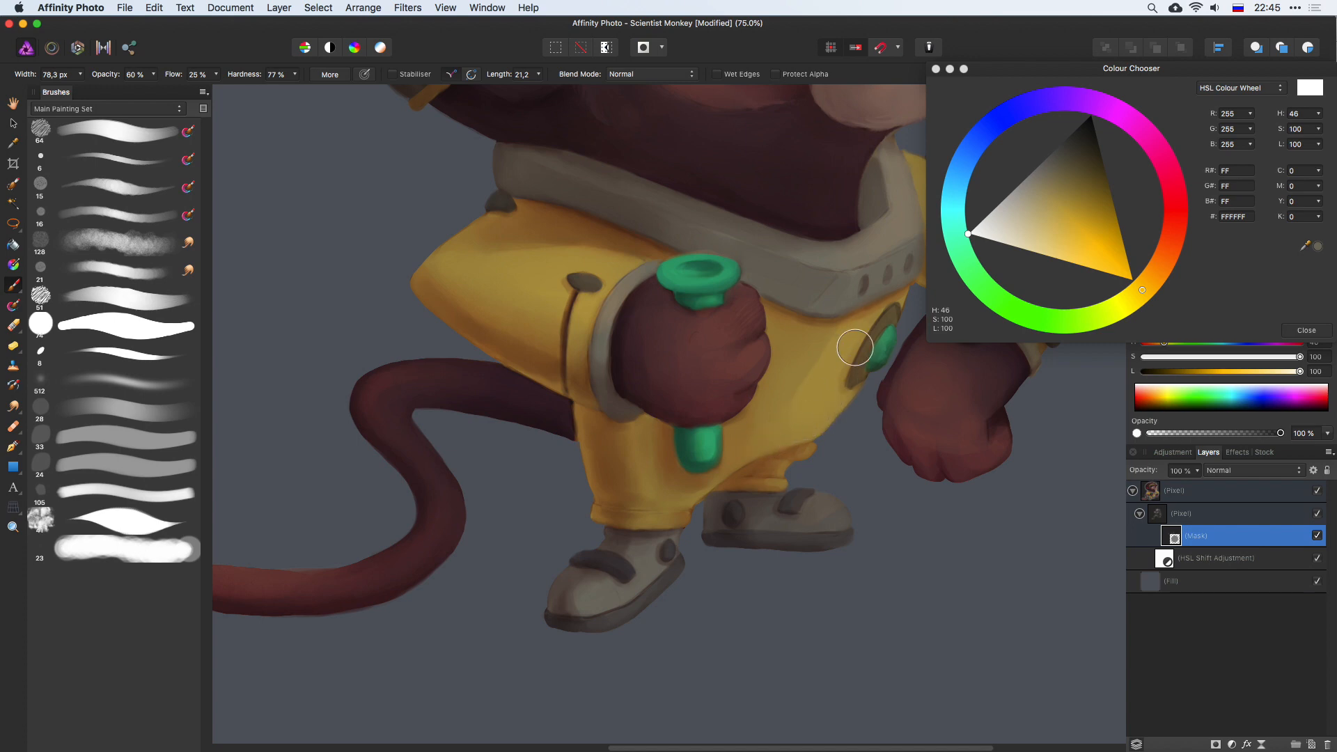
{"action": "left_click_drag", "start_coordinate": [786, 427], "coordinate": [813, 414]}
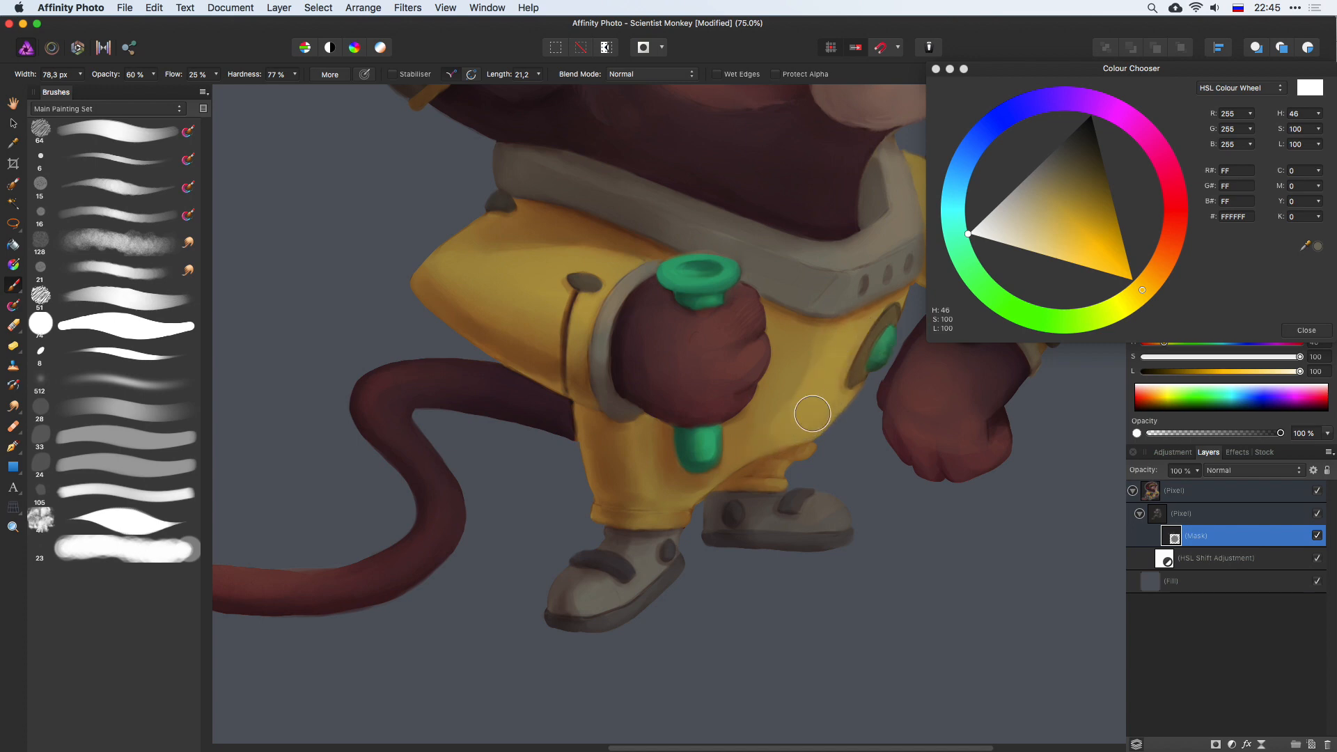
{"action": "left_click", "coordinate": [15, 410]}
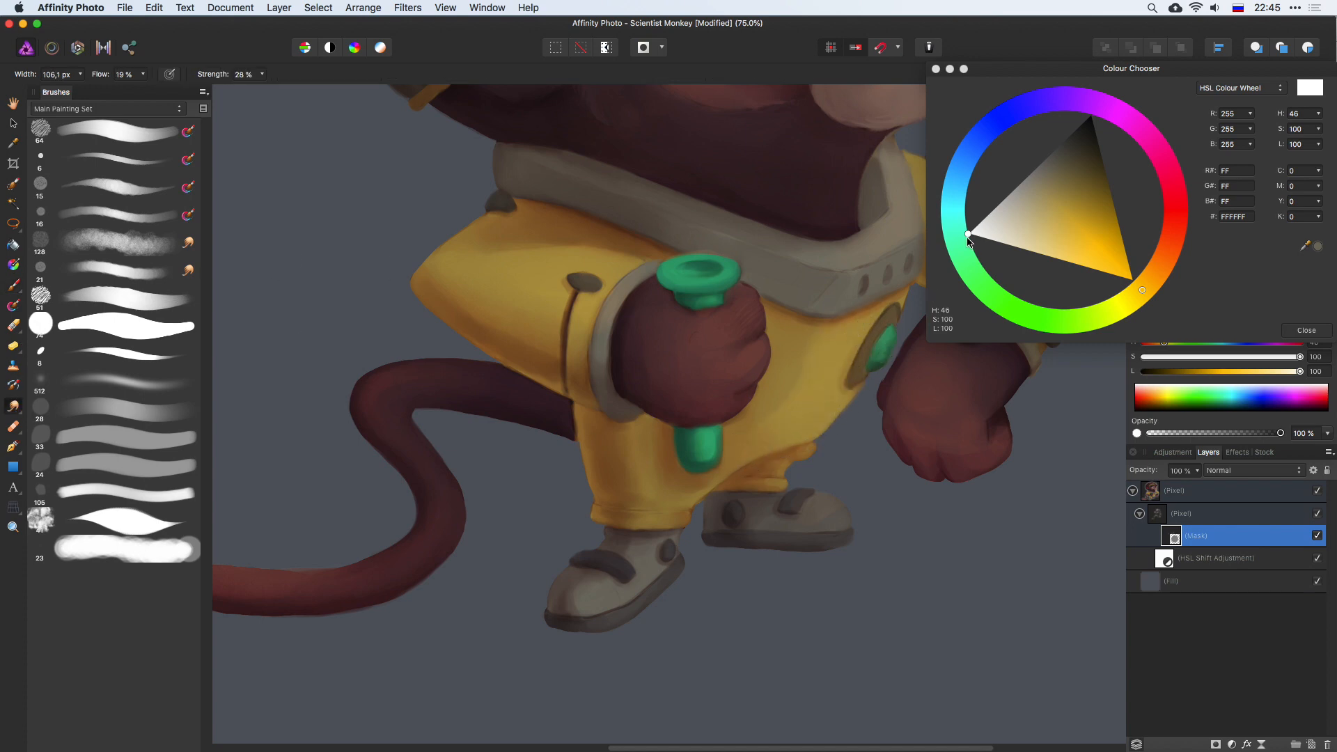
Step: Switch to the Paint Brush and add light to the far edge of the grey collar through the mask at about 48 px wide
{"action": "left_click", "coordinate": [13, 285]}
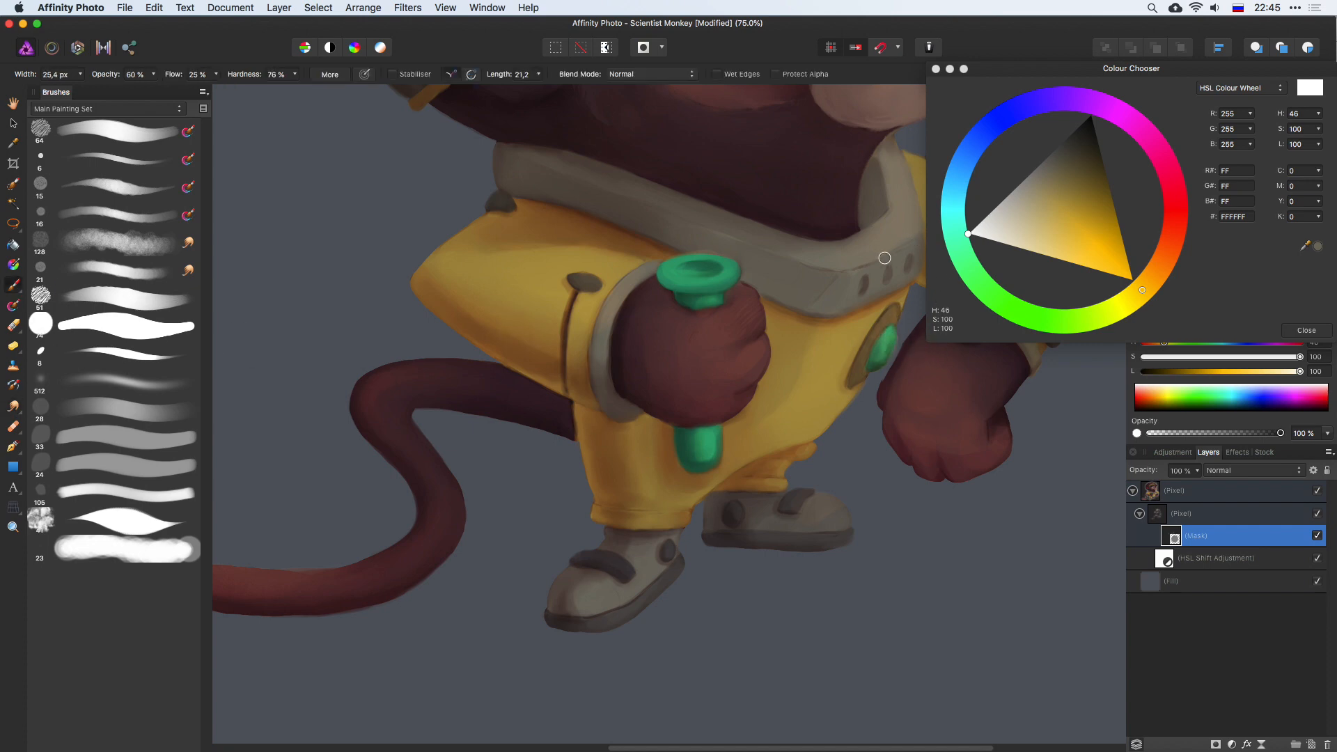
{"action": "key", "text": "bracketright"}
{"action": "key", "text": "bracketright"}
{"action": "key", "text": "bracketright"}
{"action": "left_click_drag", "start_coordinate": [898, 235], "coordinate": [905, 214]}
Step: Paint light on the far cheek beside the nose with a brush about 22 px wide, undoing the first stroke and repainting it
{"action": "scroll", "coordinate": [901, 166], "scroll_direction": "up", "scroll_amount": 5}
{"action": "scroll", "coordinate": [902, 166], "scroll_direction": "right", "scroll_amount": 5}
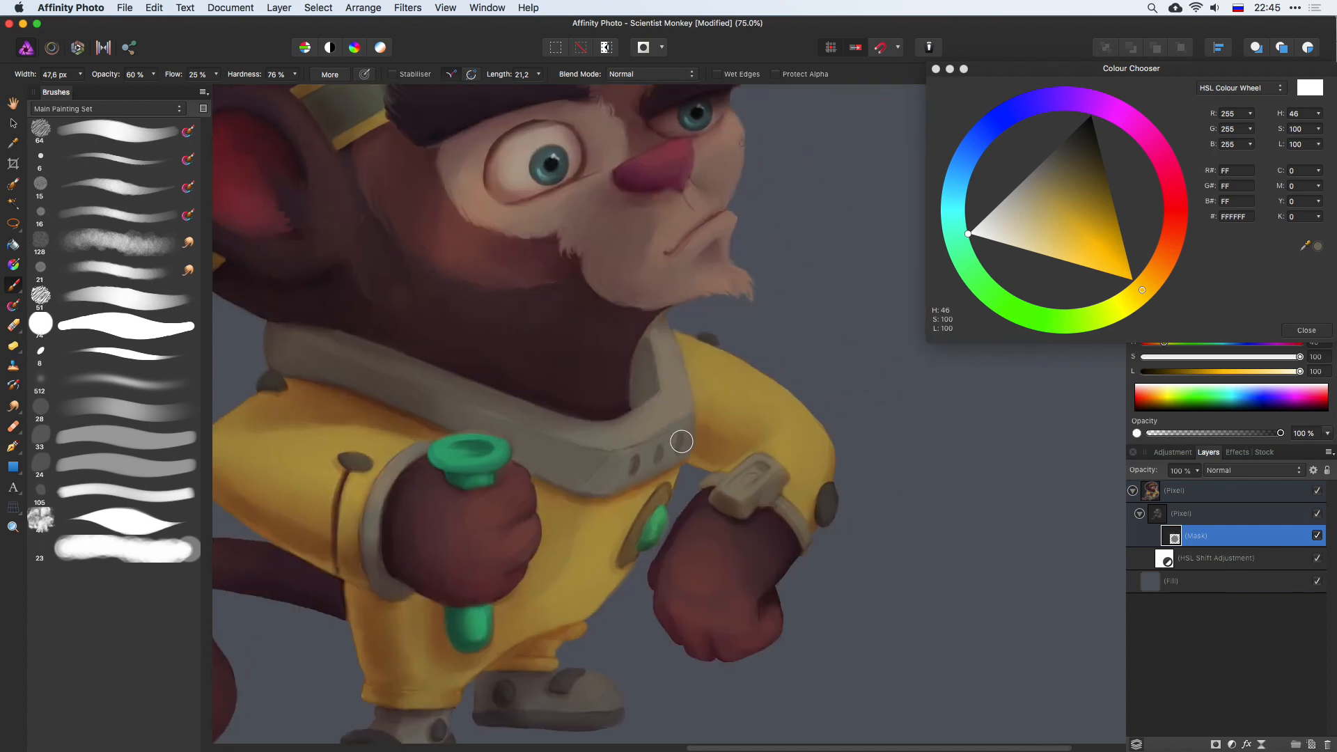
{"action": "key", "text": "bracketleft"}
{"action": "key", "text": "bracketleft"}
{"action": "key", "text": "bracketleft"}
{"action": "scroll", "coordinate": [555, 383], "scroll_direction": "up", "scroll_amount": 5}
{"action": "scroll", "coordinate": [555, 382], "scroll_direction": "left", "scroll_amount": 5}
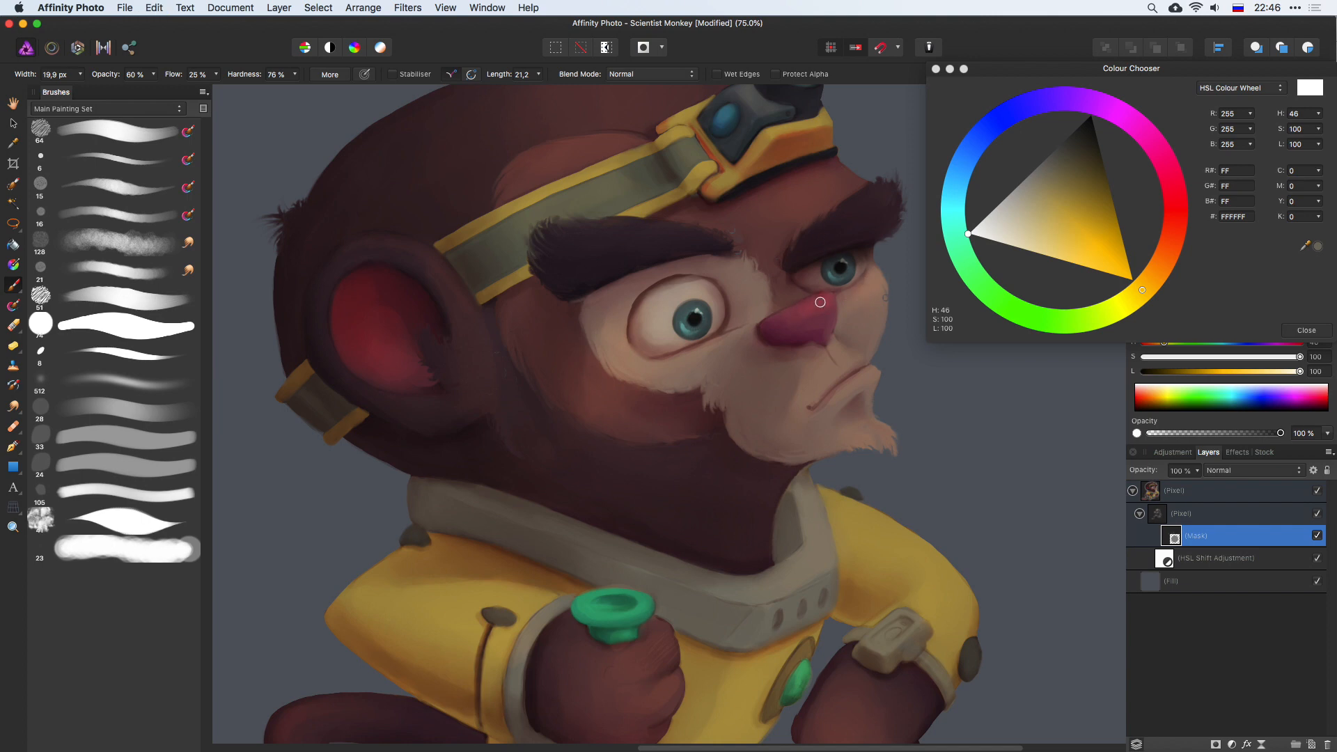
{"action": "key", "text": "bracketright"}
{"action": "key", "text": "bracketright"}
{"action": "key", "text": "bracketright"}
{"action": "mouse_move", "coordinate": [879, 333]}
{"action": "left_mouse_down"}
{"action": "mouse_move", "coordinate": [861, 333]}
{"action": "mouse_move", "coordinate": [878, 363]}
{"action": "left_mouse_up"}
{"action": "key", "text": "super+z"}
{"action": "left_click_drag", "start_coordinate": [857, 344], "coordinate": [848, 361]}
Step: Hide the nested light layer to compare the whole character at 50% zoom without the added light
{"action": "scroll", "coordinate": [834, 306], "scroll_direction": "up", "scroll_amount": 3}
{"action": "scroll", "coordinate": [834, 306], "scroll_direction": "left", "scroll_amount": 1}
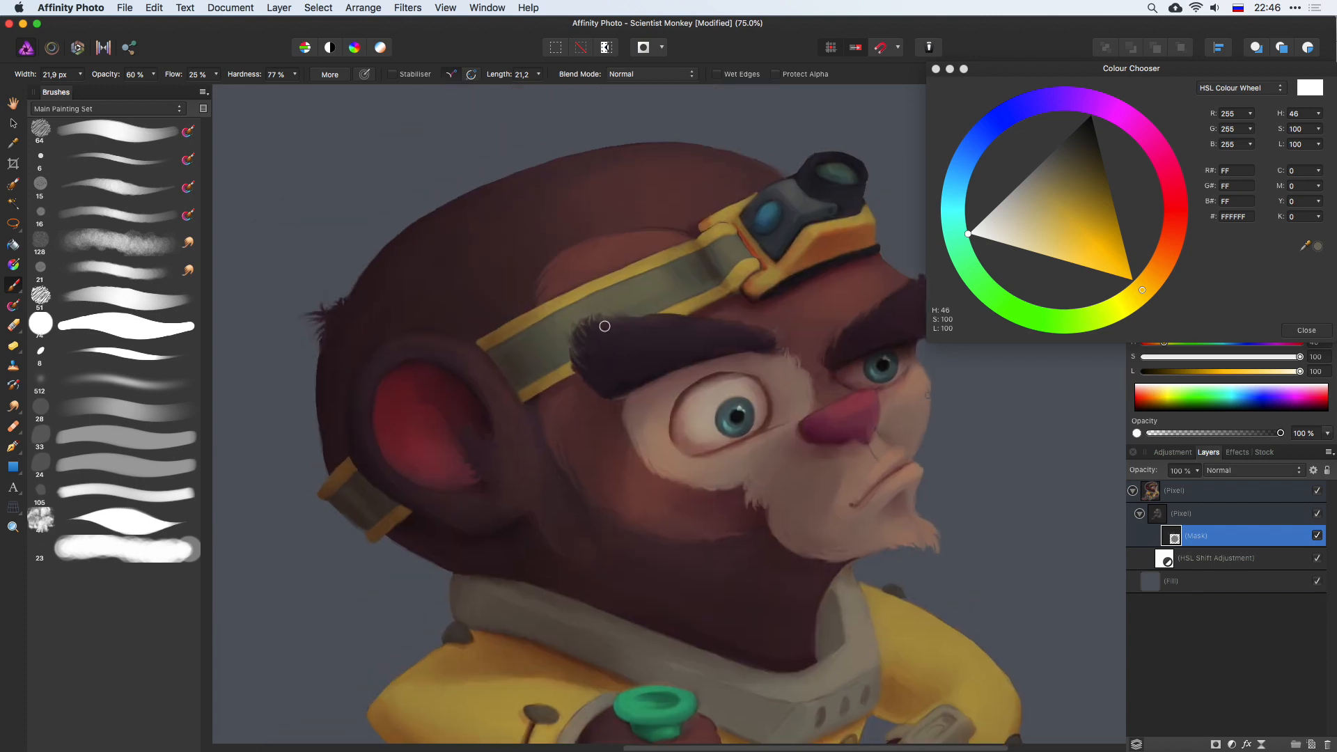
{"action": "scroll", "coordinate": [844, 268], "scroll_direction": "up", "scroll_amount": 3}
{"action": "scroll", "coordinate": [844, 269], "scroll_direction": "right", "scroll_amount": 2}
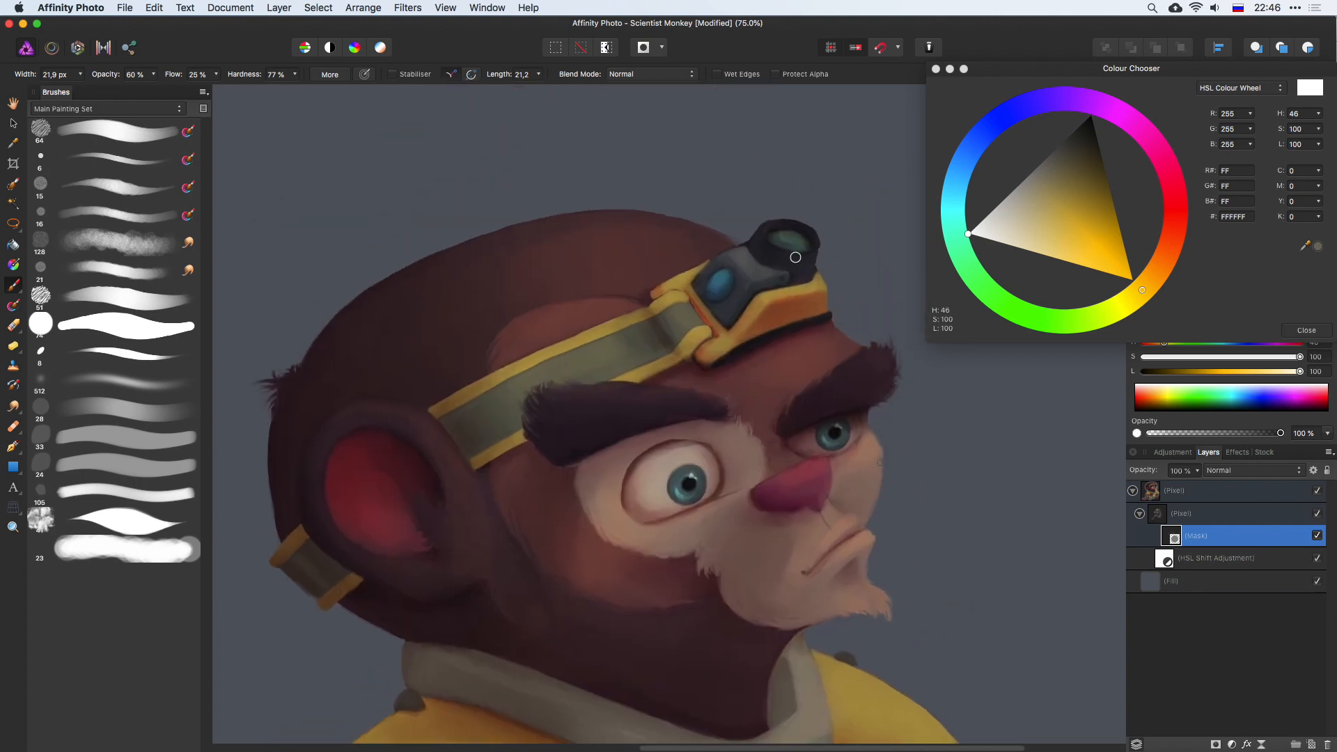
{"action": "key", "text": "super+minus"}
{"action": "left_click_drag", "start_coordinate": [829, 317], "coordinate": [770, 146]}
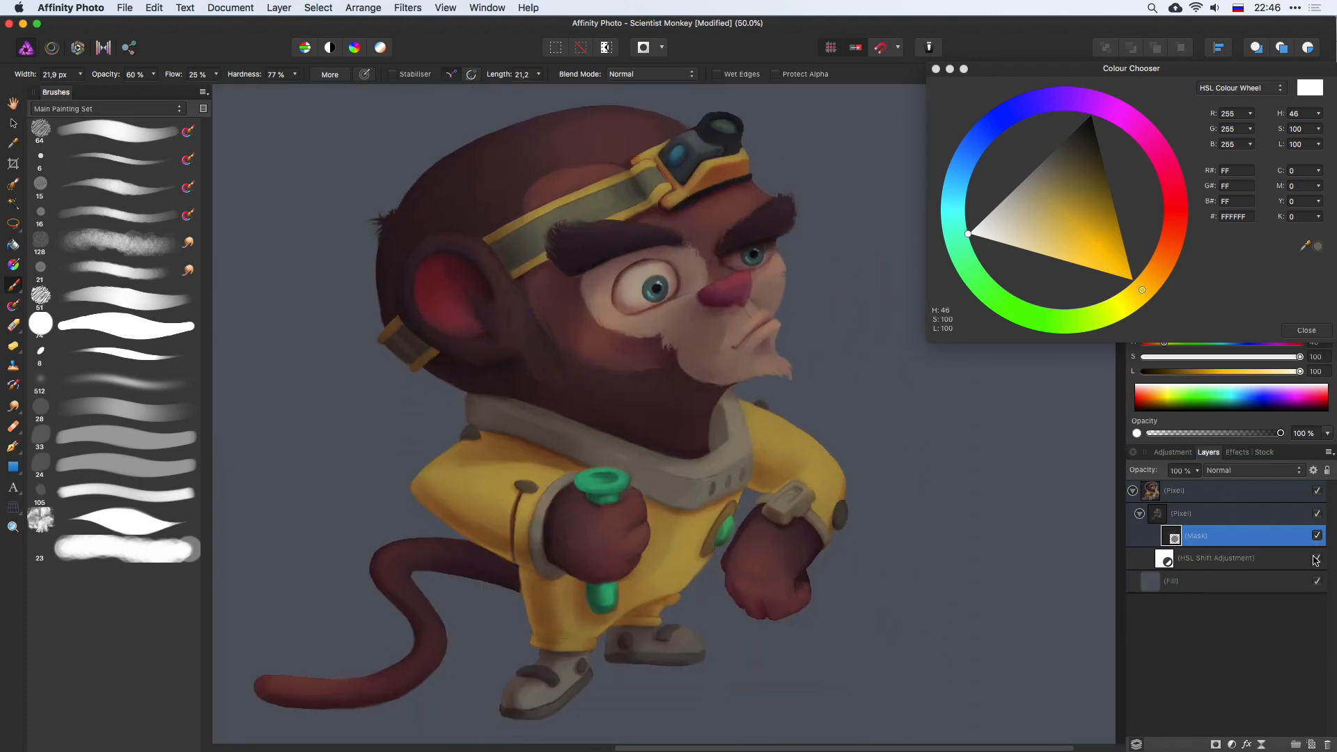
{"action": "left_click", "coordinate": [1317, 515]}
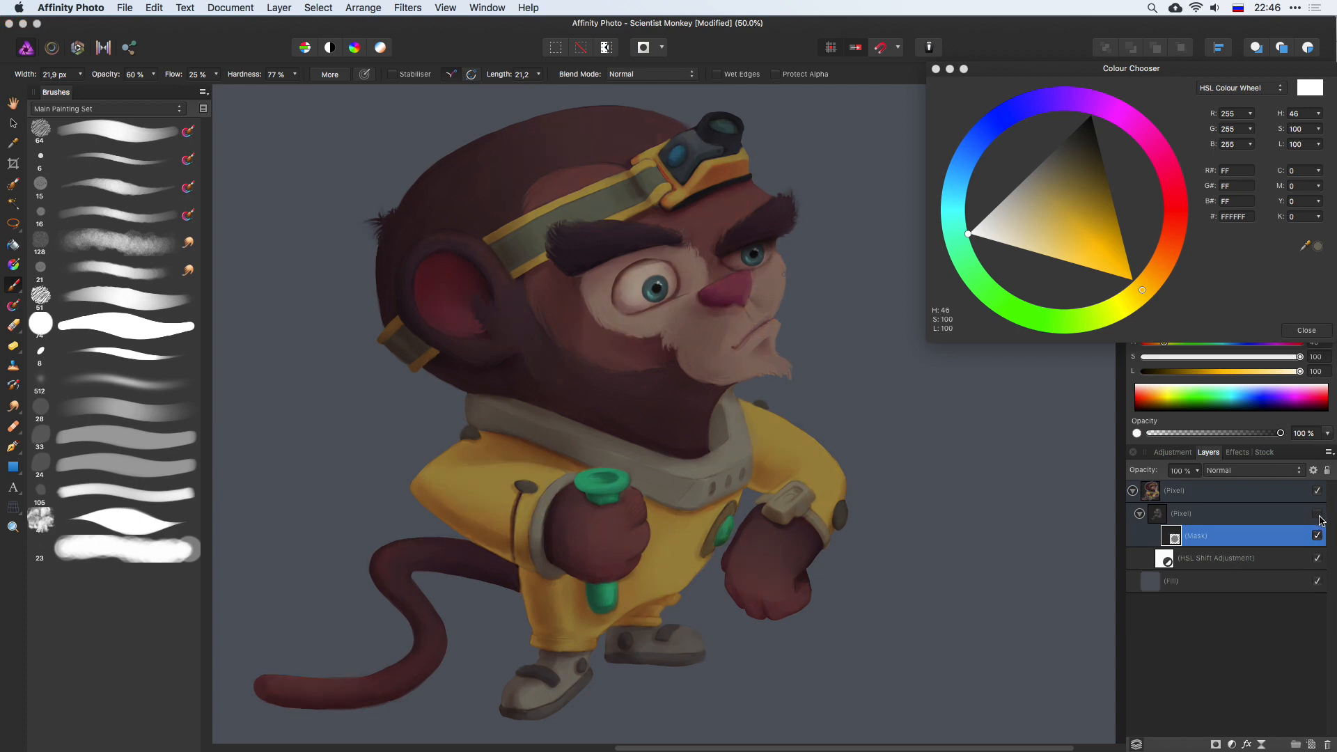
Step: Toggle the masked pixel layer's visibility to compare the monkey's shading with and without it
{"action": "left_click", "coordinate": [1317, 515]}
{"action": "left_click", "coordinate": [1318, 515]}
{"action": "left_click", "coordinate": [1317, 515]}
{"action": "left_click_drag", "start_coordinate": [717, 410], "coordinate": [692, 388]}
Step: Try painting white on the layer mask along the monkey's outer sleeve with a brush about 64 px wide
{"action": "key", "text": "bracketright"}
{"action": "key", "text": "bracketright"}
{"action": "key", "text": "bracketright"}
{"action": "key", "text": "bracketright"}
{"action": "key", "text": "bracketright"}
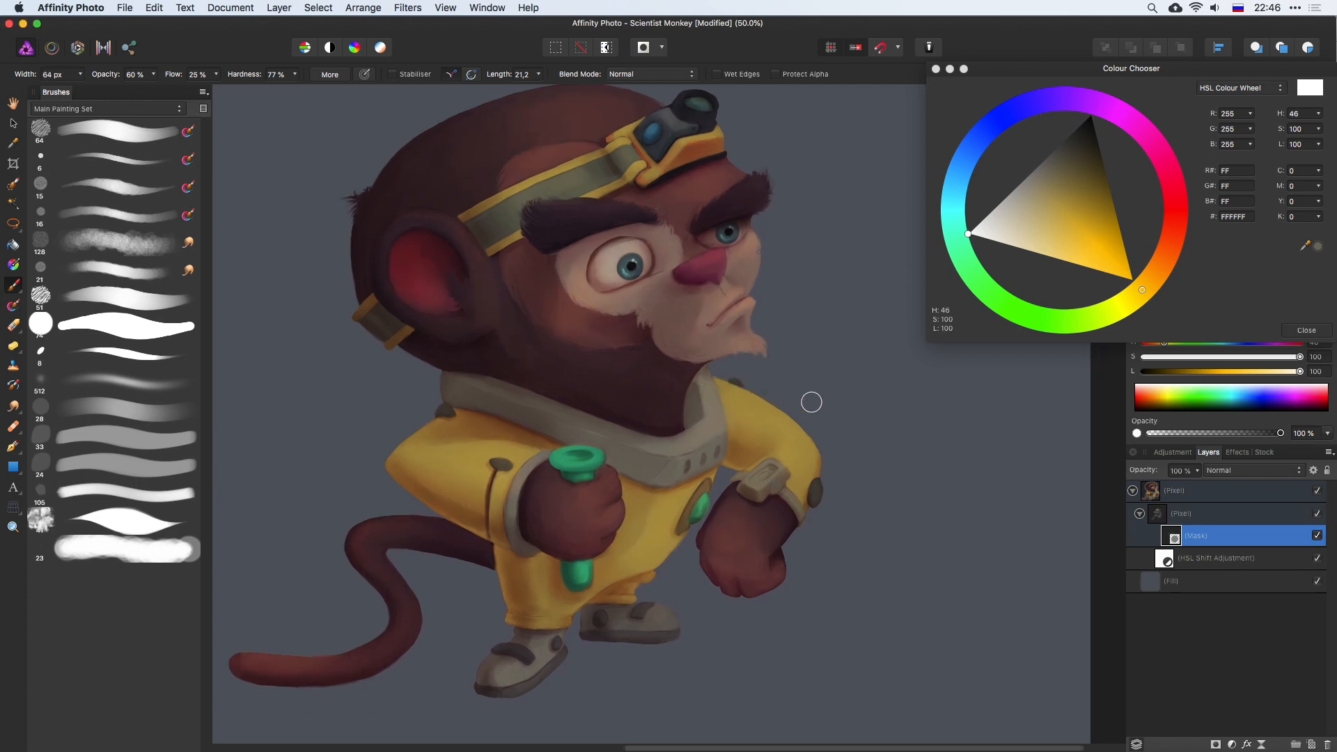
{"action": "left_click_drag", "start_coordinate": [764, 415], "coordinate": [795, 464]}
{"action": "key", "text": "super+z"}
Step: Paint white on the layer mask over the goggles and face with a larger Paint Brush
{"action": "key", "text": "bracketright"}
{"action": "key", "text": "bracketright"}
{"action": "key", "text": "bracketright"}
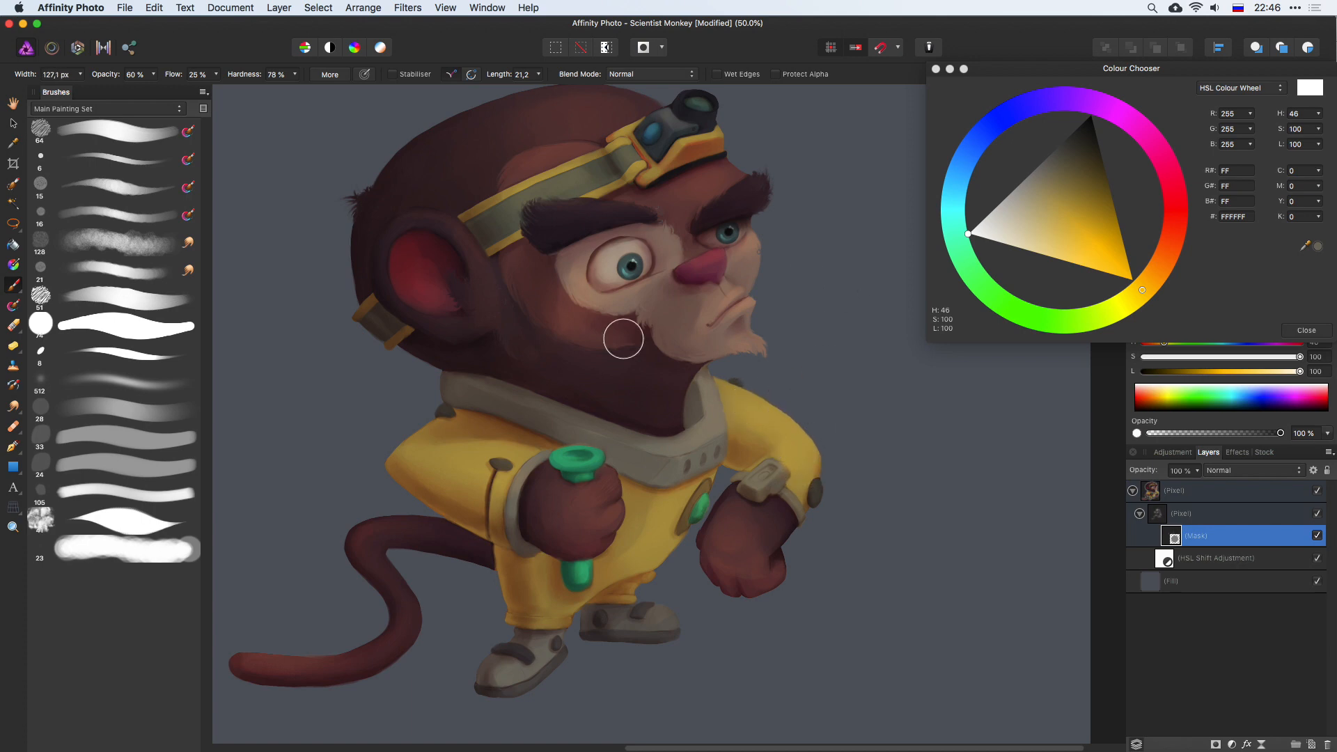
{"action": "key", "text": "o"}
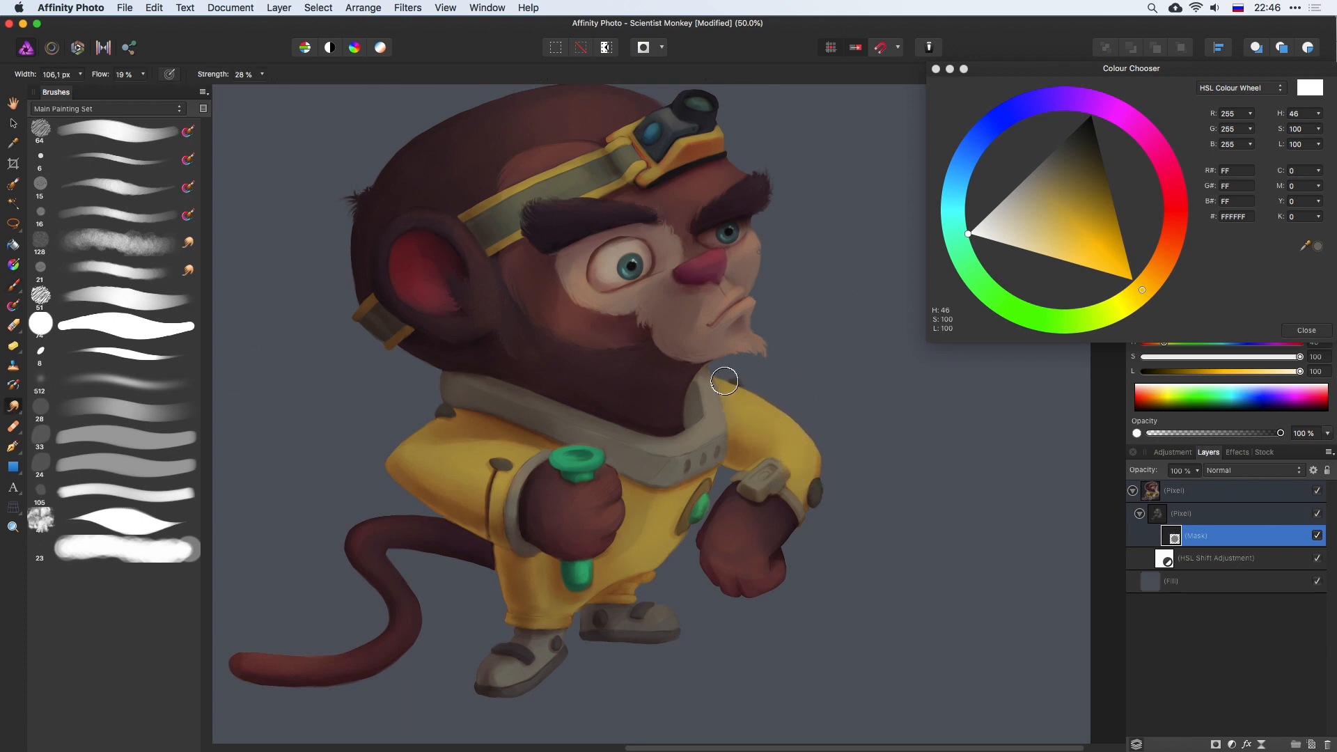
{"action": "left_click", "coordinate": [14, 285]}
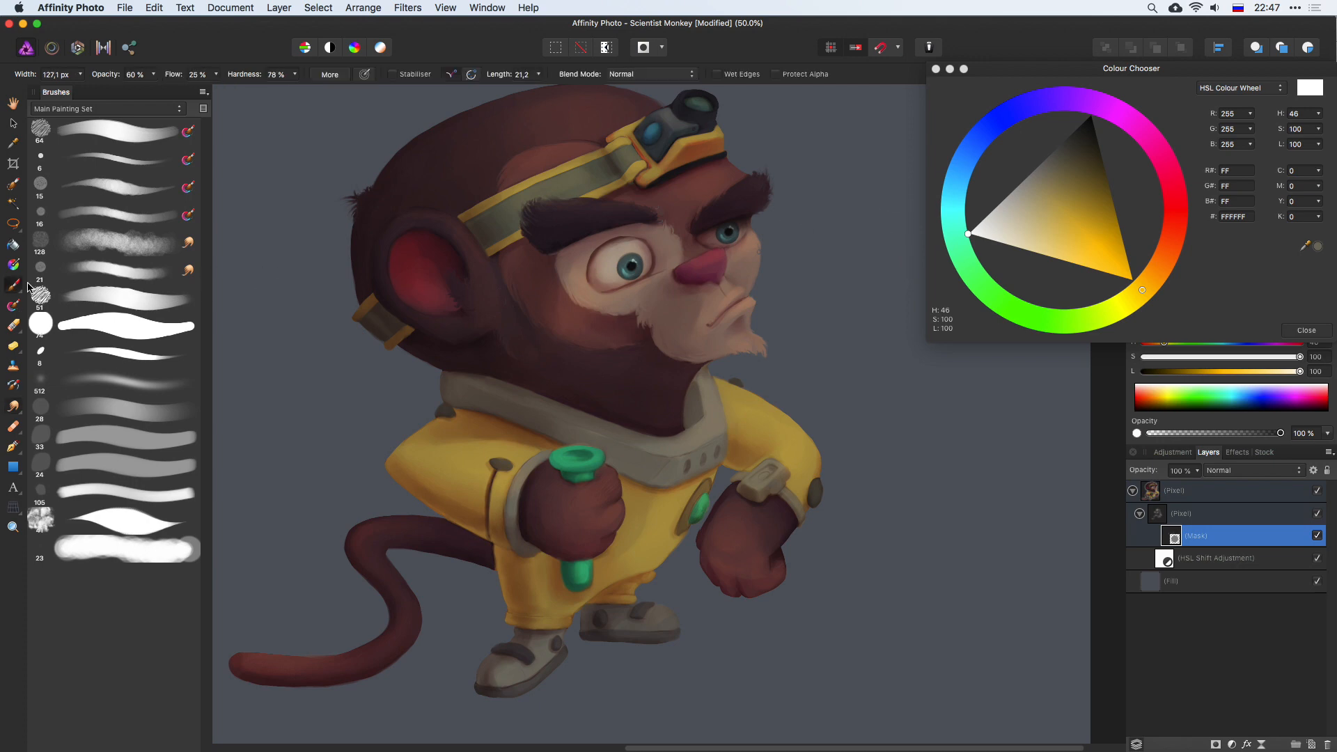
{"action": "mouse_move", "coordinate": [599, 207]}
{"action": "left_mouse_down"}
{"action": "mouse_move", "coordinate": [616, 257]}
{"action": "mouse_move", "coordinate": [632, 253]}
{"action": "left_mouse_up"}
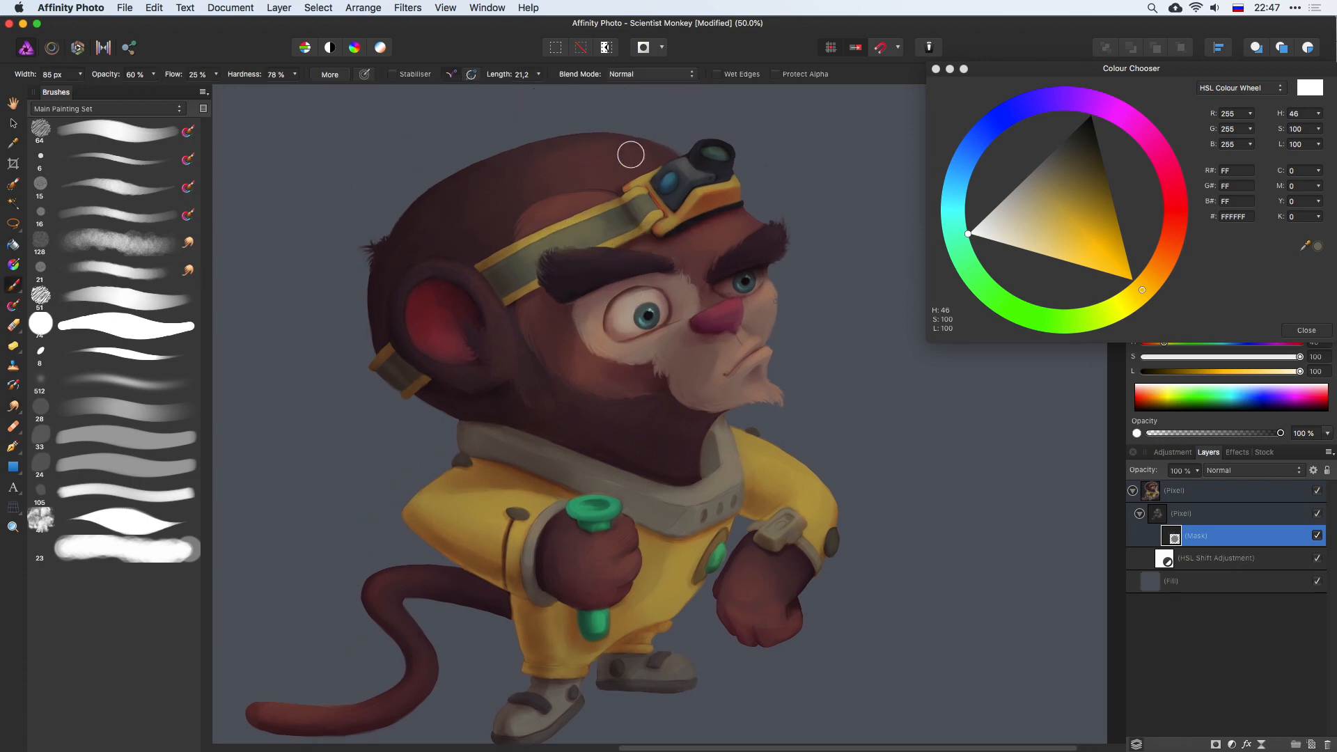
{"action": "key", "text": "bracketright"}
{"action": "key", "text": "bracketright"}
{"action": "key", "text": "bracketright"}
{"action": "left_click_drag", "start_coordinate": [691, 227], "coordinate": [606, 337]}
{"action": "left_click_drag", "start_coordinate": [779, 279], "coordinate": [735, 300]}
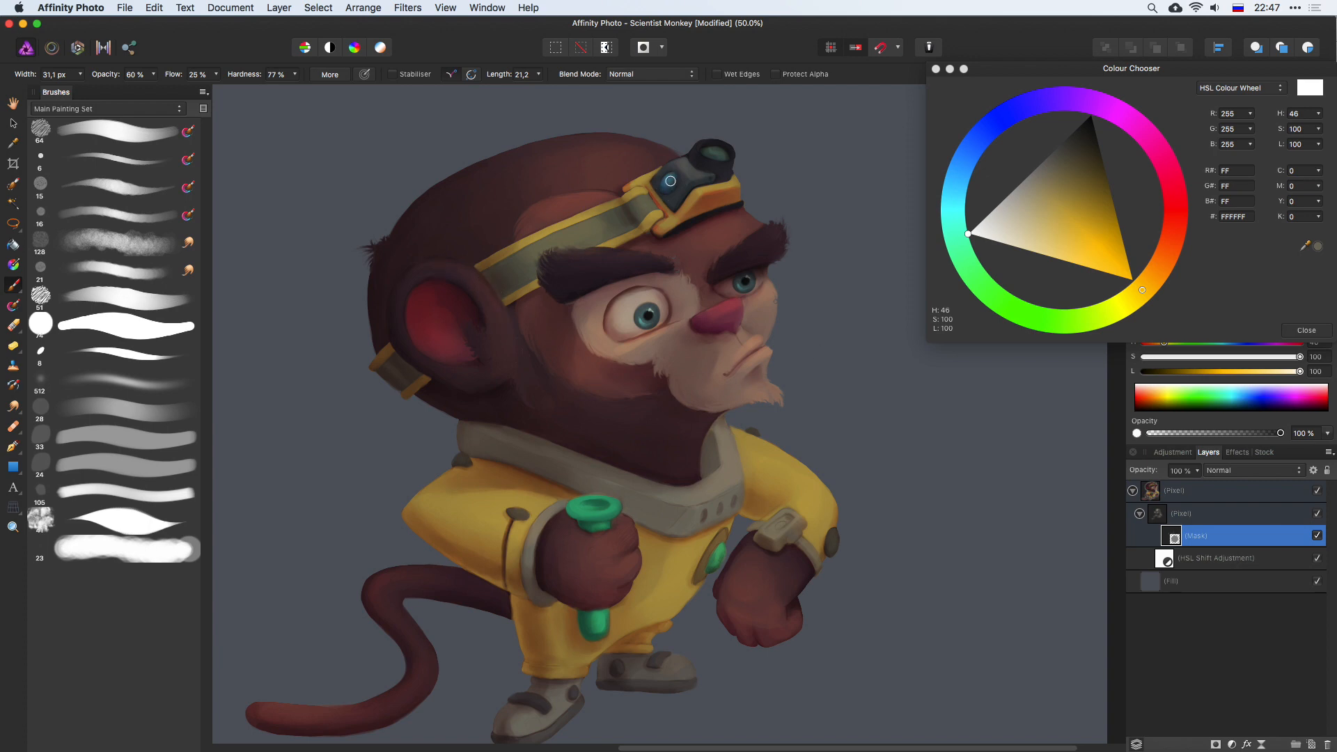
Step: Paint white on the layer mask along the crown of the head and other lit edges with a finer brush
{"action": "left_click_drag", "start_coordinate": [545, 128], "coordinate": [645, 140]}
{"action": "mouse_move", "coordinate": [806, 273]}
{"action": "left_mouse_down"}
{"action": "mouse_move", "coordinate": [787, 292]}
{"action": "mouse_move", "coordinate": [794, 244]}
{"action": "mouse_move", "coordinate": [749, 259]}
{"action": "left_mouse_up"}
{"action": "key", "text": "super+z"}
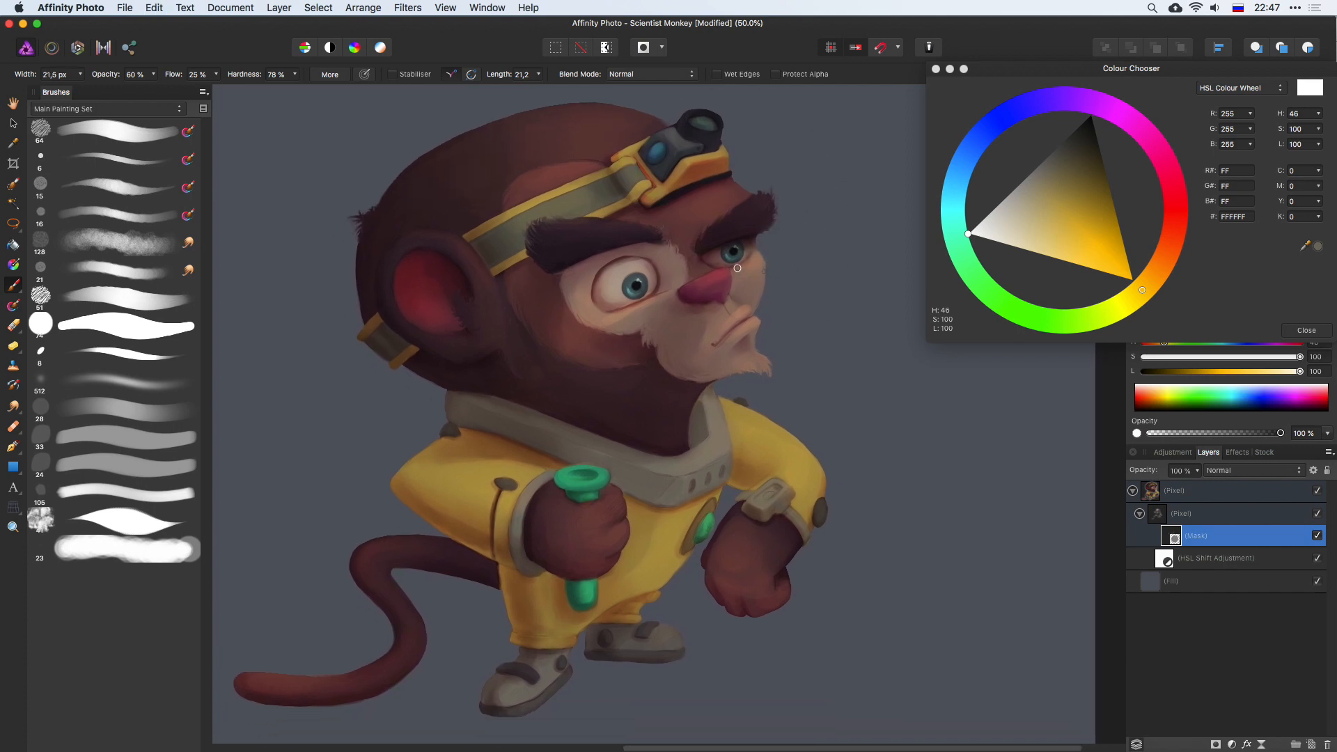
{"action": "left_click_drag", "start_coordinate": [812, 286], "coordinate": [821, 242]}
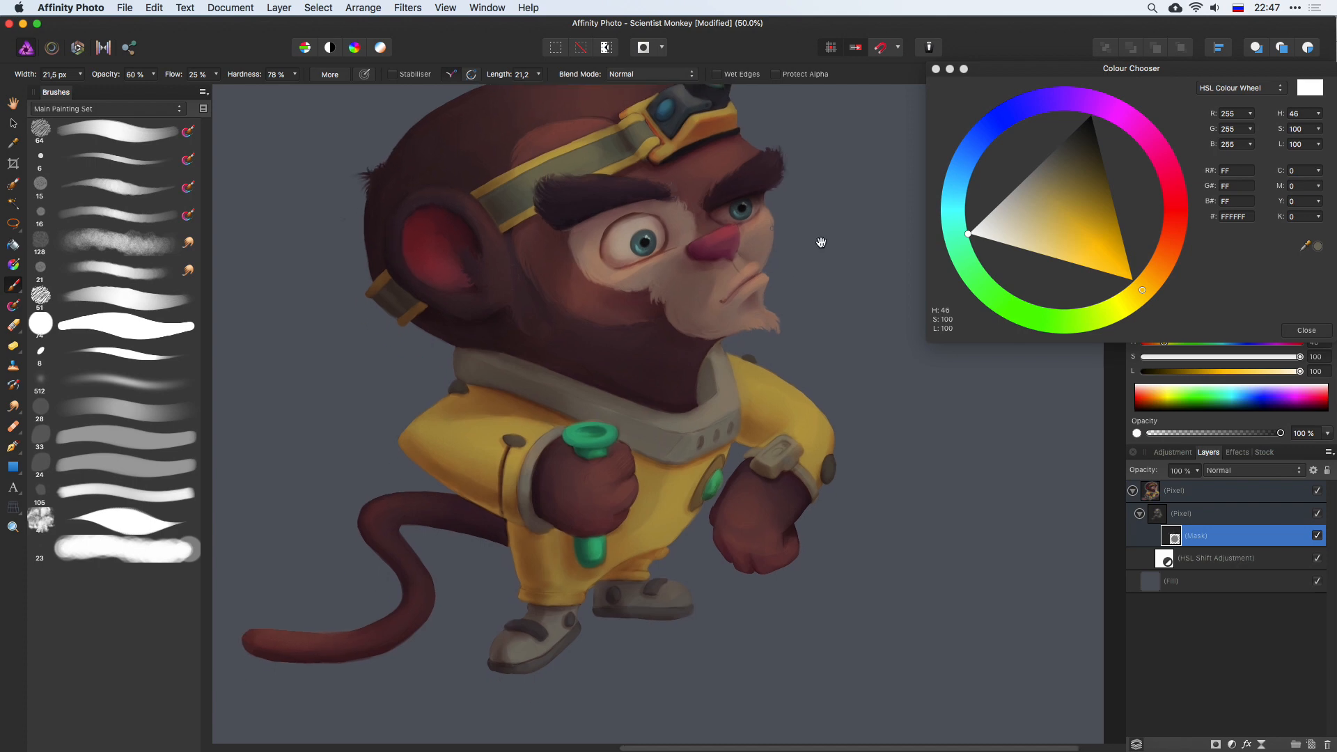
{"action": "left_click_drag", "start_coordinate": [787, 352], "coordinate": [769, 319]}
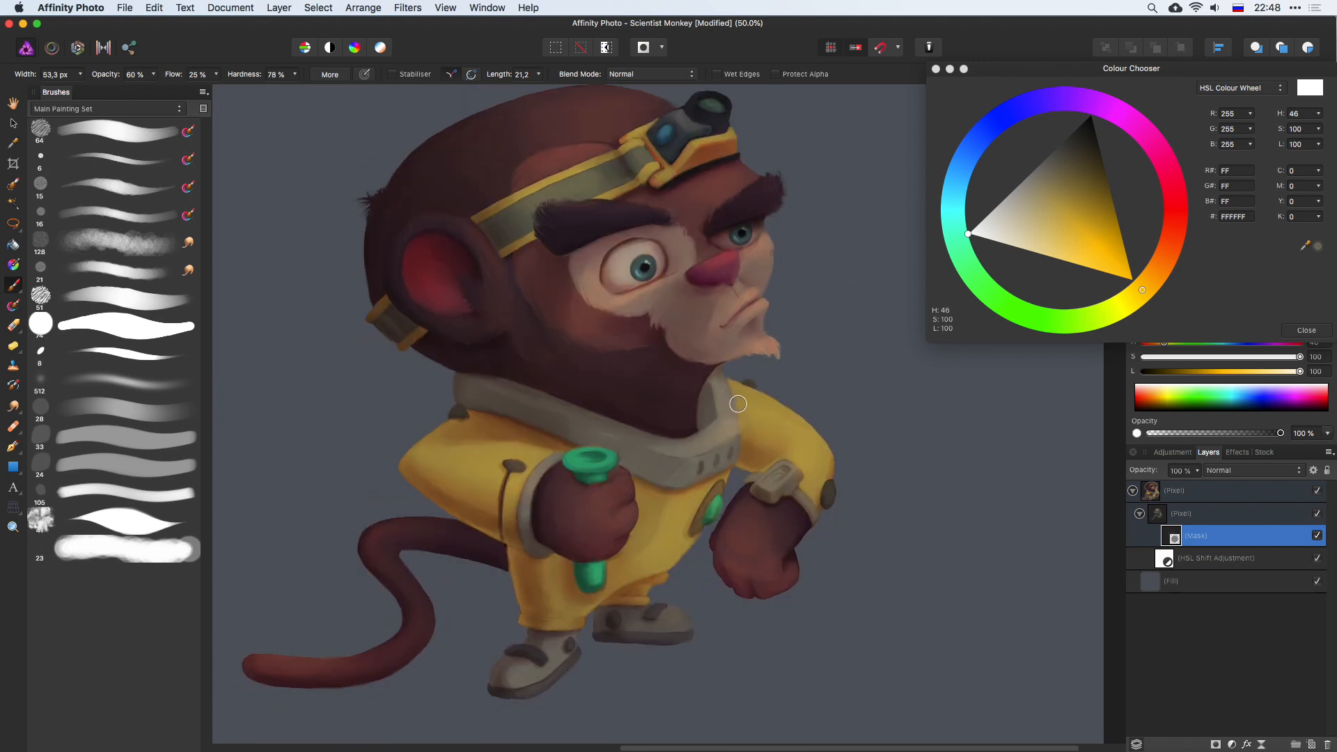
{"action": "key", "text": "bracketleft"}
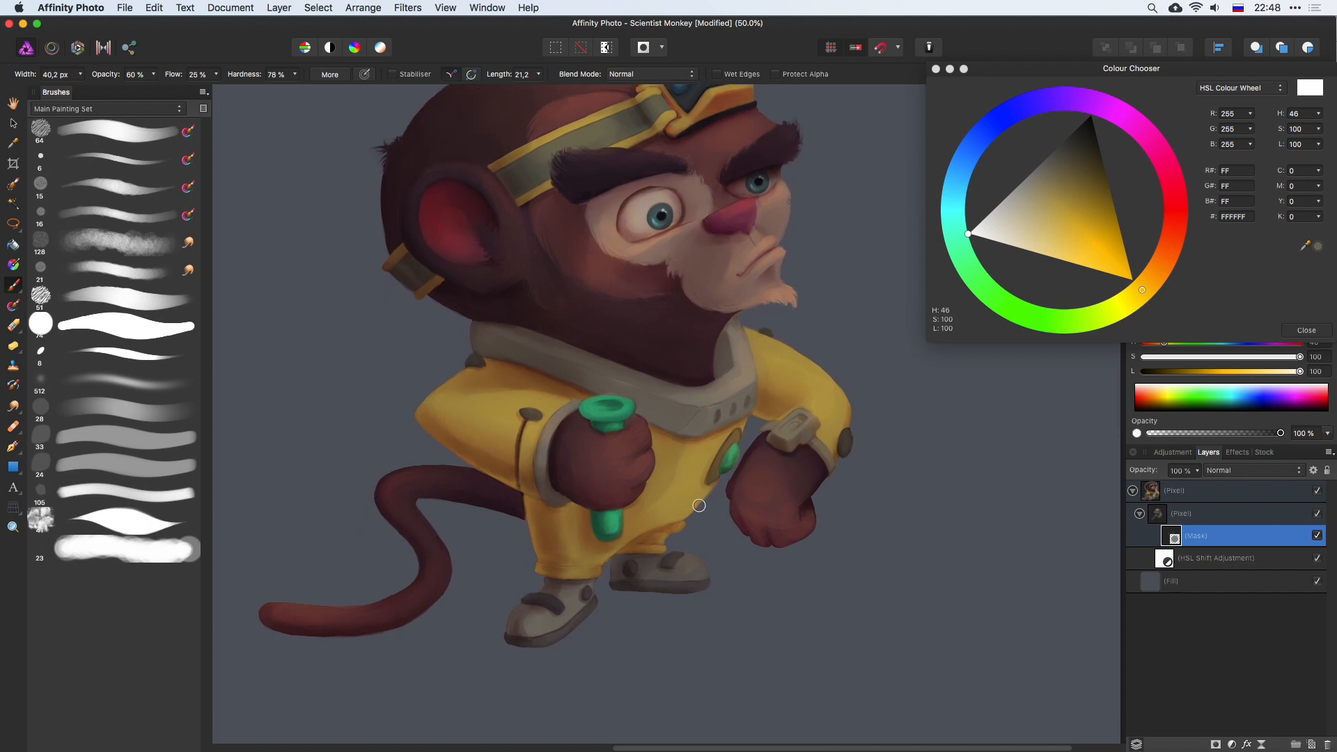
{"action": "key", "text": "bracketleft"}
{"action": "key", "text": "bracketleft"}
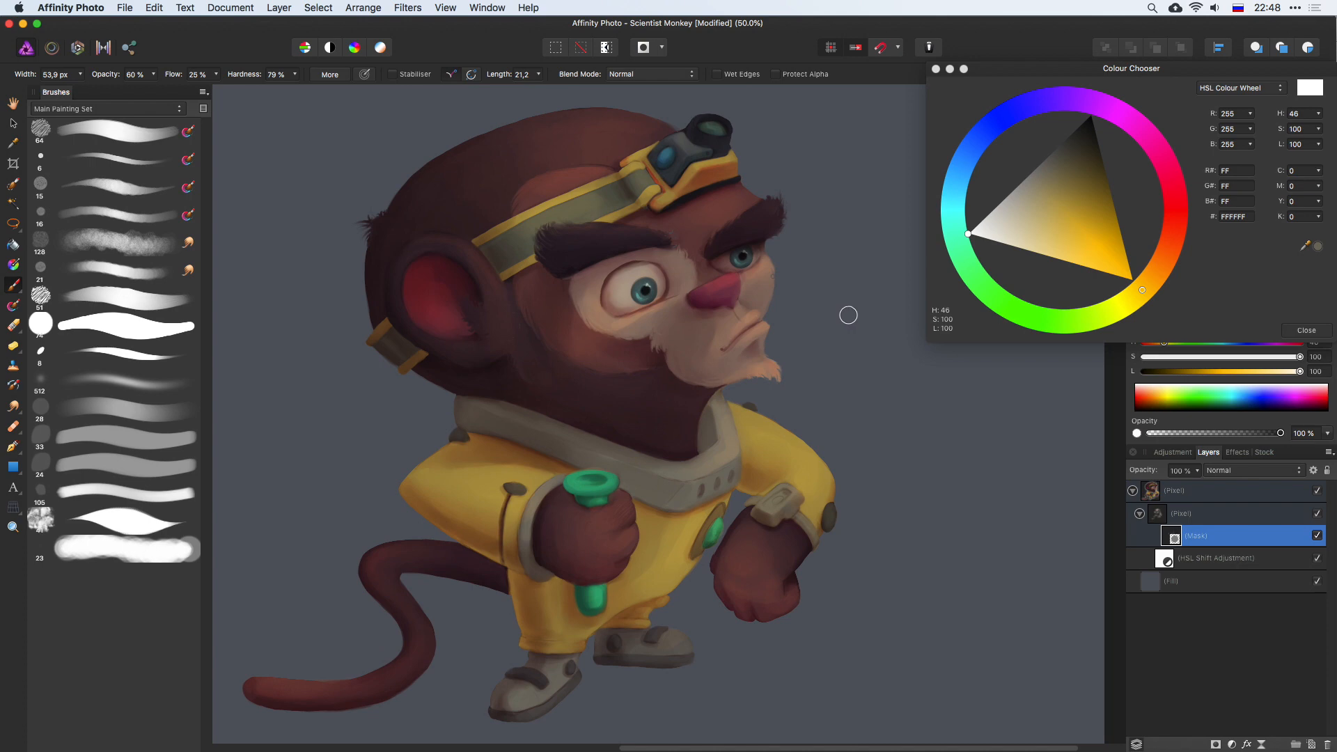
Step: Reduce the brush size and undo the last mask stroke
{"action": "key", "text": "bracketleft"}
{"action": "key", "text": "bracketleft"}
{"action": "key", "text": "bracketleft"}
{"action": "key", "text": "bracketleft"}
{"action": "key", "text": "super+z"}
Step: Enlarge the brush to about 88 px, undo the last stroke, and touch up the mask near the rear shoulder
{"action": "key", "text": "bracketright"}
{"action": "key", "text": "bracketright"}
{"action": "key", "text": "bracketright"}
{"action": "key", "text": "bracketright"}
{"action": "key", "text": "bracketright"}
{"action": "key", "text": "bracketright"}
{"action": "key", "text": "bracketright"}
{"action": "key", "text": "bracketright"}
{"action": "key", "text": "bracketright"}
{"action": "scroll", "coordinate": [863, 307], "scroll_direction": "left", "scroll_amount": 3}
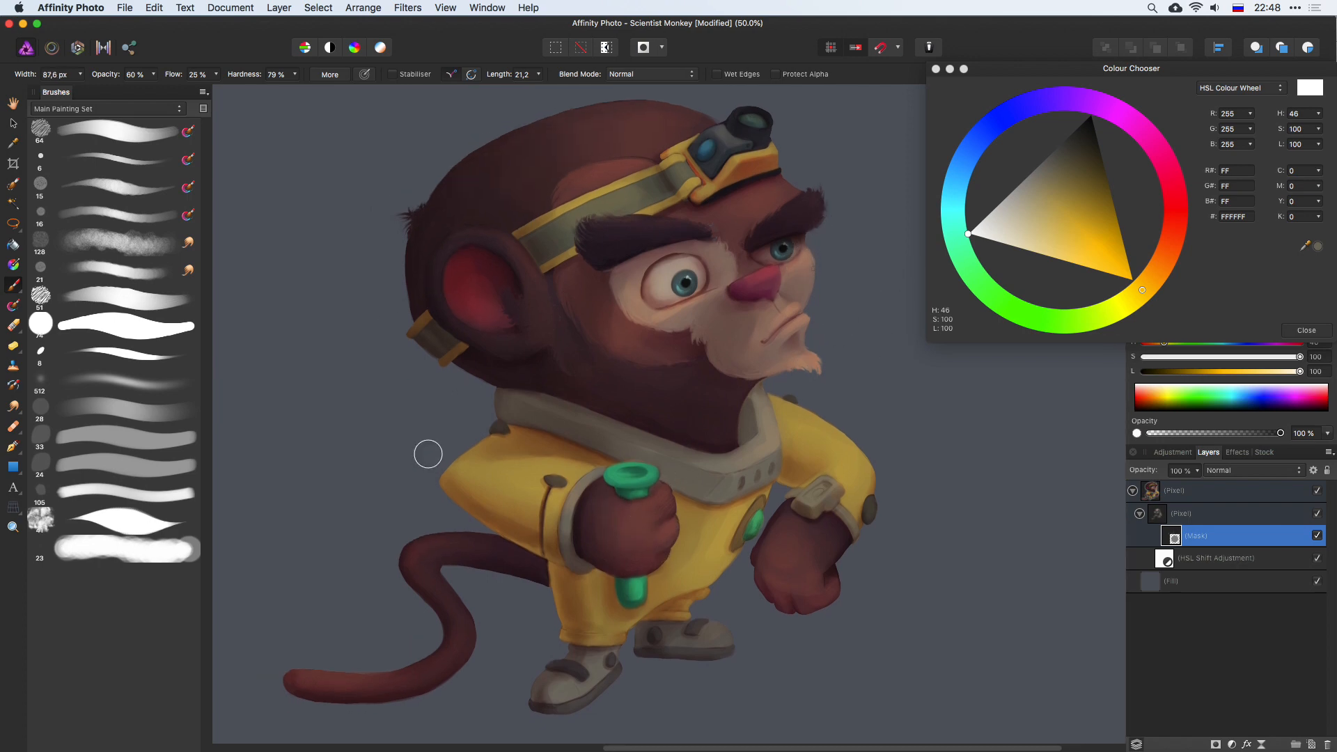
{"action": "key", "text": "super+z"}
{"action": "mouse_move", "coordinate": [487, 399]}
{"action": "left_mouse_down"}
{"action": "mouse_move", "coordinate": [541, 401]}
{"action": "mouse_move", "coordinate": [482, 413]}
{"action": "left_mouse_up"}
{"action": "left_click_drag", "start_coordinate": [536, 185], "coordinate": [489, 215]}
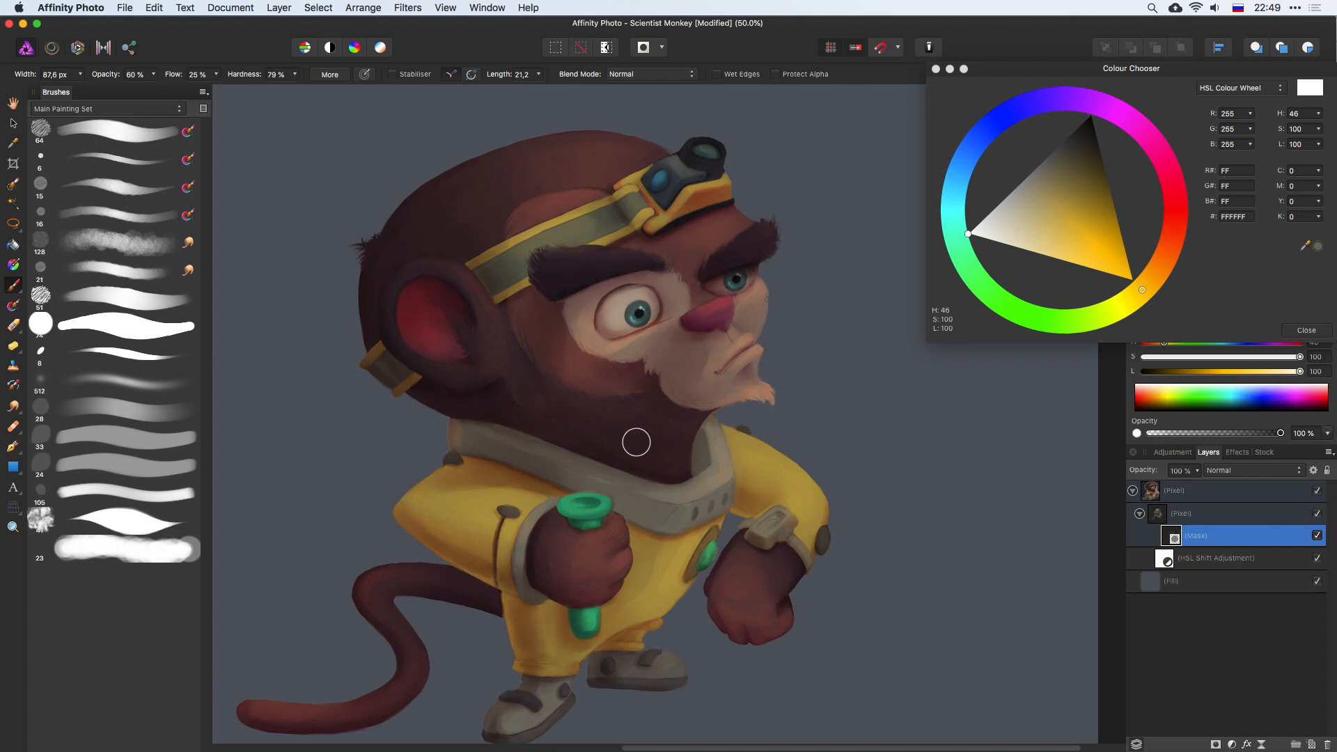
{"action": "left_click", "coordinate": [14, 407]}
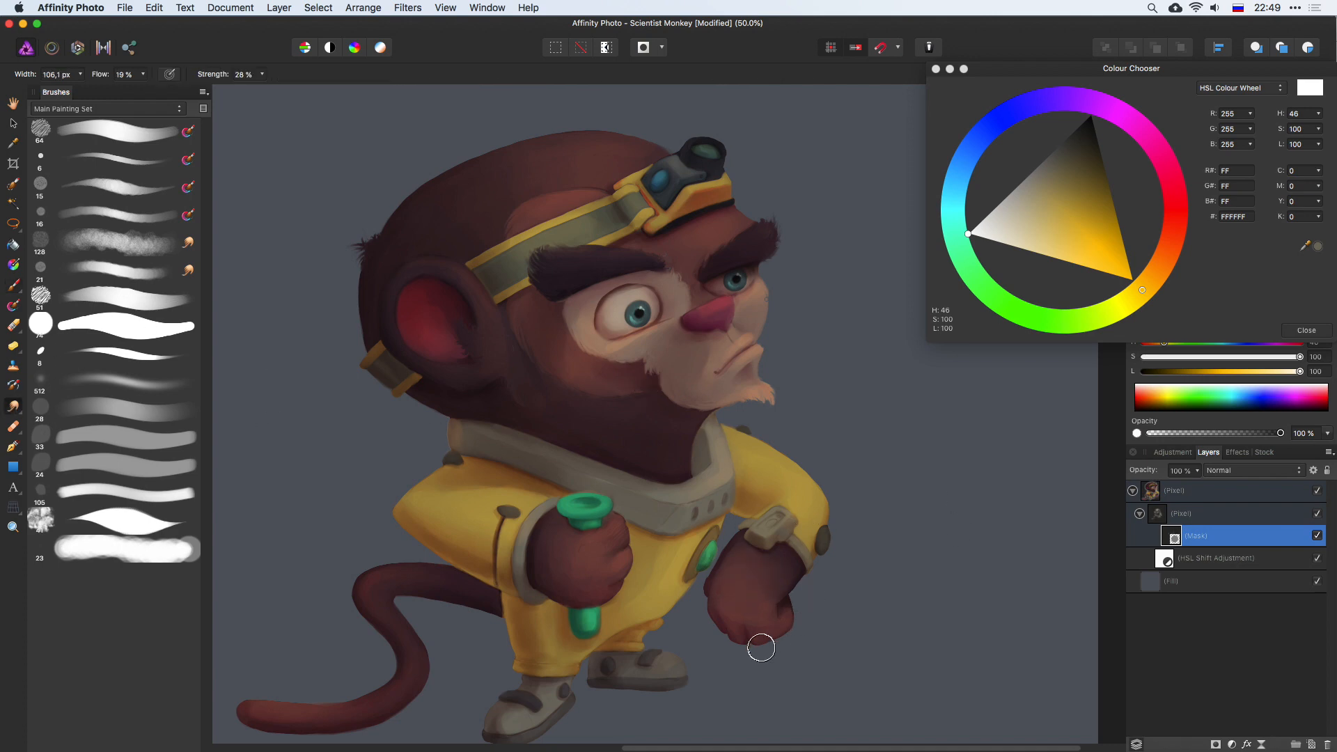
{"action": "left_click_drag", "start_coordinate": [829, 525], "coordinate": [770, 483]}
{"action": "key", "text": "b"}
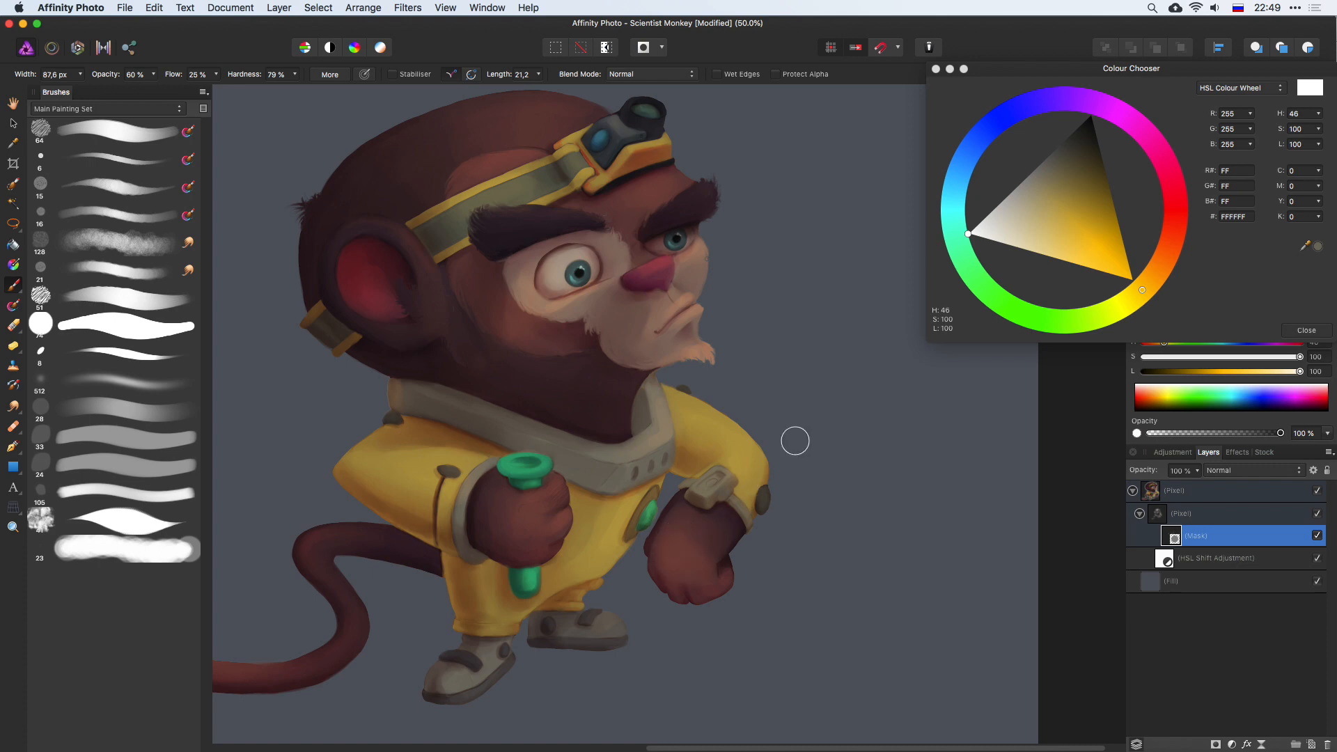
{"action": "left_click_drag", "start_coordinate": [772, 338], "coordinate": [766, 354]}
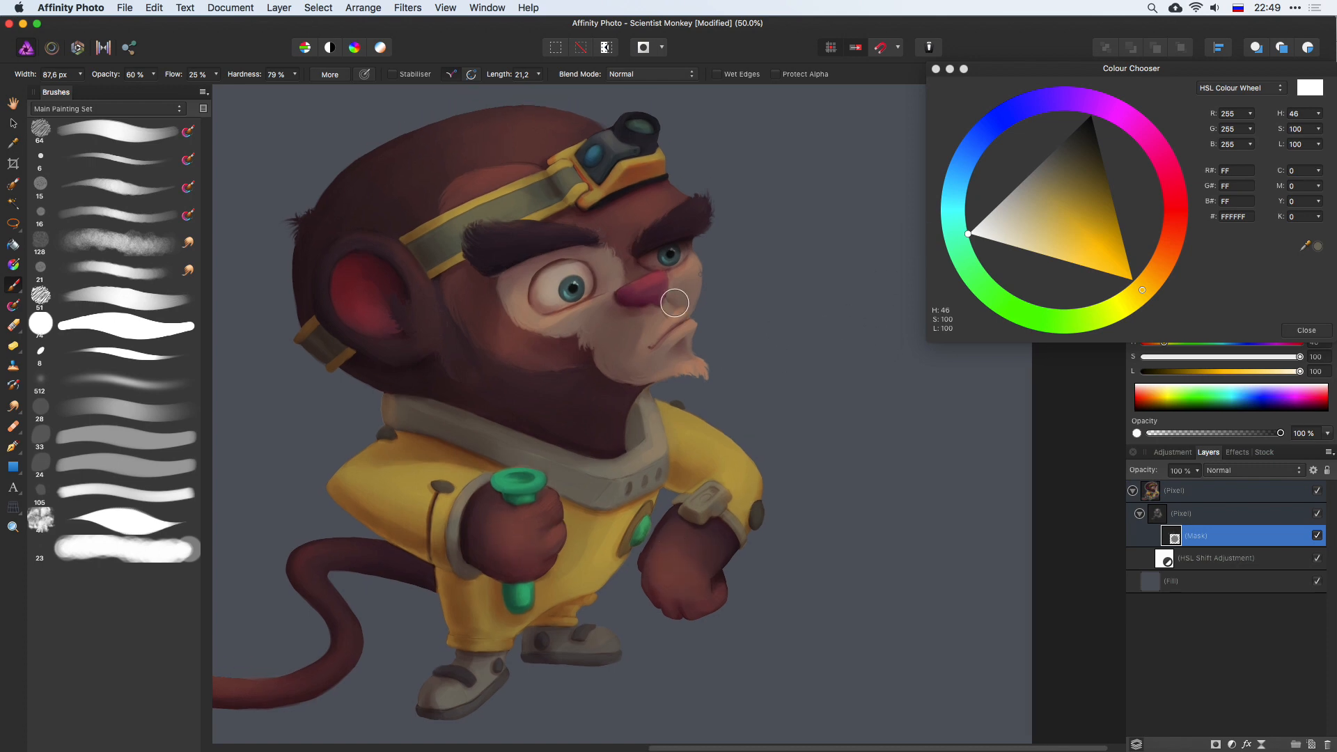
Step: Set the new empty pixel layer's blend mode to Colour Dodge and rename the layer Rim
{"action": "left_click", "coordinate": [1245, 511]}
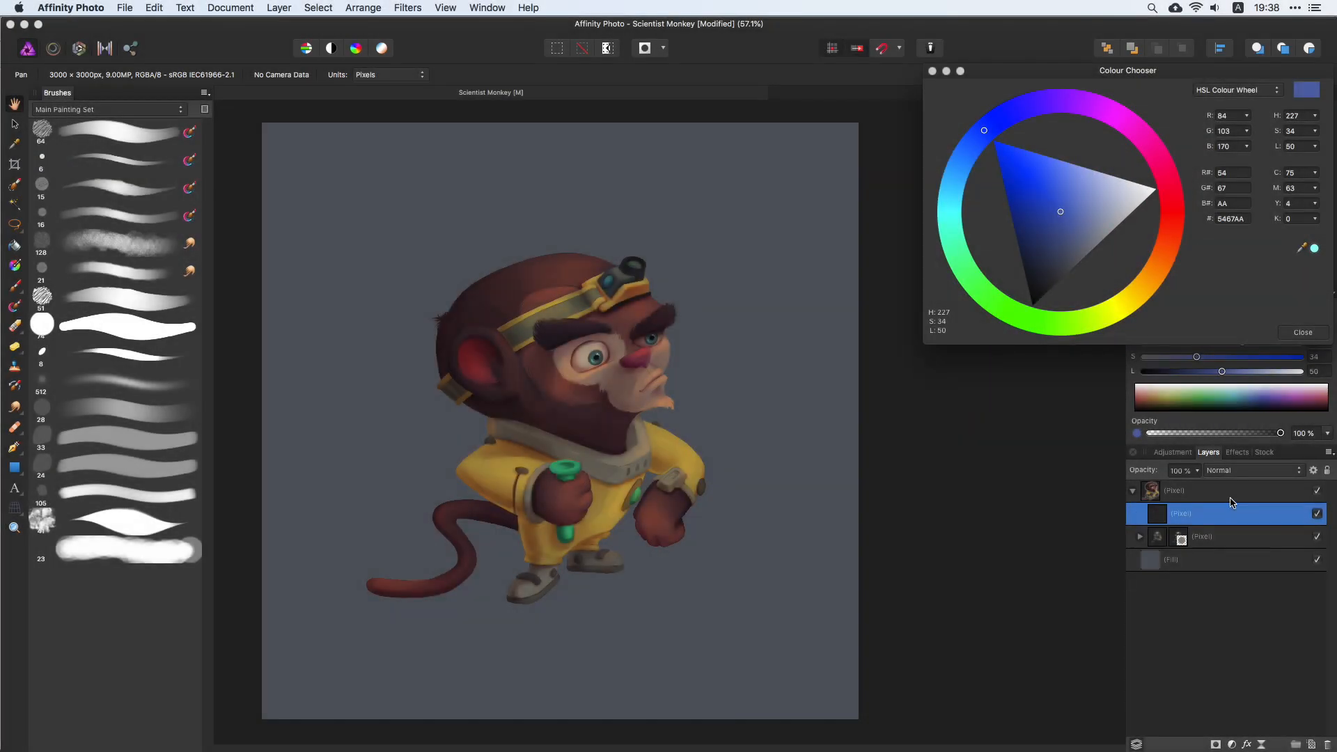
{"action": "left_click", "coordinate": [1243, 470]}
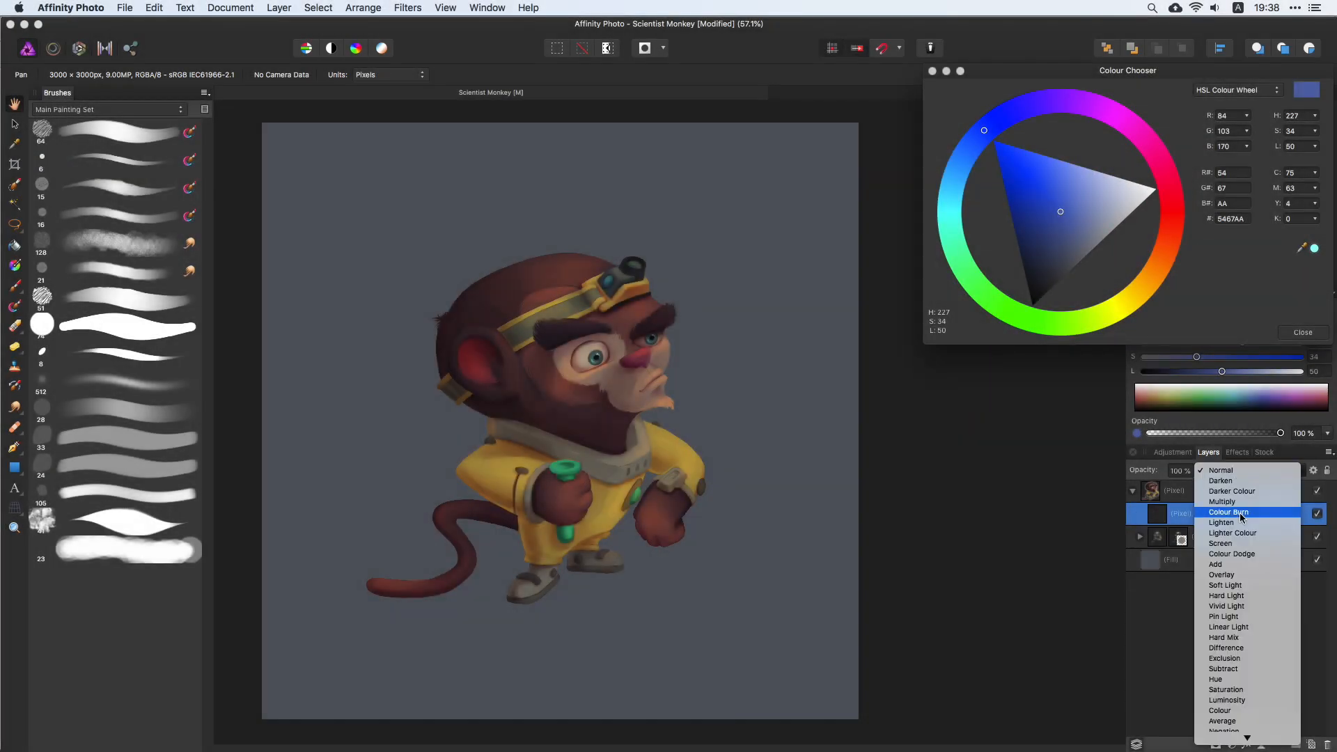
{"action": "left_click", "coordinate": [1249, 554]}
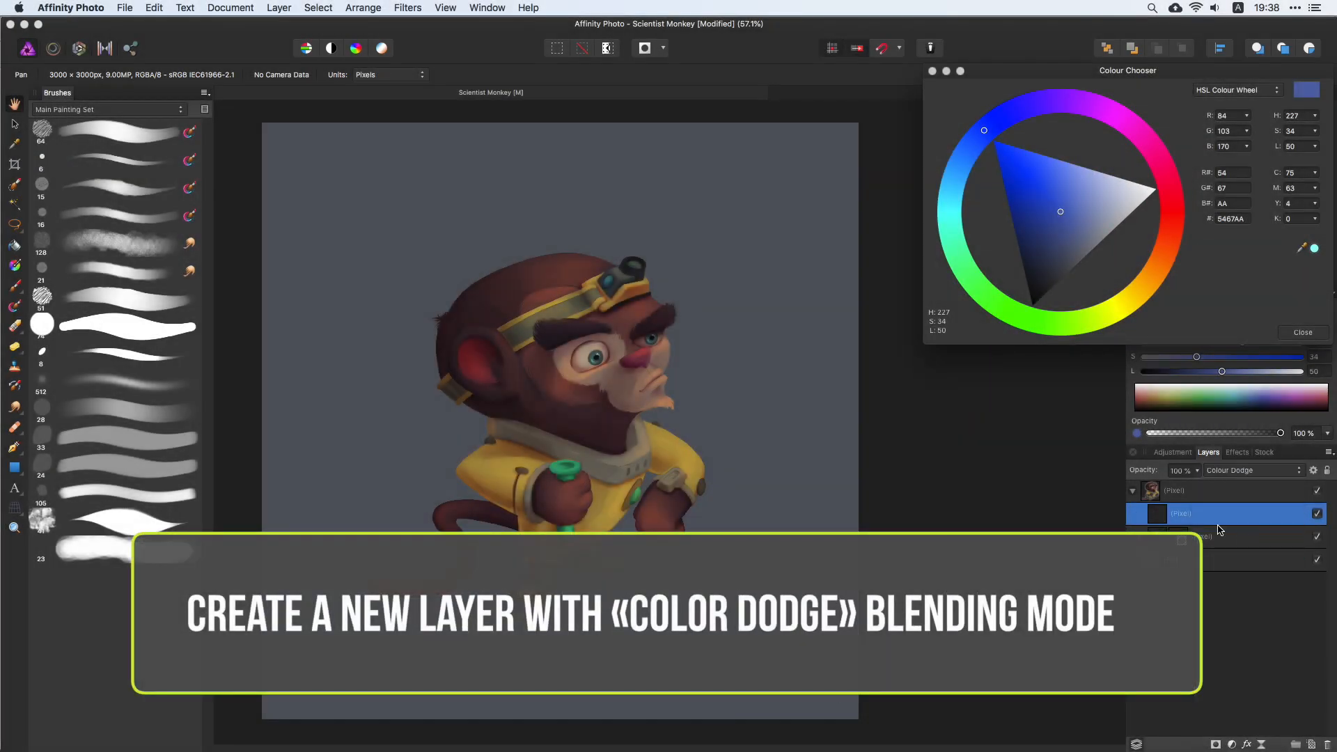
{"action": "double_click", "coordinate": [1180, 513]}
{"action": "type", "text": "Rim"}
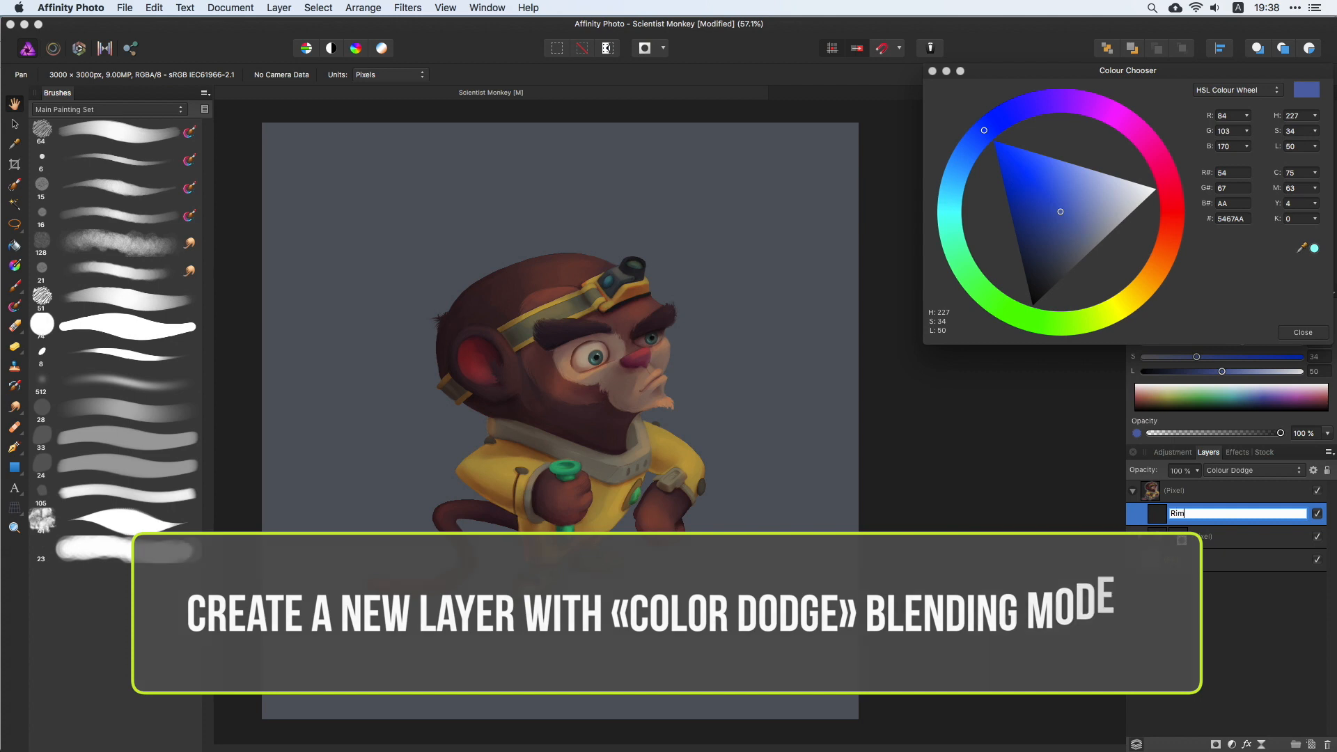
{"action": "key", "text": "Return"}
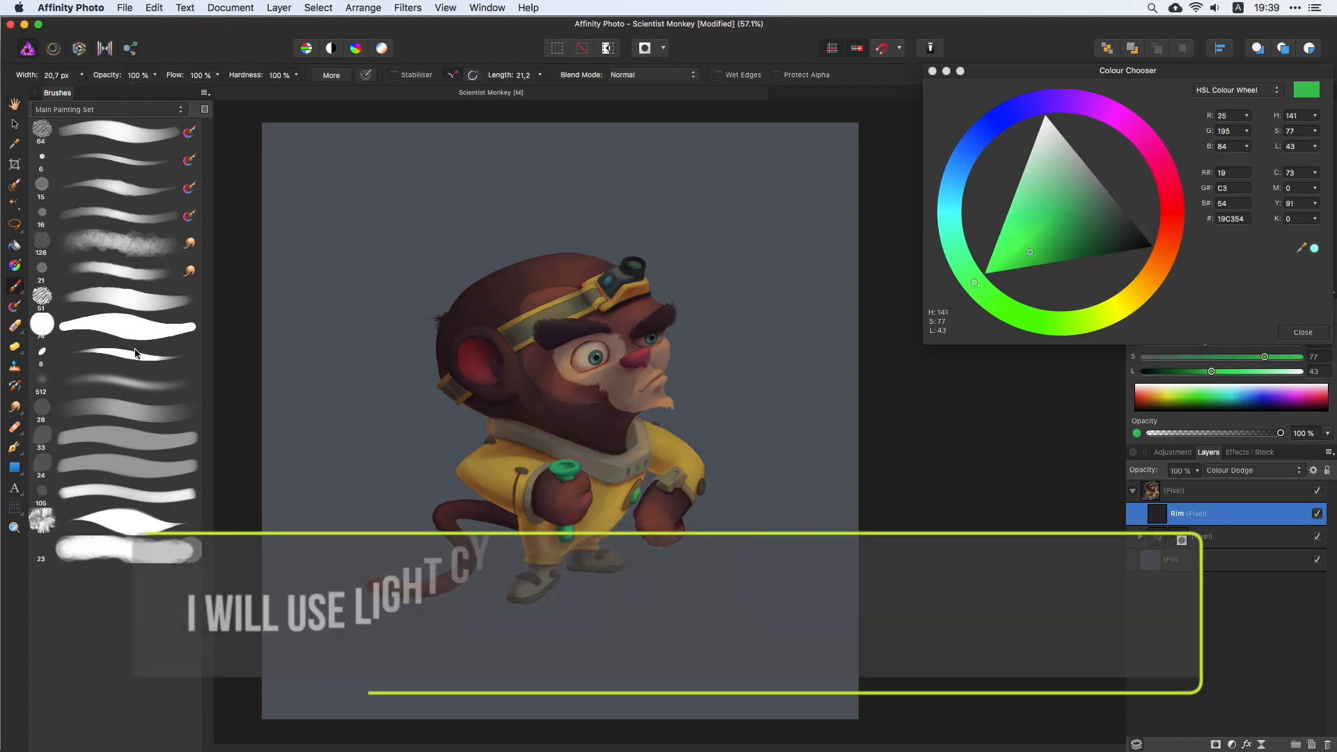
Step: Choose the hard 8 px brush and set the painting colour to light cyan, 6CF0FA
{"action": "left_click", "coordinate": [136, 353]}
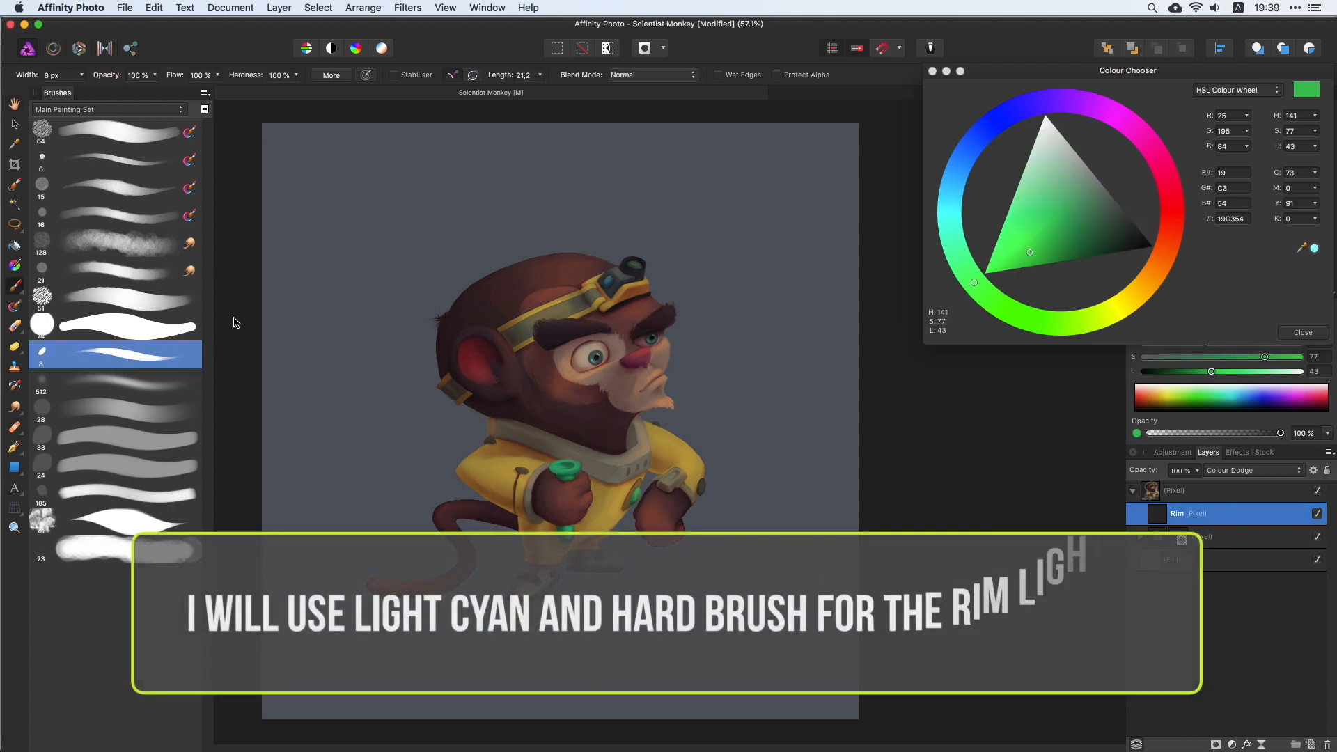
{"action": "left_click_drag", "start_coordinate": [963, 233], "coordinate": [949, 203]}
{"action": "left_click", "coordinate": [1031, 179]}
{"action": "left_click_drag", "start_coordinate": [1031, 176], "coordinate": [1030, 174]}
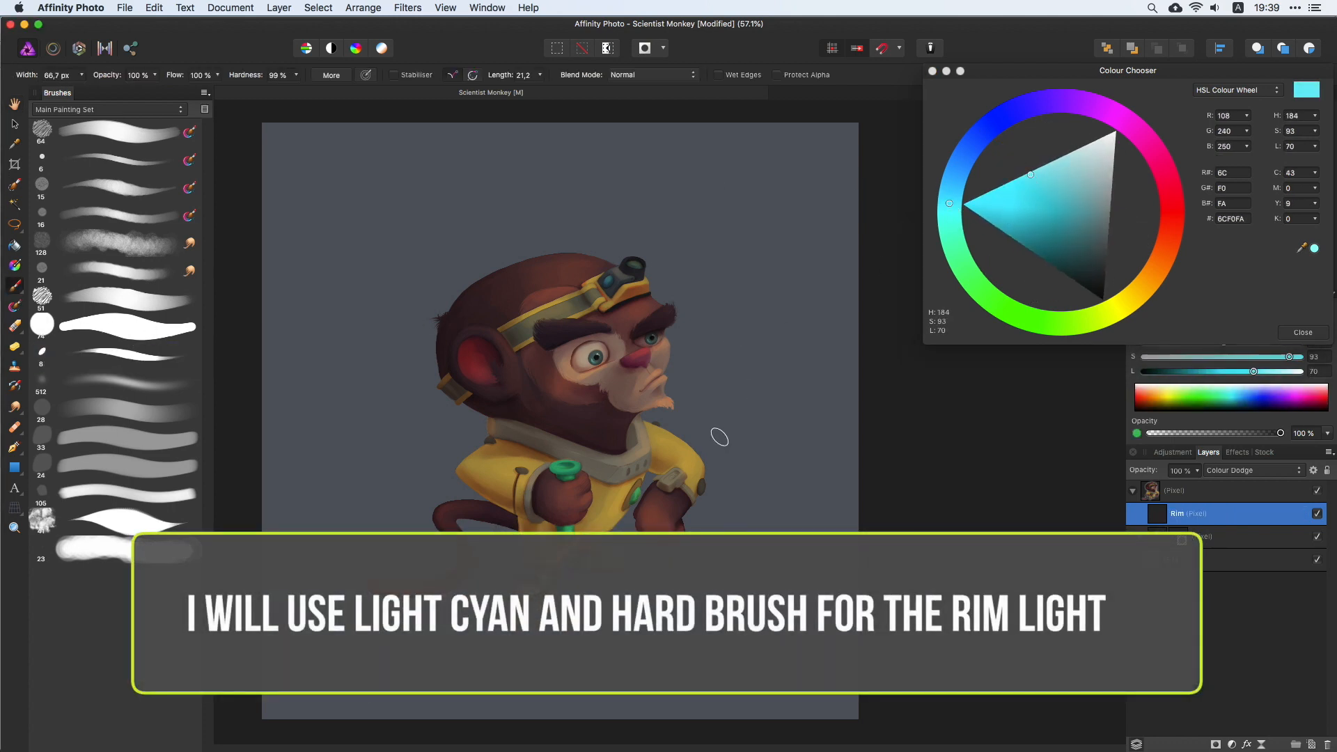
Step: Try cyan rim-light strokes on the yellow sleeve and the neck with a brush about 67 px wide
{"action": "left_click_drag", "start_coordinate": [690, 448], "coordinate": [703, 466]}
{"action": "key", "text": "super+plus"}
{"action": "key", "text": "super+plus"}
{"action": "key", "text": "super+plus"}
{"action": "key", "text": "super+z"}
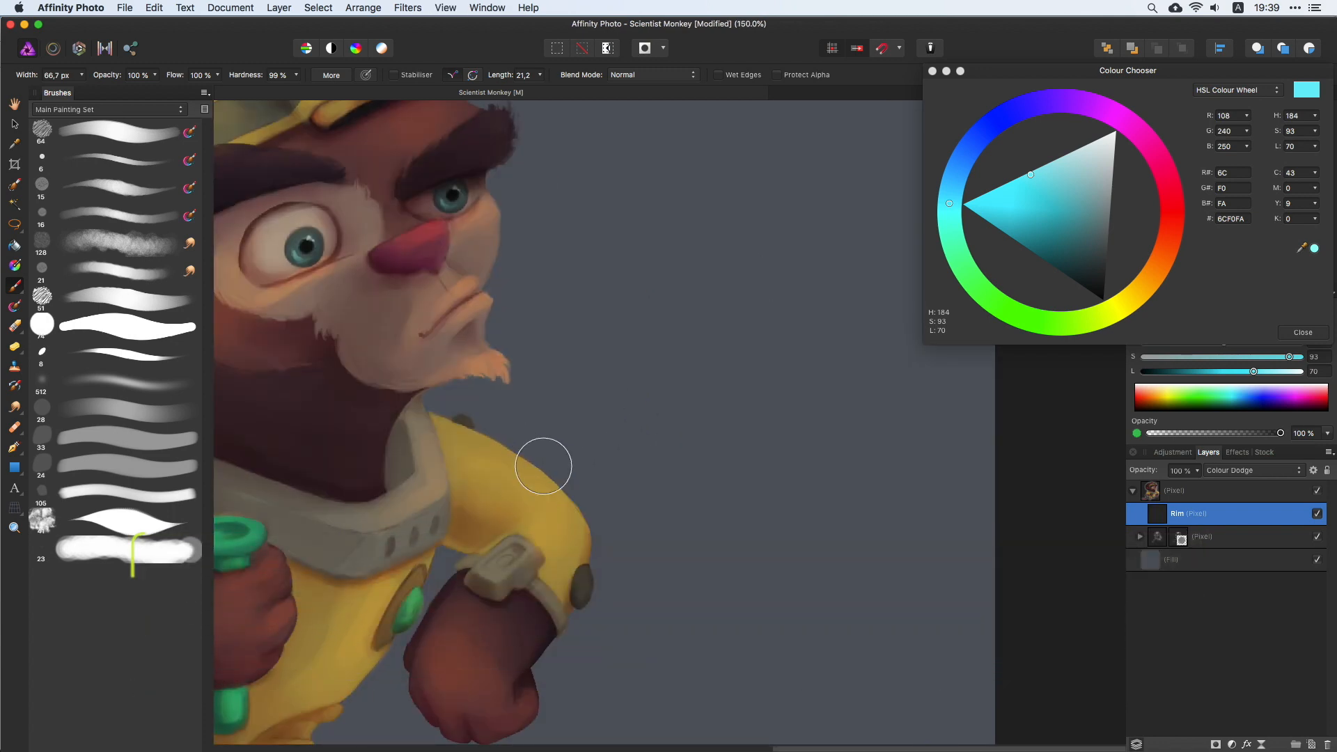
{"action": "left_click_drag", "start_coordinate": [532, 470], "coordinate": [592, 527]}
{"action": "left_click_drag", "start_coordinate": [388, 414], "coordinate": [369, 464]}
{"action": "key", "text": "super+z"}
{"action": "key", "text": "super+z"}
Step: Try a thin cyan rim-light stroke along the neck edge above the collar with a brush about 24 px wide
{"action": "left_click_drag", "start_coordinate": [472, 329], "coordinate": [719, 385]}
{"action": "left_click_drag", "start_coordinate": [650, 476], "coordinate": [623, 476]}
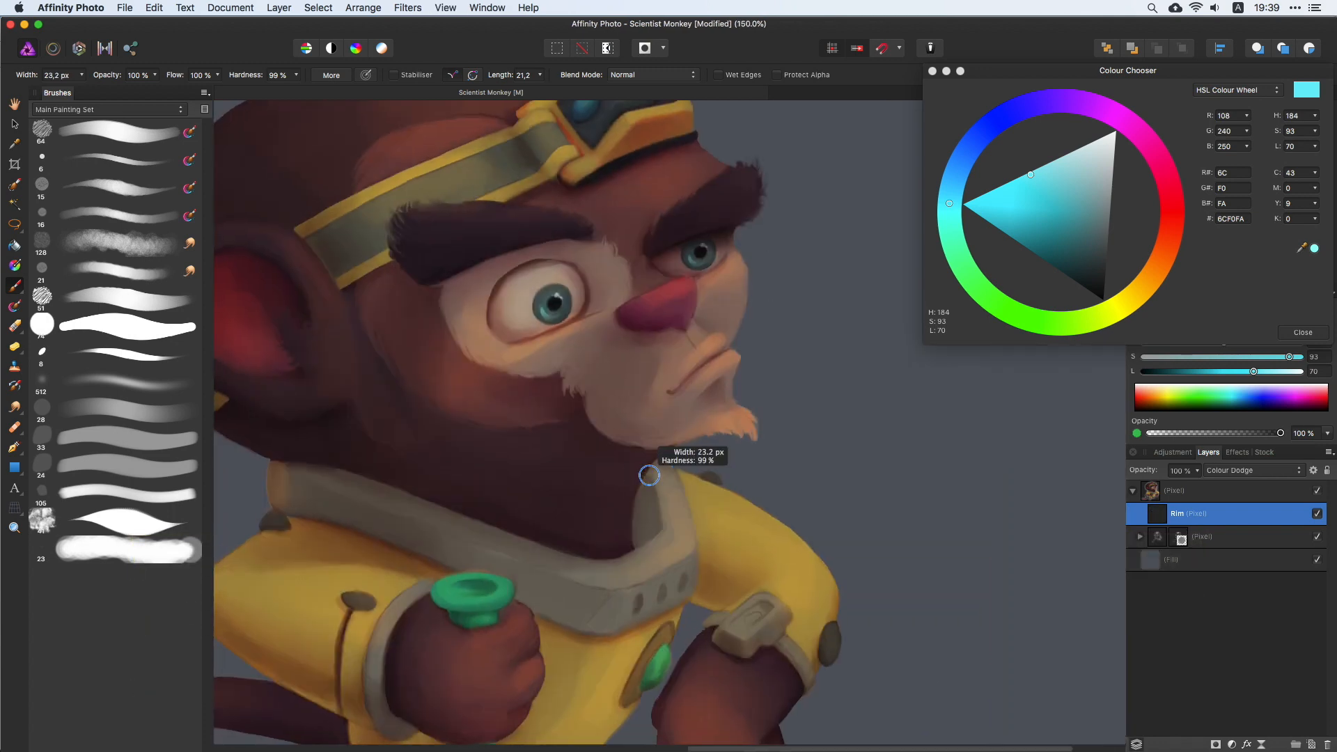
{"action": "mouse_move", "coordinate": [632, 548]}
{"action": "left_mouse_down"}
{"action": "mouse_move", "coordinate": [639, 476]}
{"action": "mouse_move", "coordinate": [667, 447]}
{"action": "mouse_move", "coordinate": [643, 476]}
{"action": "mouse_move", "coordinate": [630, 540]}
{"action": "mouse_move", "coordinate": [635, 491]}
{"action": "mouse_move", "coordinate": [664, 451]}
{"action": "mouse_move", "coordinate": [633, 497]}
{"action": "mouse_move", "coordinate": [629, 541]}
{"action": "left_mouse_up"}
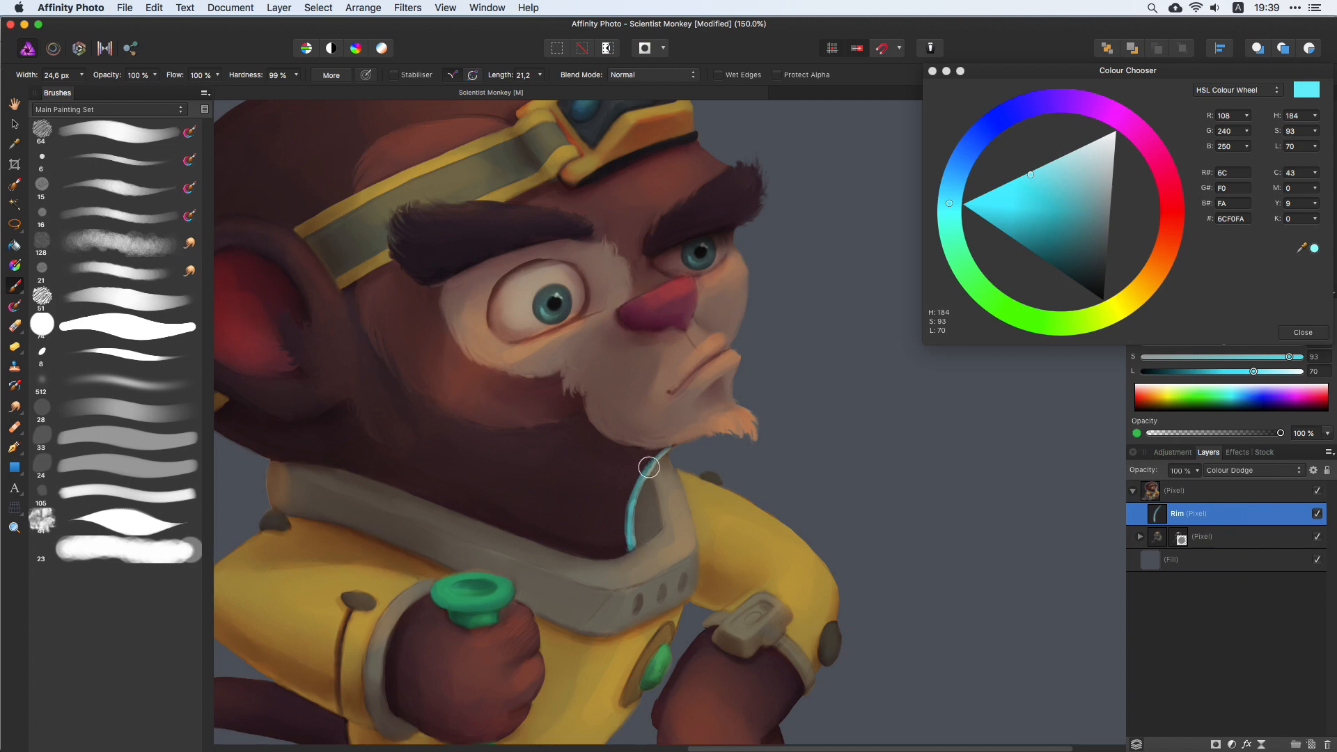
{"action": "scroll", "coordinate": [738, 369], "scroll_direction": "up", "scroll_amount": 2}
{"action": "key", "text": "super+z"}
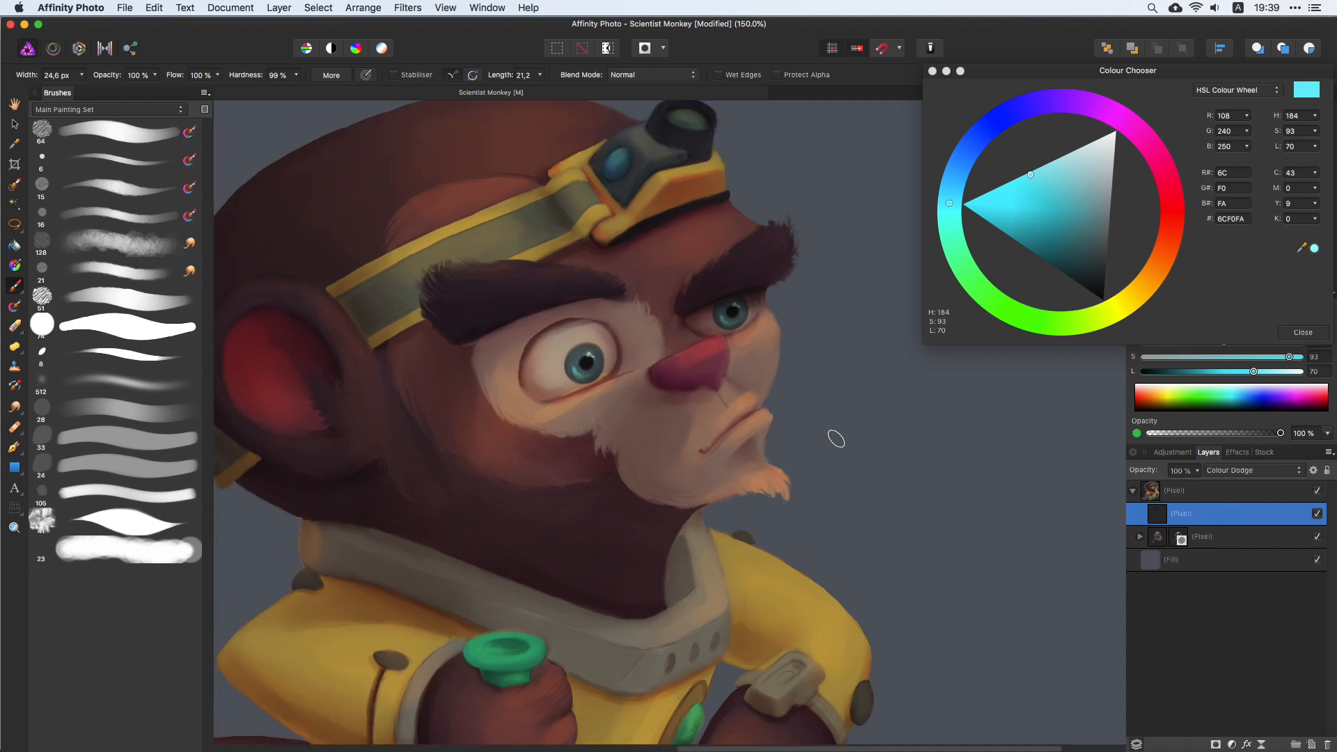
{"action": "key", "text": "super+z"}
Step: Try a rim-light stroke on the beard tip with the hard brush enlarged to about 54 px
{"action": "left_click_drag", "start_coordinate": [809, 488], "coordinate": [825, 489]}
{"action": "mouse_move", "coordinate": [786, 487]}
{"action": "left_mouse_down"}
{"action": "mouse_move", "coordinate": [756, 478]}
{"action": "mouse_move", "coordinate": [786, 476]}
{"action": "mouse_move", "coordinate": [753, 486]}
{"action": "mouse_move", "coordinate": [783, 491]}
{"action": "left_mouse_up"}
{"action": "scroll", "coordinate": [847, 388], "scroll_direction": "up", "scroll_amount": 3}
{"action": "key", "text": "super+z"}
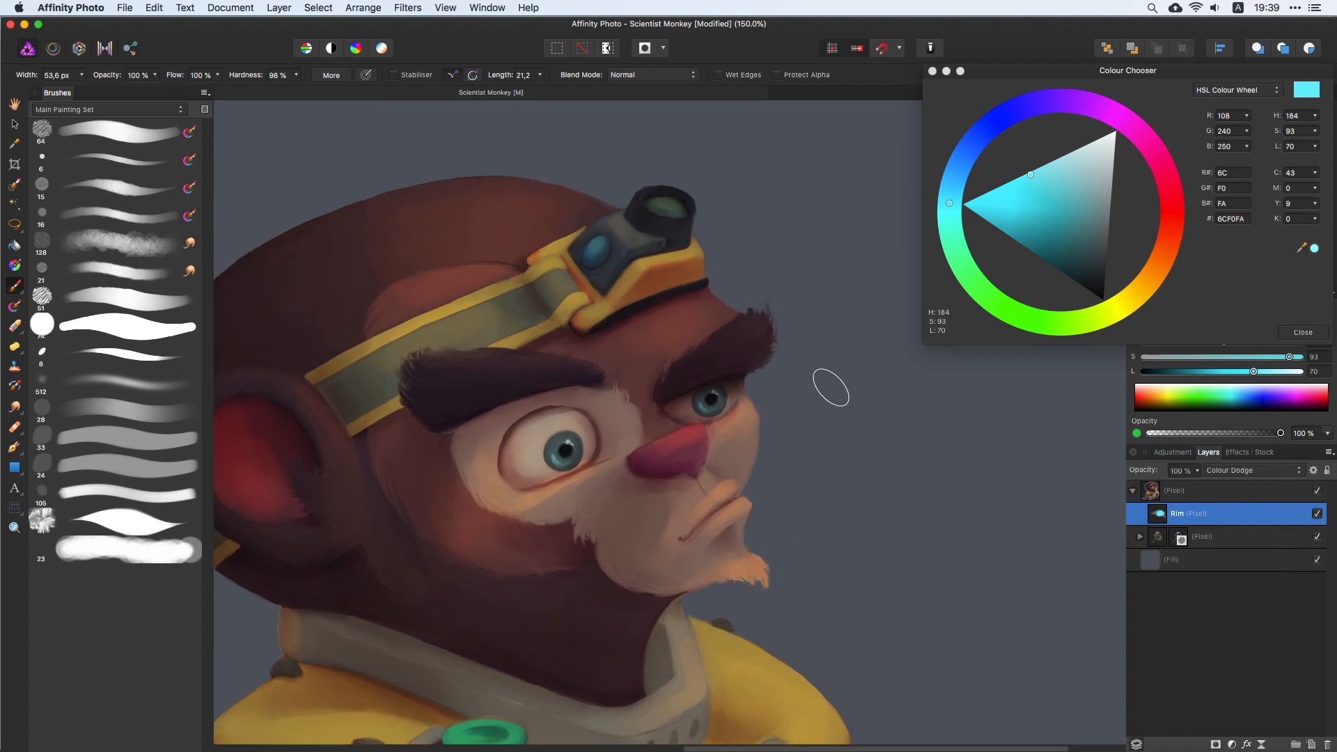
Step: Paint the rim light on the beard tip and lower lip with the 28 px brush resized, at 60% opacity and 25% flow
{"action": "left_click", "coordinate": [169, 413]}
{"action": "left_click_drag", "start_coordinate": [796, 556], "coordinate": [831, 557]}
{"action": "mouse_move", "coordinate": [753, 587]}
{"action": "left_mouse_down"}
{"action": "mouse_move", "coordinate": [770, 586]}
{"action": "mouse_move", "coordinate": [724, 581]}
{"action": "left_mouse_up"}
{"action": "left_click_drag", "start_coordinate": [808, 448], "coordinate": [789, 448]}
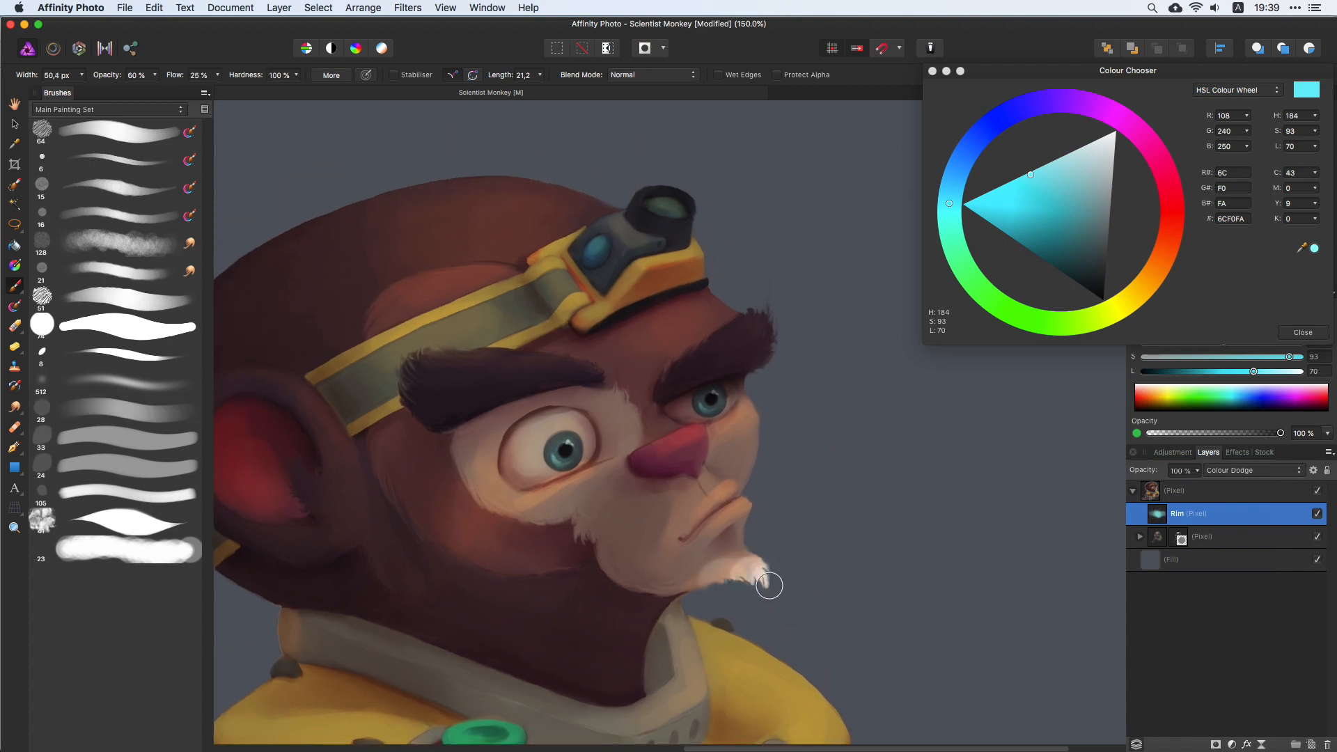
{"action": "mouse_move", "coordinate": [768, 585]}
{"action": "left_mouse_down"}
{"action": "mouse_move", "coordinate": [753, 570]}
{"action": "mouse_move", "coordinate": [768, 568]}
{"action": "mouse_move", "coordinate": [728, 582]}
{"action": "mouse_move", "coordinate": [744, 572]}
{"action": "left_mouse_up"}
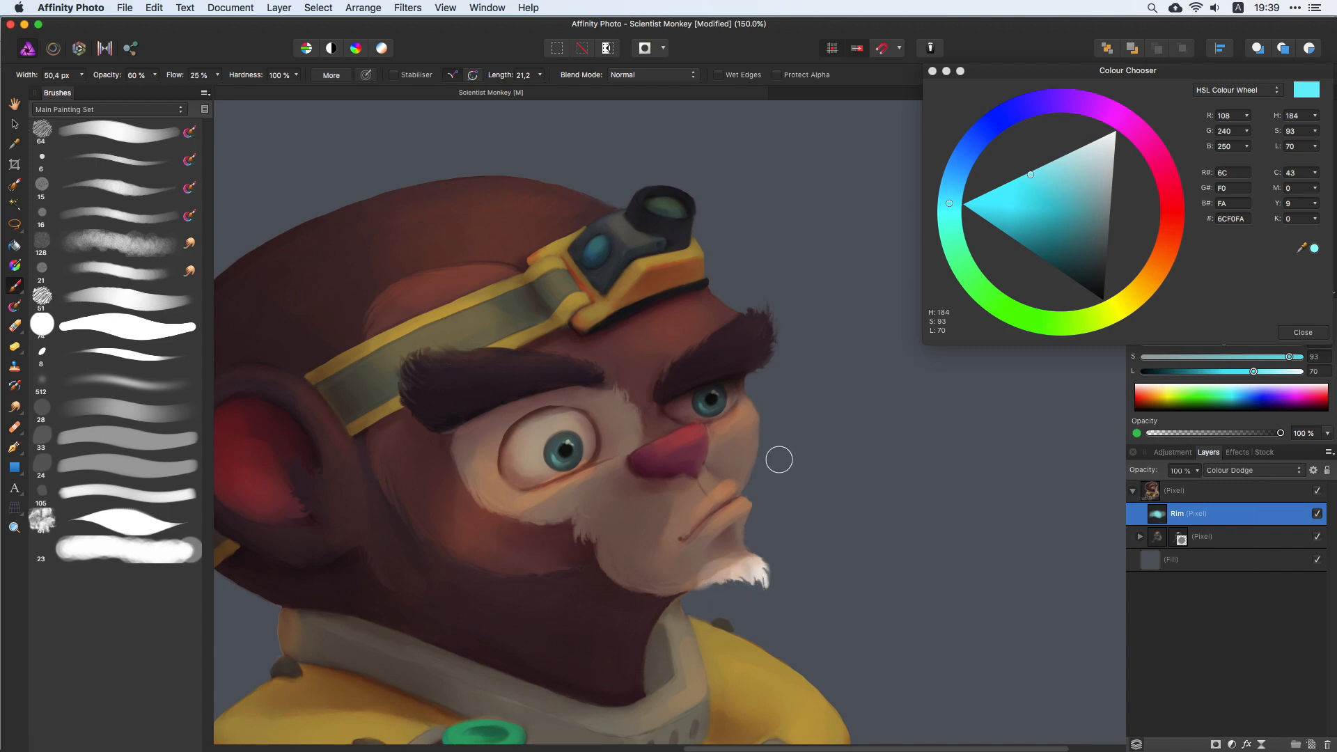
{"action": "left_click_drag", "start_coordinate": [779, 459], "coordinate": [757, 459]}
{"action": "mouse_move", "coordinate": [738, 510]}
{"action": "left_mouse_down"}
{"action": "mouse_move", "coordinate": [752, 499]}
{"action": "mouse_move", "coordinate": [725, 518]}
{"action": "left_mouse_up"}
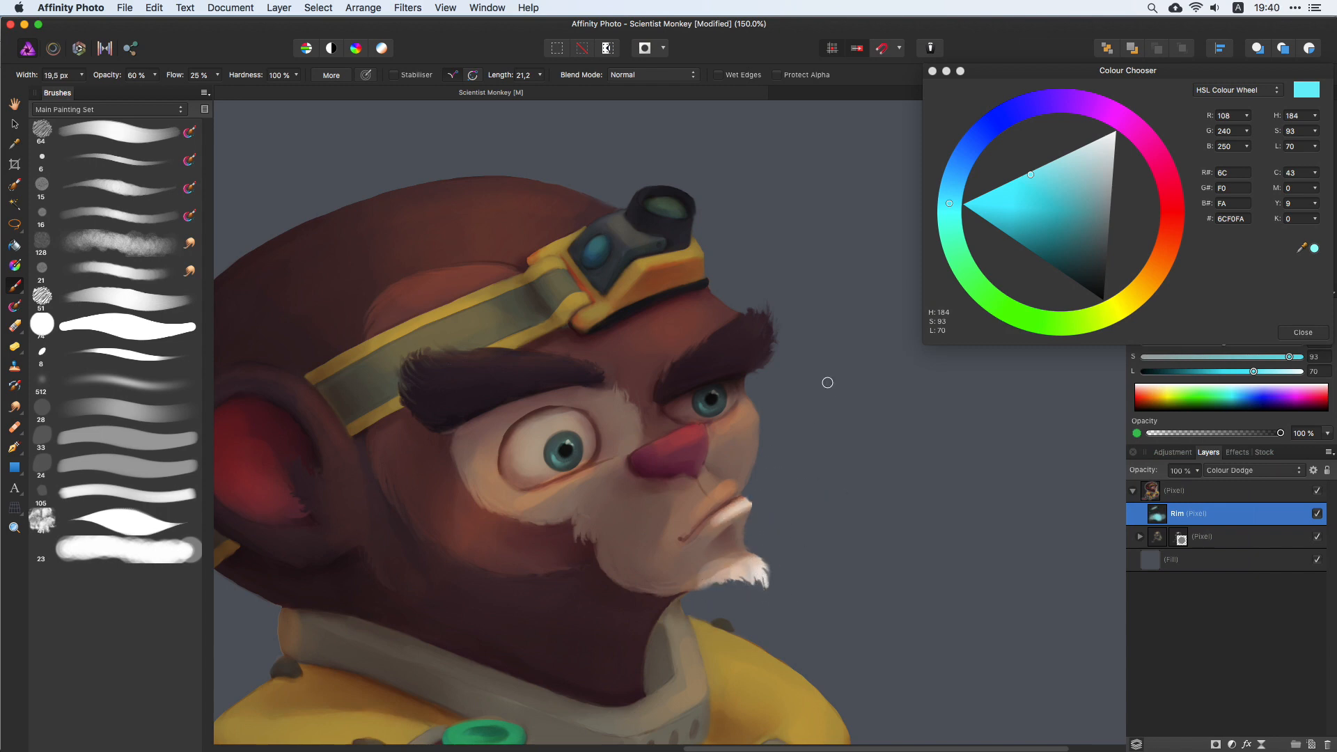
Step: Set the painting colour to a duller cyan, 60DDE7, and undo the trial rim strokes on the far cheek
{"action": "mouse_move", "coordinate": [790, 399]}
{"action": "left_mouse_down"}
{"action": "mouse_move", "coordinate": [804, 399]}
{"action": "mouse_move", "coordinate": [763, 408]}
{"action": "mouse_move", "coordinate": [779, 409]}
{"action": "left_mouse_up"}
{"action": "key", "text": "super+z"}
{"action": "key", "text": "super+z"}
{"action": "left_click_drag", "start_coordinate": [1031, 176], "coordinate": [1033, 186]}
{"action": "mouse_move", "coordinate": [755, 446]}
{"action": "left_mouse_down"}
{"action": "mouse_move", "coordinate": [754, 473]}
{"action": "mouse_move", "coordinate": [747, 396]}
{"action": "left_mouse_up"}
{"action": "key", "text": "super+z"}
{"action": "key", "text": "super+z"}
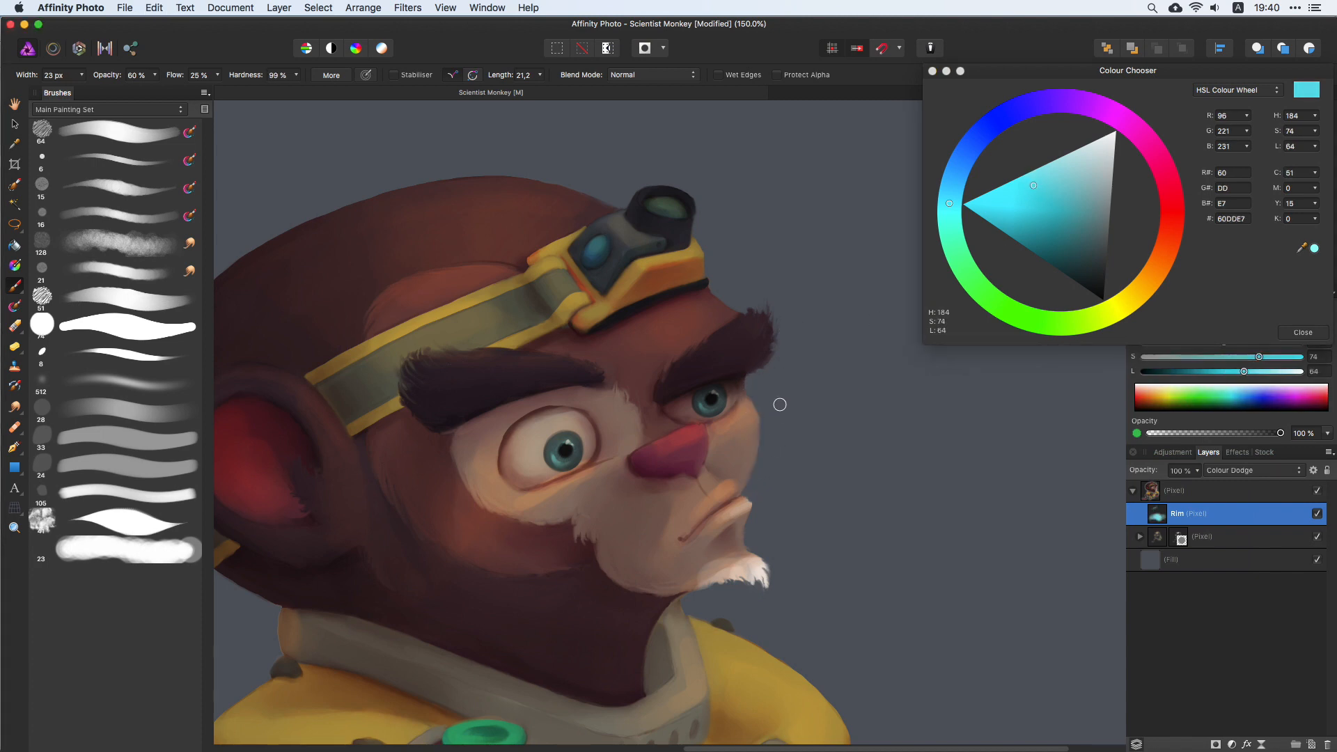
Step: Paint the rim light on the cheek edge and nose tip with the hard 8 px brush enlarged to about 17 px
{"action": "key", "text": "super+minus"}
{"action": "key", "text": "super+minus"}
{"action": "key", "text": "super+plus"}
{"action": "left_click_drag", "start_coordinate": [773, 342], "coordinate": [740, 326]}
{"action": "left_click", "coordinate": [156, 359]}
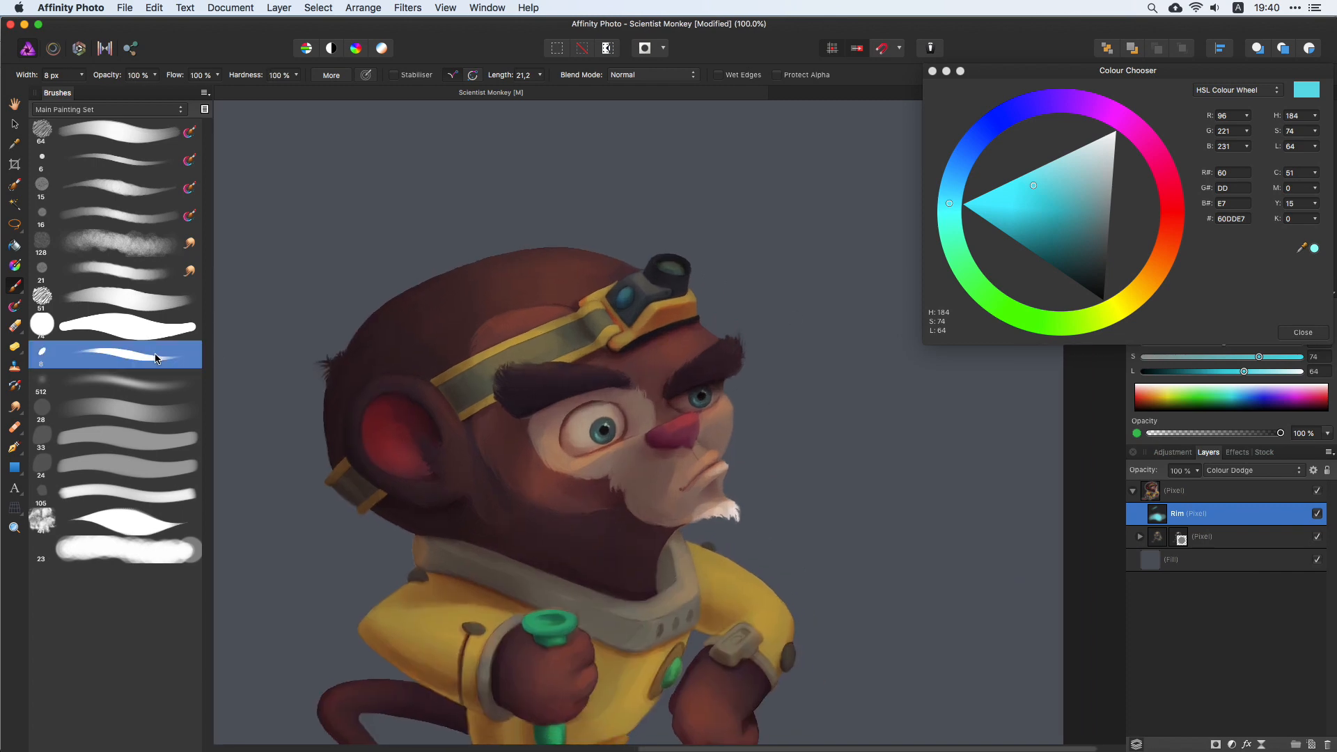
{"action": "left_click_drag", "start_coordinate": [746, 419], "coordinate": [752, 419]}
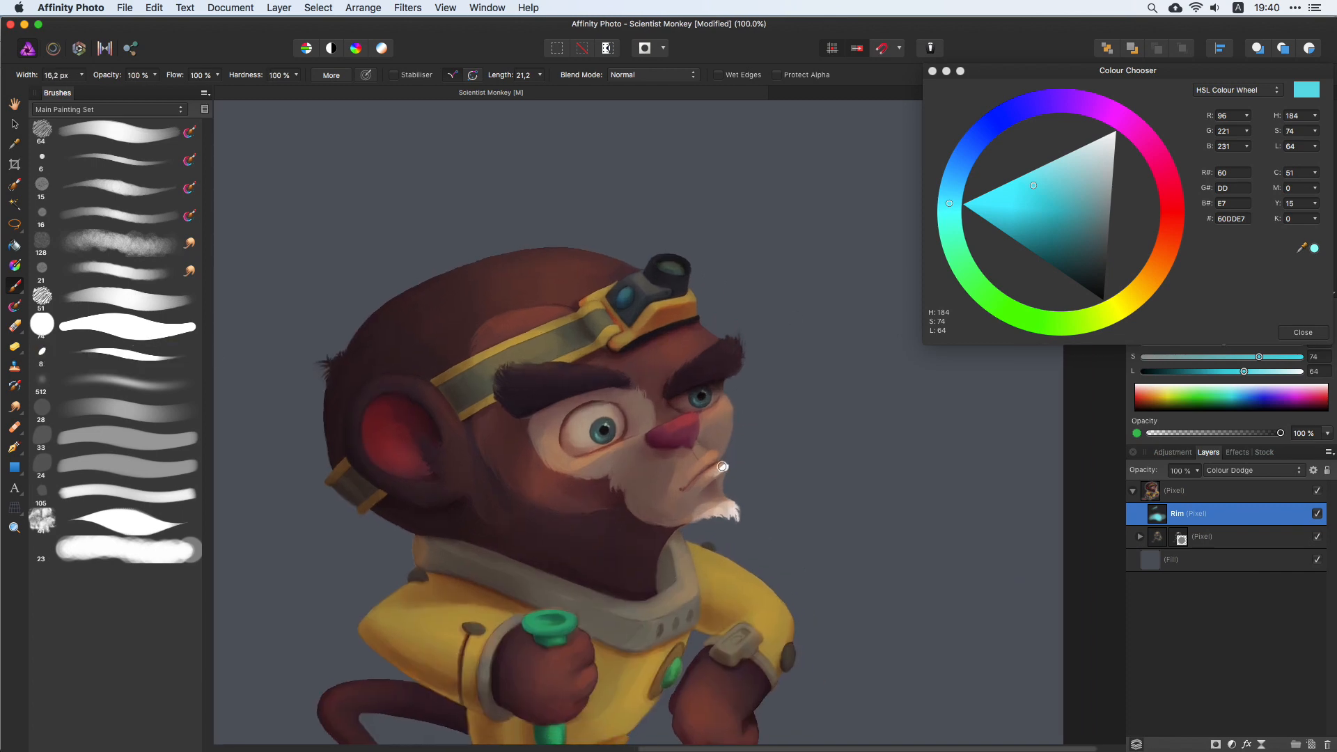
{"action": "key", "text": "super+z"}
{"action": "left_click_drag", "start_coordinate": [710, 449], "coordinate": [717, 452]}
{"action": "key", "text": "super+z"}
{"action": "key", "text": "bracketright"}
{"action": "mouse_move", "coordinate": [690, 412]}
{"action": "left_mouse_down"}
{"action": "mouse_move", "coordinate": [697, 428]}
{"action": "mouse_move", "coordinate": [693, 413]}
{"action": "left_mouse_up"}
{"action": "key", "text": "super+z"}
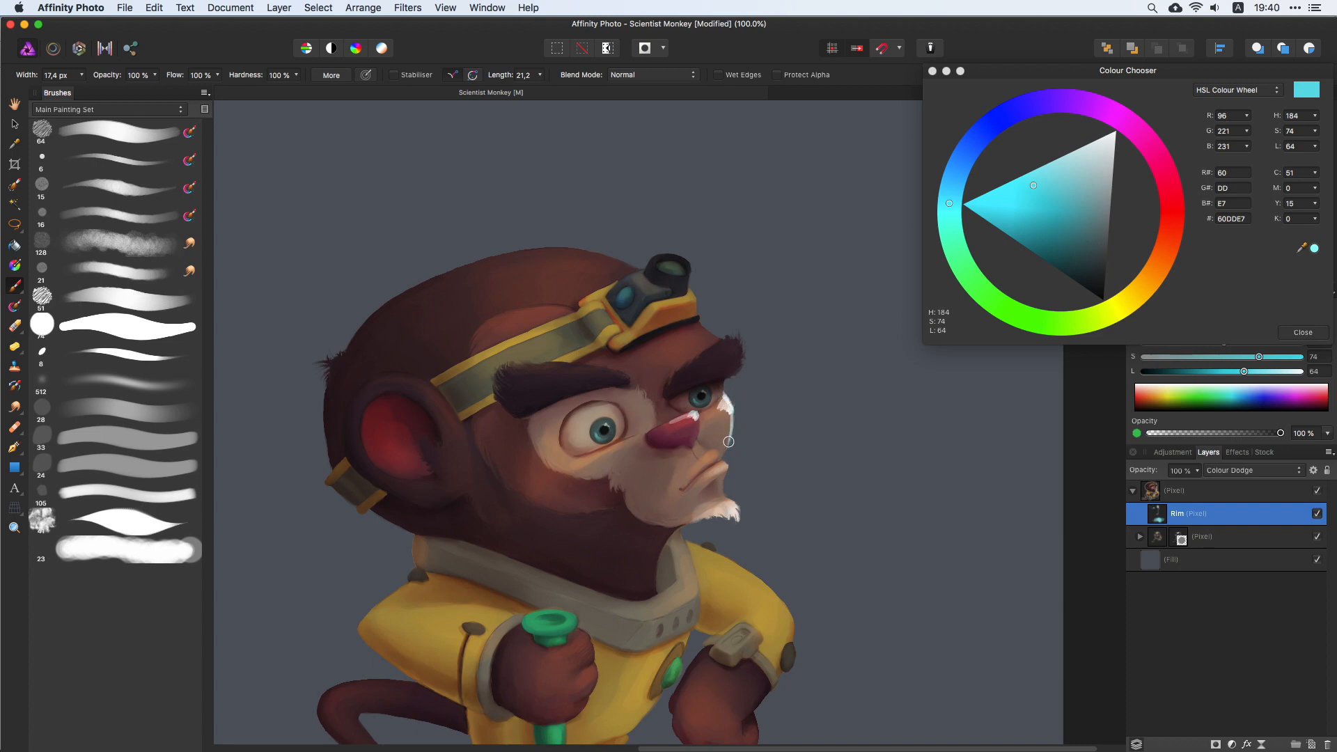
Step: Paint the rim light along the far eyebrow, the forehead edge and the outer edge of the goggle mount
{"action": "left_click_drag", "start_coordinate": [726, 299], "coordinate": [761, 388]}
{"action": "mouse_move", "coordinate": [773, 433]}
{"action": "left_mouse_down"}
{"action": "mouse_move", "coordinate": [777, 451]}
{"action": "mouse_move", "coordinate": [747, 426]}
{"action": "left_mouse_up"}
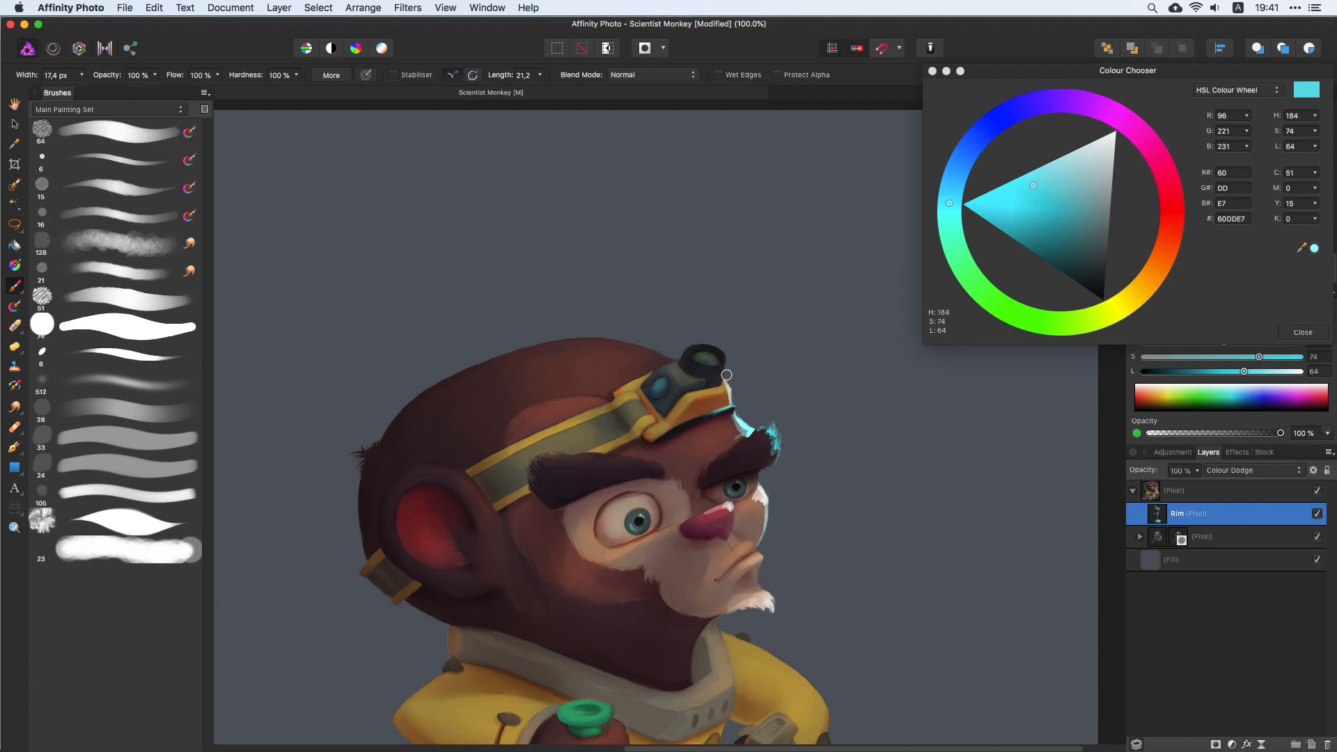
Step: Paint the rim light around the goggle lens barrel and its glass with the brush reduced to 6.7 px
{"action": "scroll", "coordinate": [711, 319], "scroll_direction": "up", "scroll_amount": 5}
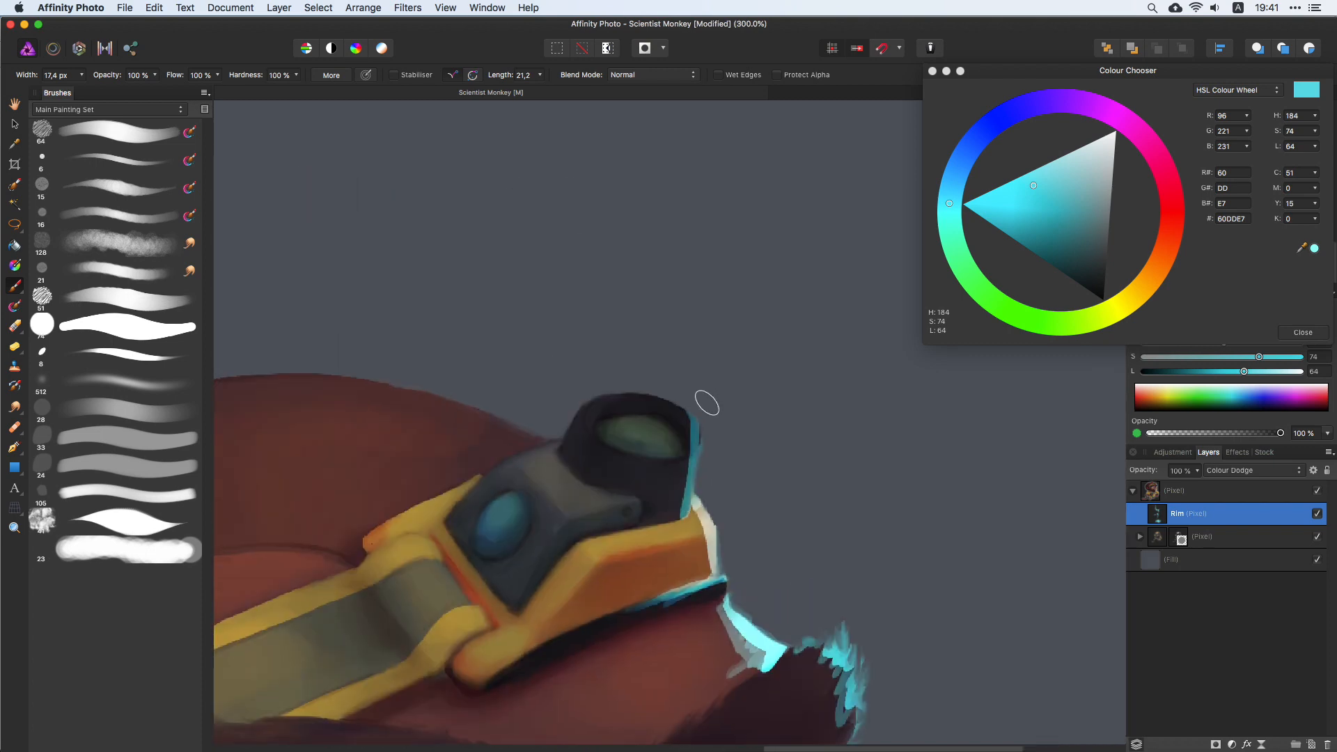
{"action": "left_click_drag", "start_coordinate": [645, 394], "coordinate": [688, 414]}
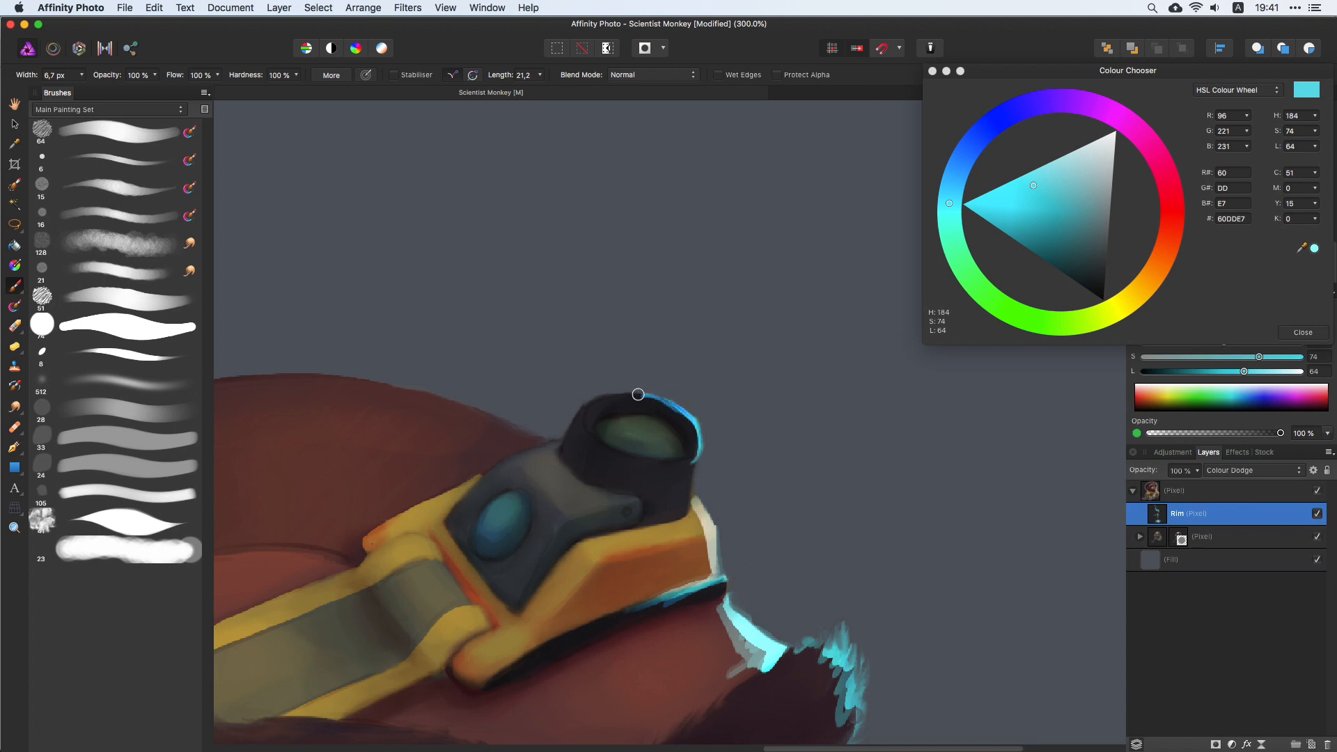
{"action": "key", "text": "super+z"}
{"action": "mouse_move", "coordinate": [609, 394]}
{"action": "left_mouse_down"}
{"action": "mouse_move", "coordinate": [675, 406]}
{"action": "mouse_move", "coordinate": [699, 445]}
{"action": "mouse_move", "coordinate": [675, 462]}
{"action": "mouse_move", "coordinate": [639, 461]}
{"action": "mouse_move", "coordinate": [700, 447]}
{"action": "mouse_move", "coordinate": [624, 457]}
{"action": "mouse_move", "coordinate": [670, 463]}
{"action": "mouse_move", "coordinate": [698, 449]}
{"action": "left_mouse_up"}
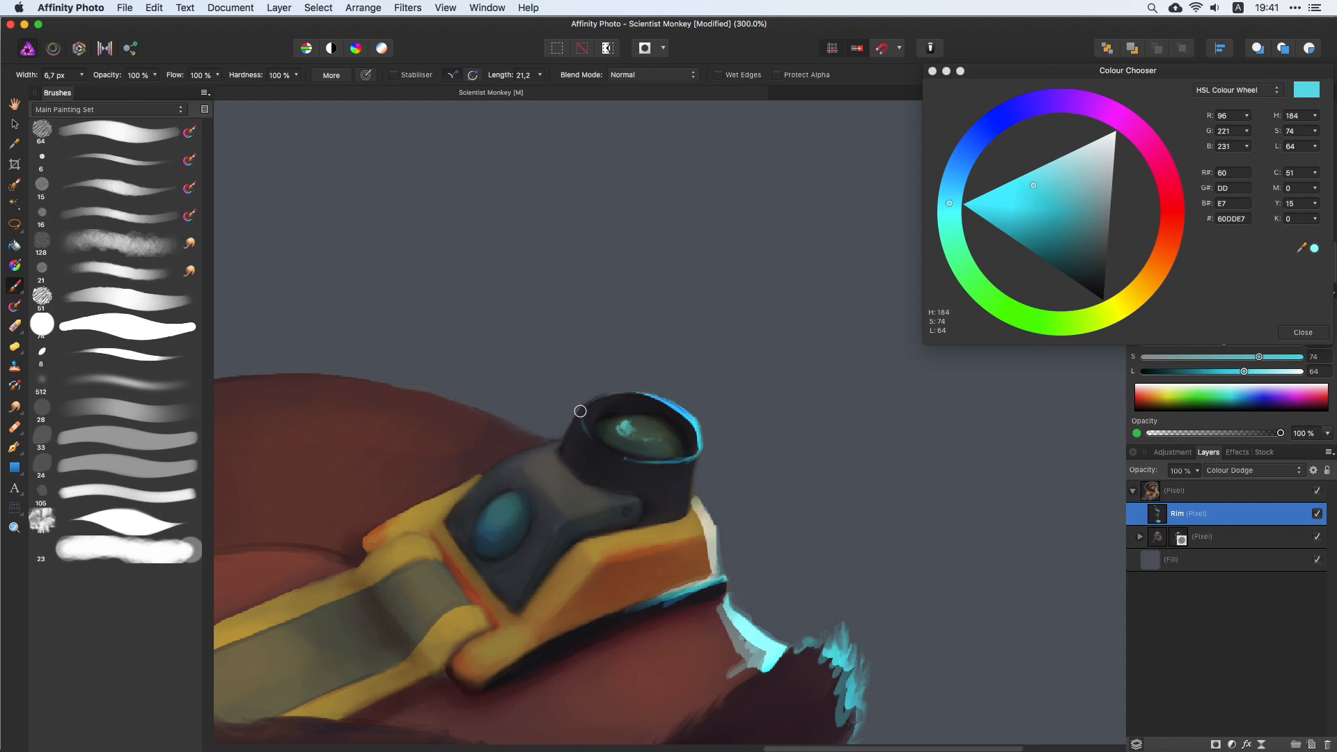
{"action": "mouse_move", "coordinate": [699, 457]}
{"action": "left_mouse_down"}
{"action": "mouse_move", "coordinate": [686, 512]}
{"action": "mouse_move", "coordinate": [716, 567]}
{"action": "left_mouse_up"}
{"action": "key", "text": "super+z"}
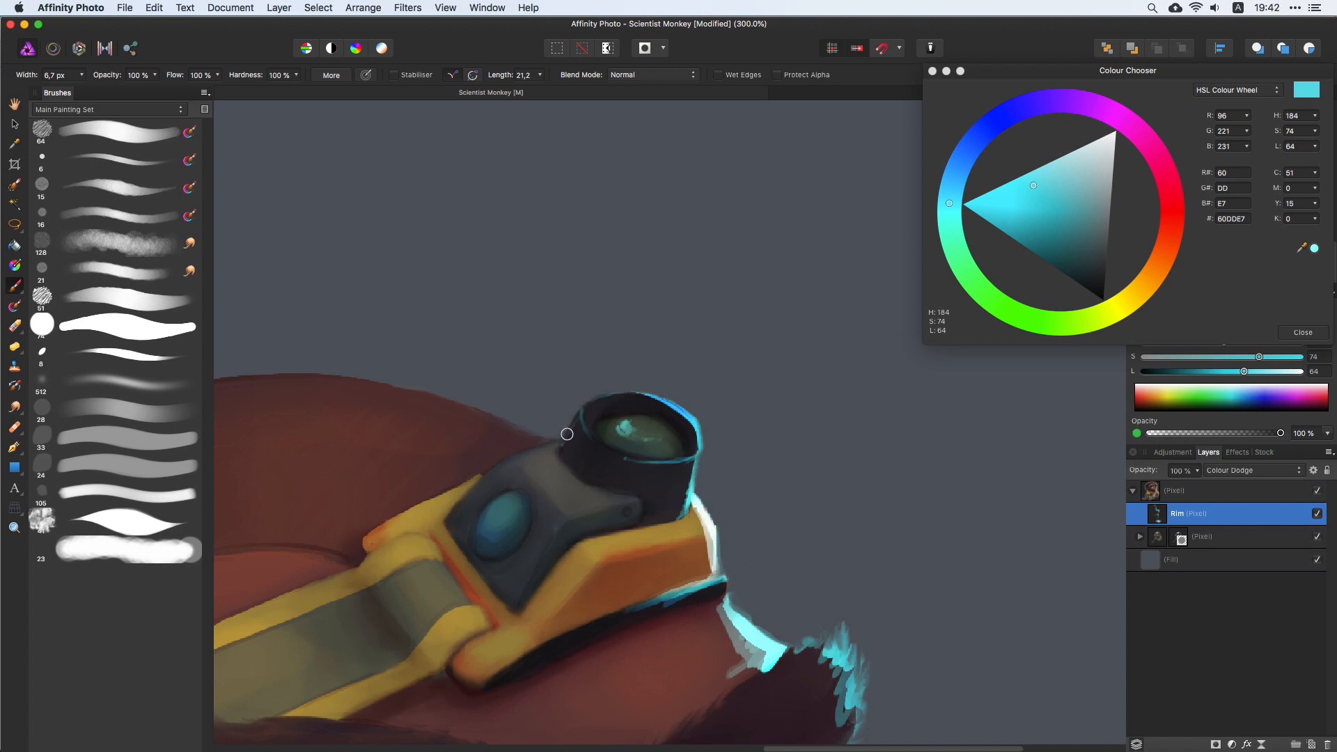
{"action": "left_click_drag", "start_coordinate": [562, 443], "coordinate": [593, 397]}
Step: Paint the rim light along the crown of the head behind the goggles with the brush at about 17 px
{"action": "left_click_drag", "start_coordinate": [500, 352], "coordinate": [717, 363]}
{"action": "mouse_move", "coordinate": [767, 437]}
{"action": "left_mouse_down"}
{"action": "mouse_move", "coordinate": [795, 438]}
{"action": "mouse_move", "coordinate": [734, 440]}
{"action": "mouse_move", "coordinate": [632, 408]}
{"action": "left_mouse_up"}
{"action": "key", "text": "cmd+z"}
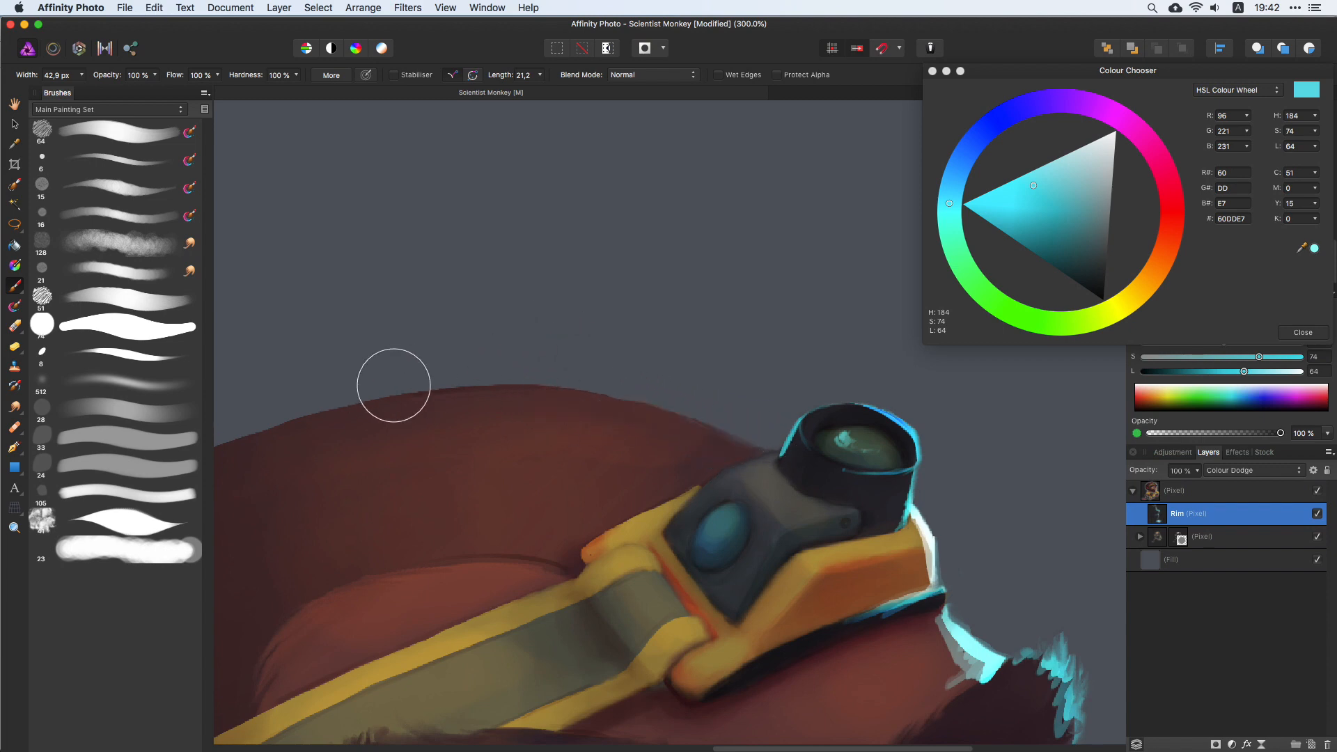
{"action": "mouse_move", "coordinate": [459, 386]}
{"action": "left_mouse_down"}
{"action": "mouse_move", "coordinate": [599, 387]}
{"action": "mouse_move", "coordinate": [756, 444]}
{"action": "mouse_move", "coordinate": [762, 434]}
{"action": "mouse_move", "coordinate": [680, 511]}
{"action": "left_mouse_up"}
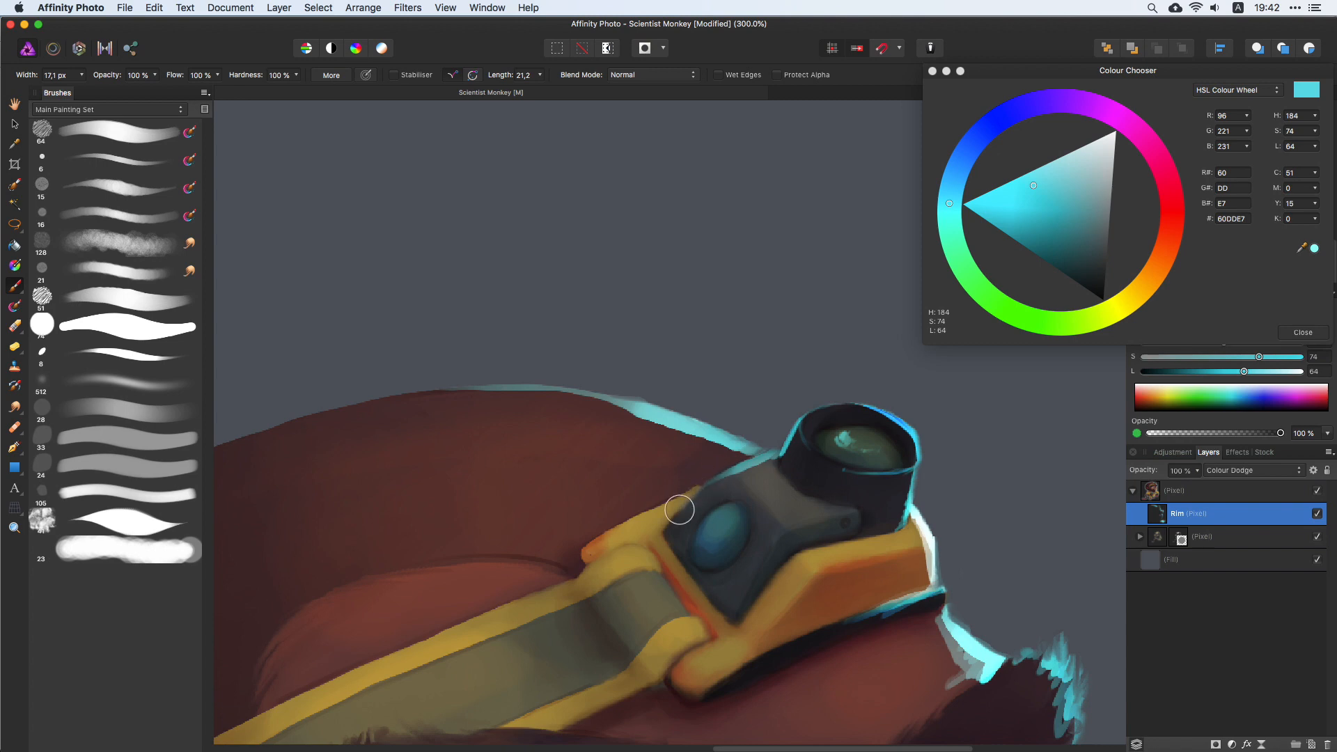
{"action": "left_click_drag", "start_coordinate": [764, 478], "coordinate": [752, 489], "text": "ctrl+alt"}
{"action": "key", "text": "super+minus"}
{"action": "key", "text": "super+minus"}
{"action": "key", "text": "super+minus"}
{"action": "key", "text": "super+plus"}
{"action": "mouse_move", "coordinate": [825, 479]}
{"action": "left_mouse_down"}
{"action": "mouse_move", "coordinate": [712, 390]}
{"action": "mouse_move", "coordinate": [791, 414]}
{"action": "left_mouse_up"}
{"action": "left_click_drag", "start_coordinate": [756, 416], "coordinate": [665, 242]}
{"action": "left_click_drag", "start_coordinate": [607, 442], "coordinate": [616, 447]}
{"action": "key", "text": "super+z"}
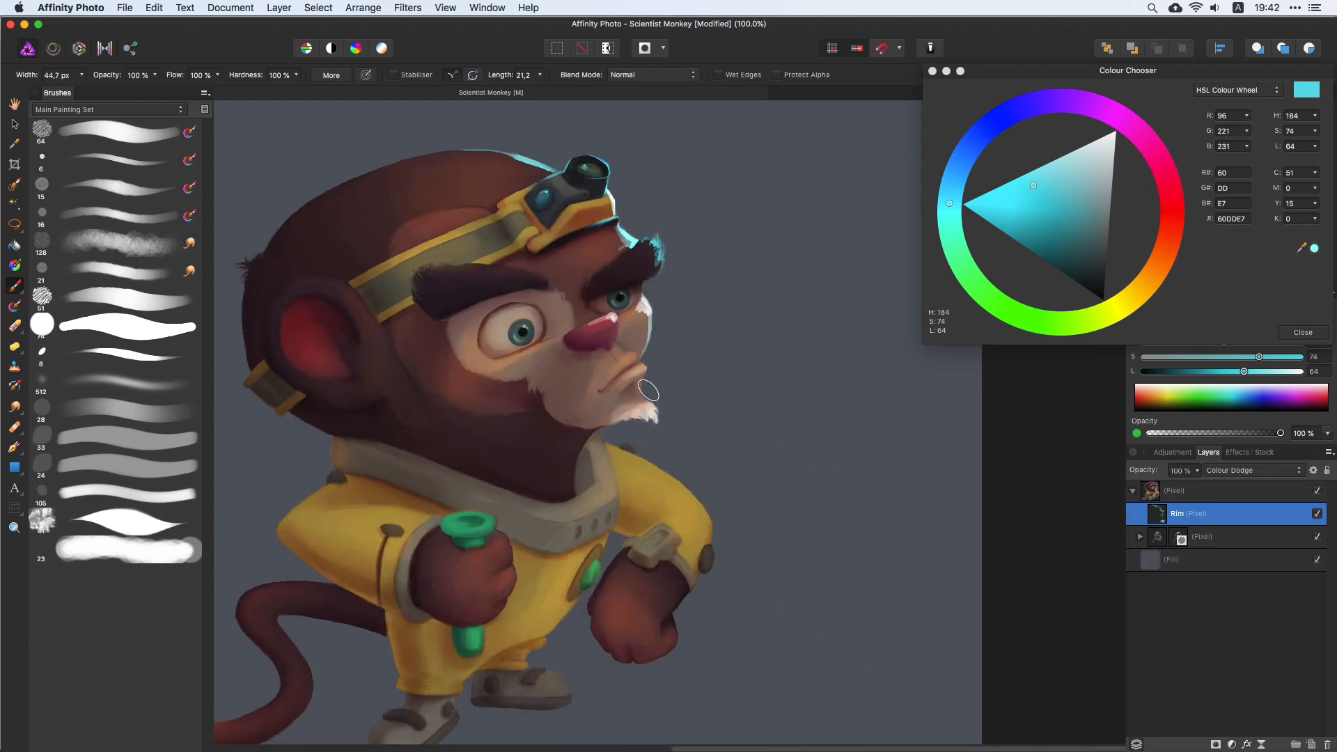
Step: Paint the rim light along the top of the far shoulder and its button with the brush at about 16 px
{"action": "key", "text": "super+plus"}
{"action": "scroll", "coordinate": [648, 388], "scroll_direction": "down", "scroll_amount": 5}
{"action": "left_click_drag", "start_coordinate": [731, 358], "coordinate": [710, 358], "text": "ctrl+alt"}
{"action": "mouse_move", "coordinate": [528, 351]}
{"action": "left_mouse_down"}
{"action": "mouse_move", "coordinate": [560, 350]}
{"action": "mouse_move", "coordinate": [542, 342]}
{"action": "mouse_move", "coordinate": [696, 452]}
{"action": "left_mouse_up"}
{"action": "key", "text": "super+z"}
{"action": "left_click_drag", "start_coordinate": [624, 392], "coordinate": [710, 479]}
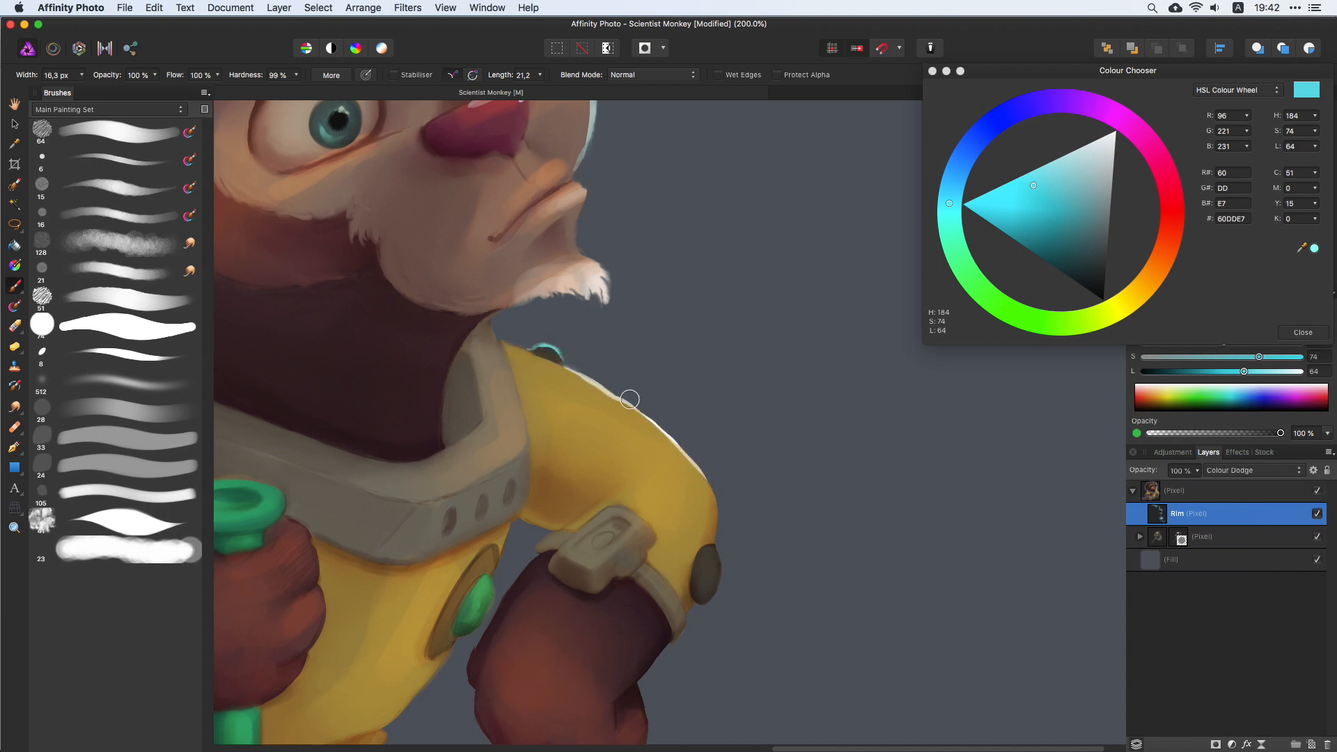
Step: Refine the rim light from the collar down the far upper arm with the brush reduced to 7.5 px
{"action": "key", "text": "bracketleft"}
{"action": "key", "text": "bracketleft"}
{"action": "key", "text": "bracketleft"}
{"action": "left_click_drag", "start_coordinate": [527, 349], "coordinate": [559, 362]}
{"action": "key", "text": "super+z"}
{"action": "mouse_move", "coordinate": [695, 417]}
{"action": "left_mouse_down"}
{"action": "mouse_move", "coordinate": [683, 458]}
{"action": "mouse_move", "coordinate": [719, 513]}
{"action": "left_mouse_up"}
{"action": "key", "text": "super+z"}
{"action": "mouse_move", "coordinate": [698, 451]}
{"action": "left_mouse_down"}
{"action": "mouse_move", "coordinate": [721, 521]}
{"action": "mouse_move", "coordinate": [708, 480]}
{"action": "mouse_move", "coordinate": [577, 376]}
{"action": "left_mouse_up"}
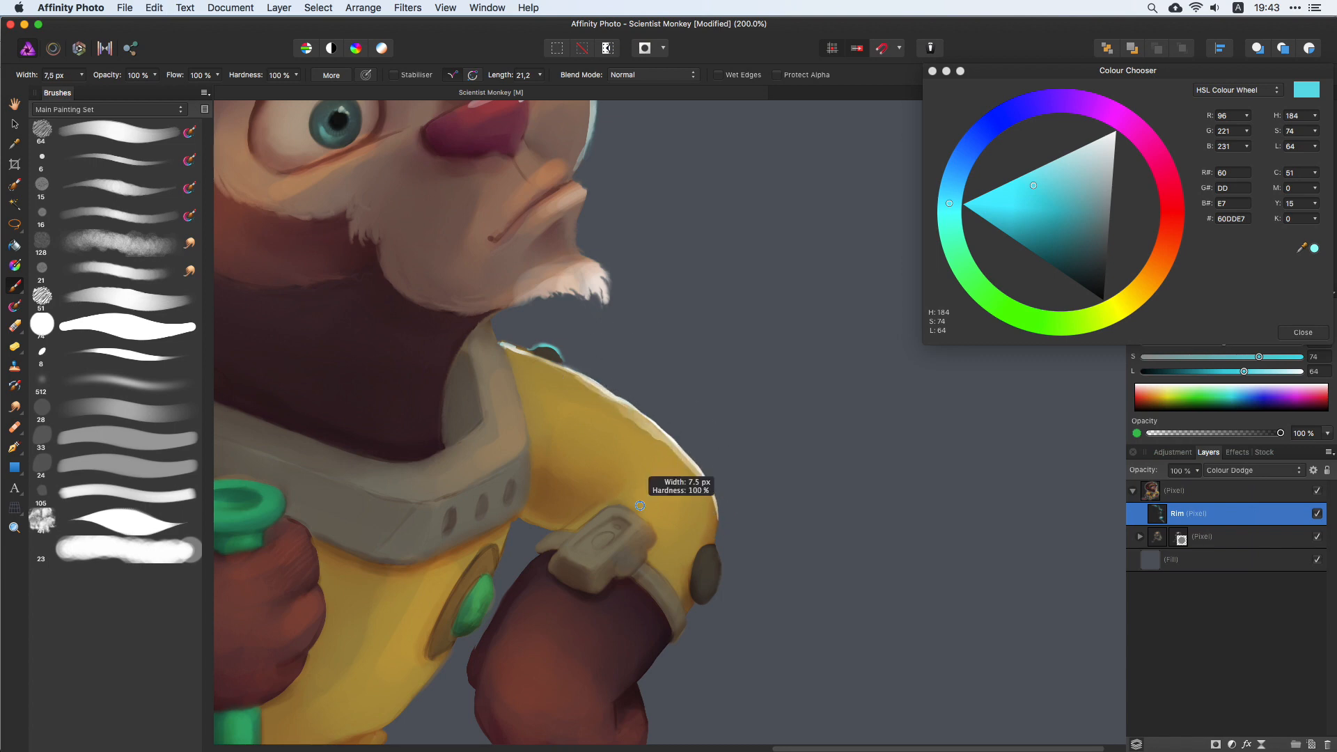
Step: Paint the rim light on the far elbow, its round button and the edge of the sleeve cuff
{"action": "left_click_drag", "start_coordinate": [717, 487], "coordinate": [700, 451]}
{"action": "left_click_drag", "start_coordinate": [715, 543], "coordinate": [722, 562]}
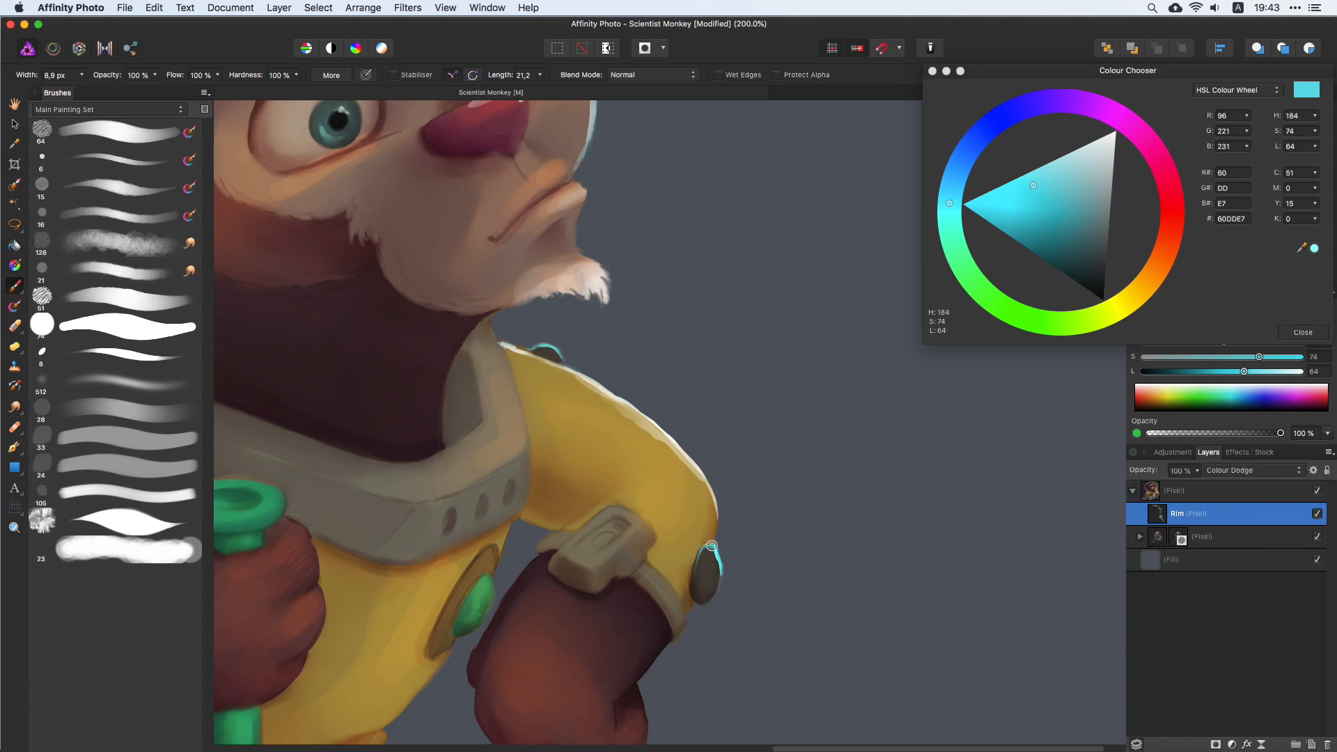
{"action": "scroll", "coordinate": [745, 492], "scroll_direction": "down", "scroll_amount": 5}
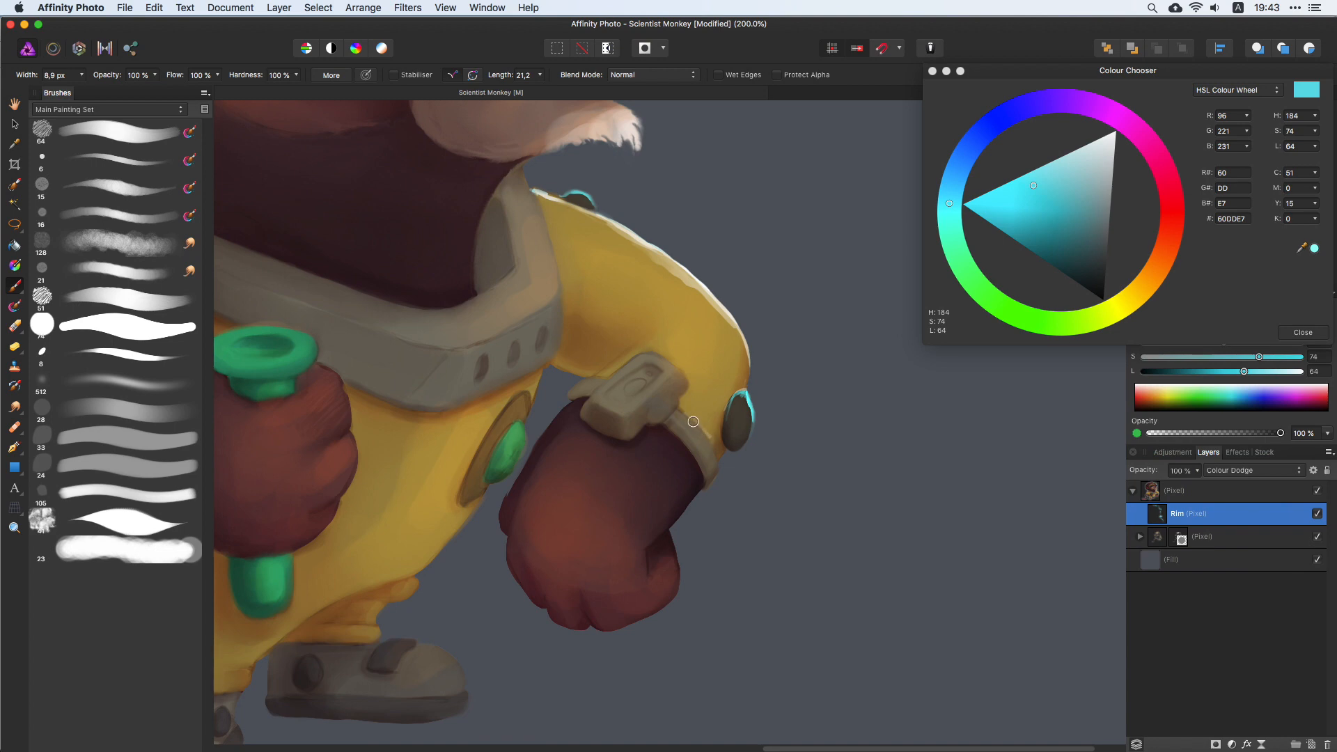
{"action": "left_click_drag", "start_coordinate": [693, 421], "coordinate": [714, 453]}
Step: Paint the rim light along the outer lower edge of the far fist with the brush enlarged to 20.5 px
{"action": "key", "text": "bracketright"}
{"action": "key", "text": "bracketright"}
{"action": "key", "text": "bracketright"}
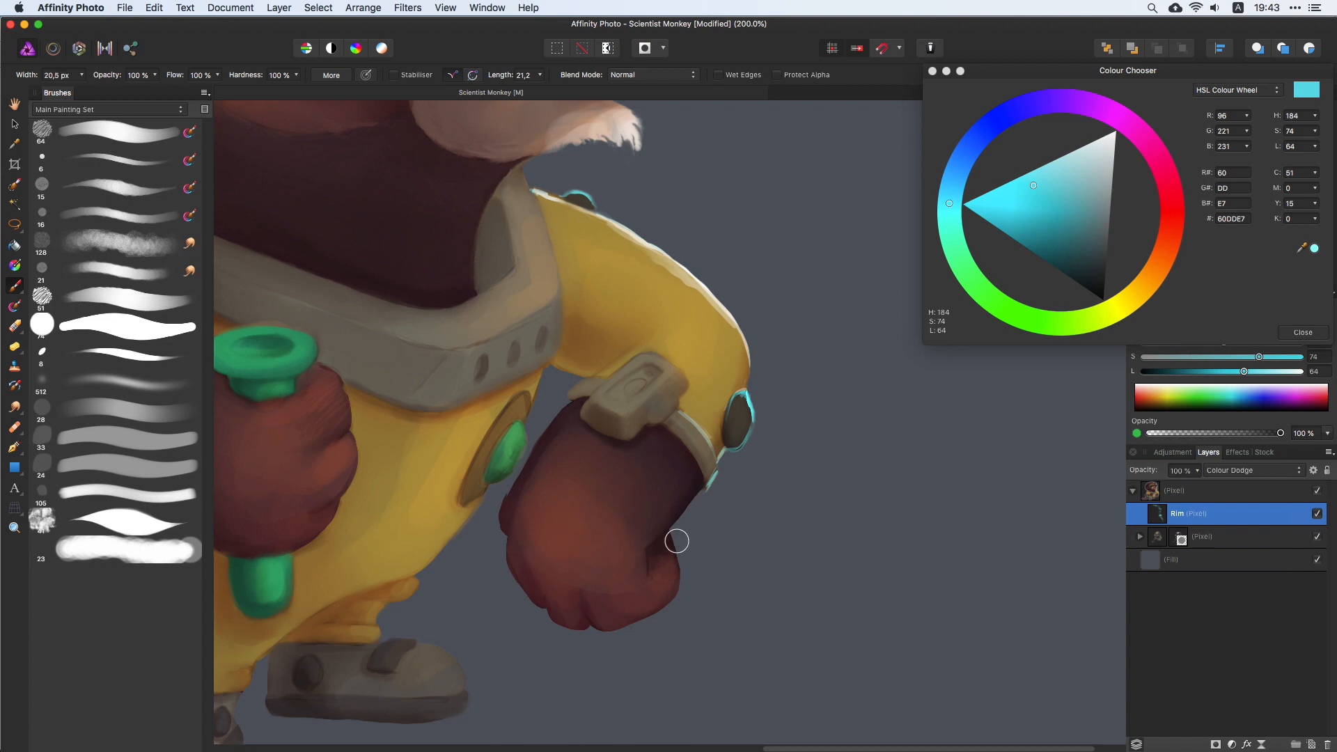
{"action": "left_click_drag", "start_coordinate": [677, 540], "coordinate": [661, 606]}
{"action": "key", "text": "super+z"}
{"action": "key", "text": "super+z"}
{"action": "mouse_move", "coordinate": [679, 558]}
{"action": "left_mouse_down"}
{"action": "mouse_move", "coordinate": [659, 610]}
{"action": "mouse_move", "coordinate": [714, 549]}
{"action": "mouse_move", "coordinate": [678, 580]}
{"action": "mouse_move", "coordinate": [672, 547]}
{"action": "mouse_move", "coordinate": [701, 527]}
{"action": "mouse_move", "coordinate": [665, 607]}
{"action": "mouse_move", "coordinate": [678, 566]}
{"action": "mouse_move", "coordinate": [678, 586]}
{"action": "mouse_move", "coordinate": [641, 616]}
{"action": "left_mouse_up"}
{"action": "key", "text": "super+z"}
{"action": "key", "text": "super+z"}
{"action": "key", "text": "super+z"}
{"action": "mouse_move", "coordinate": [679, 555]}
{"action": "left_mouse_down"}
{"action": "mouse_move", "coordinate": [666, 595]}
{"action": "mouse_move", "coordinate": [612, 632]}
{"action": "left_mouse_up"}
Step: Undo the trial rim strokes on the inner edge of the far fist and paint the light under its knuckles
{"action": "mouse_move", "coordinate": [502, 498]}
{"action": "left_mouse_down"}
{"action": "mouse_move", "coordinate": [498, 516]}
{"action": "mouse_move", "coordinate": [507, 480]}
{"action": "left_mouse_up"}
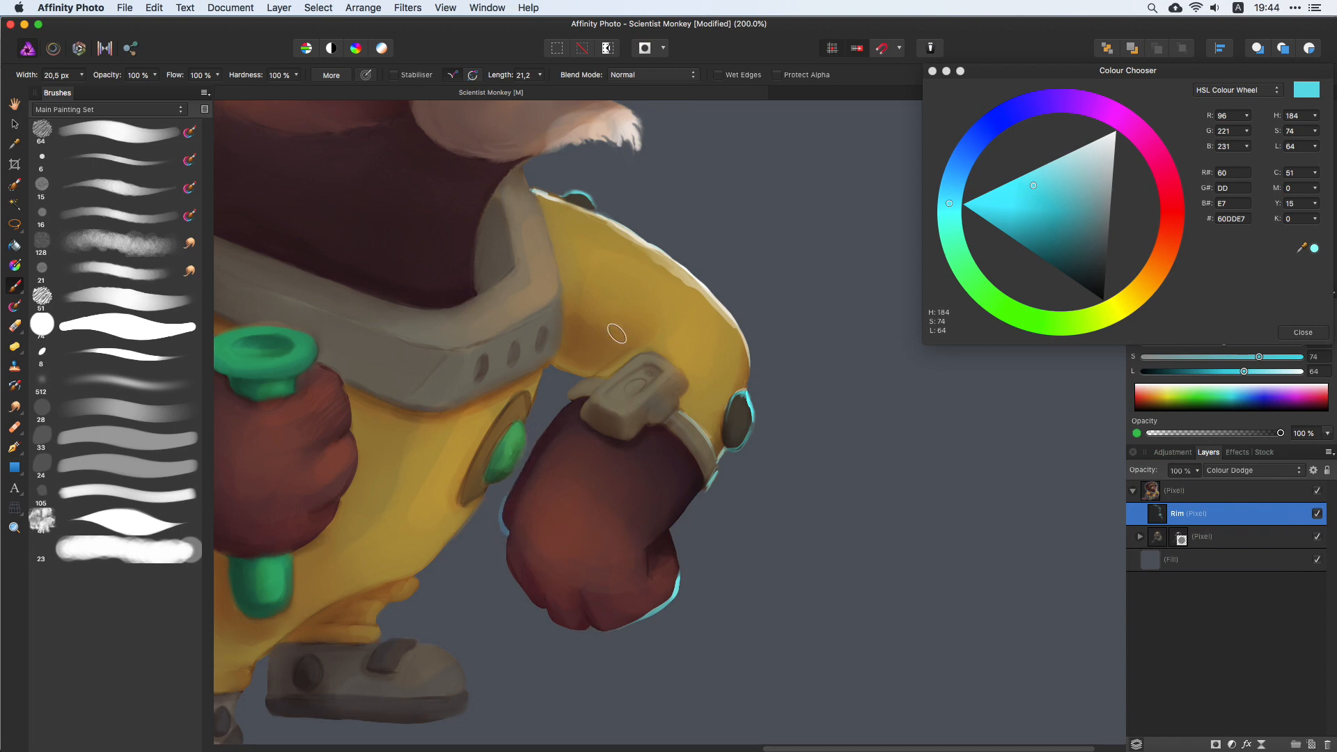
{"action": "key", "text": "super+z"}
{"action": "mouse_move", "coordinate": [502, 540]}
{"action": "left_mouse_down"}
{"action": "mouse_move", "coordinate": [516, 588]}
{"action": "mouse_move", "coordinate": [546, 613]}
{"action": "left_mouse_up"}
{"action": "key", "text": "super+z"}
{"action": "scroll", "coordinate": [795, 455], "scroll_direction": "left", "scroll_amount": 5}
{"action": "key", "text": "super+z"}
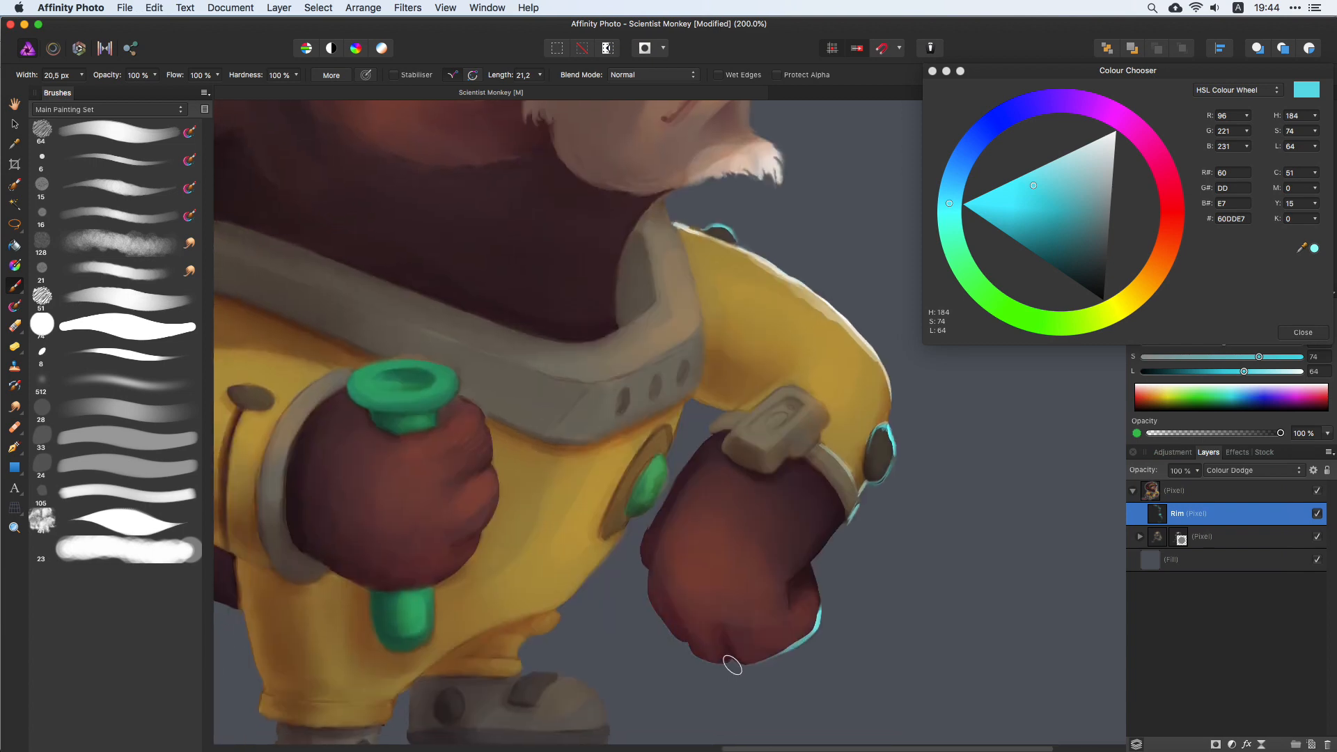
{"action": "left_click_drag", "start_coordinate": [735, 662], "coordinate": [719, 662]}
Step: Try a rim-light stroke on the green gem at the front of the suit
{"action": "scroll", "coordinate": [786, 342], "scroll_direction": "down", "scroll_amount": 3}
{"action": "left_click_drag", "start_coordinate": [680, 432], "coordinate": [656, 474]}
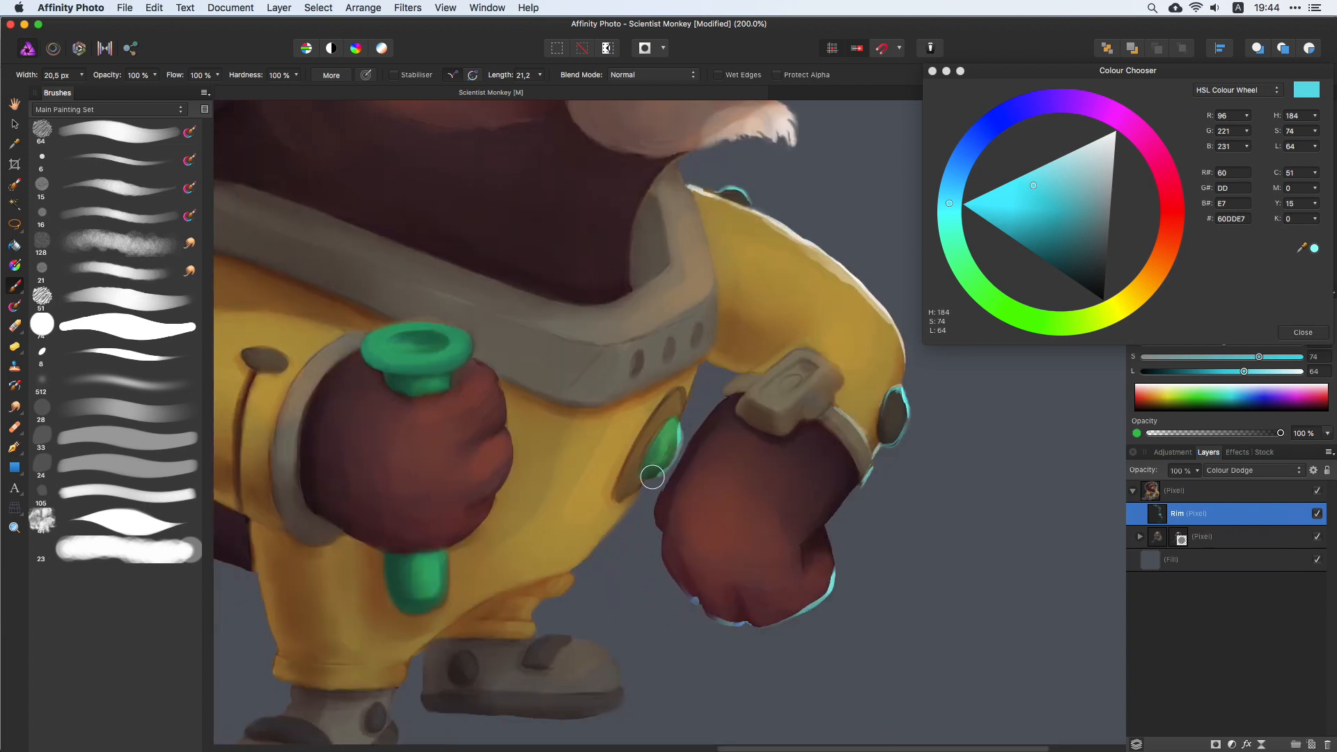
{"action": "key", "text": "super+z"}
{"action": "left_click_drag", "start_coordinate": [679, 426], "coordinate": [679, 458]}
{"action": "key", "text": "super+z"}
Step: Undo the trial stroke along the inner wrist and paint the rim light on the underside of the far sleeve
{"action": "left_click_drag", "start_coordinate": [716, 397], "coordinate": [661, 490]}
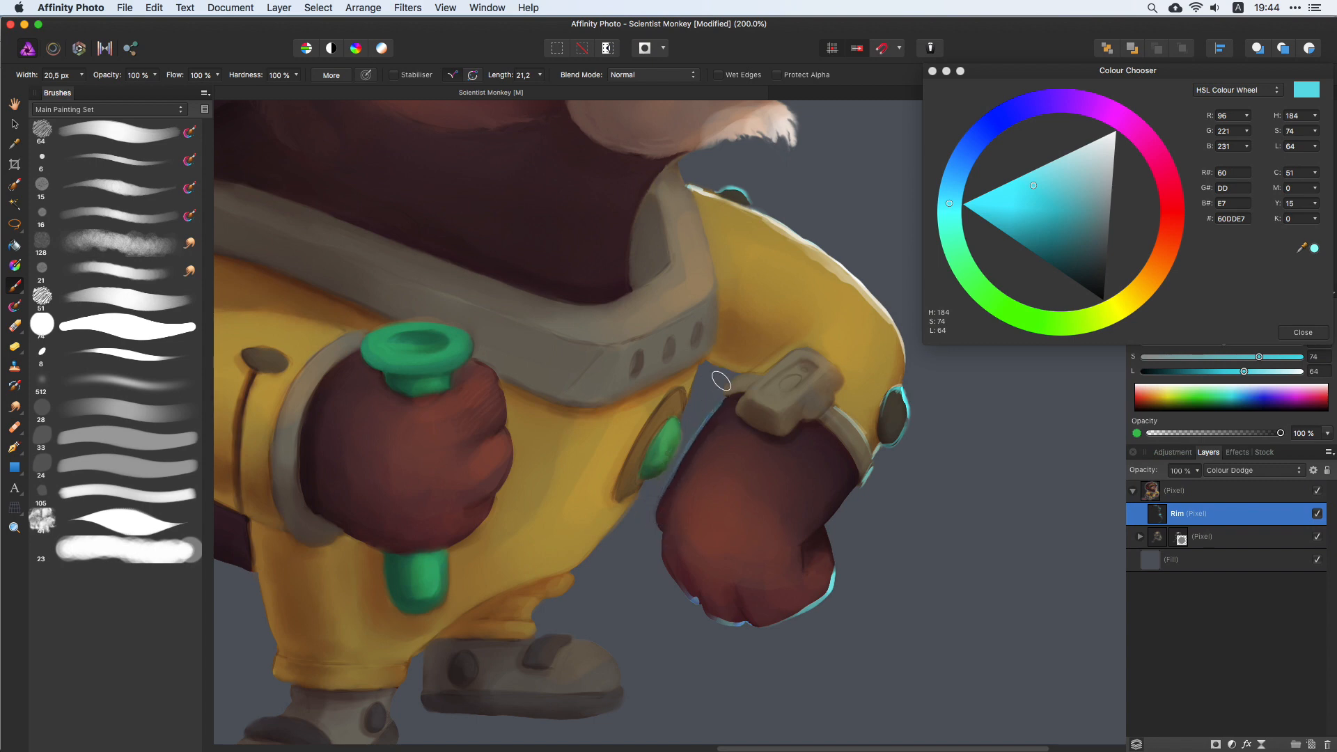
{"action": "key", "text": "super+z"}
{"action": "mouse_move", "coordinate": [722, 394]}
{"action": "left_mouse_down"}
{"action": "mouse_move", "coordinate": [711, 364]}
{"action": "mouse_move", "coordinate": [747, 372]}
{"action": "left_mouse_up"}
{"action": "key", "text": "super+z"}
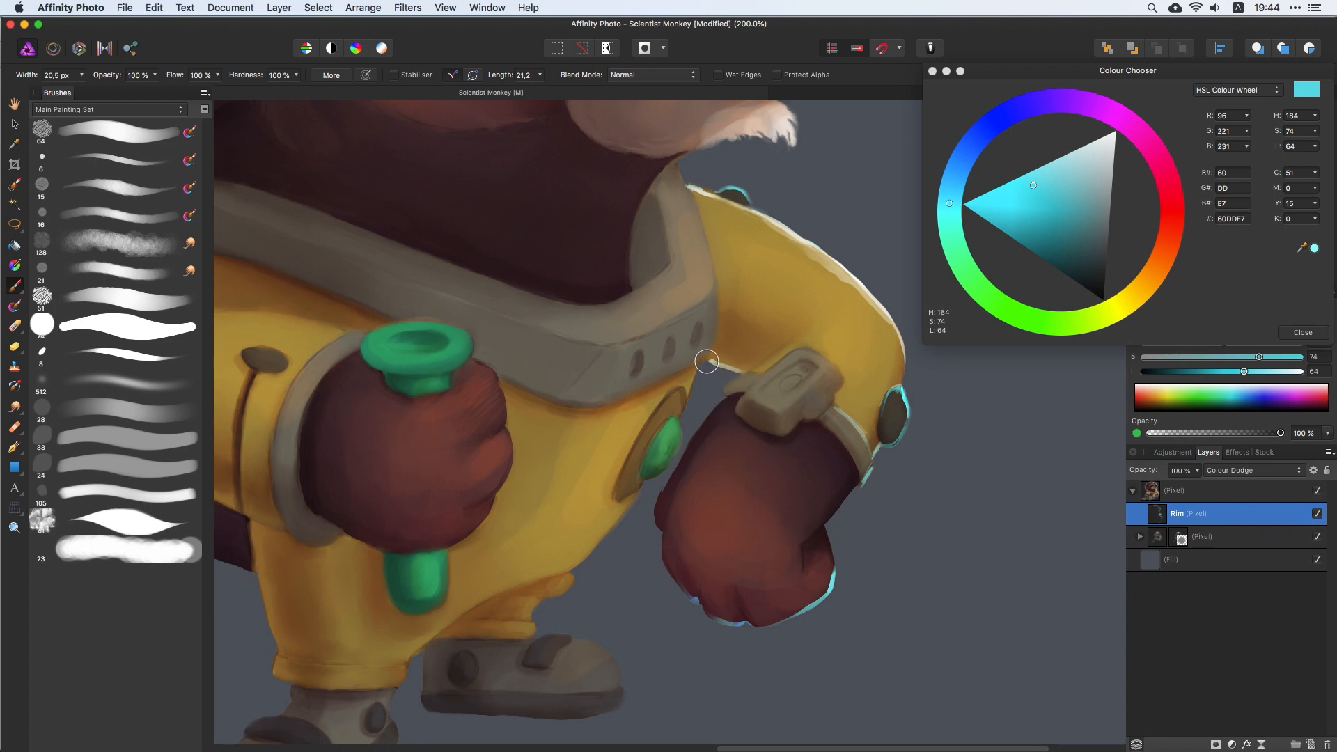
Step: Paint the rim light along the front edge and corner of the grey collar with the brush reduced to 8.5 px
{"action": "scroll", "coordinate": [706, 359], "scroll_direction": "up", "scroll_amount": 3}
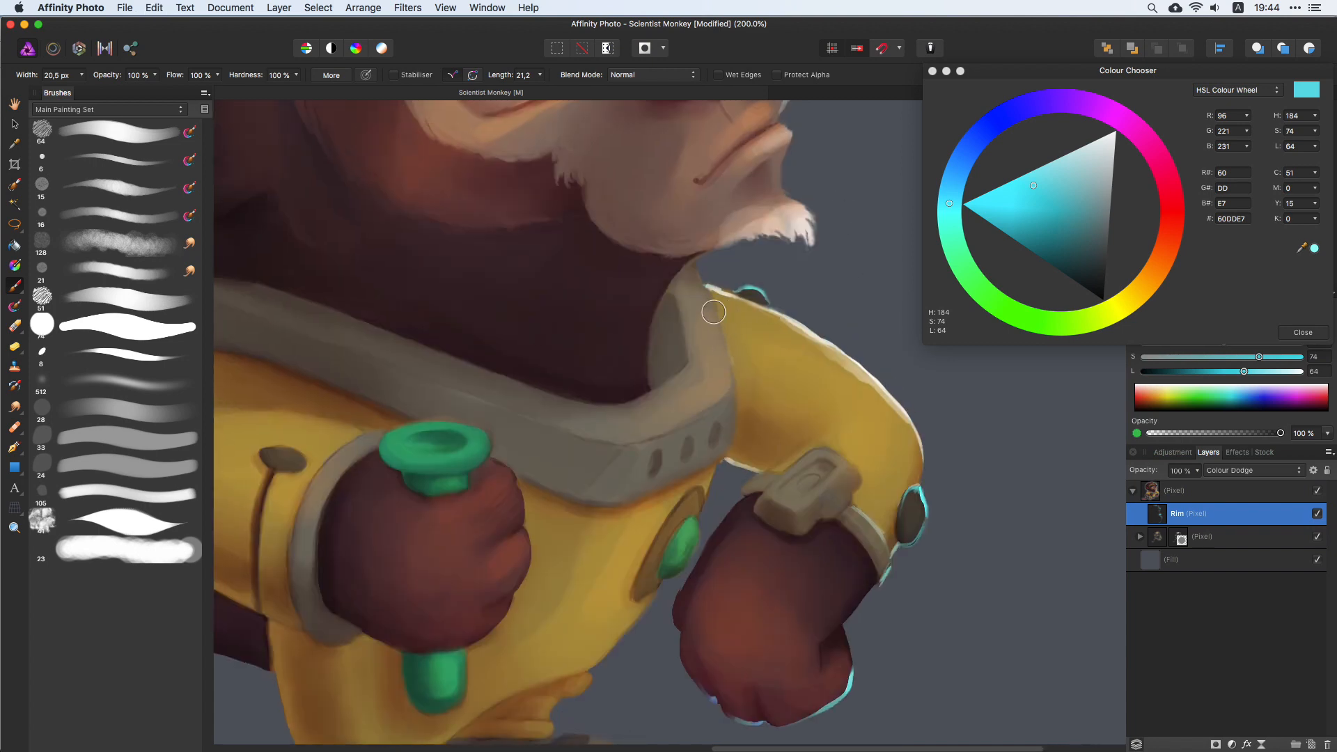
{"action": "left_click_drag", "start_coordinate": [715, 314], "coordinate": [735, 419]}
{"action": "key", "text": "super+z"}
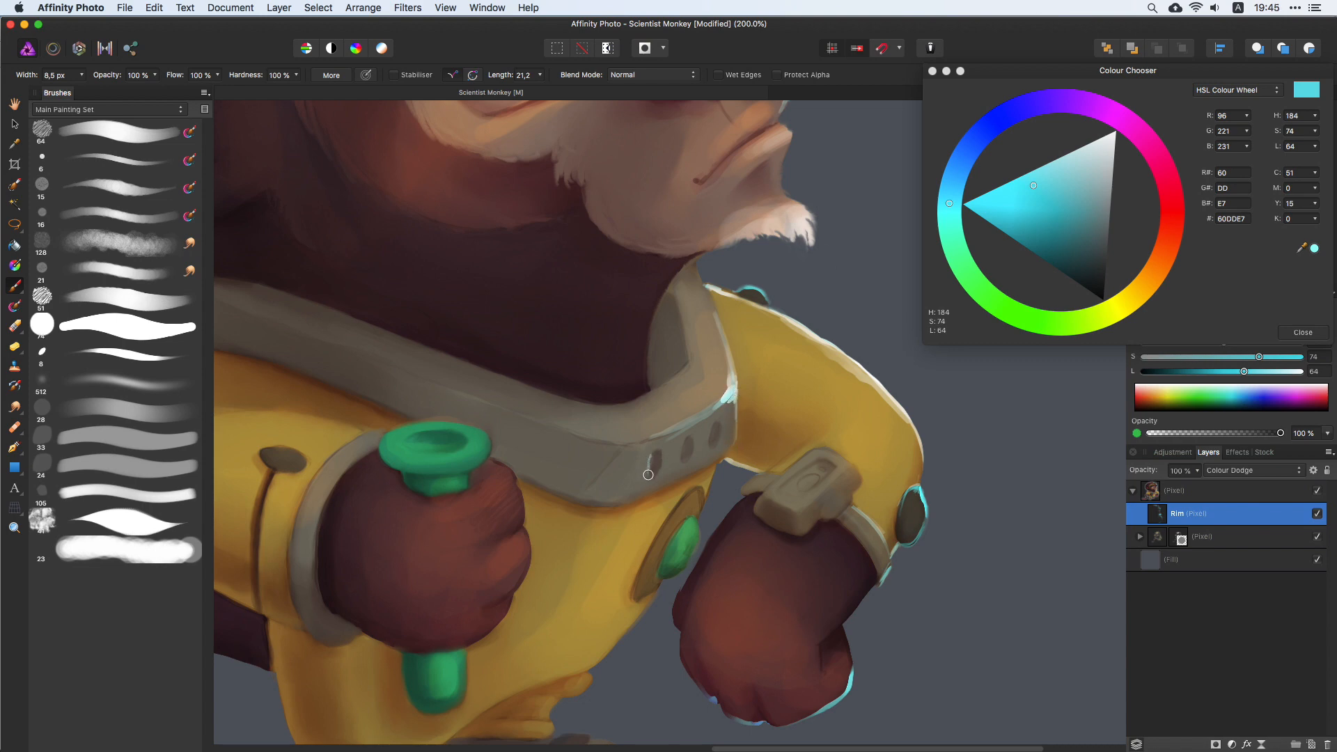
Step: Paint thin rim-light arcs on the edges of the three collar holes with the brush reduced to 4.3 px
{"action": "key", "text": "super+z"}
{"action": "key", "text": "super+plus"}
{"action": "key", "text": "super+plus"}
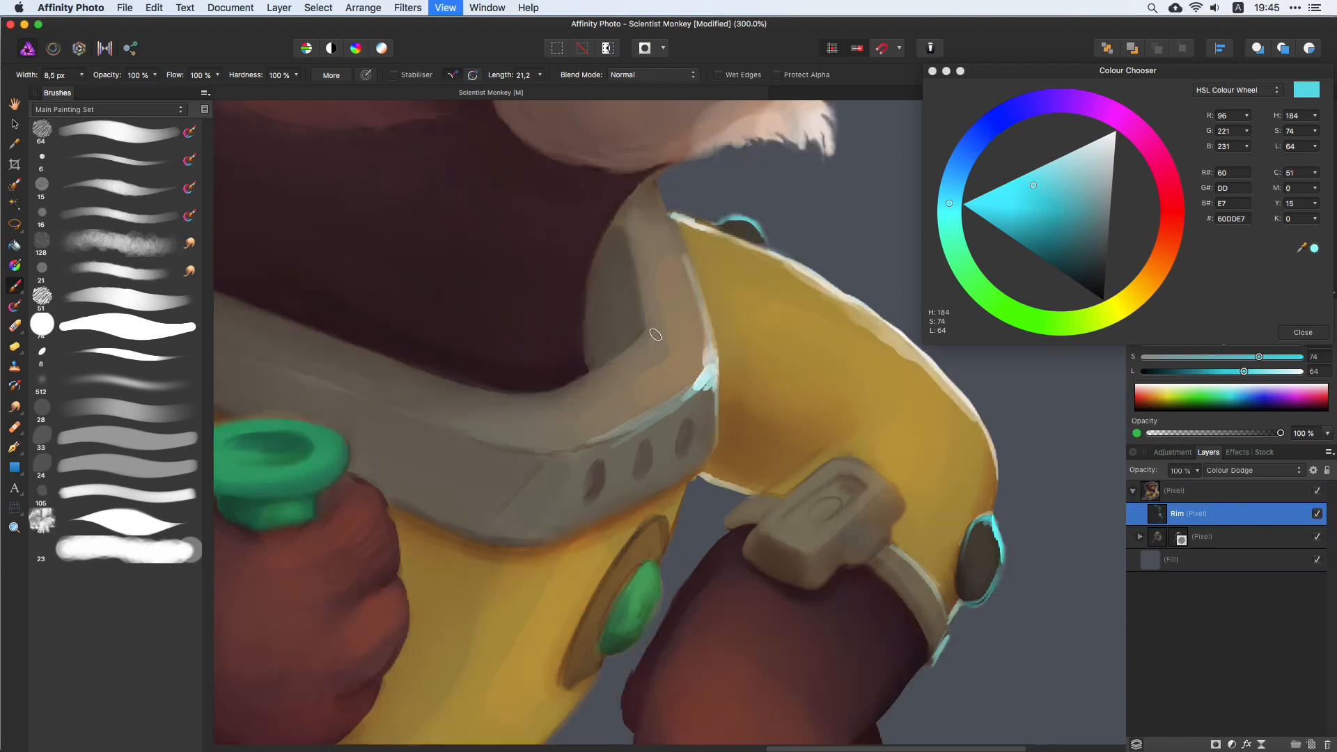
{"action": "left_click_drag", "start_coordinate": [637, 347], "coordinate": [658, 274]}
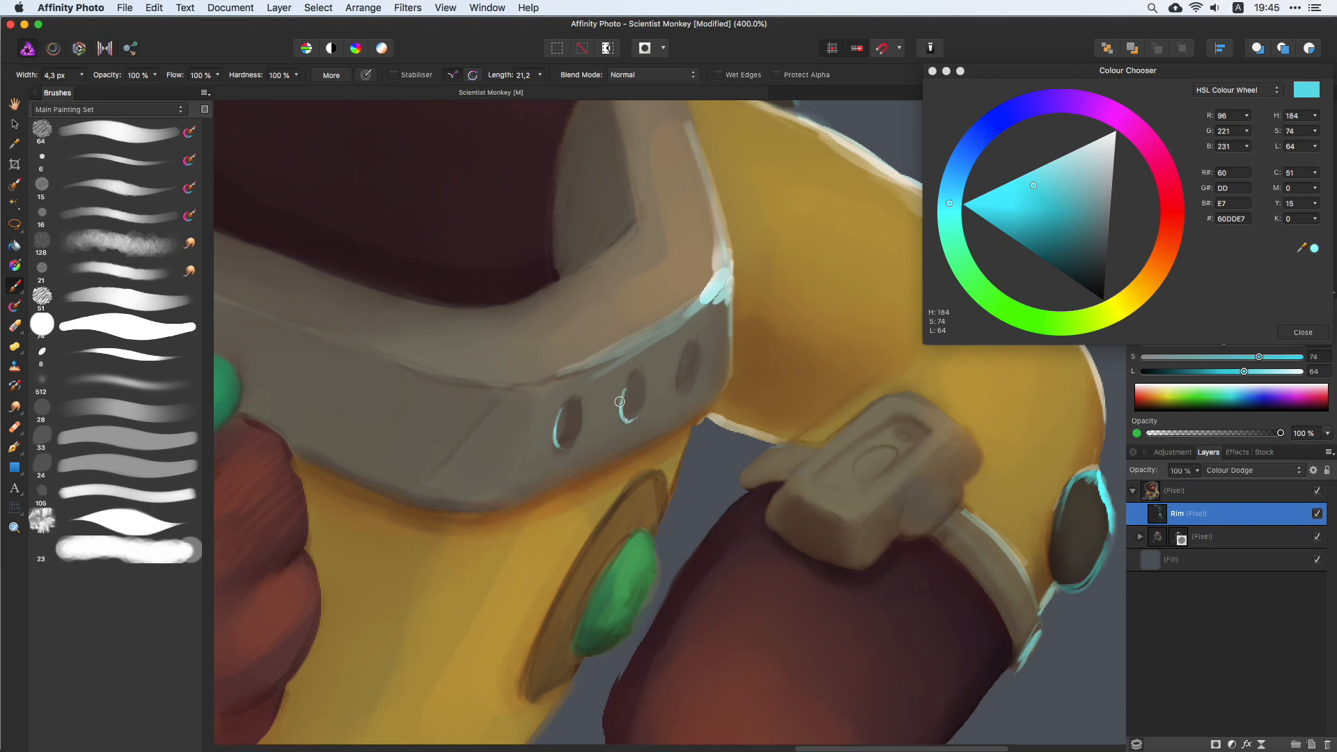
{"action": "key", "text": "super+z"}
{"action": "mouse_move", "coordinate": [592, 286]}
{"action": "left_mouse_down"}
{"action": "mouse_move", "coordinate": [686, 394]}
{"action": "mouse_move", "coordinate": [710, 477]}
{"action": "left_mouse_up"}
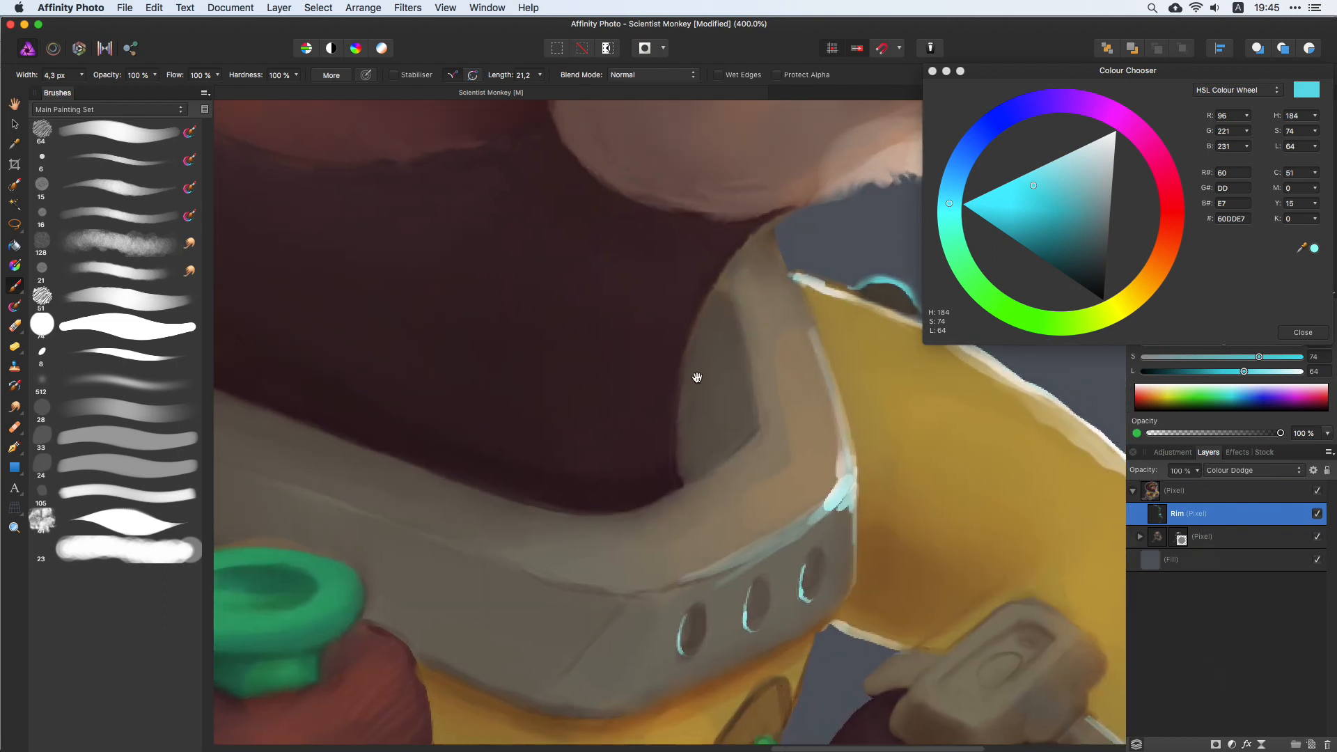
Step: Paint the rim light on the beard, under the chin and along the lips
{"action": "mouse_move", "coordinate": [739, 234]}
{"action": "left_mouse_down"}
{"action": "mouse_move", "coordinate": [773, 234]}
{"action": "mouse_move", "coordinate": [649, 340]}
{"action": "left_mouse_up"}
{"action": "key", "text": "super+minus"}
{"action": "key", "text": "super+minus"}
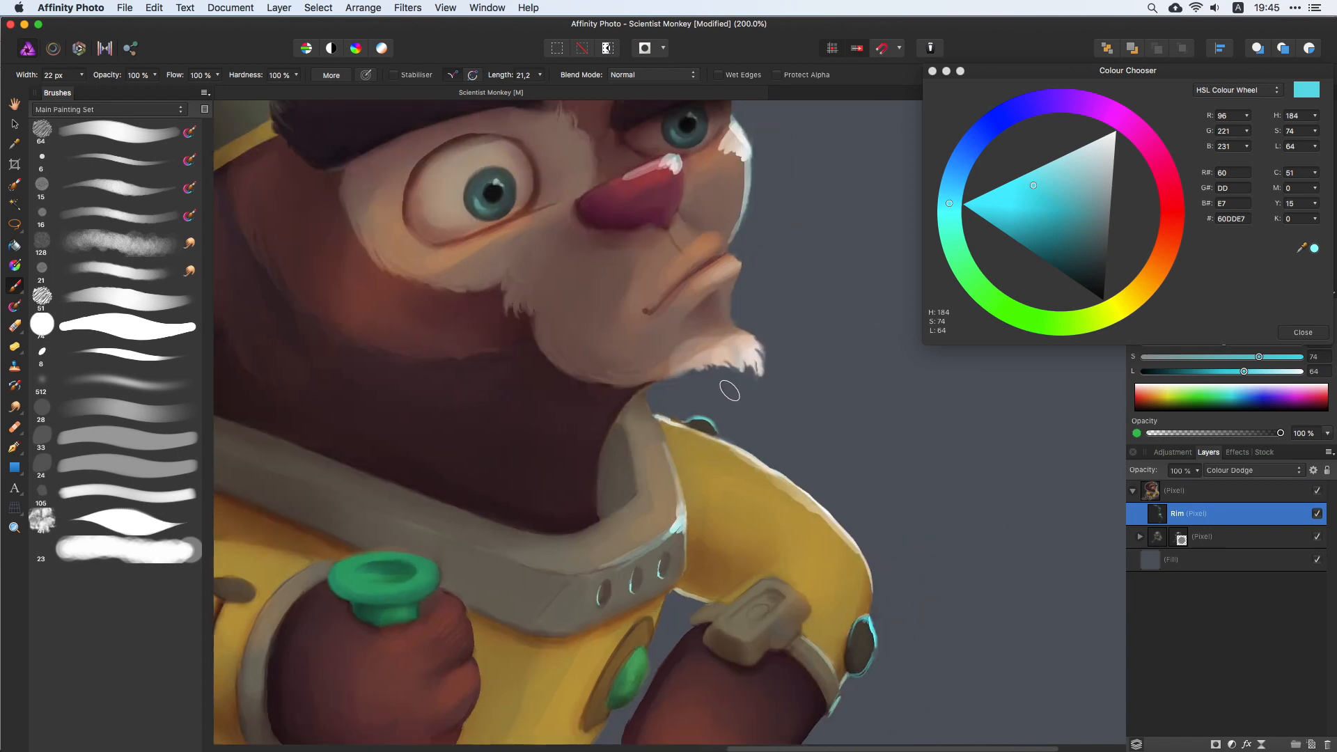
{"action": "mouse_move", "coordinate": [732, 360]}
{"action": "left_mouse_down"}
{"action": "mouse_move", "coordinate": [675, 378]}
{"action": "mouse_move", "coordinate": [732, 359]}
{"action": "mouse_move", "coordinate": [762, 376]}
{"action": "mouse_move", "coordinate": [733, 347]}
{"action": "mouse_move", "coordinate": [712, 366]}
{"action": "mouse_move", "coordinate": [761, 370]}
{"action": "mouse_move", "coordinate": [722, 365]}
{"action": "mouse_move", "coordinate": [673, 386]}
{"action": "left_mouse_up"}
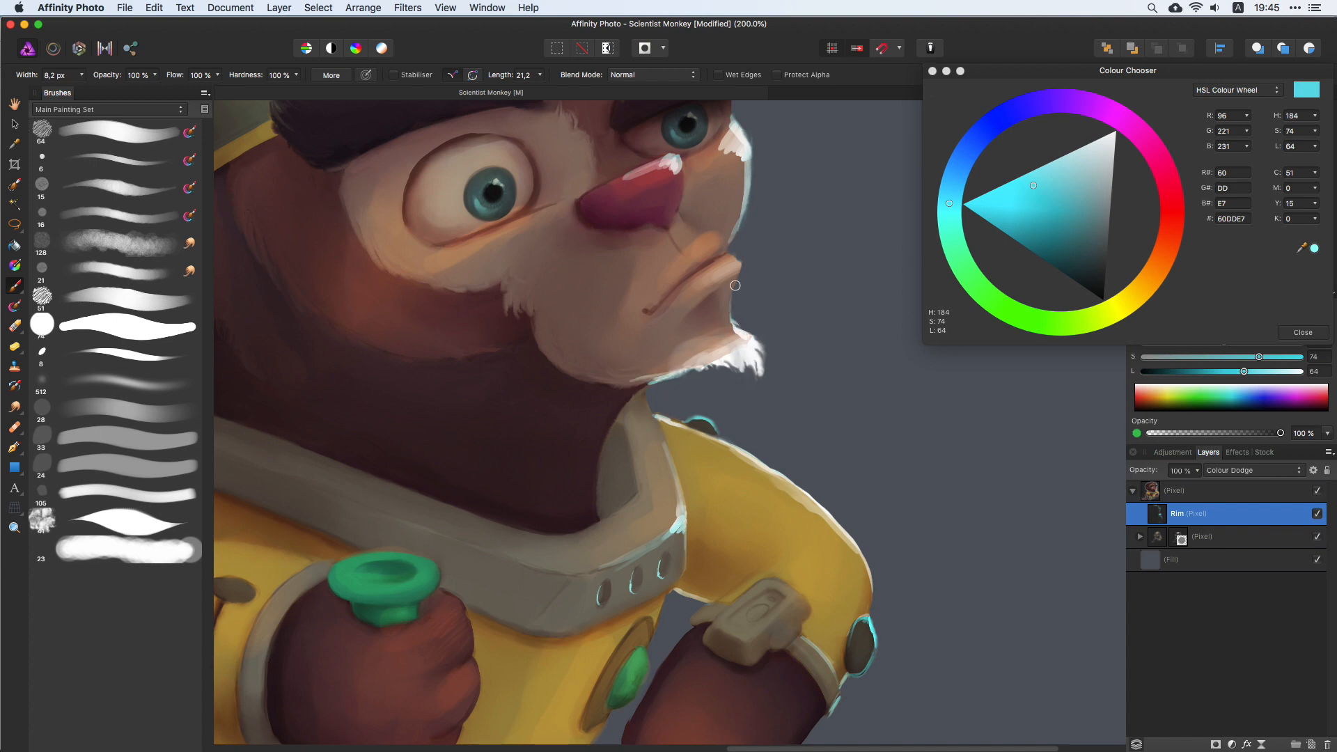
{"action": "left_click_drag", "start_coordinate": [747, 231], "coordinate": [748, 344]}
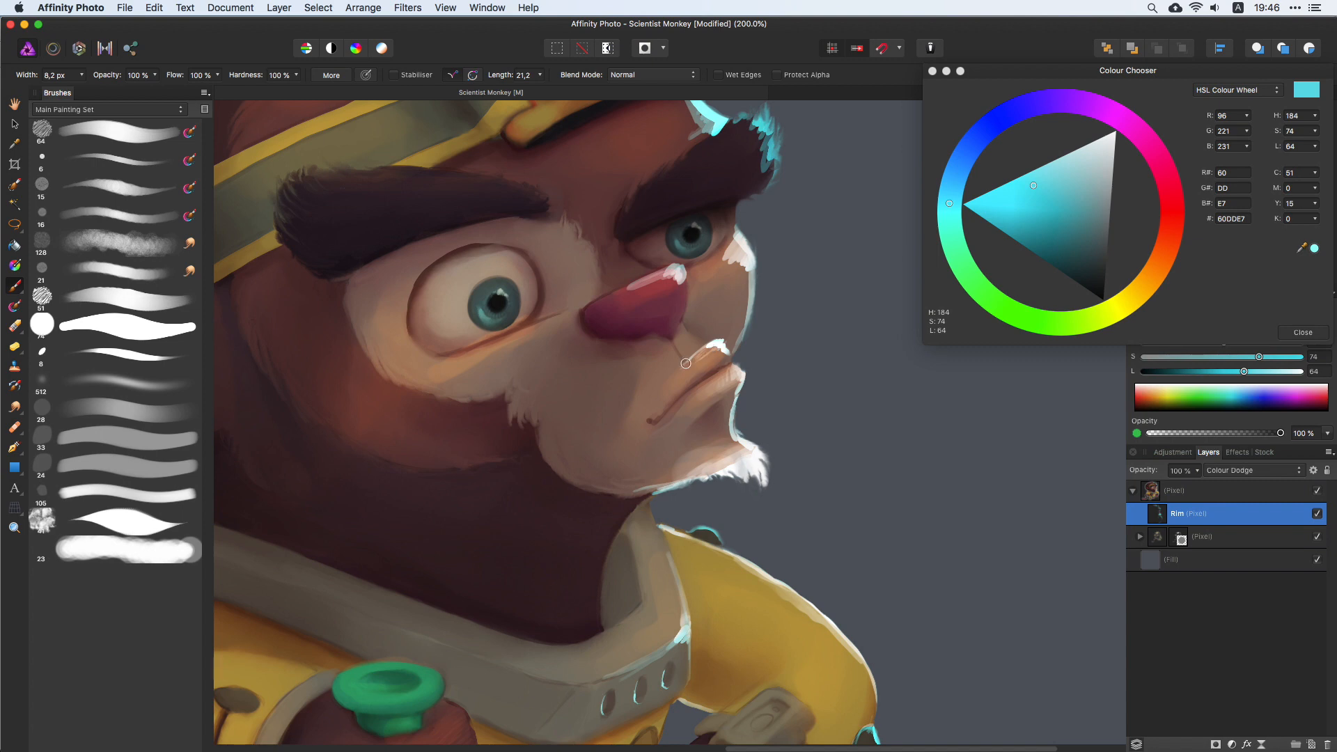
Step: Paint the rim light along the top and outer edge of the nose, undoing the unwanted strokes
{"action": "scroll", "coordinate": [757, 338], "scroll_direction": "up", "scroll_amount": 5}
{"action": "scroll", "coordinate": [757, 338], "scroll_direction": "left", "scroll_amount": 8}
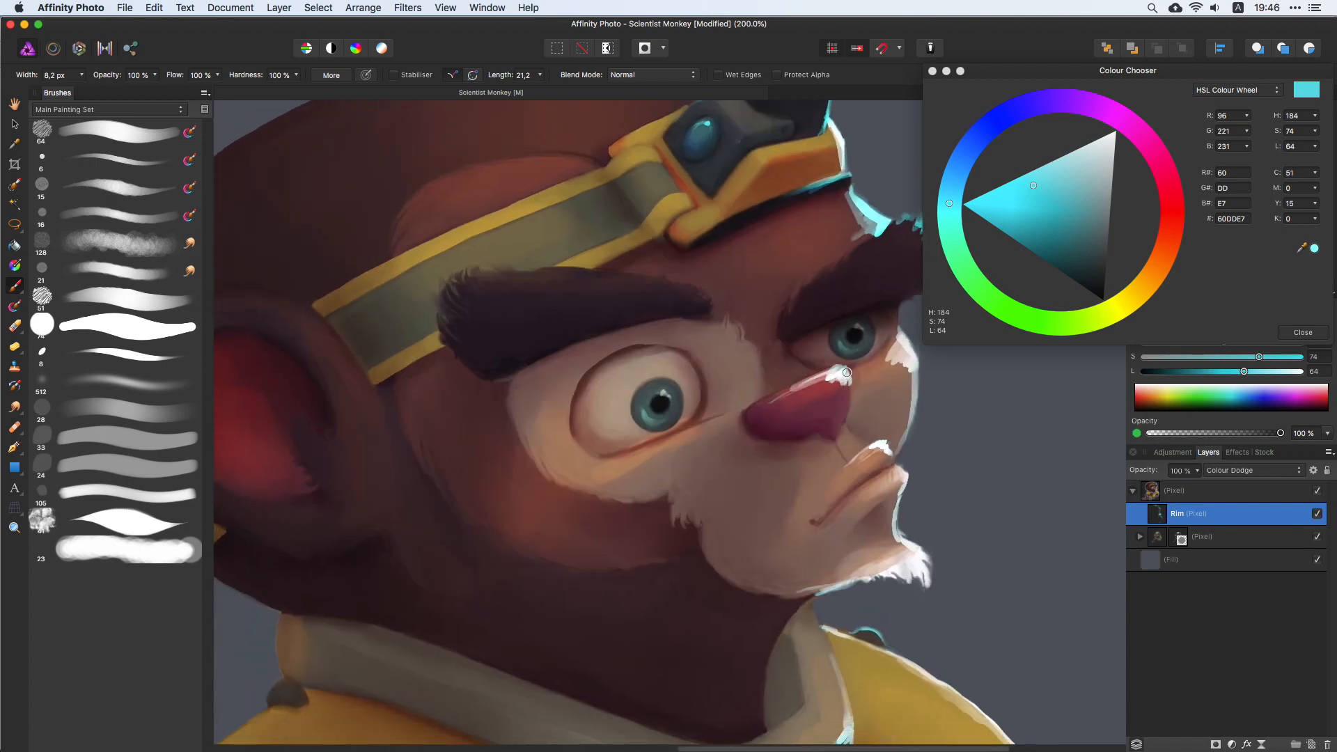
{"action": "key", "text": "super+z"}
{"action": "left_click_drag", "start_coordinate": [846, 388], "coordinate": [848, 414]}
{"action": "key", "text": "super+z"}
Step: Paint short rim-light hairs on the inner end of the near eyebrow
{"action": "scroll", "coordinate": [831, 323], "scroll_direction": "up", "scroll_amount": 5}
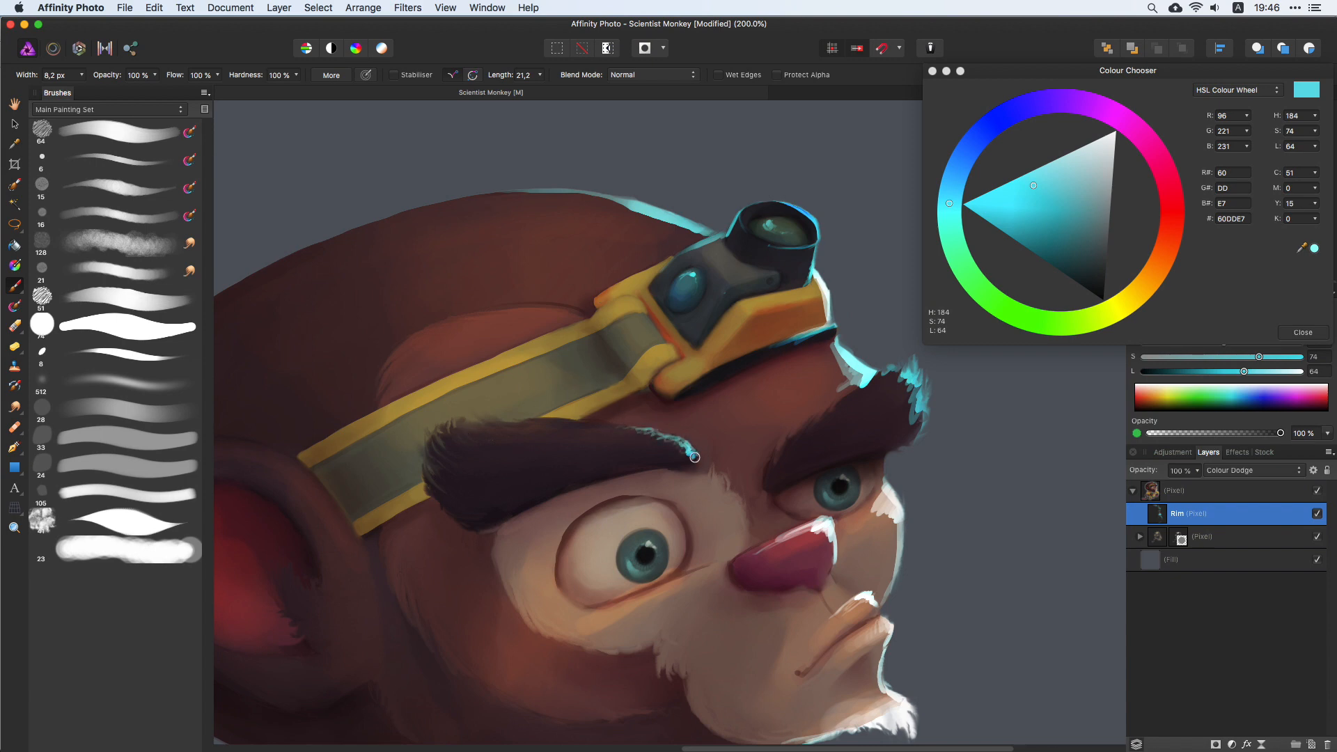
{"action": "scroll", "coordinate": [679, 323], "scroll_direction": "up", "scroll_amount": 3}
{"action": "key", "text": "super+z"}
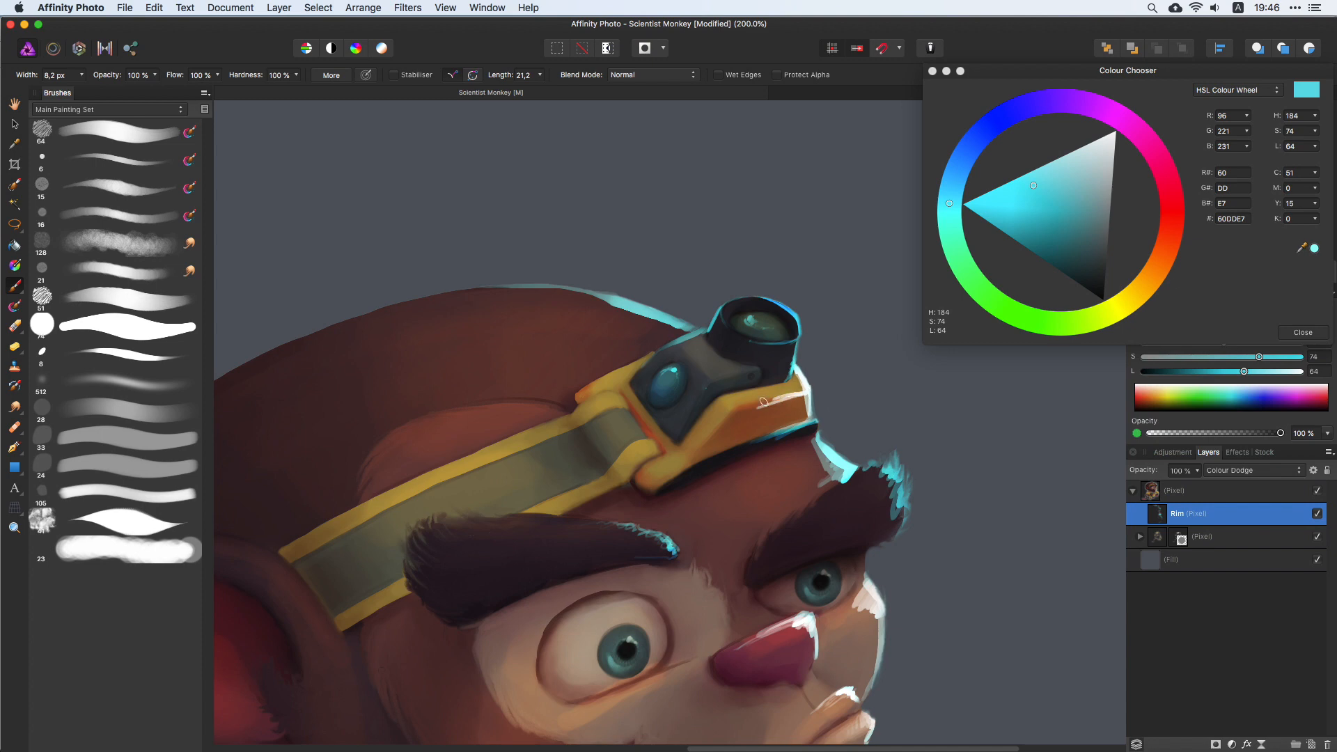
Step: Paint the rim light on the golden goggle mount, its dark lower edge and the goggle housing
{"action": "left_click_drag", "start_coordinate": [808, 390], "coordinate": [756, 400]}
{"action": "left_click_drag", "start_coordinate": [794, 426], "coordinate": [692, 474]}
{"action": "scroll", "coordinate": [889, 285], "scroll_direction": "up", "scroll_amount": 3}
{"action": "scroll", "coordinate": [889, 285], "scroll_direction": "left", "scroll_amount": 3}
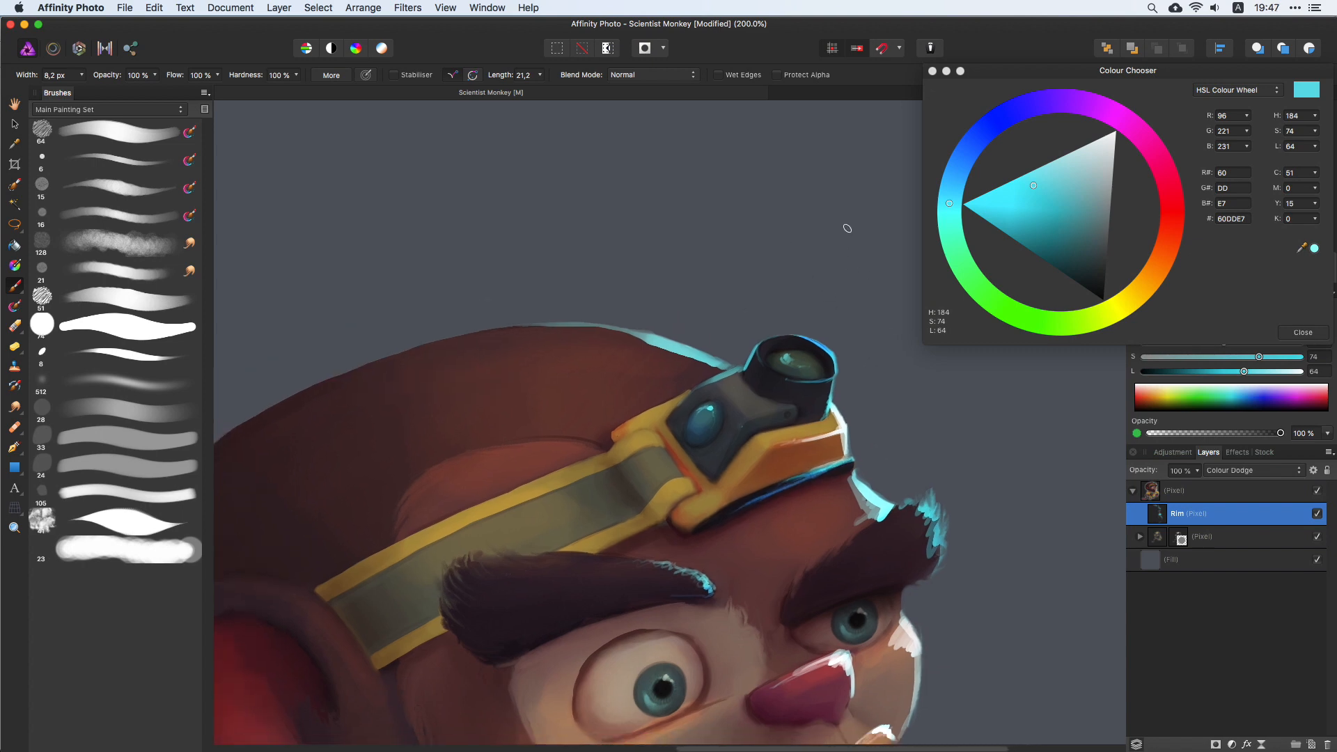
{"action": "mouse_move", "coordinate": [707, 399]}
{"action": "left_mouse_down"}
{"action": "mouse_move", "coordinate": [645, 429]}
{"action": "mouse_move", "coordinate": [718, 394]}
{"action": "left_mouse_up"}
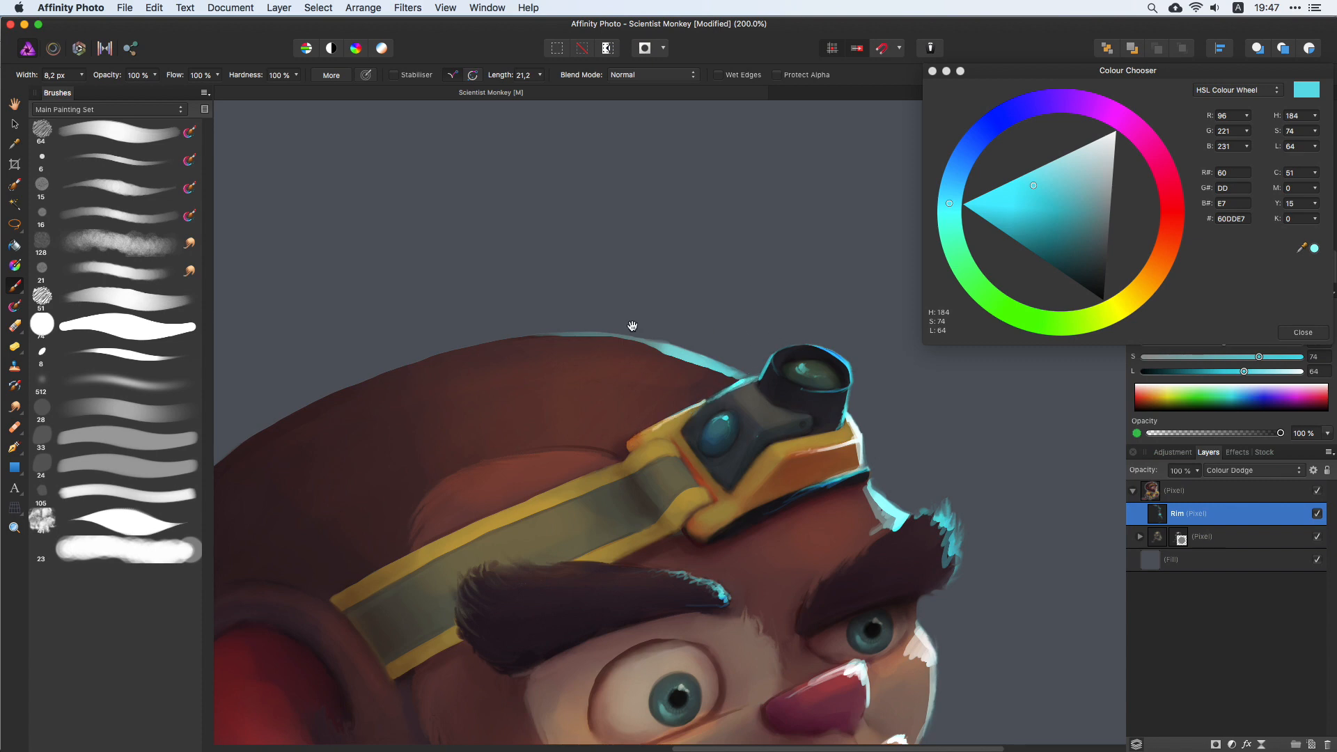
Step: Paint the rim light on the hair tuft and the upper back of the head with the brush enlarged to 34.7 px
{"action": "left_click_drag", "start_coordinate": [632, 326], "coordinate": [930, 102]}
{"action": "key", "text": "bracketright"}
{"action": "key", "text": "bracketright"}
{"action": "key", "text": "bracketright"}
{"action": "mouse_move", "coordinate": [390, 338]}
{"action": "left_mouse_down"}
{"action": "mouse_move", "coordinate": [424, 315]}
{"action": "mouse_move", "coordinate": [423, 354]}
{"action": "mouse_move", "coordinate": [443, 324]}
{"action": "mouse_move", "coordinate": [408, 471]}
{"action": "mouse_move", "coordinate": [449, 318]}
{"action": "mouse_move", "coordinate": [541, 212]}
{"action": "left_mouse_up"}
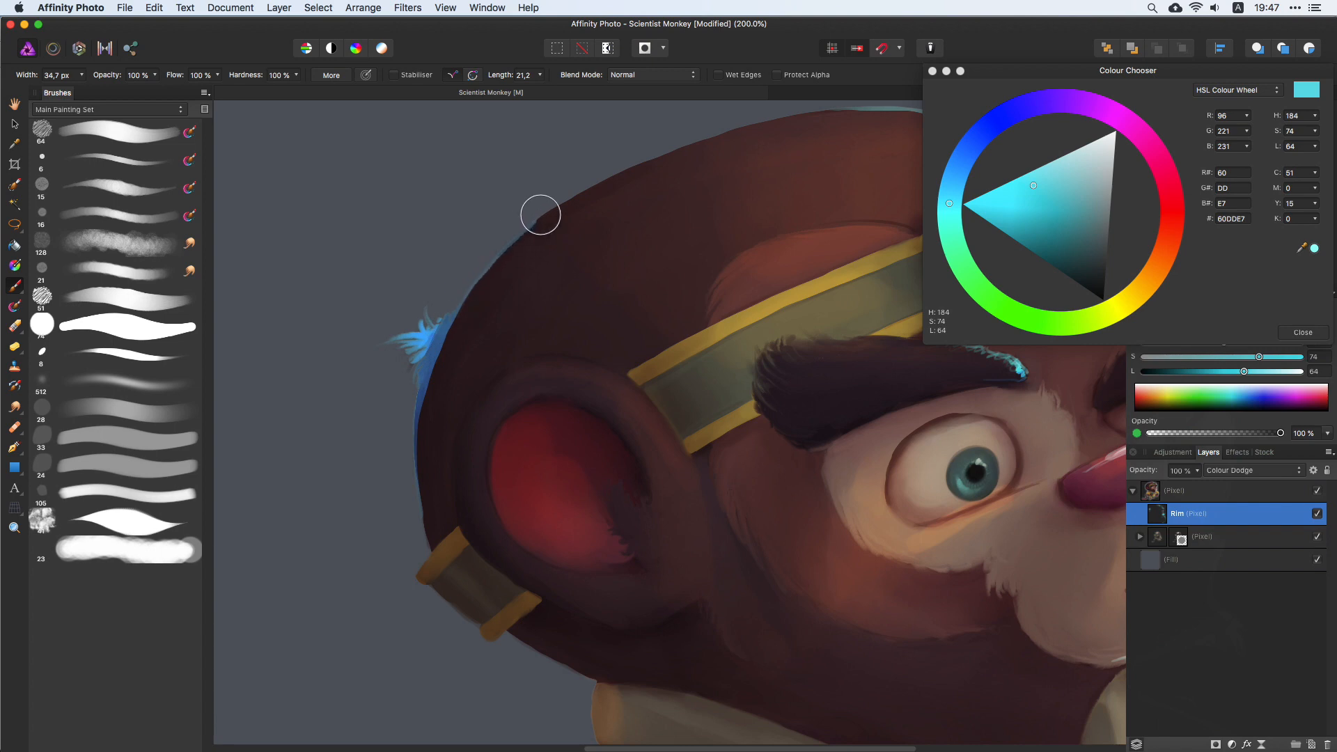
Step: Paint the rim light down the back of the head and around the rear strap with the brush reduced to 15.6 px
{"action": "key", "text": "bracketleft"}
{"action": "key", "text": "bracketleft"}
{"action": "key", "text": "bracketleft"}
{"action": "mouse_move", "coordinate": [410, 456]}
{"action": "left_mouse_down"}
{"action": "mouse_move", "coordinate": [422, 580]}
{"action": "mouse_move", "coordinate": [461, 611]}
{"action": "mouse_move", "coordinate": [512, 622]}
{"action": "mouse_move", "coordinate": [487, 630]}
{"action": "mouse_move", "coordinate": [482, 613]}
{"action": "left_mouse_up"}
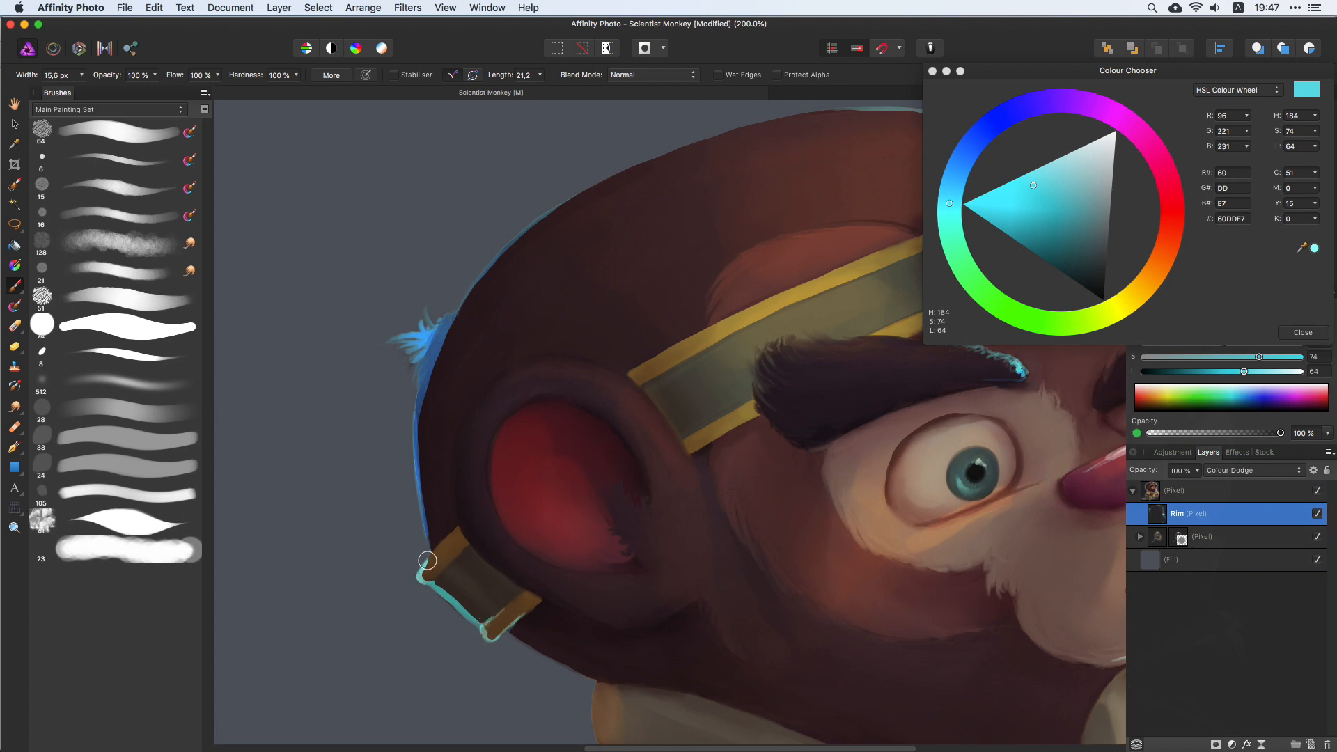
{"action": "left_click_drag", "start_coordinate": [427, 560], "coordinate": [433, 580]}
Step: Paint the rim light along the nape, the rear edge of the collar and the near shoulder's button
{"action": "left_click_drag", "start_coordinate": [608, 520], "coordinate": [552, 328]}
{"action": "mouse_move", "coordinate": [456, 436]}
{"action": "left_mouse_down"}
{"action": "mouse_move", "coordinate": [541, 492]}
{"action": "mouse_move", "coordinate": [540, 532]}
{"action": "mouse_move", "coordinate": [557, 522]}
{"action": "mouse_move", "coordinate": [576, 546]}
{"action": "mouse_move", "coordinate": [543, 553]}
{"action": "left_mouse_up"}
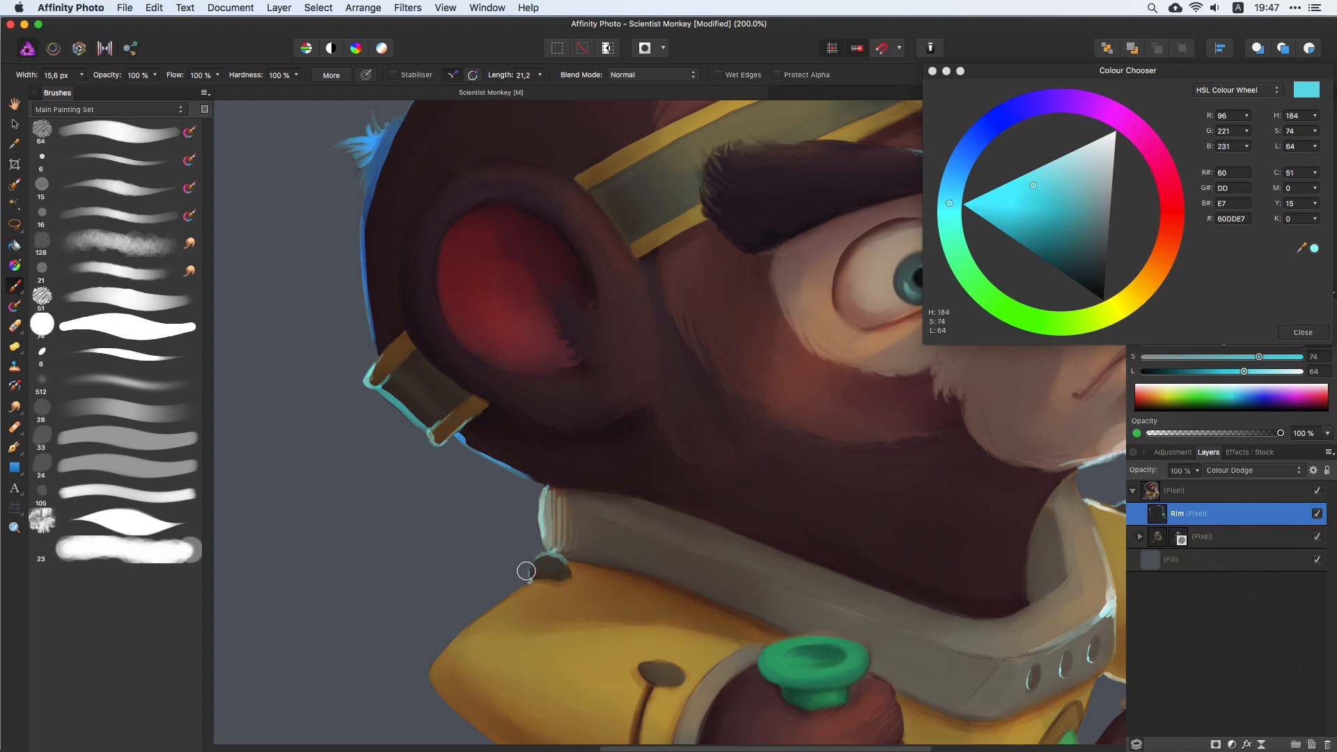
Step: Paint the rim light around the outer contour of the near ear
{"action": "left_click_drag", "start_coordinate": [460, 289], "coordinate": [502, 453]}
{"action": "mouse_move", "coordinate": [454, 507]}
{"action": "left_mouse_down"}
{"action": "mouse_move", "coordinate": [442, 424]}
{"action": "mouse_move", "coordinate": [468, 361]}
{"action": "mouse_move", "coordinate": [552, 328]}
{"action": "mouse_move", "coordinate": [524, 322]}
{"action": "mouse_move", "coordinate": [471, 355]}
{"action": "mouse_move", "coordinate": [441, 411]}
{"action": "mouse_move", "coordinate": [453, 504]}
{"action": "mouse_move", "coordinate": [495, 546]}
{"action": "mouse_move", "coordinate": [606, 599]}
{"action": "left_mouse_up"}
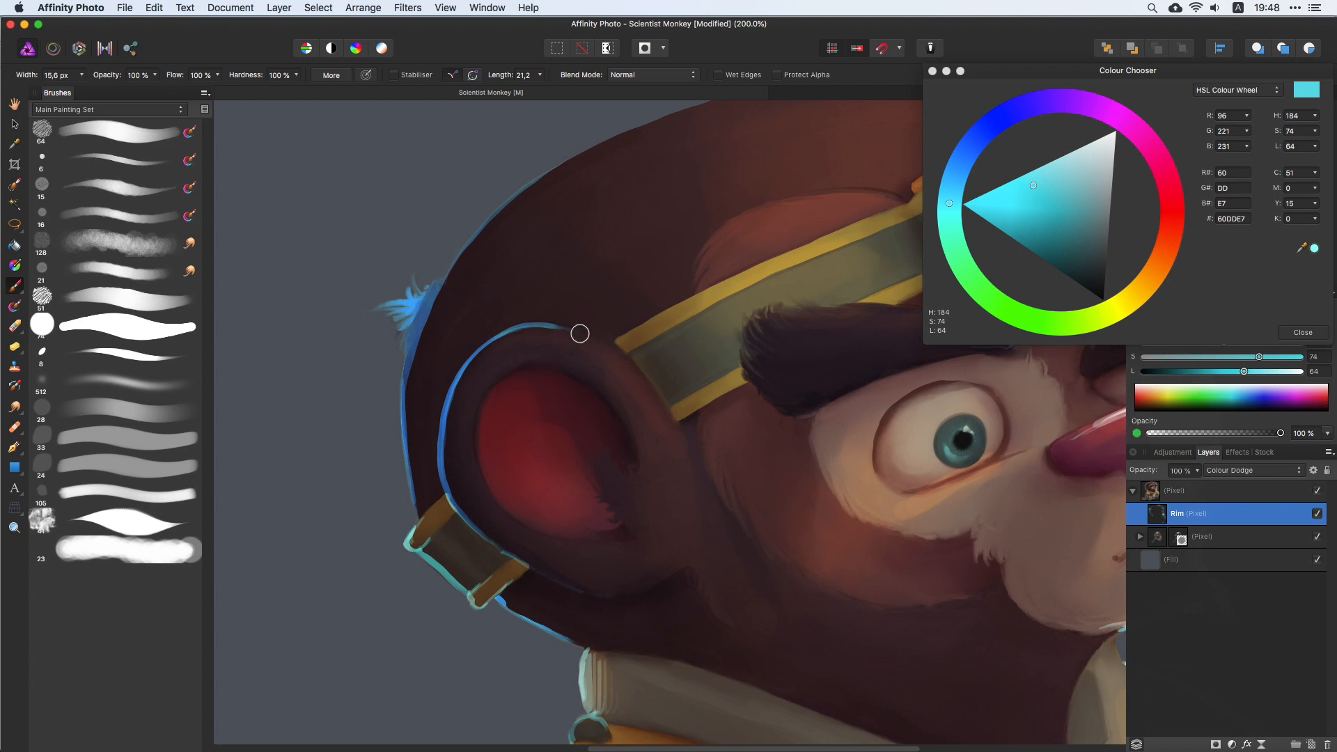
Step: Paint the rim light around the near sleeve's elbow and along its lower edge with the brush enlarged to 29.9 px
{"action": "key", "text": "super+minus"}
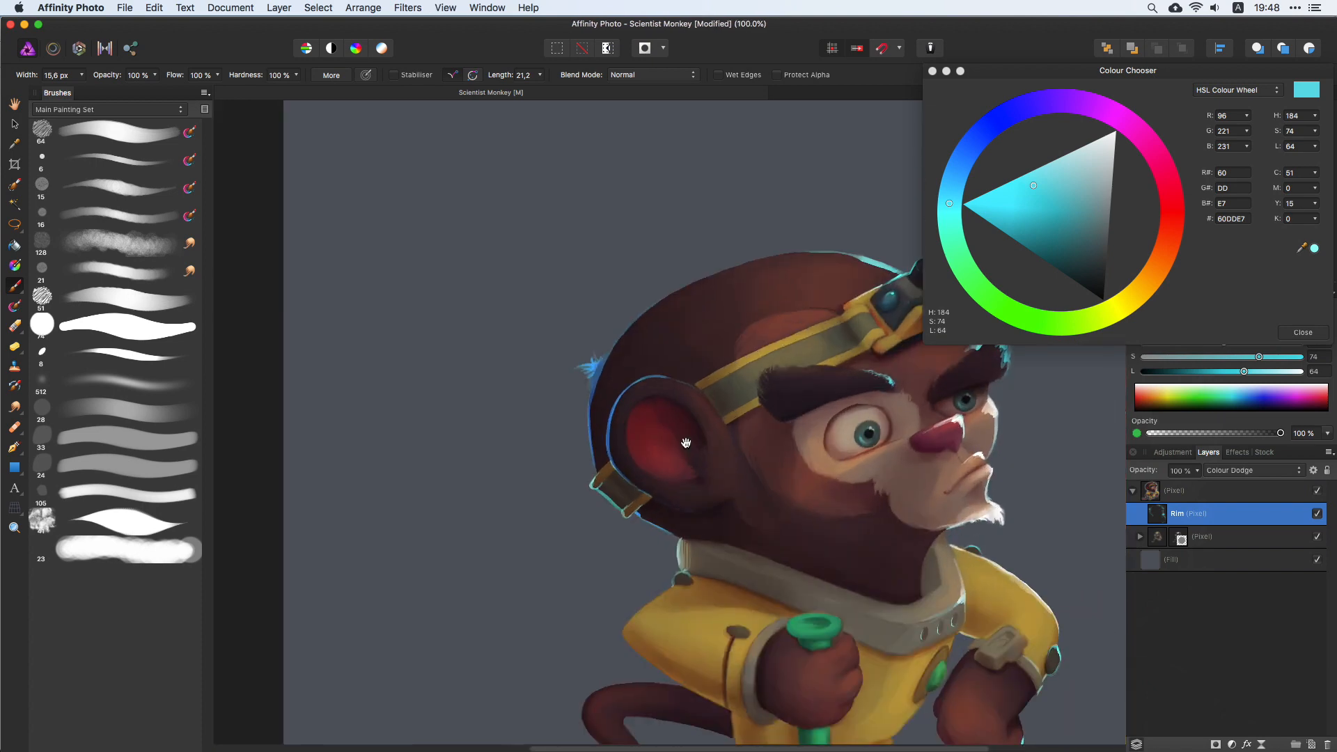
{"action": "left_click_drag", "start_coordinate": [685, 442], "coordinate": [617, 368]}
{"action": "key", "text": "super+plus"}
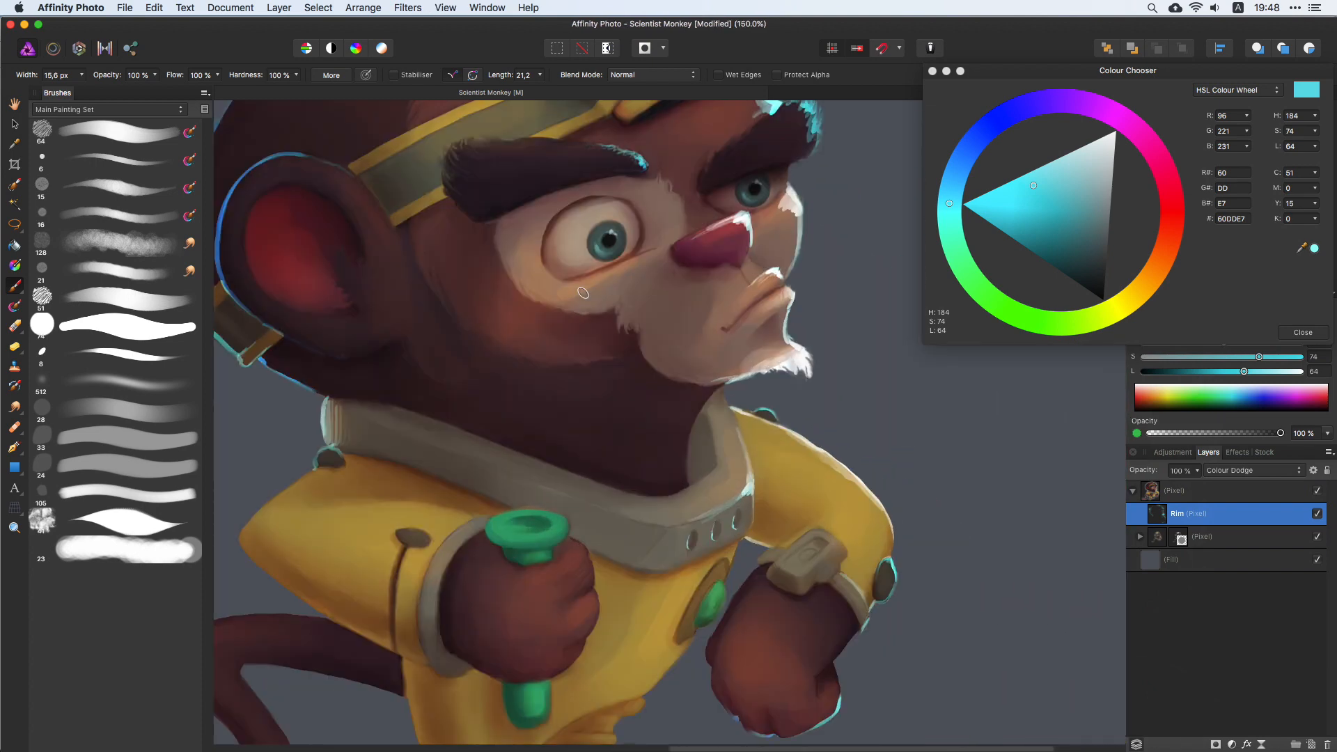
{"action": "left_click_drag", "start_coordinate": [484, 326], "coordinate": [666, 241]}
{"action": "mouse_move", "coordinate": [483, 378]}
{"action": "left_mouse_down"}
{"action": "mouse_move", "coordinate": [547, 376]}
{"action": "mouse_move", "coordinate": [445, 418]}
{"action": "mouse_move", "coordinate": [423, 451]}
{"action": "mouse_move", "coordinate": [544, 553]}
{"action": "left_mouse_up"}
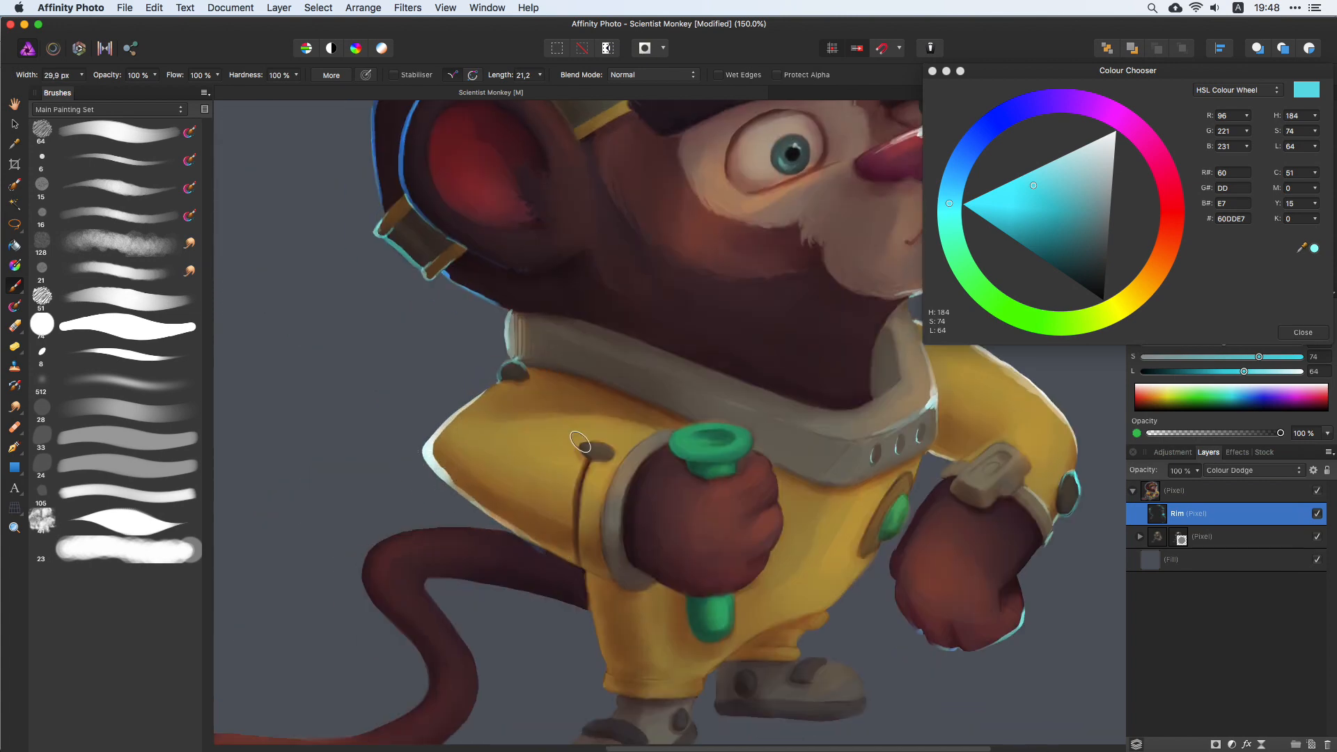
Step: Paint the rim light on the near sleeve's button and on both ends of the green handle, undoing unwanted strokes
{"action": "left_click_drag", "start_coordinate": [579, 440], "coordinate": [522, 426]}
{"action": "left_click_drag", "start_coordinate": [652, 435], "coordinate": [652, 354]}
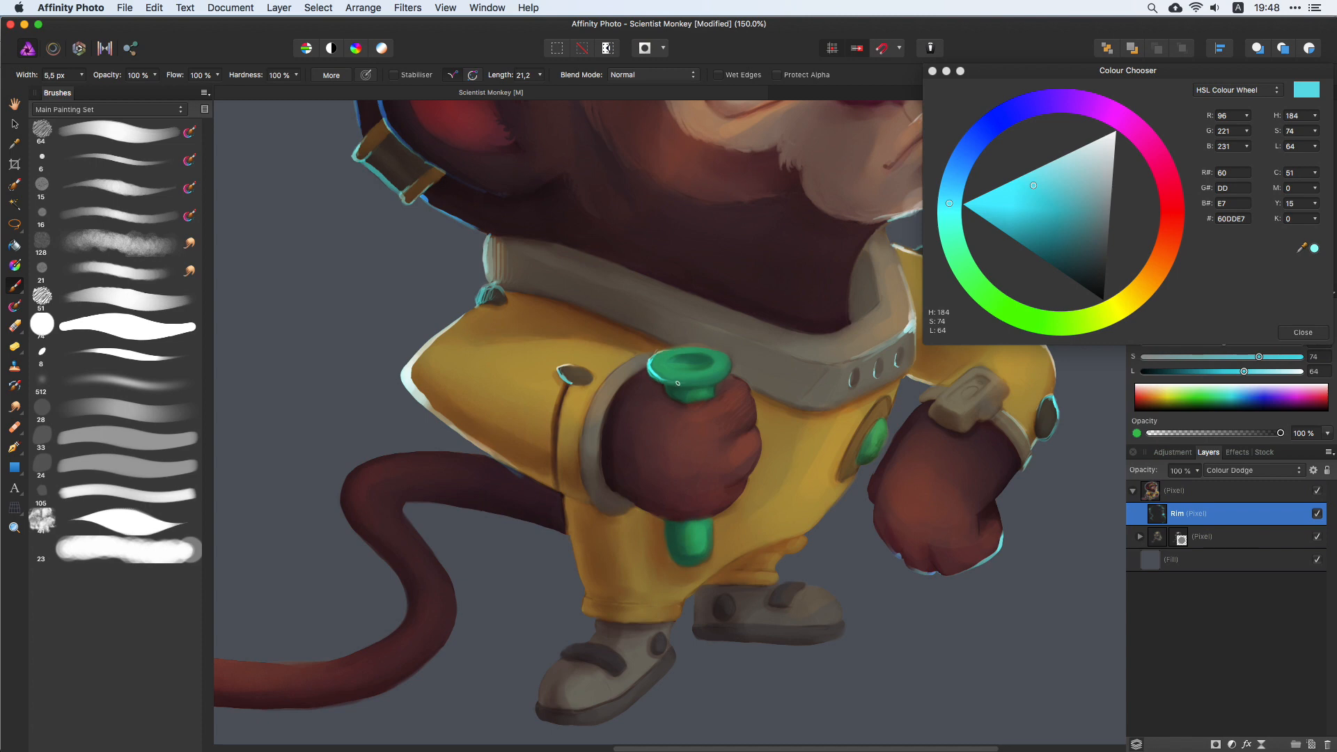
{"action": "key", "text": "super+z"}
{"action": "key", "text": "super+z"}
{"action": "left_click_drag", "start_coordinate": [774, 324], "coordinate": [771, 186]}
{"action": "mouse_move", "coordinate": [666, 420]}
{"action": "left_mouse_down"}
{"action": "mouse_move", "coordinate": [707, 381]}
{"action": "mouse_move", "coordinate": [708, 404]}
{"action": "mouse_move", "coordinate": [683, 420]}
{"action": "mouse_move", "coordinate": [703, 418]}
{"action": "mouse_move", "coordinate": [719, 356]}
{"action": "mouse_move", "coordinate": [687, 425]}
{"action": "left_mouse_up"}
{"action": "key", "text": "super+z"}
{"action": "key", "text": "super+z"}
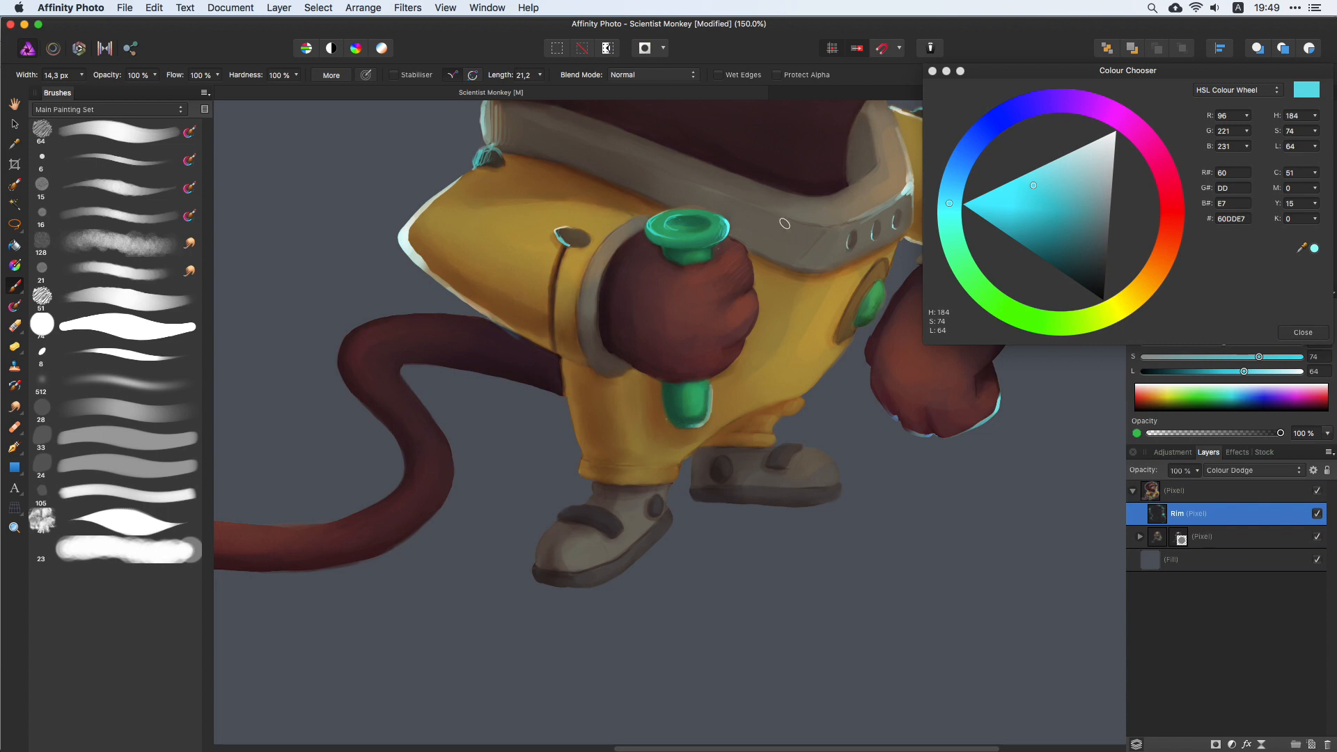
Step: Paint the rim light down the near trouser leg, its hem and the near shoe with the 14.3 px brush
{"action": "left_click_drag", "start_coordinate": [784, 223], "coordinate": [760, 304]}
{"action": "mouse_move", "coordinate": [541, 476]}
{"action": "left_mouse_down"}
{"action": "mouse_move", "coordinate": [564, 553]}
{"action": "mouse_move", "coordinate": [626, 444]}
{"action": "mouse_move", "coordinate": [588, 472]}
{"action": "mouse_move", "coordinate": [569, 534]}
{"action": "left_mouse_up"}
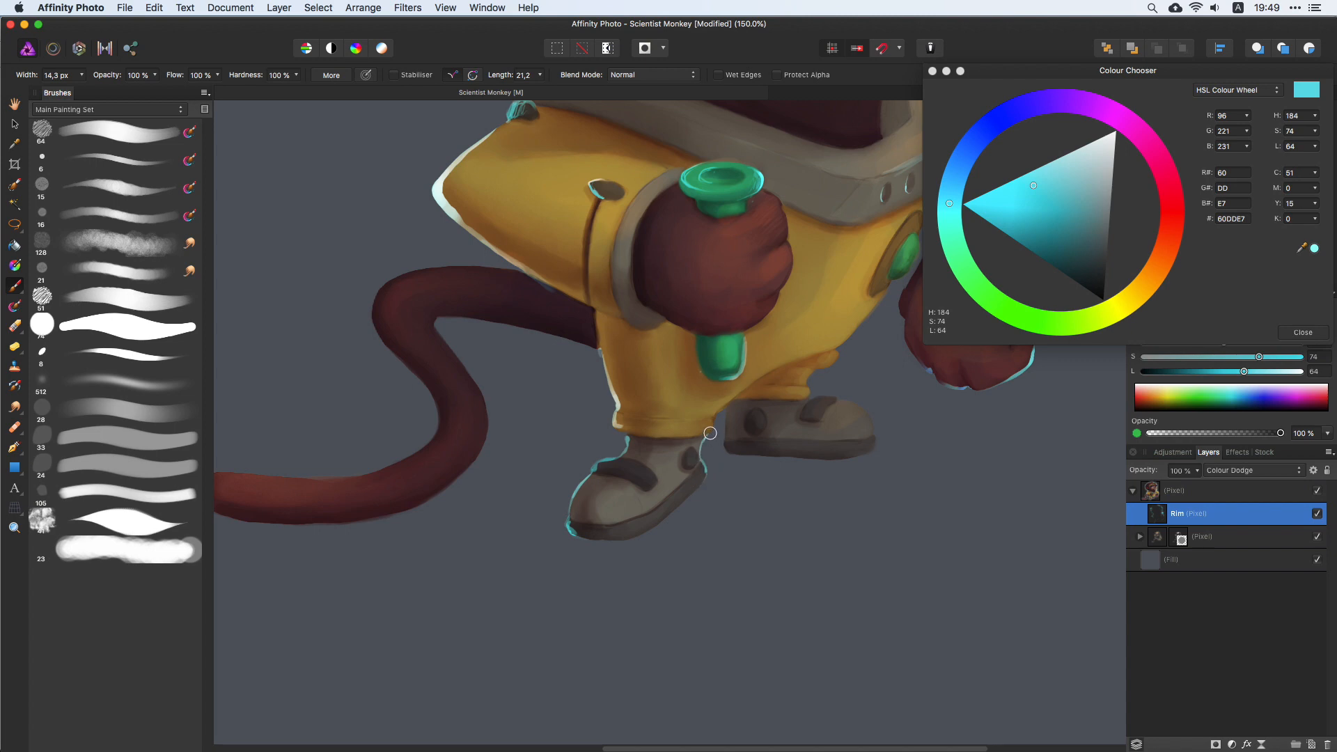
{"action": "left_click_drag", "start_coordinate": [698, 421], "coordinate": [712, 426]}
Step: Paint the rim light along the suit's crotch, the inner far leg and the top of the far shoe
{"action": "mouse_move", "coordinate": [724, 410]}
{"action": "left_mouse_down"}
{"action": "mouse_move", "coordinate": [749, 378]}
{"action": "mouse_move", "coordinate": [713, 413]}
{"action": "mouse_move", "coordinate": [780, 362]}
{"action": "left_mouse_up"}
{"action": "key", "text": "super+z"}
{"action": "left_click_drag", "start_coordinate": [724, 415], "coordinate": [727, 454]}
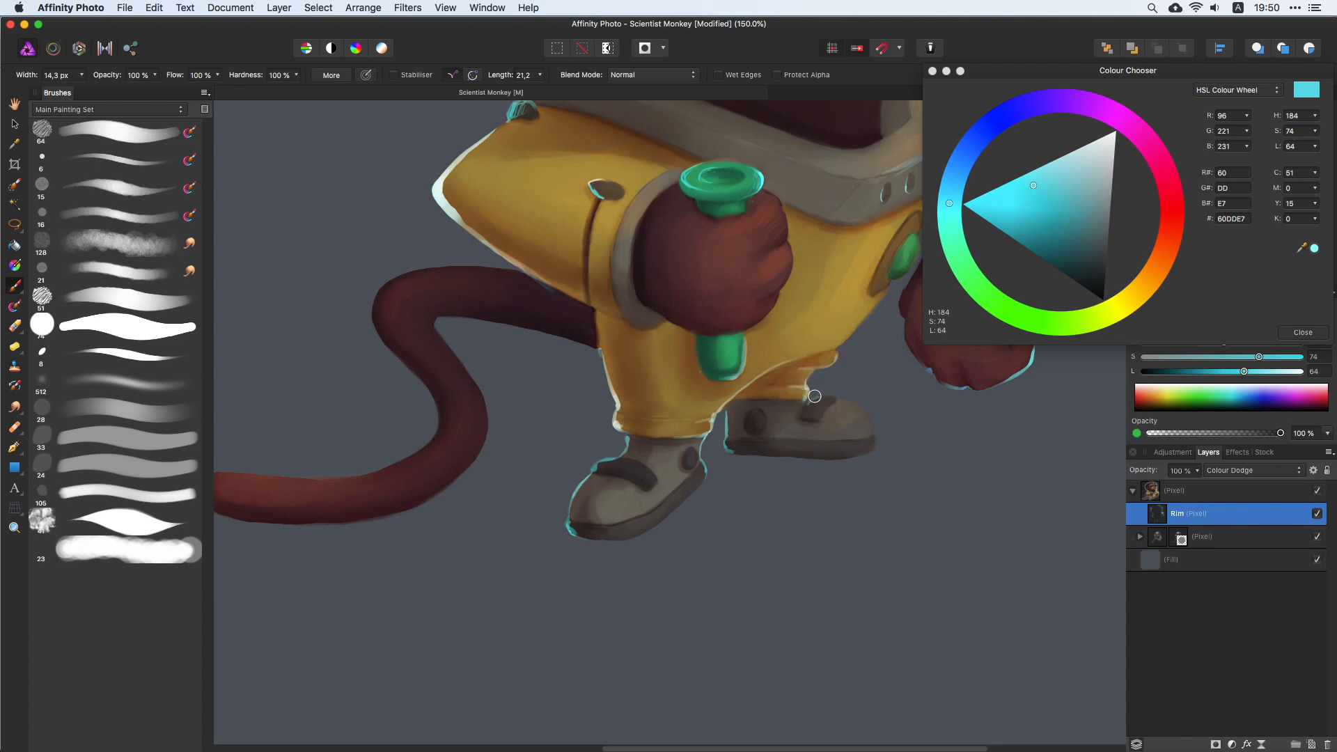
{"action": "mouse_move", "coordinate": [815, 396]}
{"action": "left_mouse_down"}
{"action": "mouse_move", "coordinate": [857, 404]}
{"action": "mouse_move", "coordinate": [884, 438]}
{"action": "mouse_move", "coordinate": [875, 446]}
{"action": "mouse_move", "coordinate": [841, 402]}
{"action": "left_mouse_up"}
Step: Paint the rim light up the torso's far edge to the green button, undoing the last unwanted stroke
{"action": "scroll", "coordinate": [800, 452], "scroll_direction": "up", "scroll_amount": 10}
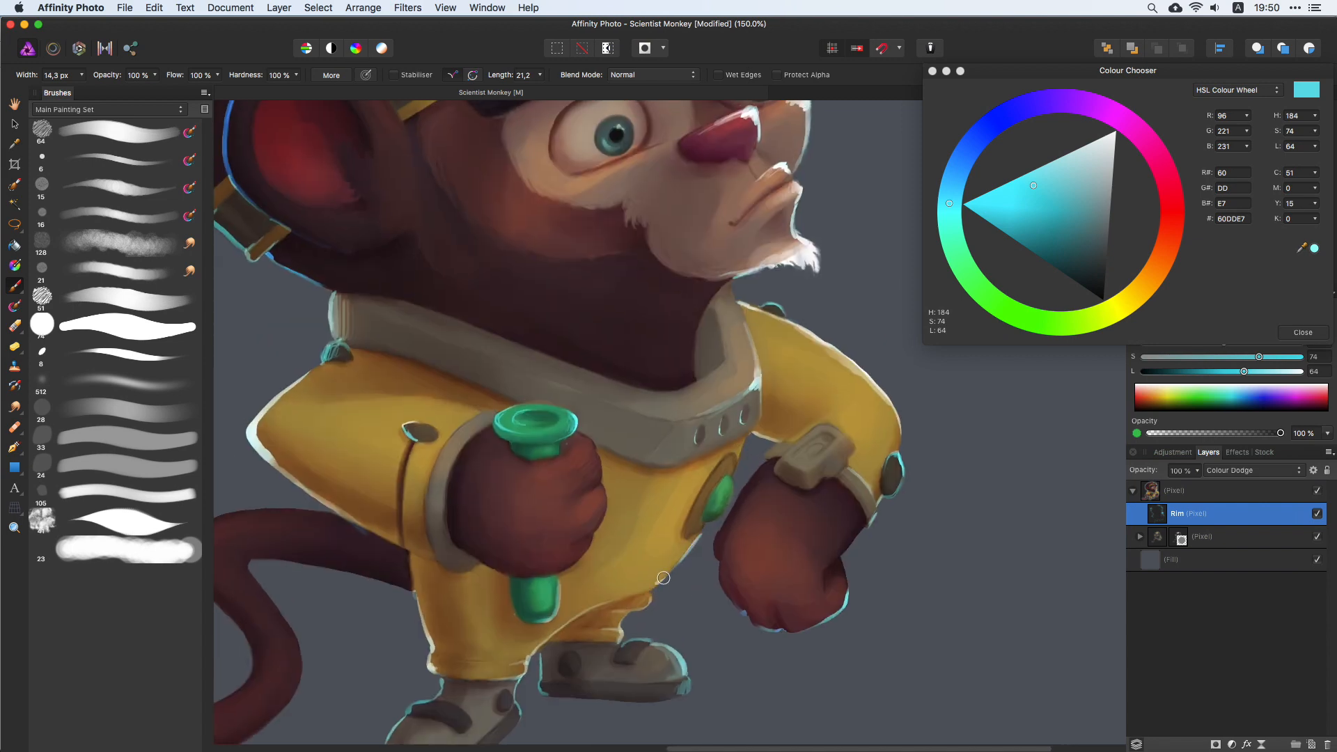
{"action": "mouse_move", "coordinate": [705, 518]}
{"action": "left_mouse_down"}
{"action": "mouse_move", "coordinate": [756, 468]}
{"action": "mouse_move", "coordinate": [730, 491]}
{"action": "mouse_move", "coordinate": [728, 480]}
{"action": "mouse_move", "coordinate": [715, 519]}
{"action": "mouse_move", "coordinate": [745, 455]}
{"action": "mouse_move", "coordinate": [732, 470]}
{"action": "mouse_move", "coordinate": [727, 453]}
{"action": "mouse_move", "coordinate": [734, 474]}
{"action": "mouse_move", "coordinate": [754, 402]}
{"action": "mouse_move", "coordinate": [739, 460]}
{"action": "mouse_move", "coordinate": [764, 406]}
{"action": "mouse_move", "coordinate": [755, 379]}
{"action": "mouse_move", "coordinate": [800, 303]}
{"action": "mouse_move", "coordinate": [746, 435]}
{"action": "left_mouse_up"}
{"action": "key", "text": "super+z"}
{"action": "key", "text": "super+0"}
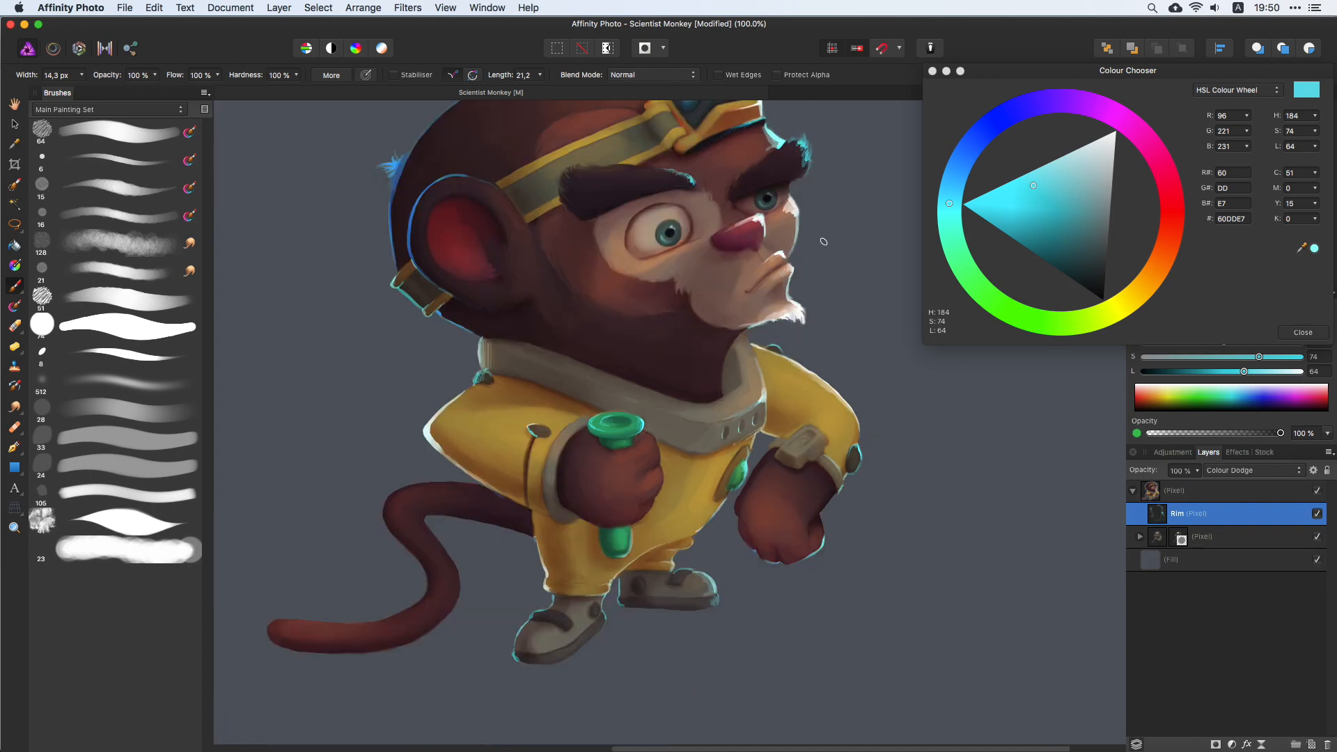
Step: Touch up the rim light under the far sleeve beside the wrist device
{"action": "key", "text": "super+plus"}
{"action": "key", "text": "super+plus"}
{"action": "key", "text": "super+plus"}
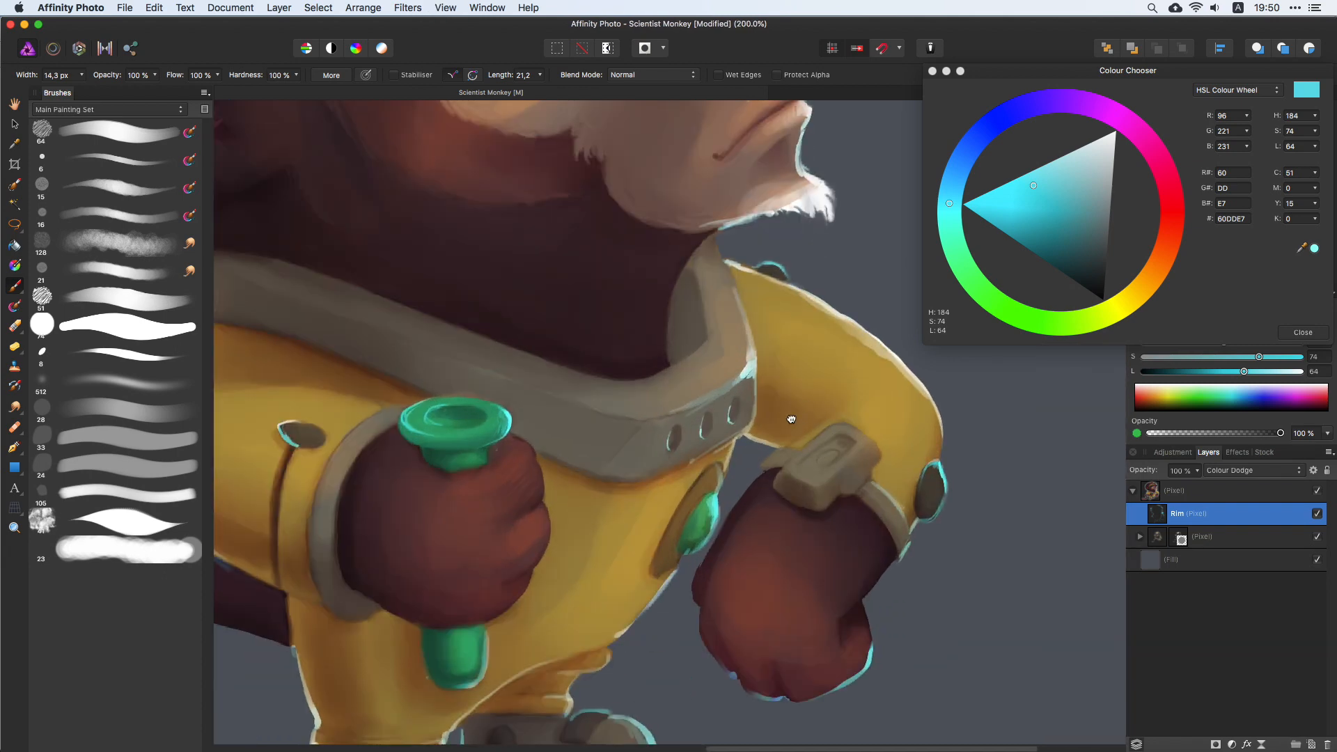
{"action": "left_click_drag", "start_coordinate": [790, 418], "coordinate": [652, 427]}
{"action": "left_click_drag", "start_coordinate": [620, 482], "coordinate": [630, 467]}
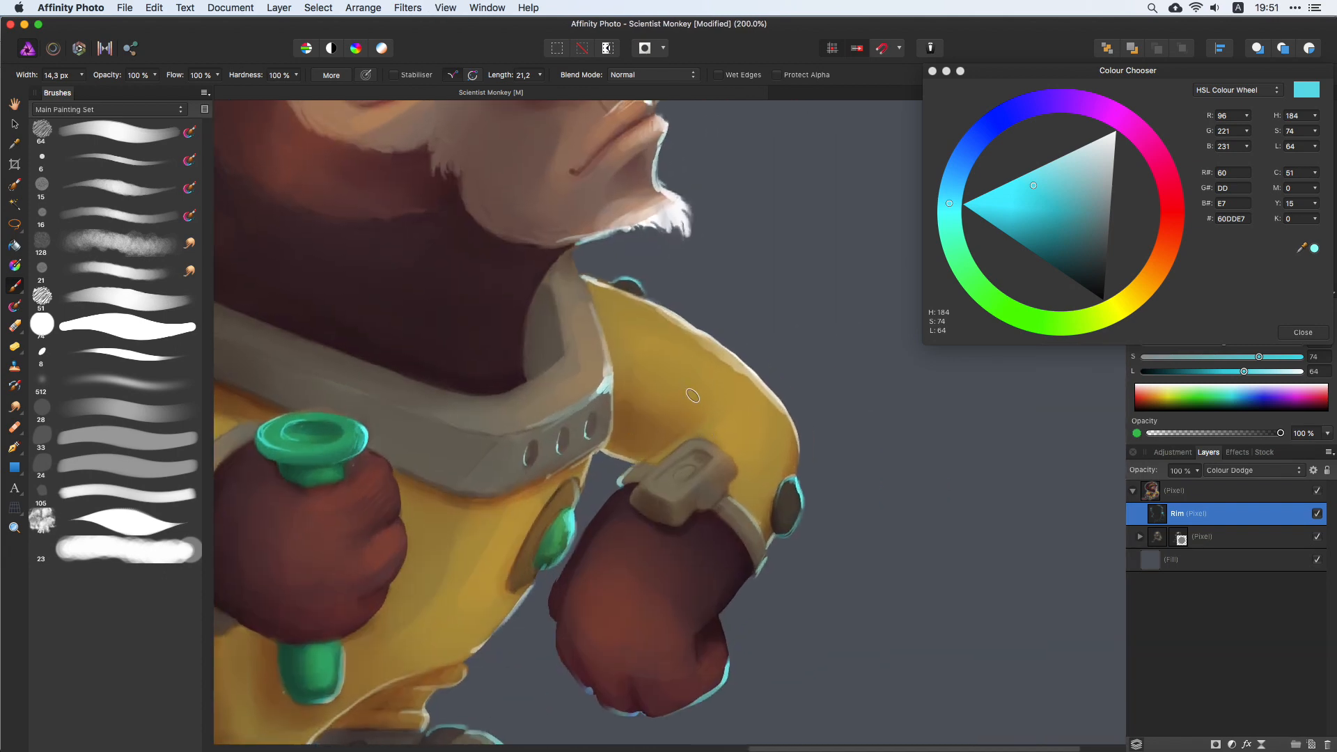
Step: Smudge the rim light under the chin into the fur with a 42.6 px Smudge brush at 22% strength
{"action": "scroll", "coordinate": [646, 278], "scroll_direction": "up", "scroll_amount": 5}
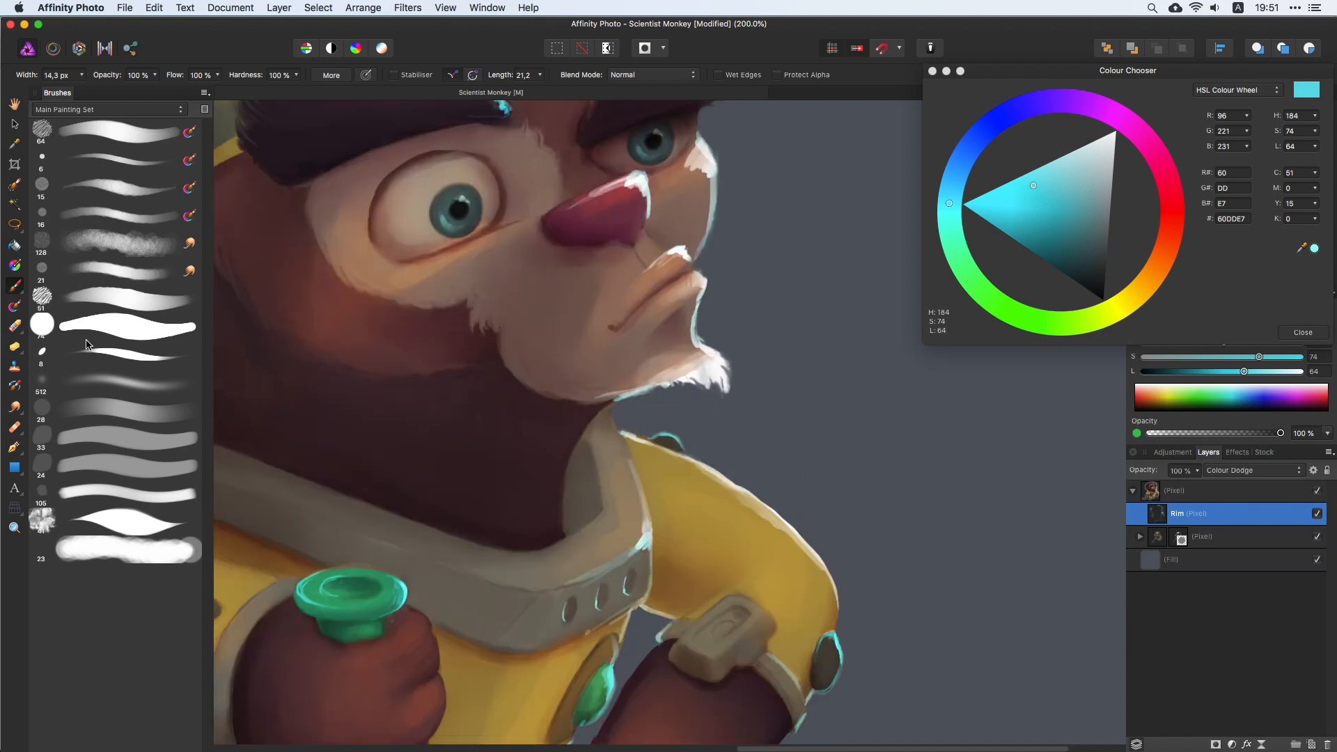
{"action": "left_click", "coordinate": [161, 278]}
{"action": "left_click", "coordinate": [264, 74]}
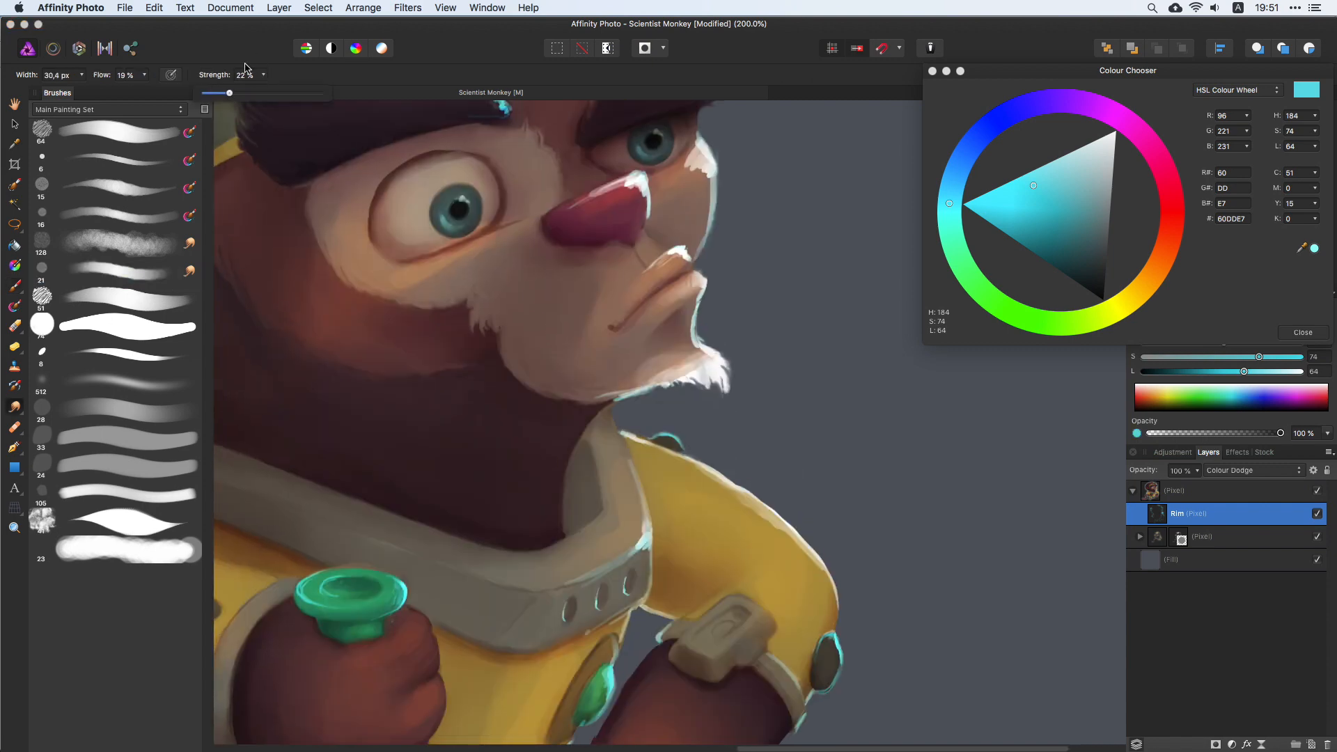
{"action": "key", "text": "bracketright"}
{"action": "mouse_move", "coordinate": [644, 365]}
{"action": "left_mouse_down"}
{"action": "mouse_move", "coordinate": [703, 358]}
{"action": "mouse_move", "coordinate": [619, 376]}
{"action": "left_mouse_up"}
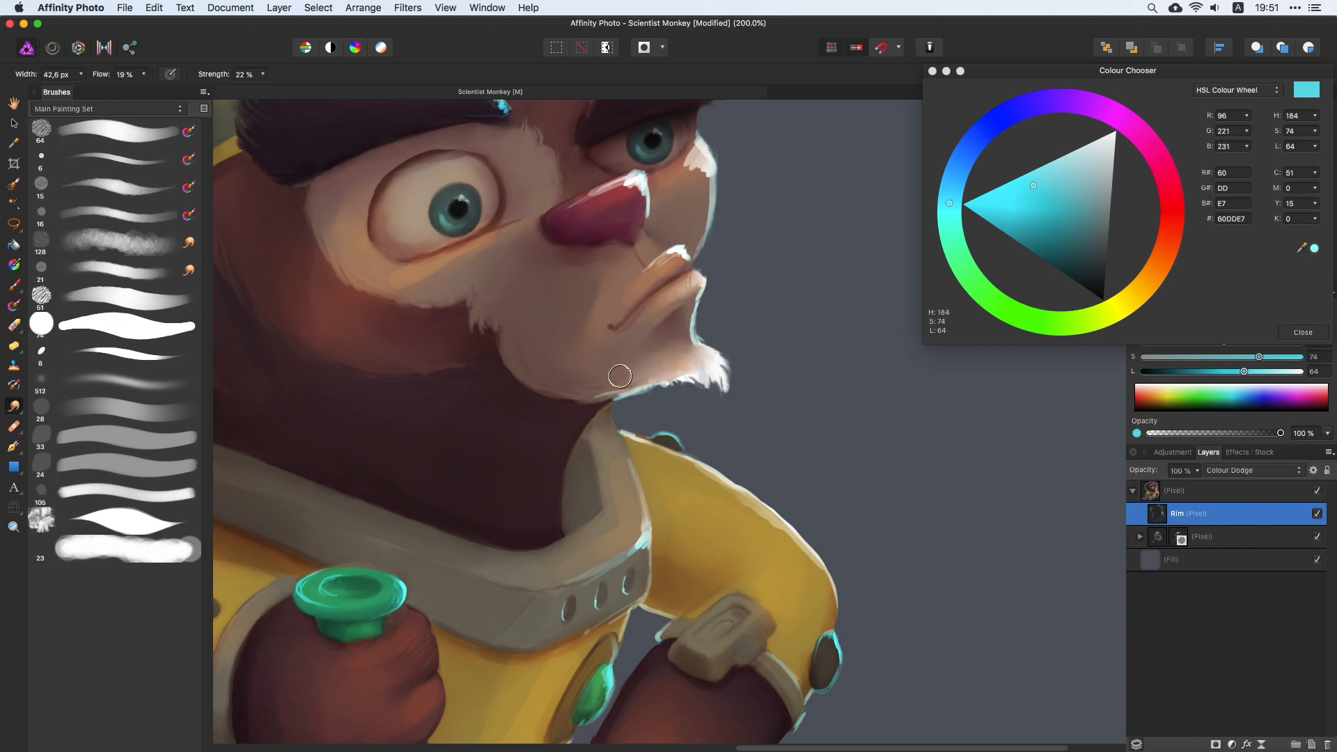
Step: Smudge the rim light on the far cheek below the eye with the brush at 27.3 px
{"action": "key", "text": "bracketleft"}
{"action": "key", "text": "bracketleft"}
{"action": "key", "text": "bracketleft"}
{"action": "scroll", "coordinate": [668, 379], "scroll_direction": "up", "scroll_amount": 5}
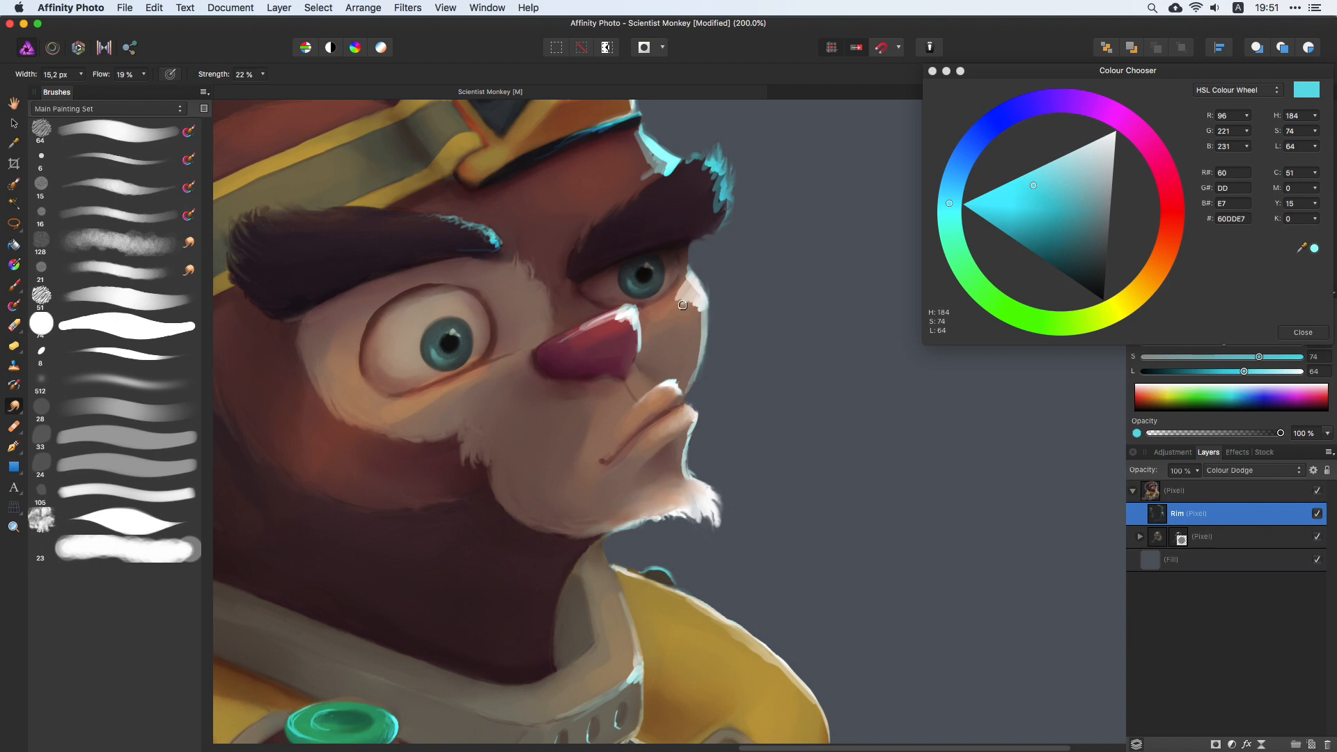
{"action": "key", "text": "bracketright"}
{"action": "mouse_move", "coordinate": [682, 305]}
{"action": "left_mouse_down"}
{"action": "mouse_move", "coordinate": [694, 342]}
{"action": "mouse_move", "coordinate": [693, 315]}
{"action": "mouse_move", "coordinate": [691, 340]}
{"action": "mouse_move", "coordinate": [687, 312]}
{"action": "left_mouse_up"}
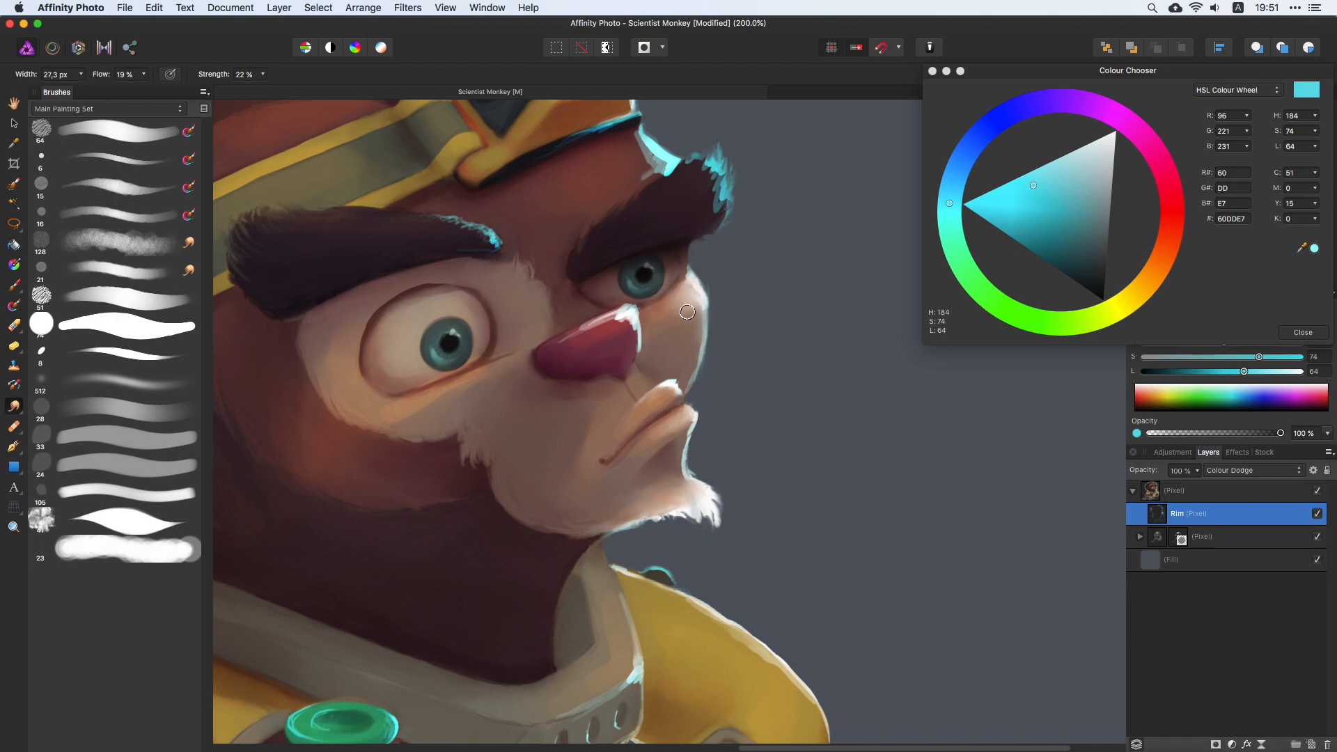
Step: Smudge the rim light on the tip of the nose with the brush enlarged to 35 px
{"action": "key", "text": "bracketleft"}
{"action": "scroll", "coordinate": [691, 376], "scroll_direction": "up", "scroll_amount": 3}
{"action": "key", "text": "bracketright"}
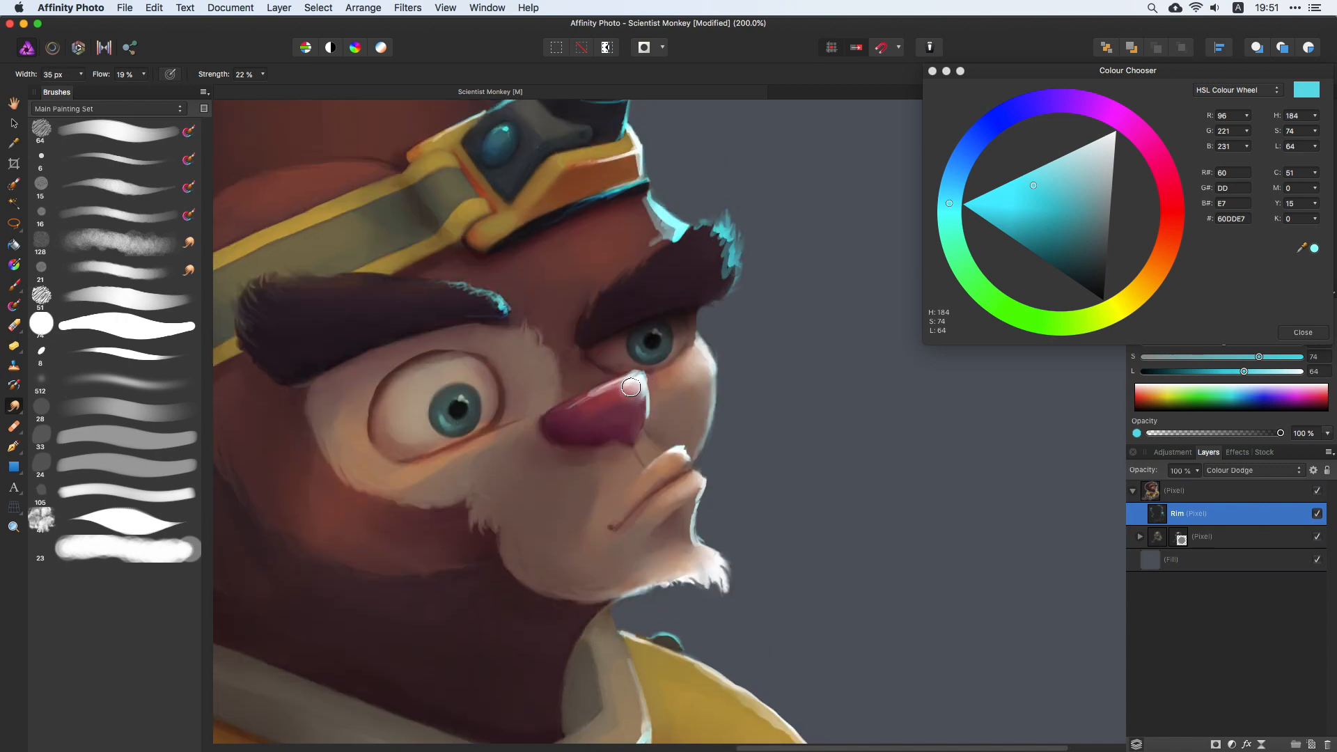
{"action": "mouse_move", "coordinate": [631, 388]}
{"action": "left_mouse_down"}
{"action": "mouse_move", "coordinate": [606, 451]}
{"action": "mouse_move", "coordinate": [634, 390]}
{"action": "left_mouse_up"}
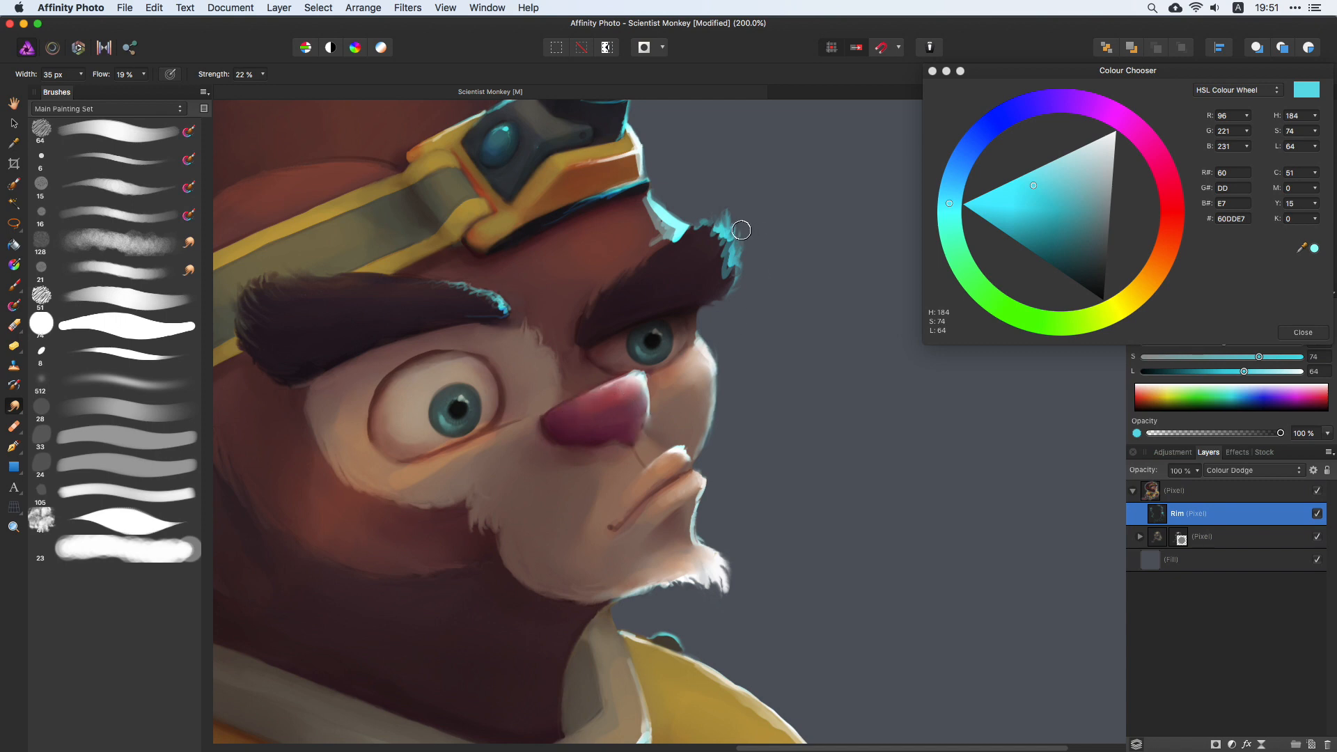
Step: Erase the excess rim light along the nose's far edge with a reduced Erase brush
{"action": "key", "text": "e"}
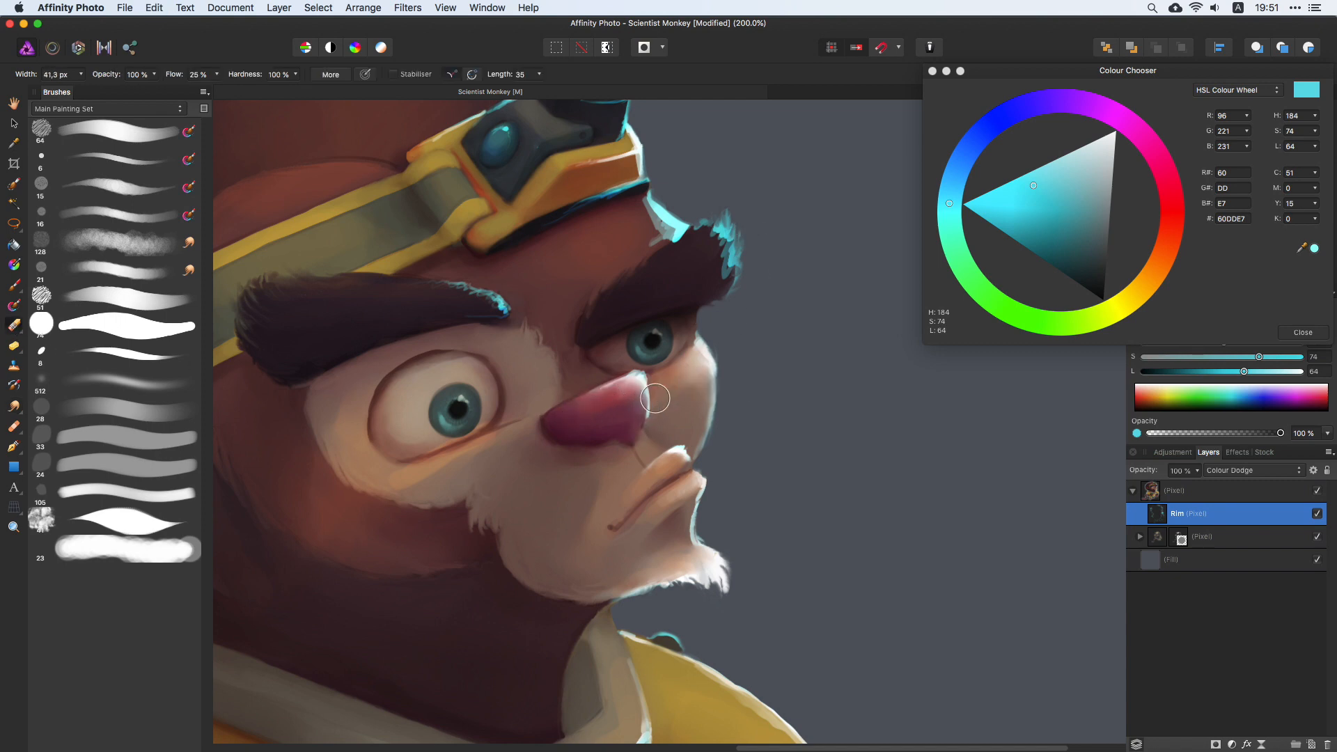
{"action": "key", "text": "bracketleft"}
{"action": "key", "text": "bracketleft"}
{"action": "key", "text": "bracketleft"}
{"action": "key", "text": "bracketleft"}
{"action": "key", "text": "bracketleft"}
{"action": "left_click_drag", "start_coordinate": [645, 427], "coordinate": [646, 418]}
{"action": "key", "text": "bracketright"}
{"action": "key", "text": "bracketright"}
{"action": "key", "text": "bracketright"}
{"action": "key", "text": "bracketright"}
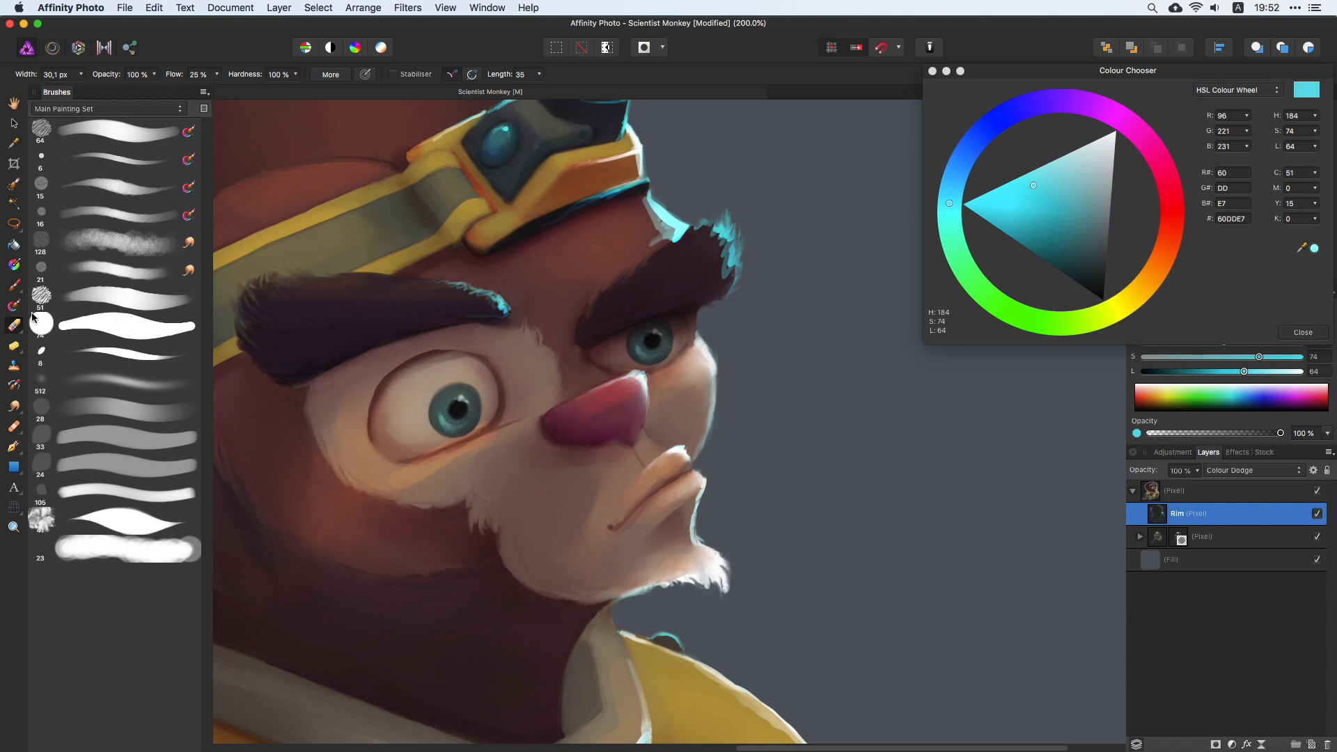
Step: Smudge the rim light on the far eyebrow and the forehead edge with a 20.9 px brush
{"action": "left_click", "coordinate": [14, 405]}
{"action": "scroll", "coordinate": [608, 253], "scroll_direction": "up", "scroll_amount": 3}
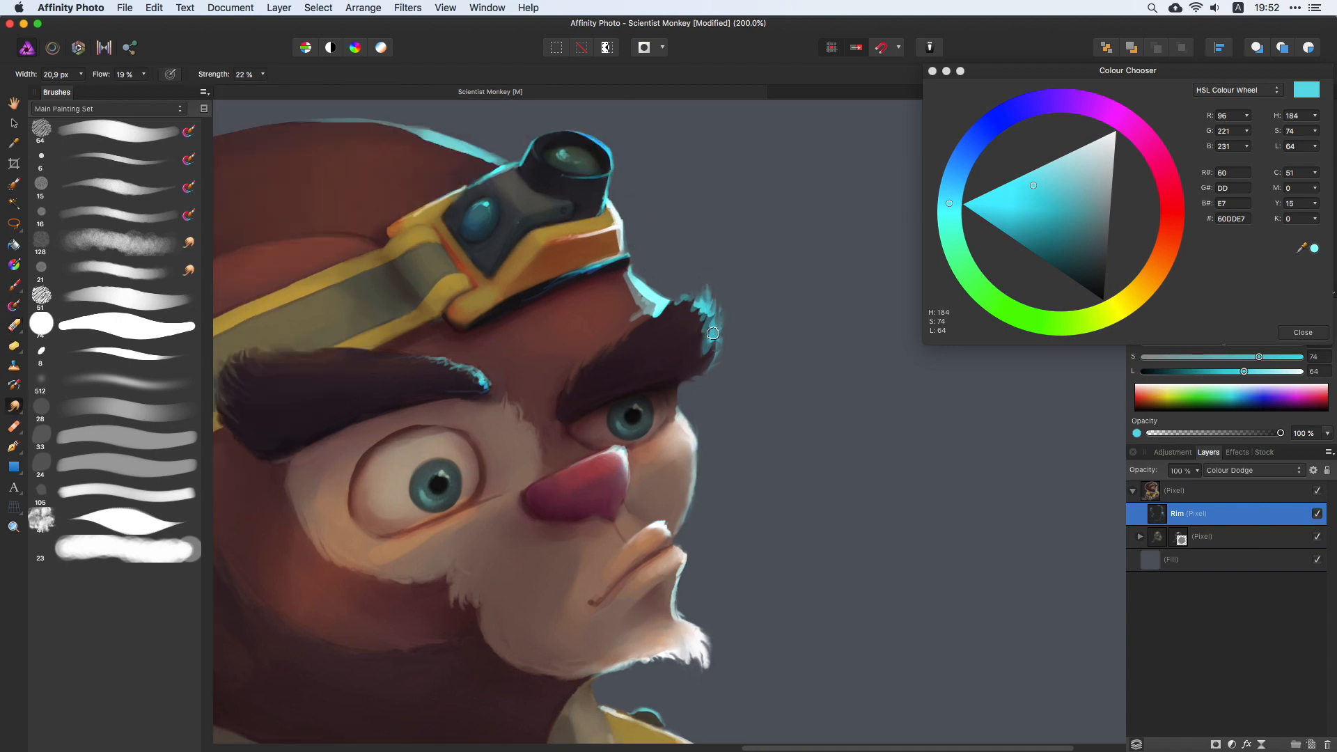
{"action": "mouse_move", "coordinate": [692, 320]}
{"action": "left_mouse_down"}
{"action": "mouse_move", "coordinate": [660, 311]}
{"action": "mouse_move", "coordinate": [687, 301]}
{"action": "mouse_move", "coordinate": [707, 369]}
{"action": "mouse_move", "coordinate": [721, 294]}
{"action": "left_mouse_up"}
{"action": "mouse_move", "coordinate": [713, 349]}
{"action": "left_mouse_down"}
{"action": "mouse_move", "coordinate": [719, 339]}
{"action": "mouse_move", "coordinate": [647, 317]}
{"action": "mouse_move", "coordinate": [625, 277]}
{"action": "left_mouse_up"}
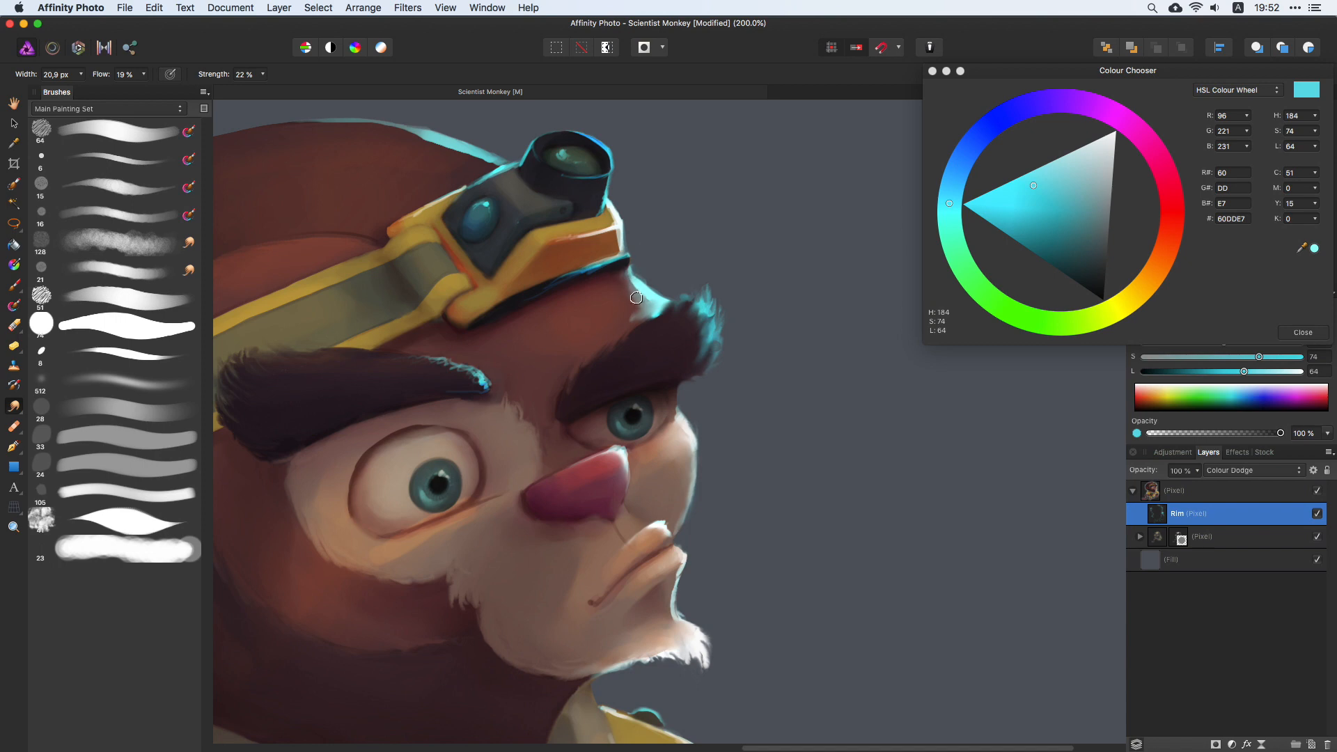
Step: Smudge the rim light at the inner end of the near eyebrow with an enlarged brush
{"action": "key", "text": "bracketright"}
{"action": "key", "text": "bracketleft"}
{"action": "key", "text": "bracketright"}
{"action": "key", "text": "bracketright"}
{"action": "mouse_move", "coordinate": [468, 371]}
{"action": "left_mouse_down"}
{"action": "mouse_move", "coordinate": [415, 365]}
{"action": "mouse_move", "coordinate": [465, 384]}
{"action": "left_mouse_up"}
Step: Erase the excess rim light from the inner end of the near eyebrow with a 43 px Erase brush
{"action": "scroll", "coordinate": [578, 261], "scroll_direction": "left", "scroll_amount": 5}
{"action": "scroll", "coordinate": [578, 261], "scroll_direction": "up", "scroll_amount": 1}
{"action": "left_click", "coordinate": [13, 326]}
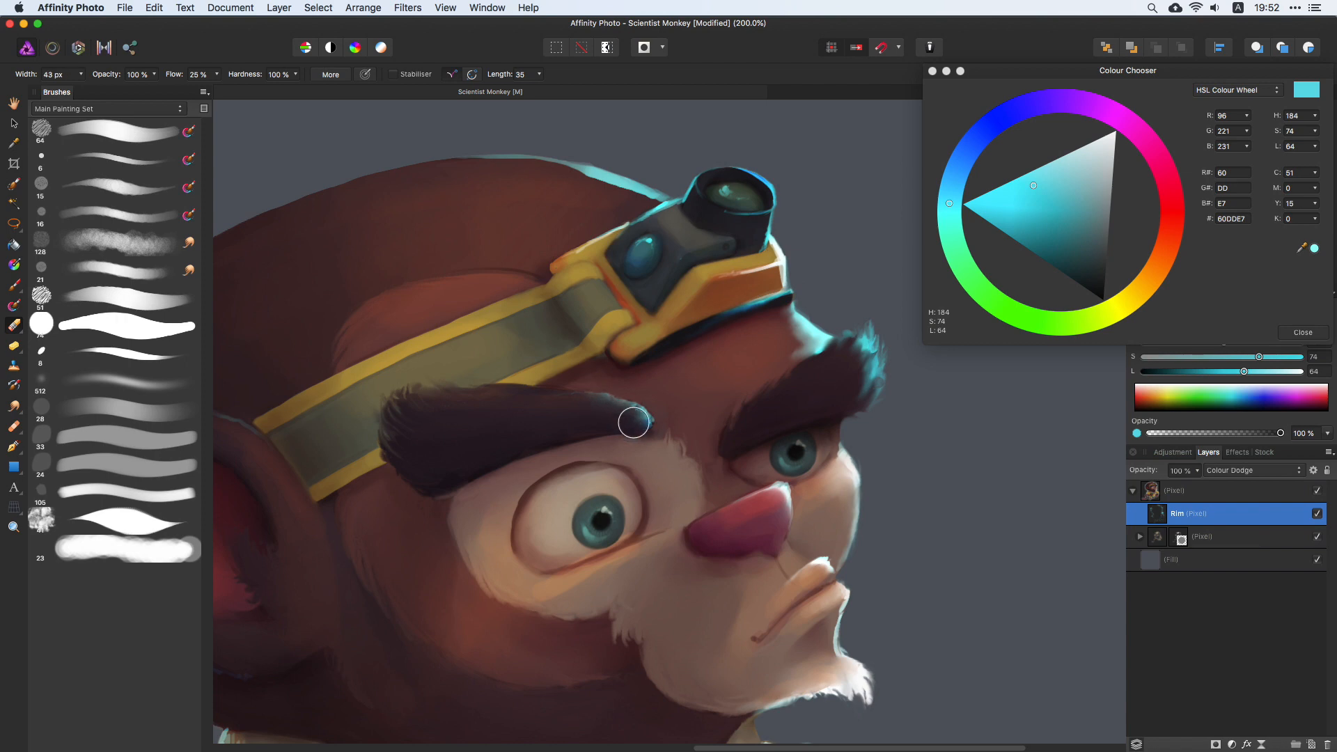
{"action": "left_click_drag", "start_coordinate": [657, 311], "coordinate": [642, 430]}
Step: Break up the inner edge of the forehead's rim light into short fur strokes below the goggles
{"action": "key", "text": "bracketright"}
{"action": "mouse_move", "coordinate": [774, 457]}
{"action": "left_mouse_down"}
{"action": "mouse_move", "coordinate": [714, 497]}
{"action": "mouse_move", "coordinate": [760, 434]}
{"action": "mouse_move", "coordinate": [802, 463]}
{"action": "mouse_move", "coordinate": [769, 427]}
{"action": "mouse_move", "coordinate": [781, 461]}
{"action": "mouse_move", "coordinate": [758, 448]}
{"action": "mouse_move", "coordinate": [772, 471]}
{"action": "mouse_move", "coordinate": [757, 446]}
{"action": "left_mouse_up"}
{"action": "key", "text": "b"}
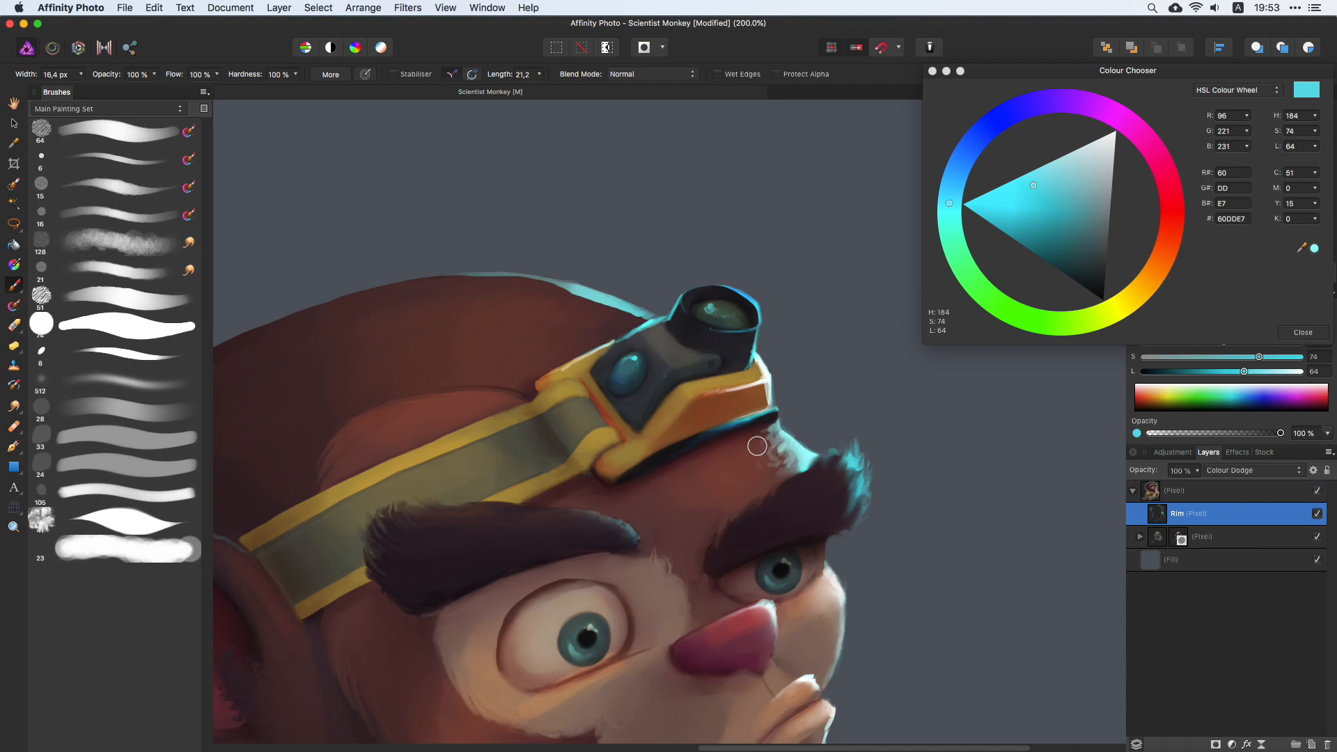
Step: Smudge the rim light on top of the head behind the goggles into short fur strokes
{"action": "left_click", "coordinate": [15, 385]}
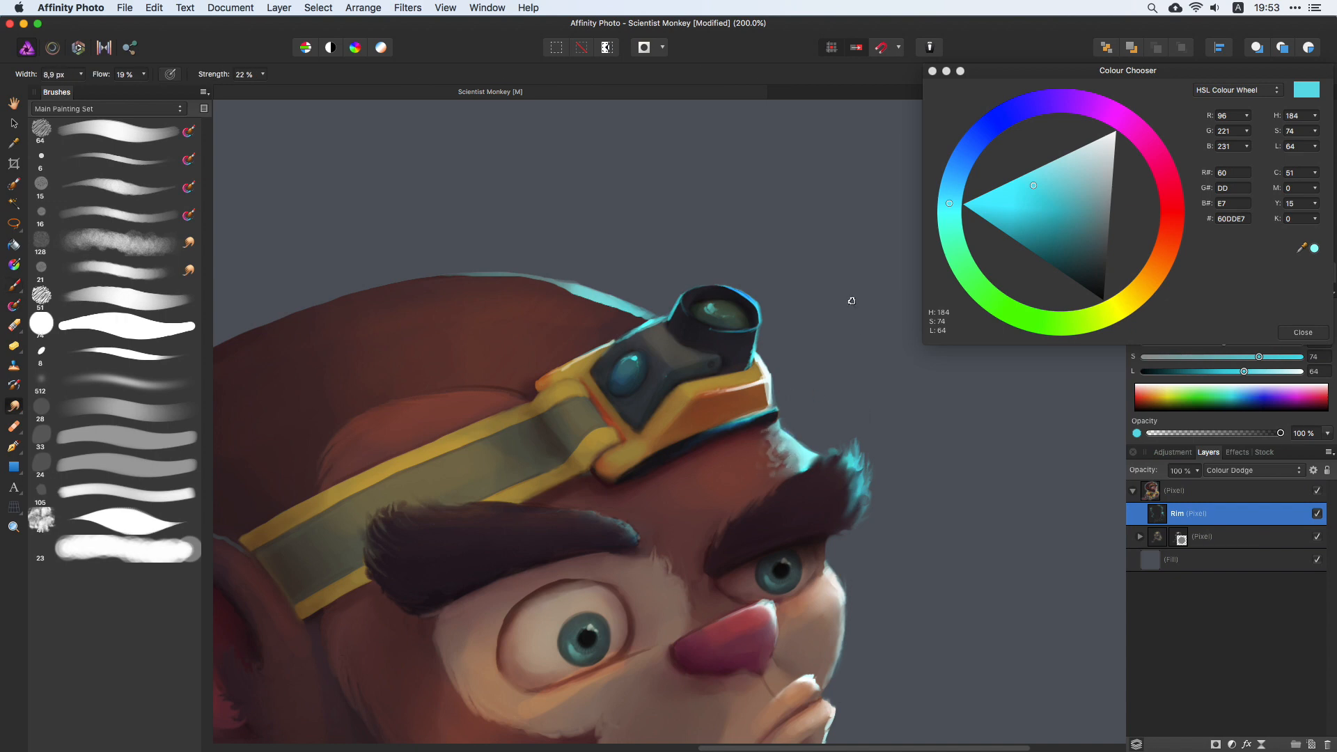
{"action": "scroll", "coordinate": [780, 341], "scroll_direction": "down", "scroll_amount": 3}
{"action": "scroll", "coordinate": [779, 341], "scroll_direction": "right", "scroll_amount": 4}
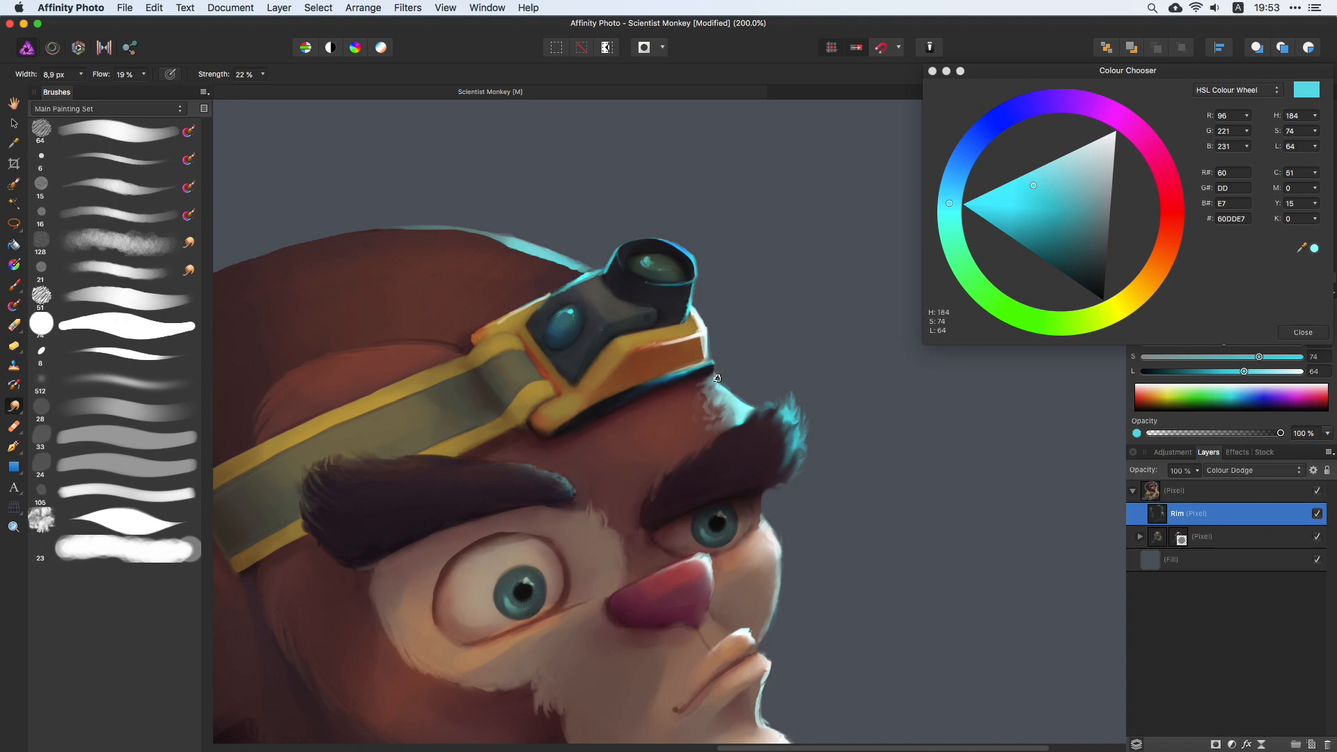
{"action": "left_click_drag", "start_coordinate": [533, 194], "coordinate": [617, 334]}
{"action": "key", "text": "]"}
{"action": "key", "text": "]"}
{"action": "mouse_move", "coordinate": [662, 410]}
{"action": "left_mouse_down"}
{"action": "mouse_move", "coordinate": [518, 374]}
{"action": "mouse_move", "coordinate": [651, 413]}
{"action": "mouse_move", "coordinate": [525, 368]}
{"action": "mouse_move", "coordinate": [676, 392]}
{"action": "mouse_move", "coordinate": [572, 355]}
{"action": "mouse_move", "coordinate": [579, 370]}
{"action": "mouse_move", "coordinate": [474, 363]}
{"action": "mouse_move", "coordinate": [576, 371]}
{"action": "mouse_move", "coordinate": [619, 414]}
{"action": "left_mouse_up"}
{"action": "key", "text": "]"}
{"action": "key", "text": "]"}
{"action": "key", "text": "]"}
{"action": "key", "text": "]"}
{"action": "key", "text": "]"}
{"action": "key", "text": "]"}
{"action": "key", "text": "]"}
Step: Touch up the rim light around the goggle lens with the paint brush and smudge it at the lens base
{"action": "key", "text": "b"}
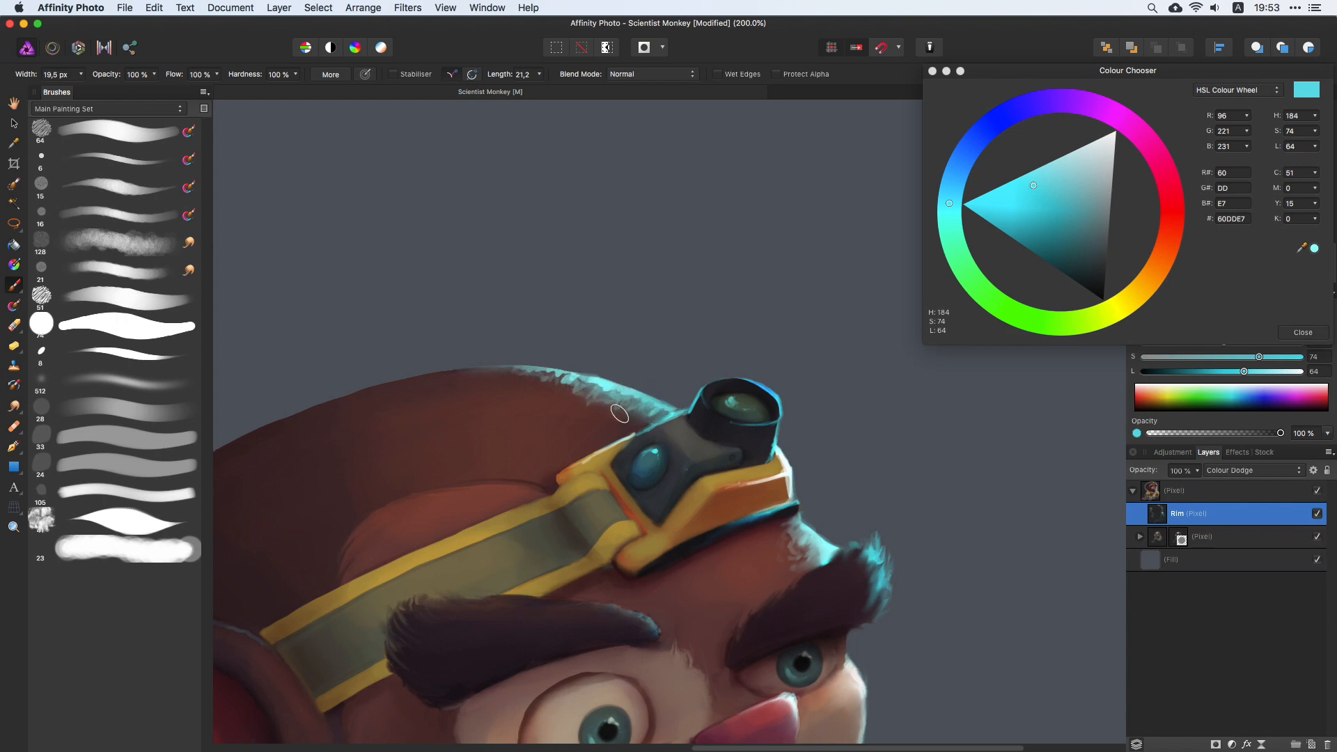
{"action": "left_click", "coordinate": [14, 406]}
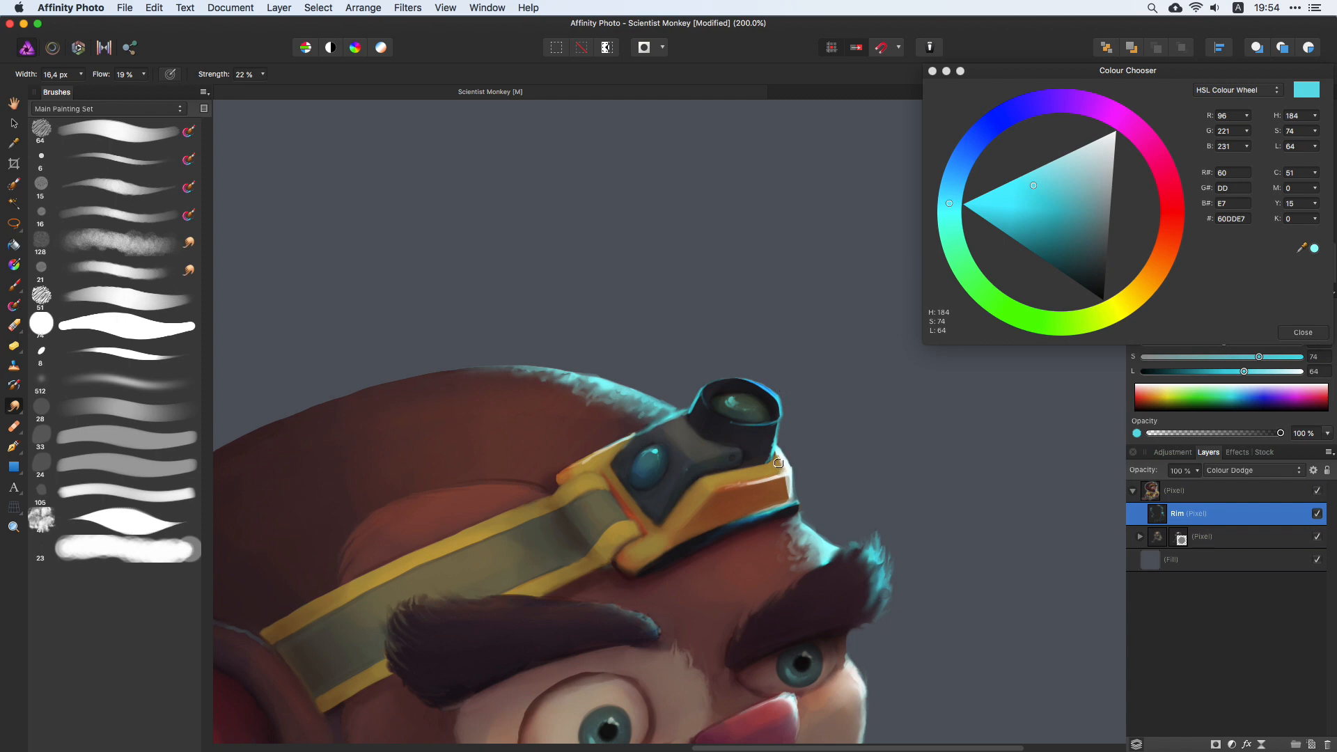
{"action": "left_click_drag", "start_coordinate": [770, 461], "coordinate": [779, 460]}
Step: Smudge the rim light around the near ear's outer contour, varying the brush size
{"action": "scroll", "coordinate": [836, 279], "scroll_direction": "down", "scroll_amount": 5}
{"action": "scroll", "coordinate": [836, 278], "scroll_direction": "right", "scroll_amount": 4}
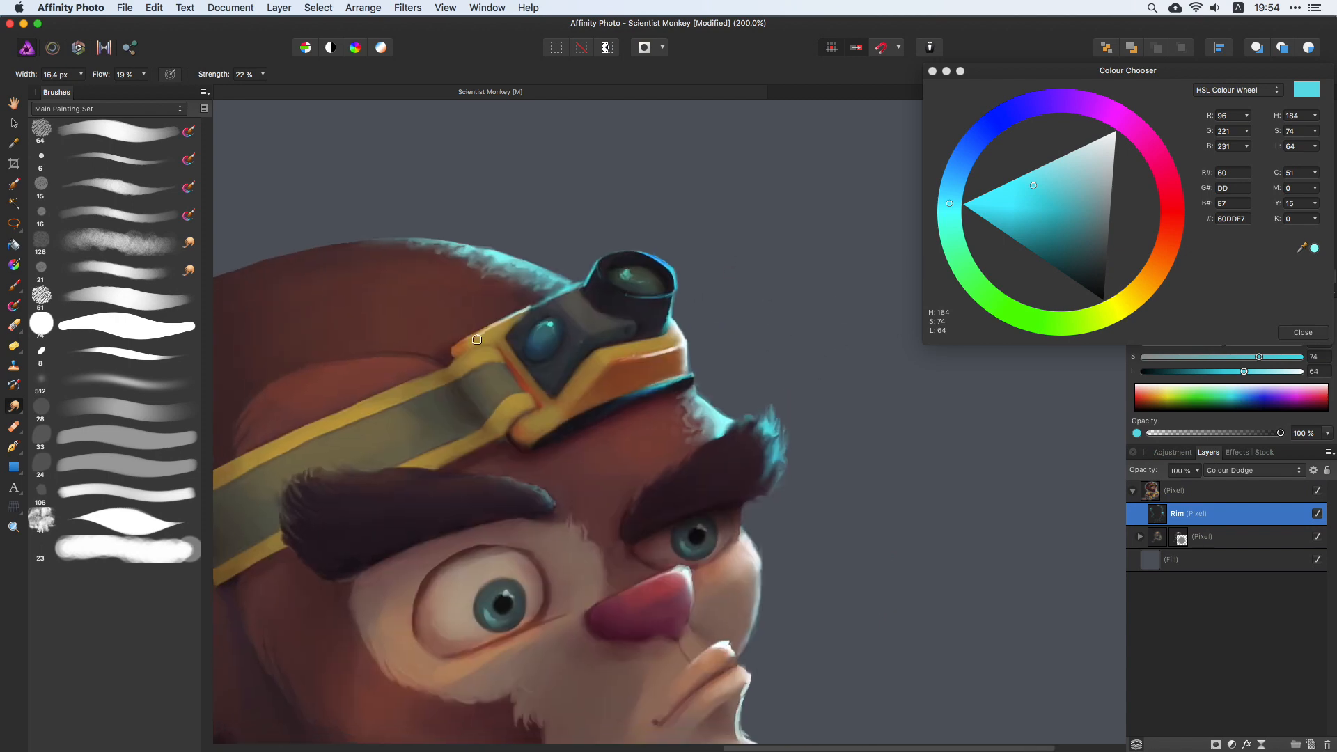
{"action": "mouse_move", "coordinate": [577, 576]}
{"action": "left_mouse_down"}
{"action": "mouse_move", "coordinate": [734, 304]}
{"action": "mouse_move", "coordinate": [982, 381]}
{"action": "left_mouse_up"}
{"action": "key", "text": "]"}
{"action": "key", "text": "]"}
{"action": "key", "text": "]"}
{"action": "key", "text": "]"}
{"action": "left_click_drag", "start_coordinate": [391, 424], "coordinate": [393, 410]}
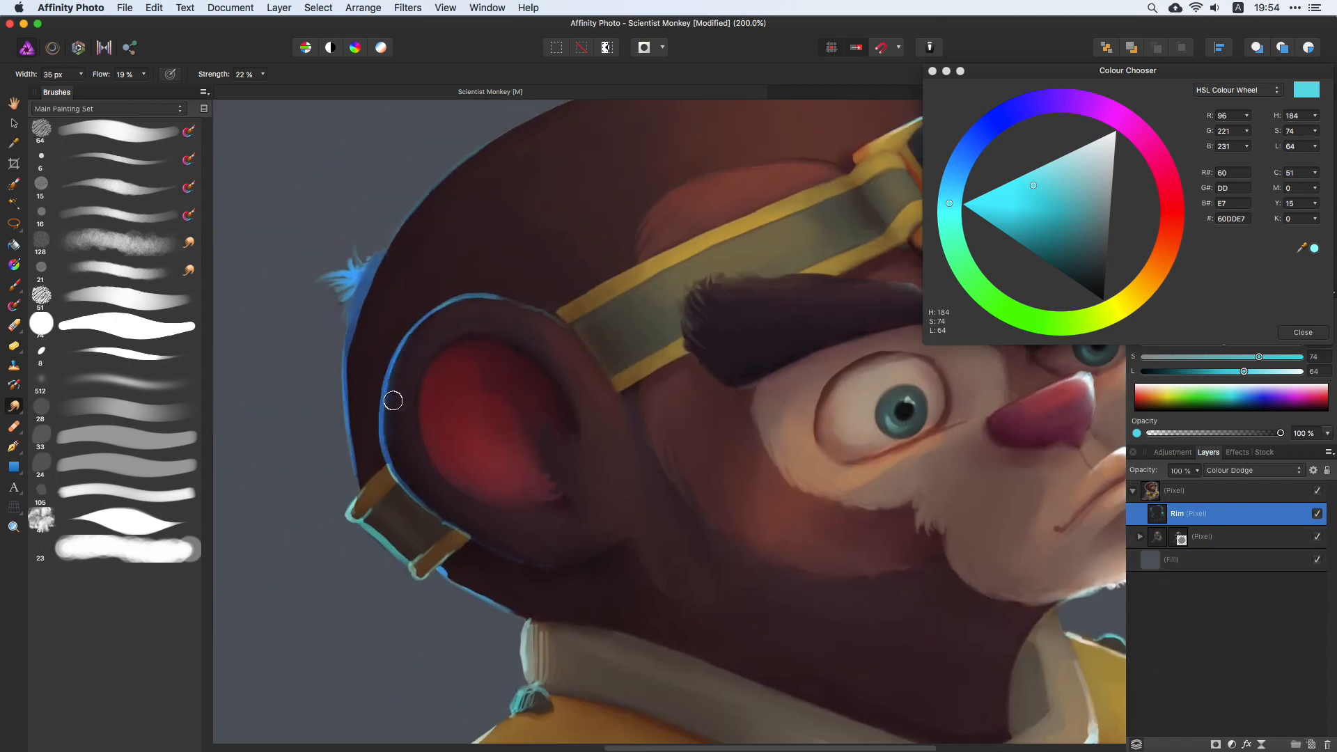
{"action": "key", "text": "bracketleft"}
{"action": "key", "text": "bracketleft"}
{"action": "key", "text": "bracketleft"}
{"action": "left_click_drag", "start_coordinate": [403, 354], "coordinate": [411, 342]}
Step: Smudge the rim light on the hair tuft and down the back of the head with a 31.1 px brush
{"action": "key", "text": "bracketright"}
{"action": "key", "text": "bracketright"}
{"action": "left_click_drag", "start_coordinate": [379, 278], "coordinate": [354, 376]}
{"action": "mouse_move", "coordinate": [424, 218]}
{"action": "left_mouse_down"}
{"action": "mouse_move", "coordinate": [548, 265]}
{"action": "mouse_move", "coordinate": [477, 437]}
{"action": "left_mouse_up"}
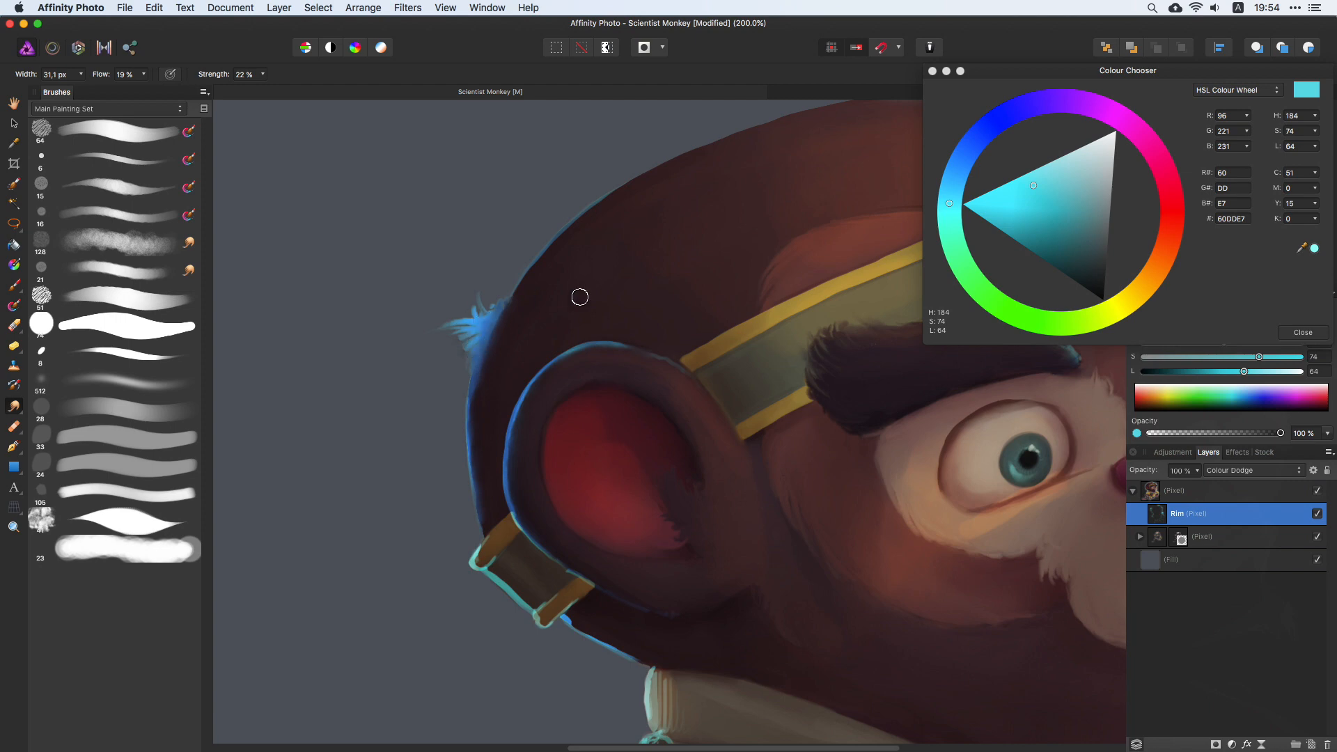
Step: Smudge the rim light along the rear strap's outer edge with the brush reduced to 17.5 px
{"action": "scroll", "coordinate": [578, 295], "scroll_direction": "down", "scroll_amount": 4}
{"action": "key", "text": "bracketleft"}
{"action": "key", "text": "bracketleft"}
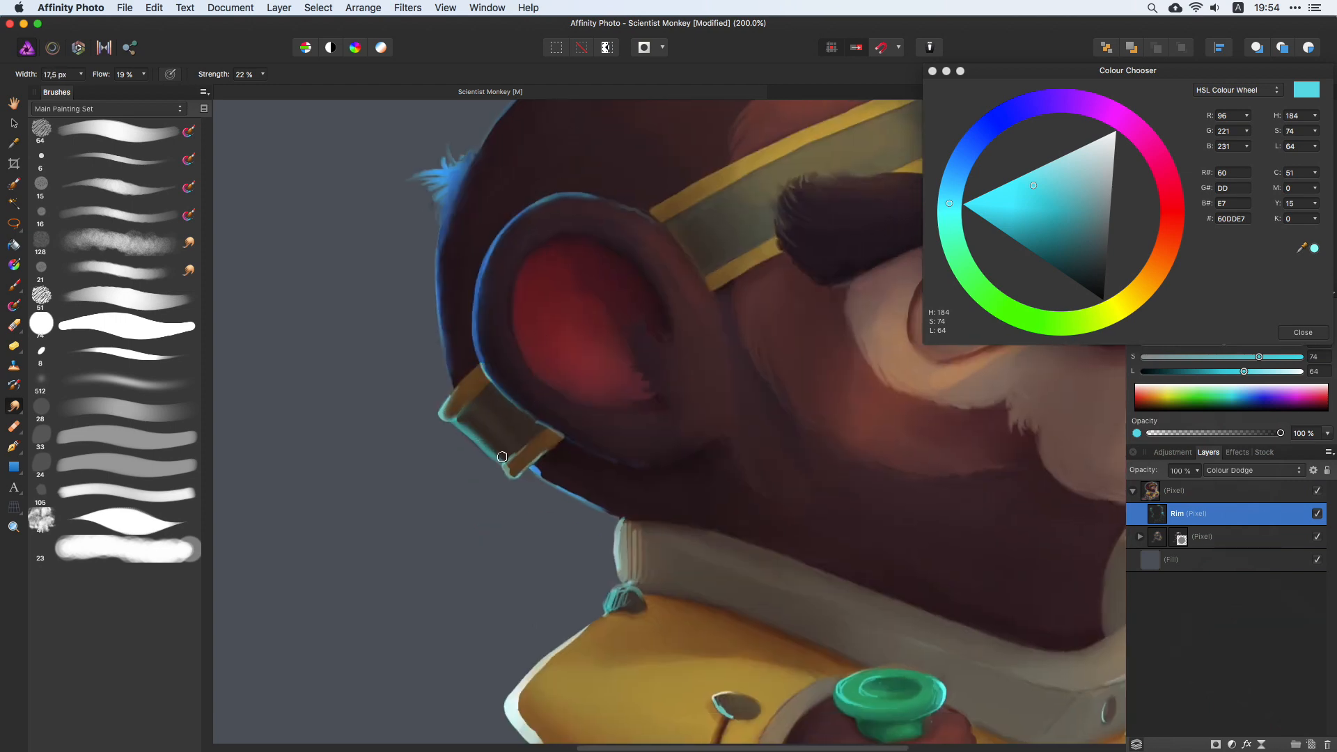
{"action": "mouse_move", "coordinate": [512, 472]}
{"action": "left_mouse_down"}
{"action": "mouse_move", "coordinate": [533, 442]}
{"action": "mouse_move", "coordinate": [453, 426]}
{"action": "mouse_move", "coordinate": [501, 467]}
{"action": "left_mouse_up"}
Step: Repaint brighter rim light on the rear strap's outer edge and corners with the 19.5 px paint brush
{"action": "left_click", "coordinate": [14, 285]}
{"action": "left_click_drag", "start_coordinate": [450, 423], "coordinate": [443, 409]}
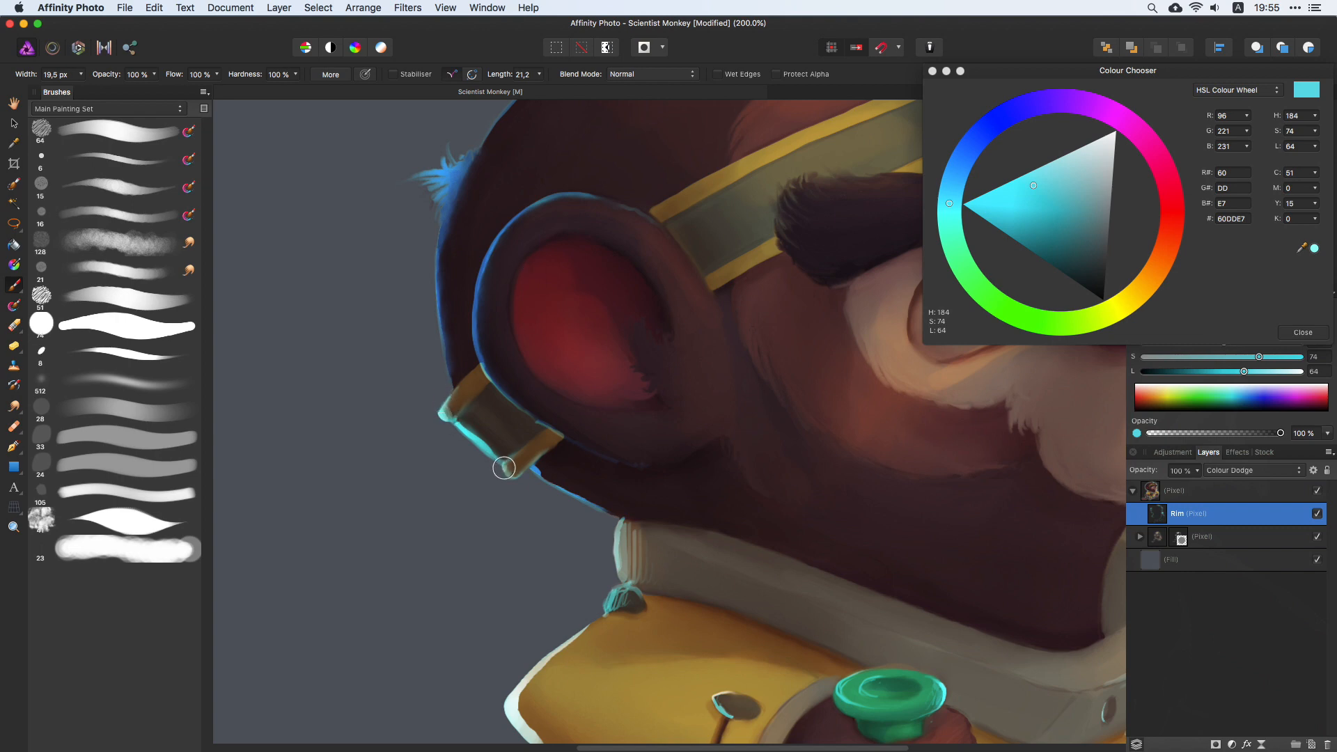
{"action": "left_click_drag", "start_coordinate": [501, 467], "coordinate": [518, 478]}
Step: Smudge the rim light below the rear strap and on the collar's back edge, enlarging the brush to 37.5 px for the collar
{"action": "left_click", "coordinate": [14, 407]}
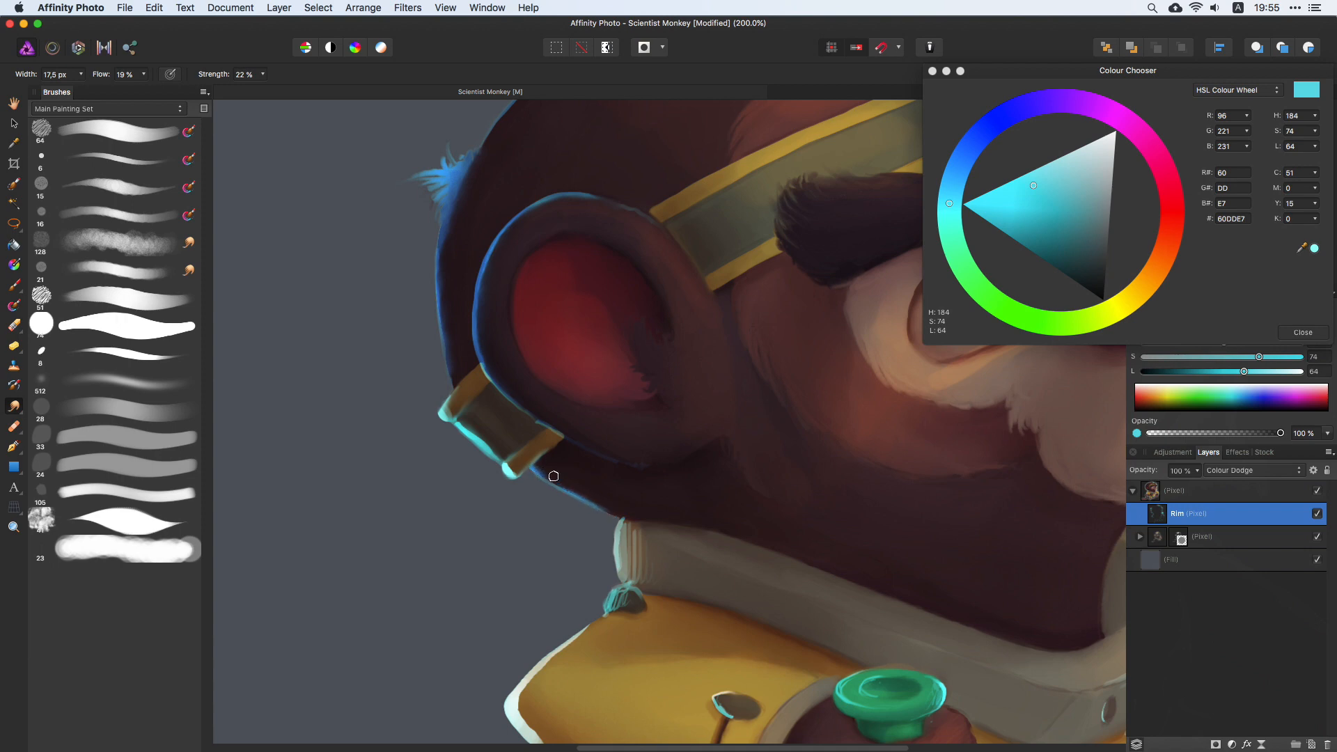
{"action": "left_click_drag", "start_coordinate": [574, 269], "coordinate": [540, 417]}
{"action": "mouse_move", "coordinate": [655, 456]}
{"action": "left_mouse_down"}
{"action": "mouse_move", "coordinate": [641, 387]}
{"action": "mouse_move", "coordinate": [504, 159]}
{"action": "left_mouse_up"}
{"action": "key", "text": "]"}
{"action": "key", "text": "]"}
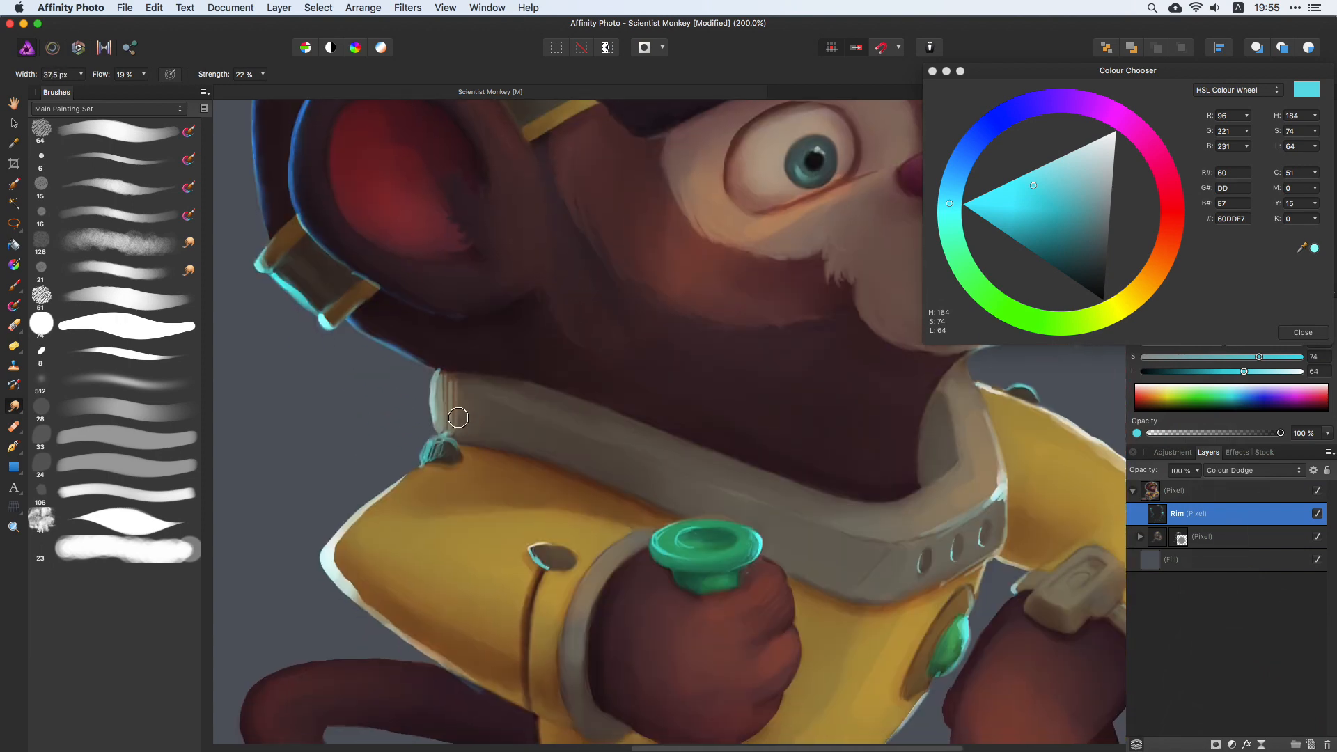
{"action": "mouse_move", "coordinate": [458, 417]}
{"action": "left_mouse_down"}
{"action": "mouse_move", "coordinate": [449, 385]}
{"action": "mouse_move", "coordinate": [472, 405]}
{"action": "mouse_move", "coordinate": [444, 367]}
{"action": "mouse_move", "coordinate": [457, 371]}
{"action": "mouse_move", "coordinate": [457, 430]}
{"action": "mouse_move", "coordinate": [472, 439]}
{"action": "mouse_move", "coordinate": [485, 413]}
{"action": "mouse_move", "coordinate": [452, 459]}
{"action": "left_mouse_up"}
{"action": "key", "text": "["}
{"action": "key", "text": "["}
Step: Repaint the rim light on the collar's back edge and the teal stud below it with a 7.3 px paint brush
{"action": "left_click", "coordinate": [13, 284]}
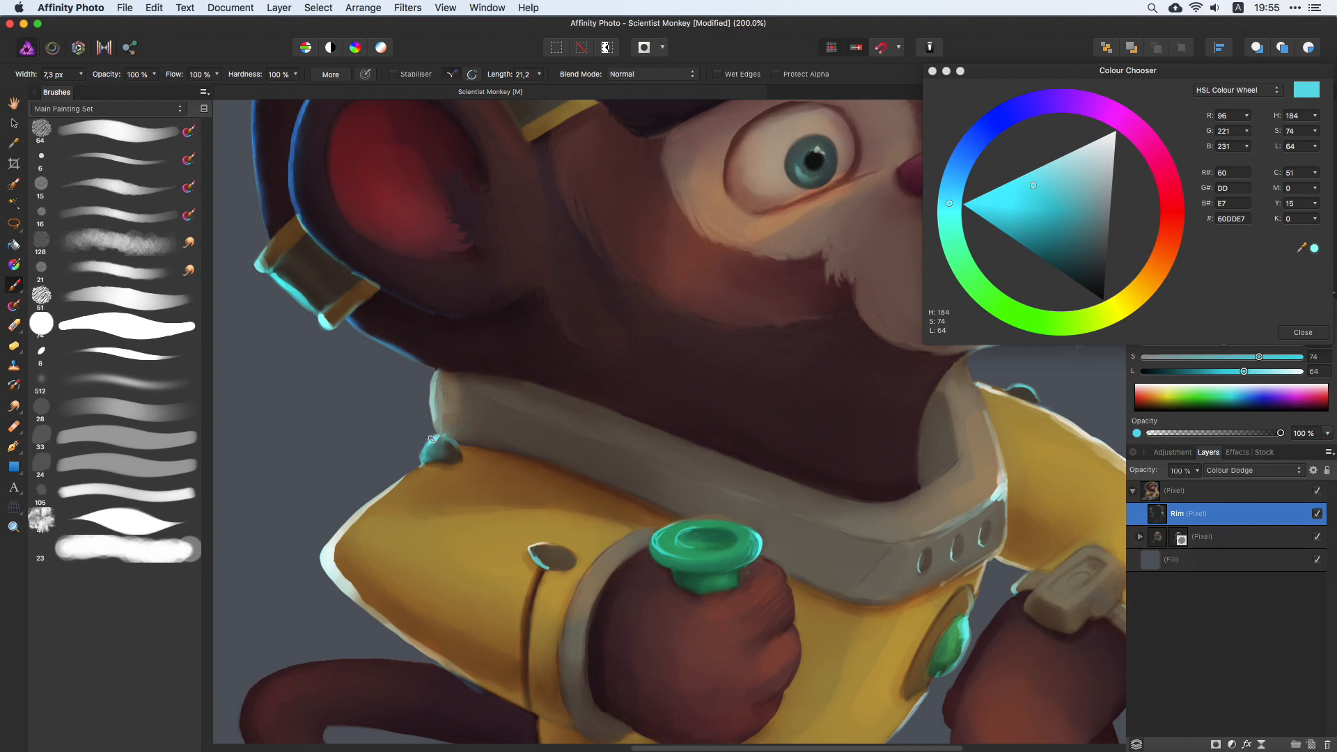
{"action": "left_click_drag", "start_coordinate": [436, 431], "coordinate": [433, 406]}
{"action": "left_click_drag", "start_coordinate": [490, 322], "coordinate": [588, 190]}
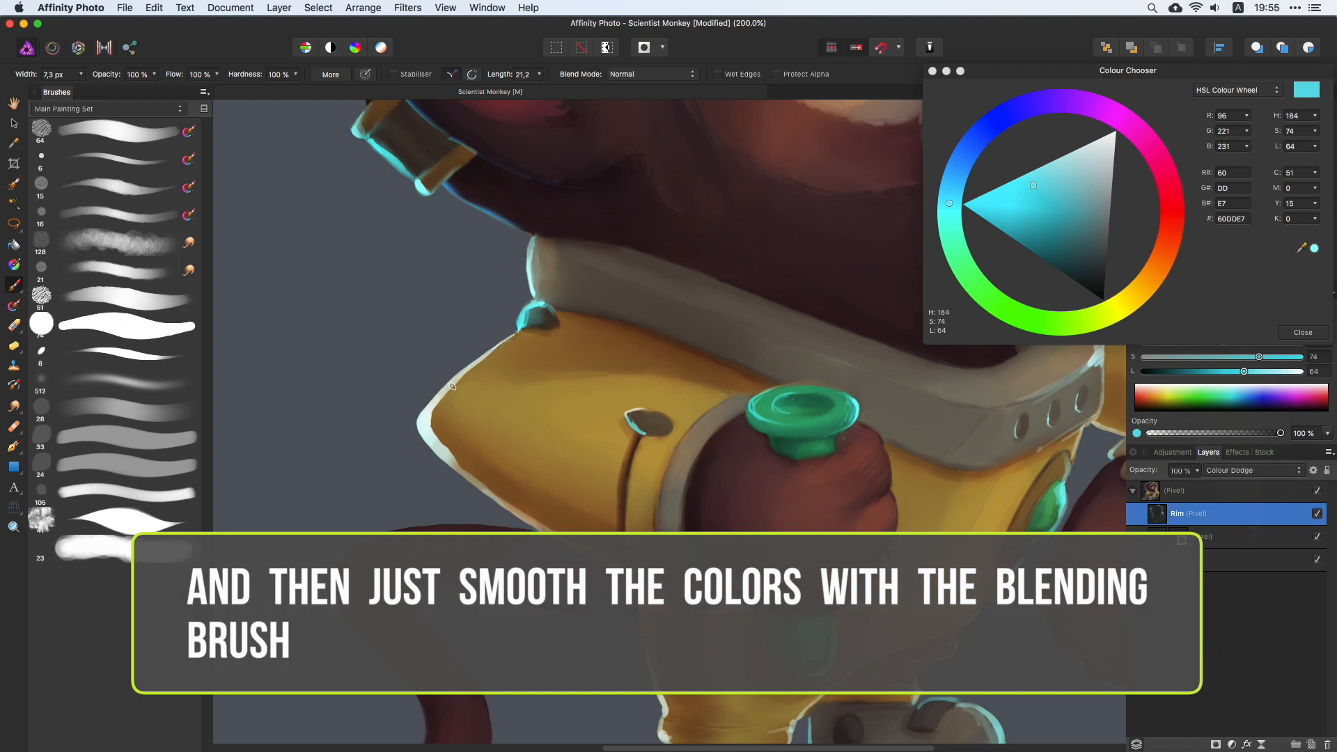
Step: Smudge the yellow sleeve's elbow rim light, repaint it with a 29.6 px brush, and blend it with a 25.9 px smudge brush
{"action": "left_click", "coordinate": [14, 405]}
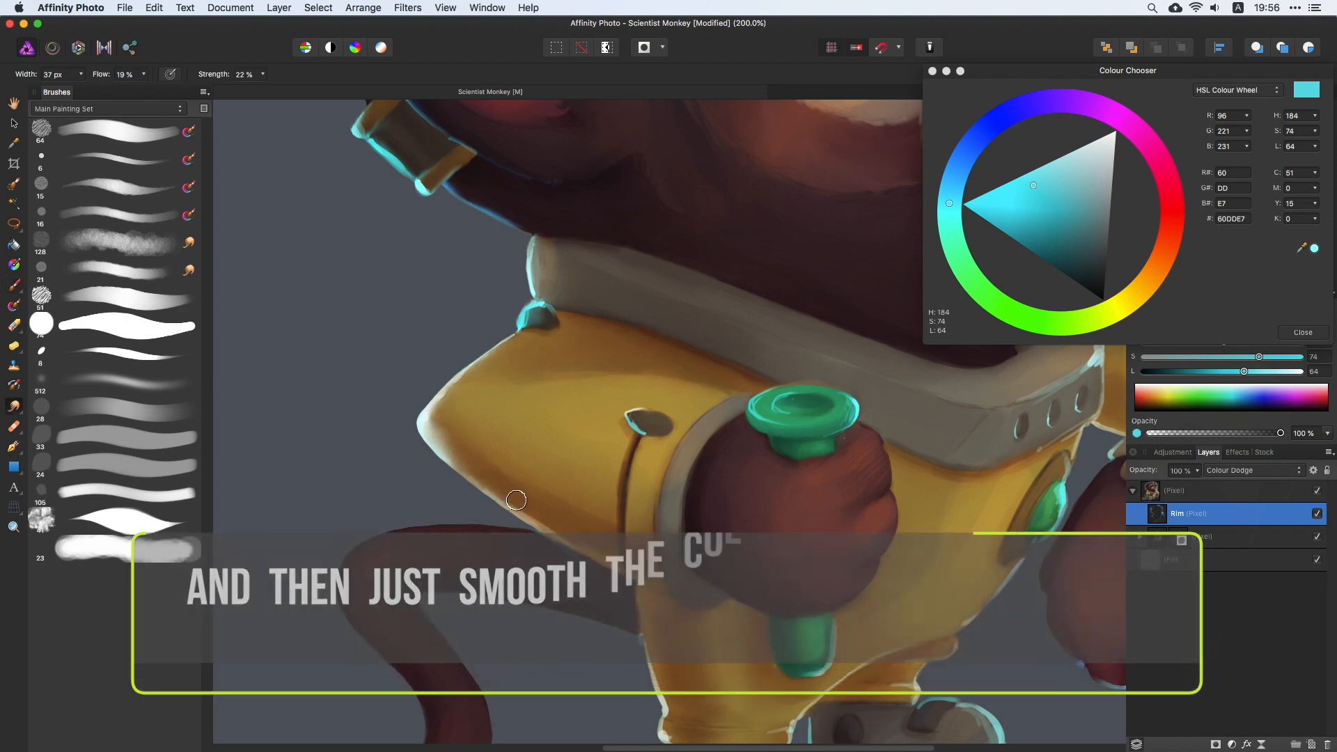
{"action": "left_click", "coordinate": [14, 285]}
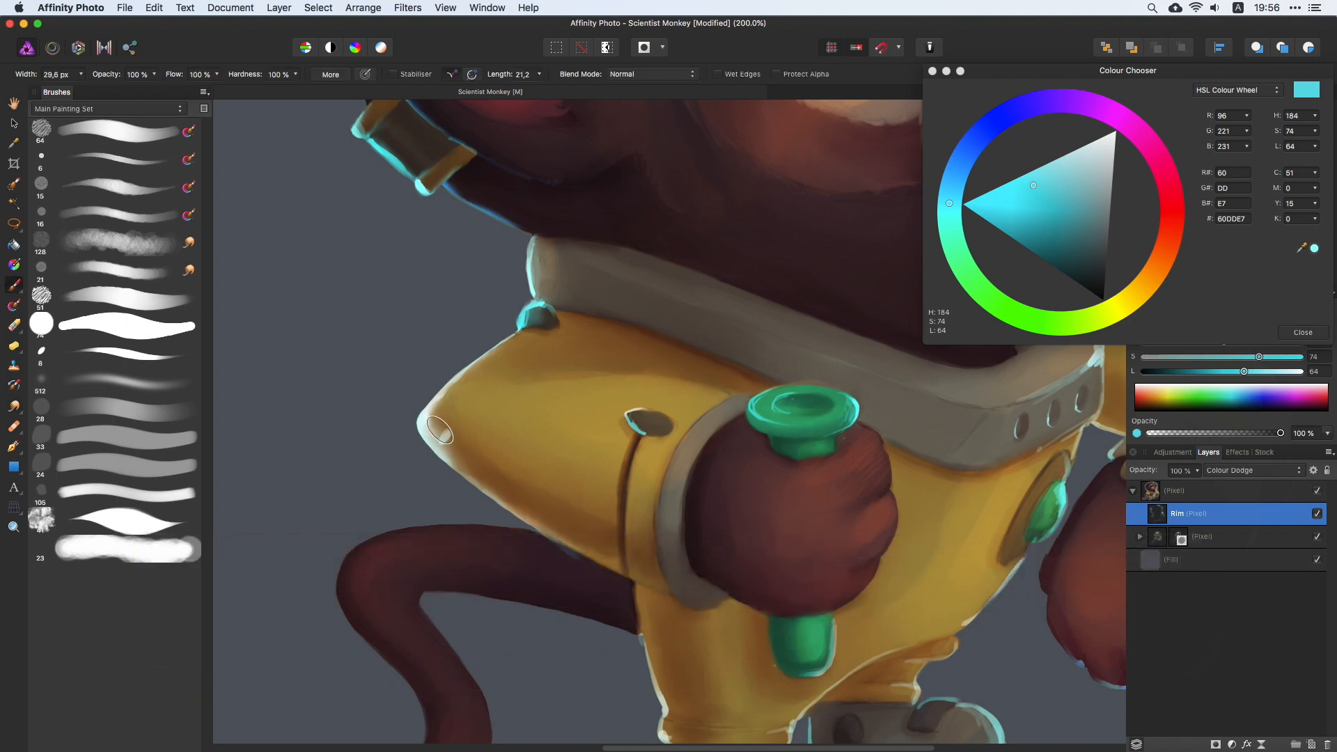
{"action": "left_click_drag", "start_coordinate": [447, 448], "coordinate": [495, 481]}
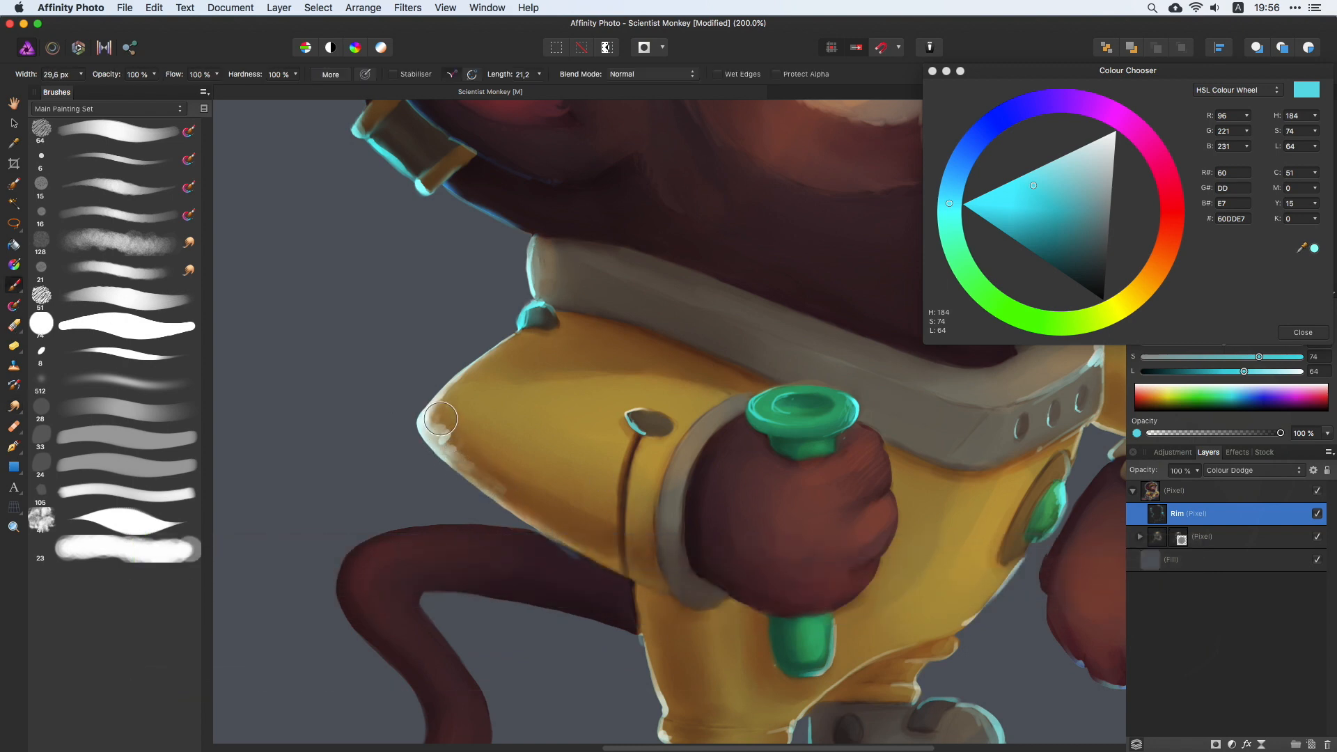
{"action": "key", "text": "r"}
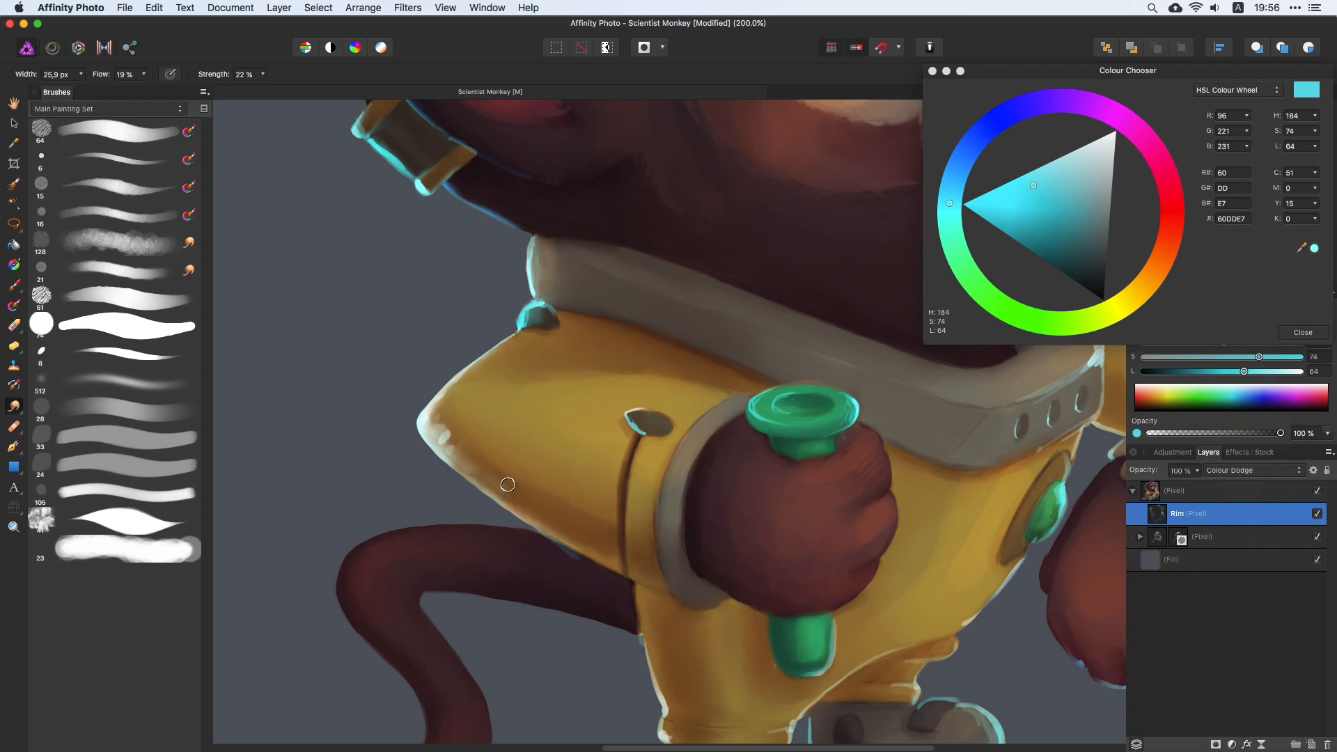
{"action": "left_click_drag", "start_coordinate": [513, 497], "coordinate": [524, 505]}
Step: Smudge the rim light along the near sleeve's lower edge at 16.3 px and the trouser leg's back edge at 29.5 px
{"action": "mouse_move", "coordinate": [579, 413]}
{"action": "left_mouse_down"}
{"action": "mouse_move", "coordinate": [427, 352]}
{"action": "mouse_move", "coordinate": [448, 321]}
{"action": "mouse_move", "coordinate": [517, 326]}
{"action": "left_mouse_up"}
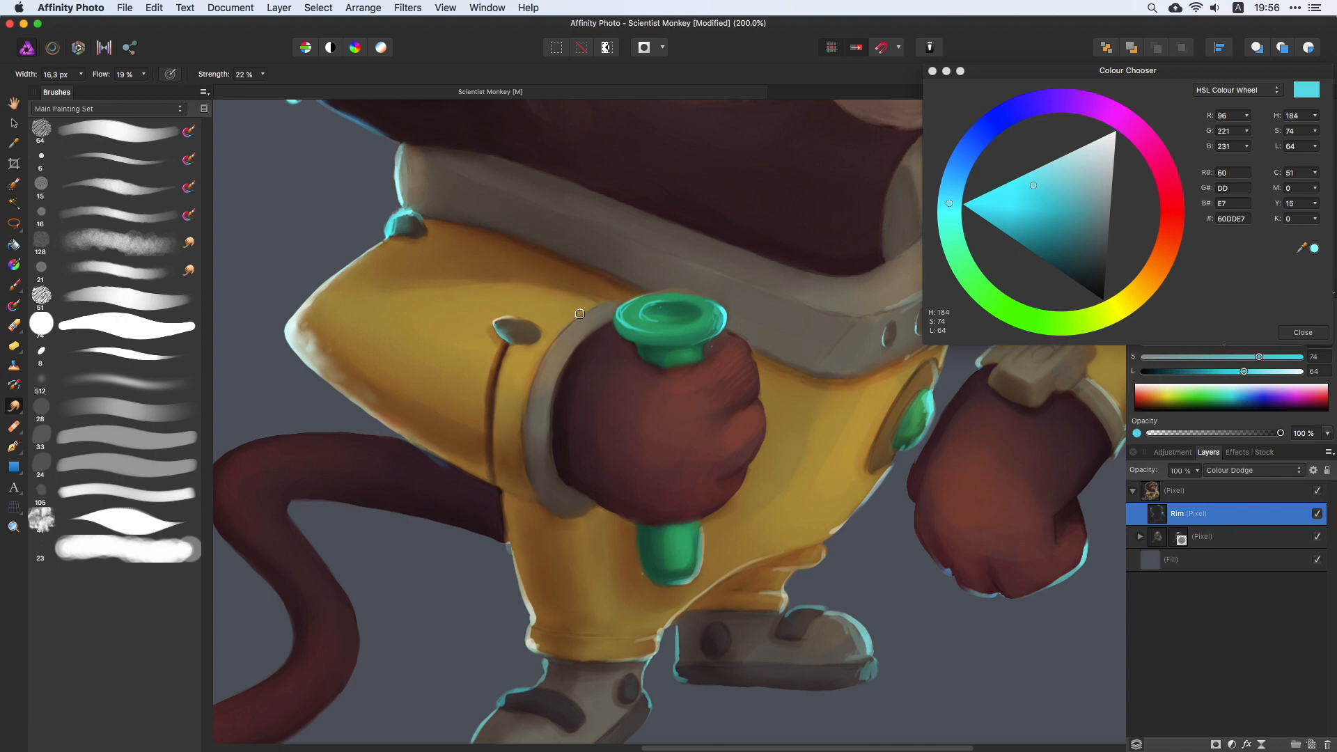
{"action": "scroll", "coordinate": [579, 313], "scroll_direction": "down", "scroll_amount": 5}
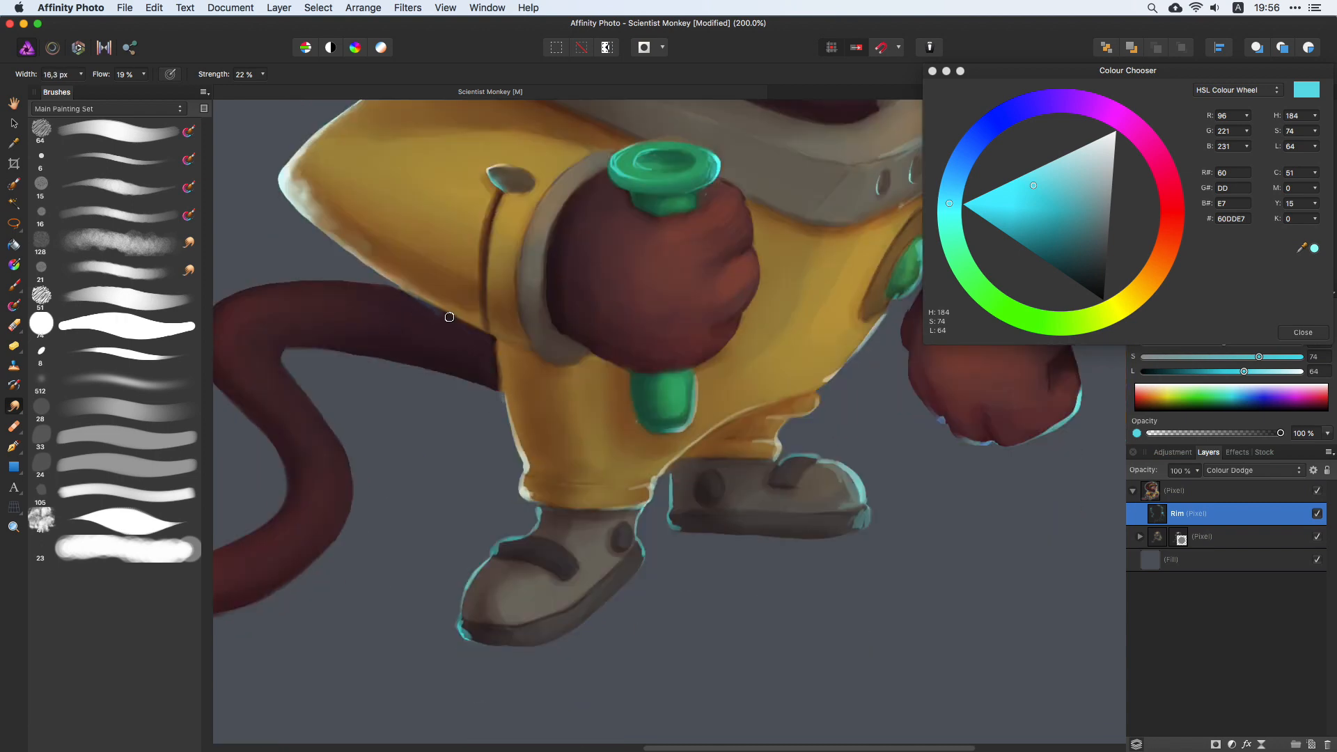
{"action": "left_click_drag", "start_coordinate": [424, 325], "coordinate": [433, 325]}
{"action": "left_click_drag", "start_coordinate": [537, 438], "coordinate": [543, 391]}
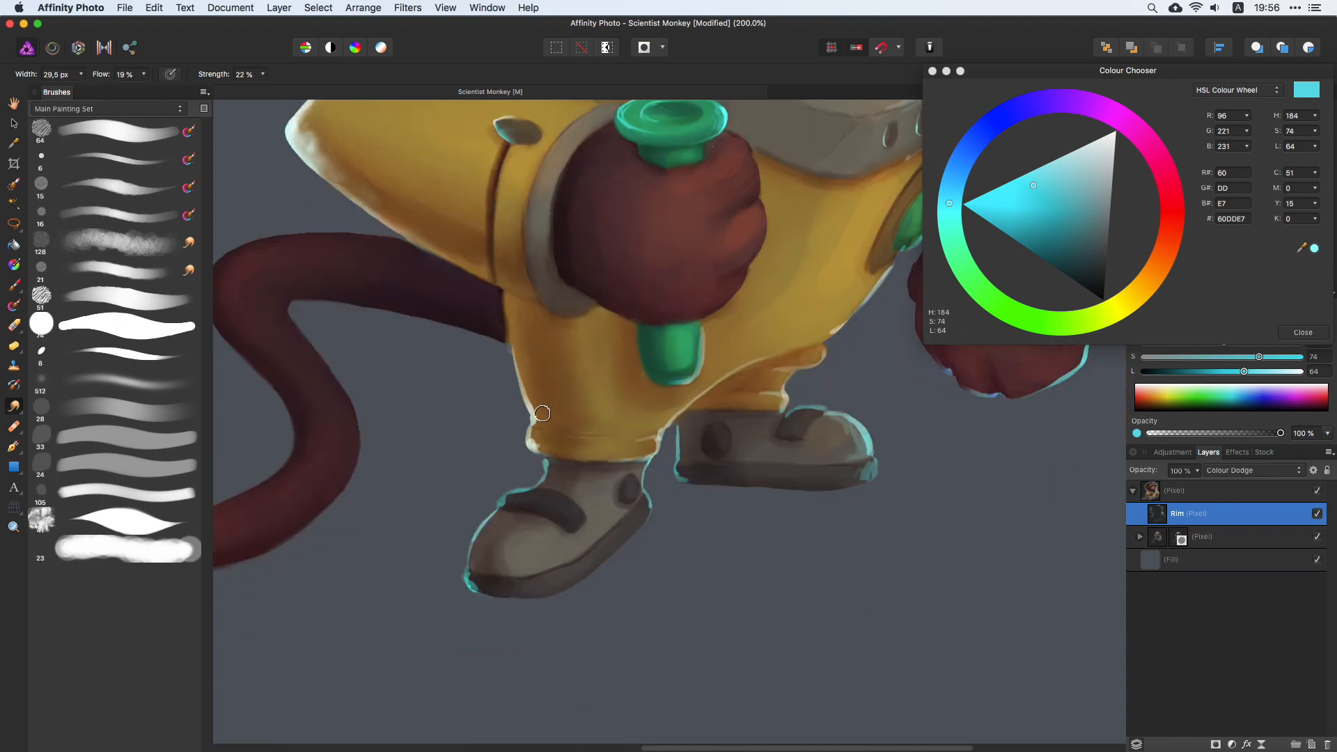
{"action": "scroll", "coordinate": [537, 401], "scroll_direction": "down", "scroll_amount": 2}
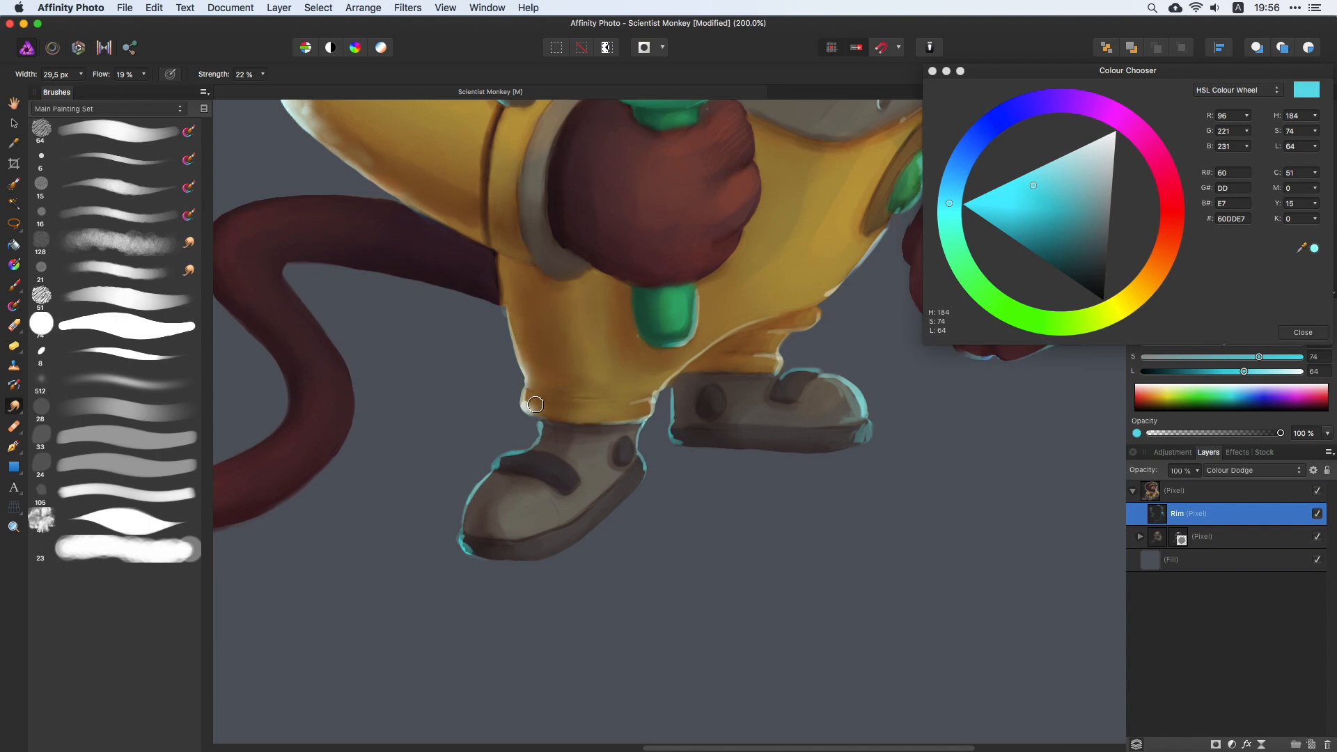
Step: Smudge the rim light around the near boot and the trouser cuff above it with the 29.5 px brush
{"action": "scroll", "coordinate": [536, 404], "scroll_direction": "down", "scroll_amount": 4}
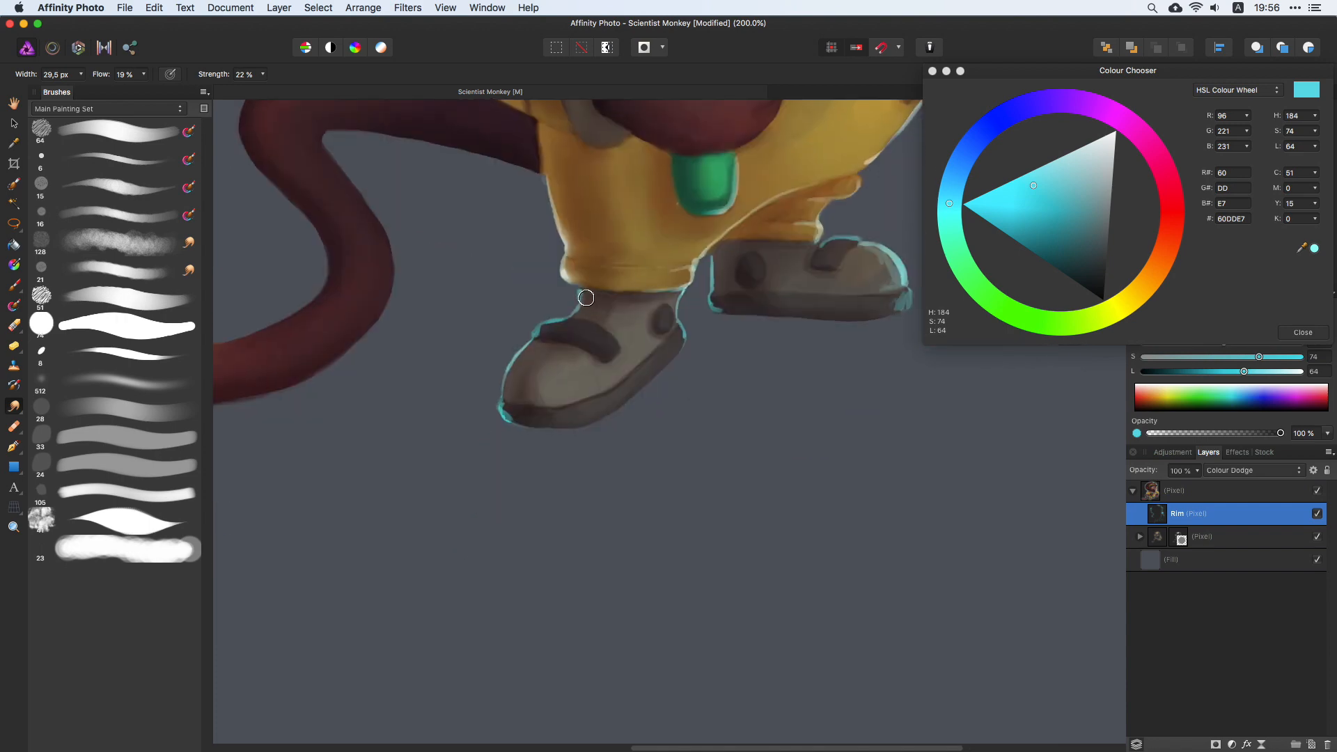
{"action": "mouse_move", "coordinate": [586, 298]}
{"action": "left_mouse_down"}
{"action": "mouse_move", "coordinate": [514, 370]}
{"action": "mouse_move", "coordinate": [522, 422]}
{"action": "mouse_move", "coordinate": [495, 402]}
{"action": "left_mouse_up"}
{"action": "mouse_move", "coordinate": [719, 307]}
{"action": "left_mouse_down"}
{"action": "mouse_move", "coordinate": [730, 286]}
{"action": "mouse_move", "coordinate": [718, 264]}
{"action": "mouse_move", "coordinate": [719, 287]}
{"action": "mouse_move", "coordinate": [676, 294]}
{"action": "mouse_move", "coordinate": [690, 255]}
{"action": "left_mouse_up"}
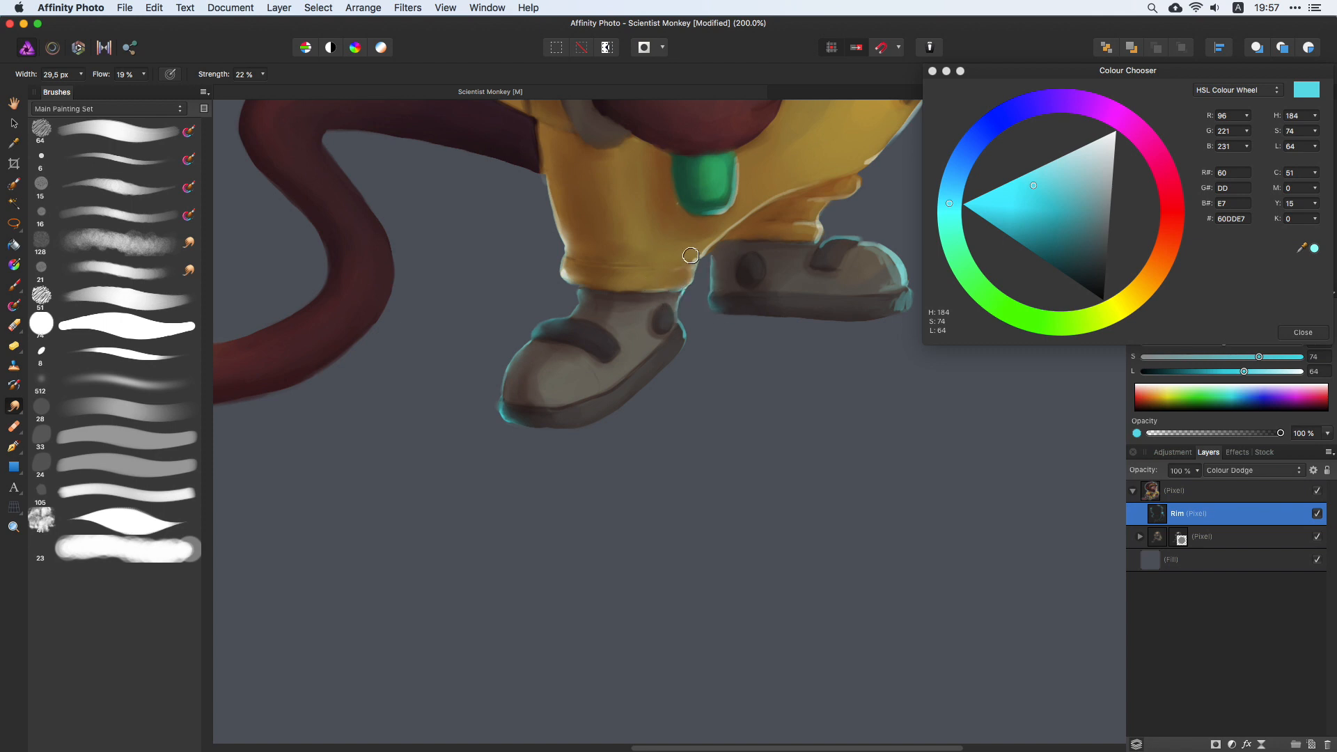
Step: Smudge the rim light on the far boot's toe and the far trouser leg with the 29.5 px brush
{"action": "scroll", "coordinate": [648, 313], "scroll_direction": "right", "scroll_amount": 5}
{"action": "scroll", "coordinate": [647, 313], "scroll_direction": "up", "scroll_amount": 3}
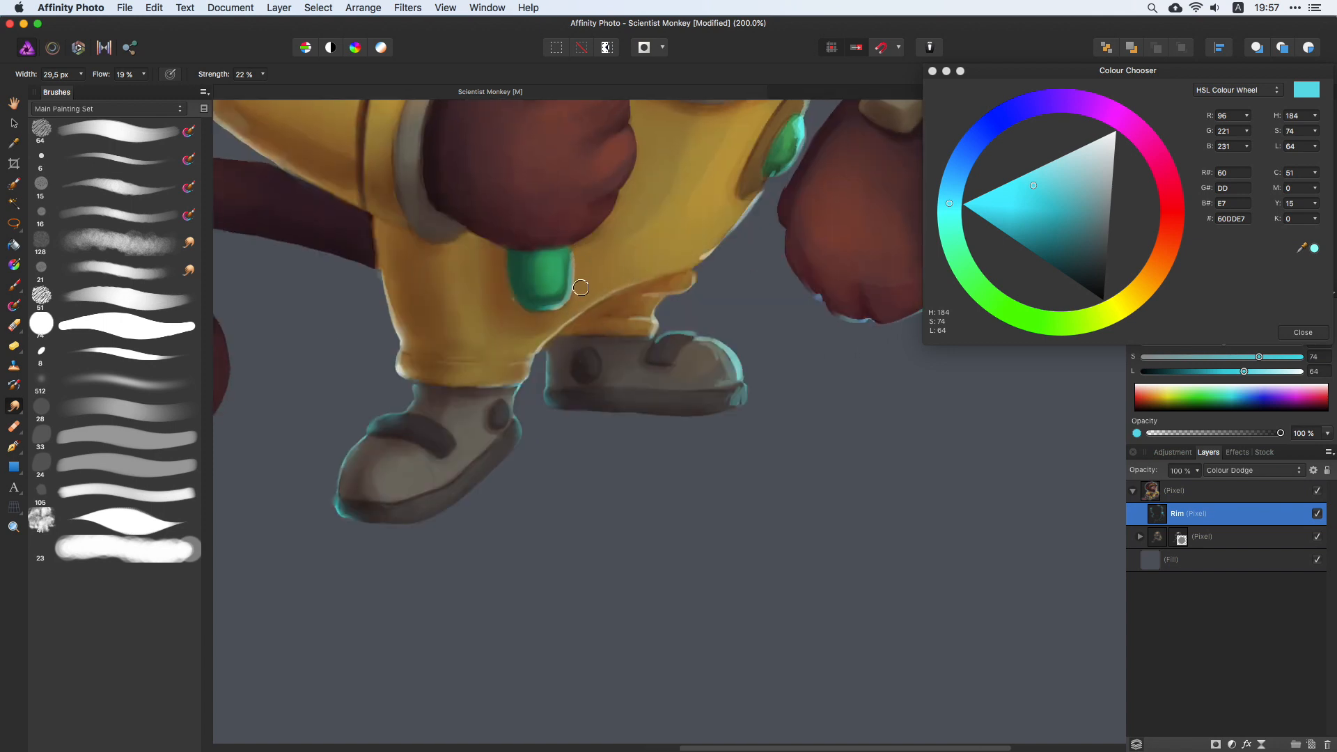
{"action": "mouse_move", "coordinate": [717, 367]}
{"action": "left_mouse_down"}
{"action": "mouse_move", "coordinate": [734, 370]}
{"action": "mouse_move", "coordinate": [714, 350]}
{"action": "left_mouse_up"}
{"action": "scroll", "coordinate": [695, 412], "scroll_direction": "up", "scroll_amount": 3}
{"action": "scroll", "coordinate": [695, 411], "scroll_direction": "right", "scroll_amount": 1}
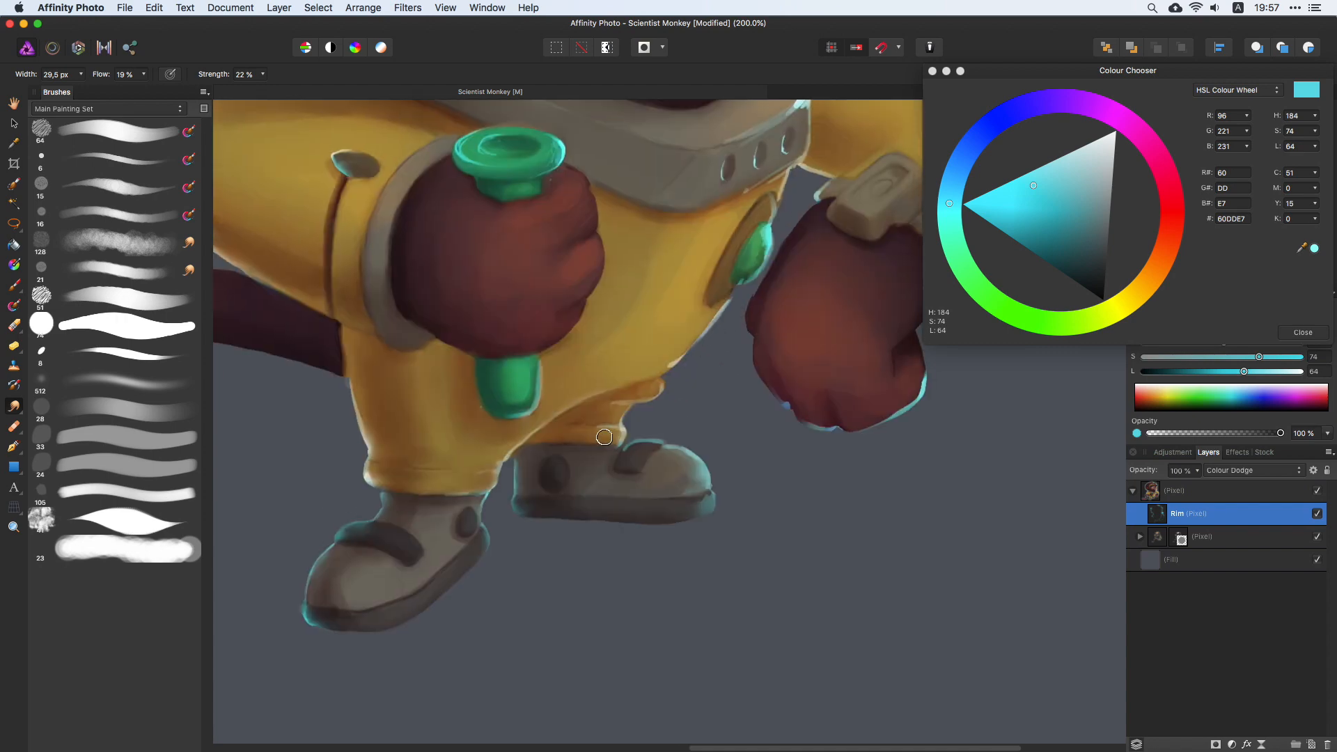
Step: Smudge the rim light along the lower edge of the far hand's fist
{"action": "scroll", "coordinate": [636, 418], "scroll_direction": "up", "scroll_amount": 2}
{"action": "scroll", "coordinate": [636, 418], "scroll_direction": "right", "scroll_amount": 1}
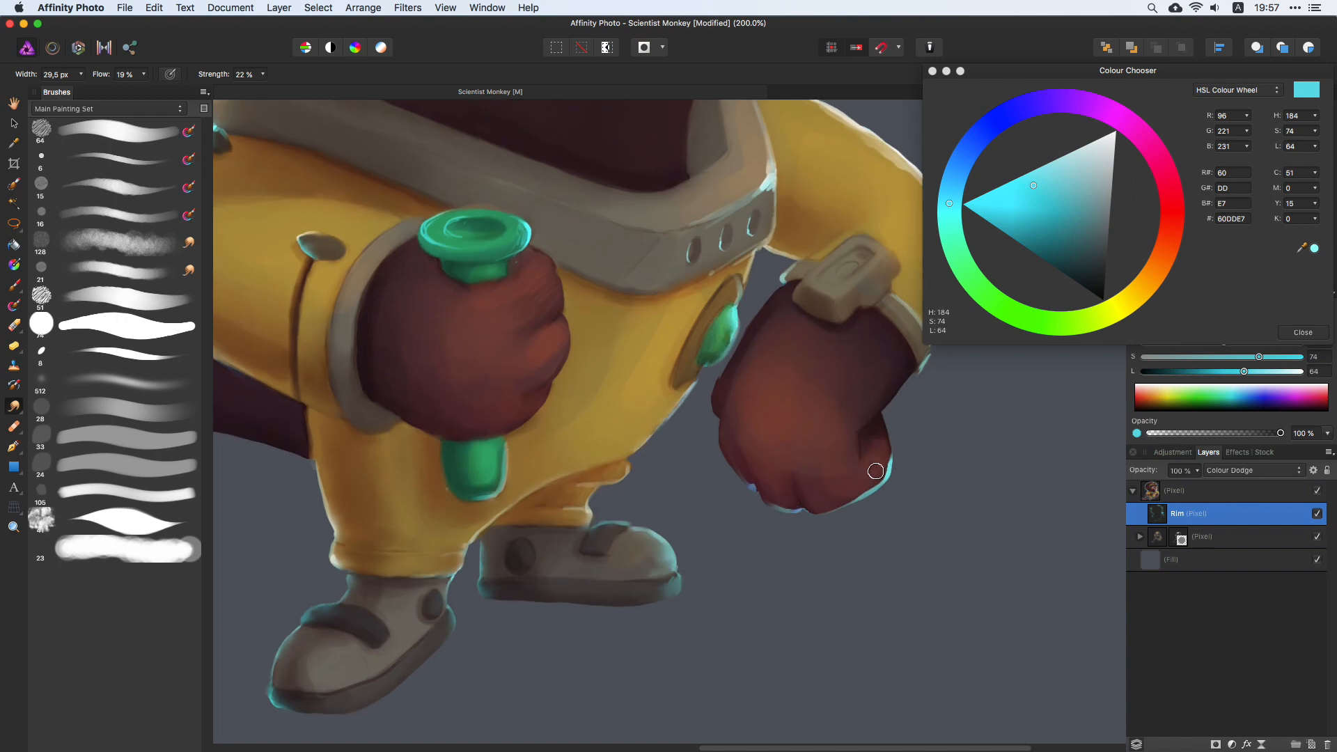
{"action": "mouse_move", "coordinate": [875, 471]}
{"action": "left_mouse_down"}
{"action": "mouse_move", "coordinate": [784, 487]}
{"action": "mouse_move", "coordinate": [794, 503]}
{"action": "left_mouse_up"}
Step: Smudge the rim light on the far arm's cuff, elbow pad and the collar's front edge, reducing the brush to 16.7 px
{"action": "scroll", "coordinate": [842, 346], "scroll_direction": "up", "scroll_amount": 4}
{"action": "scroll", "coordinate": [842, 346], "scroll_direction": "right", "scroll_amount": 3}
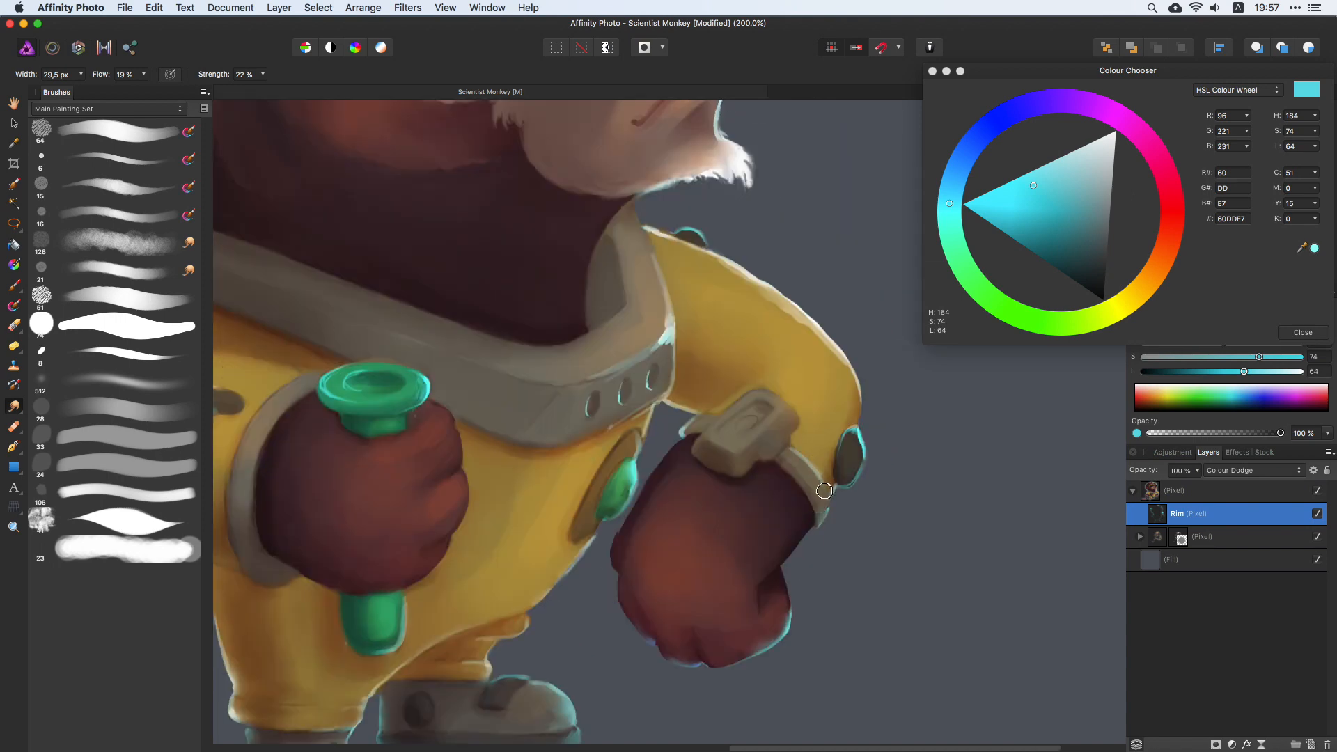
{"action": "left_click_drag", "start_coordinate": [852, 476], "coordinate": [844, 449]}
{"action": "mouse_move", "coordinate": [644, 234]}
{"action": "left_mouse_down"}
{"action": "mouse_move", "coordinate": [685, 291]}
{"action": "mouse_move", "coordinate": [647, 282]}
{"action": "mouse_move", "coordinate": [651, 339]}
{"action": "mouse_move", "coordinate": [588, 380]}
{"action": "left_mouse_up"}
{"action": "key", "text": "b"}
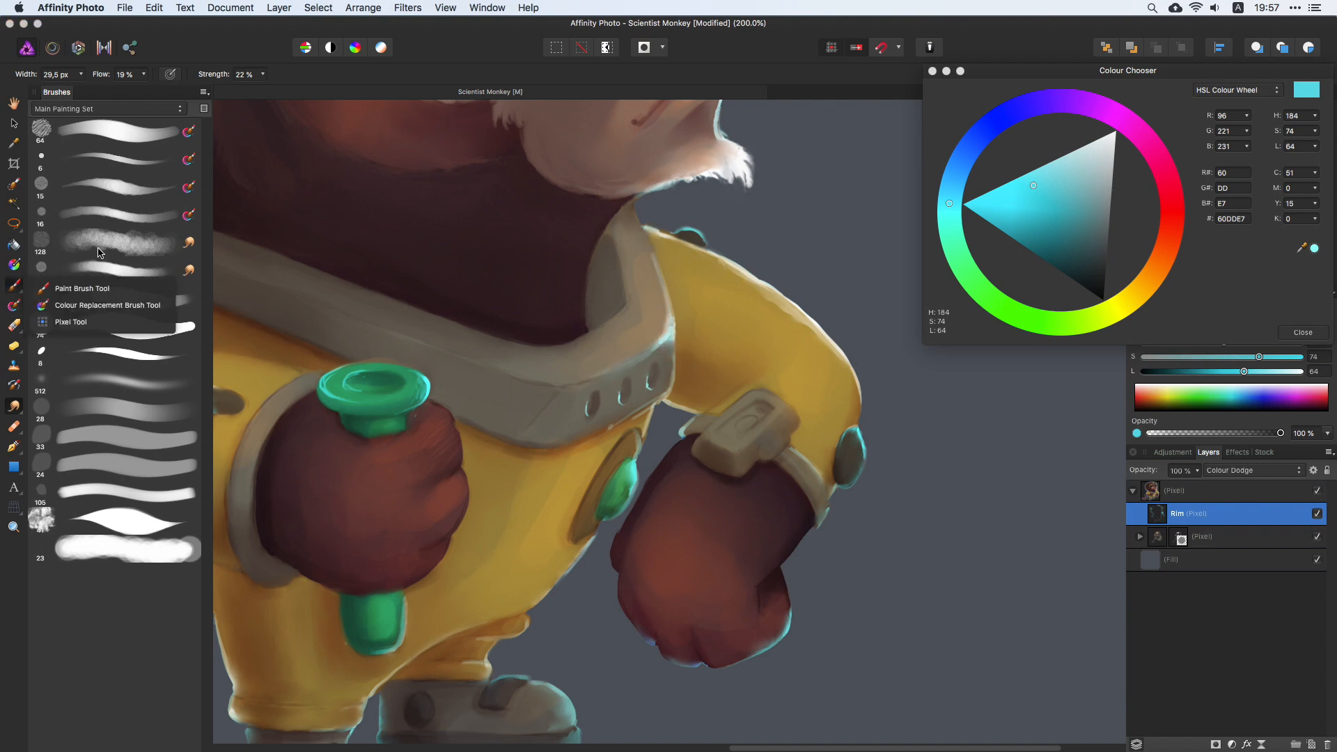
{"action": "key", "text": "bracketleft"}
{"action": "key", "text": "bracketleft"}
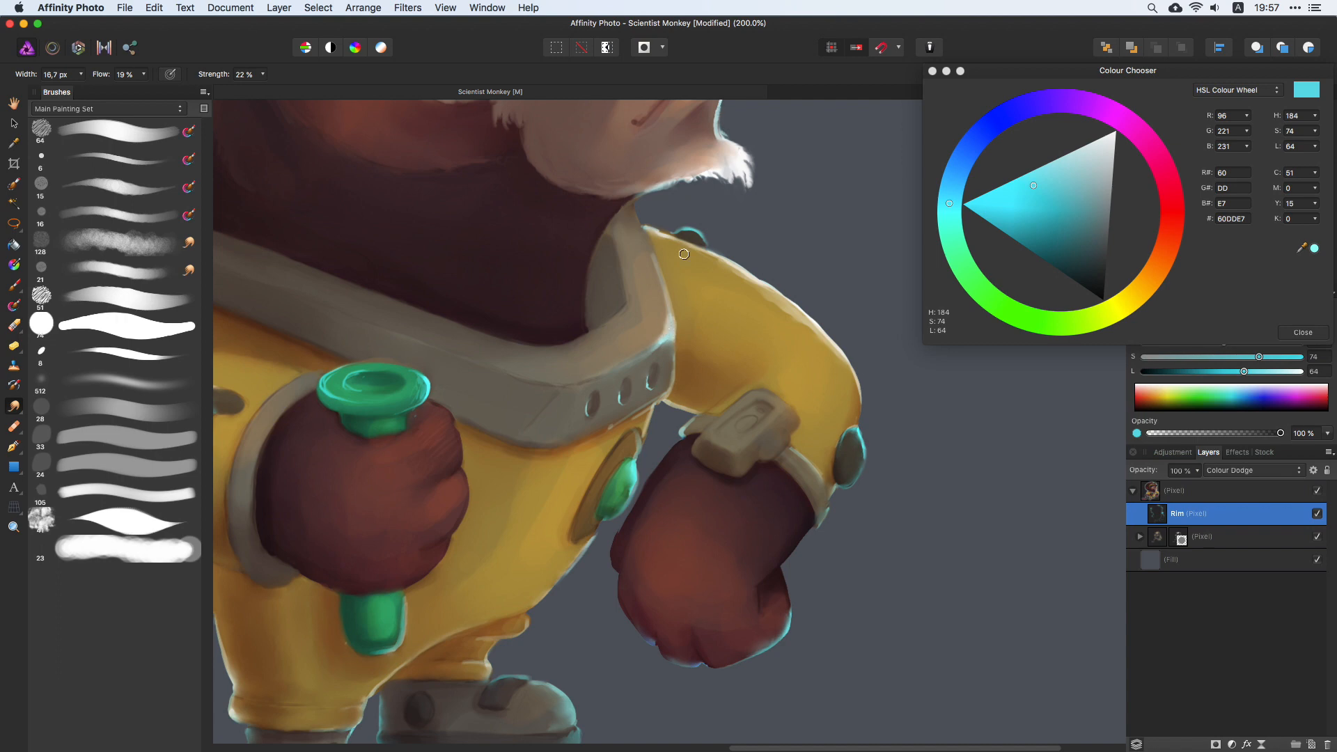
Step: Refine the rim light at the collar's lower front corner by painting at 7.7 px, smudging at 18 px and erasing excess at 15.5 px
{"action": "left_click", "coordinate": [14, 290]}
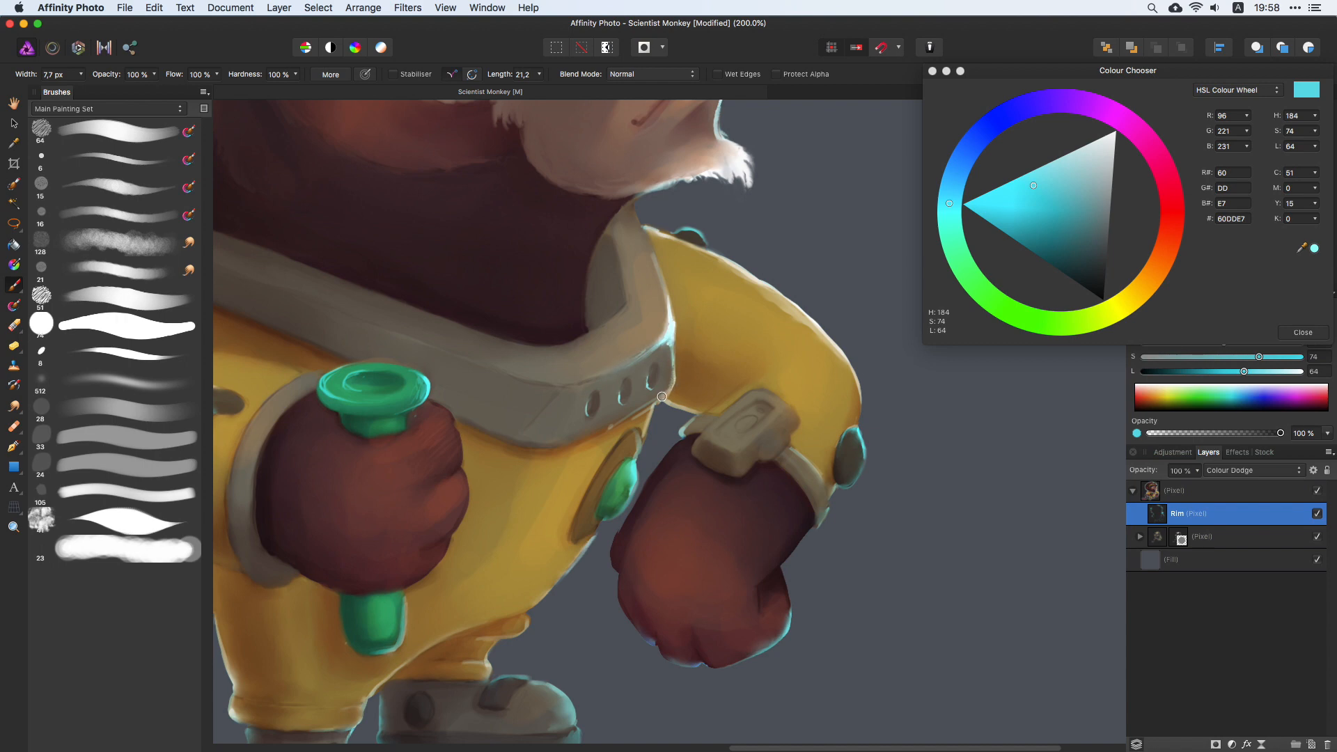
{"action": "key", "text": "r"}
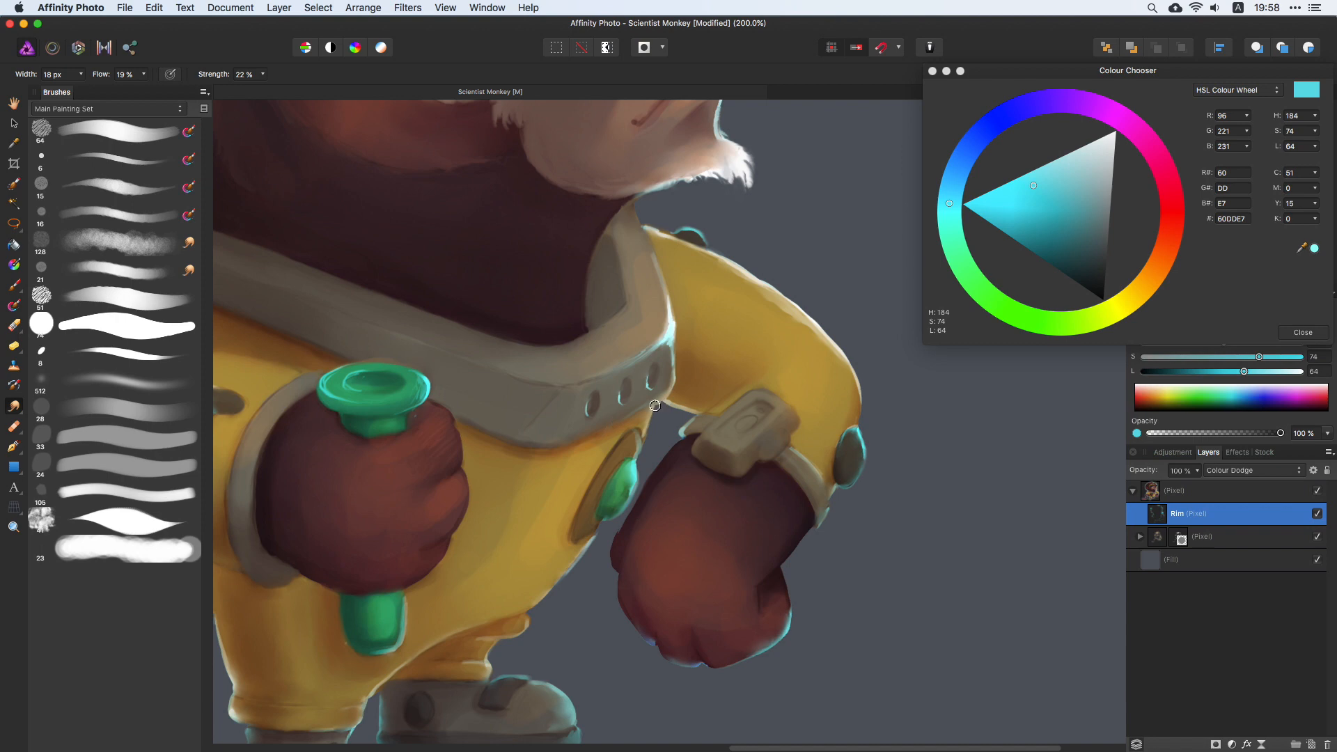
{"action": "mouse_move", "coordinate": [654, 405]}
{"action": "left_mouse_down"}
{"action": "mouse_move", "coordinate": [671, 374]}
{"action": "mouse_move", "coordinate": [619, 412]}
{"action": "left_mouse_up"}
{"action": "left_click", "coordinate": [13, 327]}
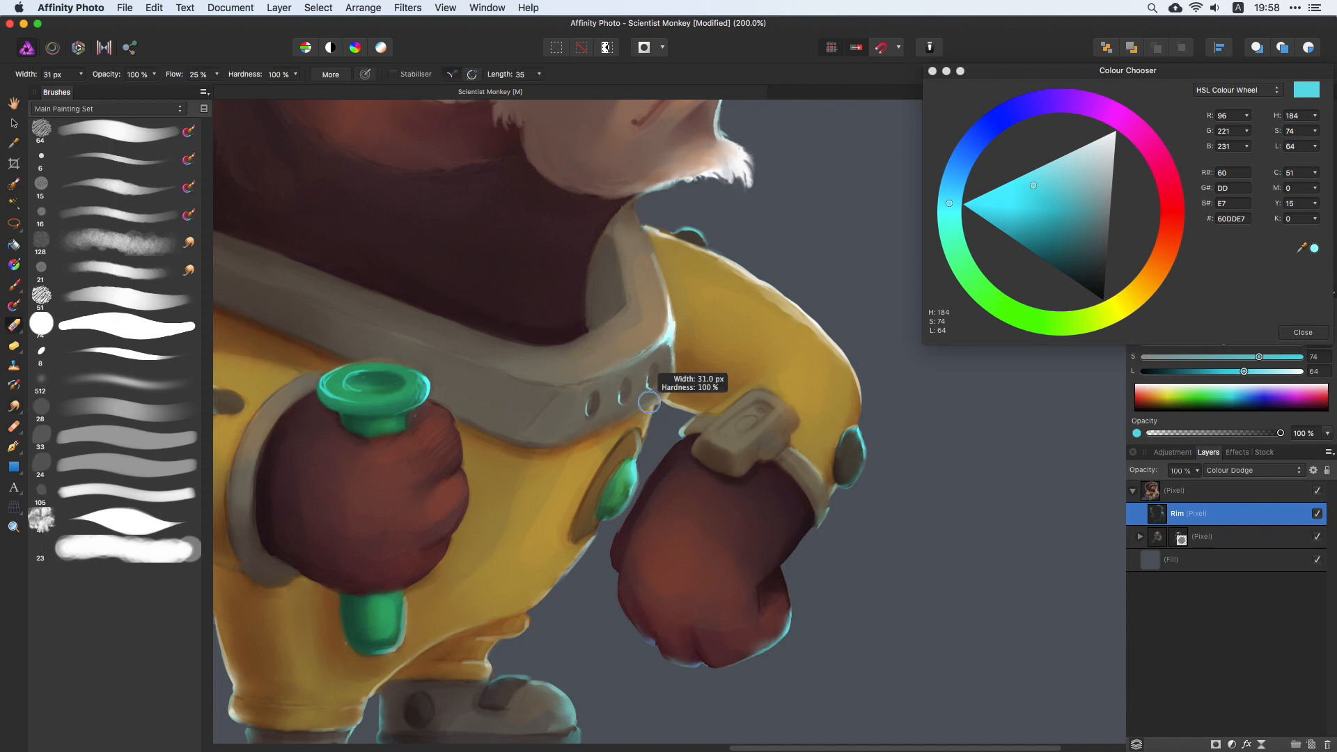
{"action": "left_click_drag", "start_coordinate": [672, 366], "coordinate": [672, 387]}
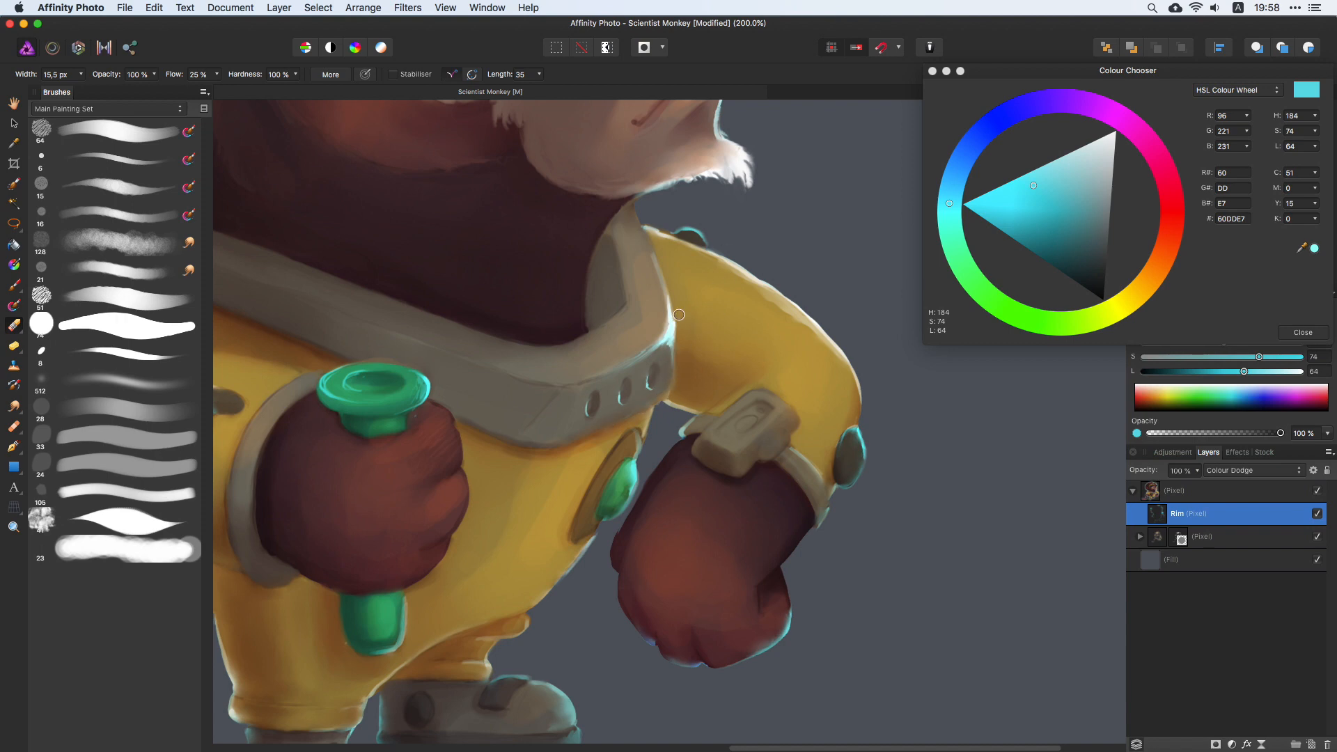
Step: Paint a cyan highlight on the collar's front panel corner beside the slots and soften it with the 18 px smudge brush
{"action": "scroll", "coordinate": [646, 285], "scroll_direction": "up", "scroll_amount": 3}
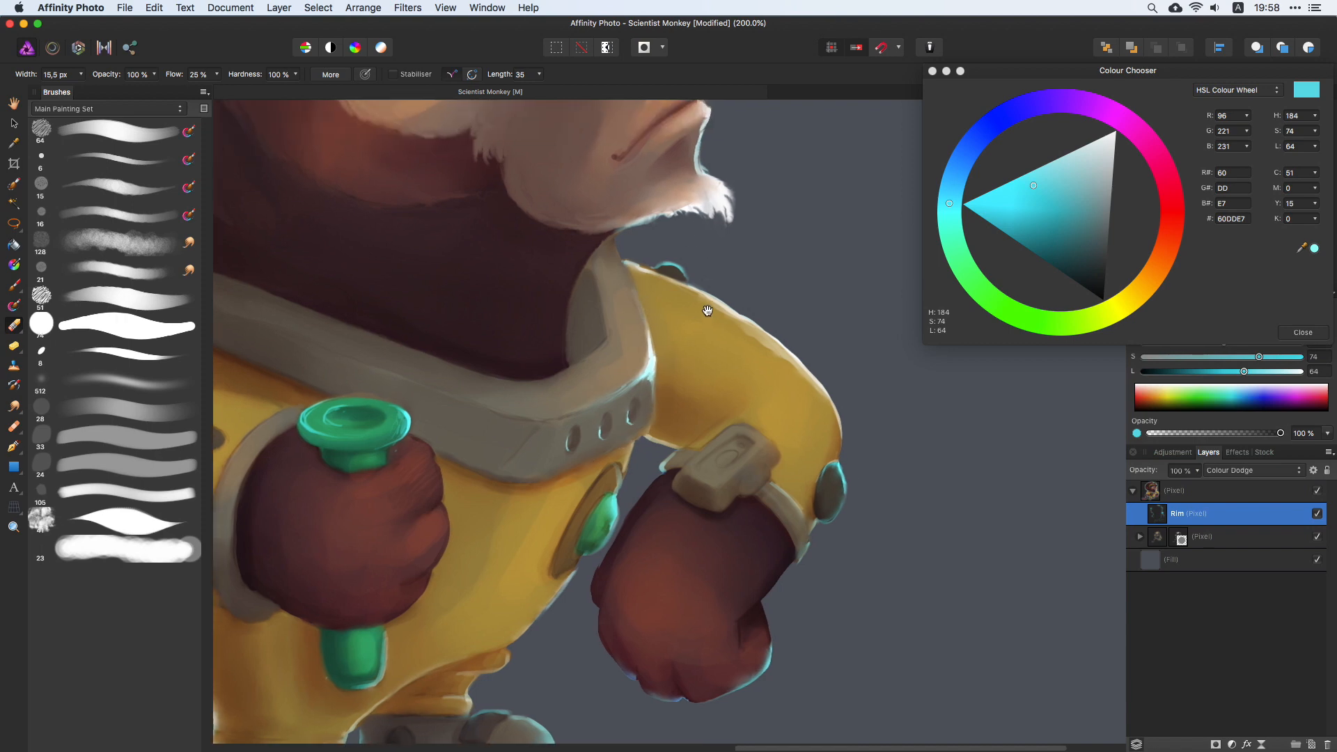
{"action": "key", "text": "b"}
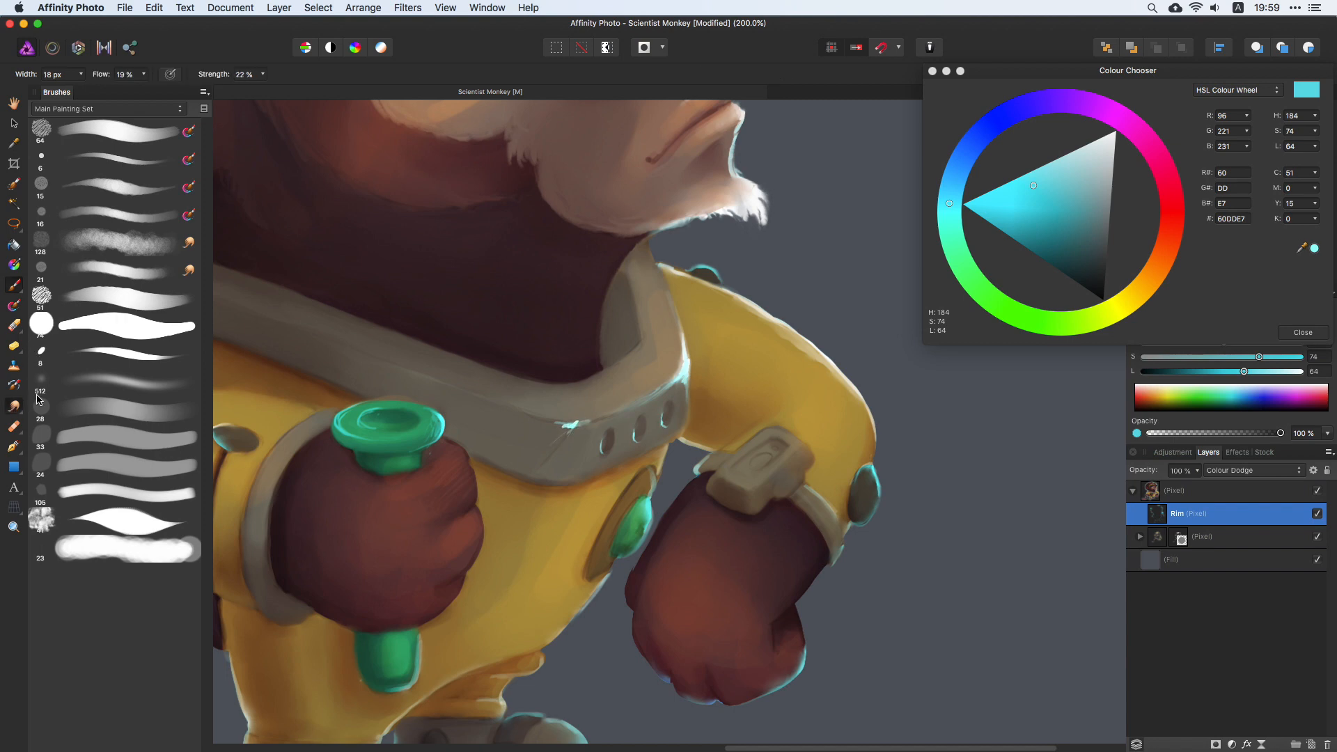
{"action": "key", "text": "r"}
{"action": "left_click_drag", "start_coordinate": [778, 342], "coordinate": [662, 347]}
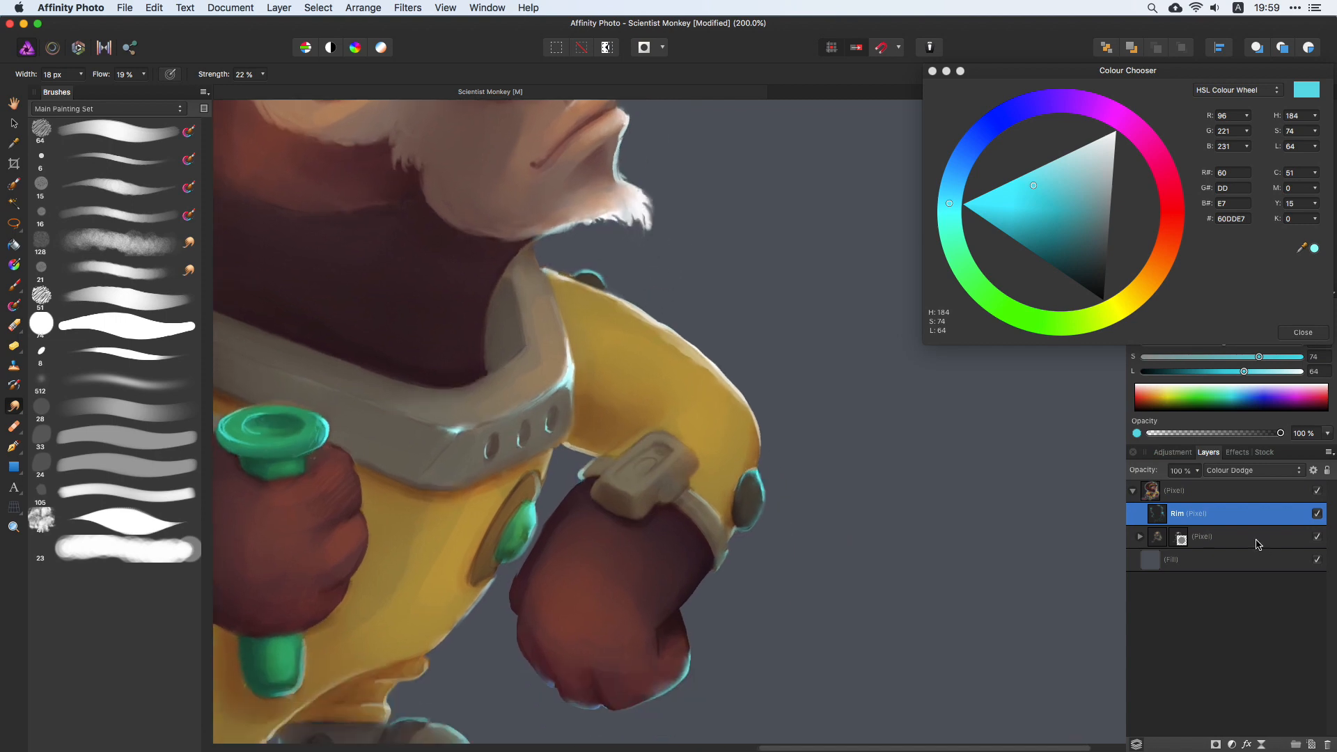
Step: Add a pixel layer below the Rim layer and paint a solid cyan display on the wrist device with a 13.3 px brush
{"action": "key", "text": "super+shift+n"}
{"action": "left_click", "coordinate": [16, 282]}
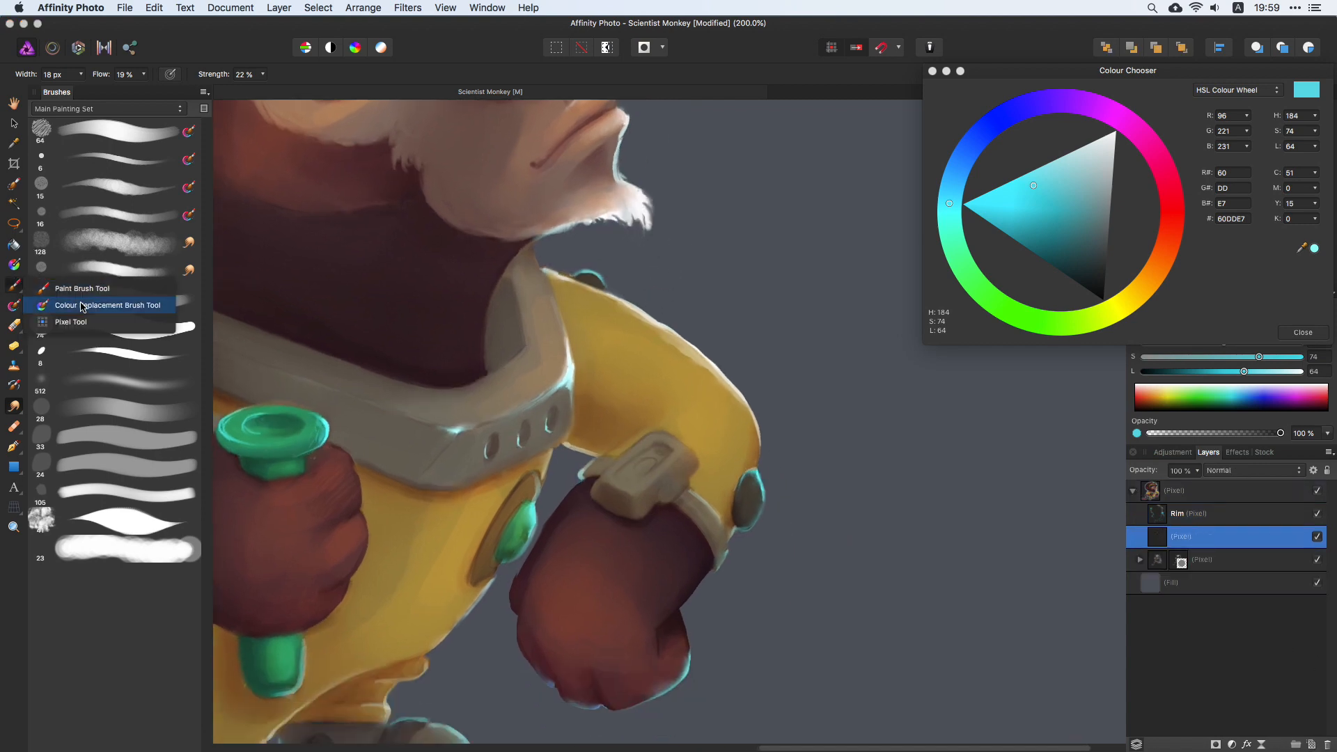
{"action": "key", "text": "super+plus"}
{"action": "left_click_drag", "start_coordinate": [559, 472], "coordinate": [557, 471]}
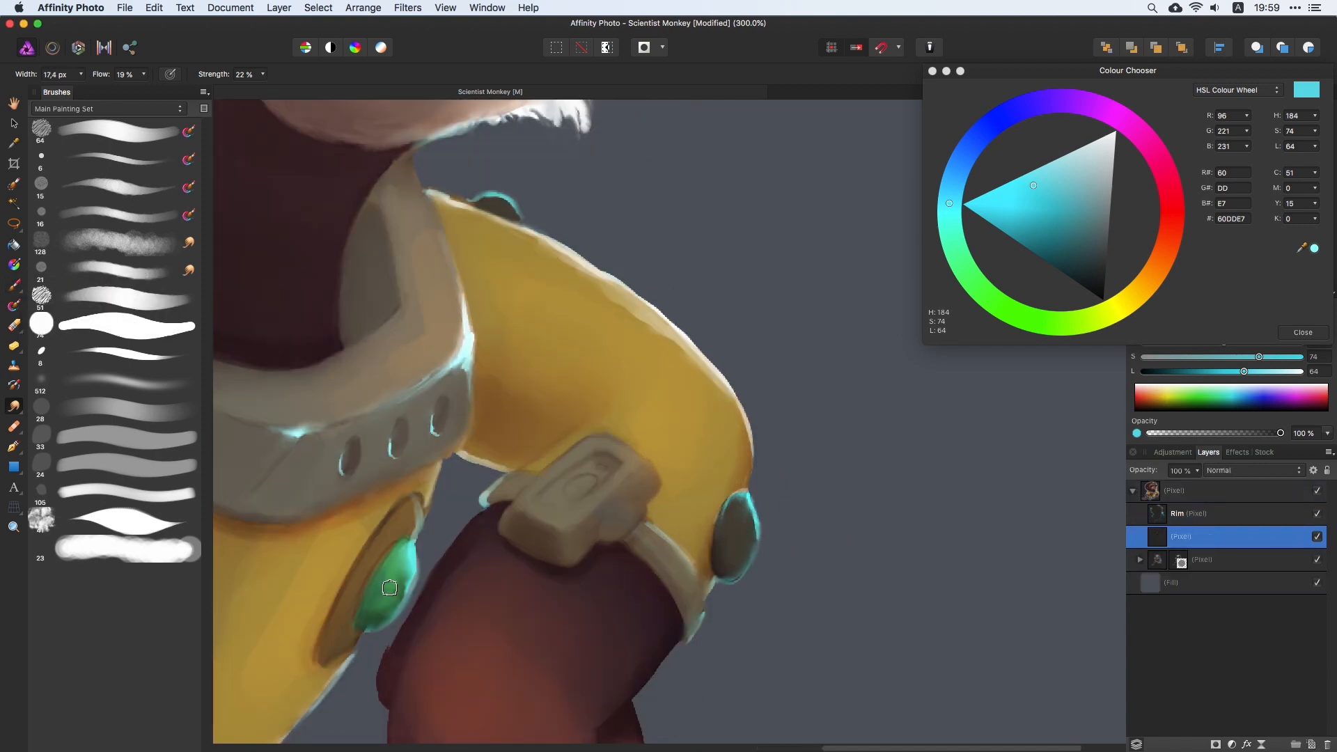
{"action": "left_click", "coordinate": [13, 285]}
{"action": "mouse_move", "coordinate": [556, 511]}
{"action": "left_mouse_down"}
{"action": "mouse_move", "coordinate": [594, 453]}
{"action": "mouse_move", "coordinate": [614, 460]}
{"action": "mouse_move", "coordinate": [556, 508]}
{"action": "mouse_move", "coordinate": [567, 504]}
{"action": "mouse_move", "coordinate": [602, 471]}
{"action": "mouse_move", "coordinate": [546, 495]}
{"action": "mouse_move", "coordinate": [602, 467]}
{"action": "mouse_move", "coordinate": [593, 457]}
{"action": "mouse_move", "coordinate": [553, 484]}
{"action": "mouse_move", "coordinate": [591, 456]}
{"action": "mouse_move", "coordinate": [614, 463]}
{"action": "mouse_move", "coordinate": [562, 505]}
{"action": "mouse_move", "coordinate": [612, 460]}
{"action": "mouse_move", "coordinate": [561, 505]}
{"action": "mouse_move", "coordinate": [604, 455]}
{"action": "mouse_move", "coordinate": [541, 499]}
{"action": "mouse_move", "coordinate": [590, 485]}
{"action": "mouse_move", "coordinate": [612, 459]}
{"action": "left_mouse_up"}
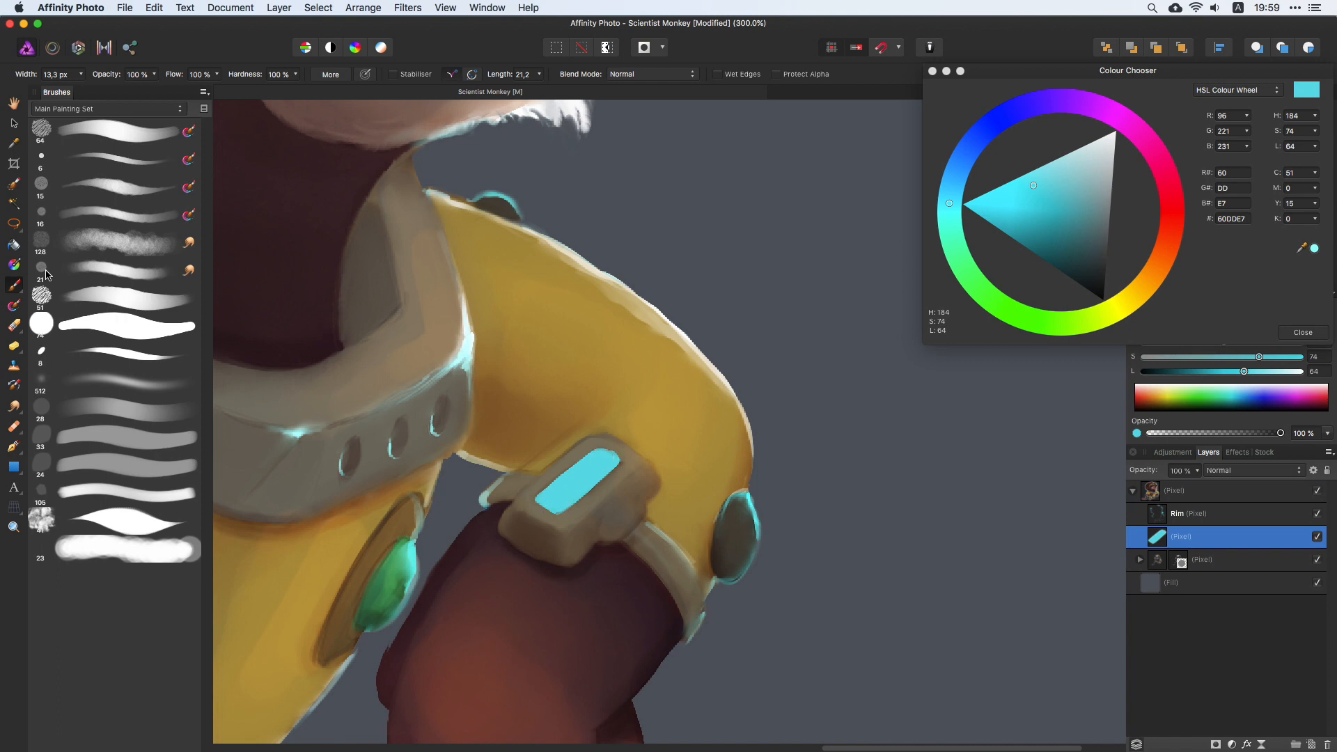
Step: Brush over the cyan display with a 14.4 px brush at 60% opacity and 25% flow
{"action": "left_click", "coordinate": [146, 407]}
{"action": "mouse_move", "coordinate": [537, 497]}
{"action": "left_mouse_down"}
{"action": "mouse_move", "coordinate": [611, 465]}
{"action": "mouse_move", "coordinate": [599, 450]}
{"action": "left_mouse_up"}
{"action": "left_click_drag", "start_coordinate": [644, 386], "coordinate": [653, 388]}
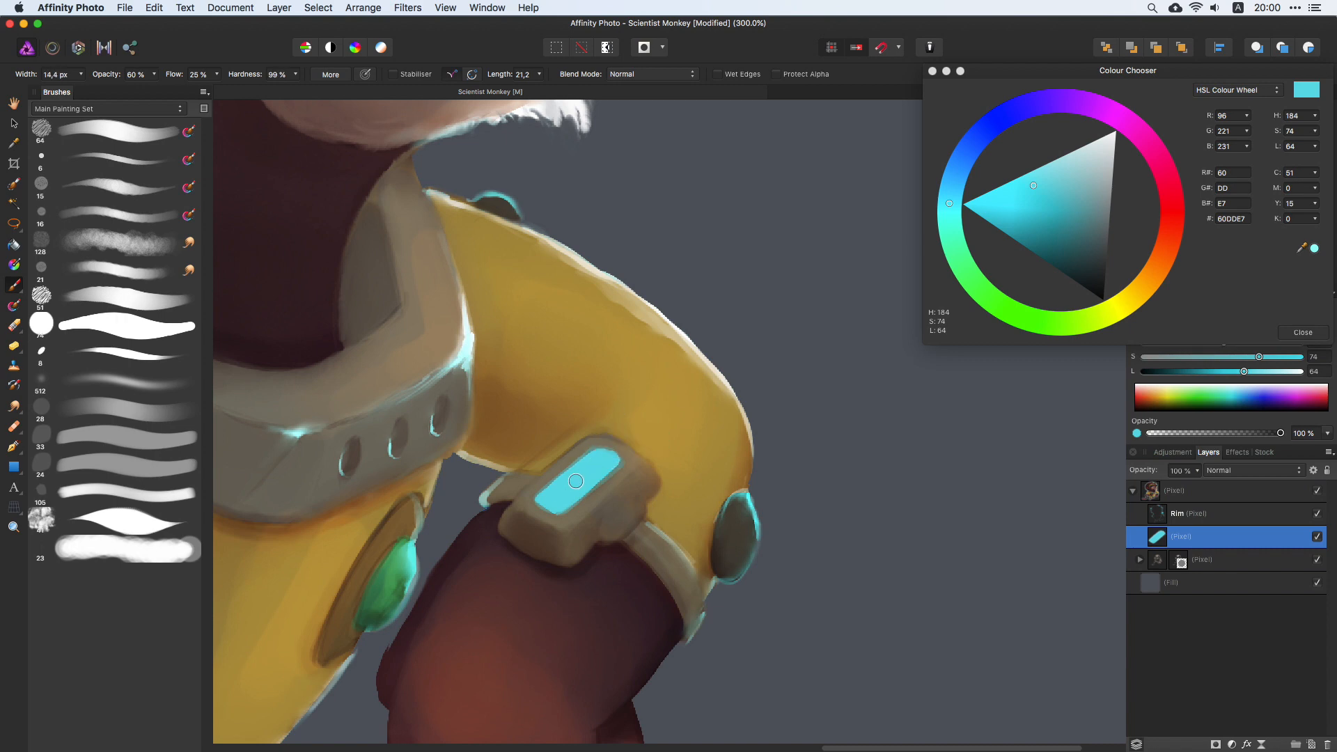
Step: Set the colour to grey 5F6869 and paint small symbols across the cyan display, undoing and repainting a poor stroke
{"action": "mouse_move", "coordinate": [1042, 178]}
{"action": "left_mouse_down"}
{"action": "mouse_move", "coordinate": [1090, 202]}
{"action": "mouse_move", "coordinate": [1103, 234]}
{"action": "left_mouse_up"}
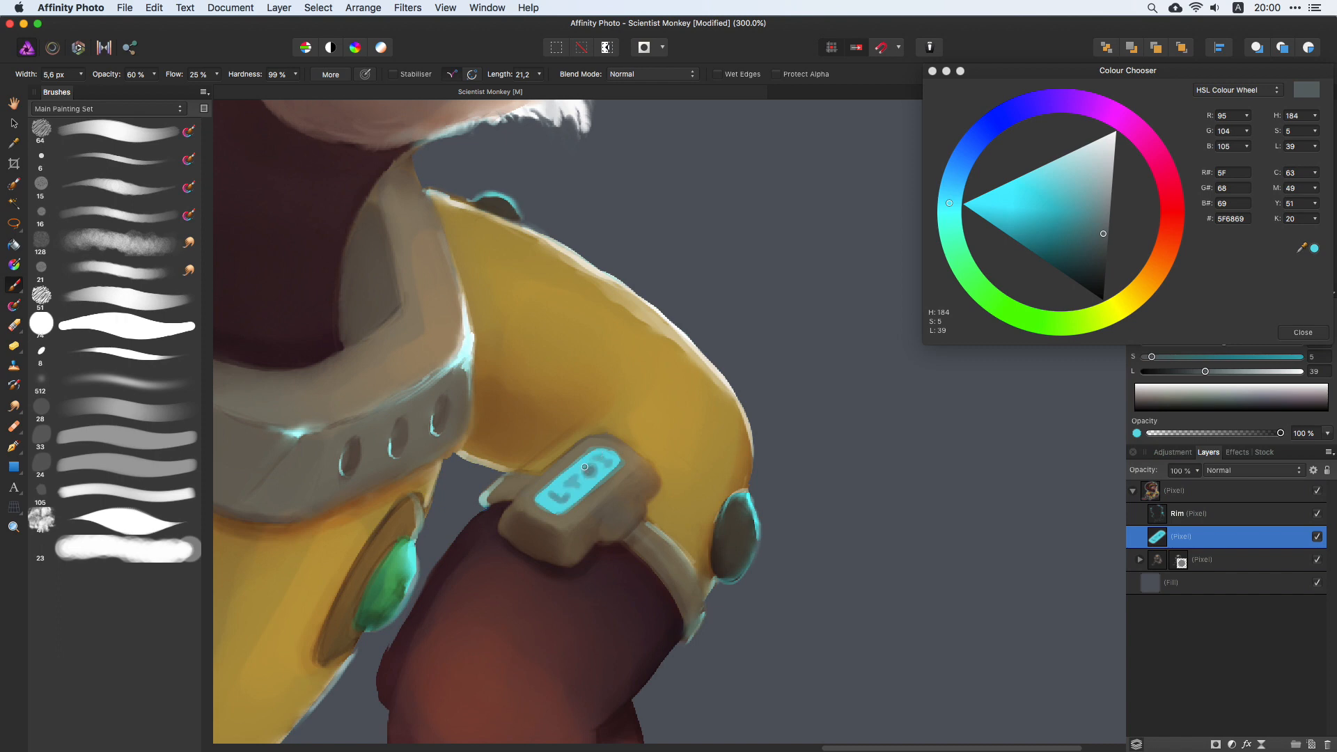
{"action": "key", "text": "super+z"}
{"action": "left_click_drag", "start_coordinate": [589, 467], "coordinate": [575, 476]}
{"action": "mouse_move", "coordinate": [592, 411]}
{"action": "left_mouse_down"}
{"action": "mouse_move", "coordinate": [623, 316]}
{"action": "mouse_move", "coordinate": [633, 394]}
{"action": "left_mouse_up"}
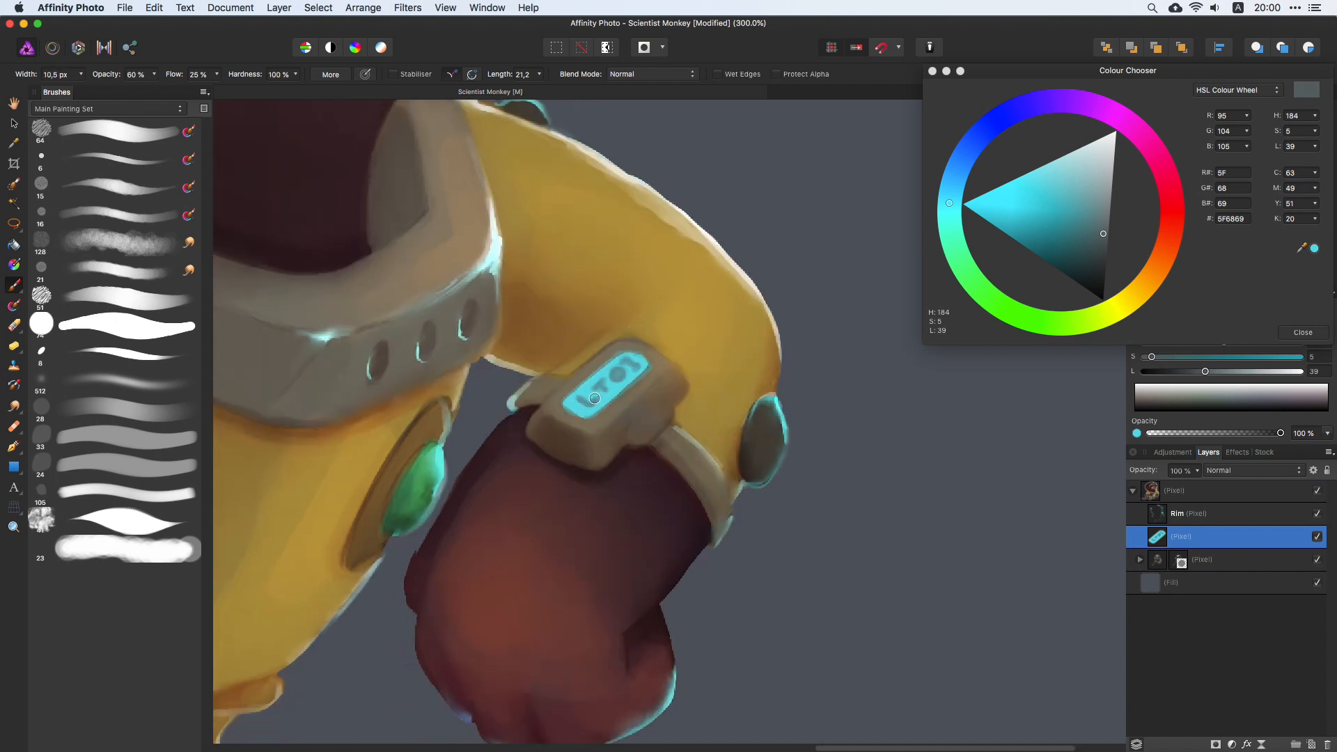
Step: Shade the wrist device's front recess and side block with dark browns 454035 and 322E26, using the 10.5 px brush
{"action": "left_click", "coordinate": [565, 446], "text": "alt"}
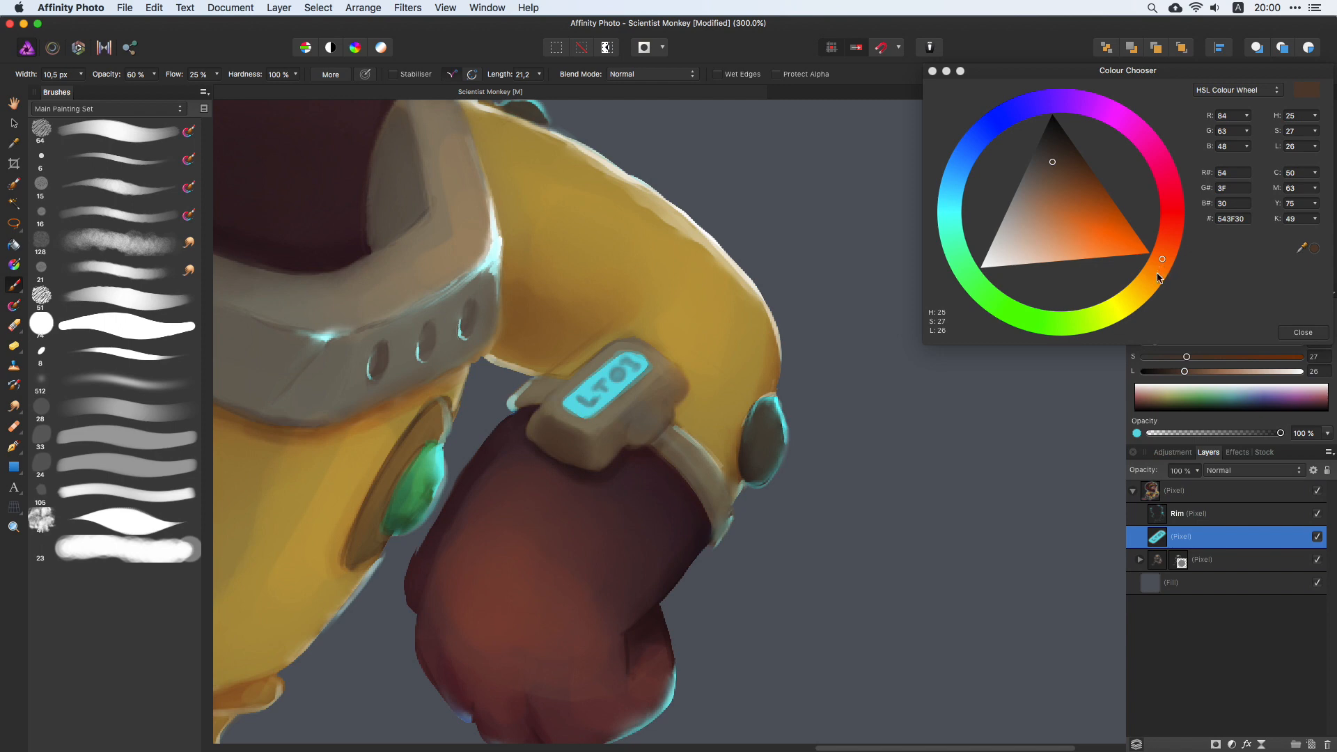
{"action": "left_click_drag", "start_coordinate": [1159, 277], "coordinate": [1145, 285]}
{"action": "left_click_drag", "start_coordinate": [1063, 167], "coordinate": [1059, 152]}
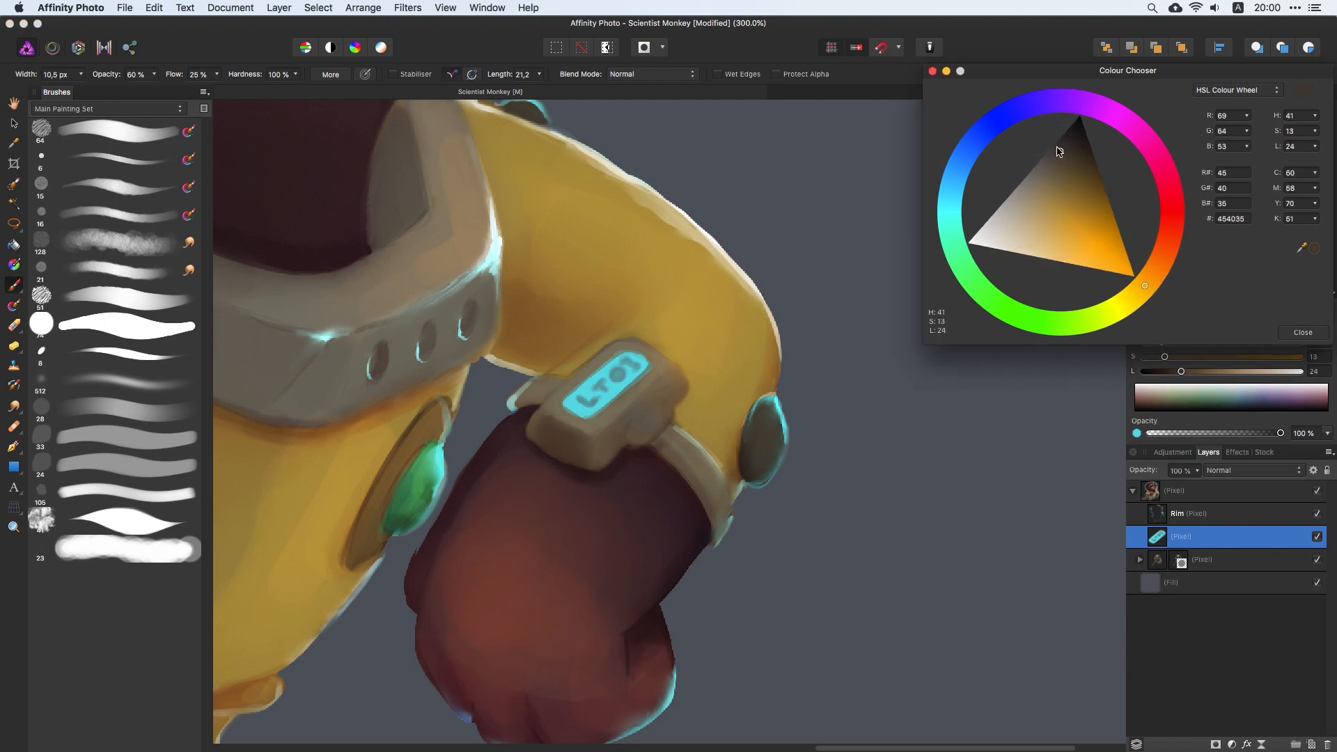
{"action": "left_click", "coordinate": [543, 441]}
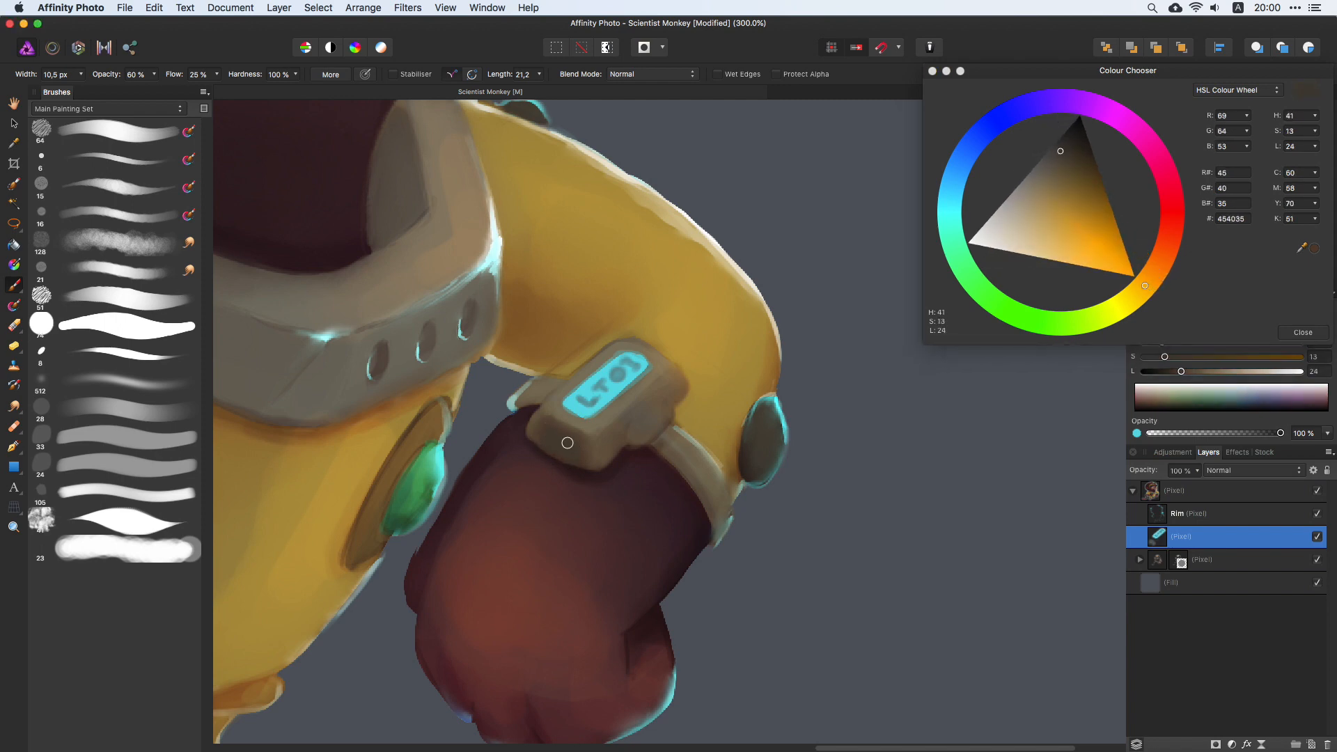
{"action": "left_click_drag", "start_coordinate": [1060, 151], "coordinate": [1066, 141]}
{"action": "left_click", "coordinate": [556, 433]}
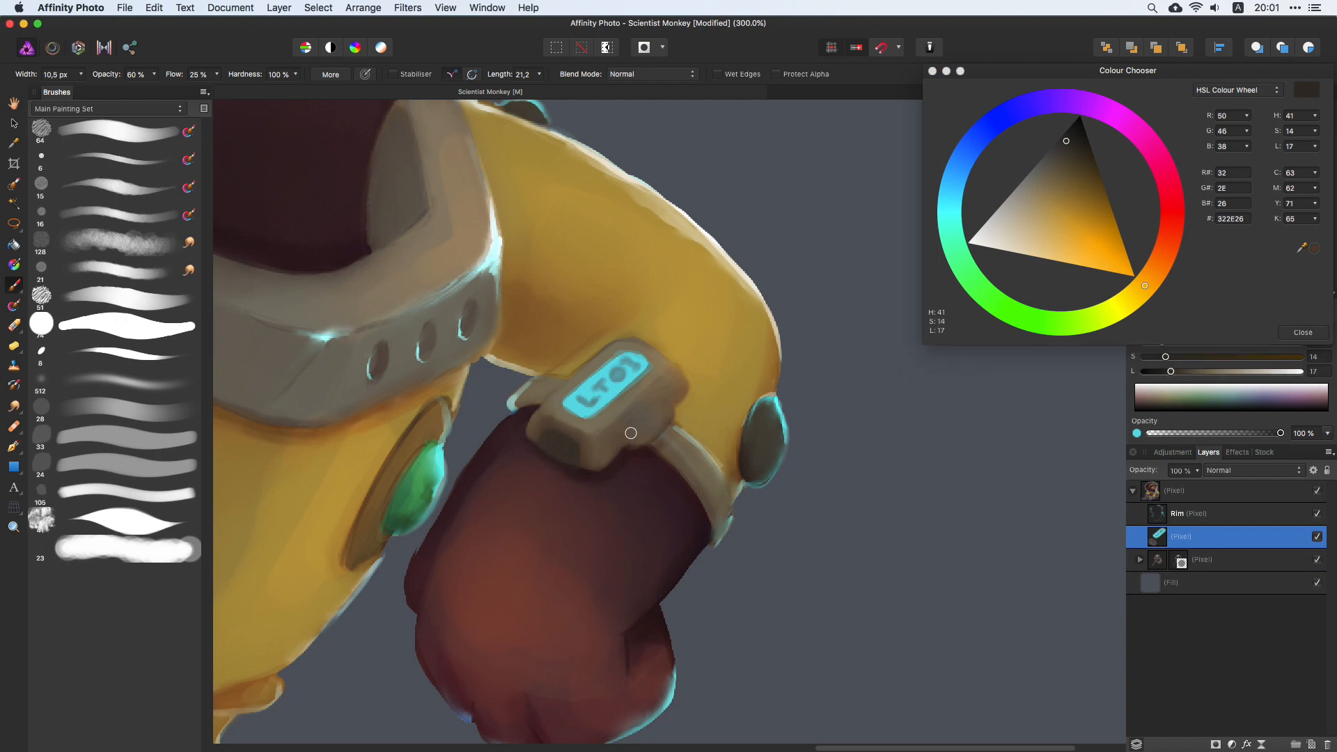
{"action": "mouse_move", "coordinate": [631, 433]}
{"action": "left_mouse_down"}
{"action": "mouse_move", "coordinate": [665, 408]}
{"action": "mouse_move", "coordinate": [637, 440]}
{"action": "left_mouse_up"}
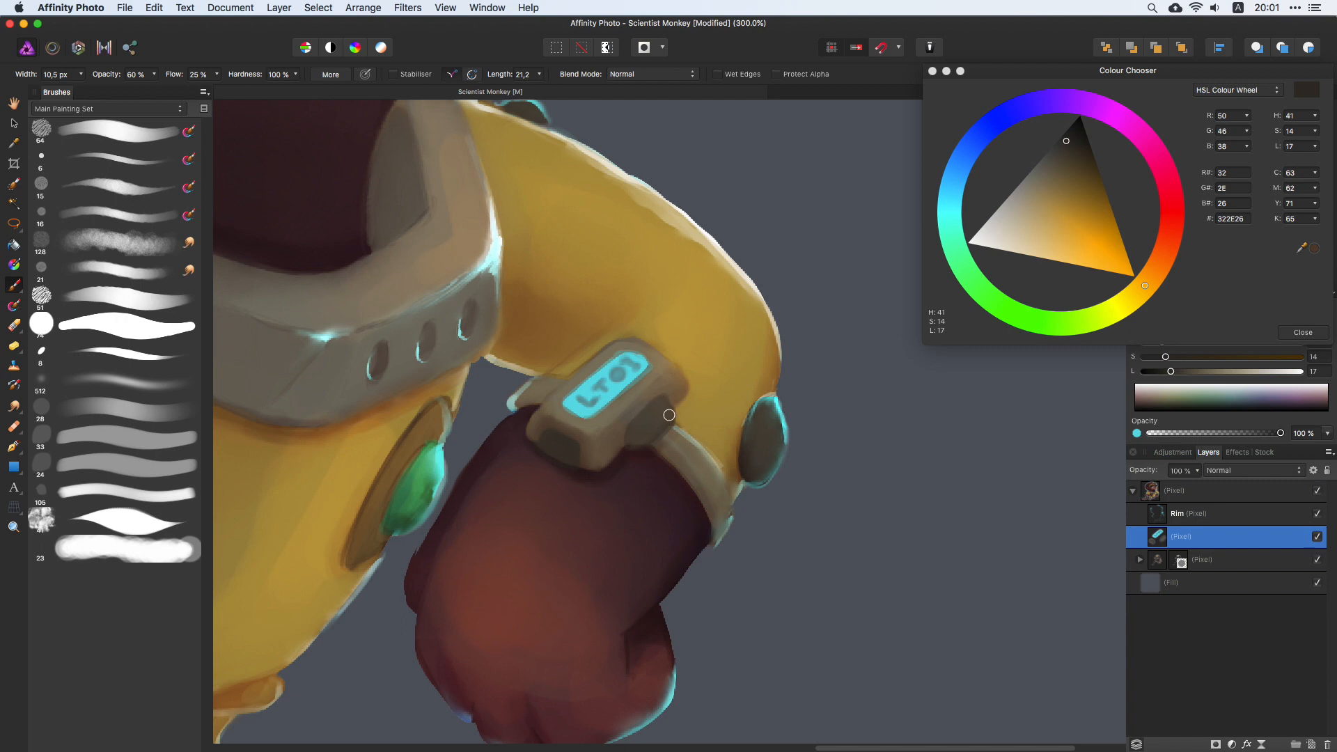
Step: Deepen the shadows in the wrist device's recesses with the darker tones 26241C and 2F1914
{"action": "left_click", "coordinate": [1070, 137]}
{"action": "mouse_move", "coordinate": [1145, 289]}
{"action": "left_mouse_down"}
{"action": "mouse_move", "coordinate": [1156, 266]}
{"action": "mouse_move", "coordinate": [1134, 298]}
{"action": "left_mouse_up"}
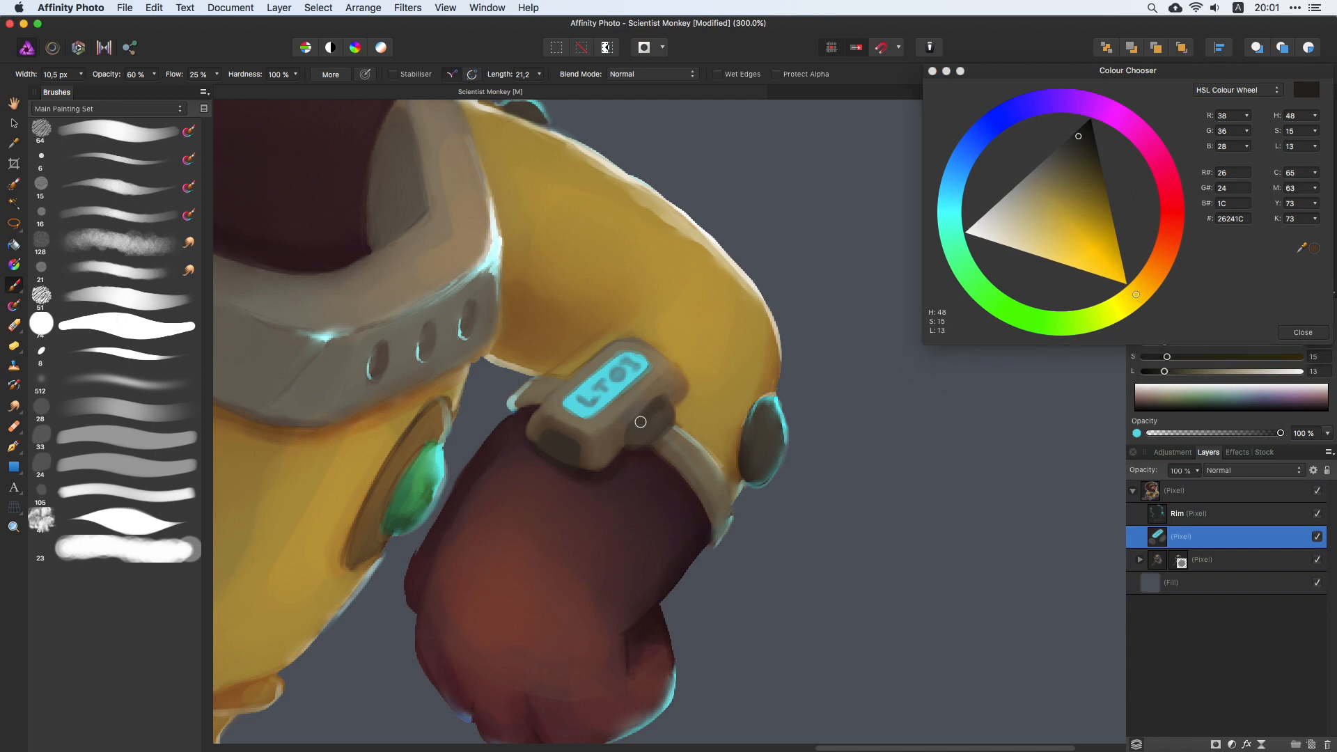
{"action": "left_click_drag", "start_coordinate": [1162, 254], "coordinate": [1168, 244]}
{"action": "left_click", "coordinate": [1046, 141]}
{"action": "left_click", "coordinate": [1172, 235]}
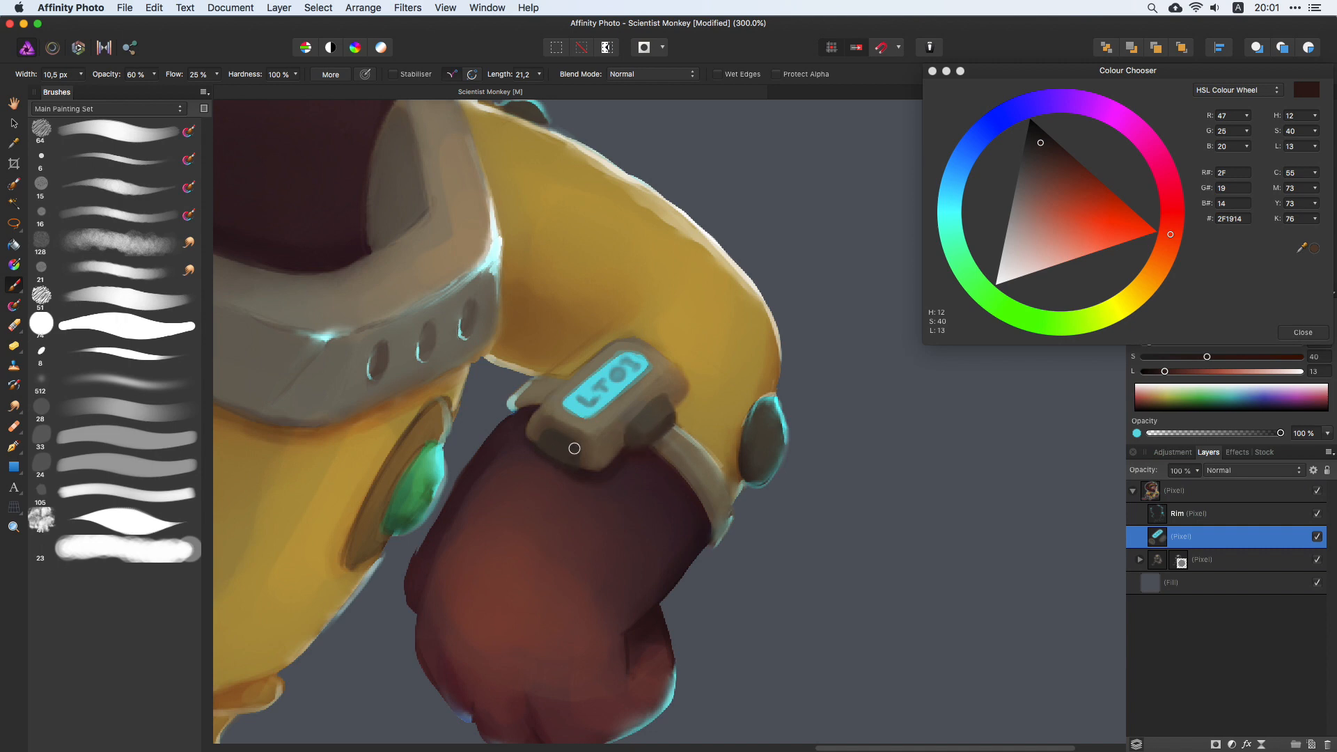
{"action": "left_click_drag", "start_coordinate": [549, 432], "coordinate": [541, 434]}
Step: Refine the wrist device's edges and side block with browns sampled from it, including 746850 and 665E50, varying the brush size
{"action": "left_click", "coordinate": [552, 449], "text": "alt"}
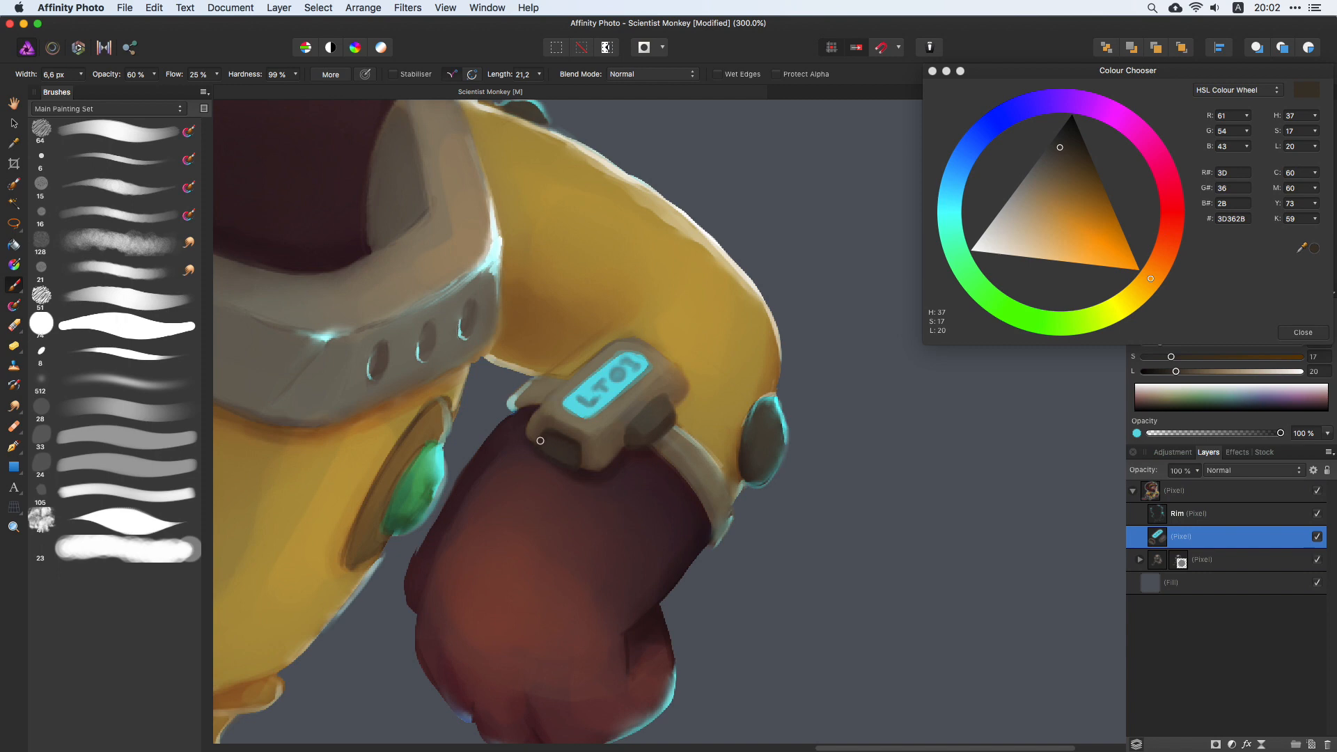
{"action": "left_click_drag", "start_coordinate": [651, 419], "coordinate": [667, 428]}
{"action": "left_click", "coordinate": [667, 424], "text": "alt"}
{"action": "left_click", "coordinate": [670, 428], "text": "alt"}
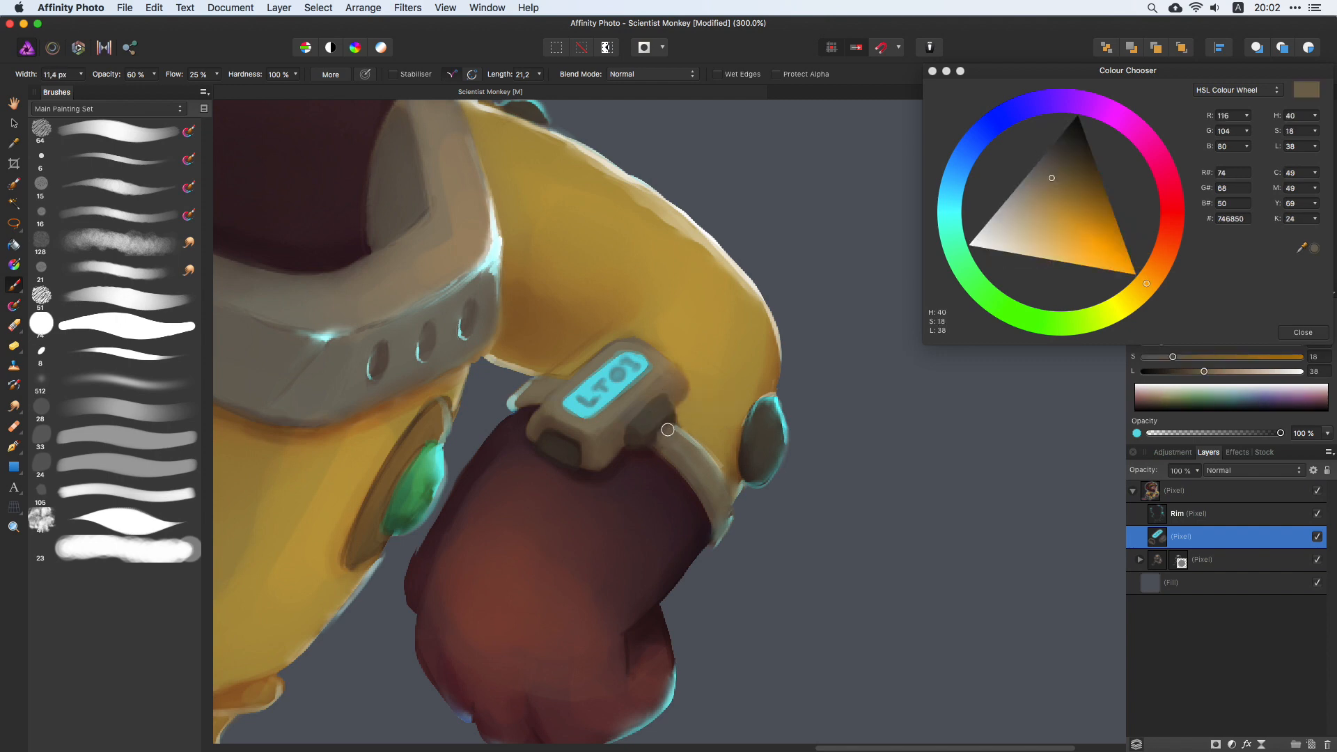
{"action": "left_click_drag", "start_coordinate": [676, 336], "coordinate": [629, 349]}
{"action": "left_click", "coordinate": [630, 353], "text": "alt"}
{"action": "mouse_move", "coordinate": [629, 344]}
{"action": "left_mouse_down"}
{"action": "mouse_move", "coordinate": [650, 394]}
{"action": "mouse_move", "coordinate": [636, 407]}
{"action": "left_mouse_up"}
{"action": "left_click", "coordinate": [628, 414], "text": "alt"}
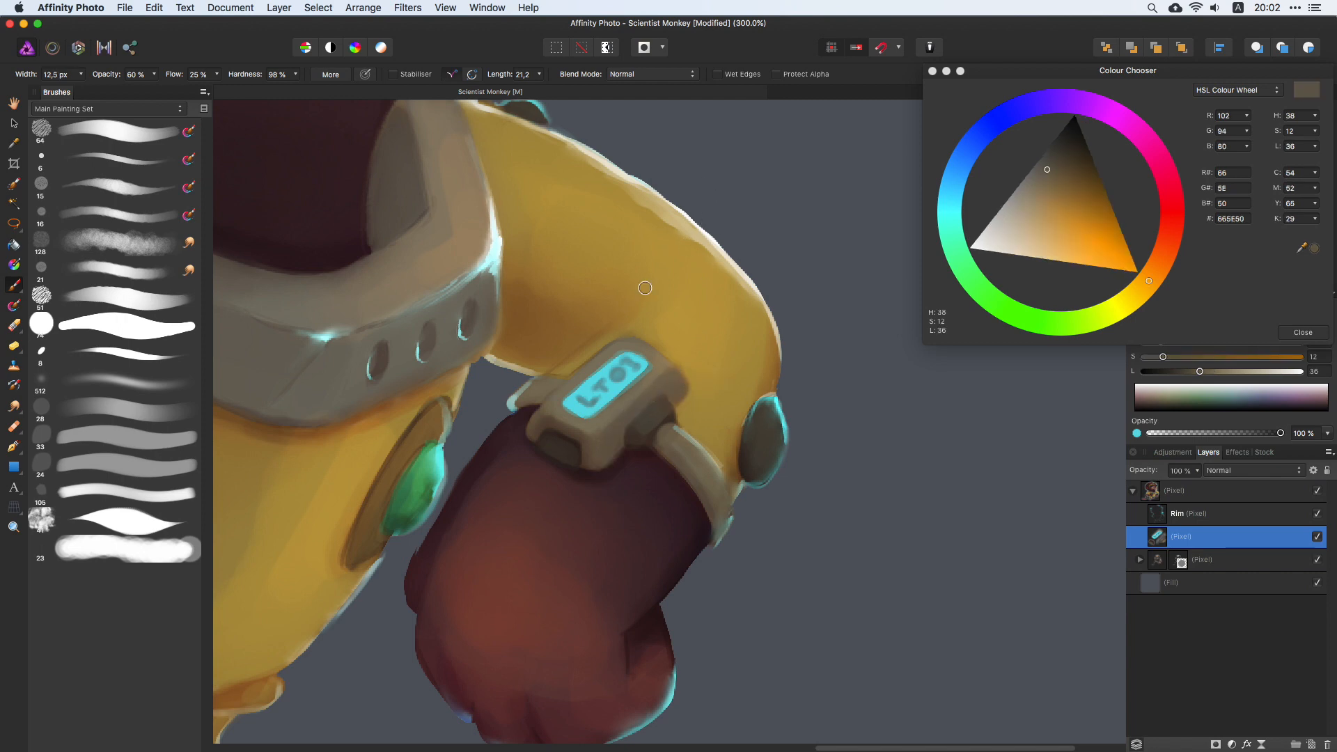
{"action": "key", "text": "bracketleft"}
{"action": "left_click", "coordinate": [662, 446], "text": "alt"}
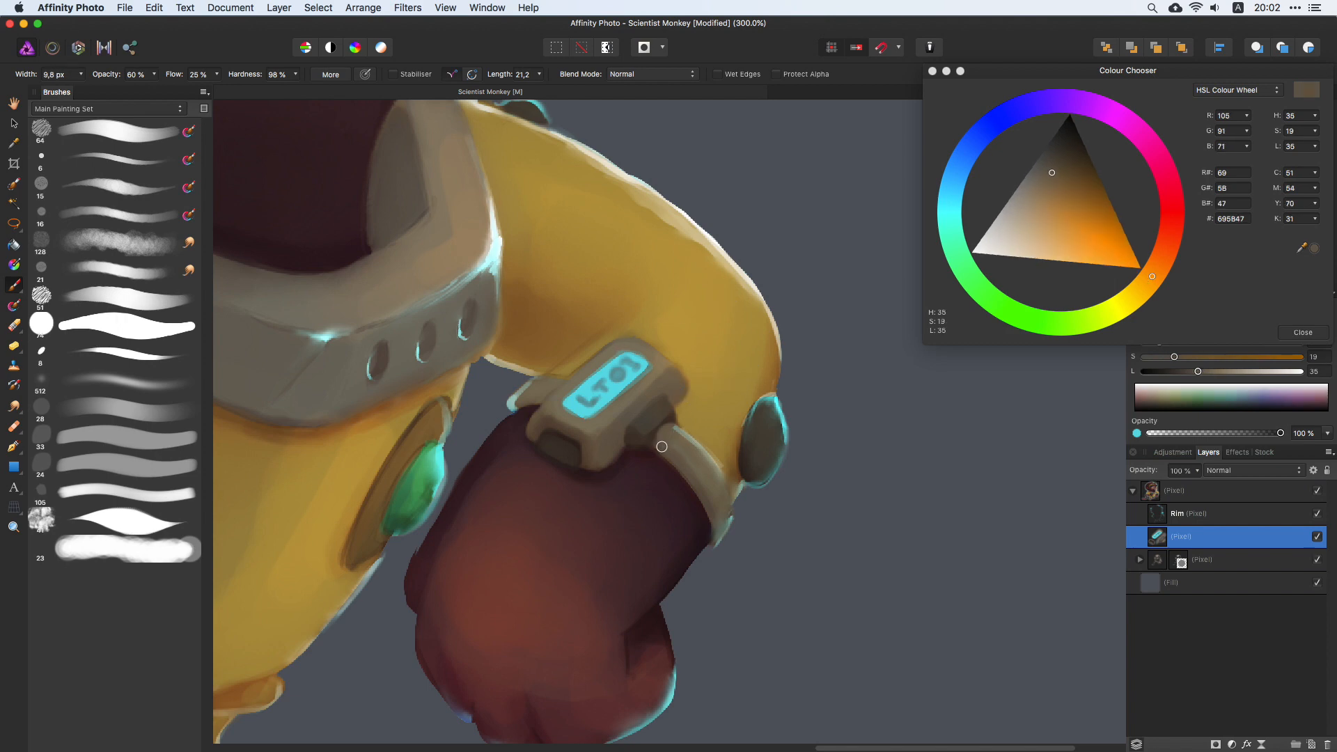
Step: Examine the reworked wrist device in context with the character's head, body and legs
{"action": "left_click_drag", "start_coordinate": [685, 277], "coordinate": [729, 281]}
{"action": "left_click_drag", "start_coordinate": [656, 357], "coordinate": [747, 276]}
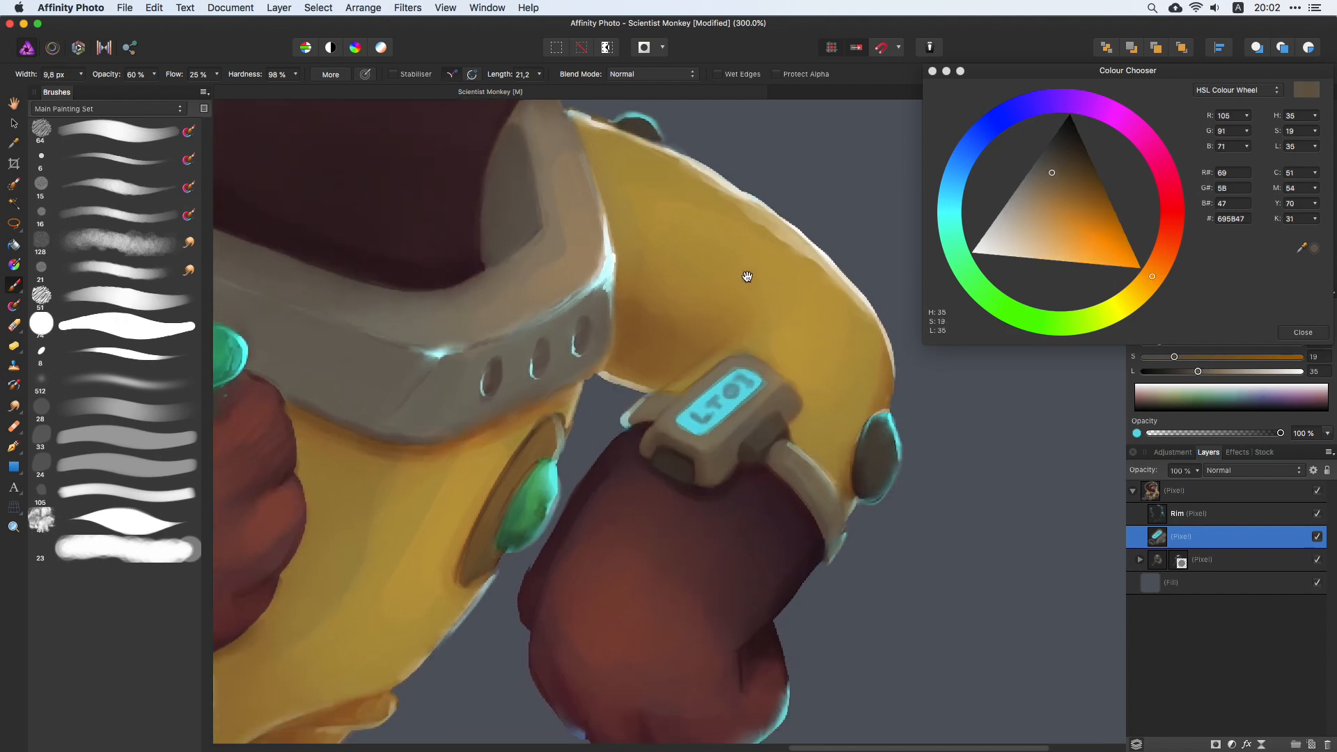
{"action": "key", "text": "super+minus"}
{"action": "key", "text": "super+minus"}
{"action": "key", "text": "super+minus"}
{"action": "key", "text": "super+minus"}
{"action": "key", "text": "super+equal"}
{"action": "key", "text": "super+equal"}
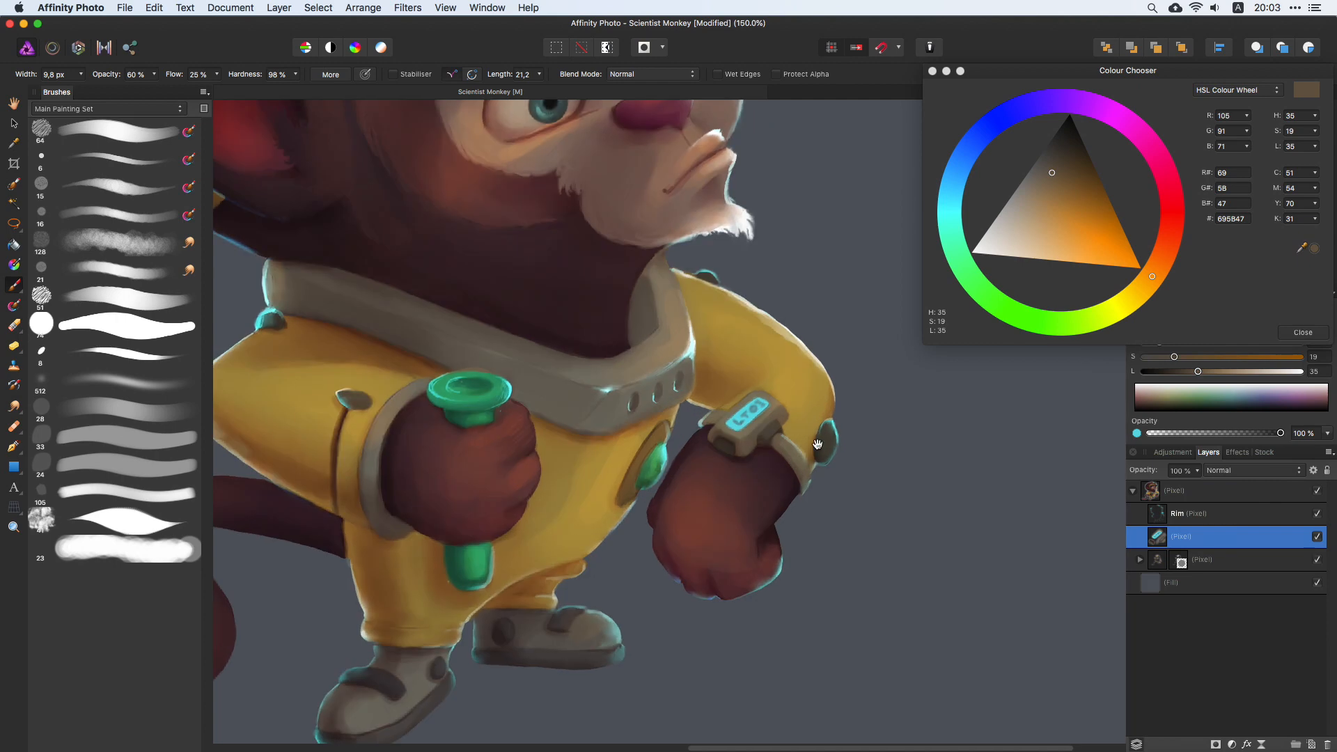
{"action": "left_click_drag", "start_coordinate": [817, 445], "coordinate": [810, 411]}
{"action": "scroll", "coordinate": [810, 411], "scroll_direction": "up", "scroll_amount": 10}
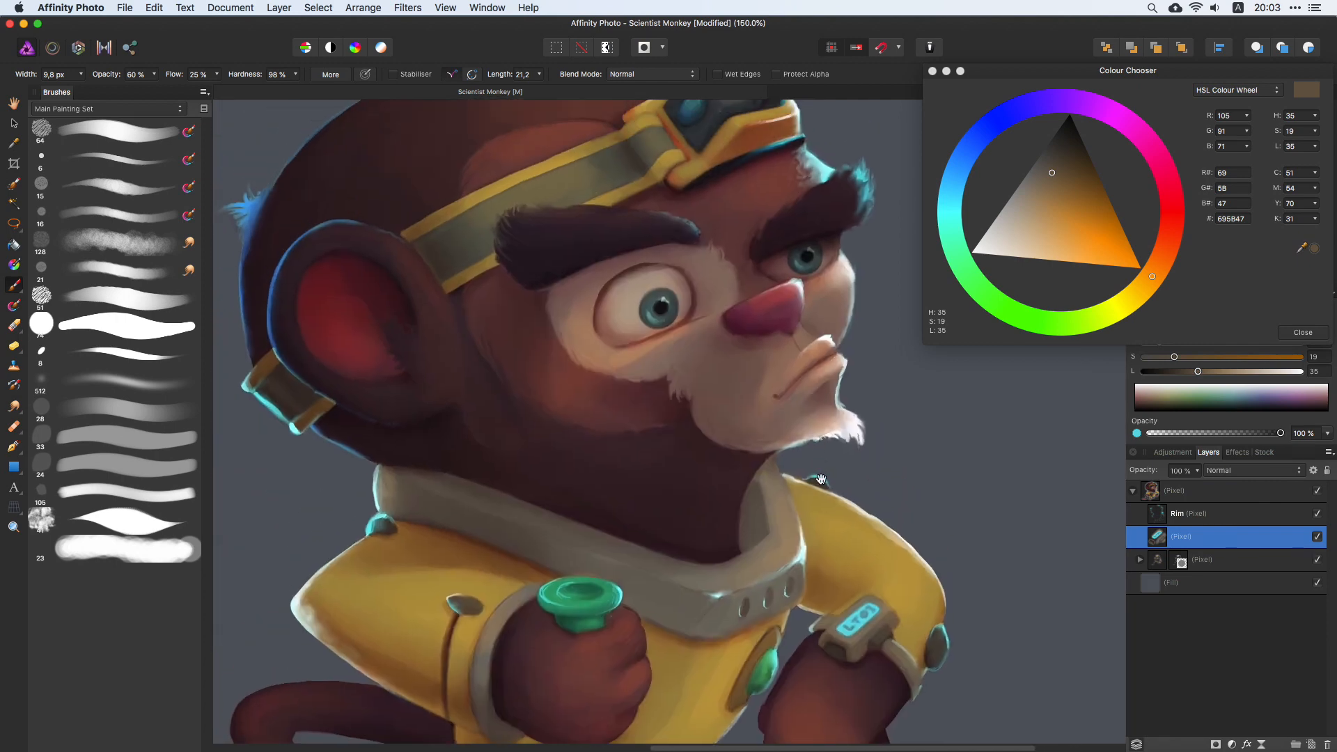
{"action": "scroll", "coordinate": [818, 499], "scroll_direction": "down", "scroll_amount": 10}
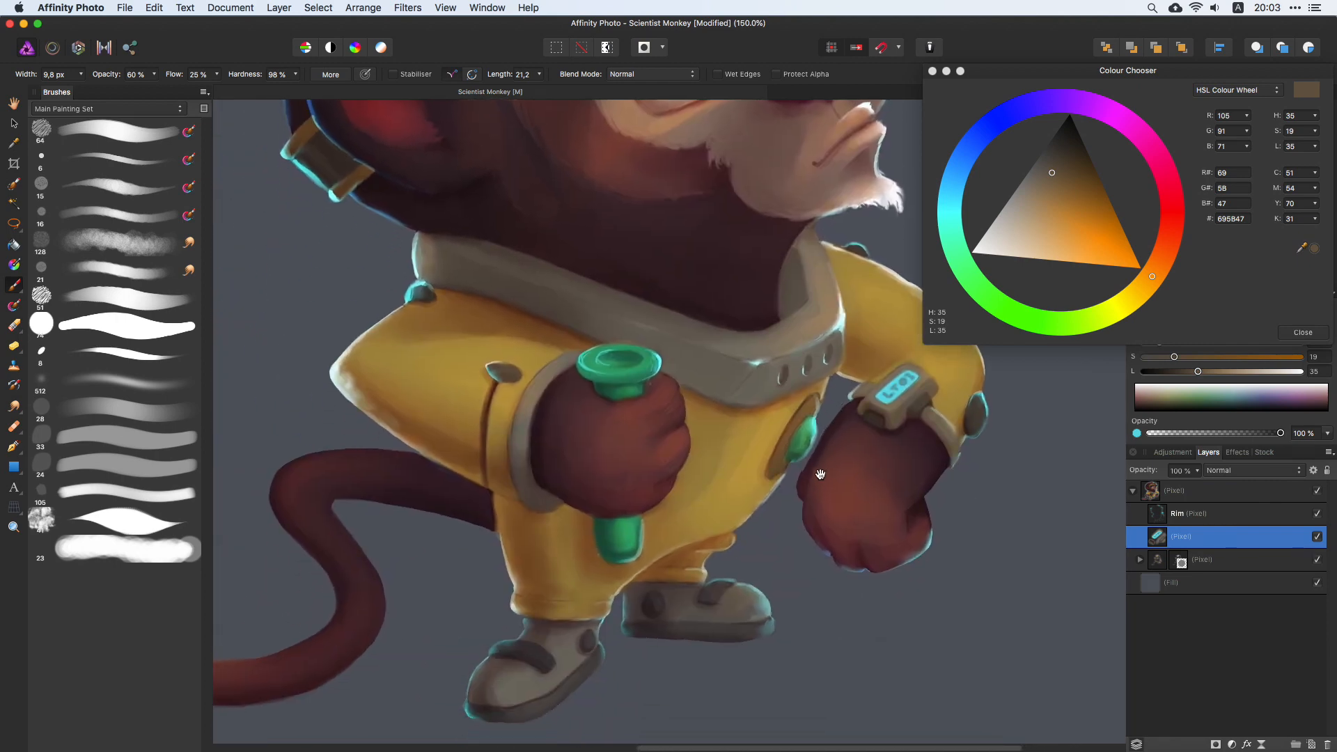
Step: Switch the Rim layer to Normal to sample cyan 60D9E3 from its rim light, and restore its Colour Dodge blend mode
{"action": "left_click", "coordinate": [1195, 514]}
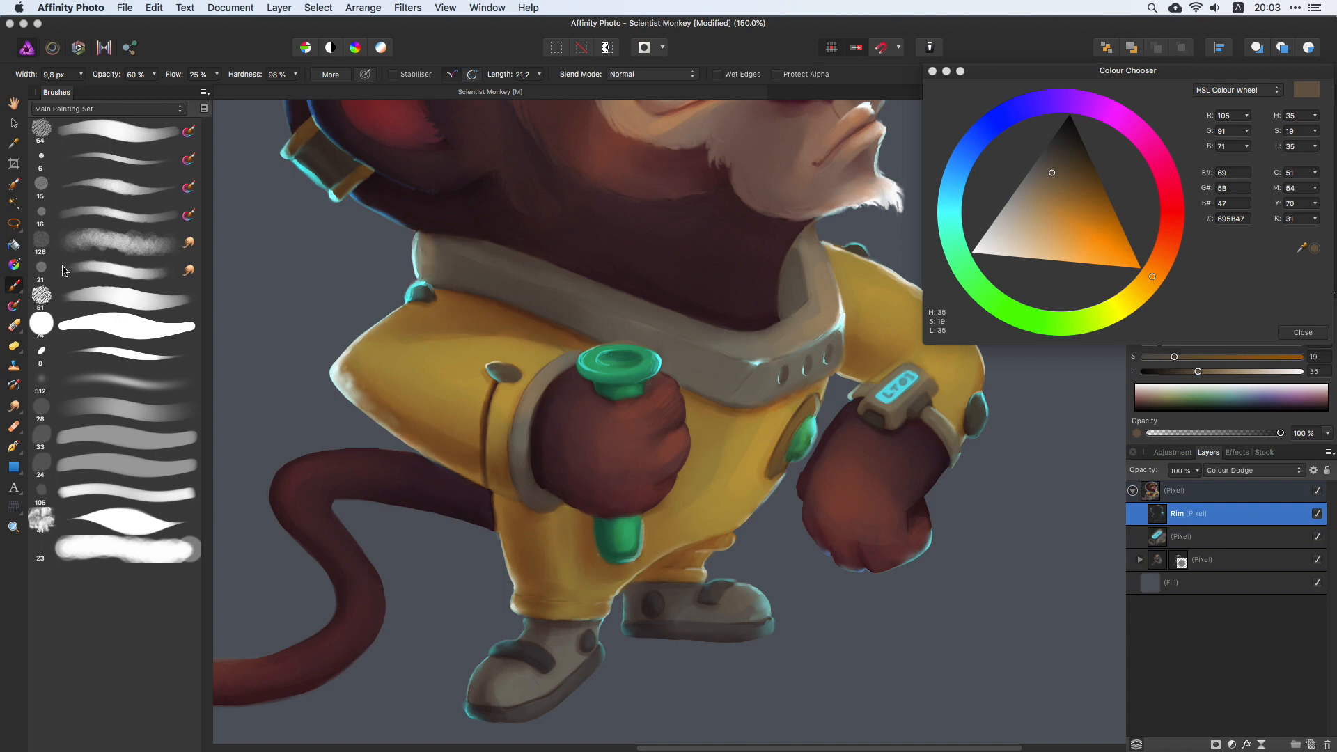
{"action": "left_click", "coordinate": [1252, 470]}
{"action": "left_click", "coordinate": [1225, 383]}
{"action": "left_click", "coordinate": [908, 210], "text": "alt"}
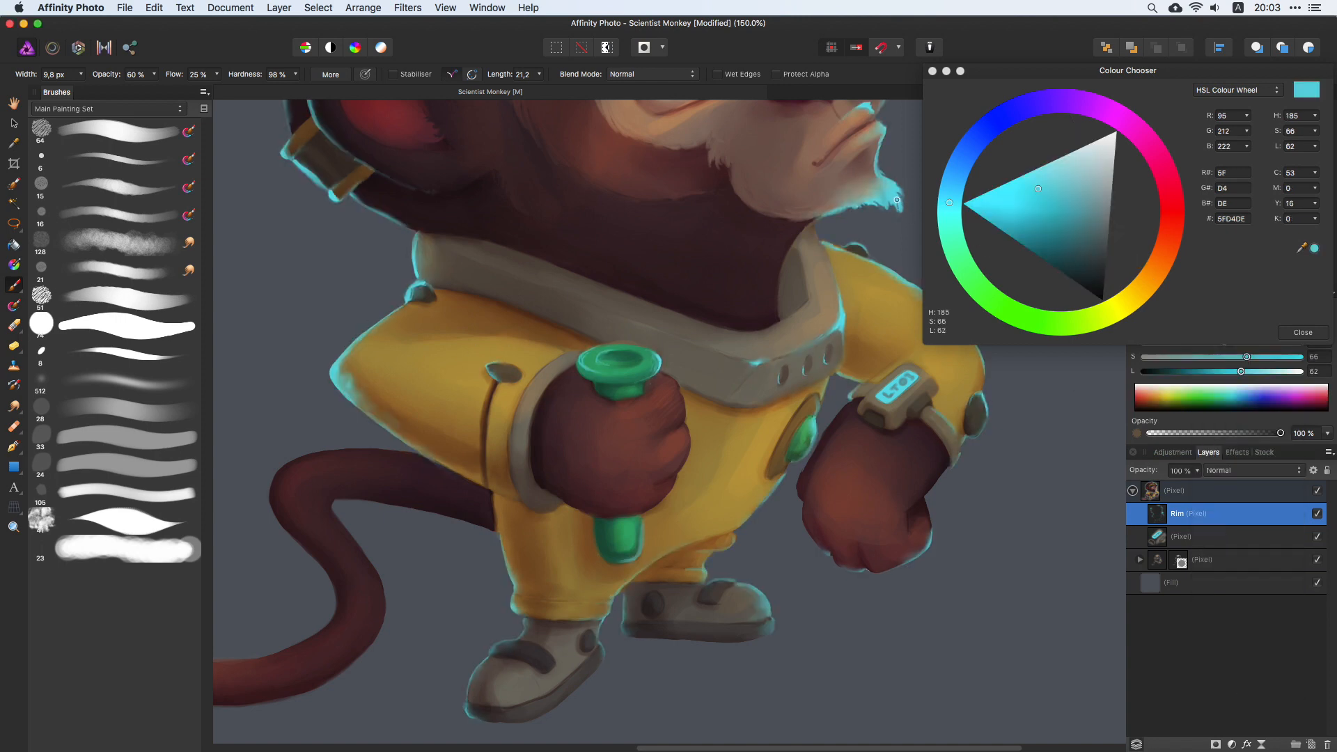
{"action": "left_click", "coordinate": [1263, 476]}
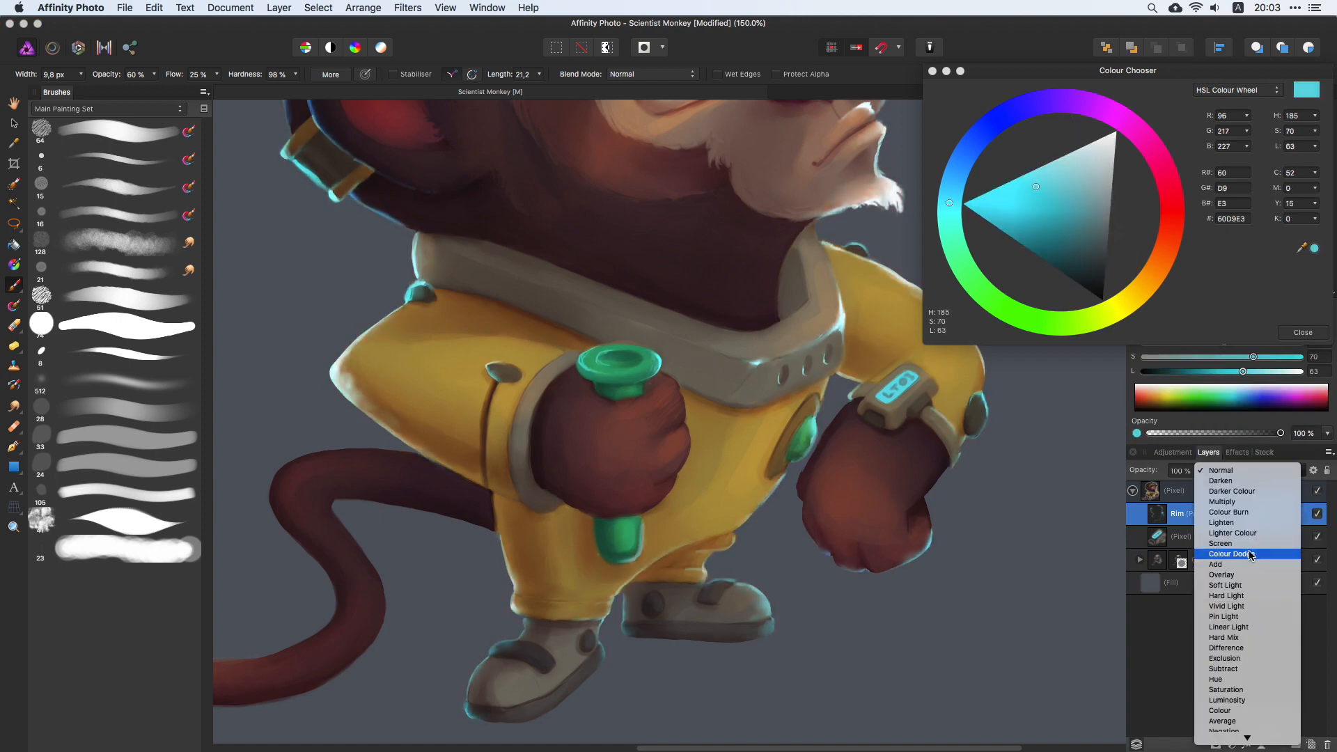
{"action": "left_click", "coordinate": [1249, 550]}
{"action": "key", "text": "super+z"}
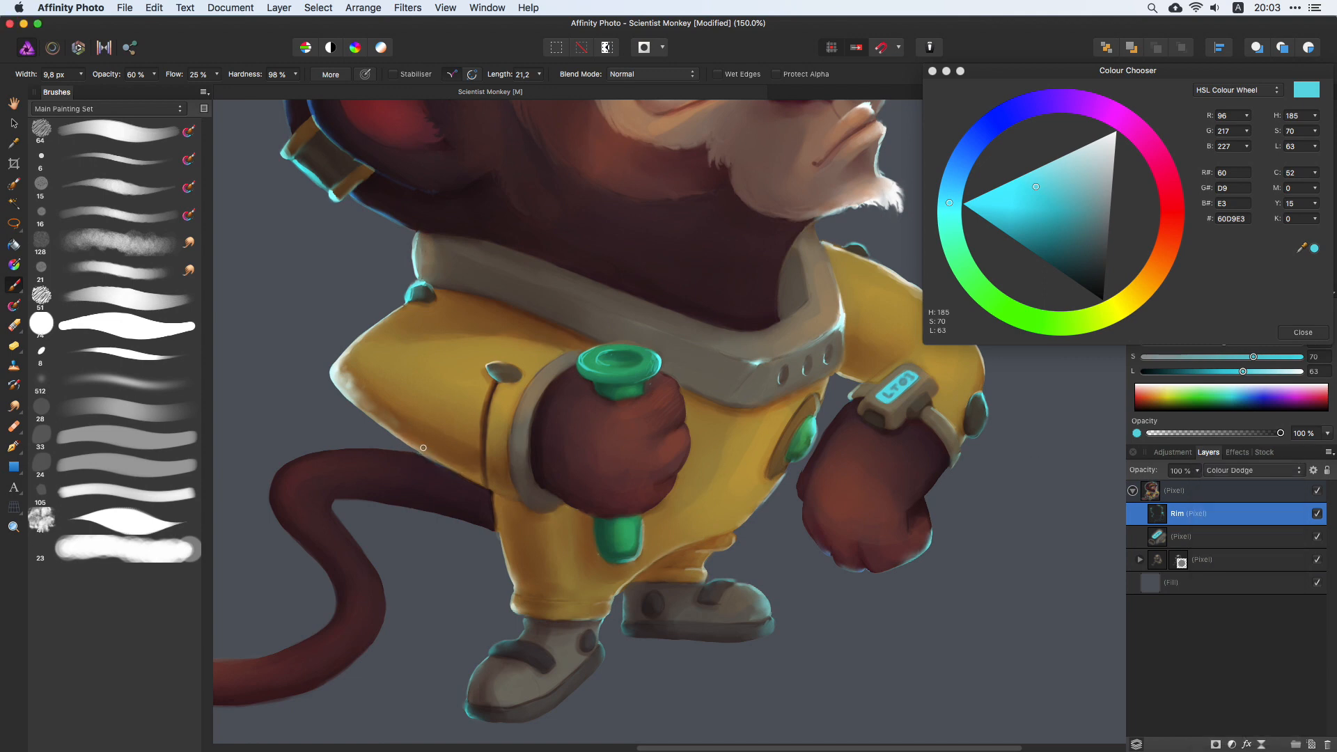
Step: Paint a cyan rim light along the underside of the near sleeve and trim it with a 15.5 px eraser
{"action": "left_click_drag", "start_coordinate": [357, 401], "coordinate": [481, 483]}
{"action": "key", "text": "super+plus"}
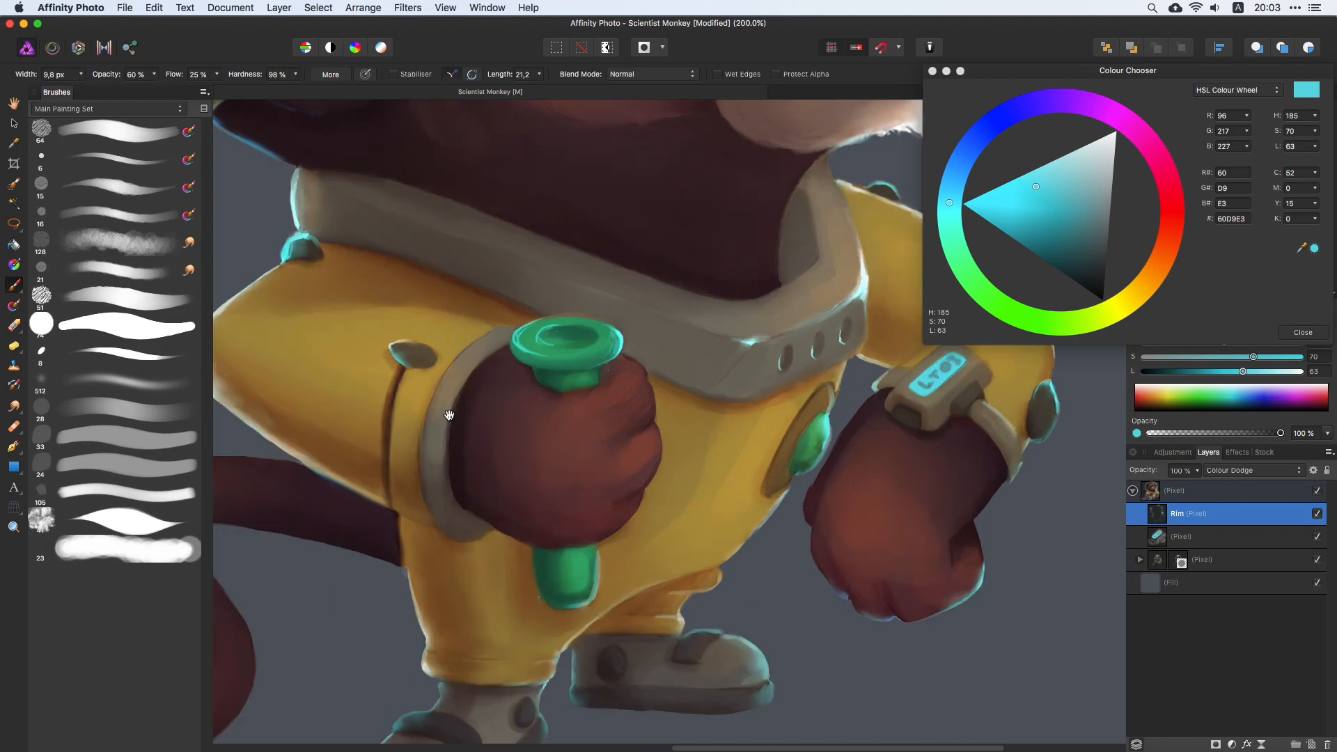
{"action": "left_click_drag", "start_coordinate": [449, 416], "coordinate": [666, 426]}
{"action": "left_click", "coordinate": [14, 325]}
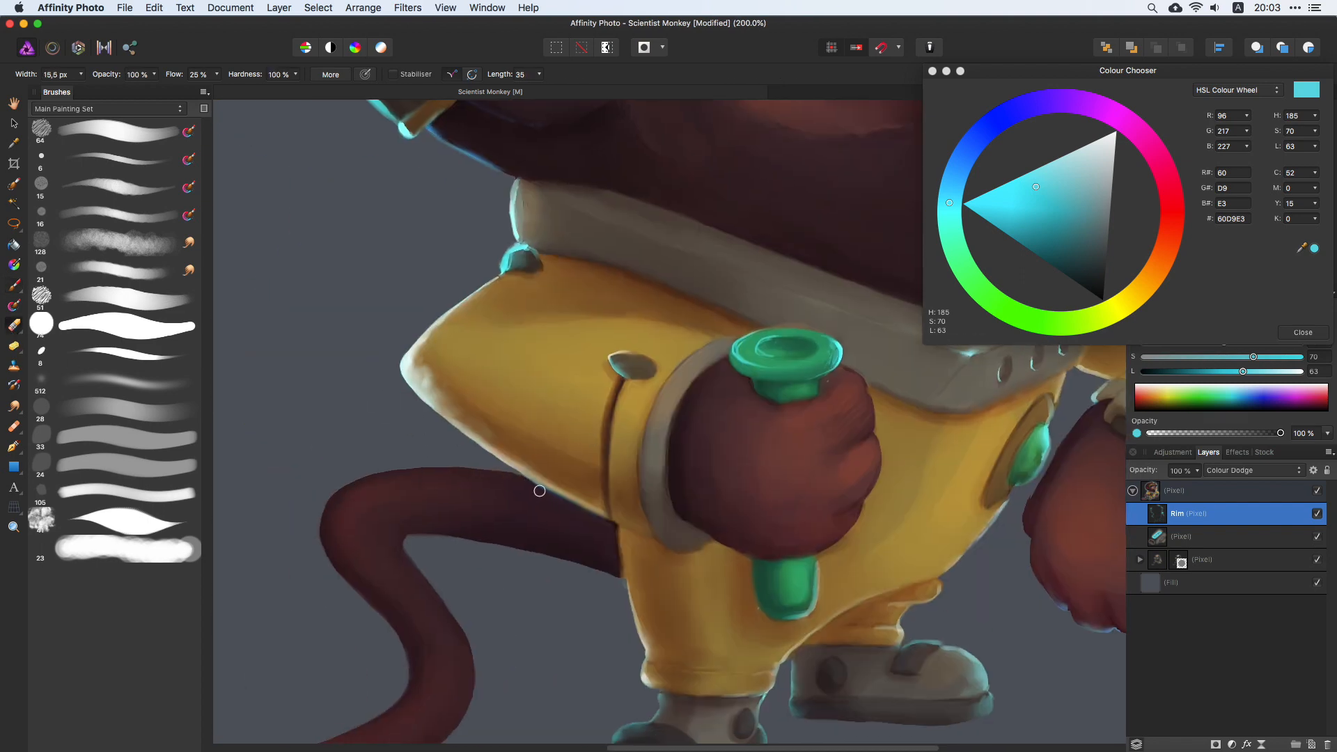
{"action": "left_click_drag", "start_coordinate": [540, 491], "coordinate": [598, 521]}
{"action": "key", "text": "b"}
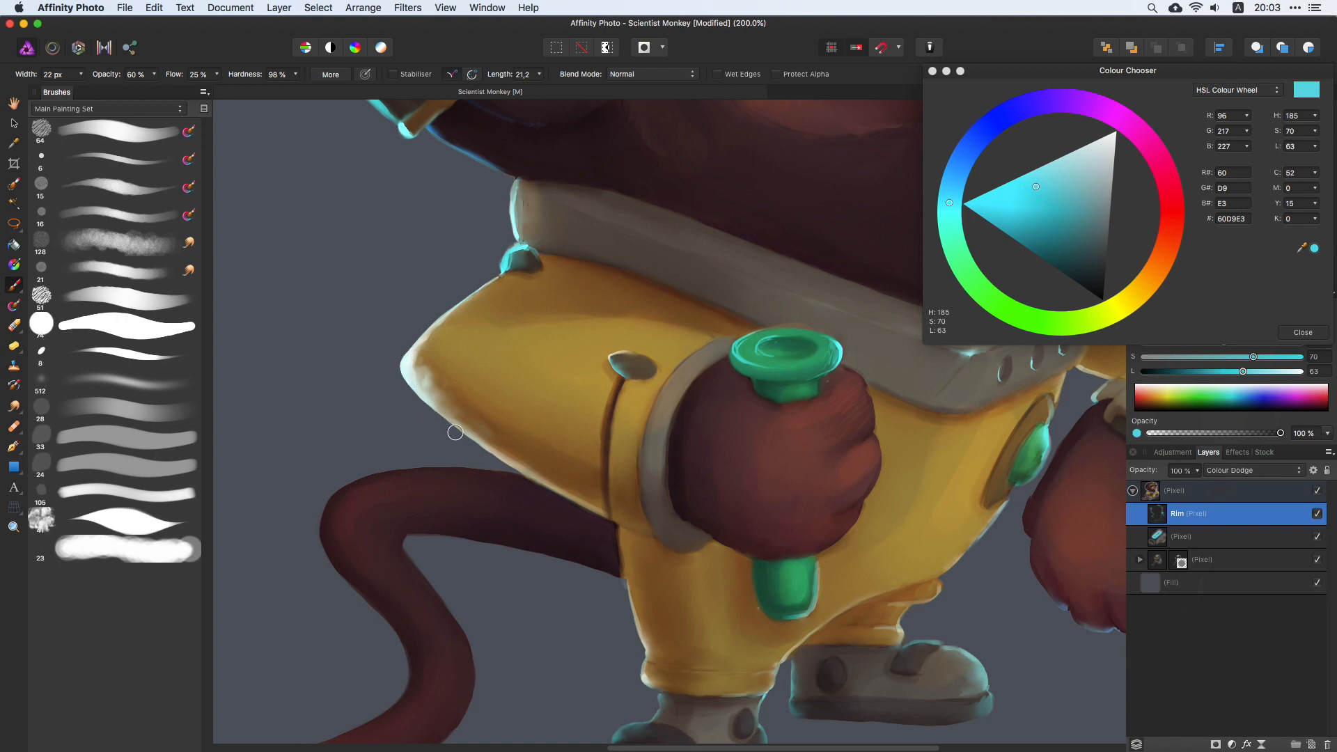
Step: Paint a cyan highlight on the sleeve button's edge with a fine brush and try strokes along the seam below, undoing the poor ones
{"action": "key", "text": "bracketleft"}
{"action": "key", "text": "bracketleft"}
{"action": "key", "text": "bracketleft"}
{"action": "key", "text": "super+z"}
{"action": "left_click_drag", "start_coordinate": [616, 352], "coordinate": [612, 356]}
{"action": "key", "text": "bracketright"}
{"action": "key", "text": "bracketright"}
{"action": "key", "text": "bracketleft"}
{"action": "key", "text": "bracketleft"}
{"action": "left_click_drag", "start_coordinate": [615, 414], "coordinate": [610, 487]}
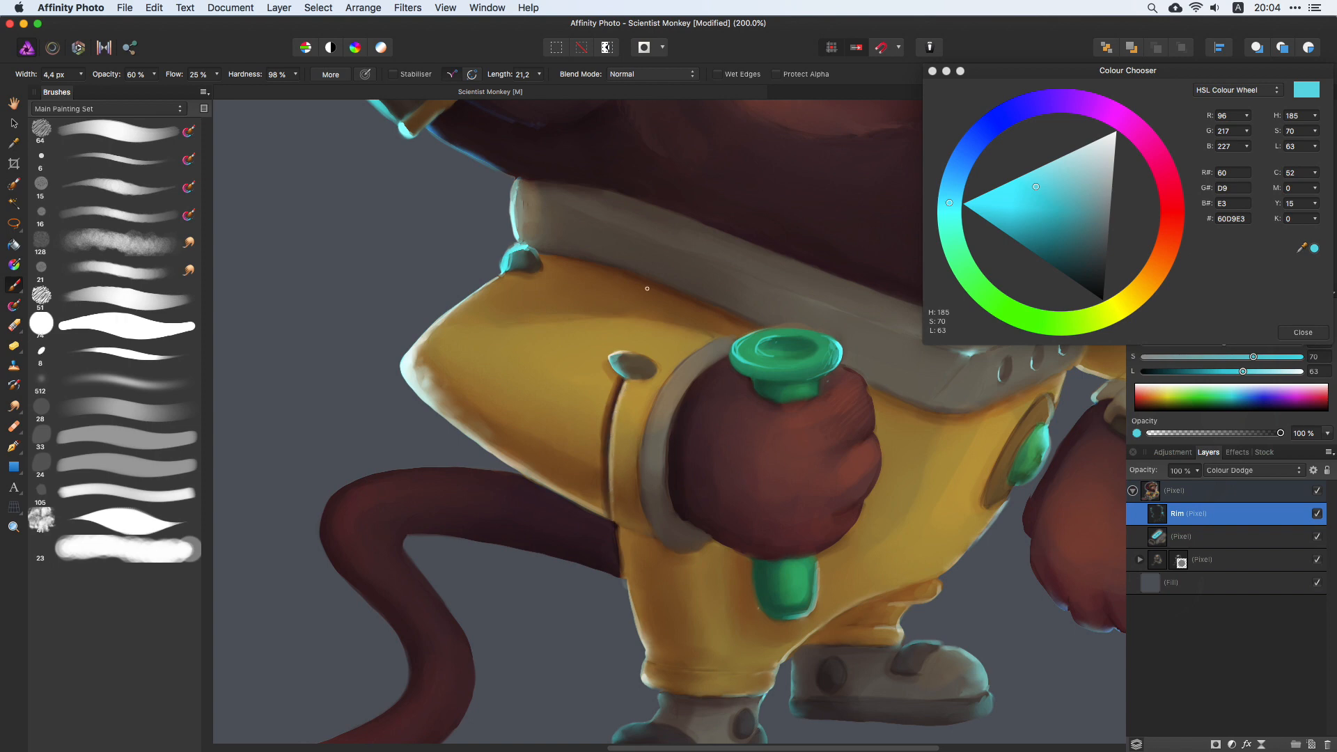
{"action": "left_click_drag", "start_coordinate": [617, 382], "coordinate": [618, 381]}
{"action": "key", "text": "super+z"}
Step: Try cyan strokes along the sleeve seam with the hard 8 px brush and undo them
{"action": "left_click", "coordinate": [144, 365]}
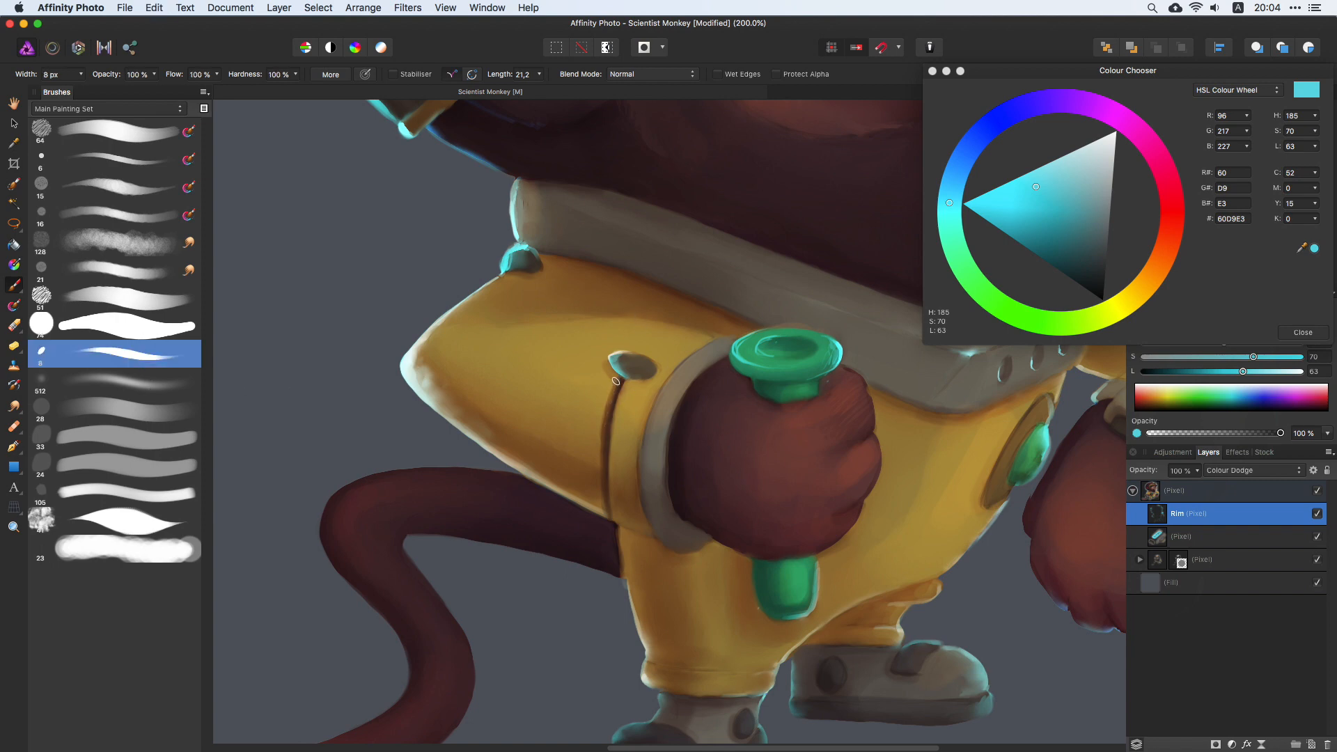
{"action": "left_click_drag", "start_coordinate": [599, 449], "coordinate": [604, 515]}
{"action": "left_click_drag", "start_coordinate": [604, 408], "coordinate": [606, 512]}
{"action": "key", "text": "super+z"}
{"action": "key", "text": "super+z"}
Step: Add a pixel layer above Rim in Overlay mode and paint a light yellow ECCD75 highlight along the sleeve seam, redoing one stroke
{"action": "left_click", "coordinate": [1311, 743]}
{"action": "left_click", "coordinate": [1252, 470]}
{"action": "left_click", "coordinate": [1246, 578]}
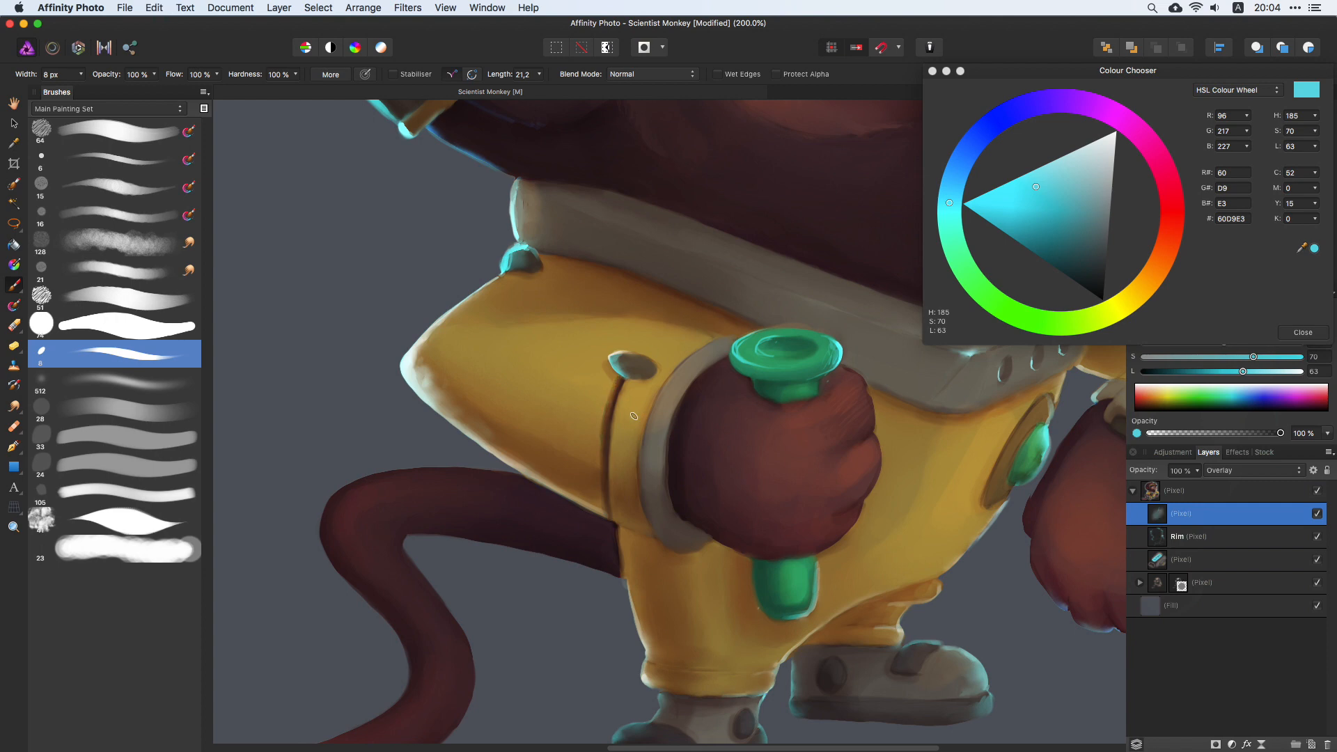
{"action": "left_click", "coordinate": [1140, 290]}
{"action": "left_click", "coordinate": [1051, 250]}
{"action": "left_click_drag", "start_coordinate": [613, 384], "coordinate": [598, 480]}
{"action": "key", "text": "super+z"}
{"action": "left_click_drag", "start_coordinate": [612, 394], "coordinate": [602, 445]}
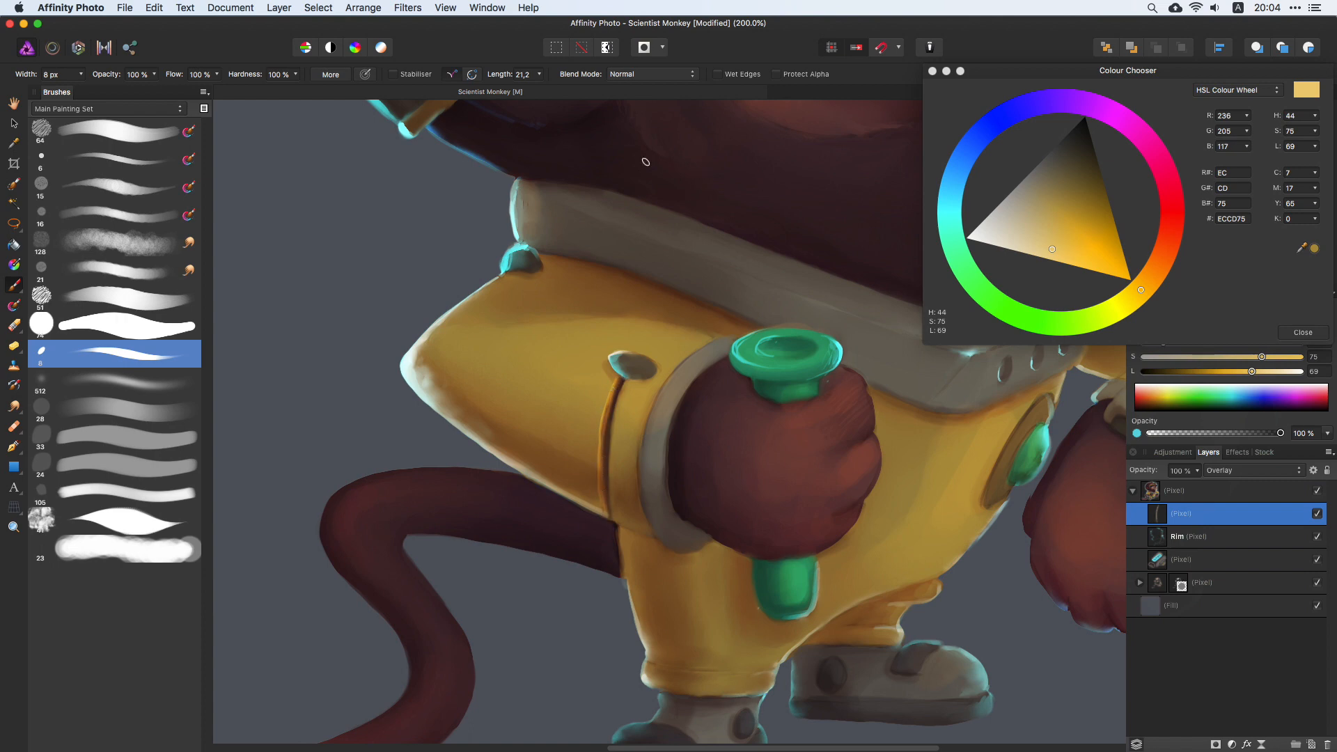
Step: Reduce the brush to 5.7 px and lower the Overlay seam highlight layer's opacity to 27%, toggling its visibility to compare
{"action": "scroll", "coordinate": [645, 162], "scroll_direction": "up", "scroll_amount": 5}
{"action": "key", "text": "bracketleft"}
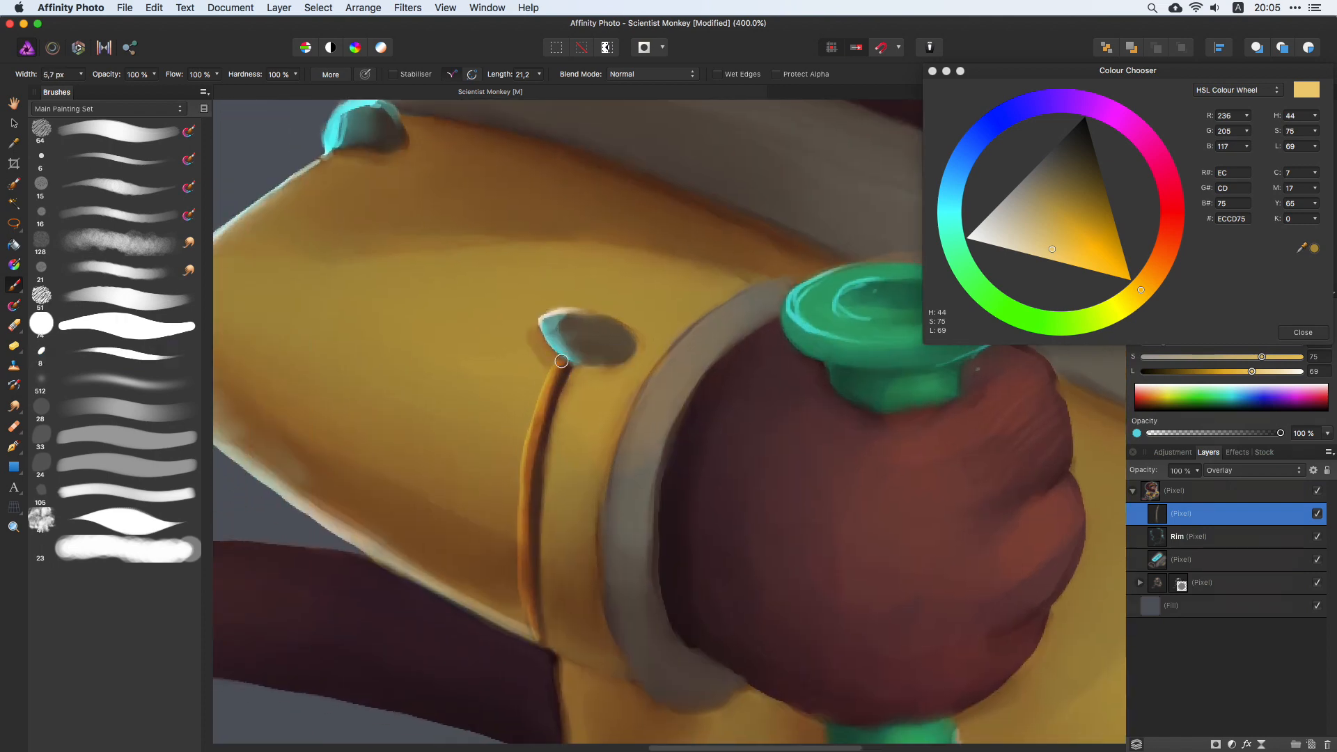
{"action": "left_click", "coordinate": [1196, 471]}
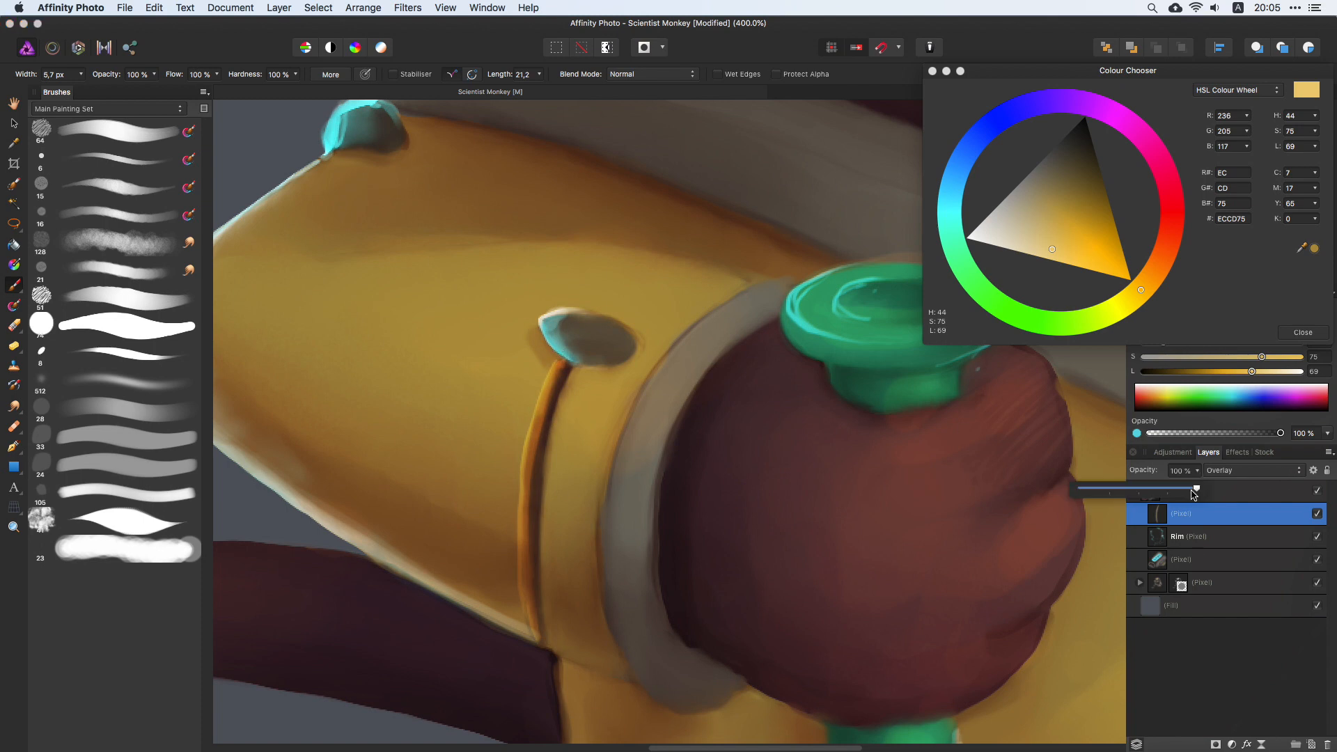
{"action": "left_click_drag", "start_coordinate": [1201, 490], "coordinate": [1130, 491]}
{"action": "scroll", "coordinate": [1129, 491], "scroll_direction": "down", "scroll_amount": 8}
{"action": "scroll", "coordinate": [1129, 491], "scroll_direction": "up", "scroll_amount": 2}
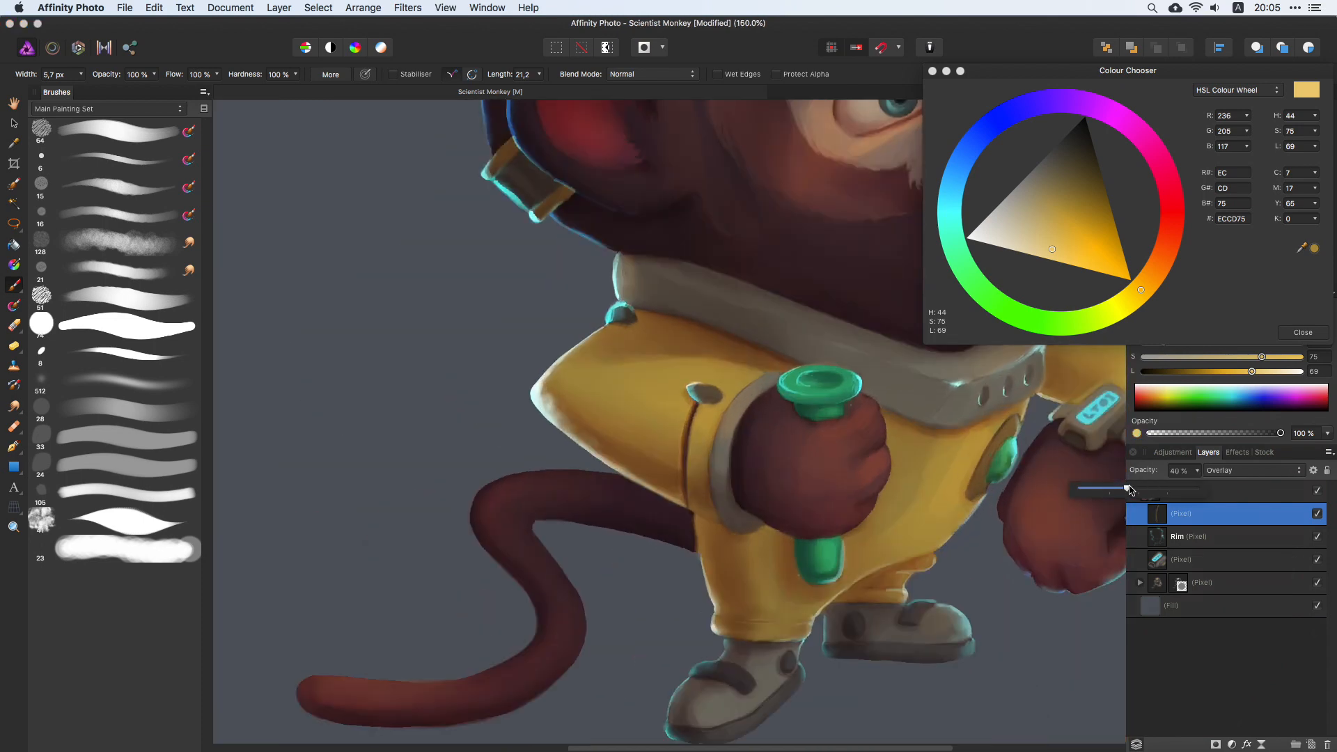
{"action": "scroll", "coordinate": [673, 532], "scroll_direction": "up", "scroll_amount": 2}
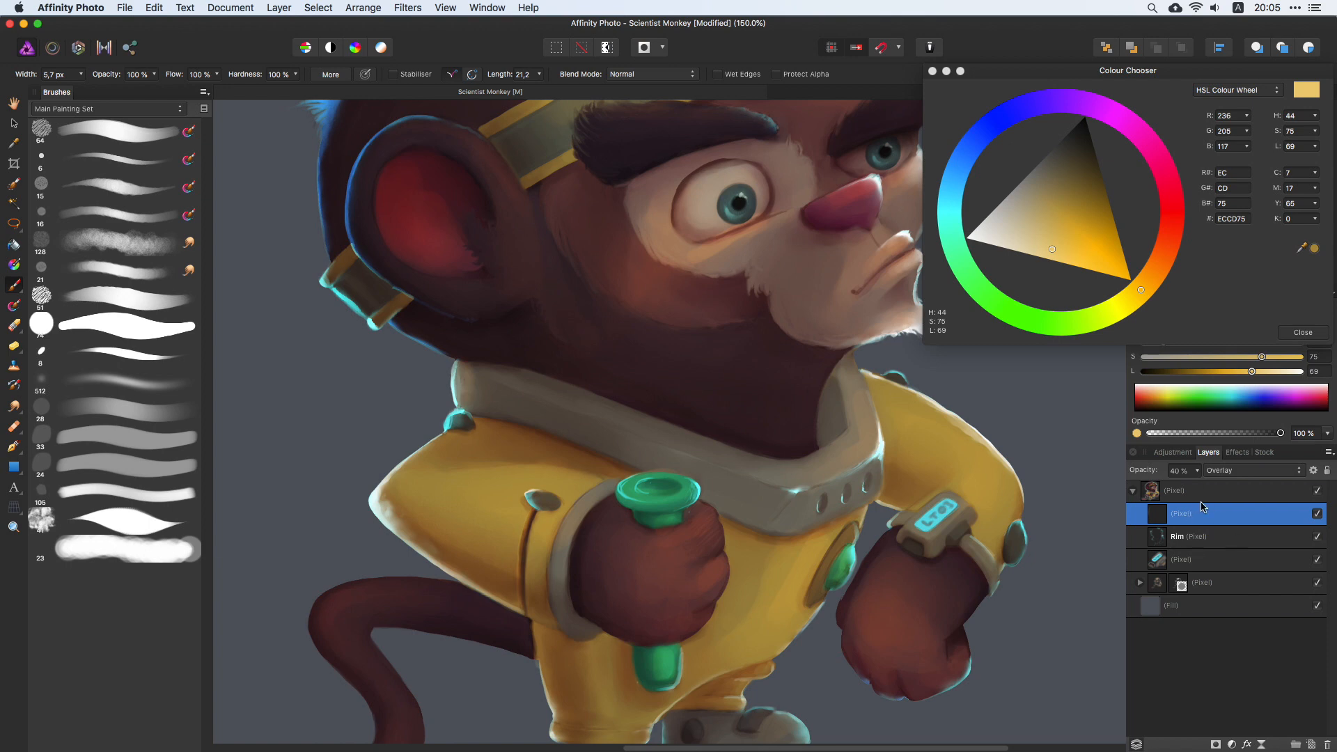
{"action": "left_click", "coordinate": [1317, 516]}
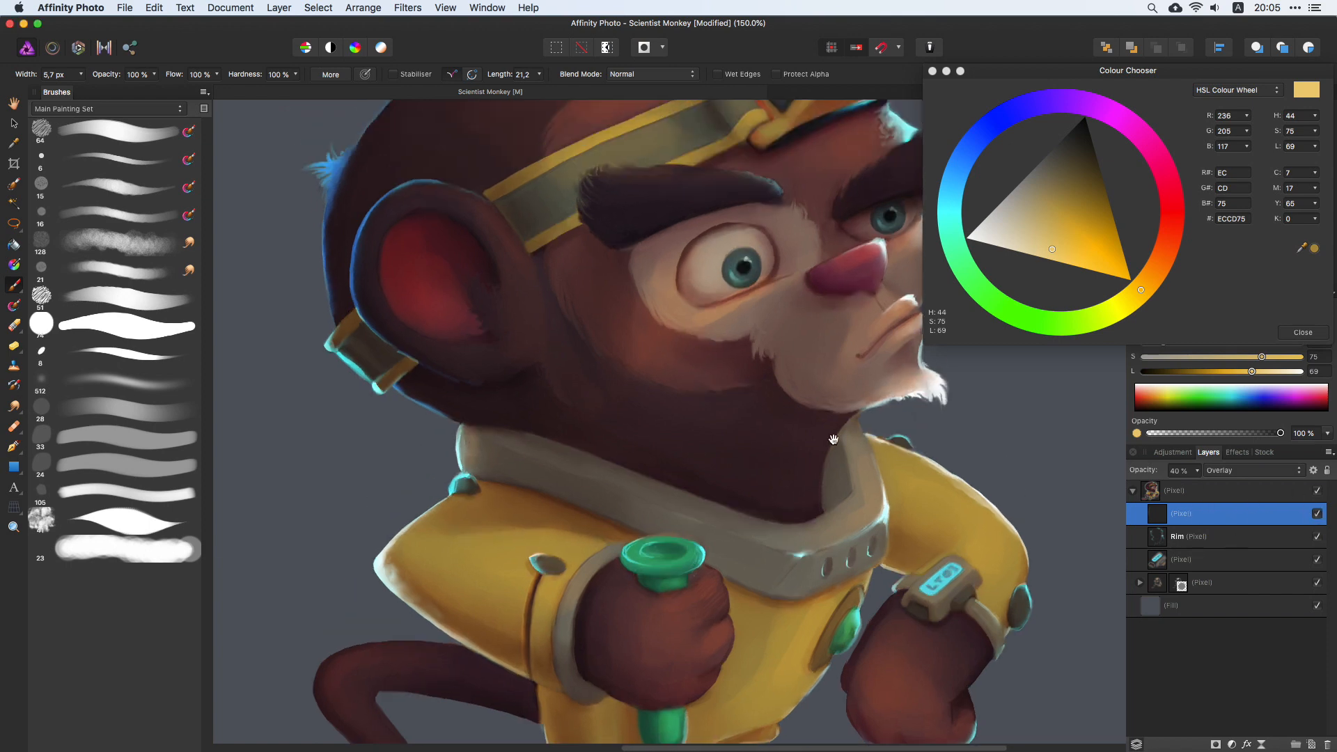
{"action": "left_click_drag", "start_coordinate": [1199, 473], "coordinate": [1176, 493]}
Step: Examine the whole character to judge the seam highlight and the rim lighting
{"action": "scroll", "coordinate": [905, 502], "scroll_direction": "down", "scroll_amount": 5}
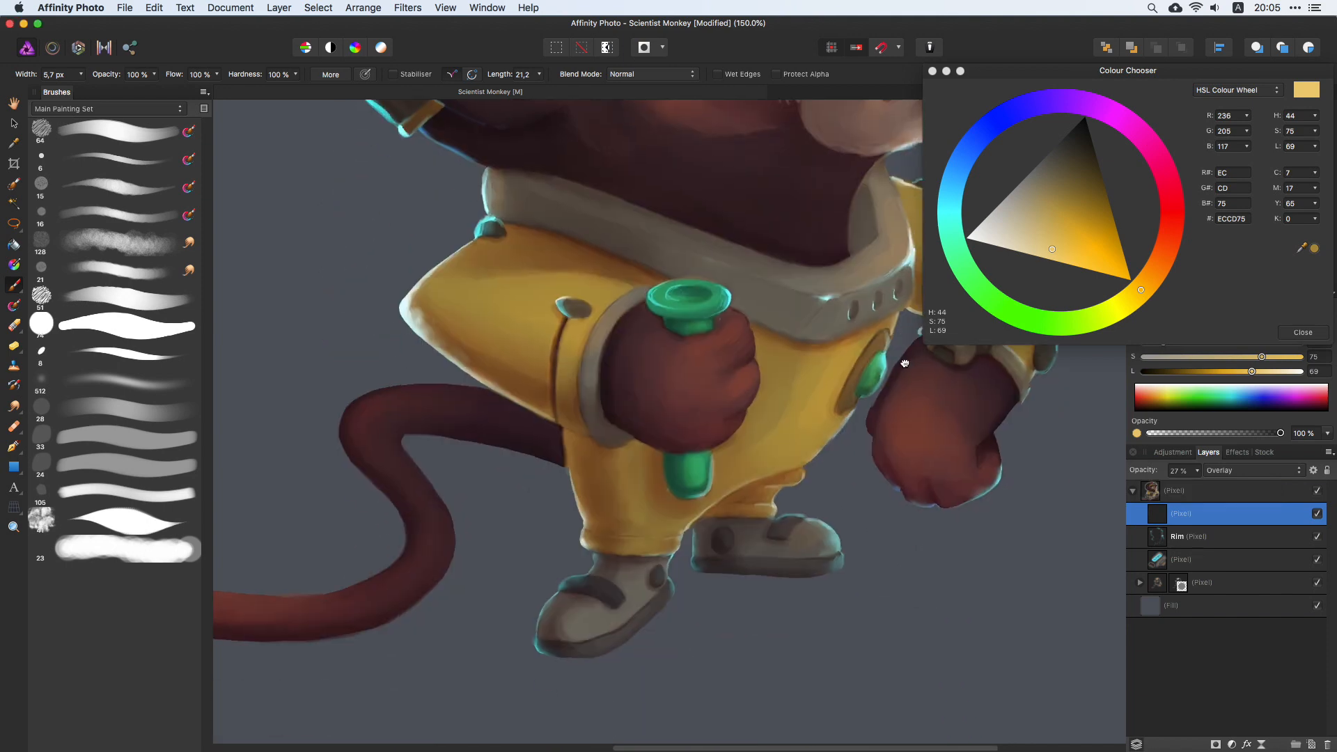
{"action": "scroll", "coordinate": [877, 474], "scroll_direction": "up", "scroll_amount": 4}
{"action": "scroll", "coordinate": [866, 457], "scroll_direction": "down", "scroll_amount": 5}
{"action": "scroll", "coordinate": [866, 456], "scroll_direction": "up", "scroll_amount": 3}
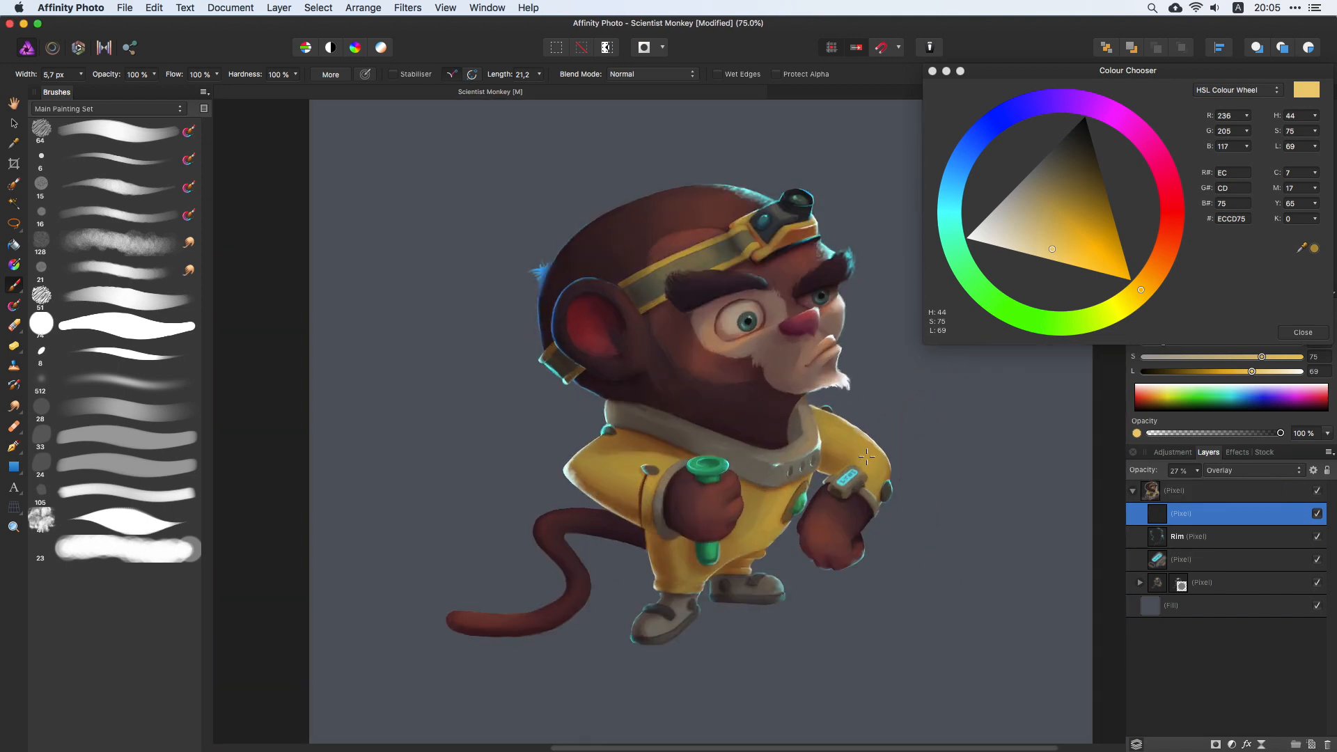
{"action": "scroll", "coordinate": [866, 457], "scroll_direction": "up", "scroll_amount": 3}
{"action": "scroll", "coordinate": [853, 455], "scroll_direction": "right", "scroll_amount": 2}
{"action": "scroll", "coordinate": [854, 458], "scroll_direction": "down", "scroll_amount": 2}
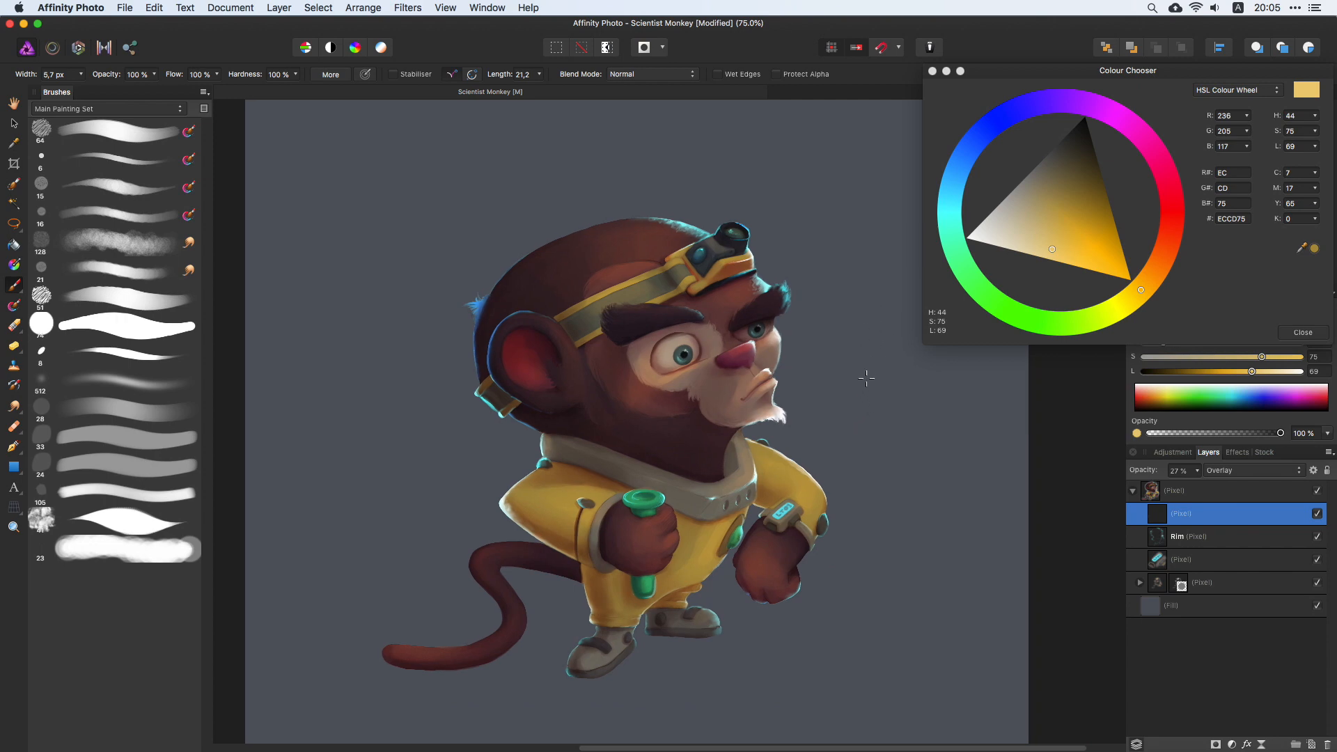
{"action": "scroll", "coordinate": [759, 480], "scroll_direction": "down", "scroll_amount": 2}
{"action": "scroll", "coordinate": [758, 480], "scroll_direction": "left", "scroll_amount": 1}
Step: On the Rim layer, paint cyan 6CE0E0 rim light around the tail's upper bend with a 19.4 px brush, undoing a stray stroke
{"action": "left_click", "coordinate": [1212, 534]}
{"action": "left_click_drag", "start_coordinate": [951, 213], "coordinate": [944, 211]}
{"action": "key", "text": "super+equal"}
{"action": "key", "text": "super+equal"}
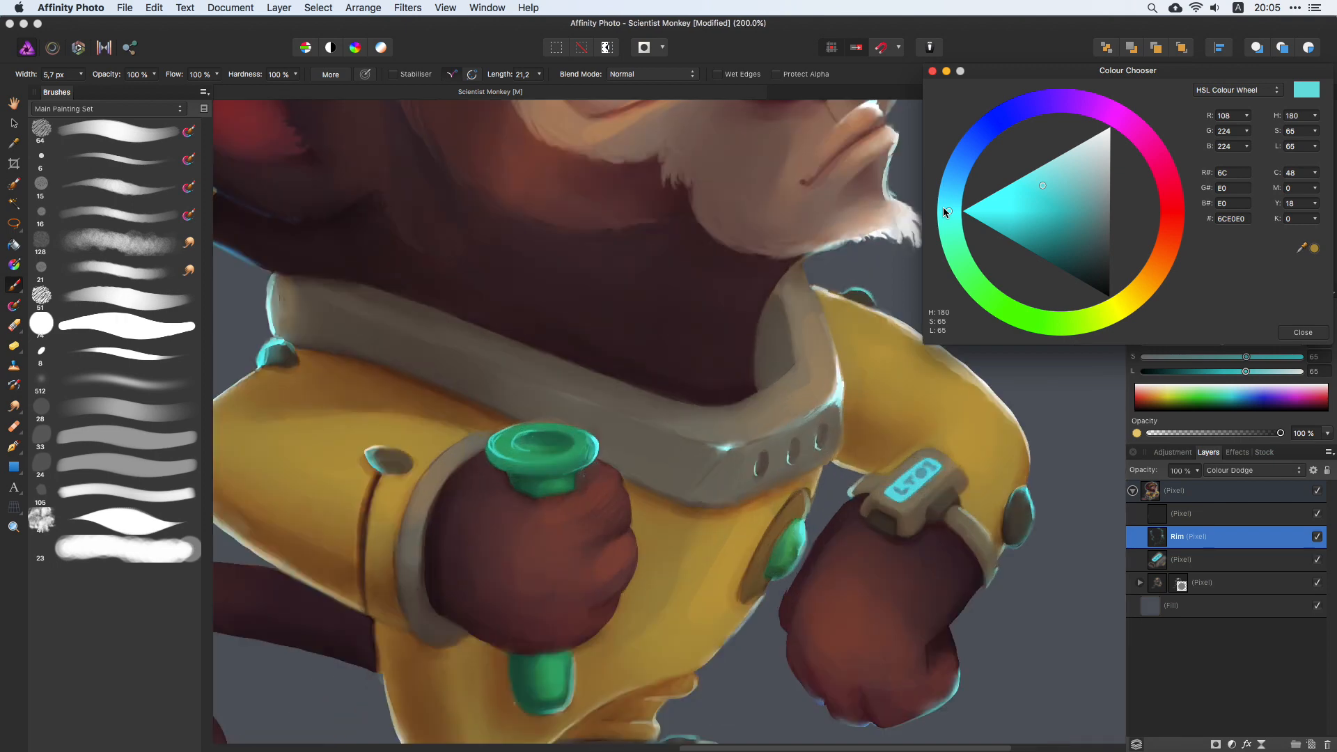
{"action": "left_click_drag", "start_coordinate": [483, 546], "coordinate": [954, 204]}
{"action": "left_click_drag", "start_coordinate": [647, 288], "coordinate": [666, 289]}
{"action": "mouse_move", "coordinate": [738, 220]}
{"action": "left_mouse_down"}
{"action": "mouse_move", "coordinate": [609, 239]}
{"action": "mouse_move", "coordinate": [580, 262]}
{"action": "mouse_move", "coordinate": [652, 226]}
{"action": "mouse_move", "coordinate": [607, 237]}
{"action": "mouse_move", "coordinate": [575, 266]}
{"action": "mouse_move", "coordinate": [603, 348]}
{"action": "mouse_move", "coordinate": [570, 279]}
{"action": "mouse_move", "coordinate": [580, 253]}
{"action": "mouse_move", "coordinate": [713, 219]}
{"action": "mouse_move", "coordinate": [656, 224]}
{"action": "mouse_move", "coordinate": [579, 266]}
{"action": "mouse_move", "coordinate": [588, 326]}
{"action": "mouse_move", "coordinate": [645, 234]}
{"action": "mouse_move", "coordinate": [597, 343]}
{"action": "left_mouse_up"}
{"action": "key", "text": "super+z"}
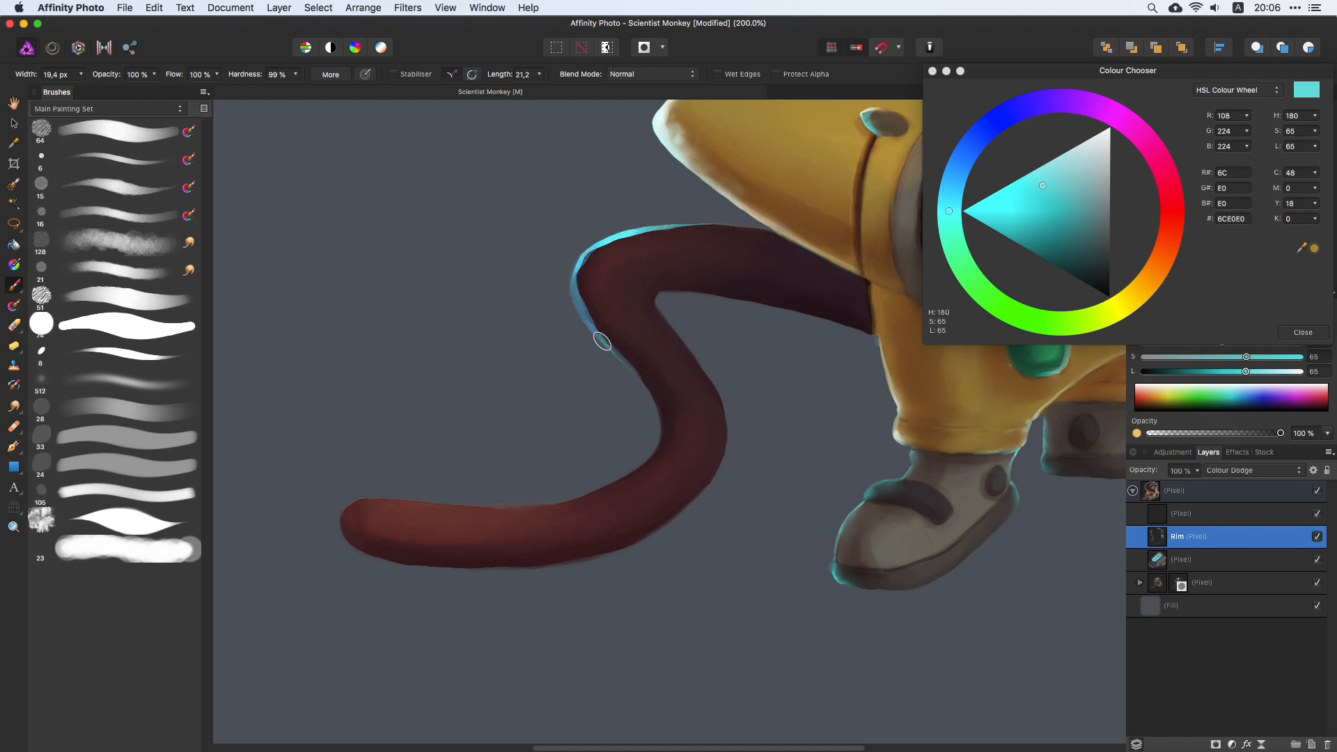
Step: Paint cyan rim light around the tail tip and broaden it along the tip's upper edge with a 53.1 px brush
{"action": "mouse_move", "coordinate": [352, 514]}
{"action": "left_mouse_down"}
{"action": "mouse_move", "coordinate": [352, 498]}
{"action": "mouse_move", "coordinate": [397, 498]}
{"action": "mouse_move", "coordinate": [362, 499]}
{"action": "mouse_move", "coordinate": [339, 526]}
{"action": "mouse_move", "coordinate": [351, 507]}
{"action": "mouse_move", "coordinate": [445, 500]}
{"action": "mouse_move", "coordinate": [434, 497]}
{"action": "left_mouse_up"}
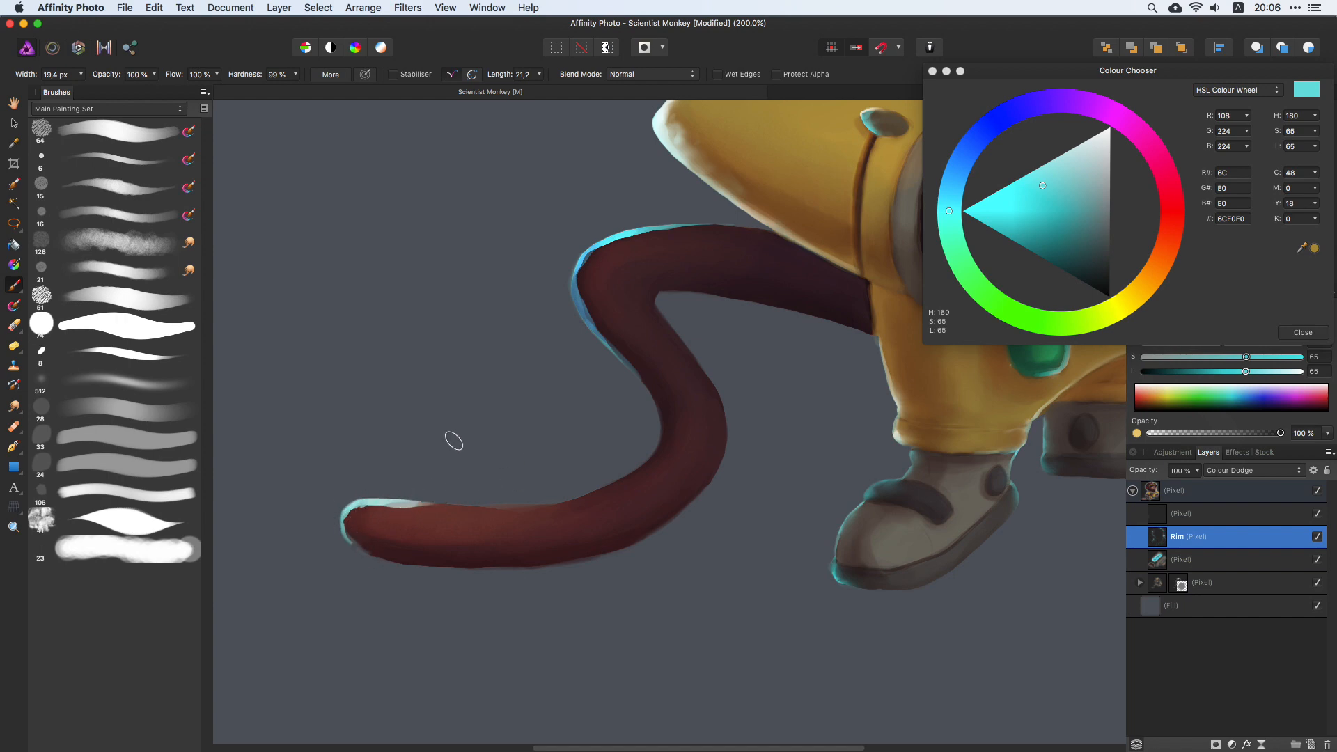
{"action": "left_click_drag", "start_coordinate": [454, 440], "coordinate": [477, 441]}
{"action": "mouse_move", "coordinate": [364, 499]}
{"action": "left_mouse_down"}
{"action": "mouse_move", "coordinate": [361, 522]}
{"action": "mouse_move", "coordinate": [447, 504]}
{"action": "left_mouse_up"}
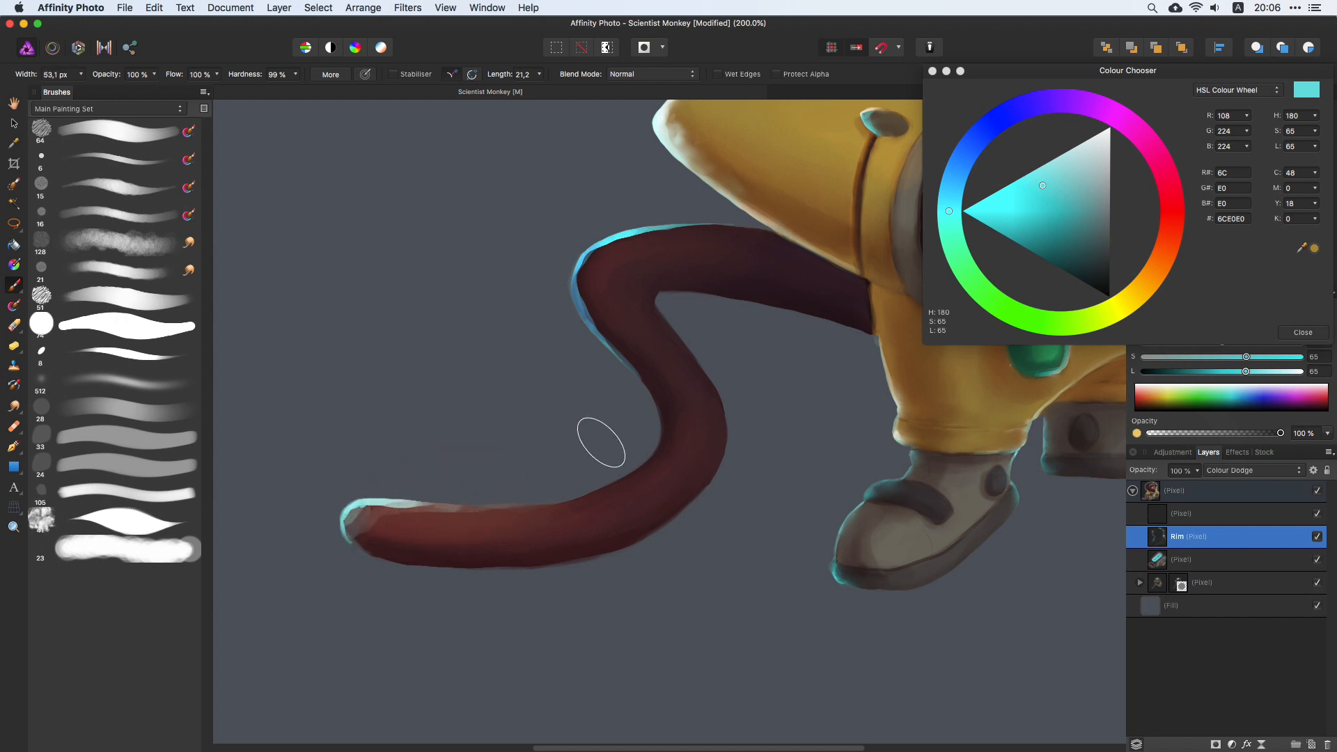
{"action": "key", "text": "super+minus"}
{"action": "key", "text": "super+minus"}
{"action": "left_click_drag", "start_coordinate": [776, 318], "coordinate": [636, 395]}
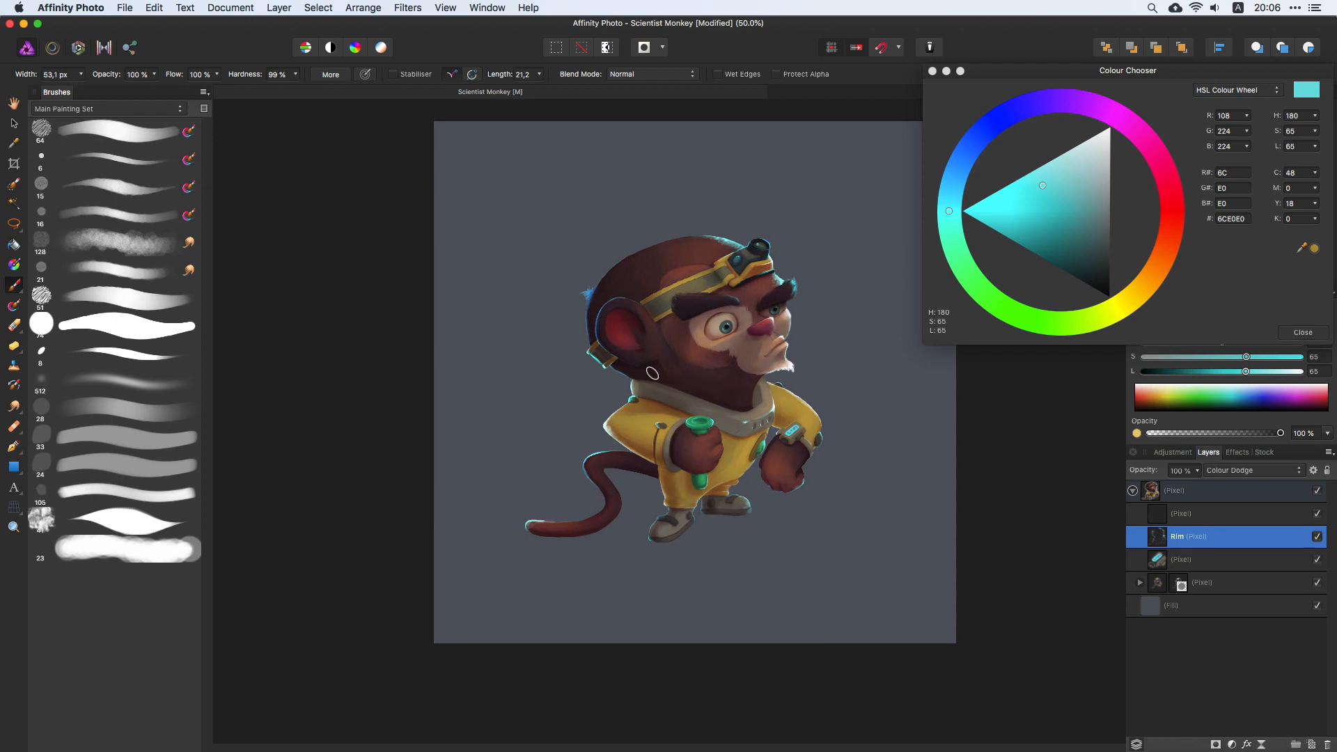
Step: Refine the tail's rim light with a 12.9 px brush, then soften it using the Smudge tool and a 43.6 px eraser at 25% flow
{"action": "key", "text": "super+plus"}
{"action": "left_click_drag", "start_coordinate": [538, 363], "coordinate": [709, 324]}
{"action": "left_click_drag", "start_coordinate": [578, 424], "coordinate": [550, 424]}
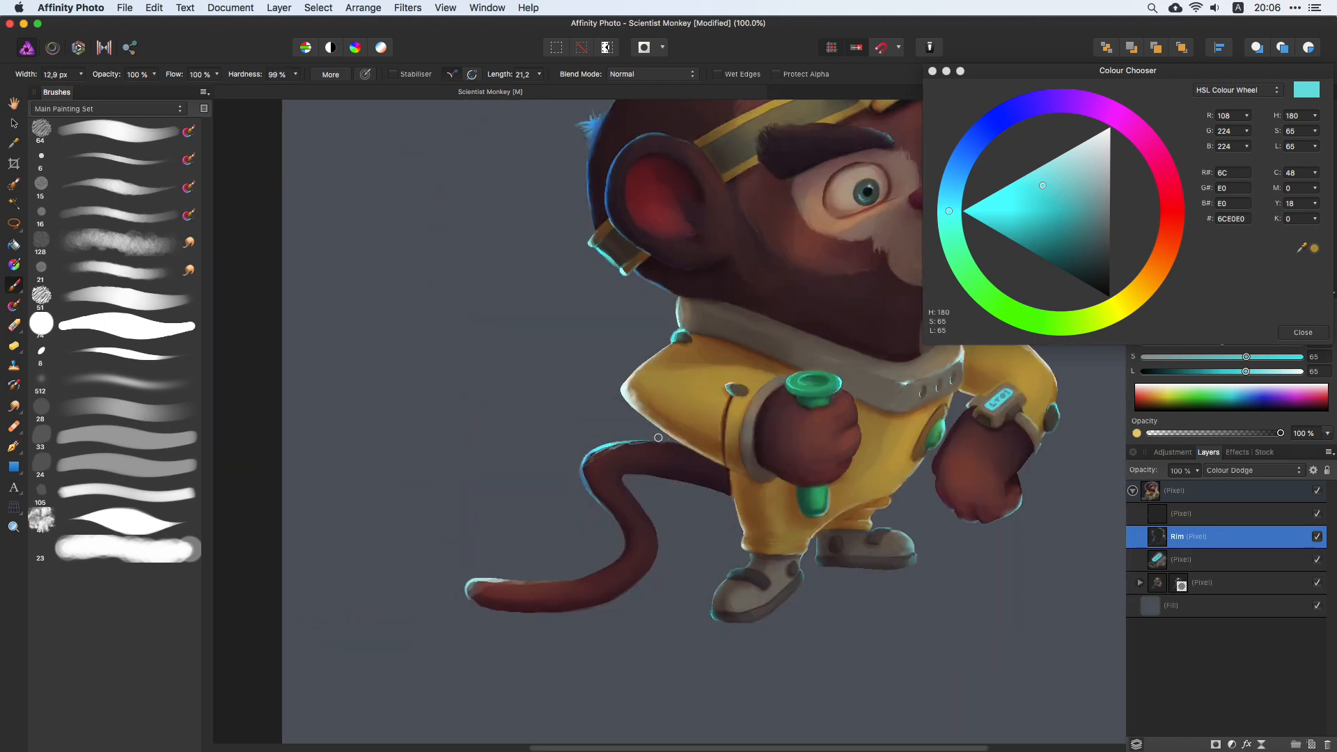
{"action": "left_click", "coordinate": [14, 405]}
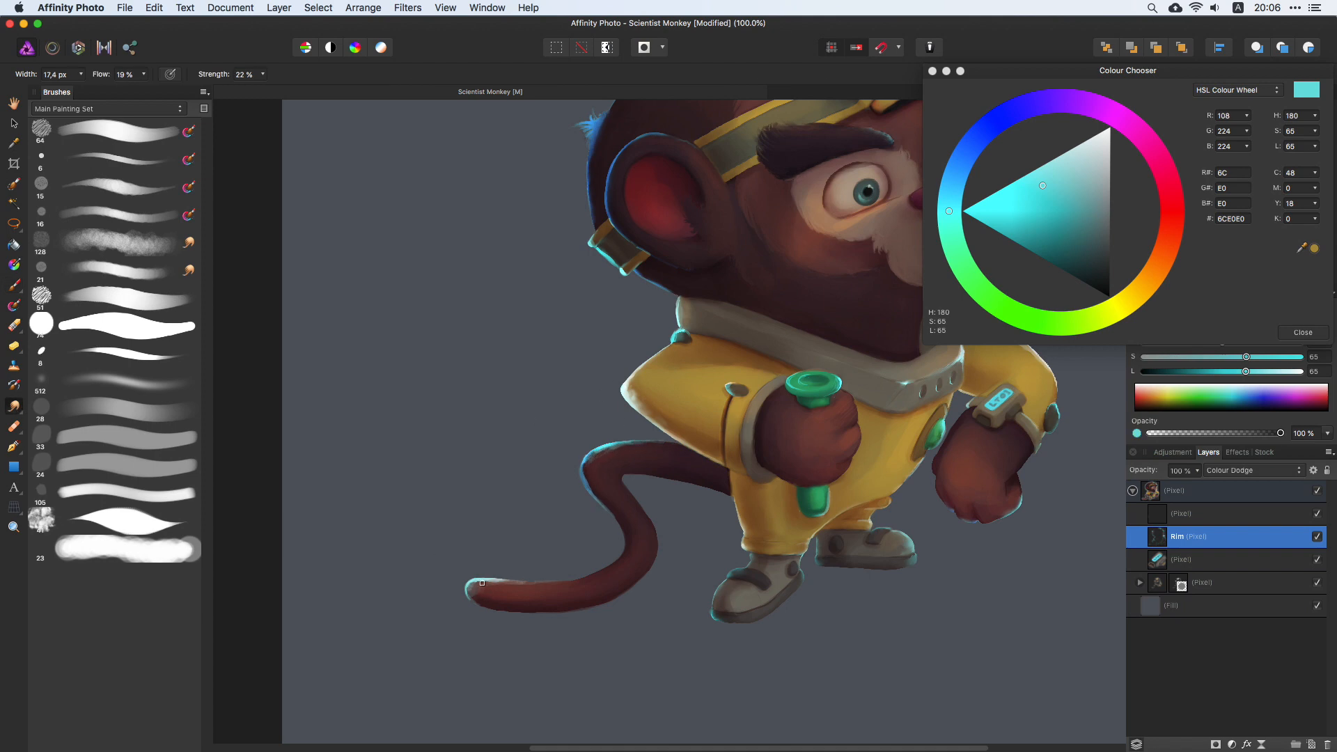
{"action": "key", "text": "e"}
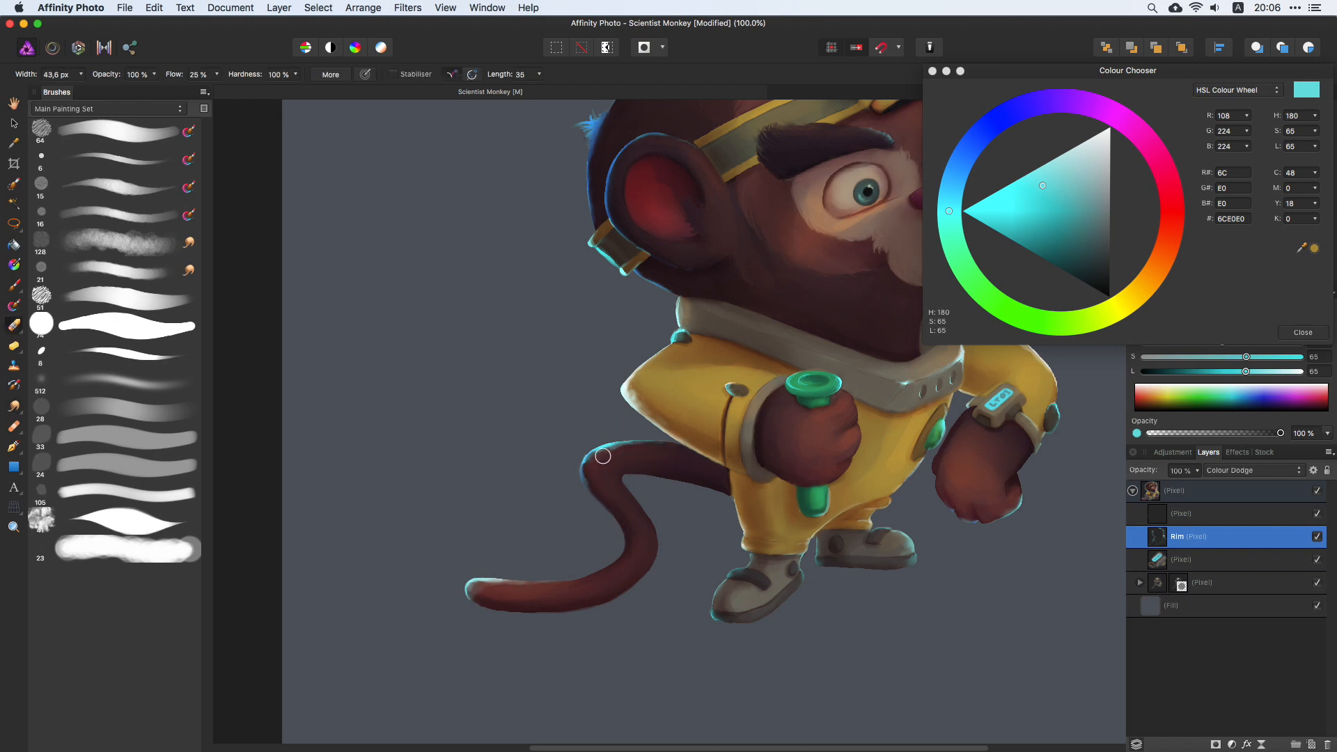
{"action": "left_click_drag", "start_coordinate": [766, 410], "coordinate": [709, 391]}
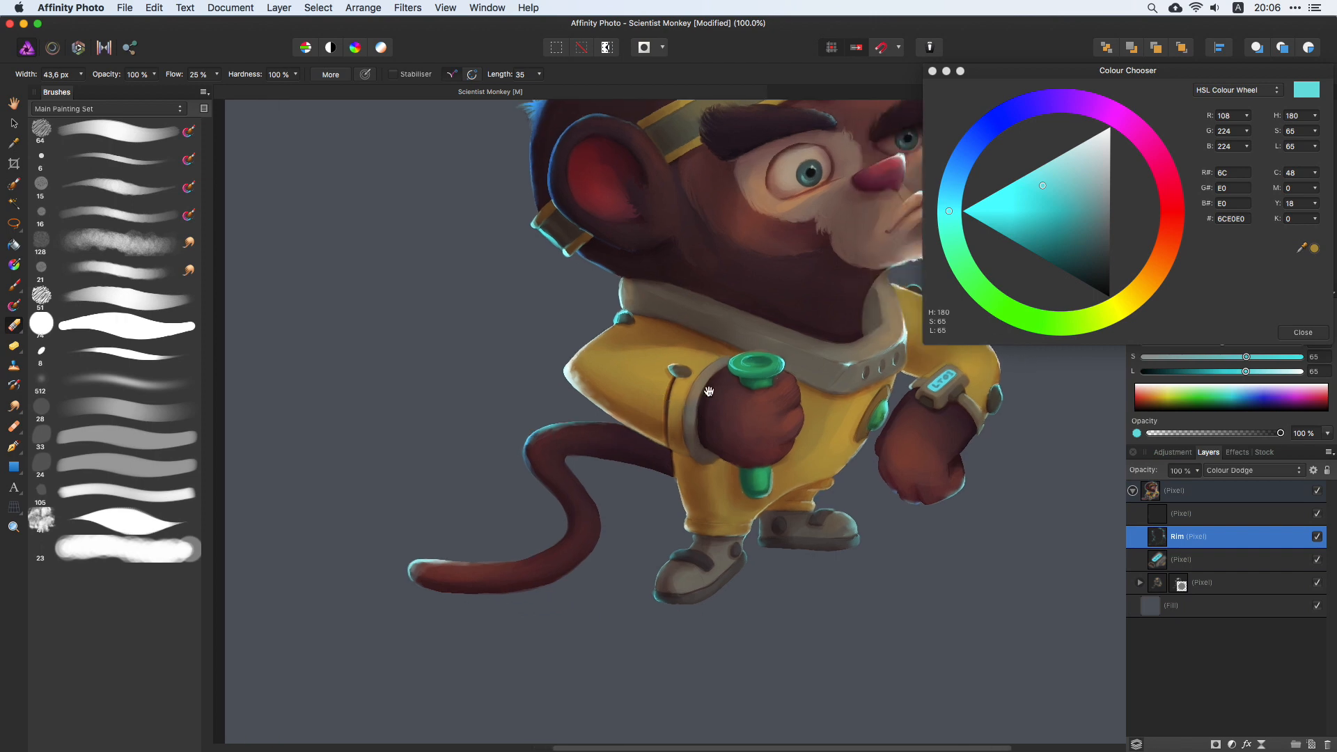
Step: Add cyan rim light to the tail's outer lower curve with the 12.9 px brush and fade it with the 43.6 px eraser
{"action": "left_click", "coordinate": [14, 284]}
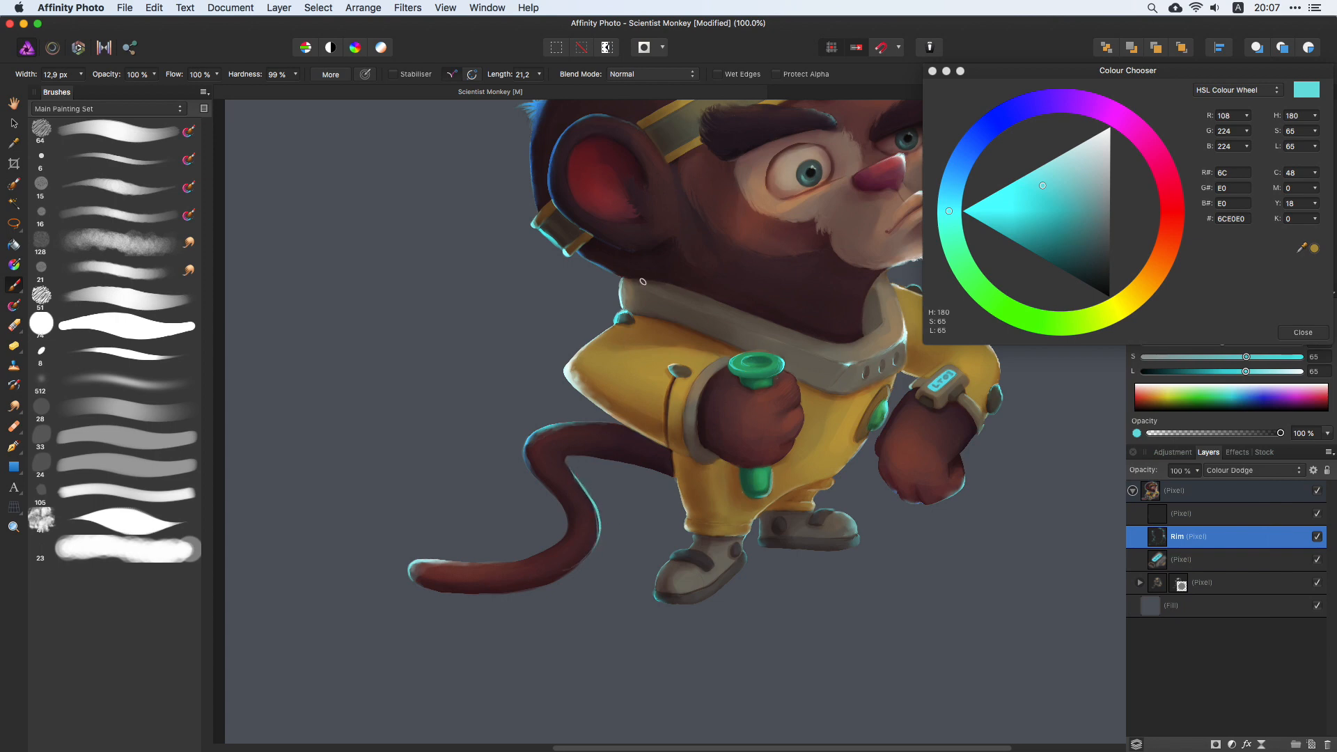
{"action": "key", "text": "e"}
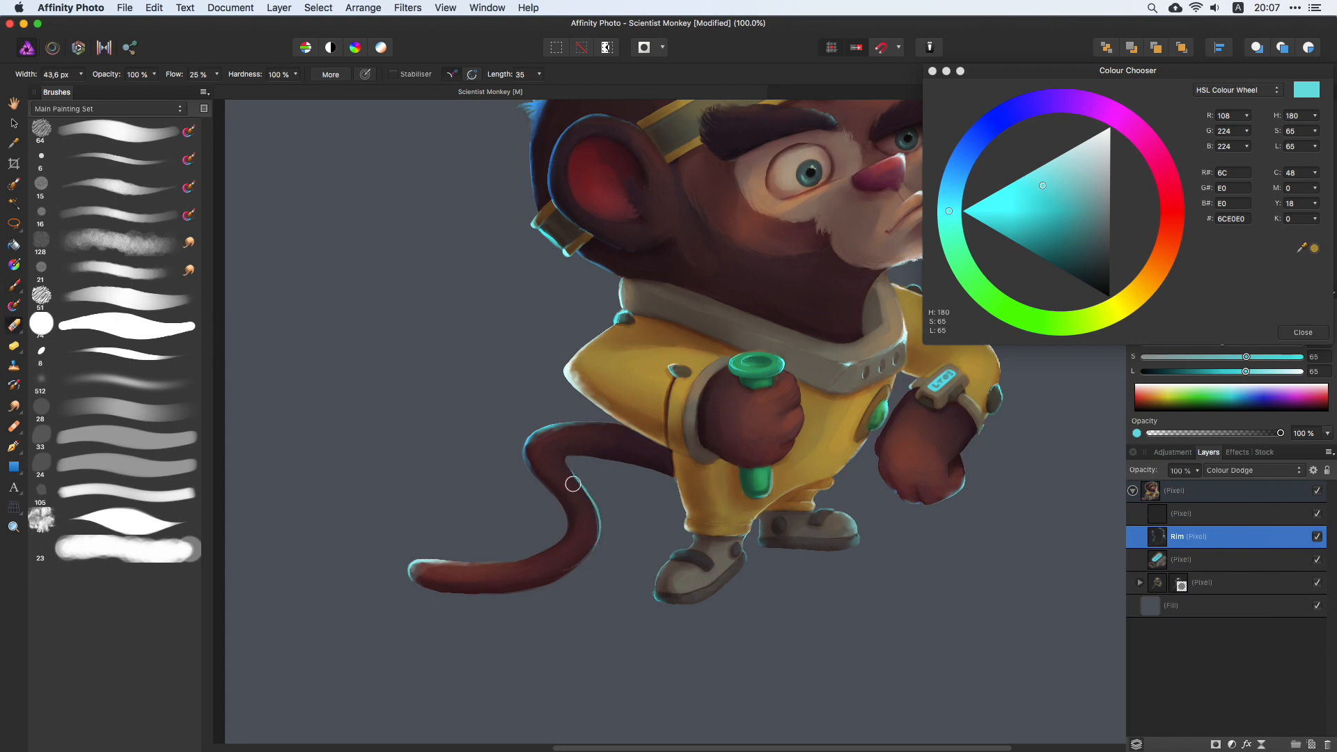
{"action": "left_click_drag", "start_coordinate": [591, 554], "coordinate": [581, 563]}
{"action": "left_click_drag", "start_coordinate": [598, 504], "coordinate": [598, 562]}
{"action": "left_click_drag", "start_coordinate": [675, 357], "coordinate": [547, 442]}
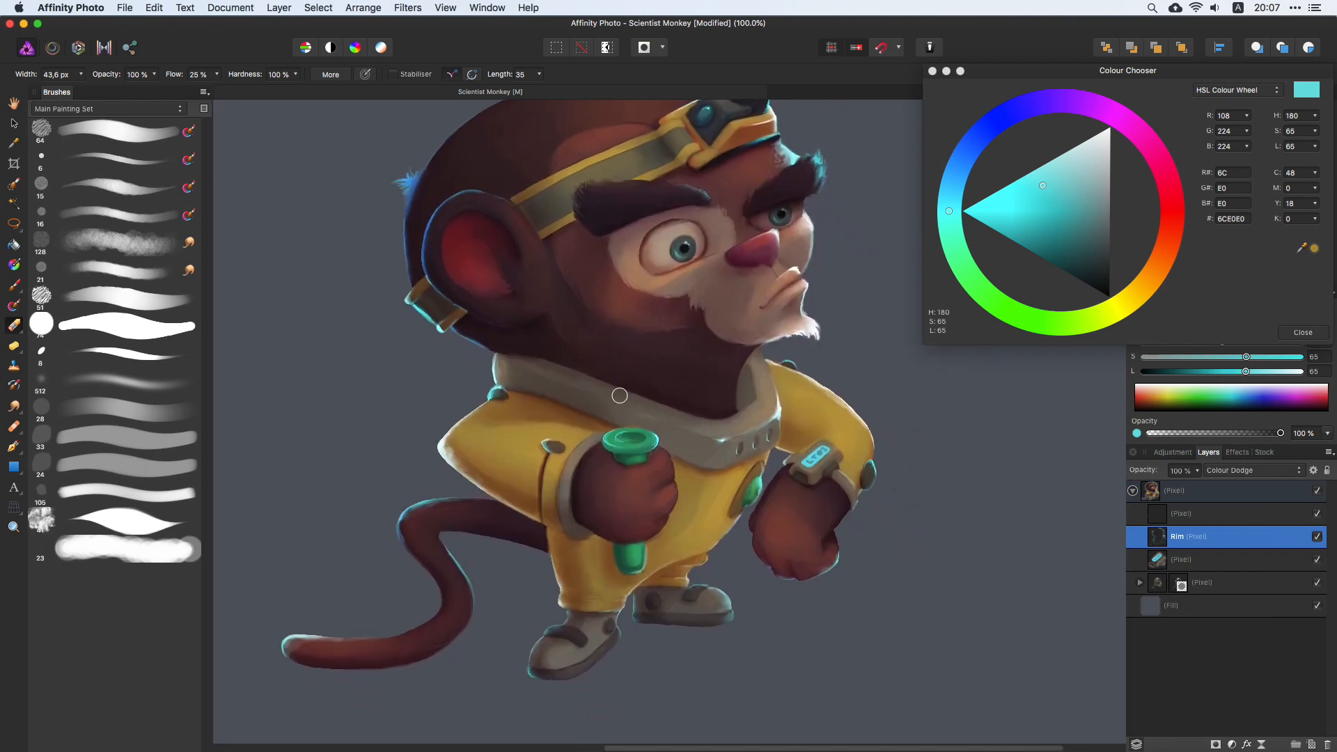
{"action": "left_click_drag", "start_coordinate": [737, 303], "coordinate": [728, 271]}
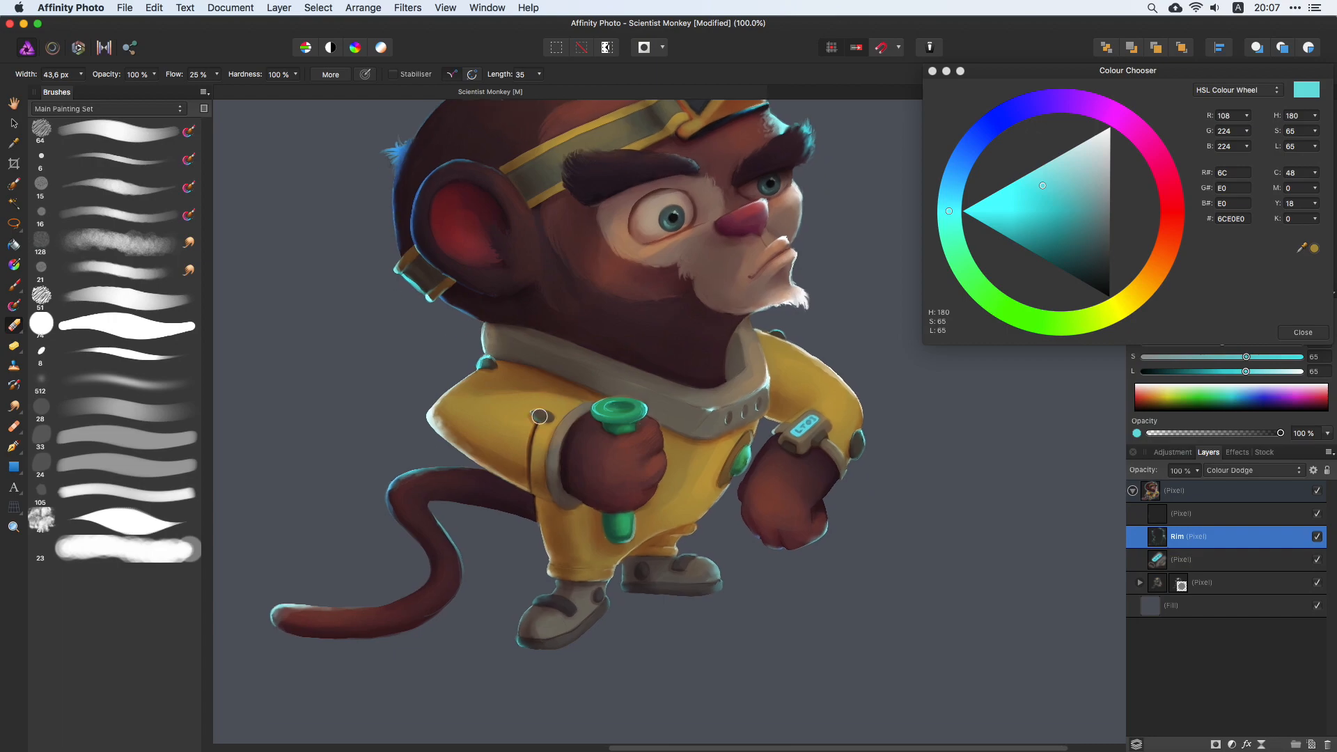
{"action": "left_click_drag", "start_coordinate": [540, 417], "coordinate": [545, 413]}
Step: Add a pixel layer above the Overlay seam highlight layer and set its blend mode to Glow
{"action": "mouse_move", "coordinate": [813, 292]}
{"action": "left_mouse_down"}
{"action": "mouse_move", "coordinate": [789, 263]}
{"action": "mouse_move", "coordinate": [813, 295]}
{"action": "left_mouse_up"}
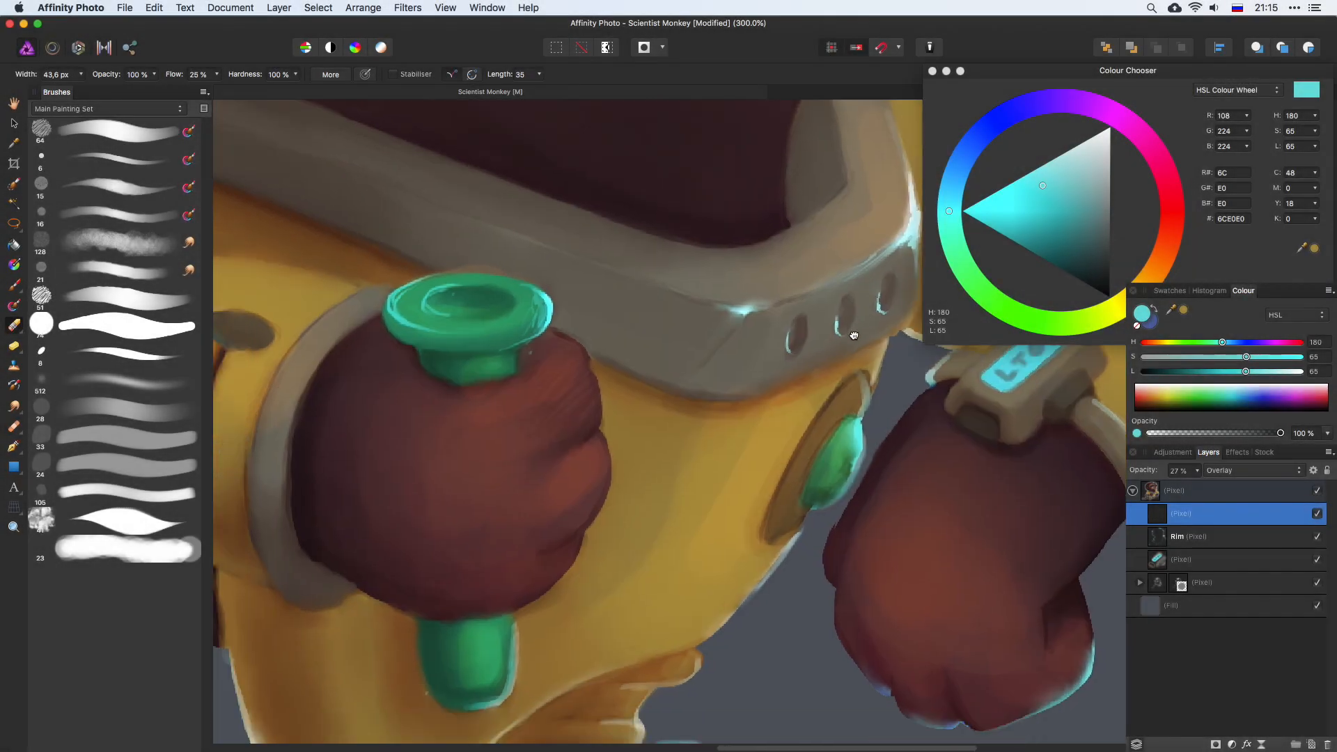
{"action": "left_click_drag", "start_coordinate": [853, 336], "coordinate": [872, 321]}
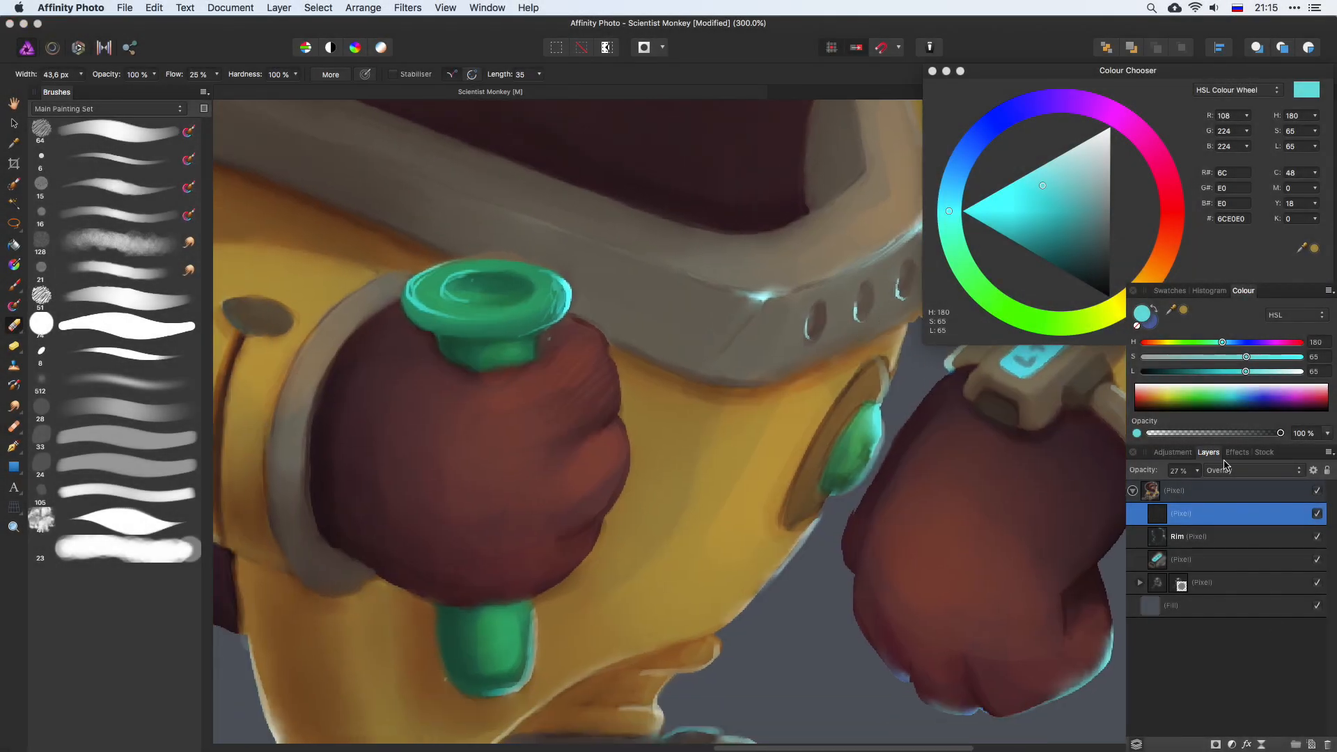
{"action": "left_click", "coordinate": [1312, 745]}
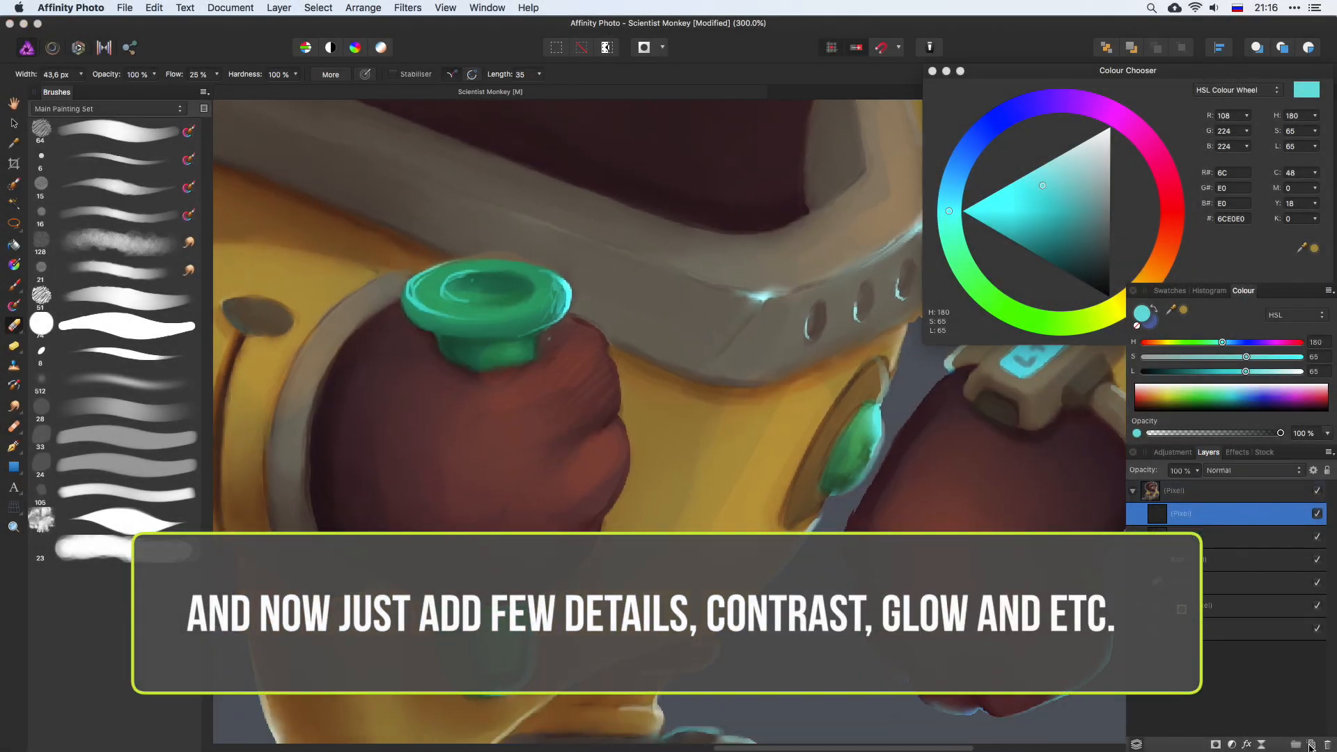
{"action": "left_click", "coordinate": [1253, 471]}
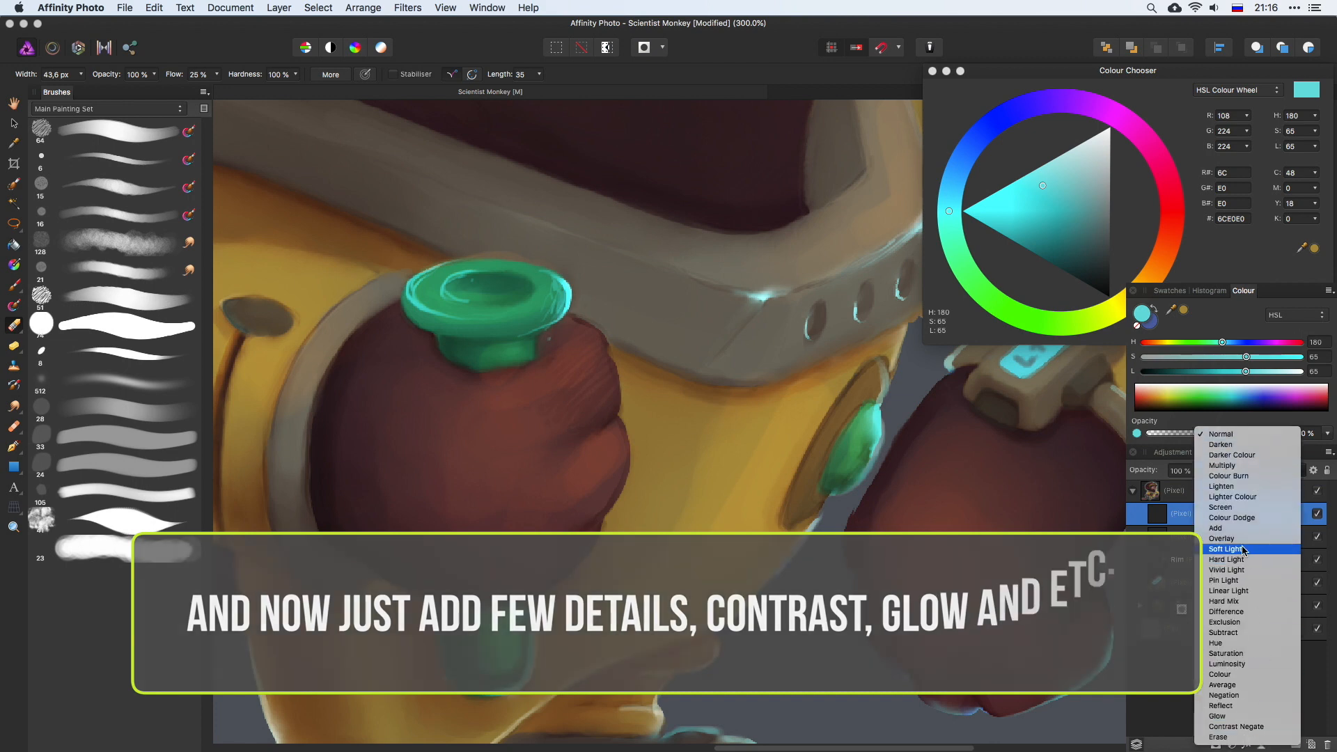
{"action": "left_click", "coordinate": [1217, 715]}
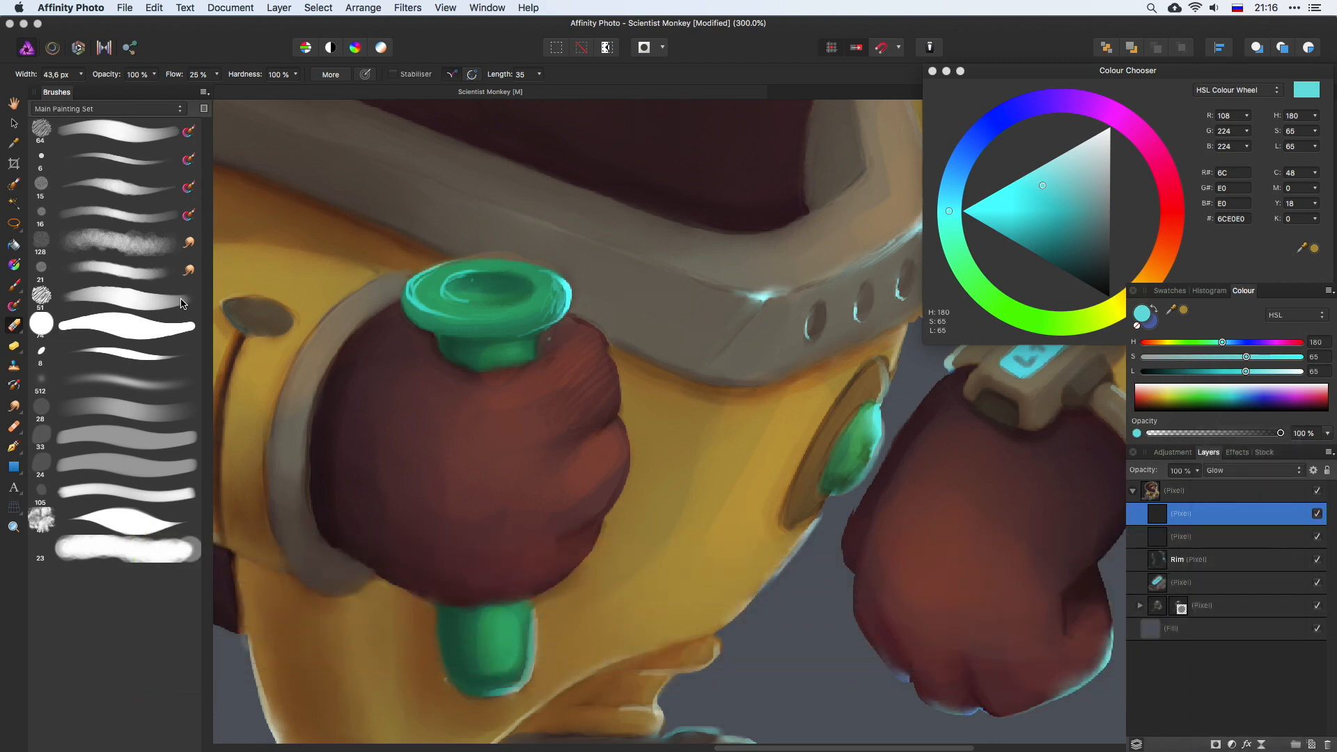
Step: Sample the vial's green, shift it to 37C863 and paint a bright glow on the vial's lower end at 60% opacity, undoing one stroke
{"action": "key", "text": "b"}
{"action": "left_click_drag", "start_coordinate": [486, 617], "coordinate": [511, 617]}
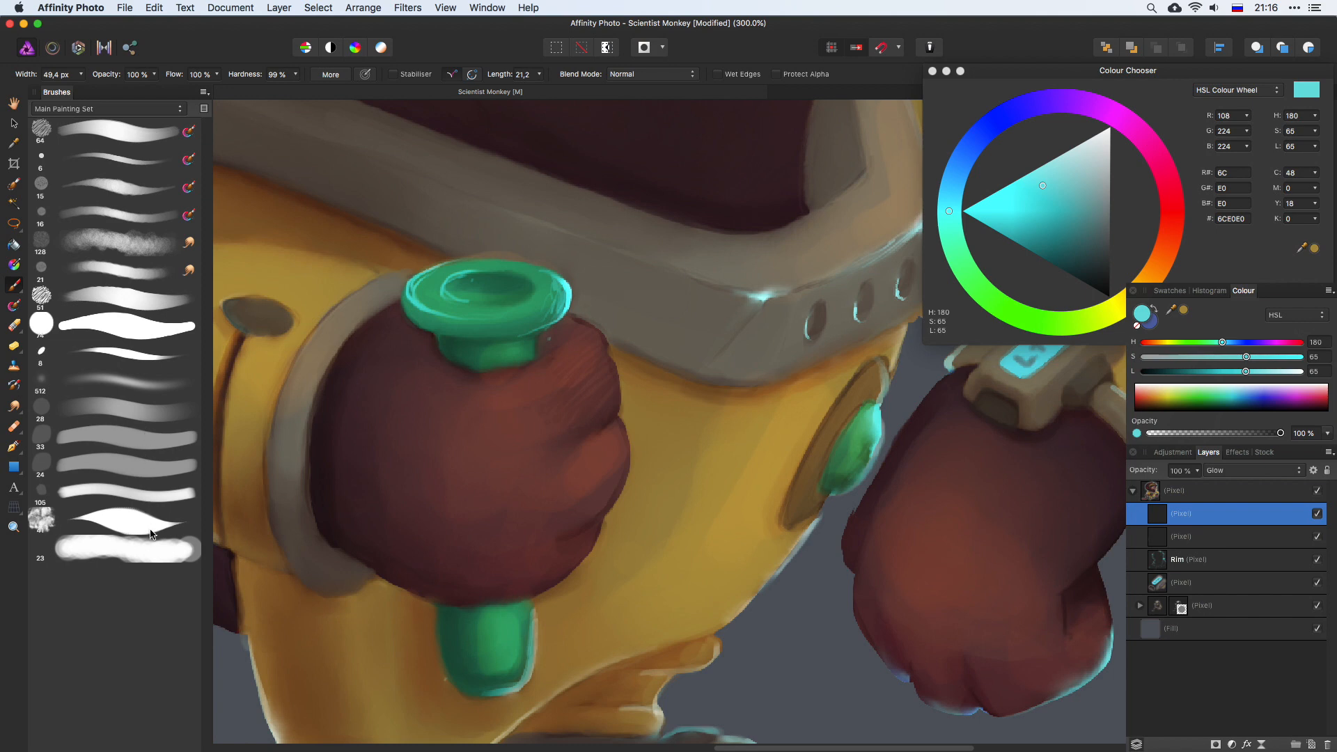
{"action": "left_click", "coordinate": [143, 410]}
{"action": "left_click", "coordinate": [507, 617], "text": "alt"}
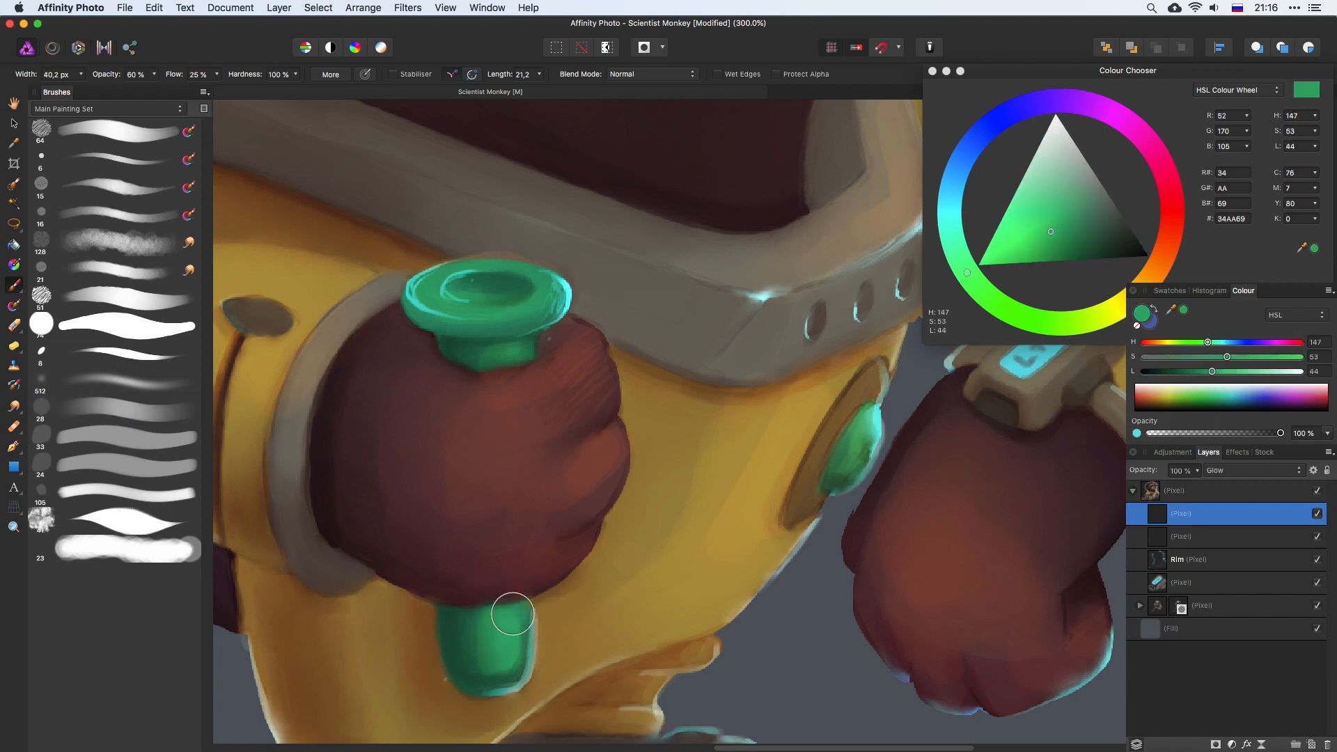
{"action": "left_click", "coordinate": [1031, 233]}
{"action": "left_click_drag", "start_coordinate": [967, 278], "coordinate": [975, 287]}
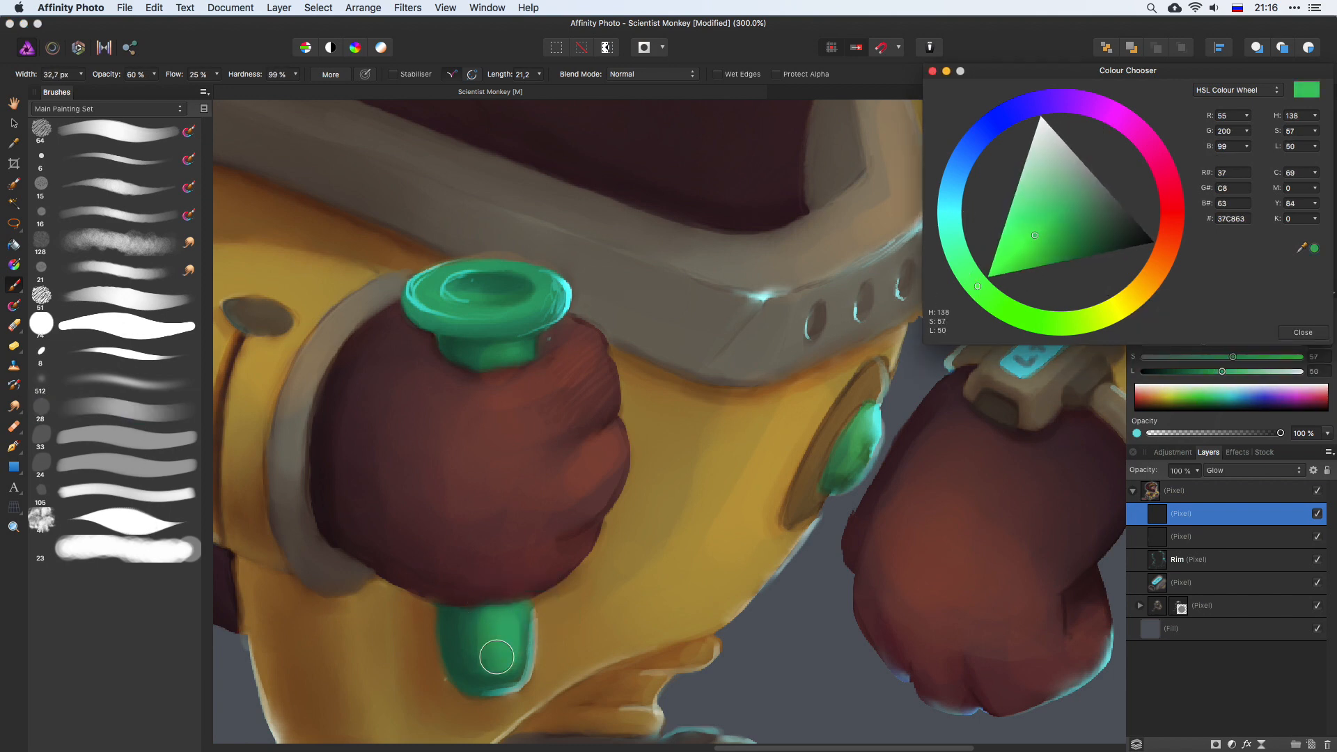
{"action": "mouse_move", "coordinate": [496, 657]}
{"action": "left_mouse_down"}
{"action": "mouse_move", "coordinate": [484, 629]}
{"action": "mouse_move", "coordinate": [475, 650]}
{"action": "mouse_move", "coordinate": [464, 624]}
{"action": "mouse_move", "coordinate": [499, 638]}
{"action": "mouse_move", "coordinate": [488, 652]}
{"action": "mouse_move", "coordinate": [475, 628]}
{"action": "mouse_move", "coordinate": [495, 646]}
{"action": "mouse_move", "coordinate": [502, 635]}
{"action": "mouse_move", "coordinate": [506, 649]}
{"action": "mouse_move", "coordinate": [491, 637]}
{"action": "mouse_move", "coordinate": [482, 662]}
{"action": "mouse_move", "coordinate": [471, 622]}
{"action": "mouse_move", "coordinate": [488, 620]}
{"action": "mouse_move", "coordinate": [504, 646]}
{"action": "mouse_move", "coordinate": [505, 615]}
{"action": "mouse_move", "coordinate": [504, 657]}
{"action": "mouse_move", "coordinate": [470, 619]}
{"action": "mouse_move", "coordinate": [505, 641]}
{"action": "mouse_move", "coordinate": [500, 623]}
{"action": "mouse_move", "coordinate": [496, 660]}
{"action": "mouse_move", "coordinate": [502, 619]}
{"action": "left_mouse_up"}
{"action": "key", "text": "super+z"}
{"action": "left_click_drag", "start_coordinate": [525, 460], "coordinate": [593, 367]}
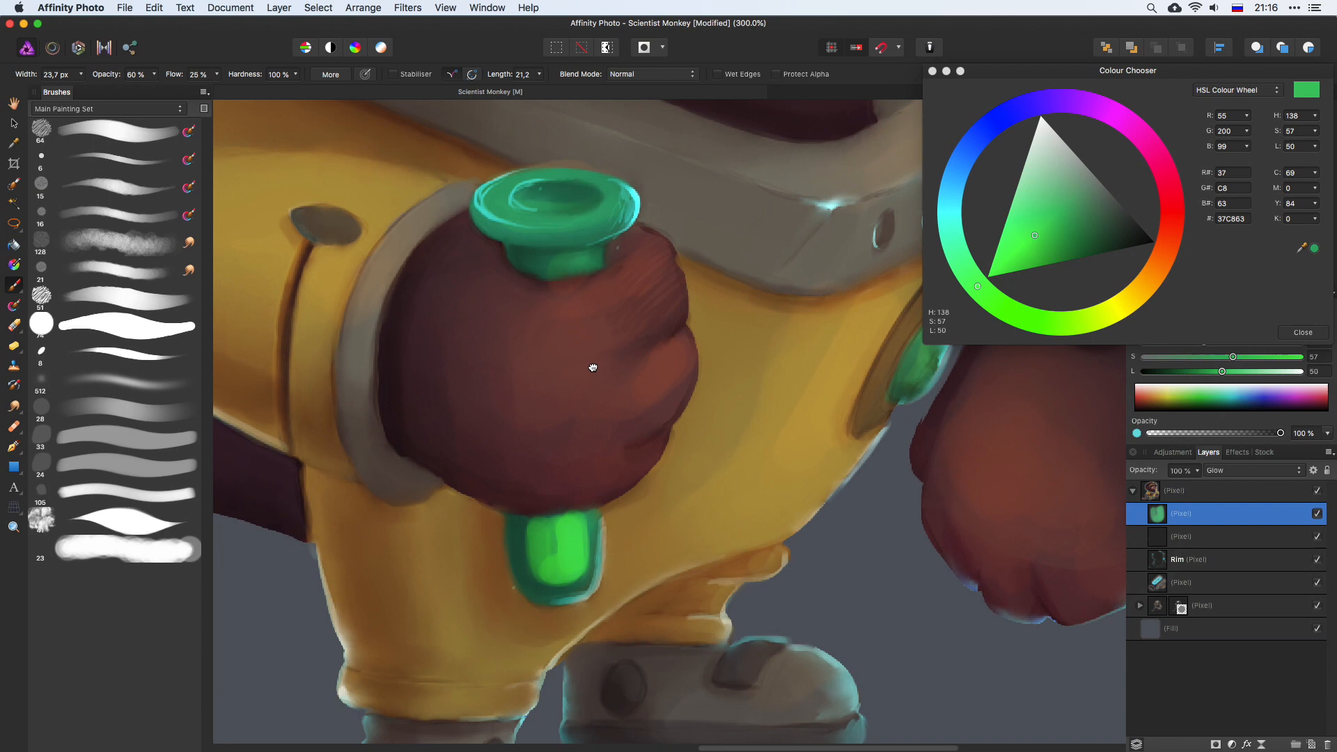
Step: Smudge the lower glow's edges at 19% flow and 22% strength, then touch up its upper edge with an 8.9 px brush
{"action": "left_click", "coordinate": [14, 406]}
{"action": "left_click", "coordinate": [150, 275]}
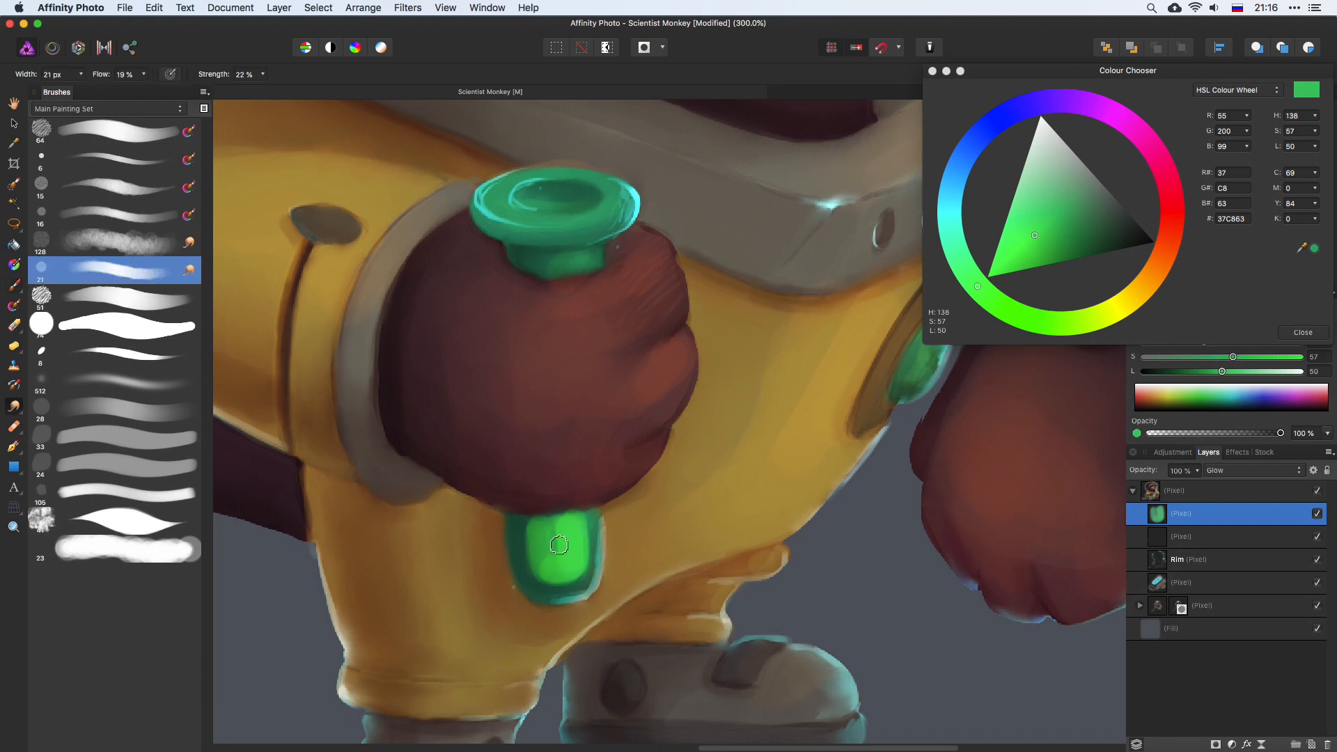
{"action": "mouse_move", "coordinate": [559, 545]}
{"action": "left_mouse_down"}
{"action": "mouse_move", "coordinate": [572, 520]}
{"action": "mouse_move", "coordinate": [570, 571]}
{"action": "mouse_move", "coordinate": [535, 522]}
{"action": "mouse_move", "coordinate": [553, 527]}
{"action": "mouse_move", "coordinate": [545, 554]}
{"action": "mouse_move", "coordinate": [577, 529]}
{"action": "mouse_move", "coordinate": [573, 560]}
{"action": "mouse_move", "coordinate": [550, 572]}
{"action": "mouse_move", "coordinate": [579, 543]}
{"action": "mouse_move", "coordinate": [543, 551]}
{"action": "left_mouse_up"}
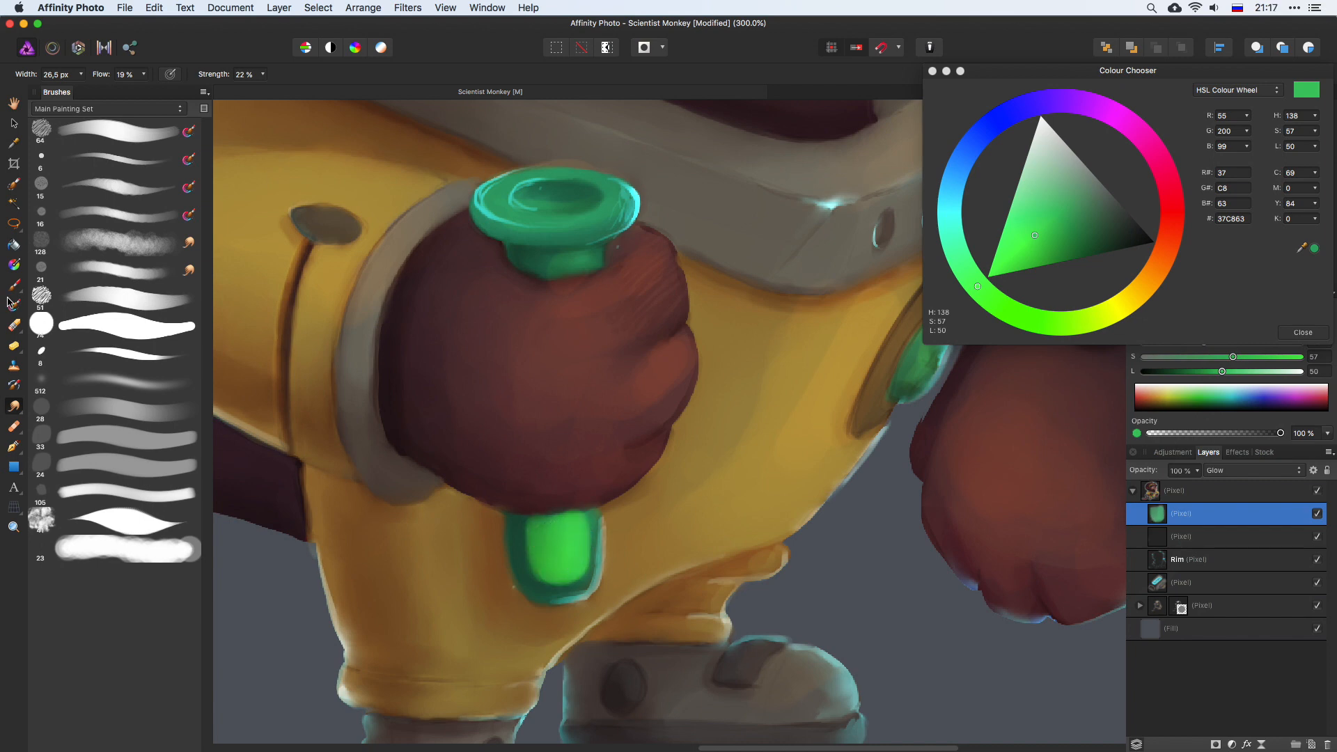
{"action": "key", "text": "b"}
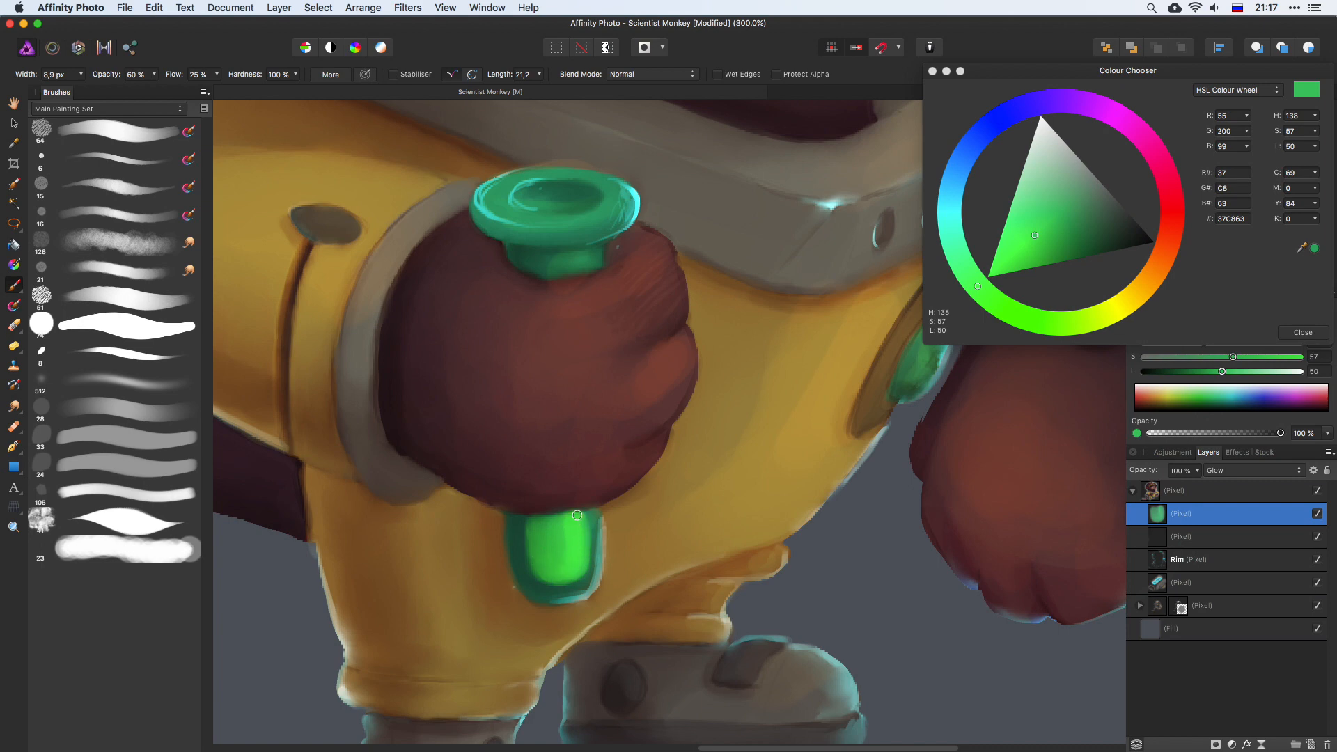
Step: Paint the green glow on the vial's neck below the rim with a 15 px brush and smudge it smooth
{"action": "left_click_drag", "start_coordinate": [611, 368], "coordinate": [625, 530]}
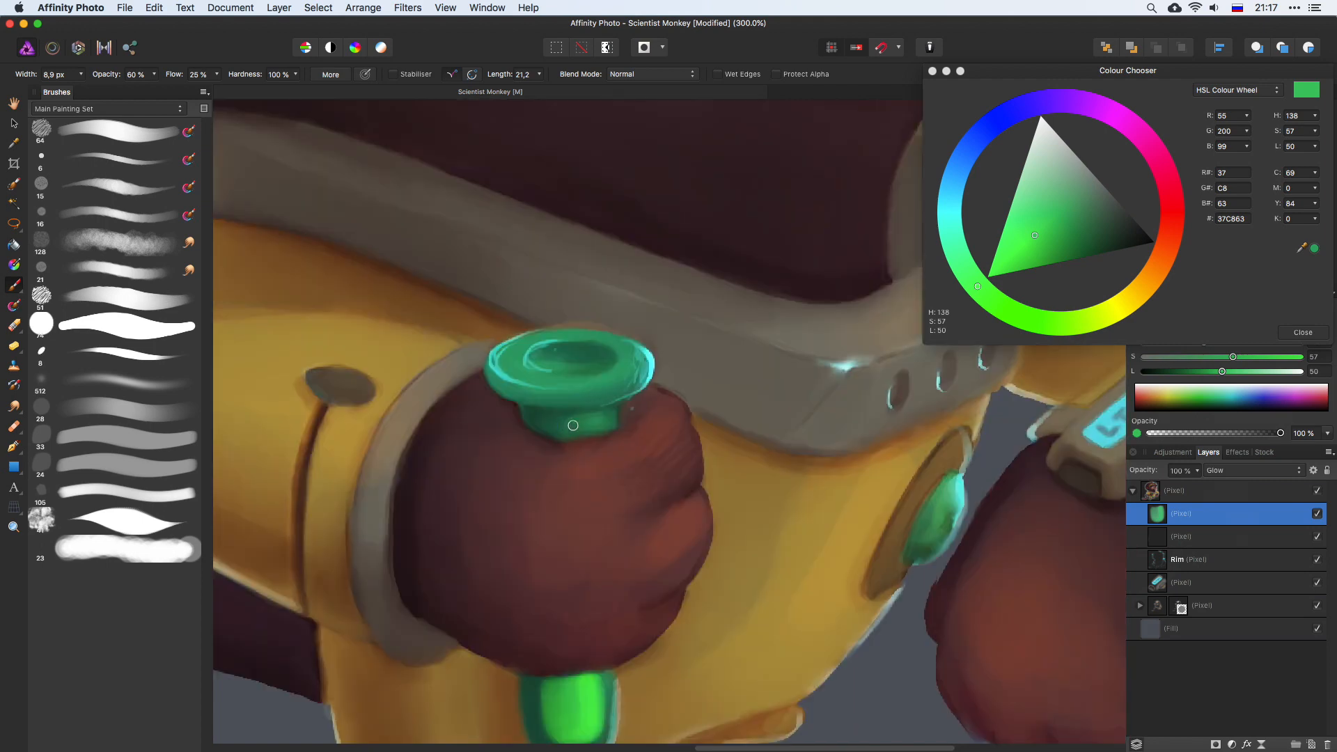
{"action": "key", "text": "]"}
{"action": "mouse_move", "coordinate": [577, 421]}
{"action": "left_mouse_down"}
{"action": "mouse_move", "coordinate": [590, 420]}
{"action": "mouse_move", "coordinate": [547, 417]}
{"action": "mouse_move", "coordinate": [598, 414]}
{"action": "mouse_move", "coordinate": [556, 431]}
{"action": "mouse_move", "coordinate": [584, 413]}
{"action": "mouse_move", "coordinate": [592, 426]}
{"action": "mouse_move", "coordinate": [546, 421]}
{"action": "mouse_move", "coordinate": [600, 422]}
{"action": "mouse_move", "coordinate": [579, 412]}
{"action": "left_mouse_up"}
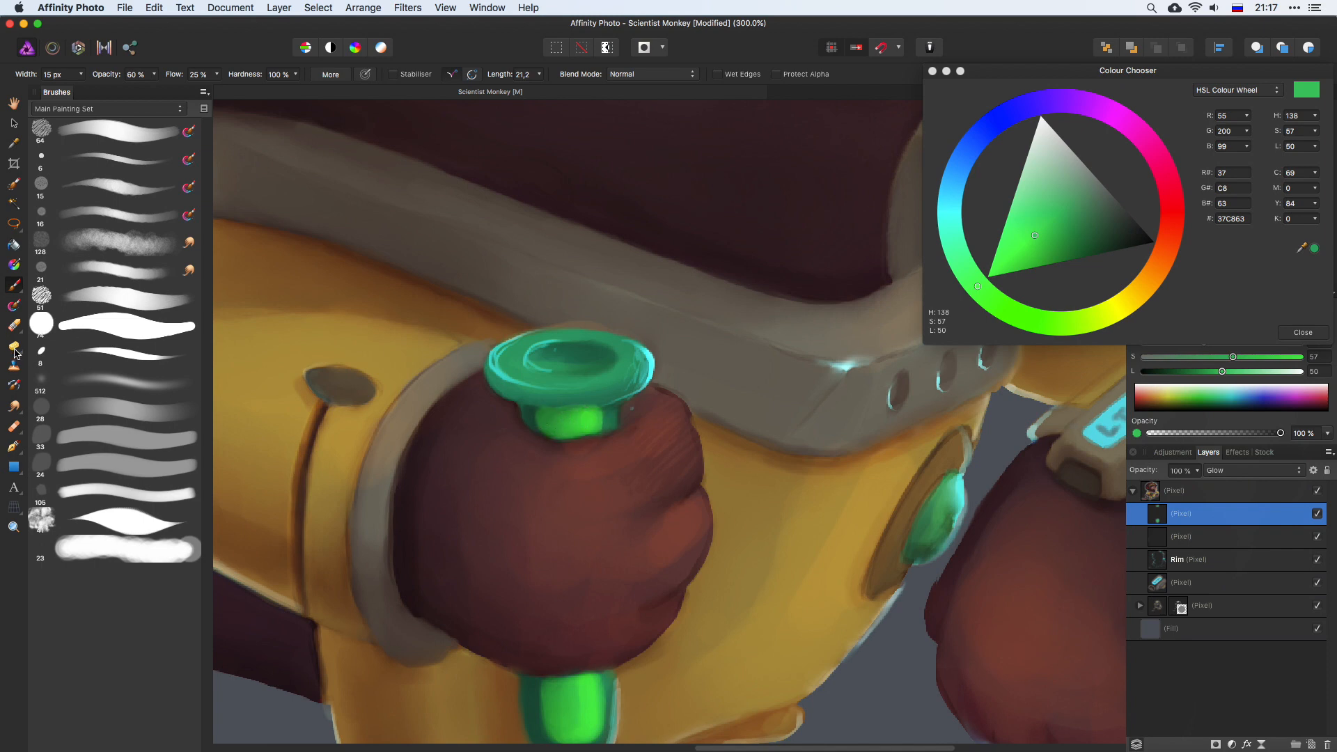
{"action": "left_click", "coordinate": [13, 405]}
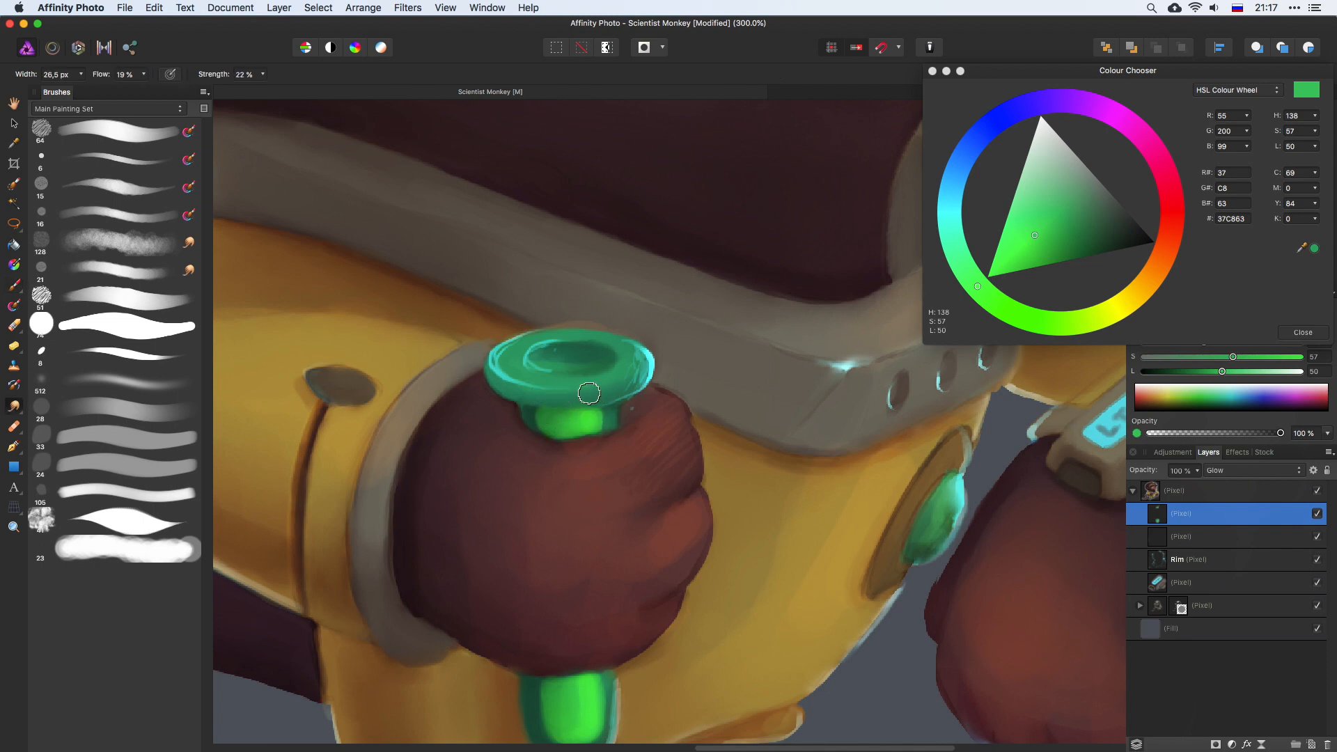
{"action": "left_click_drag", "start_coordinate": [559, 423], "coordinate": [552, 423]}
Step: Paint a soft green glow around the vial's opening and ends with a soft brush up to 156 px at 25% flow
{"action": "left_click", "coordinate": [13, 285]}
{"action": "left_click_drag", "start_coordinate": [567, 350], "coordinate": [591, 348]}
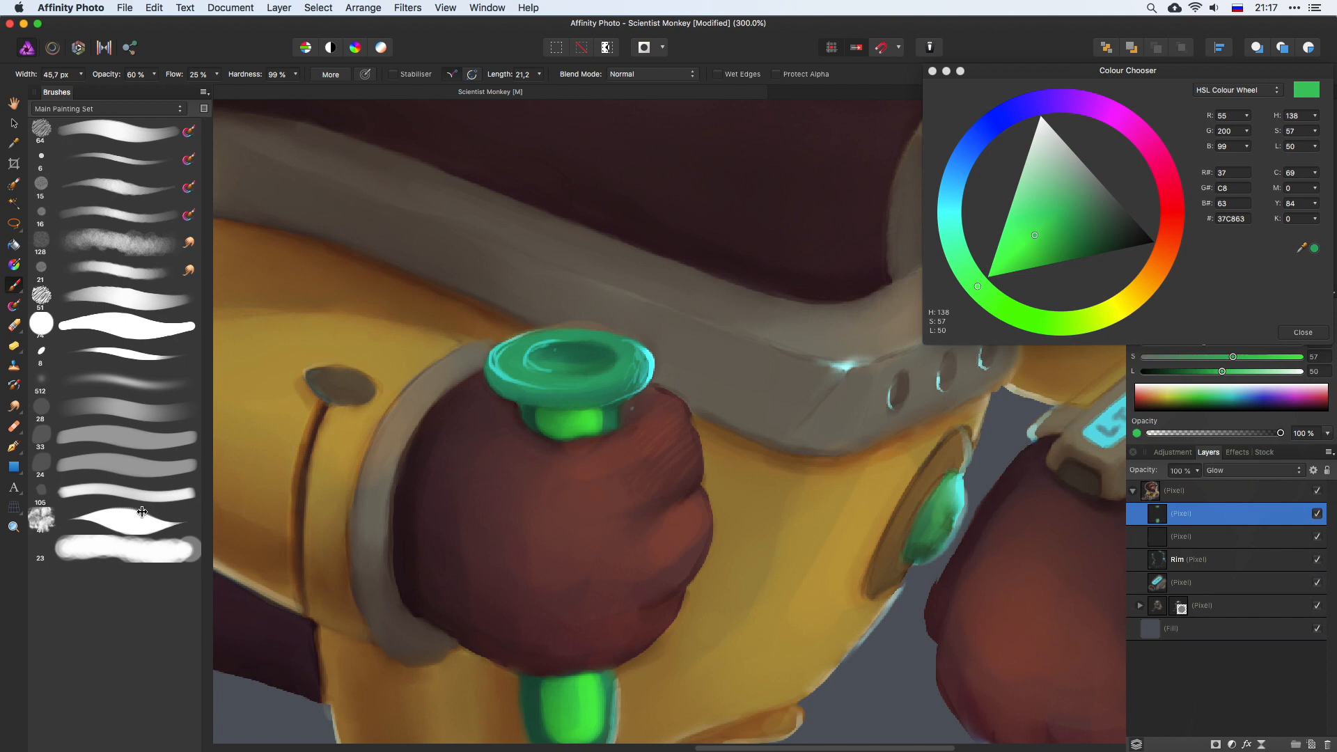
{"action": "left_click", "coordinate": [150, 385]}
{"action": "left_click_drag", "start_coordinate": [583, 337], "coordinate": [457, 370]}
{"action": "mouse_move", "coordinate": [529, 335]}
{"action": "left_mouse_down"}
{"action": "mouse_move", "coordinate": [507, 345]}
{"action": "mouse_move", "coordinate": [558, 358]}
{"action": "mouse_move", "coordinate": [617, 348]}
{"action": "left_mouse_up"}
{"action": "mouse_move", "coordinate": [572, 348]}
{"action": "left_mouse_down"}
{"action": "mouse_move", "coordinate": [549, 363]}
{"action": "mouse_move", "coordinate": [539, 340]}
{"action": "mouse_move", "coordinate": [589, 315]}
{"action": "mouse_move", "coordinate": [602, 335]}
{"action": "mouse_move", "coordinate": [569, 357]}
{"action": "mouse_move", "coordinate": [588, 380]}
{"action": "mouse_move", "coordinate": [543, 419]}
{"action": "mouse_move", "coordinate": [551, 428]}
{"action": "mouse_move", "coordinate": [656, 391]}
{"action": "mouse_move", "coordinate": [552, 435]}
{"action": "mouse_move", "coordinate": [563, 422]}
{"action": "mouse_move", "coordinate": [553, 462]}
{"action": "mouse_move", "coordinate": [575, 417]}
{"action": "mouse_move", "coordinate": [559, 491]}
{"action": "mouse_move", "coordinate": [582, 487]}
{"action": "mouse_move", "coordinate": [579, 395]}
{"action": "mouse_move", "coordinate": [524, 421]}
{"action": "mouse_move", "coordinate": [566, 513]}
{"action": "mouse_move", "coordinate": [545, 517]}
{"action": "mouse_move", "coordinate": [587, 443]}
{"action": "left_mouse_up"}
{"action": "scroll", "coordinate": [655, 392], "scroll_direction": "down", "scroll_amount": 10}
{"action": "key", "text": "super+minus"}
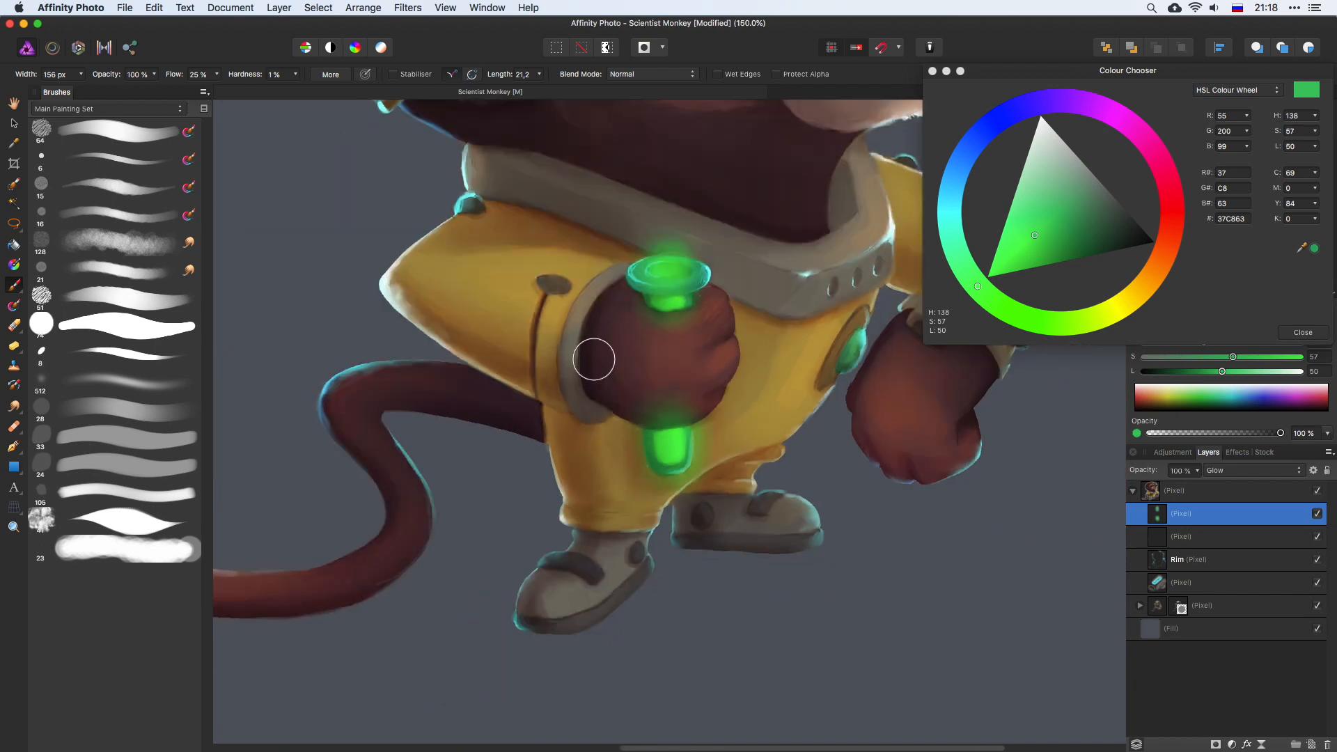
Step: Add another pixel layer above the Glow layer and set its blend mode to Colour Dodge
{"action": "left_click_drag", "start_coordinate": [747, 303], "coordinate": [680, 403]}
{"action": "left_click", "coordinate": [1309, 745]}
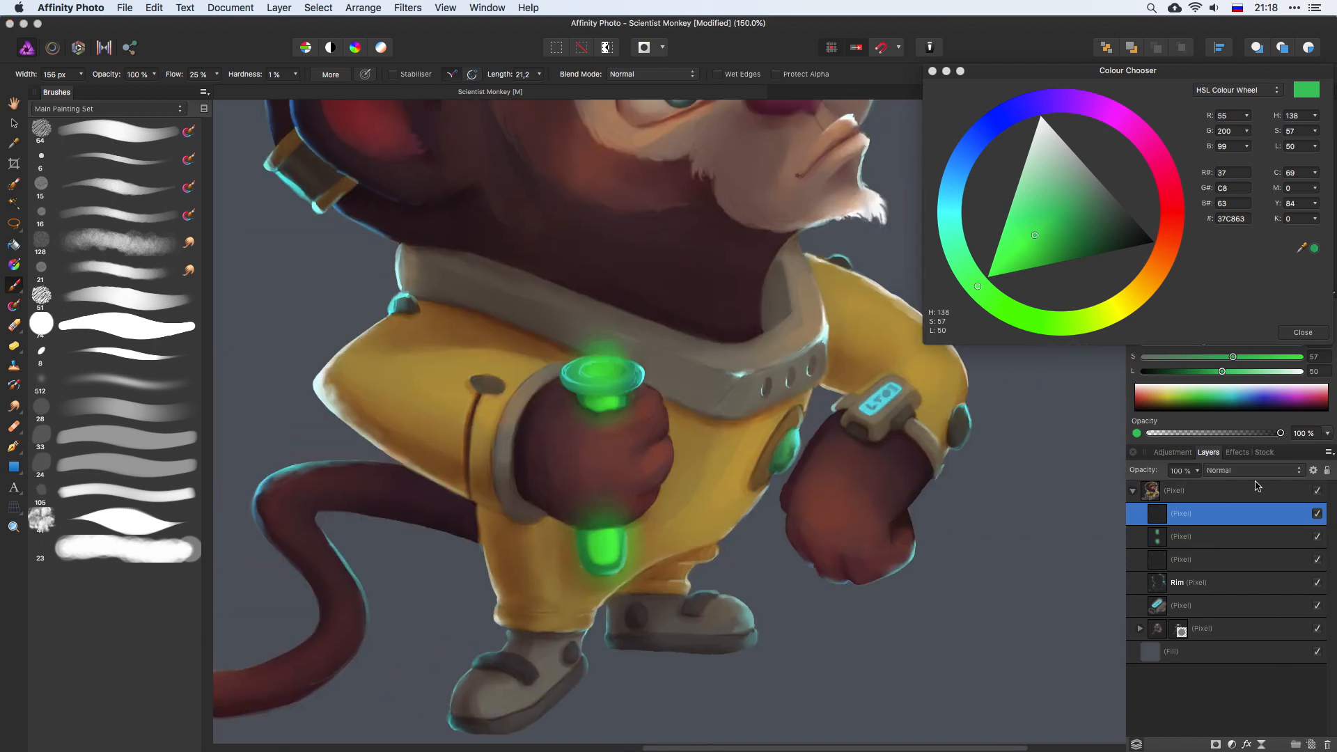
{"action": "left_click", "coordinate": [1251, 469]}
{"action": "left_click", "coordinate": [1246, 559]}
Step: Paint soft green light from the vial onto the collar, fist and yellow suit with a large brush at 0% hardness
{"action": "left_click_drag", "start_coordinate": [553, 399], "coordinate": [661, 400]}
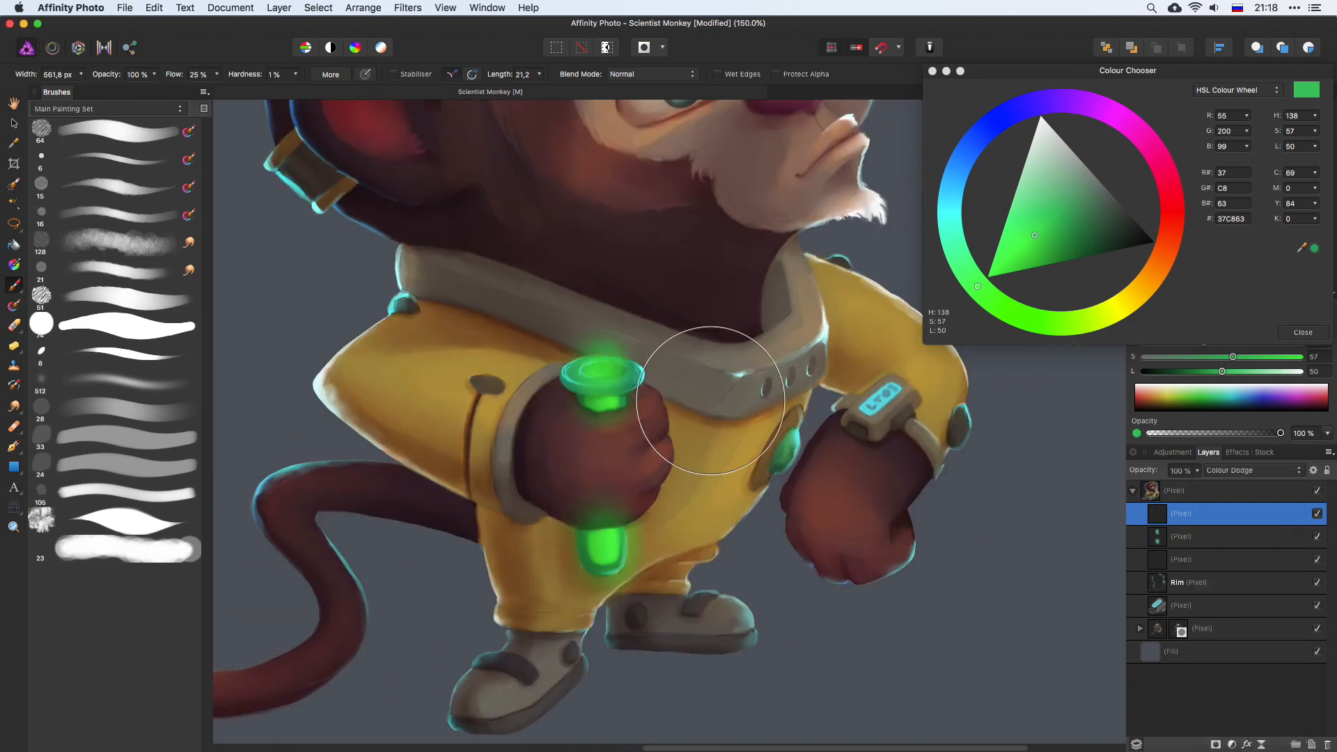
{"action": "mouse_move", "coordinate": [627, 356]}
{"action": "left_mouse_down"}
{"action": "mouse_move", "coordinate": [589, 356]}
{"action": "mouse_move", "coordinate": [649, 390]}
{"action": "mouse_move", "coordinate": [587, 360]}
{"action": "mouse_move", "coordinate": [690, 368]}
{"action": "mouse_move", "coordinate": [655, 352]}
{"action": "left_mouse_up"}
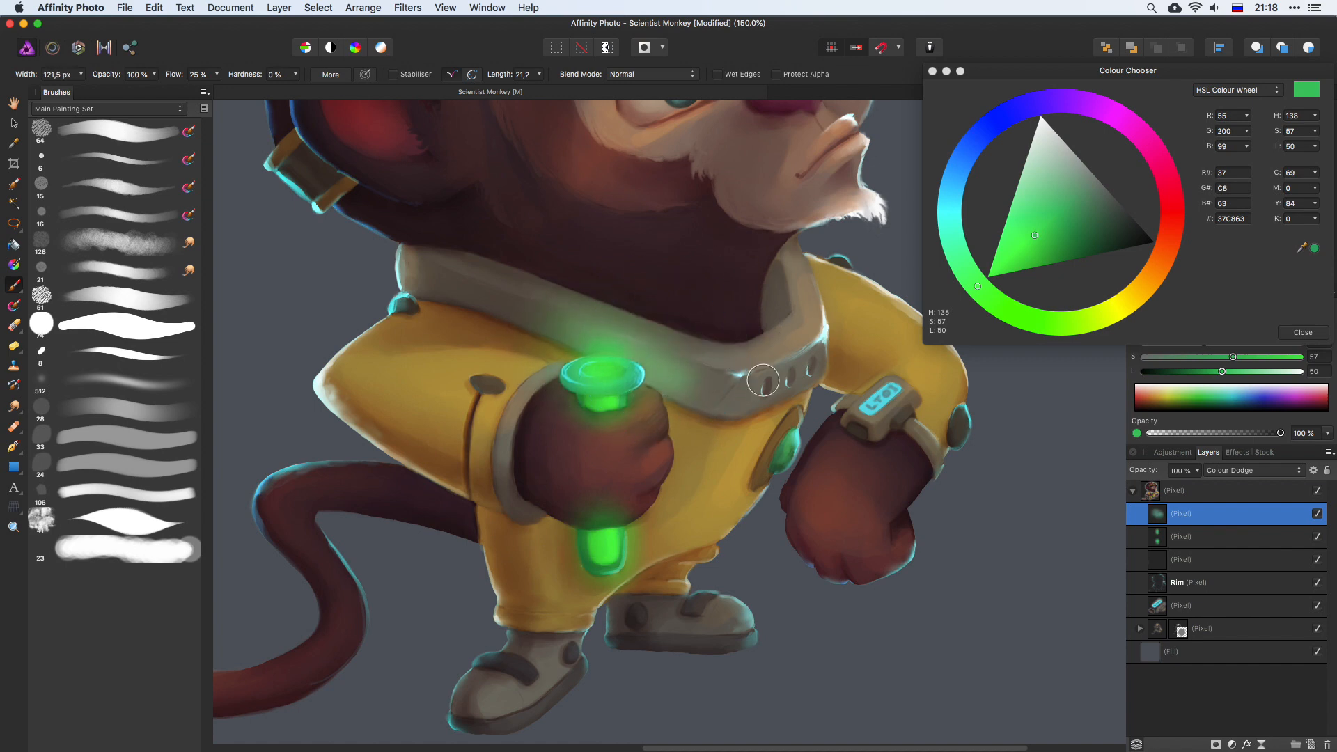
{"action": "left_click_drag", "start_coordinate": [658, 465], "coordinate": [685, 466]}
{"action": "mouse_move", "coordinate": [653, 522]}
{"action": "left_mouse_down"}
{"action": "mouse_move", "coordinate": [550, 564]}
{"action": "mouse_move", "coordinate": [561, 536]}
{"action": "mouse_move", "coordinate": [644, 545]}
{"action": "mouse_move", "coordinate": [679, 490]}
{"action": "mouse_move", "coordinate": [623, 518]}
{"action": "mouse_move", "coordinate": [607, 502]}
{"action": "left_mouse_up"}
{"action": "left_click_drag", "start_coordinate": [645, 395], "coordinate": [660, 395]}
{"action": "mouse_move", "coordinate": [647, 418]}
{"action": "left_mouse_down"}
{"action": "mouse_move", "coordinate": [597, 478]}
{"action": "mouse_move", "coordinate": [590, 401]}
{"action": "left_mouse_up"}
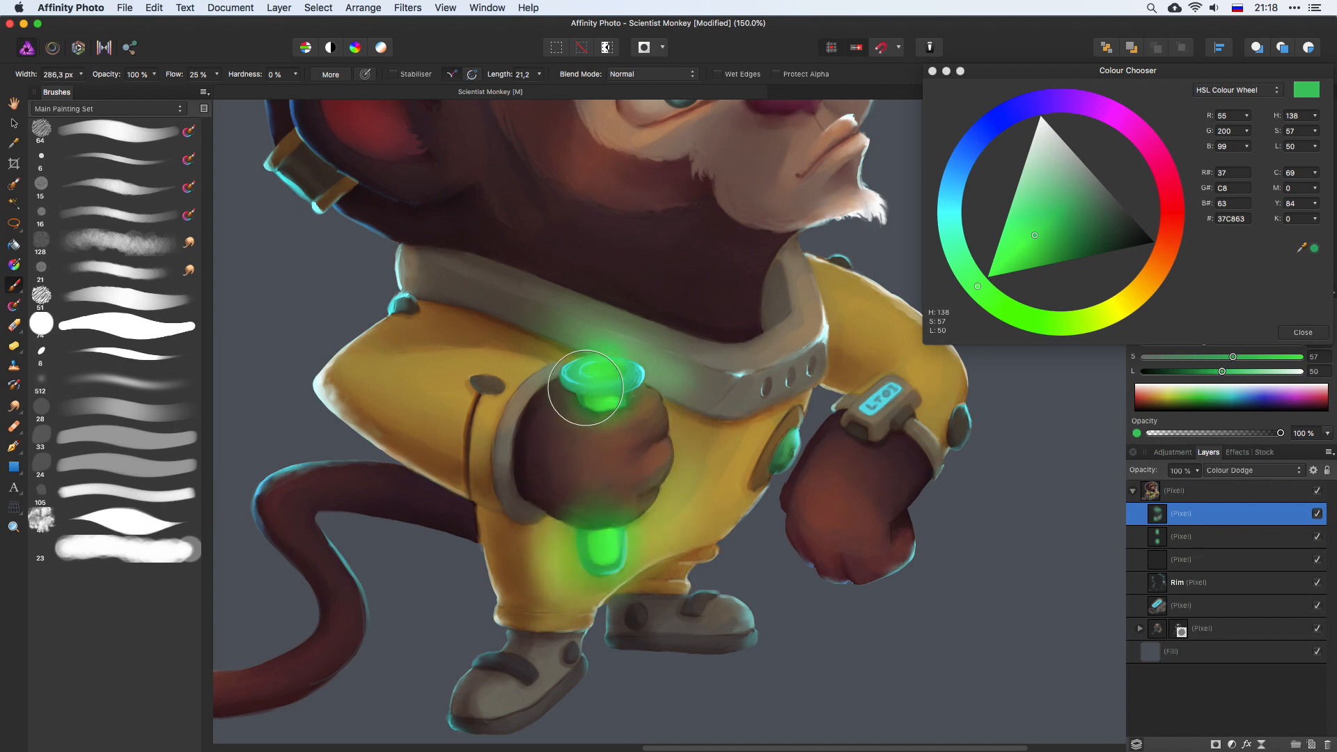
Step: Paint soft green light from the vial onto the monkey's neck and jaw with a 0% hardness brush at 25% flow
{"action": "scroll", "coordinate": [662, 263], "scroll_direction": "up", "scroll_amount": 5}
{"action": "mouse_move", "coordinate": [604, 468]}
{"action": "left_mouse_down"}
{"action": "mouse_move", "coordinate": [637, 467]}
{"action": "mouse_move", "coordinate": [627, 478]}
{"action": "mouse_move", "coordinate": [710, 417]}
{"action": "left_mouse_up"}
{"action": "mouse_move", "coordinate": [631, 395]}
{"action": "left_mouse_down"}
{"action": "mouse_move", "coordinate": [612, 373]}
{"action": "mouse_move", "coordinate": [542, 401]}
{"action": "left_mouse_up"}
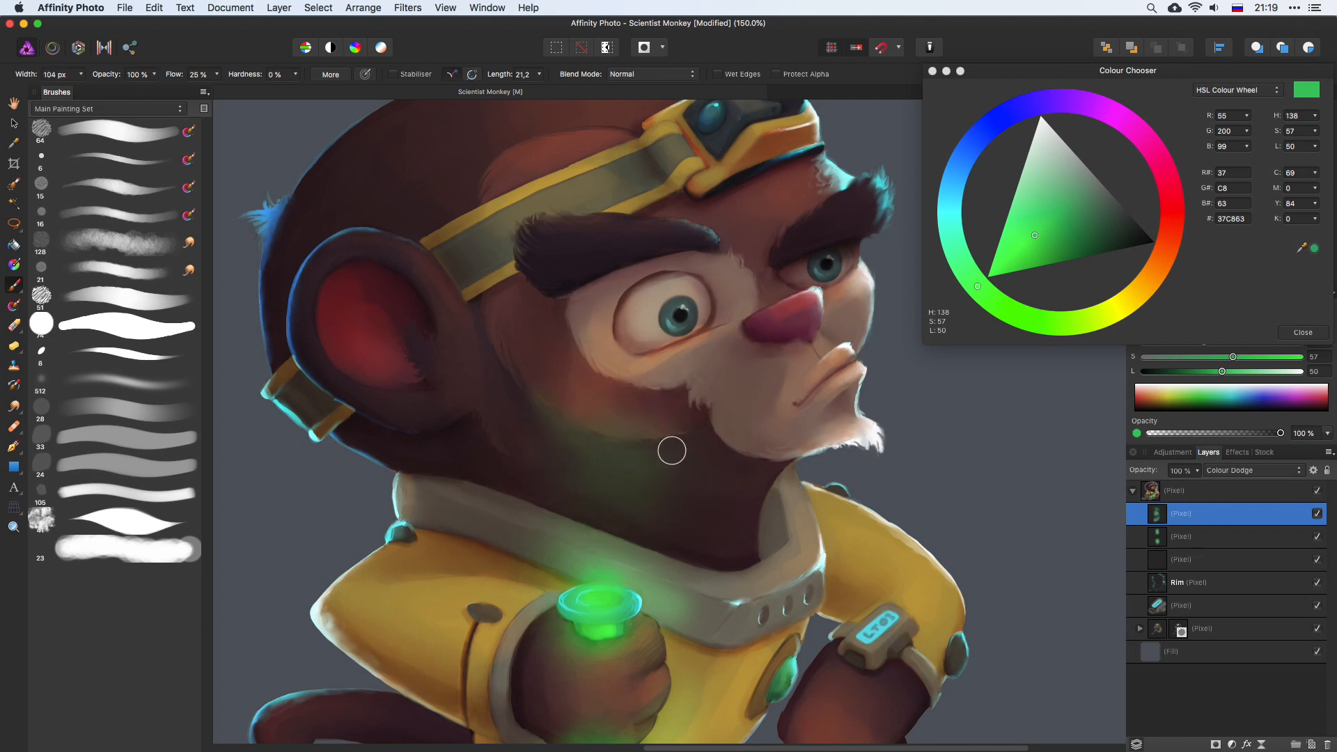
{"action": "left_click_drag", "start_coordinate": [599, 498], "coordinate": [582, 524]}
Step: Paint a small green reflection in the lower white of the near eye with an 11 px hard brush and smudge it
{"action": "left_click", "coordinate": [167, 357]}
{"action": "left_click_drag", "start_coordinate": [626, 313], "coordinate": [632, 326]}
{"action": "key", "text": "super+z"}
{"action": "key", "text": "super+z"}
{"action": "left_click", "coordinate": [14, 406]}
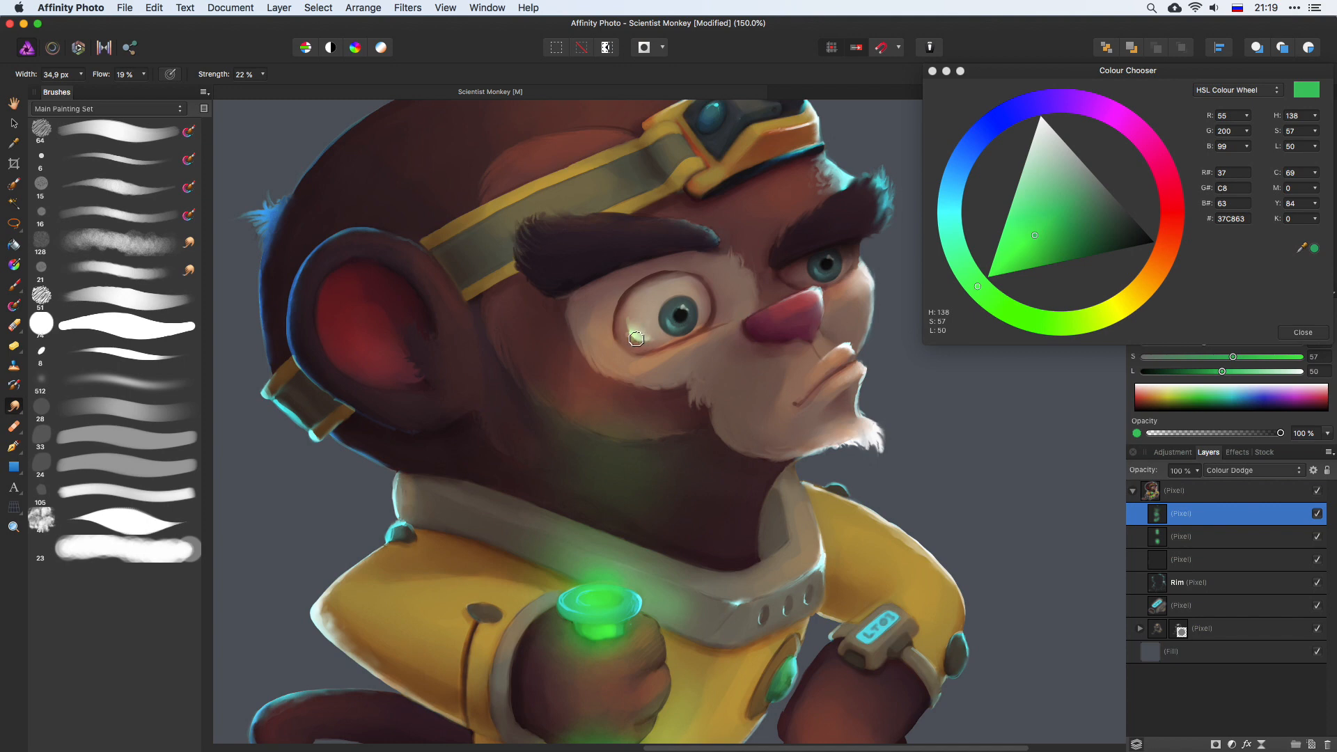
{"action": "mouse_move", "coordinate": [636, 338]}
{"action": "left_mouse_down"}
{"action": "mouse_move", "coordinate": [630, 329]}
{"action": "mouse_move", "coordinate": [648, 339]}
{"action": "left_mouse_up"}
{"action": "key", "text": "b"}
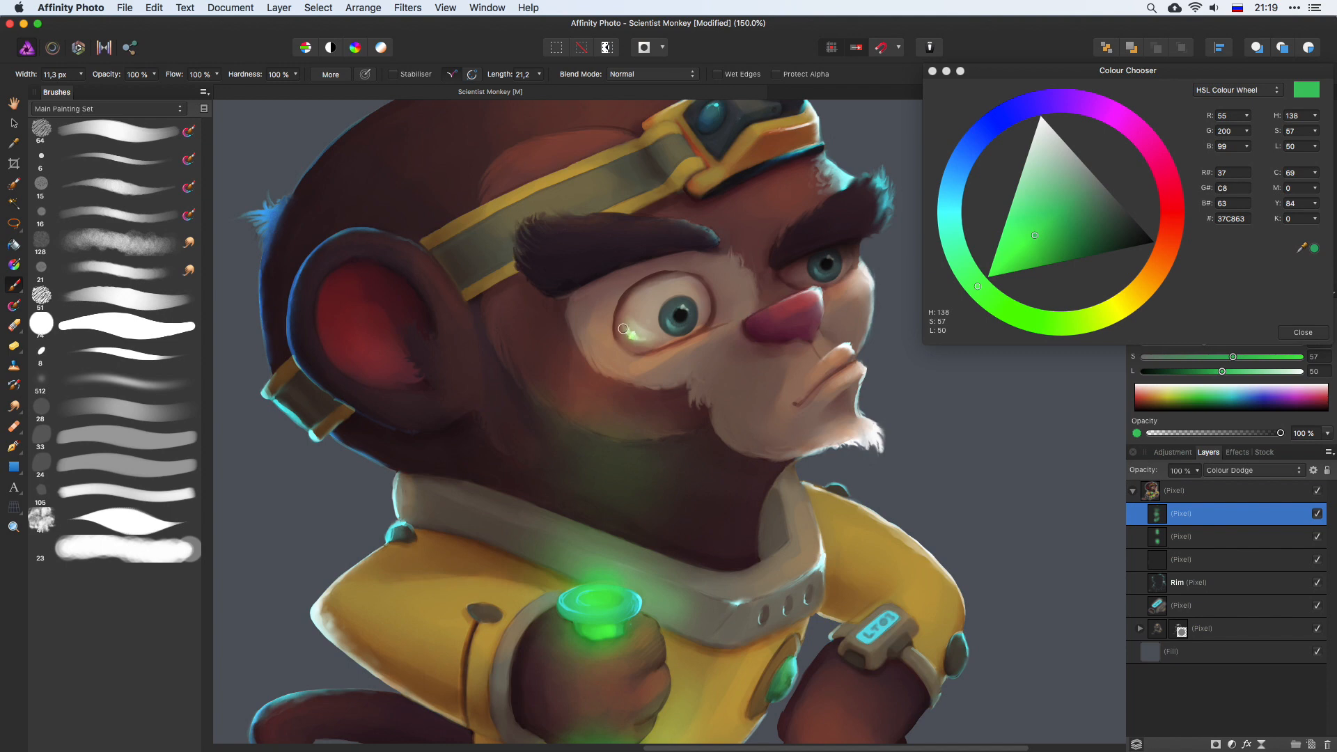
{"action": "left_click", "coordinate": [634, 335]}
Step: Paint a thin green highlight along the grey collar's edge above the vial, refining it with a 3.8 px hard brush
{"action": "scroll", "coordinate": [599, 376], "scroll_direction": "down", "scroll_amount": 5}
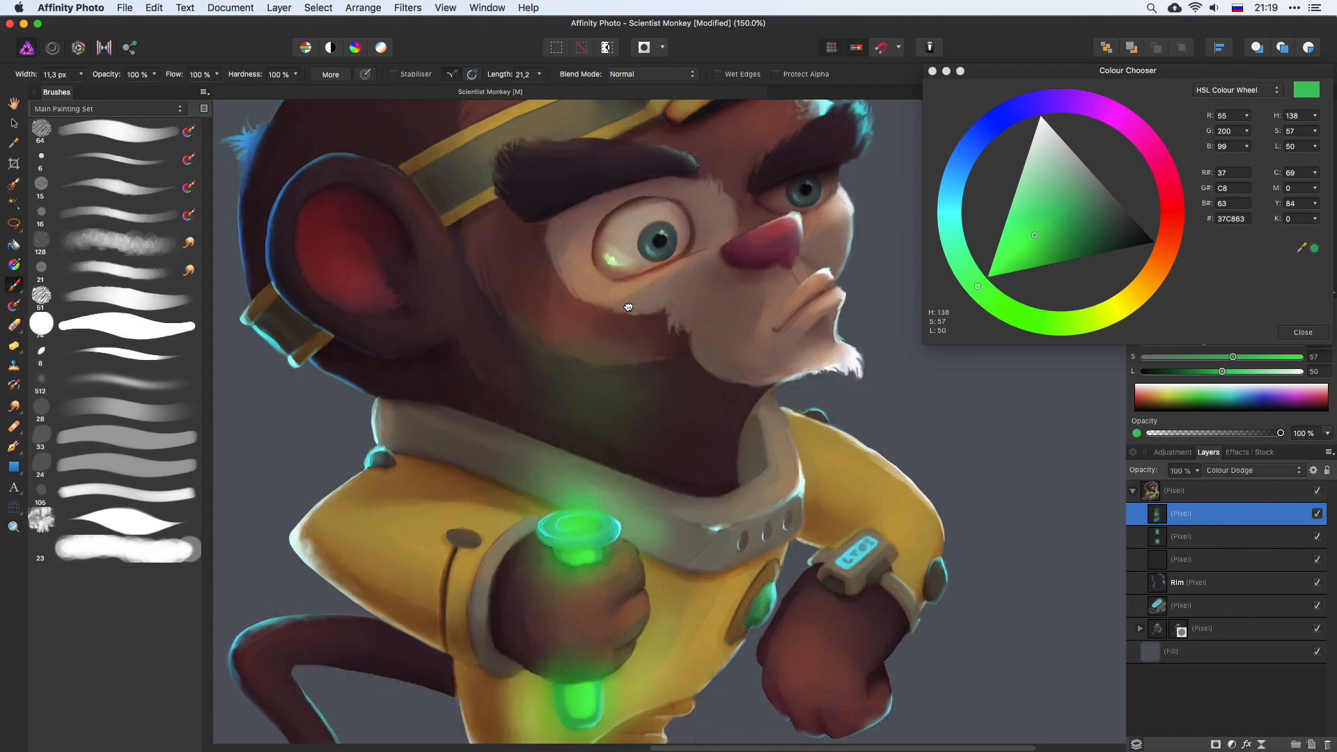
{"action": "mouse_move", "coordinate": [568, 456]}
{"action": "left_mouse_down"}
{"action": "mouse_move", "coordinate": [542, 462]}
{"action": "mouse_move", "coordinate": [512, 441]}
{"action": "left_mouse_up"}
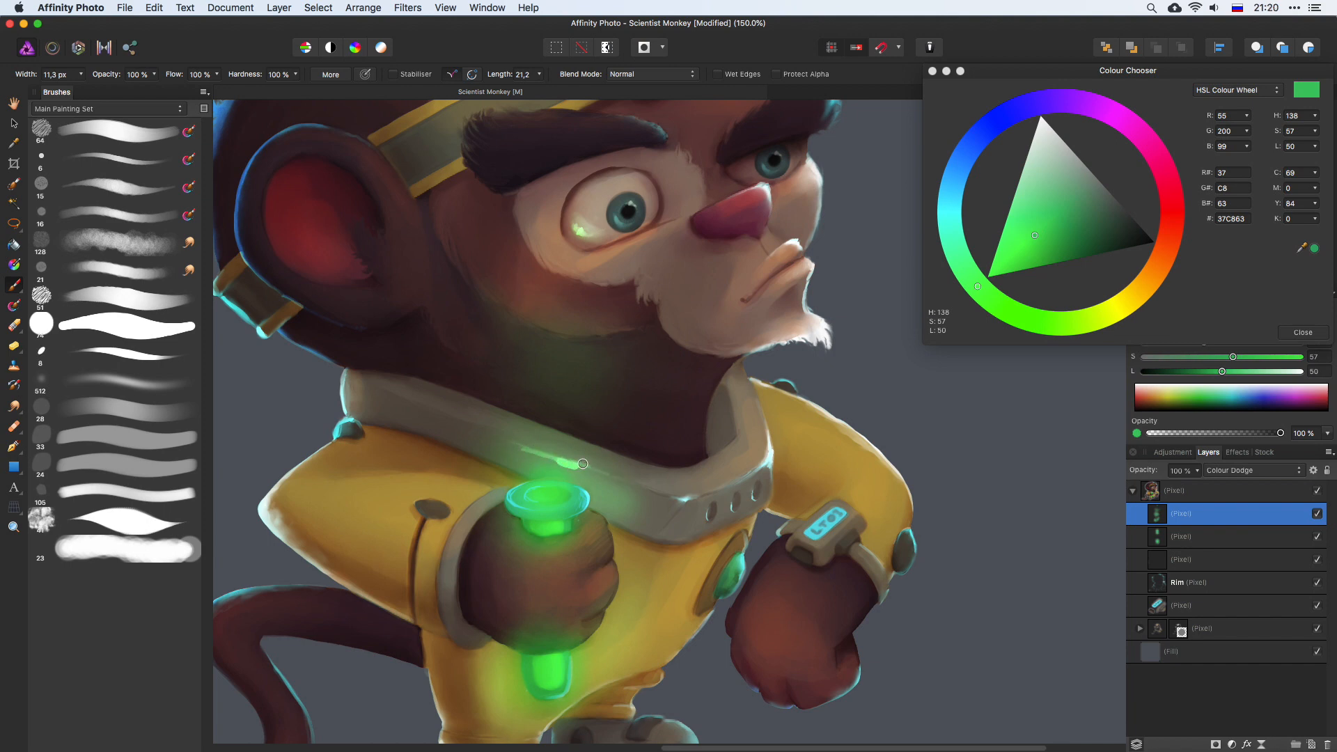
{"action": "left_click", "coordinate": [14, 406]}
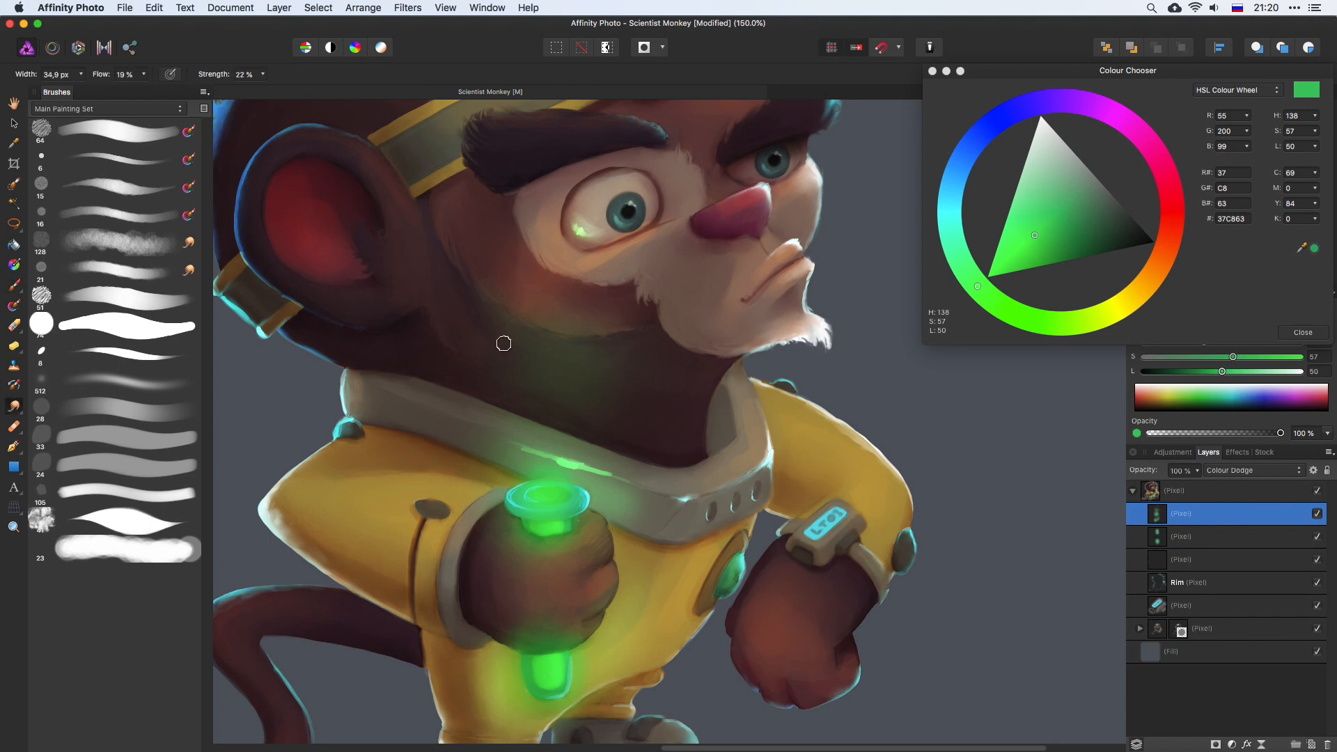
{"action": "key", "text": "super+z"}
{"action": "key", "text": "super+z"}
{"action": "left_click", "coordinate": [14, 284]}
{"action": "key", "text": "super+equal"}
{"action": "key", "text": "super+equal"}
{"action": "mouse_move", "coordinate": [397, 481]}
{"action": "left_mouse_down"}
{"action": "mouse_move", "coordinate": [575, 360]}
{"action": "mouse_move", "coordinate": [563, 338]}
{"action": "left_mouse_up"}
{"action": "mouse_move", "coordinate": [412, 381]}
{"action": "left_mouse_down", "text": "ctrl+alt"}
{"action": "mouse_move", "coordinate": [383, 383]}
{"action": "mouse_move", "coordinate": [453, 384]}
{"action": "mouse_move", "coordinate": [299, 329]}
{"action": "left_mouse_up", "text": "ctrl+alt"}
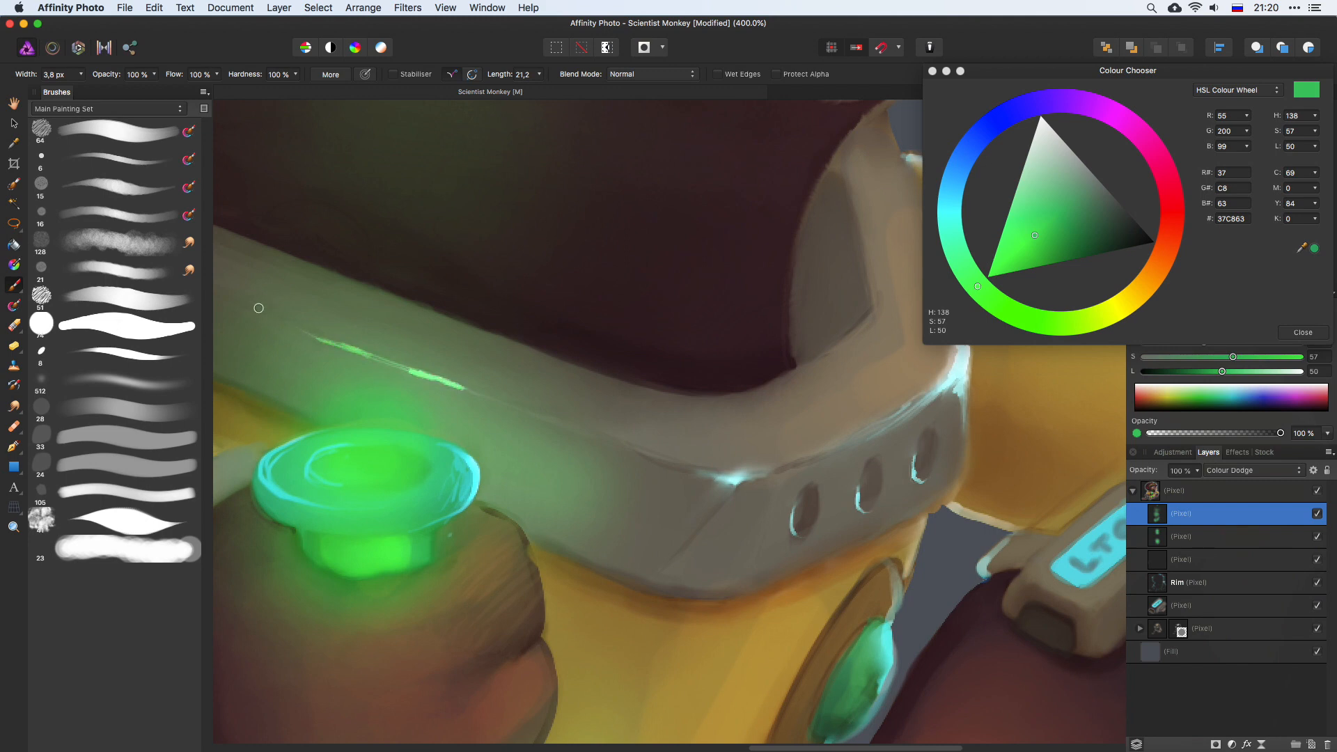
{"action": "left_click_drag", "start_coordinate": [454, 386], "coordinate": [554, 421]}
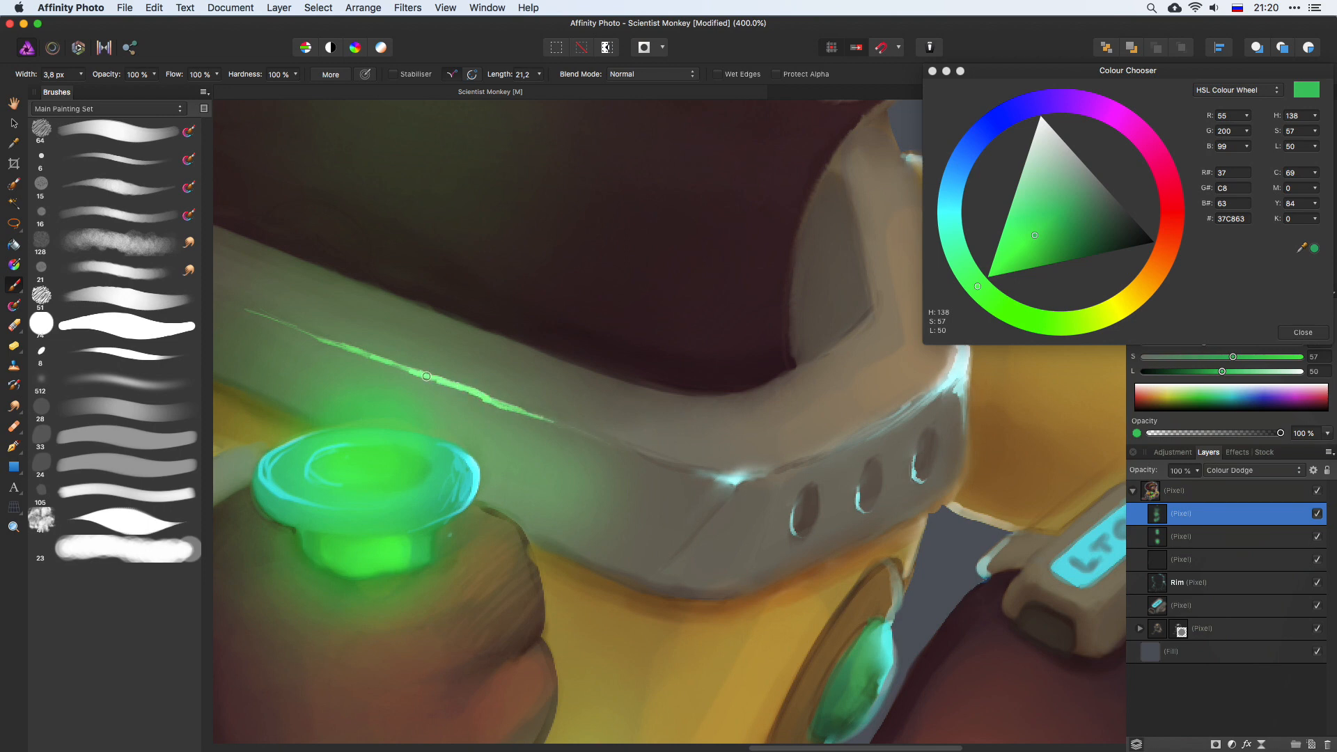
{"action": "mouse_move", "coordinate": [433, 388]}
{"action": "left_mouse_down"}
{"action": "mouse_move", "coordinate": [445, 388]}
{"action": "mouse_move", "coordinate": [426, 422]}
{"action": "mouse_move", "coordinate": [459, 431]}
{"action": "mouse_move", "coordinate": [300, 344]}
{"action": "mouse_move", "coordinate": [421, 387]}
{"action": "mouse_move", "coordinate": [445, 425]}
{"action": "mouse_move", "coordinate": [487, 418]}
{"action": "mouse_move", "coordinate": [453, 407]}
{"action": "mouse_move", "coordinate": [549, 438]}
{"action": "mouse_move", "coordinate": [523, 395]}
{"action": "mouse_move", "coordinate": [460, 444]}
{"action": "mouse_move", "coordinate": [376, 397]}
{"action": "mouse_move", "coordinate": [462, 409]}
{"action": "mouse_move", "coordinate": [580, 469]}
{"action": "mouse_move", "coordinate": [591, 557]}
{"action": "left_mouse_up"}
{"action": "left_click", "coordinate": [14, 406]}
Step: Dab small bright green bubbles into the vial's lower end and neck with a hard brush and soften them by smudging
{"action": "key", "text": "super+minus"}
{"action": "key", "text": "super+minus"}
{"action": "key", "text": "super+minus"}
{"action": "key", "text": "super+minus"}
{"action": "key", "text": "super+minus"}
{"action": "key", "text": "super+plus"}
{"action": "key", "text": "super+plus"}
{"action": "left_click_drag", "start_coordinate": [716, 387], "coordinate": [745, 81]}
{"action": "key", "text": "super+plus"}
{"action": "key", "text": "super+plus"}
{"action": "key", "text": "super+minus"}
{"action": "key", "text": "super+minus"}
{"action": "key", "text": "super+minus"}
{"action": "key", "text": "super+plus"}
{"action": "key", "text": "super+plus"}
{"action": "key", "text": "super+plus"}
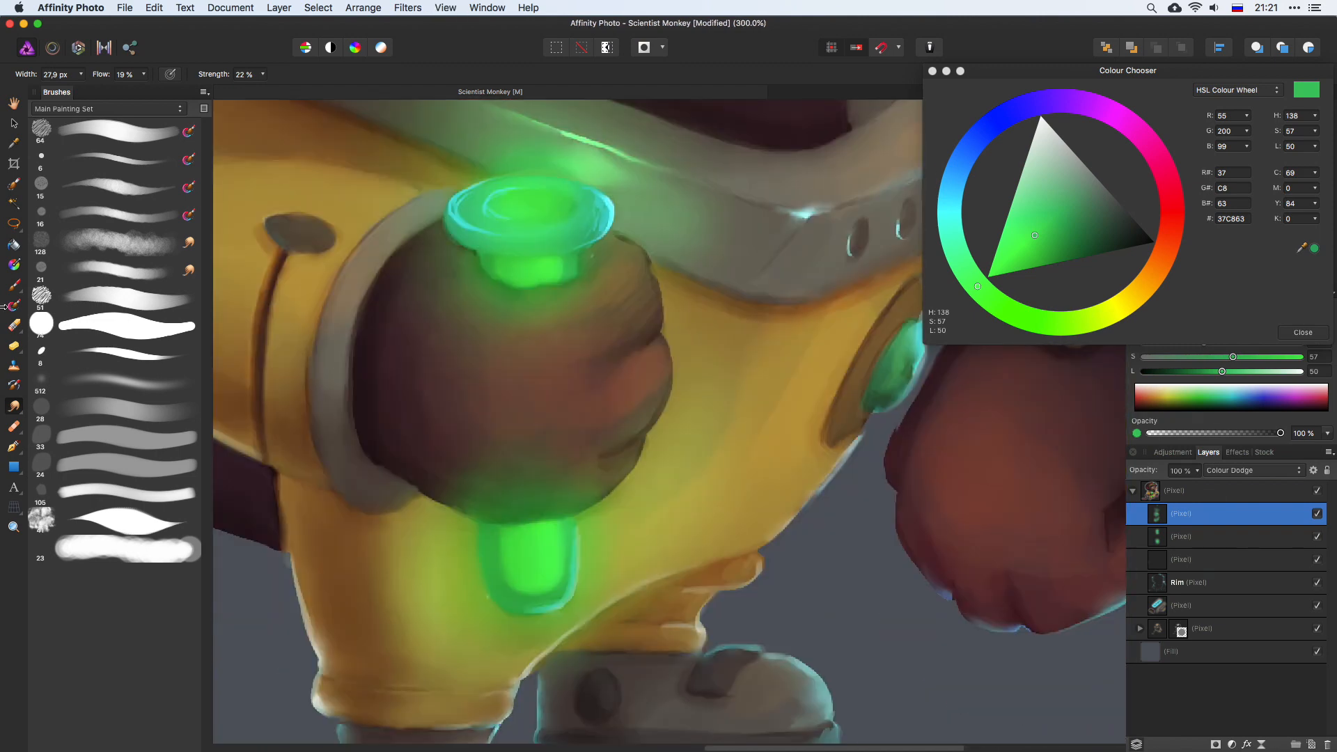
{"action": "key", "text": "b"}
{"action": "left_click", "coordinate": [119, 353]}
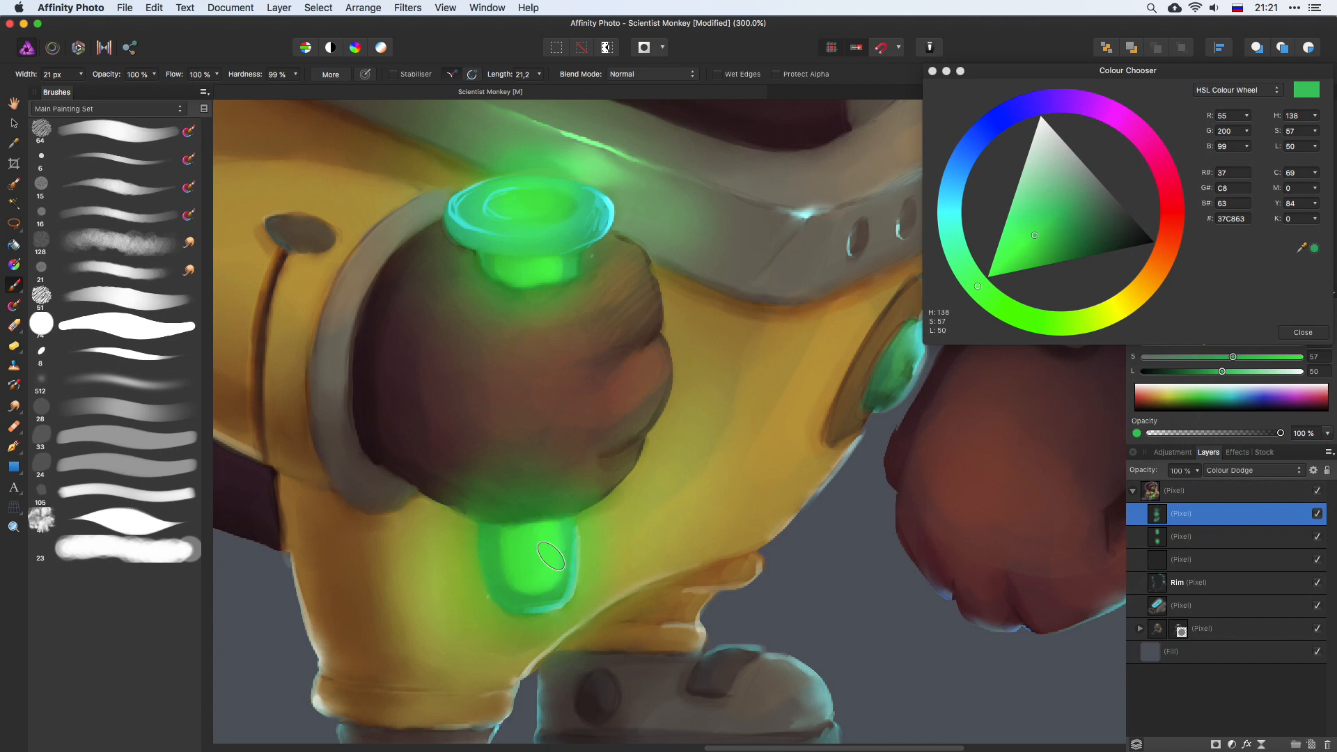
{"action": "left_click_drag", "start_coordinate": [542, 538], "coordinate": [557, 536]}
{"action": "left_click_drag", "start_coordinate": [534, 540], "coordinate": [541, 565]}
{"action": "left_click_drag", "start_coordinate": [520, 263], "coordinate": [542, 260]}
{"action": "left_click", "coordinate": [143, 337]}
{"action": "left_click_drag", "start_coordinate": [529, 569], "coordinate": [490, 568]}
{"action": "left_click_drag", "start_coordinate": [531, 268], "coordinate": [515, 263]}
{"action": "left_click_drag", "start_coordinate": [529, 572], "coordinate": [543, 572]}
{"action": "left_click", "coordinate": [13, 406]}
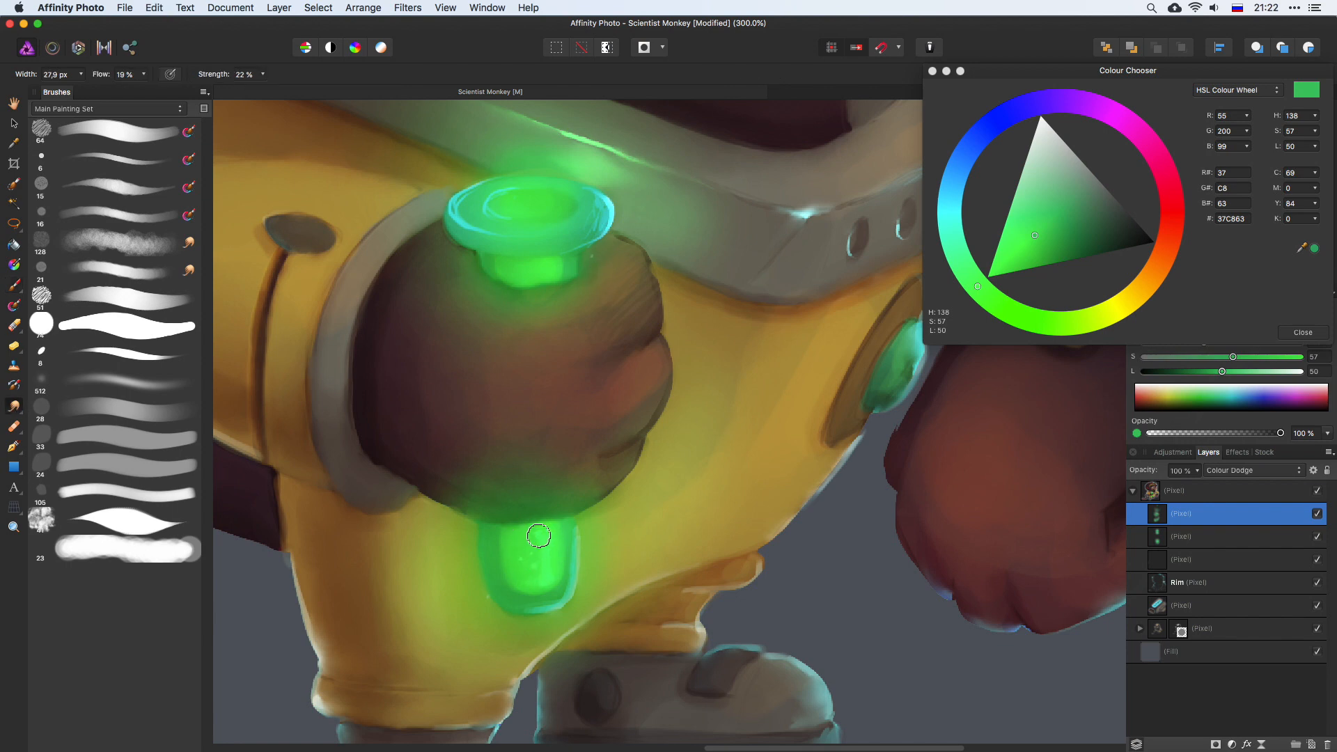
{"action": "left_click_drag", "start_coordinate": [550, 279], "coordinate": [512, 269]}
Step: Outline the vial's glowing opening in green on the Glow layer with a brush of about 5 px and smudge it
{"action": "key", "text": "super+1"}
{"action": "key", "text": "super+minus"}
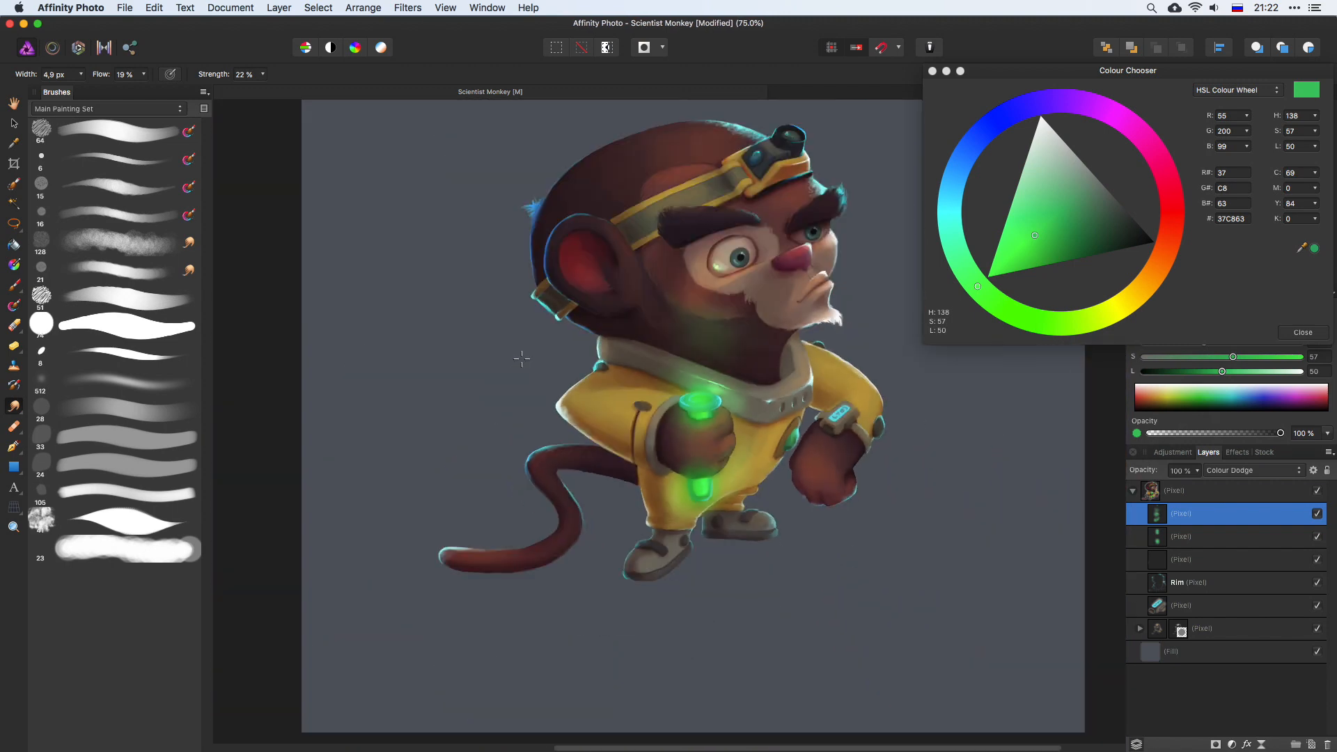
{"action": "key", "text": "super+plus"}
{"action": "key", "text": "super+plus"}
{"action": "key", "text": "super+plus"}
{"action": "left_click_drag", "start_coordinate": [453, 408], "coordinate": [598, 514]}
{"action": "key", "text": "b"}
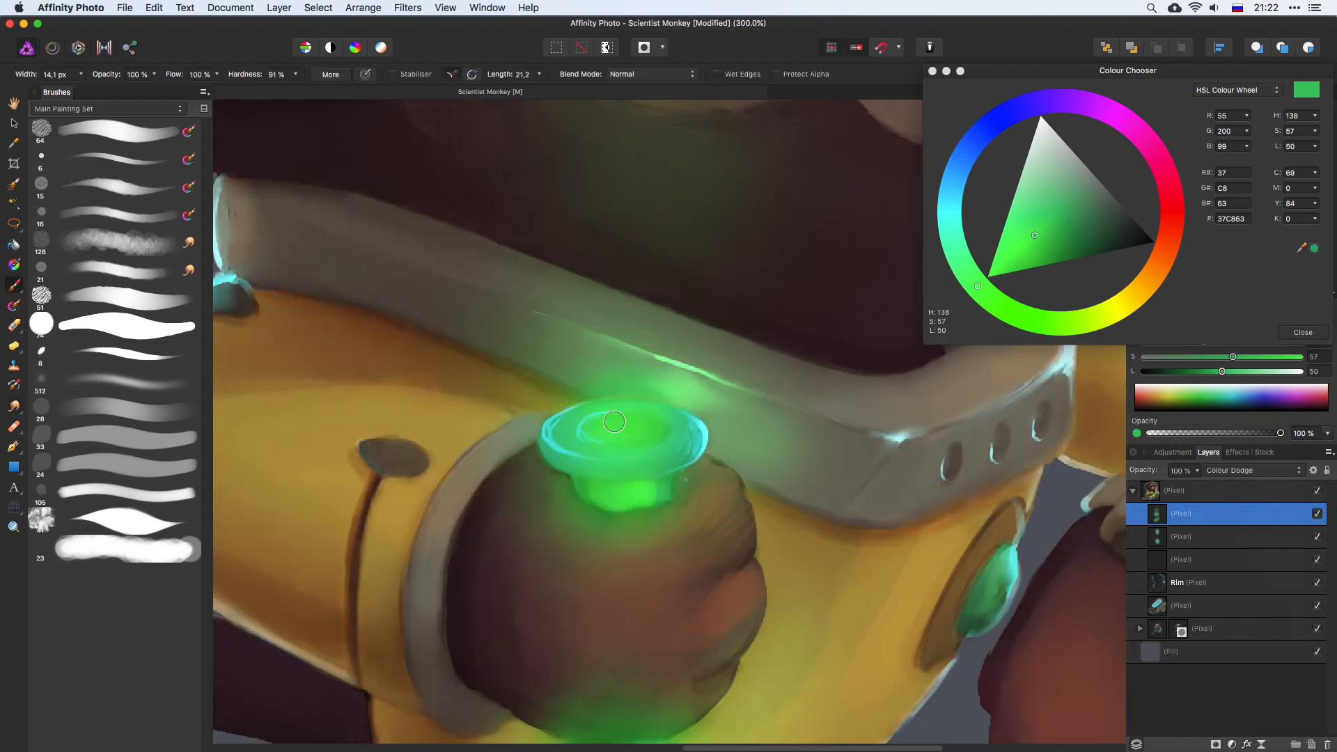
{"action": "key", "text": "alt+bracketleft"}
{"action": "key", "text": "bracketleft"}
{"action": "key", "text": "bracketleft"}
{"action": "key", "text": "bracketleft"}
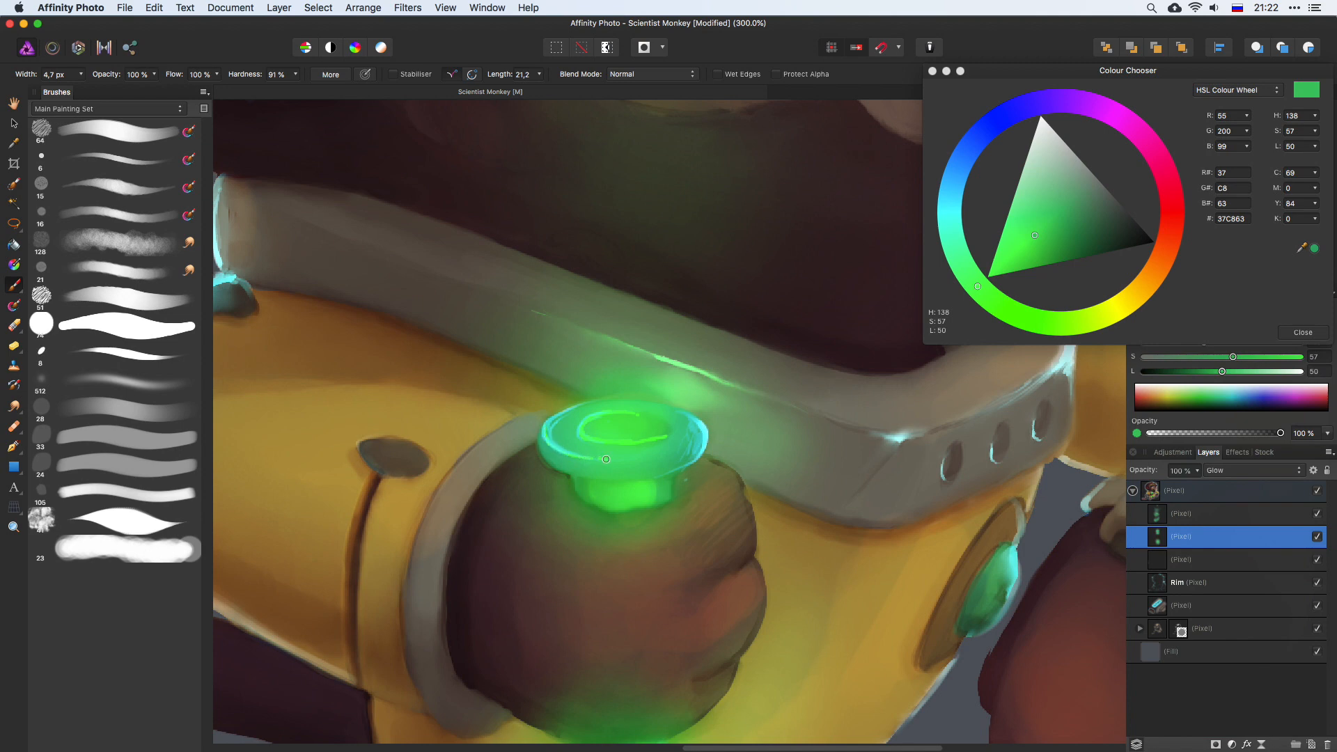
{"action": "left_click", "coordinate": [125, 353]}
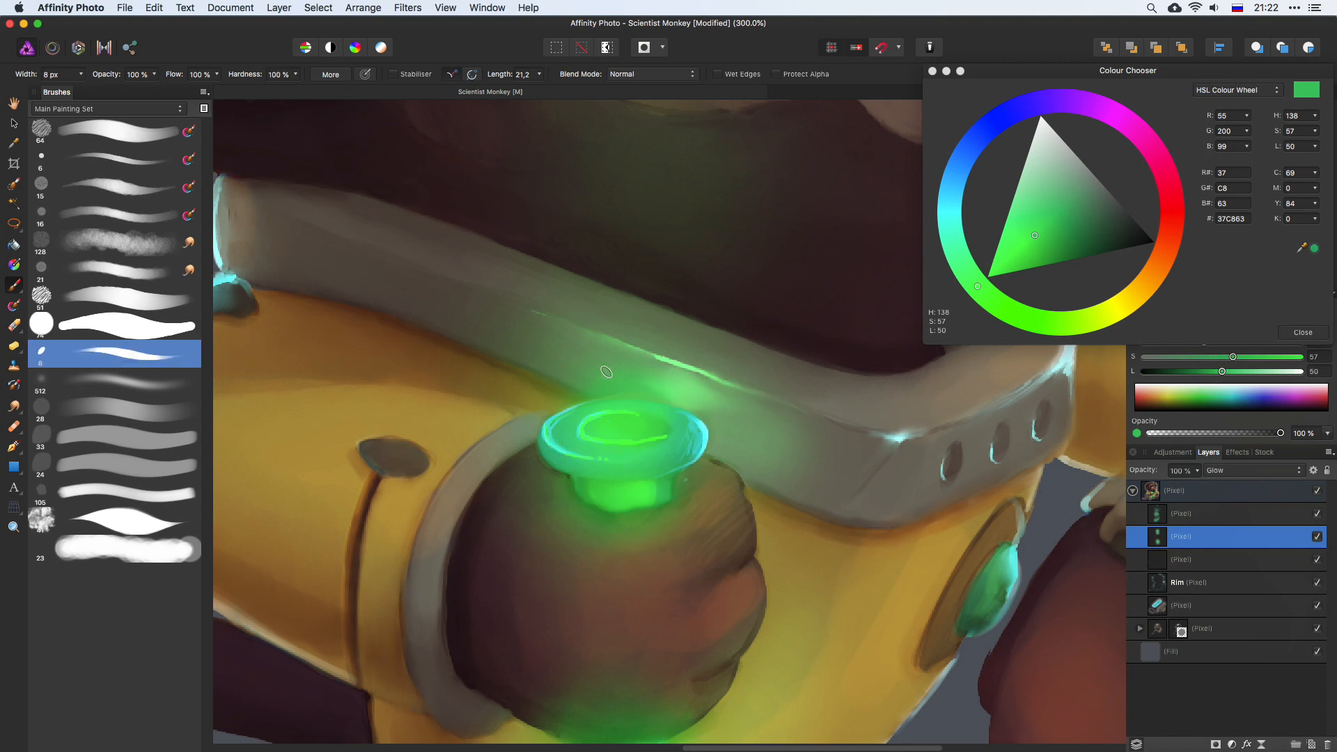
{"action": "left_click", "coordinate": [14, 403]}
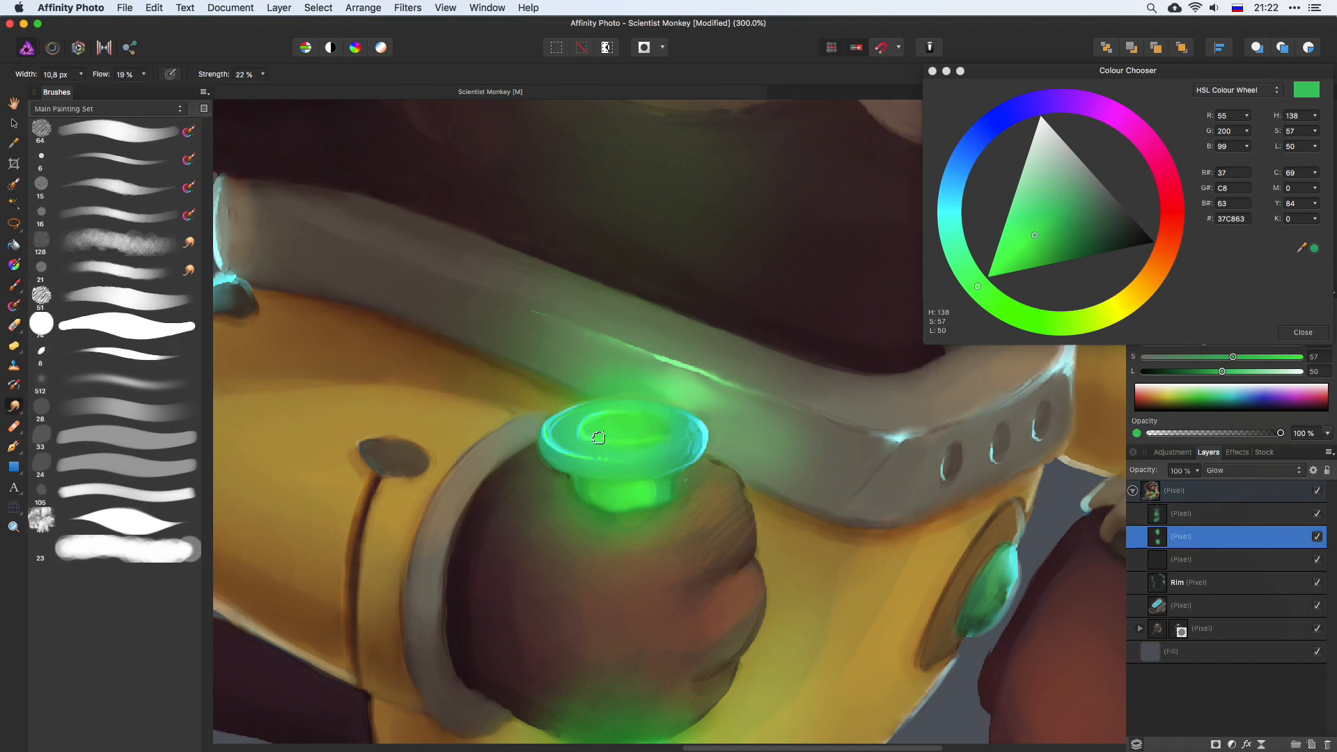
{"action": "key", "text": "super+z"}
{"action": "key", "text": "super+z"}
{"action": "key", "text": "super+shift+z"}
Step: Add green light along the lower edge of the vial's rim with an 8 px brush and smudge it smooth
{"action": "key", "text": "b"}
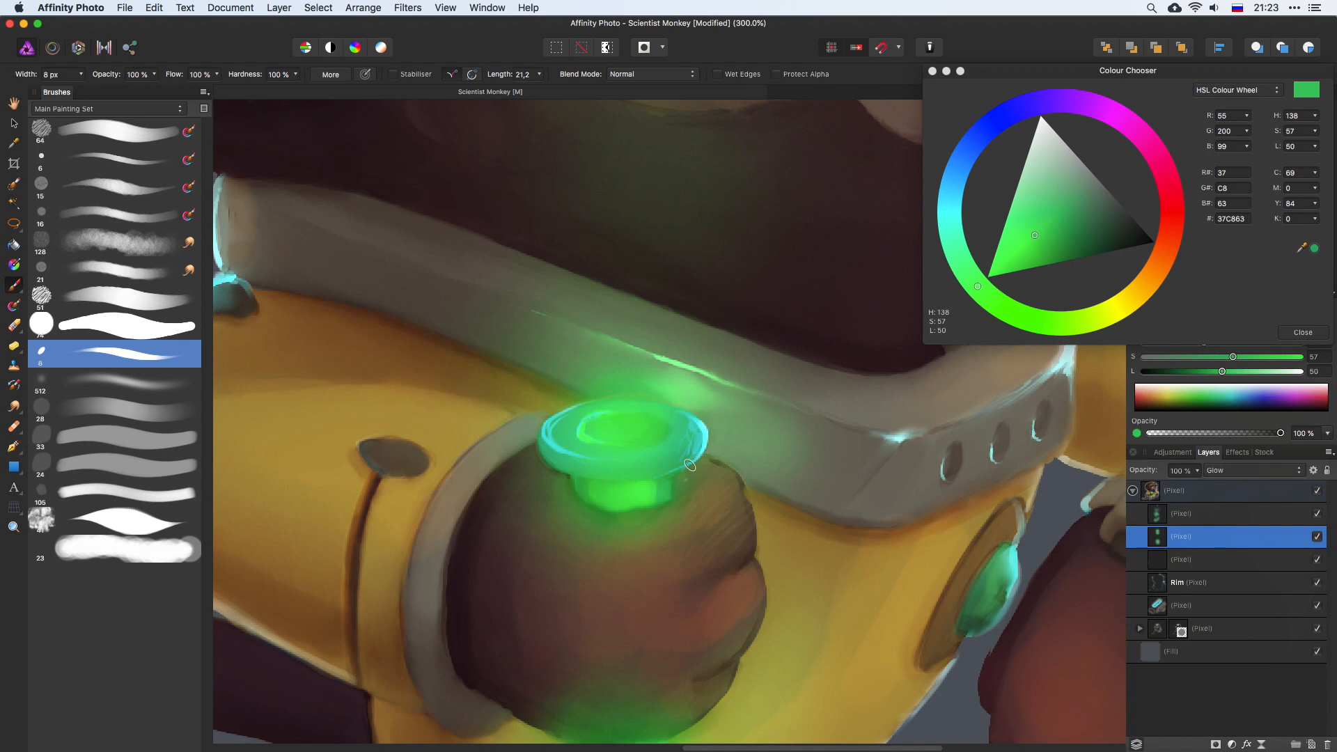
{"action": "left_click_drag", "start_coordinate": [602, 482], "coordinate": [690, 459]}
{"action": "left_click", "coordinate": [13, 406]}
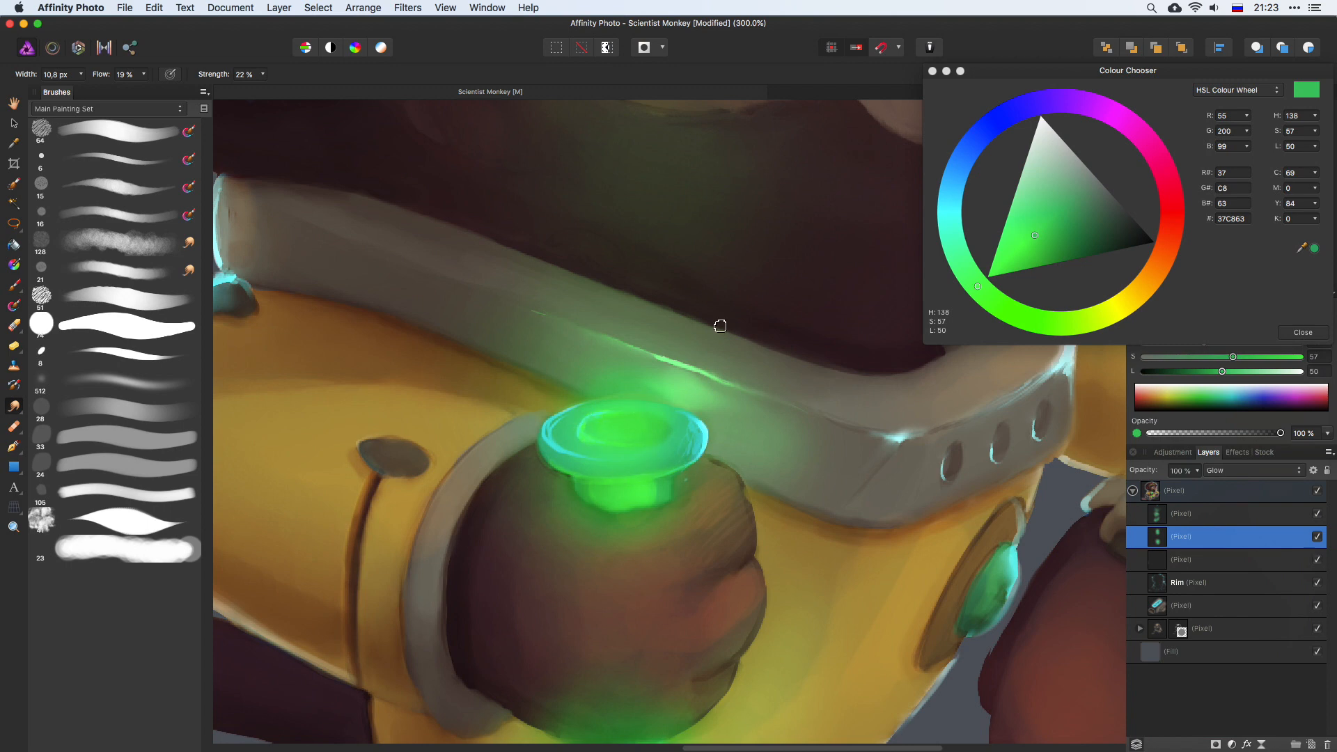
{"action": "left_click_drag", "start_coordinate": [625, 339], "coordinate": [591, 289]}
Step: Select the Rim layer and examine the vial up close and the whole figure for overall balance
{"action": "key", "text": "super+minus"}
{"action": "key", "text": "super+minus"}
{"action": "key", "text": "super+minus"}
{"action": "key", "text": "super+minus"}
{"action": "key", "text": "super+equal"}
{"action": "key", "text": "super+equal"}
{"action": "key", "text": "super+equal"}
{"action": "key", "text": "super+minus"}
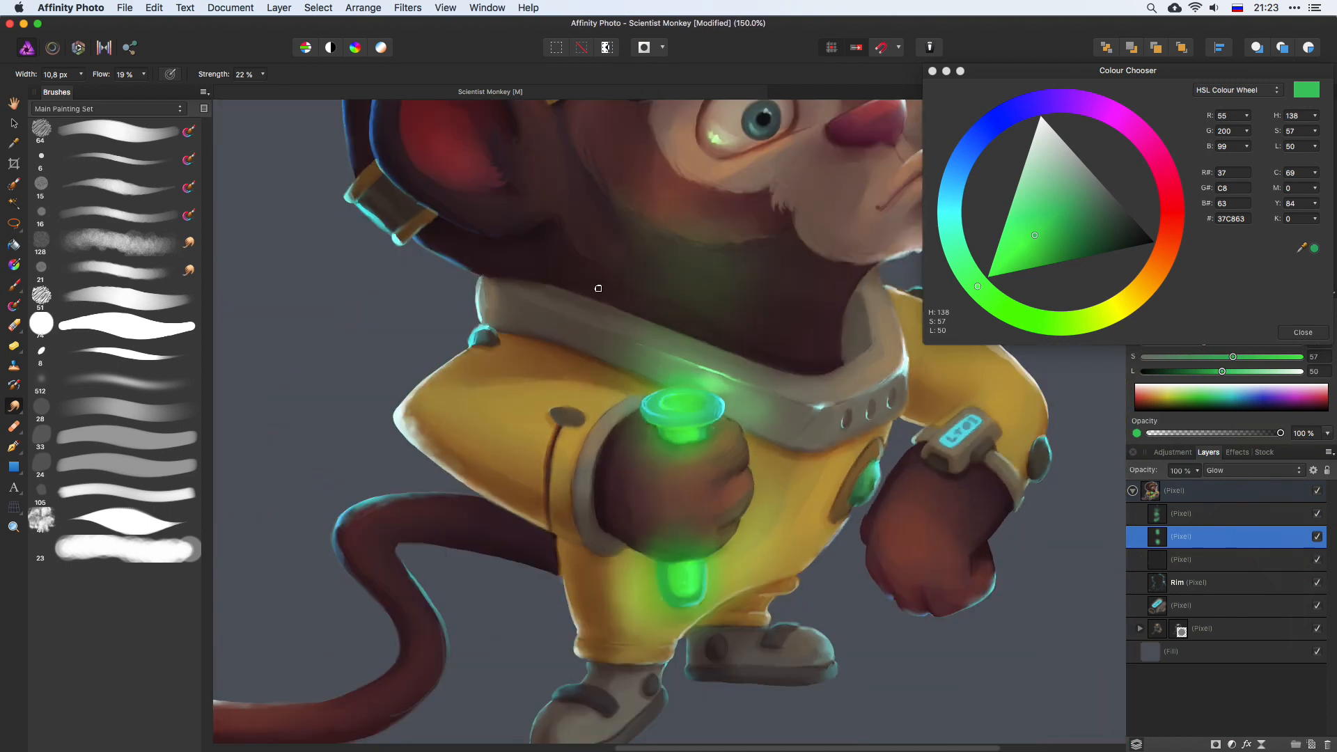
{"action": "left_click", "coordinate": [1212, 589]}
{"action": "key", "text": "super+equal"}
{"action": "key", "text": "super+equal"}
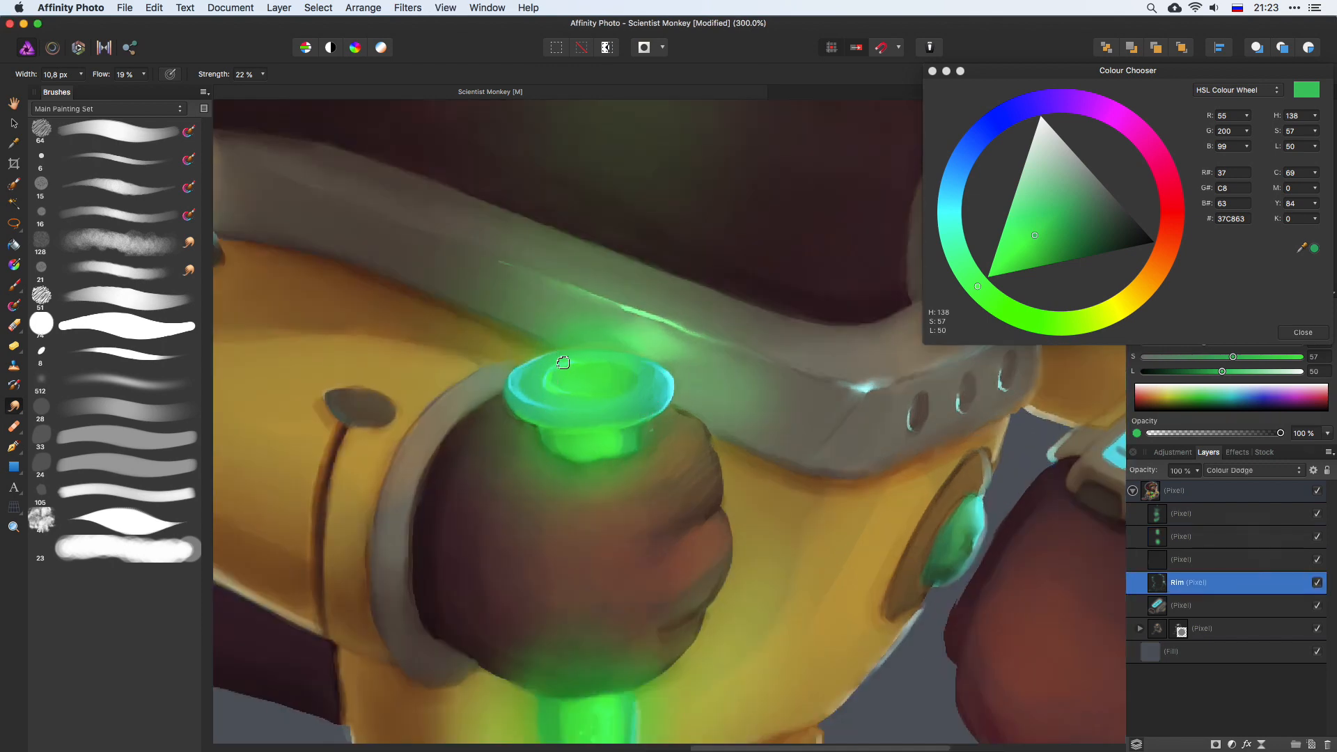
{"action": "key", "text": "super+minus"}
{"action": "key", "text": "super+minus"}
{"action": "key", "text": "super+minus"}
{"action": "key", "text": "super+minus"}
{"action": "key", "text": "super+equal"}
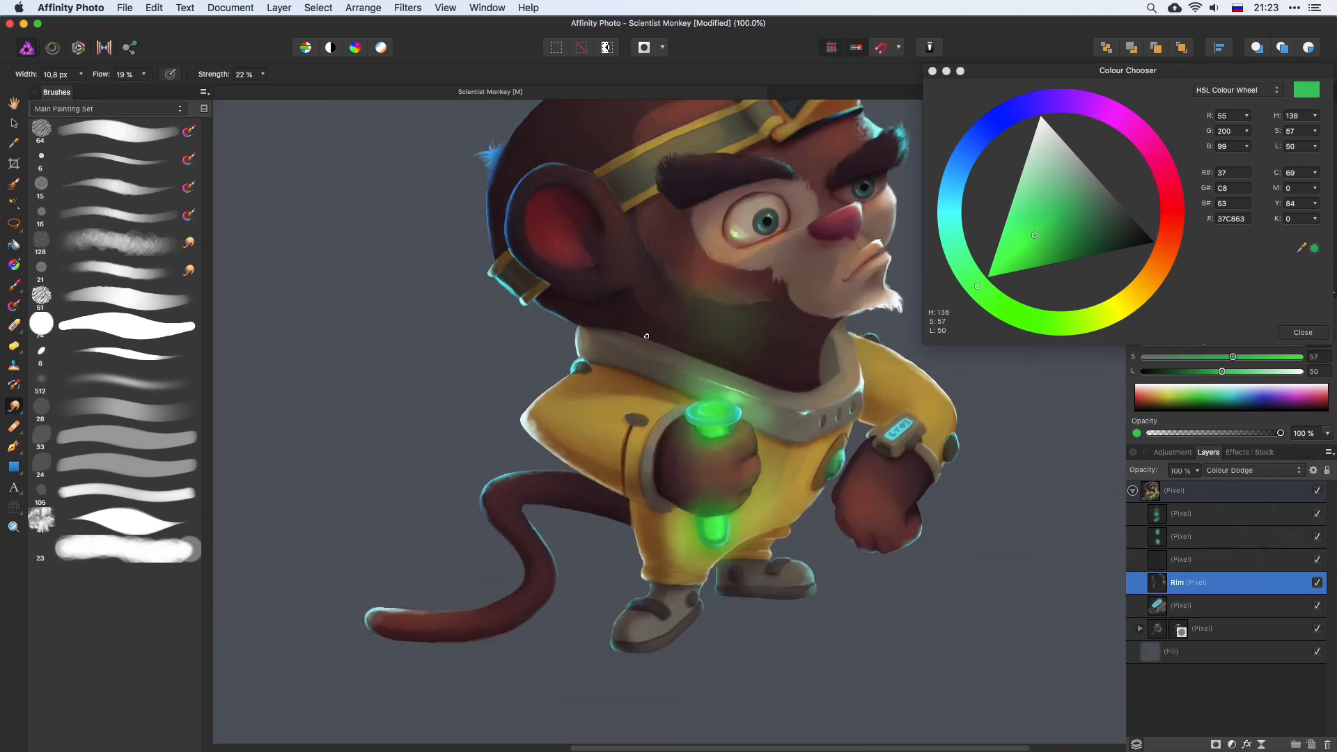
{"action": "left_click_drag", "start_coordinate": [806, 334], "coordinate": [743, 404]}
{"action": "left_click_drag", "start_coordinate": [773, 357], "coordinate": [776, 366]}
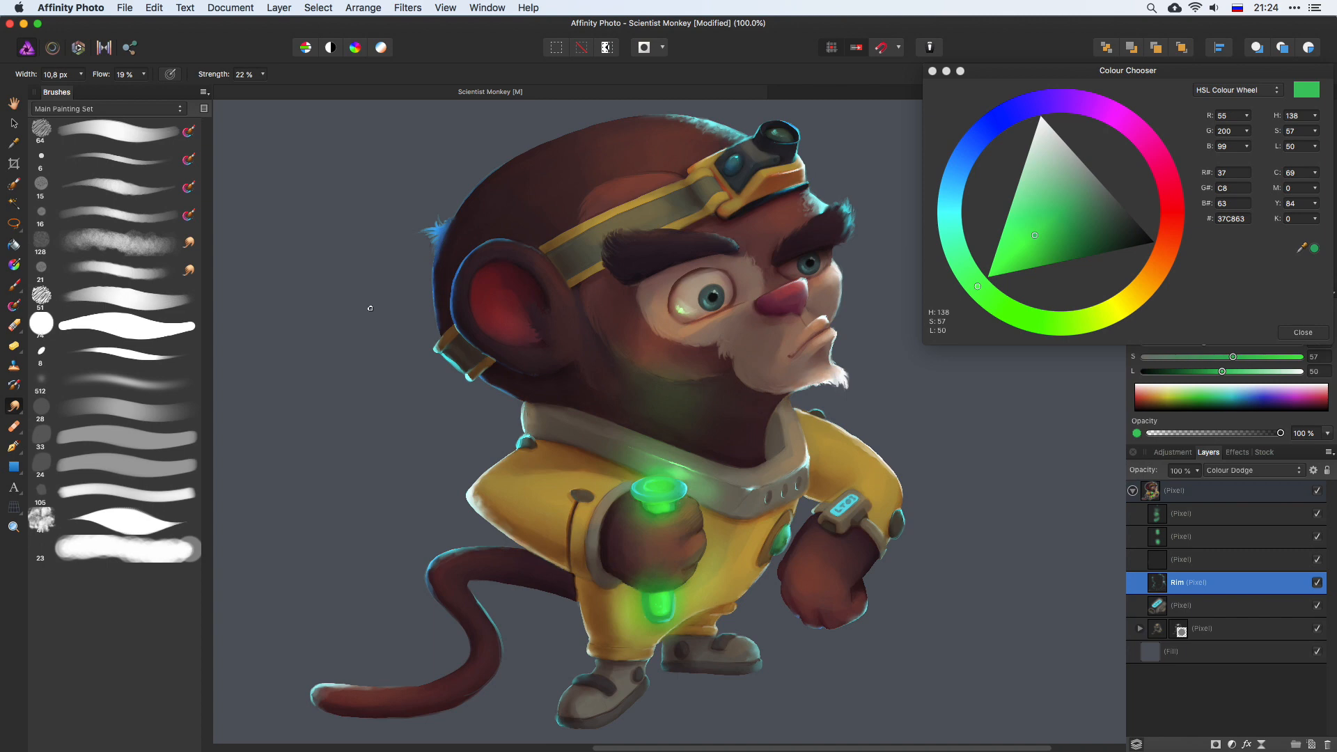
Step: Add a pixel layer above the Colour Dodge light layer and set its blend mode to Overlay
{"action": "left_click", "coordinate": [1244, 518]}
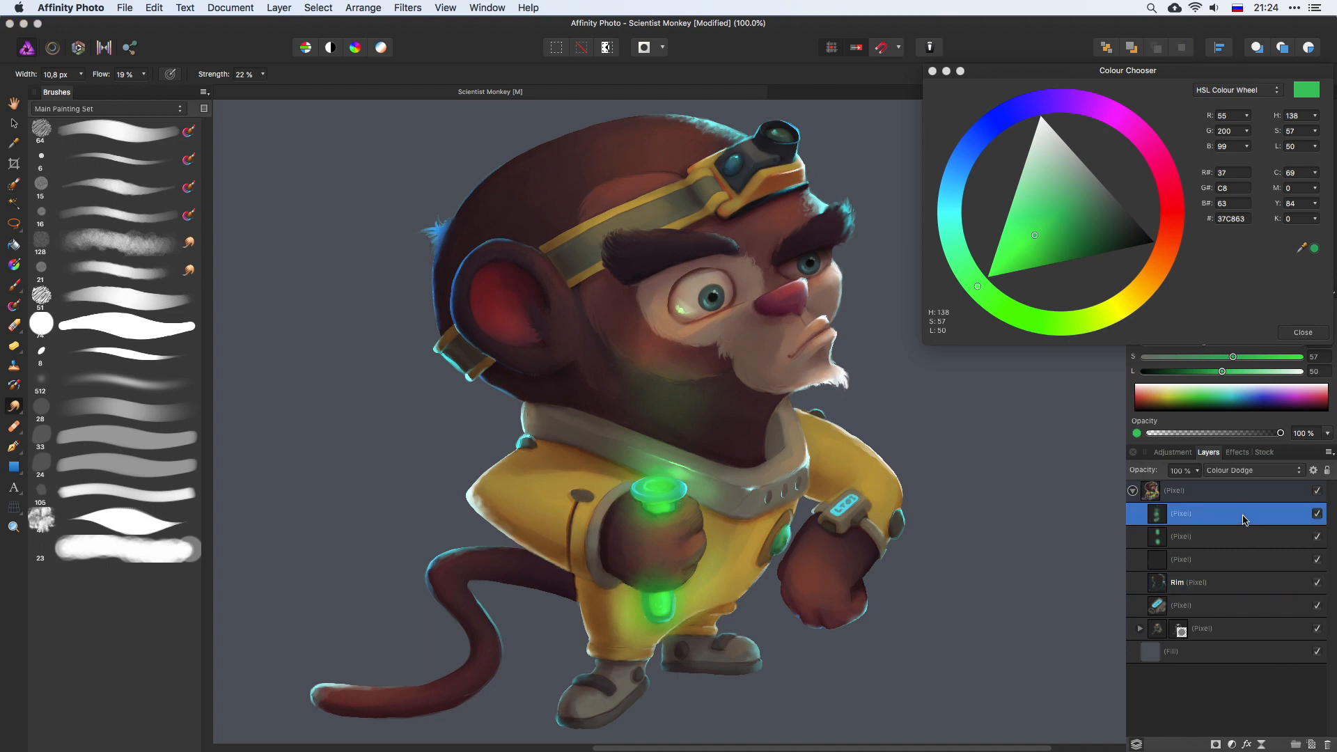
{"action": "left_click", "coordinate": [1314, 745]}
{"action": "left_click", "coordinate": [1253, 471]}
{"action": "left_click", "coordinate": [1246, 578]}
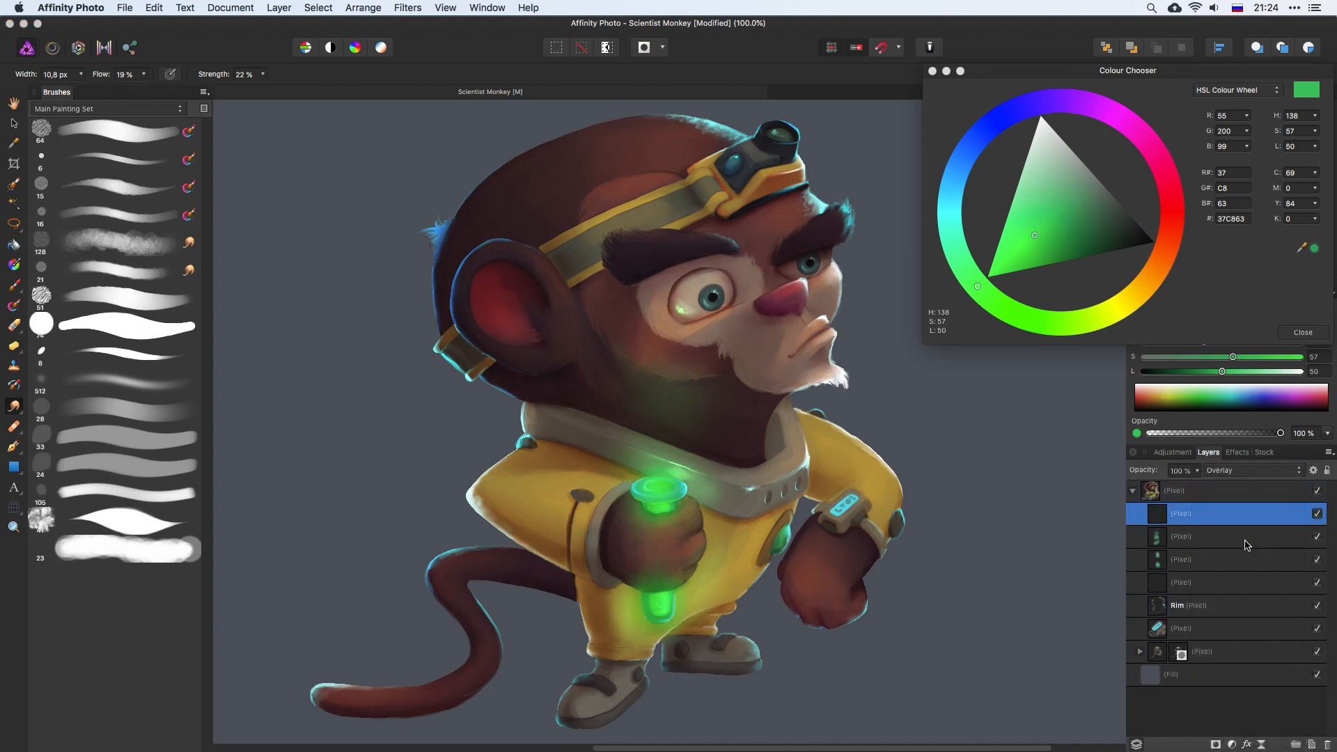
Step: Paint soft dark red #8E2D18 over the ear, head and brow with a 0% hardness brush up to 860 px
{"action": "key", "text": "b"}
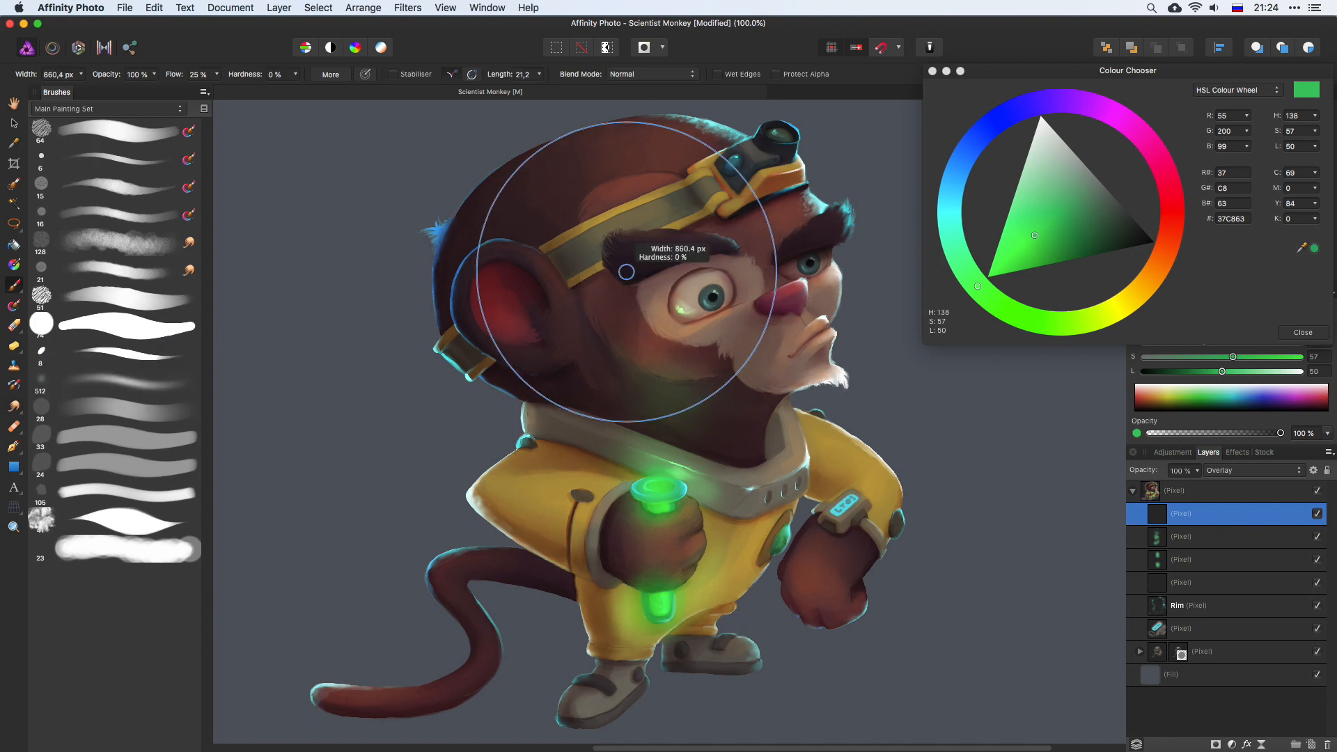
{"action": "left_click", "coordinate": [1176, 213]}
{"action": "left_click_drag", "start_coordinate": [1072, 200], "coordinate": [1065, 196]}
{"action": "left_click", "coordinate": [1178, 229]}
{"action": "left_click", "coordinate": [1084, 186]}
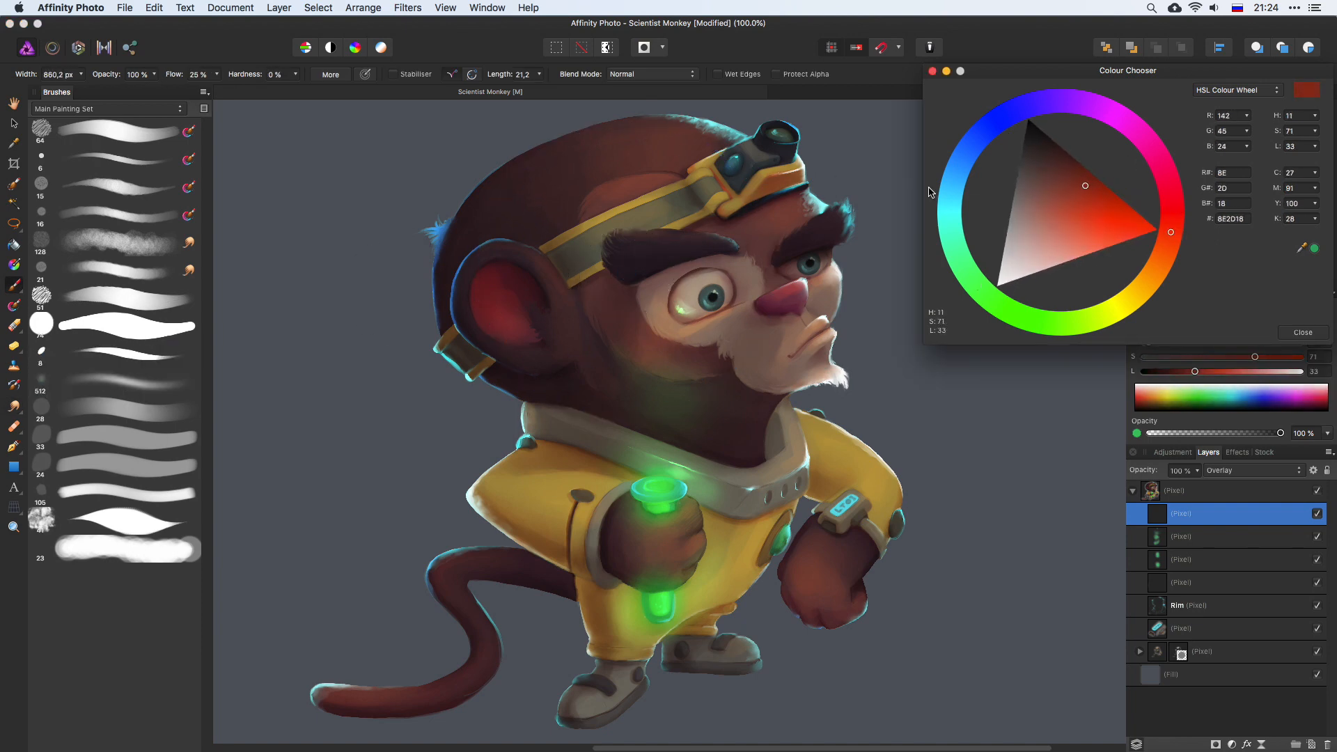
{"action": "left_click_drag", "start_coordinate": [513, 294], "coordinate": [546, 318]}
{"action": "left_click_drag", "start_coordinate": [666, 168], "coordinate": [647, 194]}
{"action": "mouse_move", "coordinate": [610, 241]}
{"action": "left_mouse_down"}
{"action": "mouse_move", "coordinate": [637, 241]}
{"action": "mouse_move", "coordinate": [554, 241]}
{"action": "left_mouse_up"}
{"action": "mouse_move", "coordinate": [679, 296]}
{"action": "left_mouse_down"}
{"action": "mouse_move", "coordinate": [704, 276]}
{"action": "mouse_move", "coordinate": [596, 270]}
{"action": "mouse_move", "coordinate": [685, 233]}
{"action": "mouse_move", "coordinate": [652, 236]}
{"action": "left_mouse_up"}
{"action": "mouse_move", "coordinate": [664, 166]}
{"action": "left_mouse_down", "text": "ctrl+alt"}
{"action": "mouse_move", "coordinate": [733, 166]}
{"action": "mouse_move", "coordinate": [647, 173]}
{"action": "left_mouse_up", "text": "ctrl+alt"}
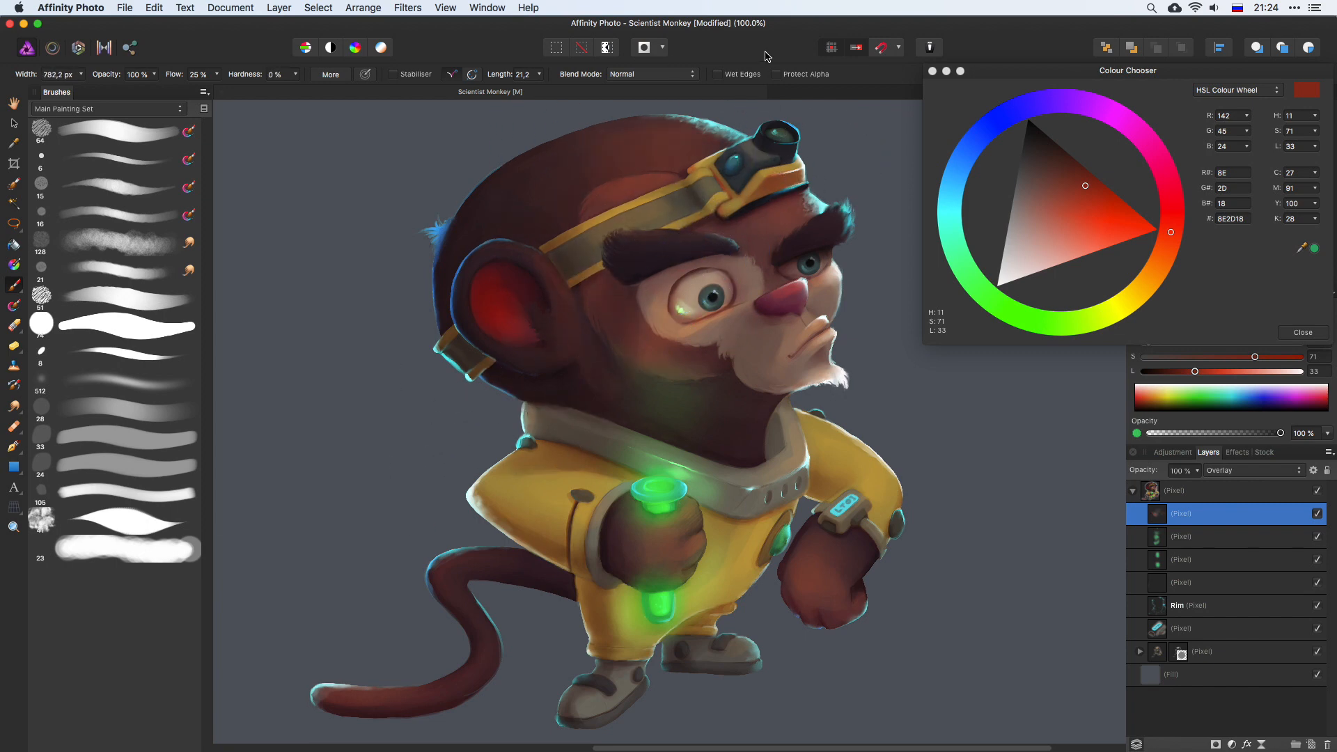
Step: Warm up the fists and tail with the same dark red, using a smaller soft brush of about 434 px
{"action": "left_click_drag", "start_coordinate": [692, 295], "coordinate": [612, 297], "text": "ctrl+alt"}
{"action": "mouse_move", "coordinate": [893, 484]}
{"action": "left_mouse_down"}
{"action": "mouse_move", "coordinate": [834, 455]}
{"action": "mouse_move", "coordinate": [823, 472]}
{"action": "left_mouse_up"}
{"action": "mouse_move", "coordinate": [688, 632]}
{"action": "left_mouse_down", "text": "ctrl+alt"}
{"action": "mouse_move", "coordinate": [771, 632]}
{"action": "mouse_move", "coordinate": [706, 630]}
{"action": "left_mouse_up", "text": "ctrl+alt"}
{"action": "mouse_move", "coordinate": [590, 623]}
{"action": "left_mouse_down"}
{"action": "mouse_move", "coordinate": [616, 699]}
{"action": "mouse_move", "coordinate": [731, 599]}
{"action": "left_mouse_up"}
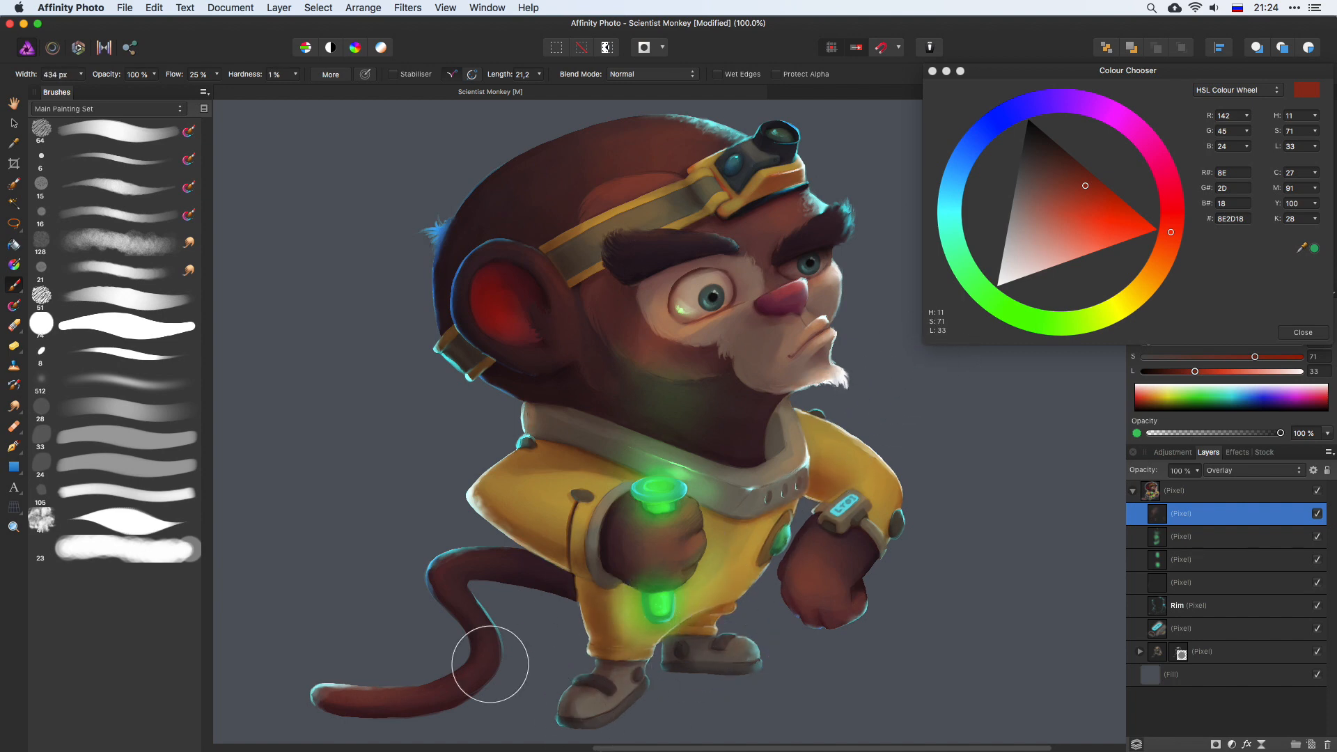
{"action": "left_click_drag", "start_coordinate": [463, 662], "coordinate": [337, 707]}
{"action": "key", "text": "["}
{"action": "key", "text": "["}
{"action": "key", "text": "["}
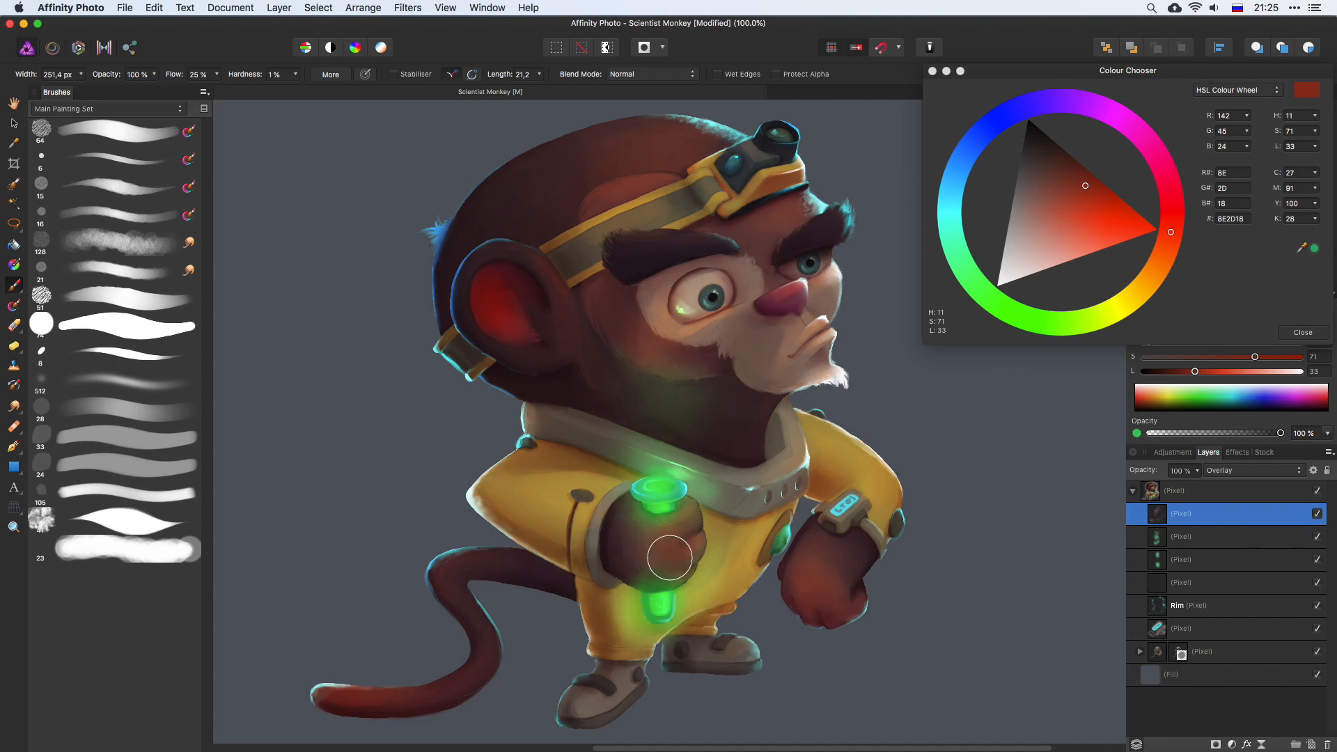
Step: Repaint the hair tuft behind the head in pale cyan #D0FDFF on the Rim layer with an 84 px brush
{"action": "left_click", "coordinate": [1204, 604]}
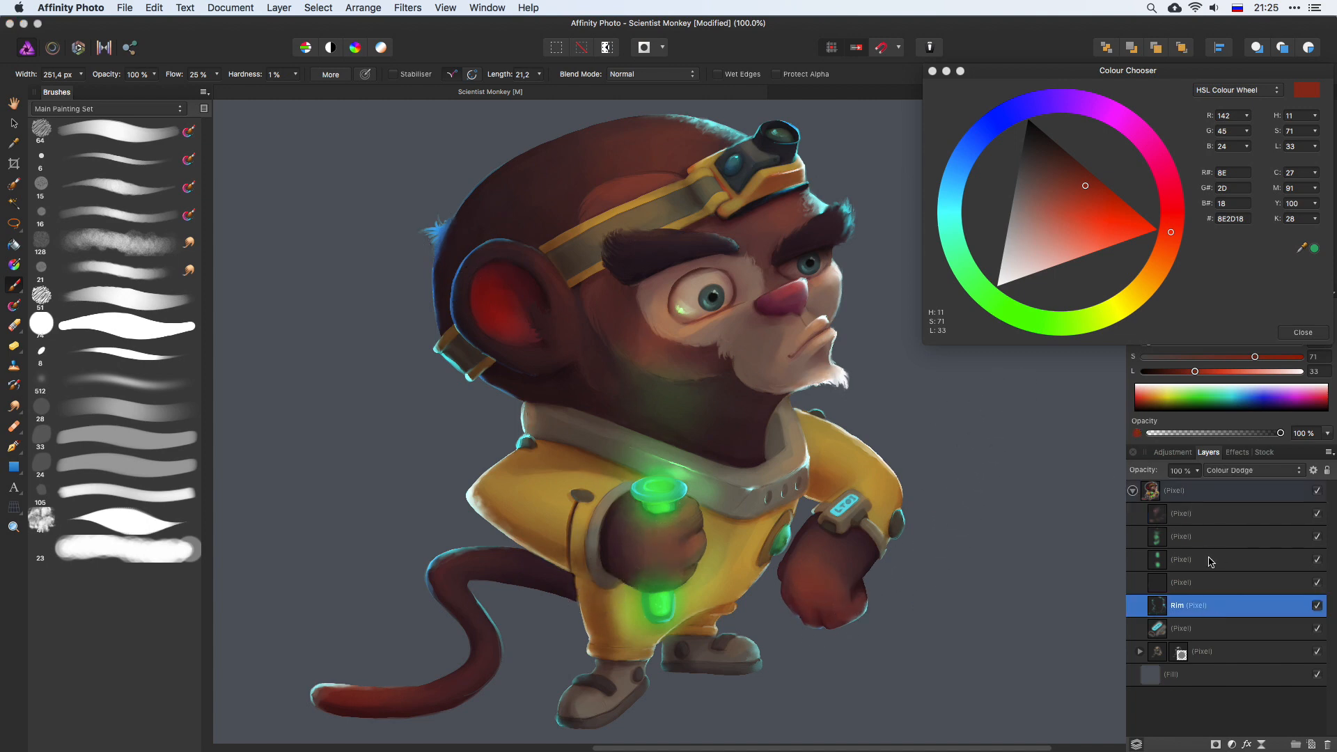
{"action": "left_click", "coordinate": [945, 202]}
{"action": "left_click", "coordinate": [1065, 153]}
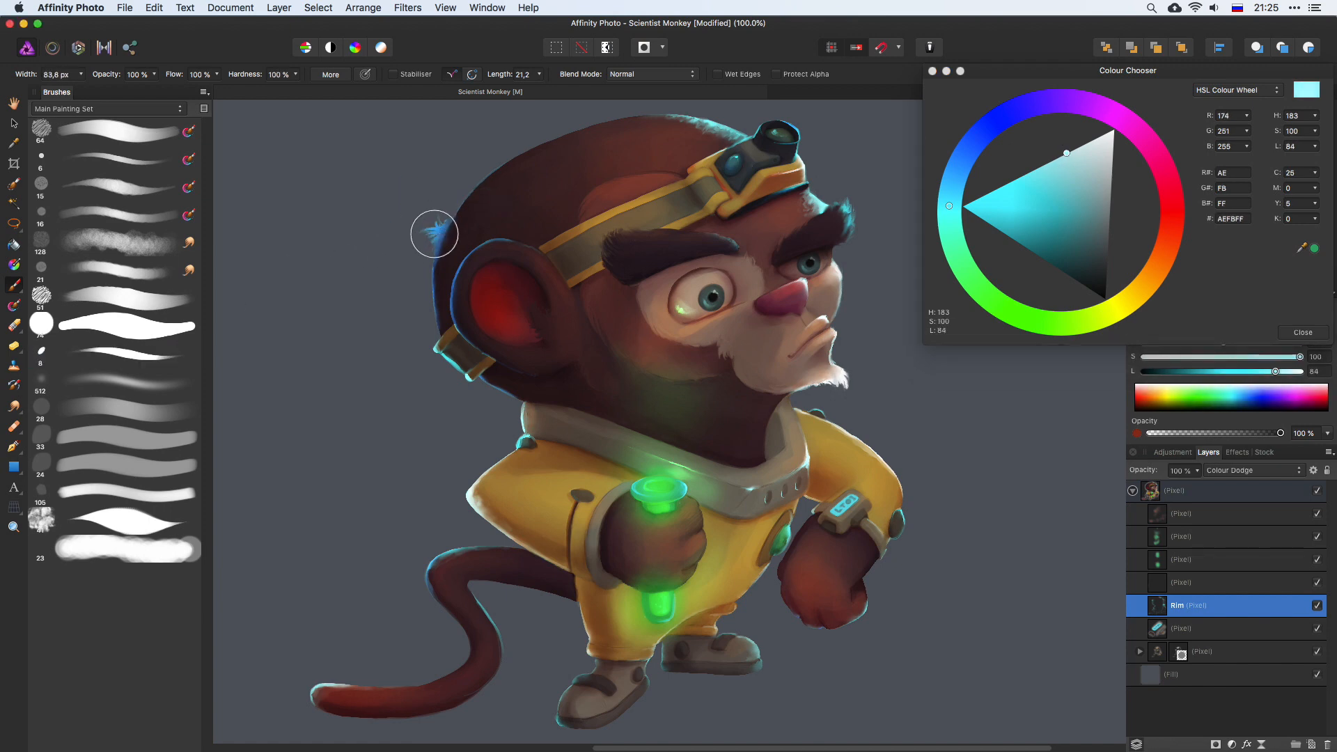
{"action": "mouse_move", "coordinate": [434, 233]}
{"action": "left_mouse_down"}
{"action": "mouse_move", "coordinate": [442, 208]}
{"action": "mouse_move", "coordinate": [428, 261]}
{"action": "left_mouse_up"}
{"action": "key", "text": "super+z"}
{"action": "key", "text": "super+z"}
{"action": "left_click", "coordinate": [1087, 142]}
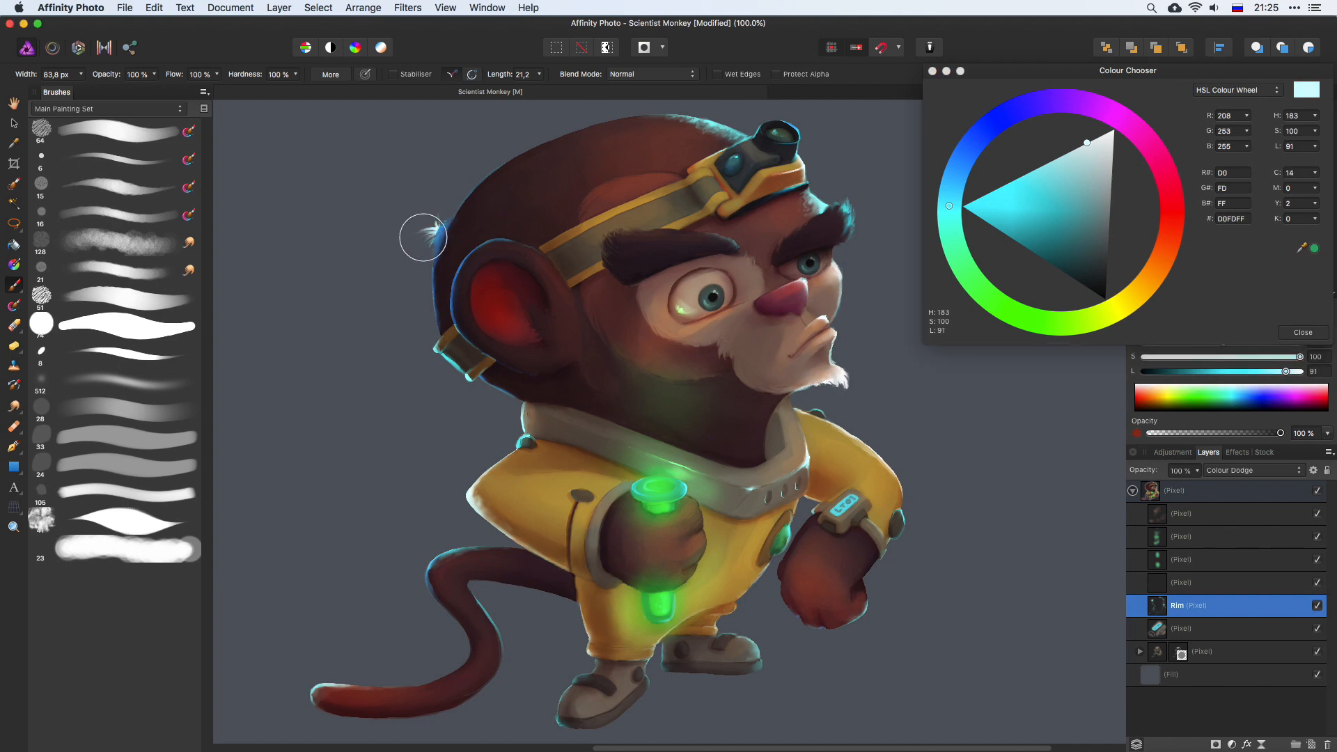
Step: Smudge the pale tuft into fine hair strands and blend its base into the head's blue rim light
{"action": "left_click", "coordinate": [13, 405]}
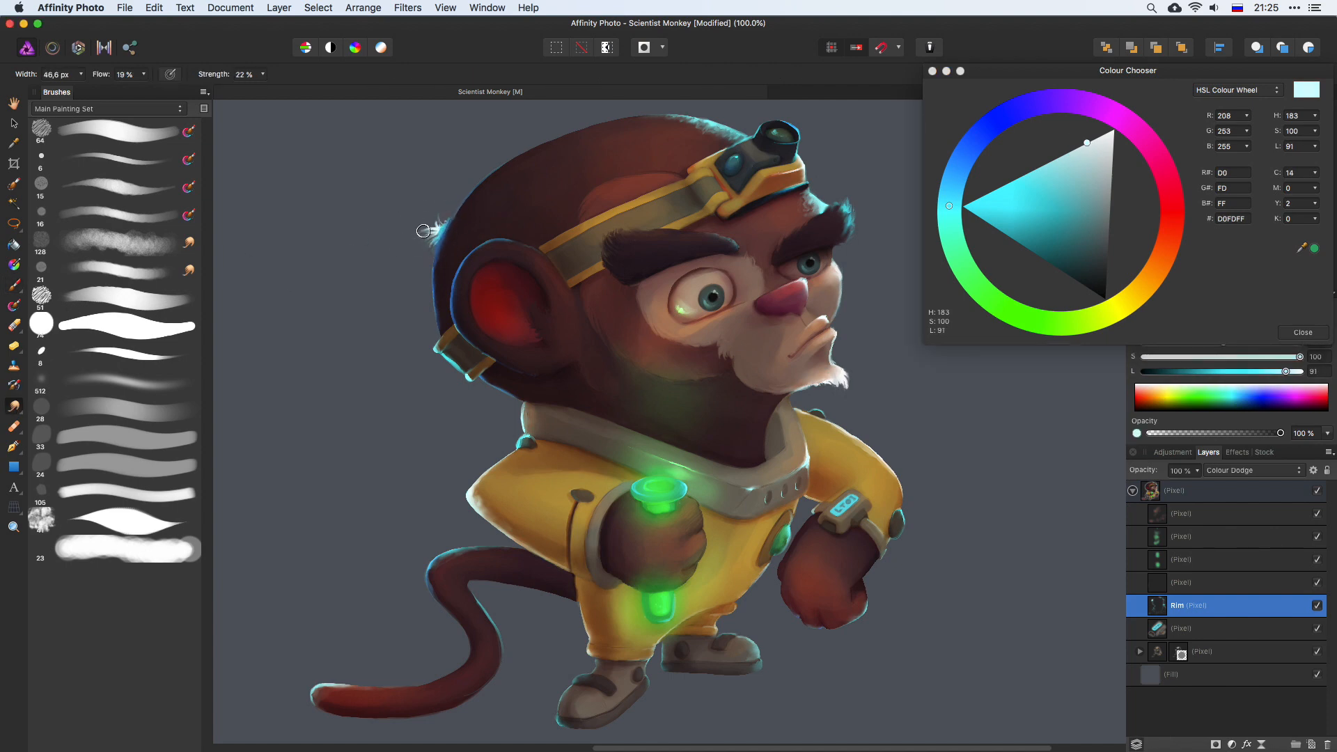
{"action": "left_click_drag", "start_coordinate": [424, 231], "coordinate": [435, 236]}
{"action": "key", "text": "super+equal"}
{"action": "key", "text": "super+equal"}
{"action": "mouse_move", "coordinate": [453, 129]}
{"action": "left_mouse_down"}
{"action": "mouse_move", "coordinate": [880, 528]}
{"action": "mouse_move", "coordinate": [1086, 682]}
{"action": "left_mouse_up"}
{"action": "left_click_drag", "start_coordinate": [453, 353], "coordinate": [378, 355]}
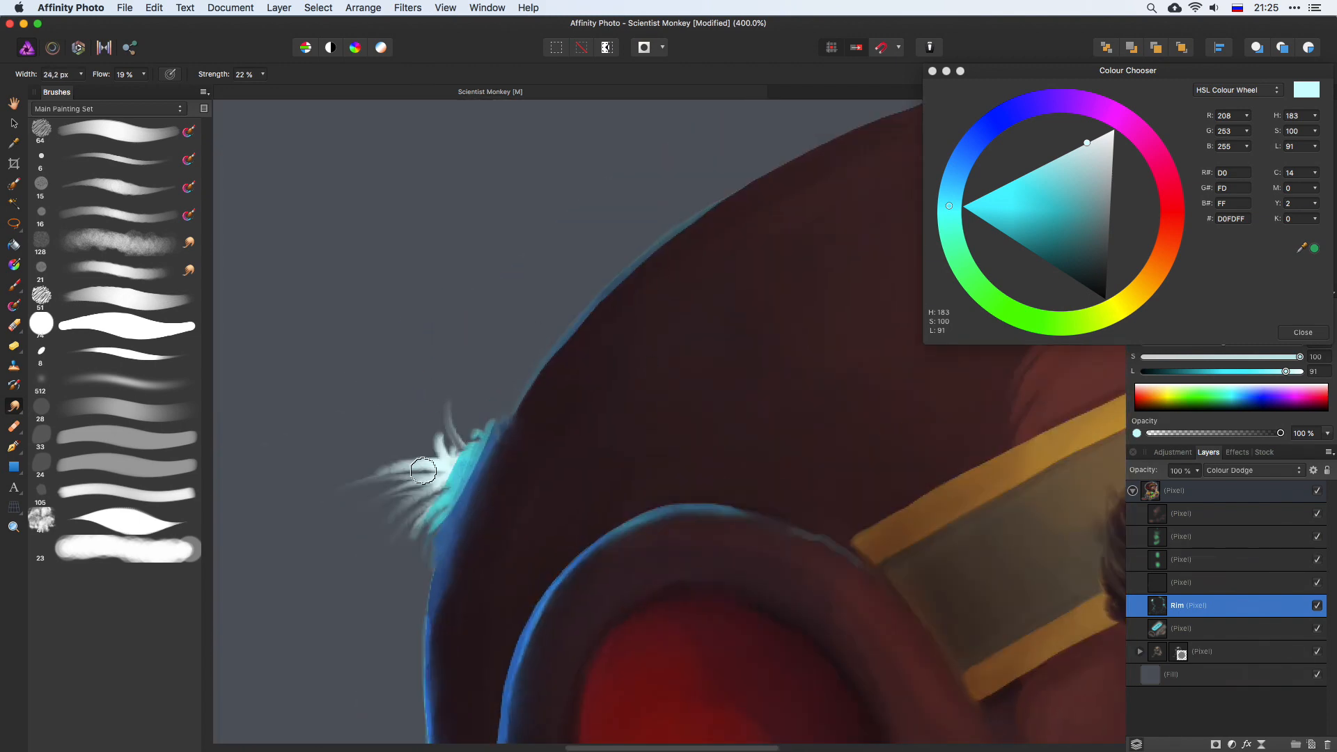
{"action": "left_click_drag", "start_coordinate": [438, 491], "coordinate": [485, 429]}
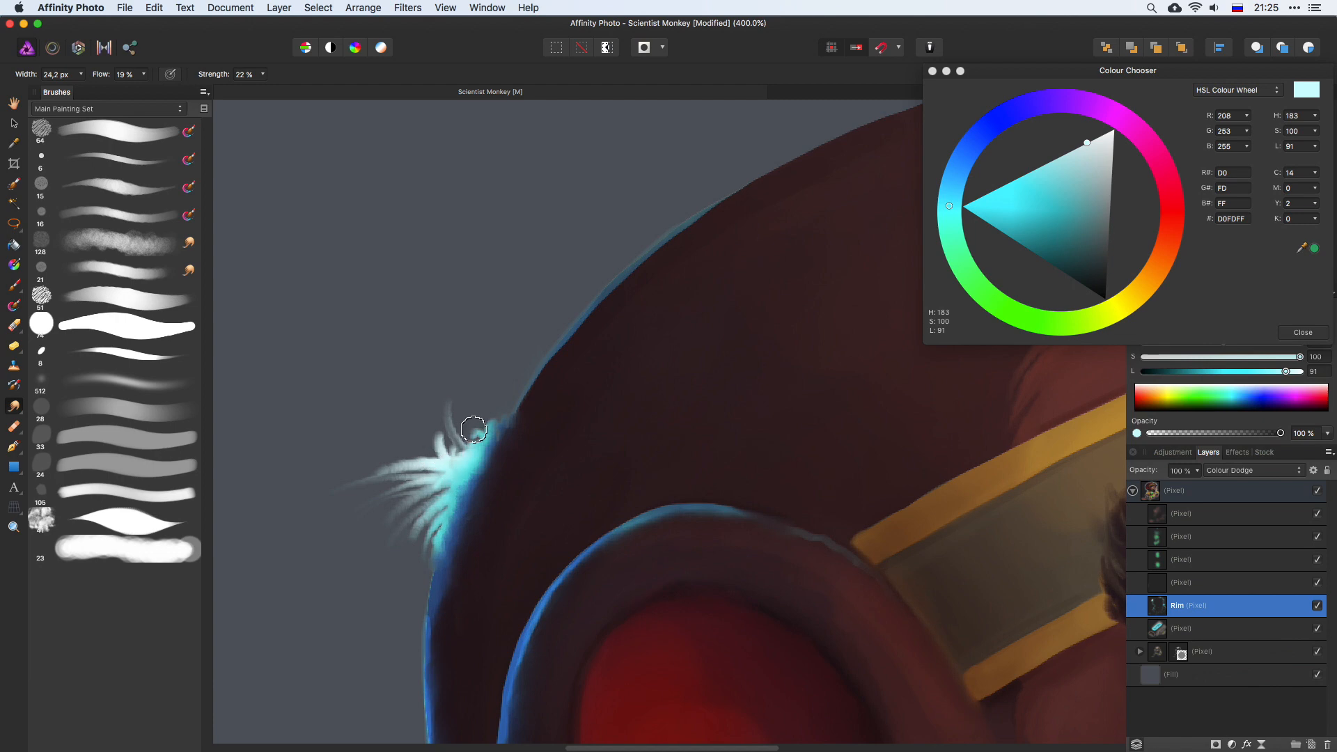
{"action": "left_click_drag", "start_coordinate": [445, 530], "coordinate": [465, 480]}
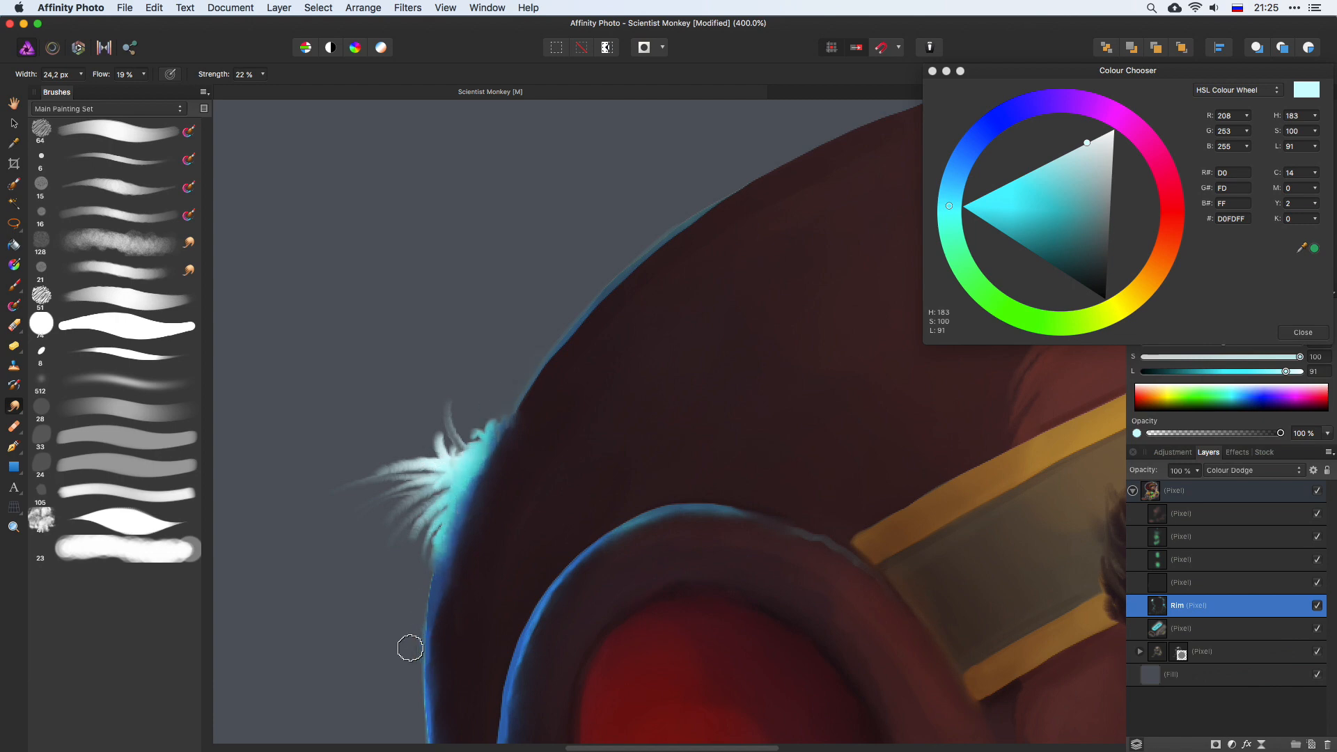
Step: Add a Levels adjustment layer above the Overlay layer
{"action": "key", "text": "super+minus"}
{"action": "key", "text": "super+minus"}
{"action": "key", "text": "super+minus"}
{"action": "key", "text": "super+minus"}
{"action": "key", "text": "super+equal"}
{"action": "left_click_drag", "start_coordinate": [1073, 378], "coordinate": [829, 217]}
{"action": "left_click", "coordinate": [1225, 517]}
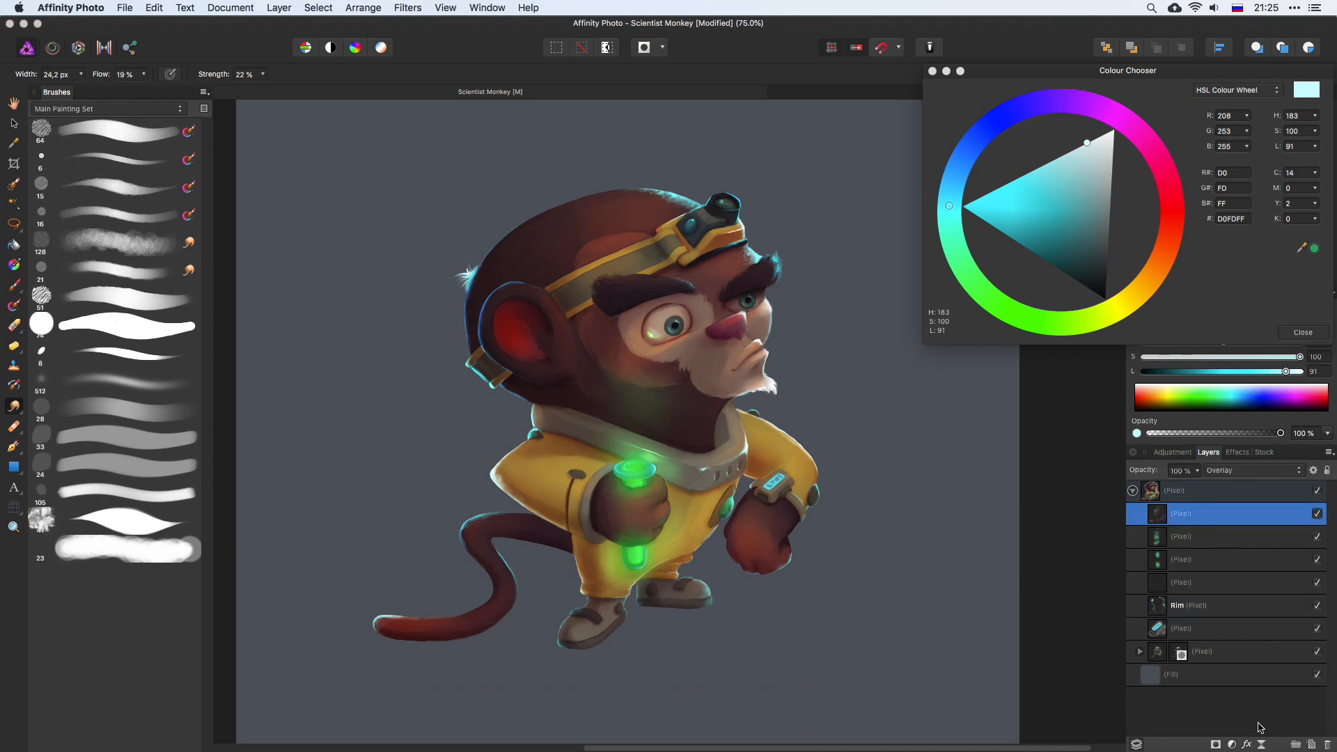
{"action": "left_click", "coordinate": [1231, 744]}
{"action": "left_click", "coordinate": [1199, 471]}
{"action": "left_click_drag", "start_coordinate": [1184, 485], "coordinate": [973, 202]}
Step: Set the Levels adjustment to black level 5%, white level 90% and gamma 0.939
{"action": "left_click_drag", "start_coordinate": [1089, 393], "coordinate": [1076, 388]}
{"action": "left_click_drag", "start_coordinate": [855, 359], "coordinate": [869, 360]}
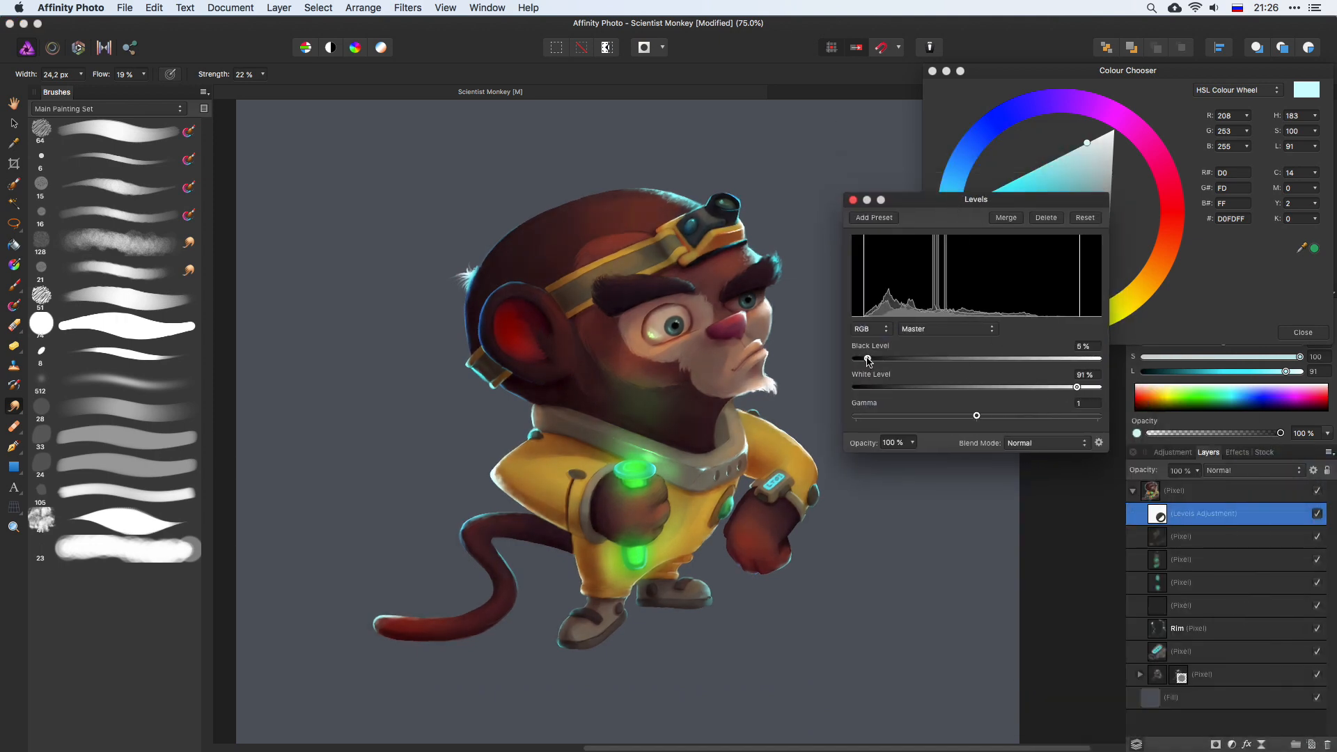
{"action": "left_click_drag", "start_coordinate": [977, 417], "coordinate": [969, 417]}
{"action": "left_click_drag", "start_coordinate": [1078, 388], "coordinate": [1067, 387]}
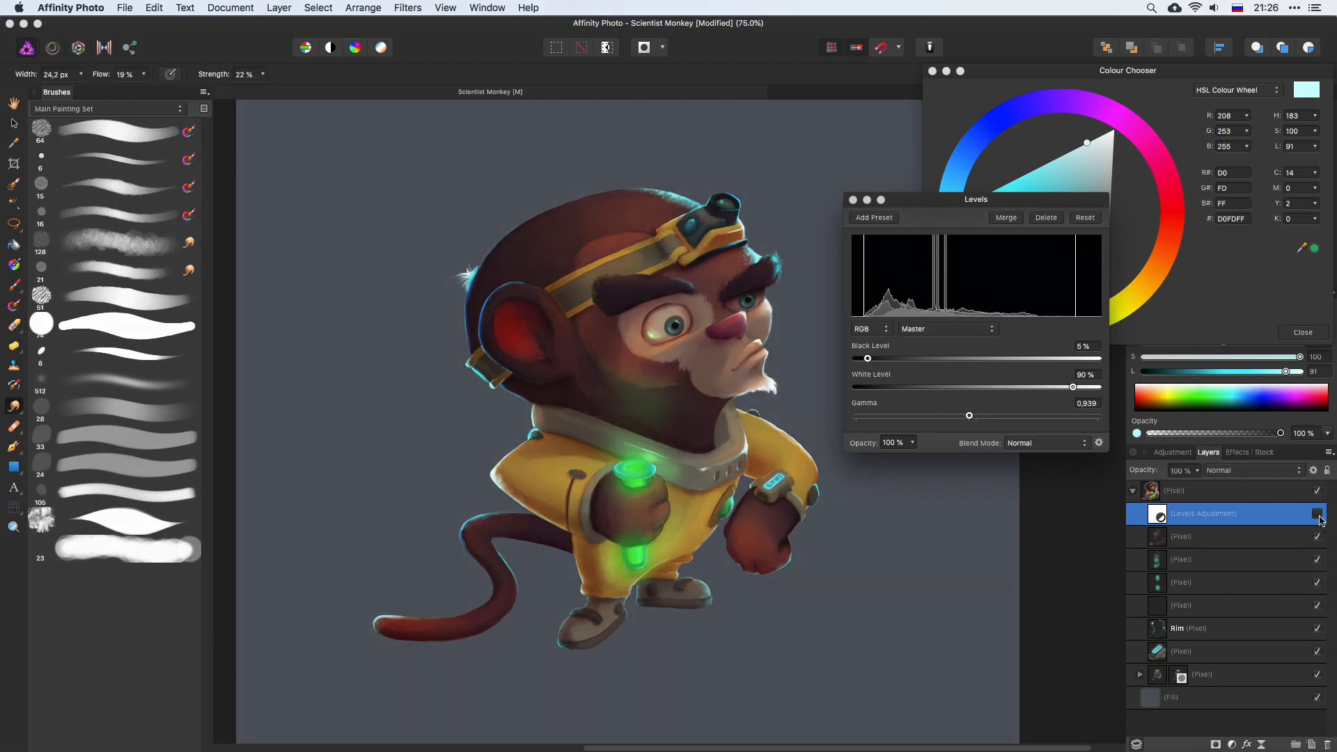